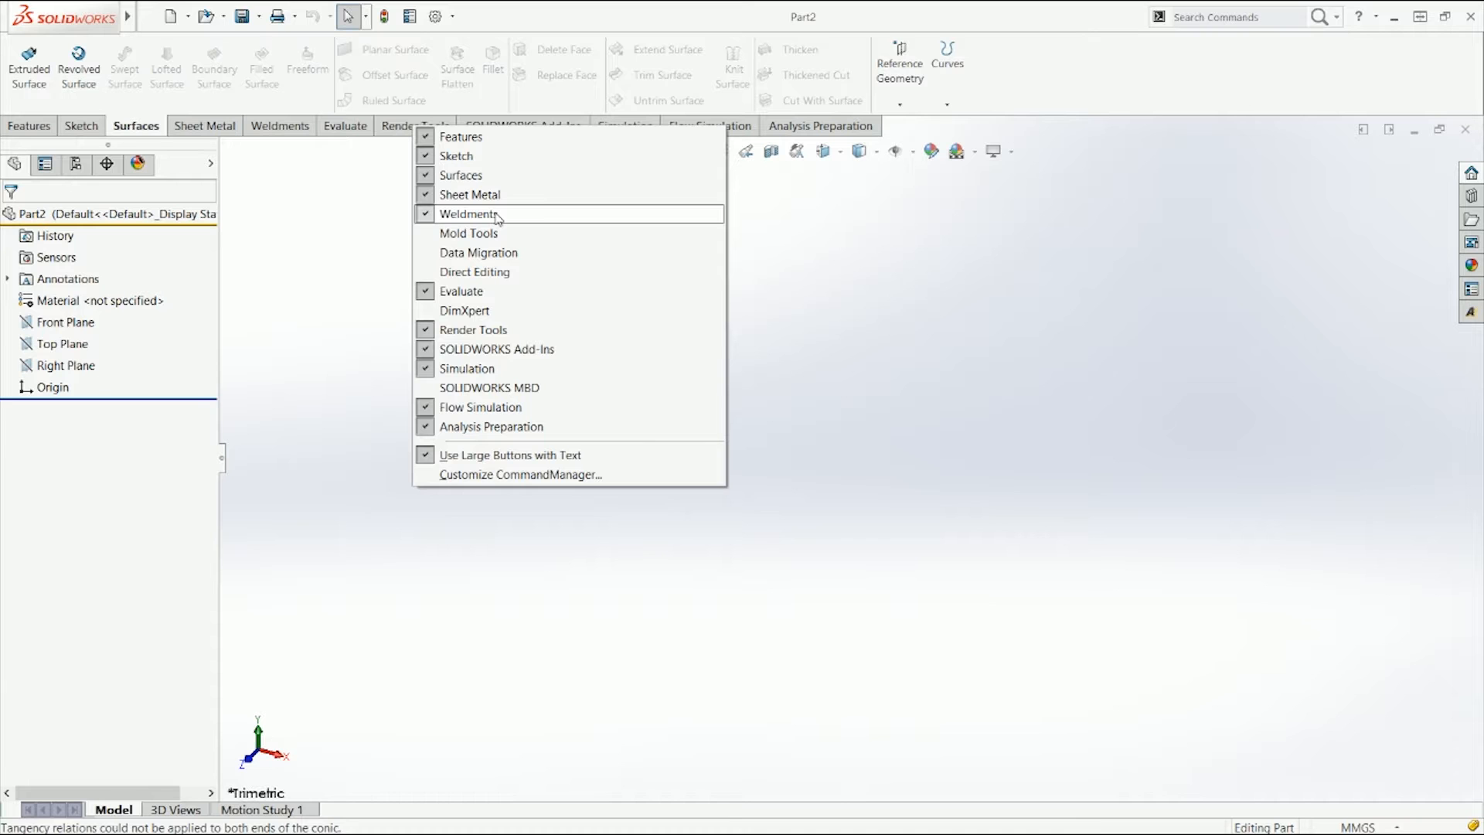
Step: Add the Weldments tab to the CommandManager and open it
left_click(282, 202)
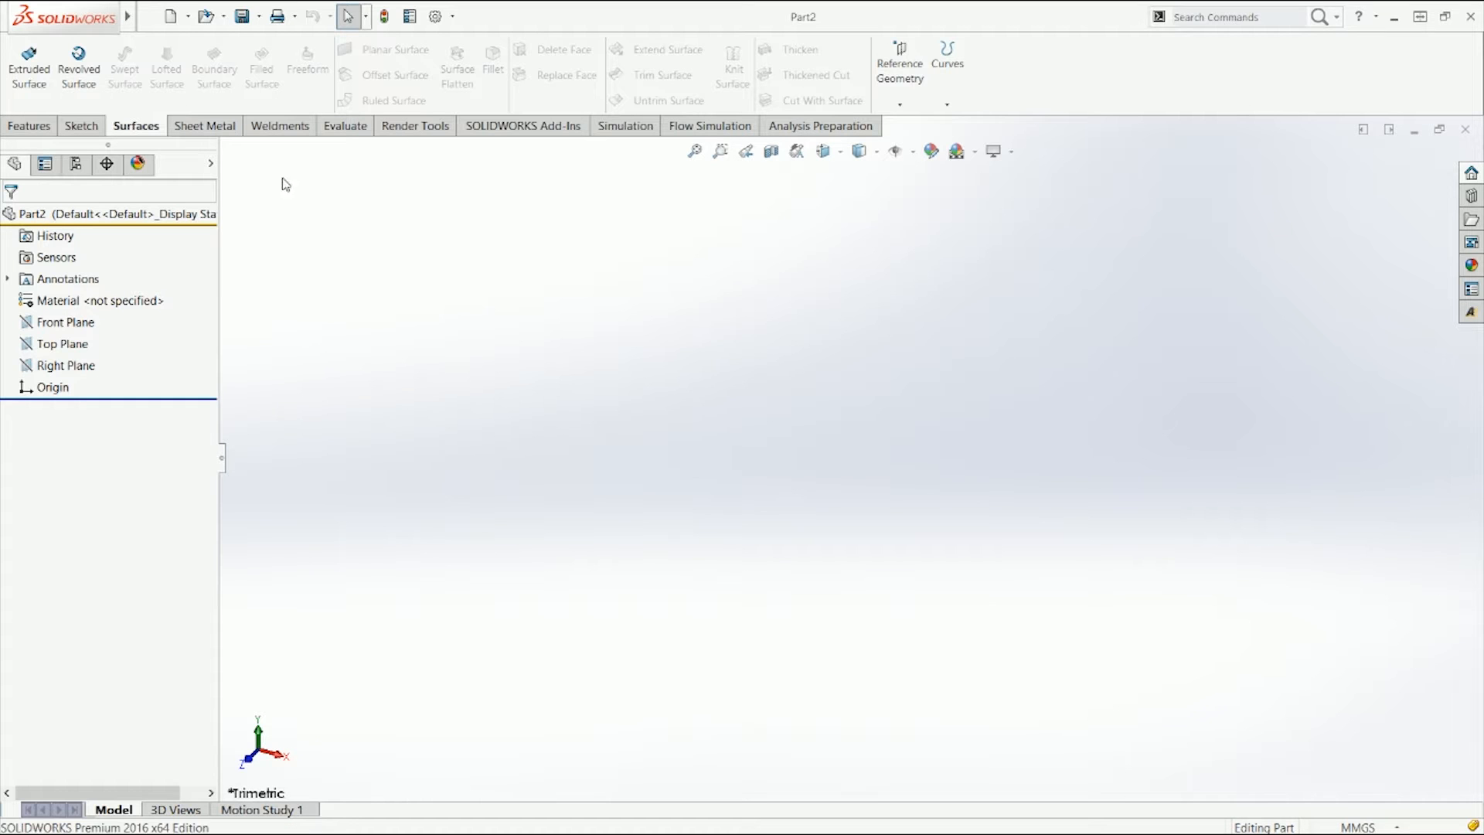
left_click(301, 133)
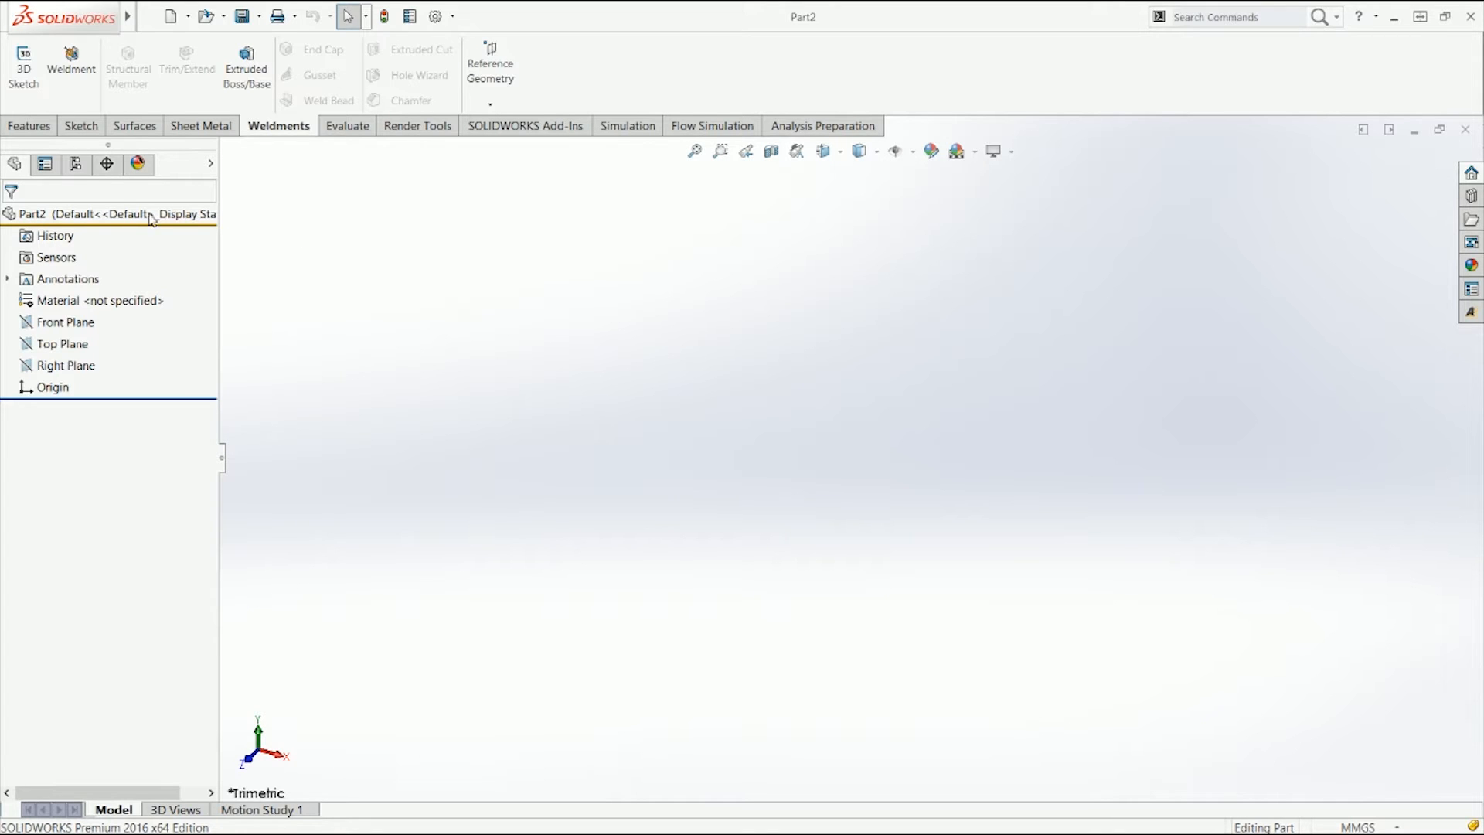
Step: Start a sketch on the Top Plane
right_click_drag(441, 298, 361, 379)
left_click(563, 461)
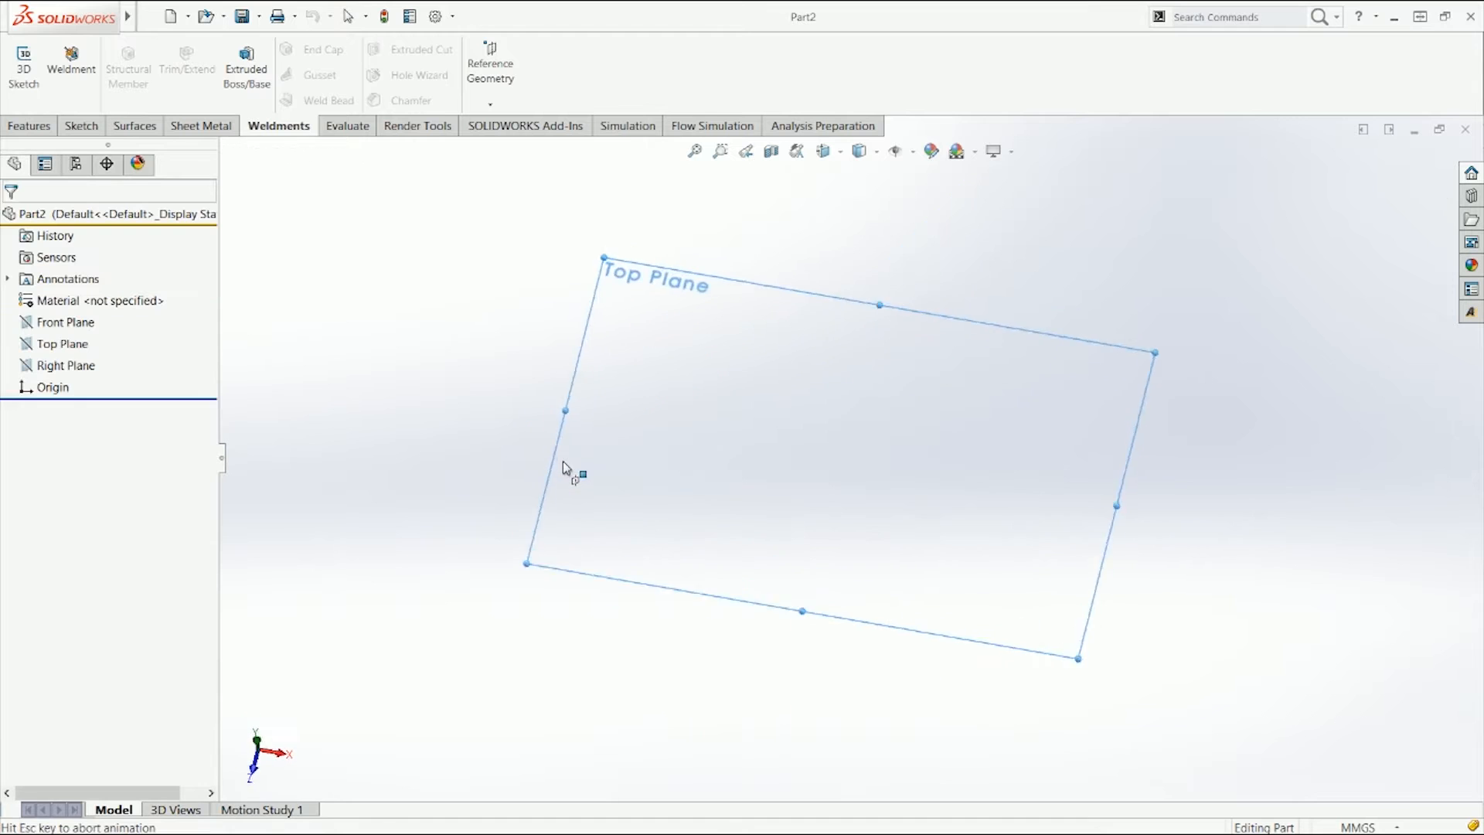
key("s")
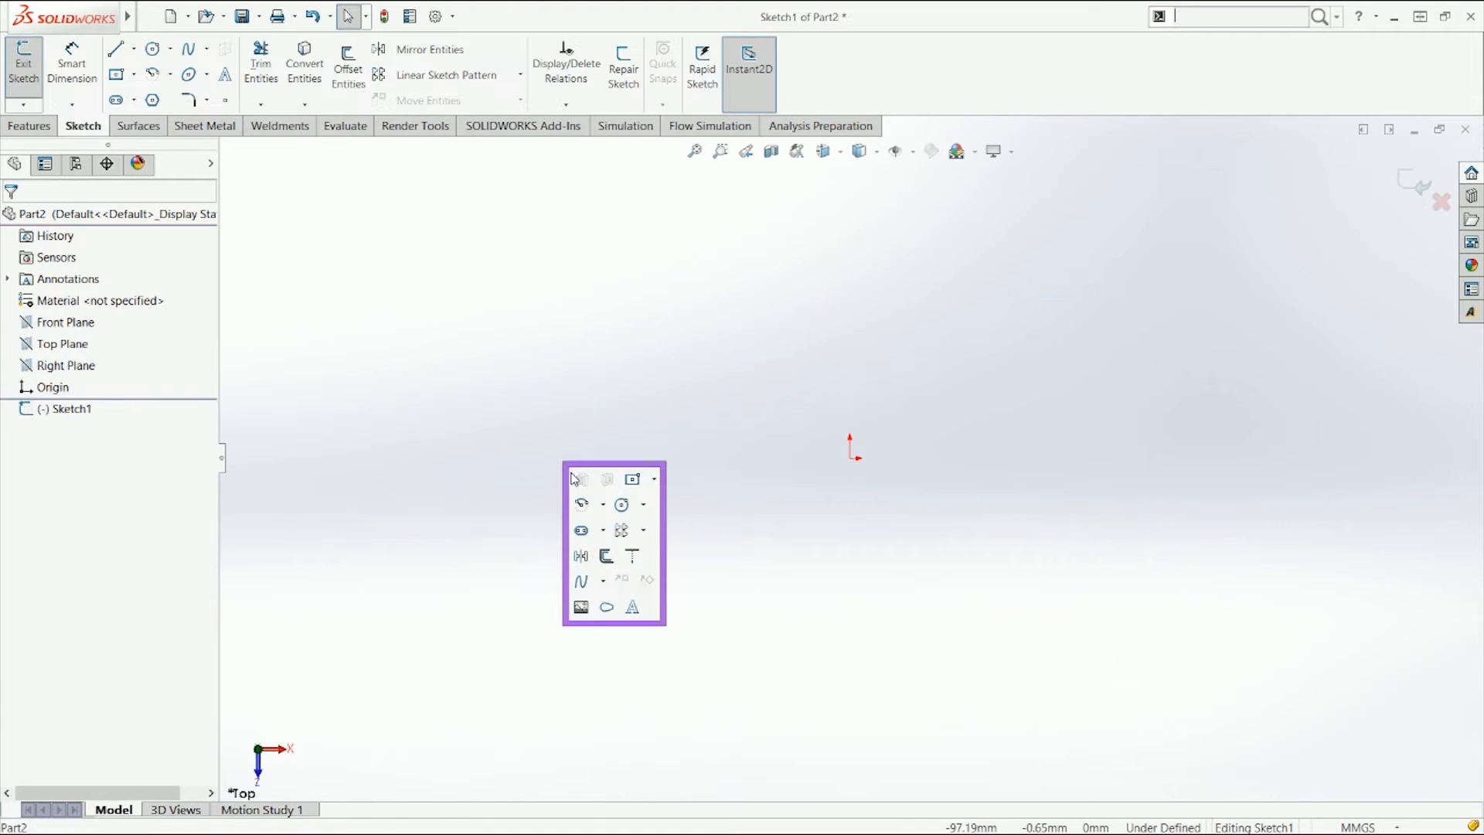
left_click(636, 480)
left_click(850, 455)
left_click(871, 478)
key("ctrl+z")
Step: Draw a center rectangle at the origin, 1000 mm long and 500 mm wide
key("s")
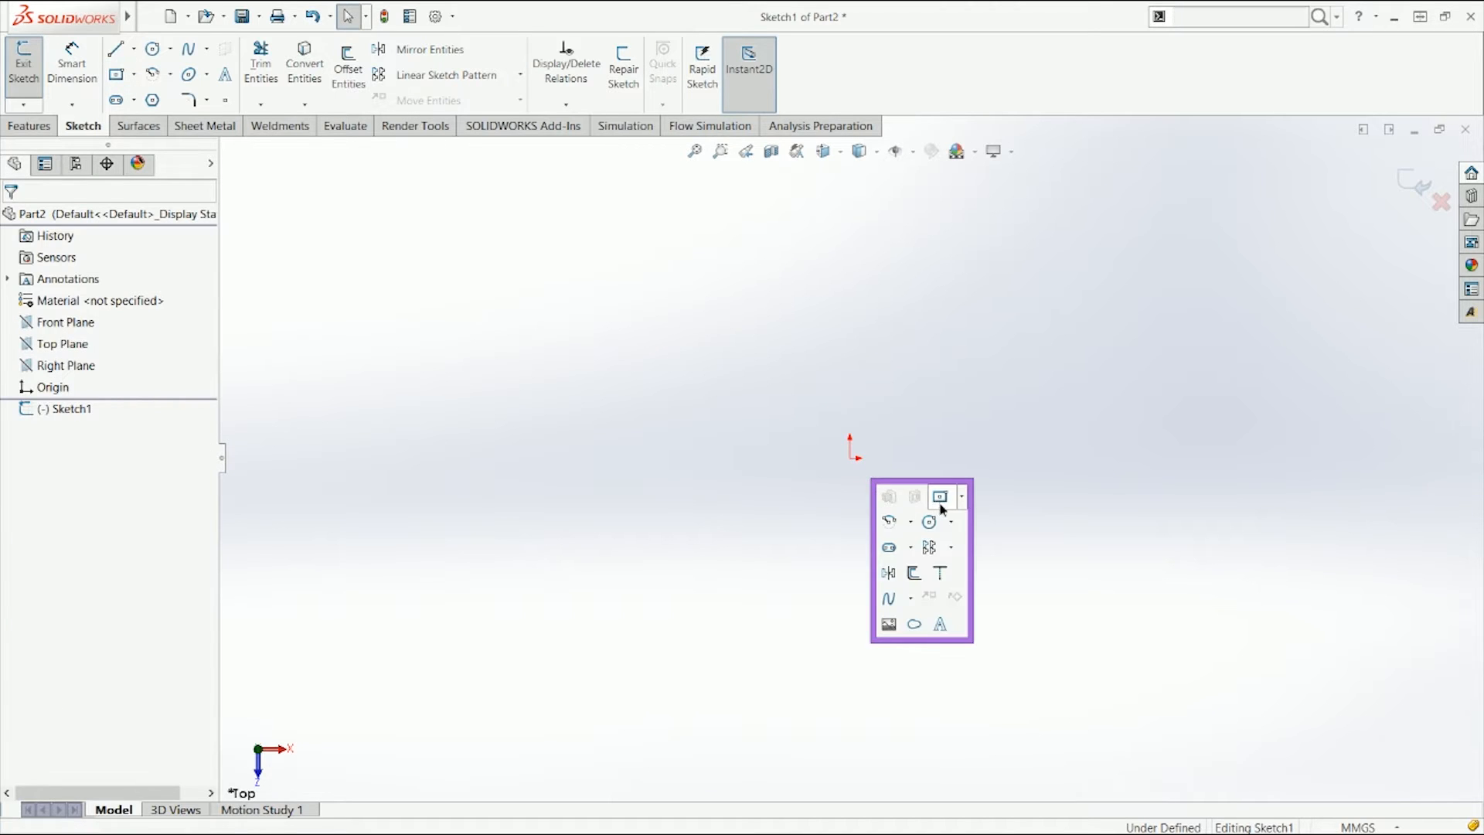
left_click(938, 500)
left_click(852, 460)
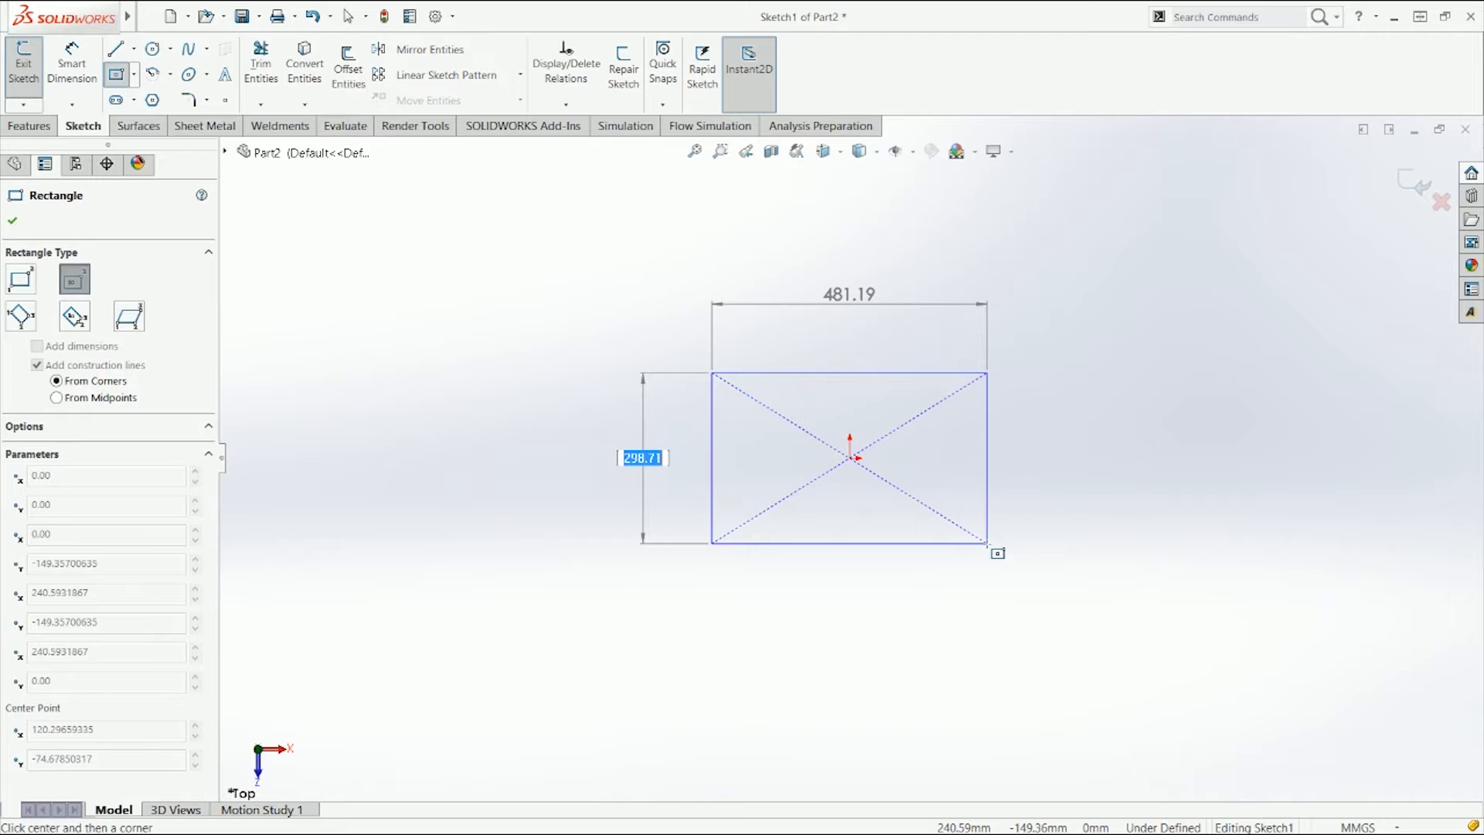
type("1000")
key("Return")
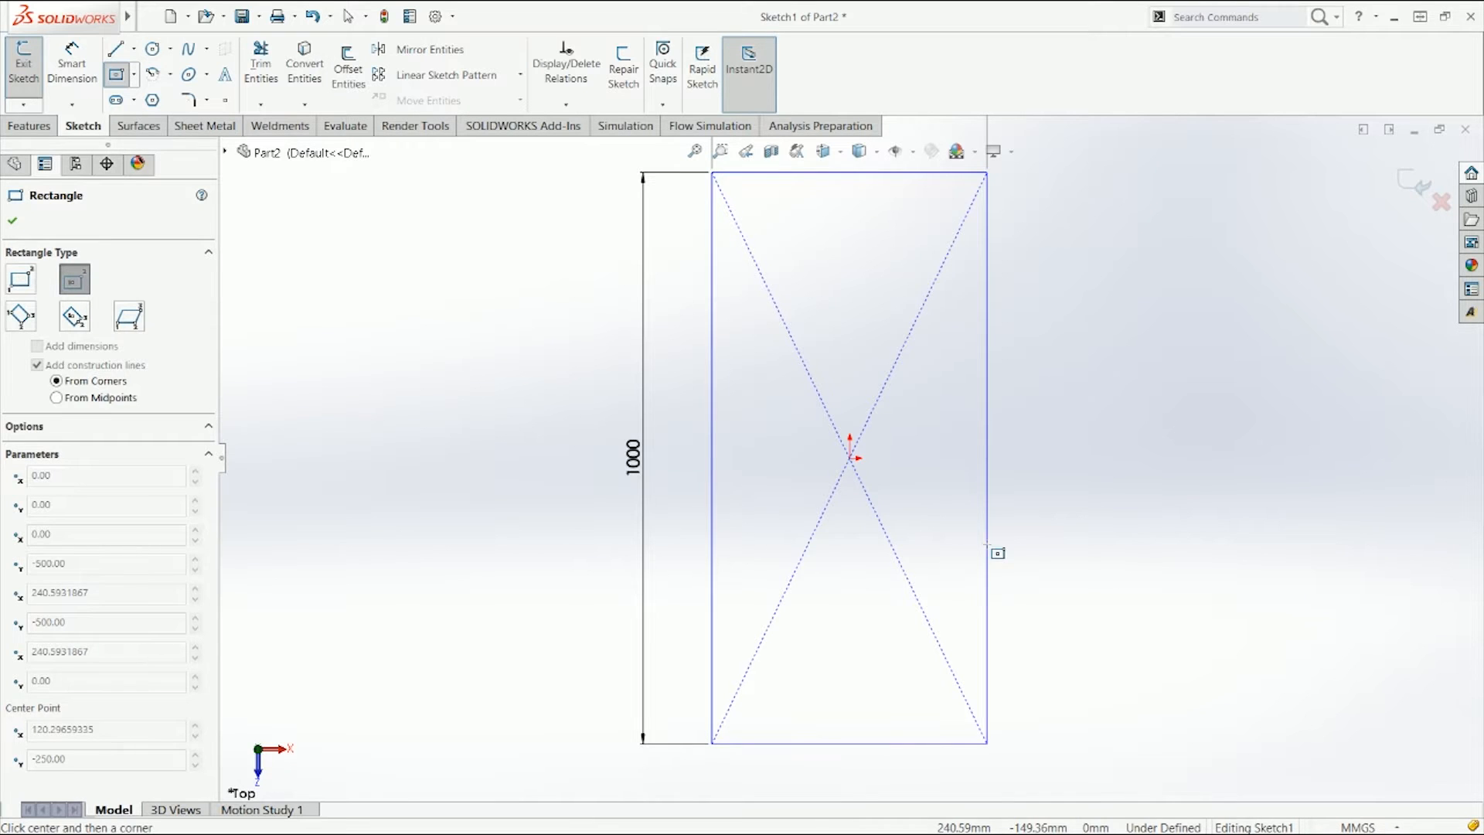
left_click(994, 548)
key("Escape")
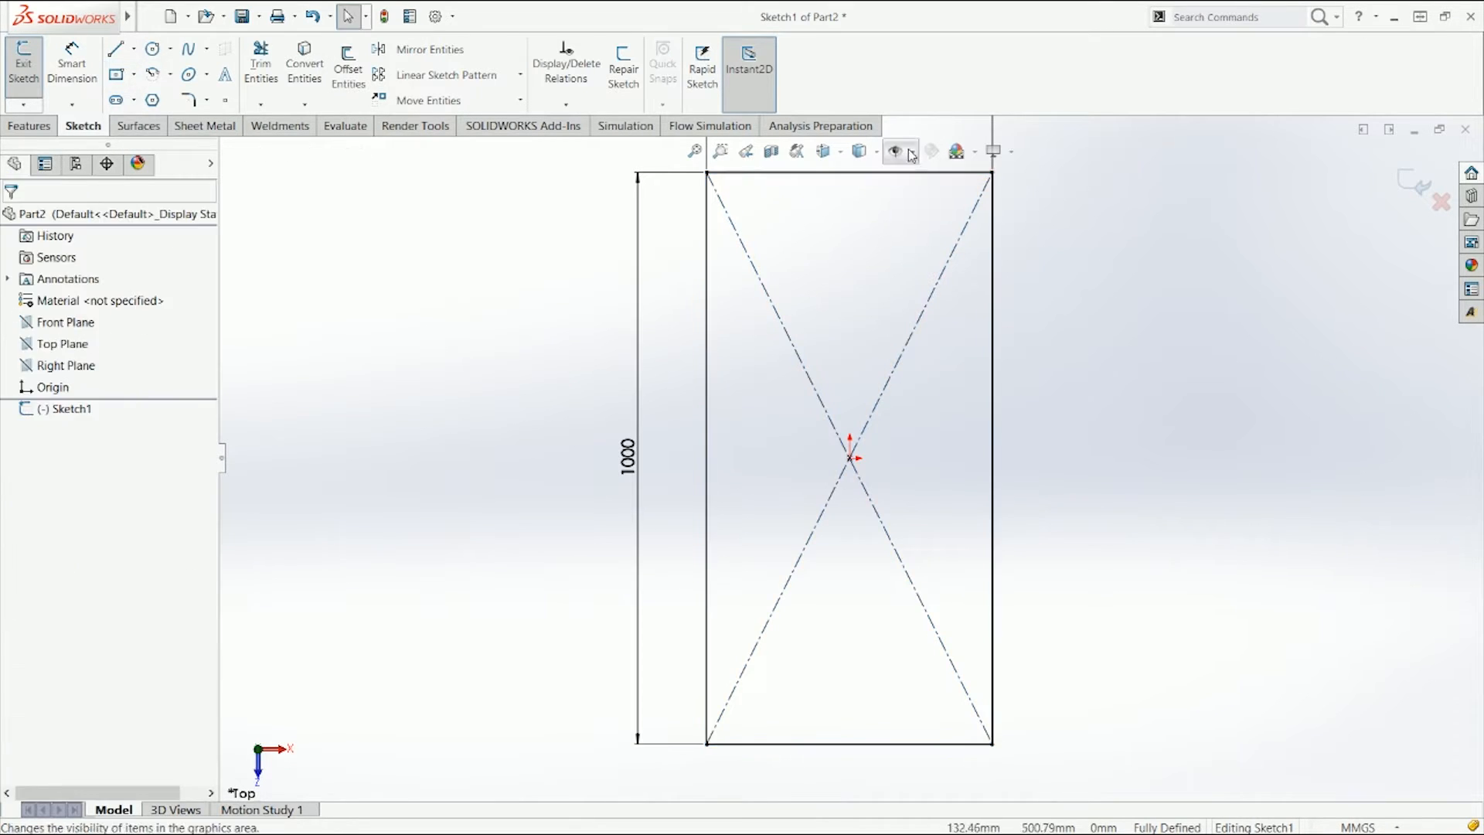
Step: Convert all four sides of the rectangle to construction geometry and exit the sketch
key("ctrl+7")
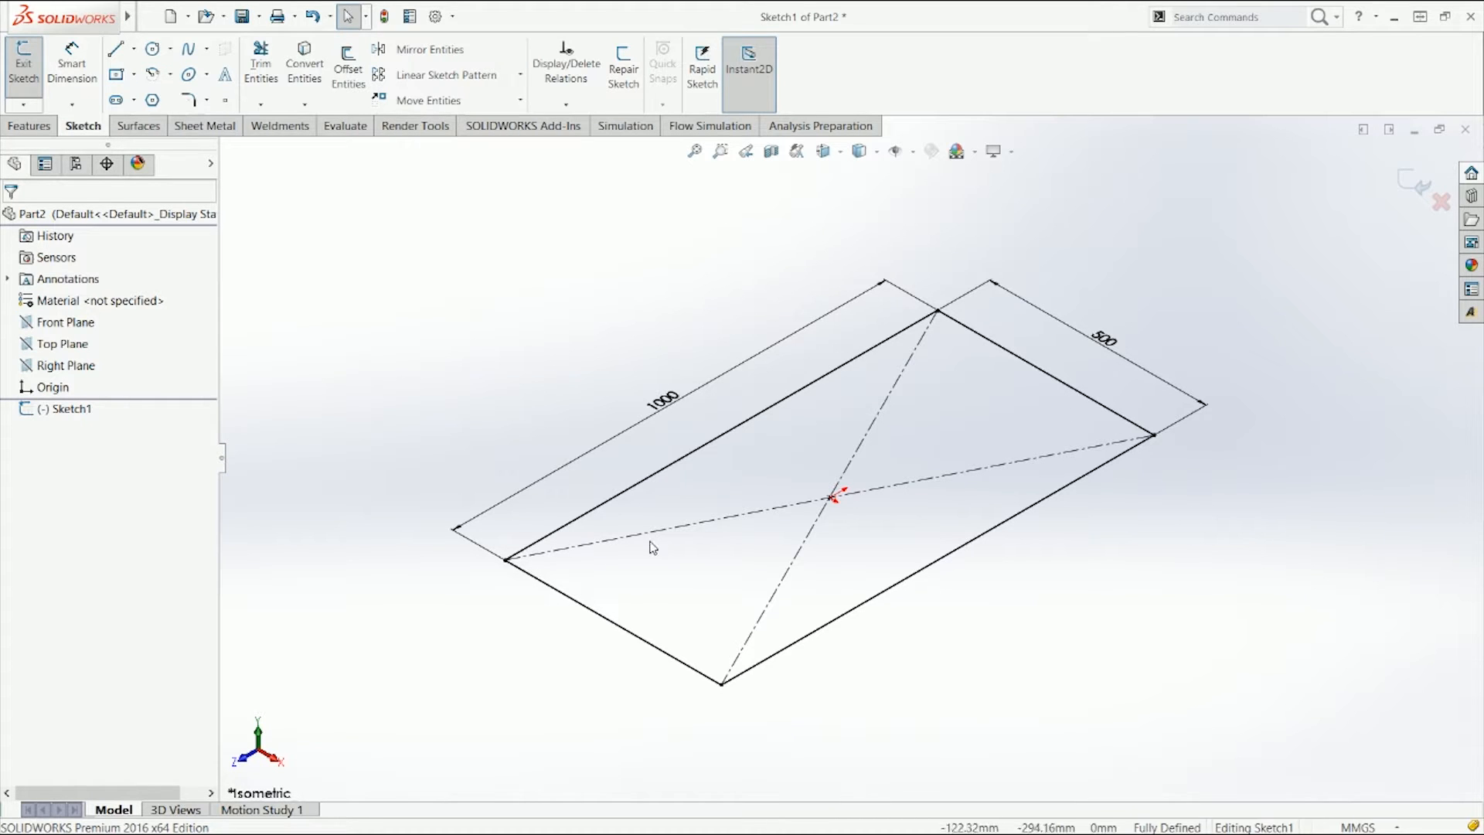
right_click(1053, 378)
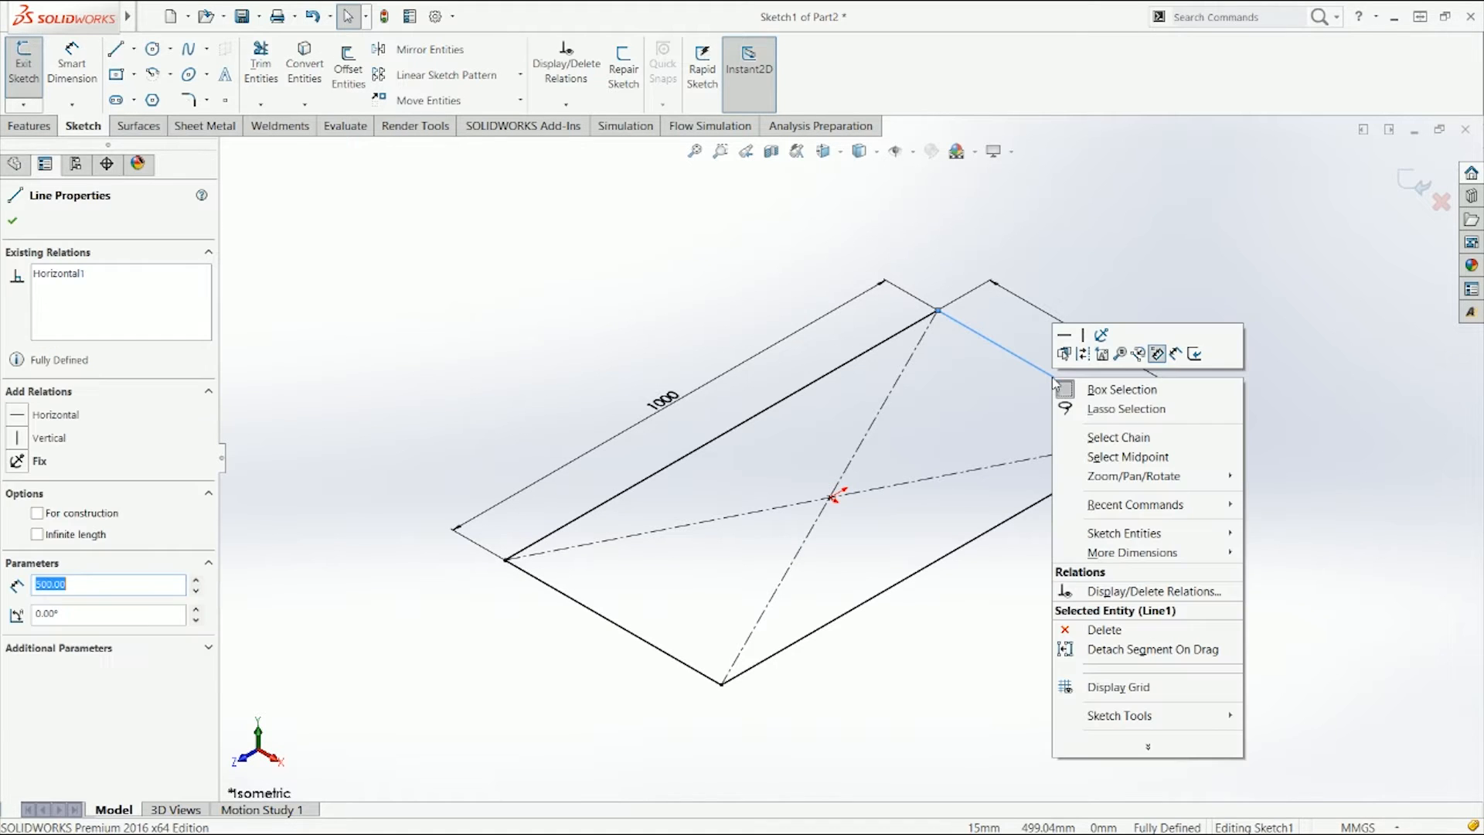
left_click(1142, 443)
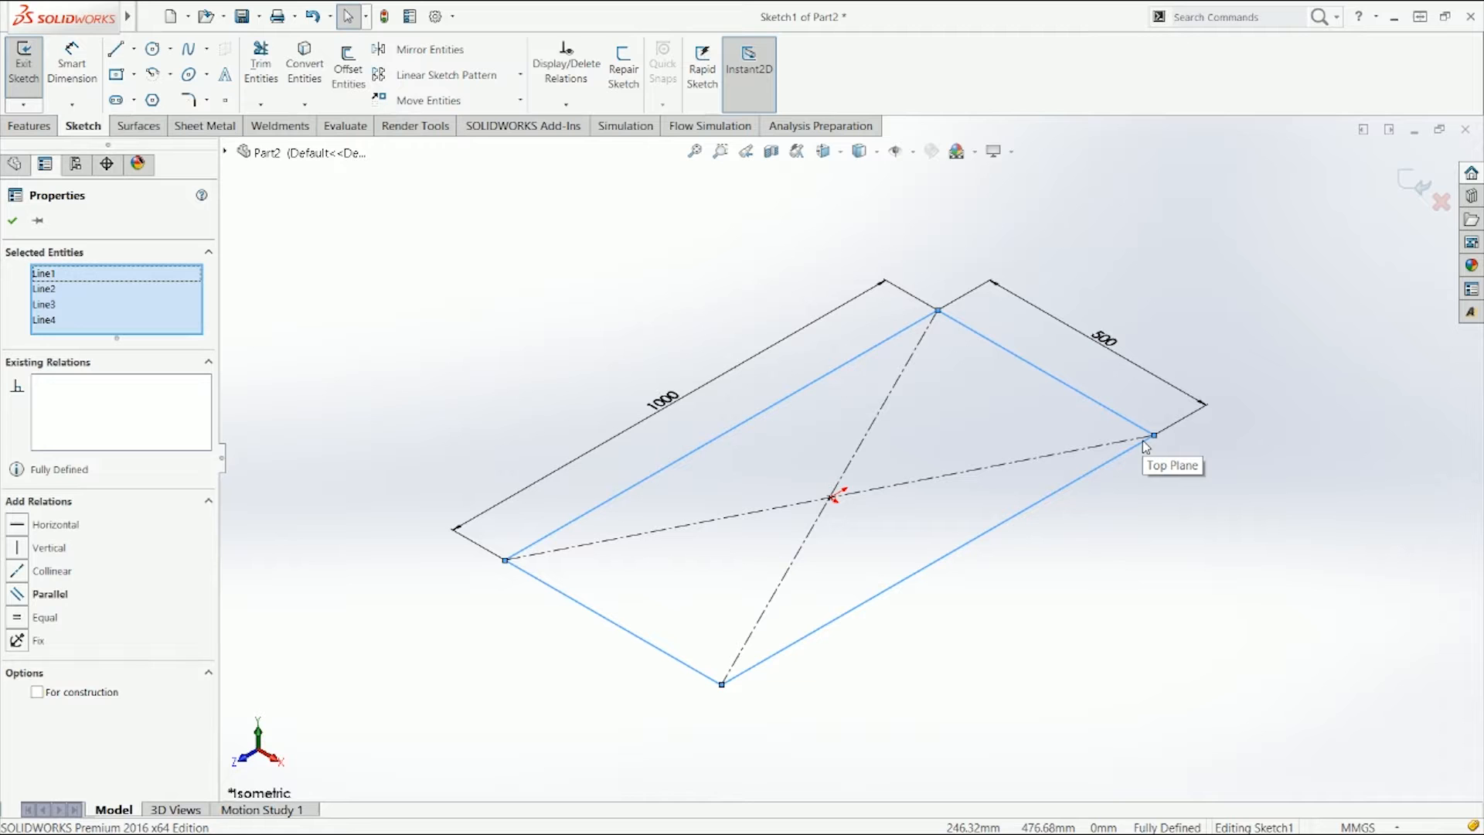
left_click(36, 692)
left_click(298, 437)
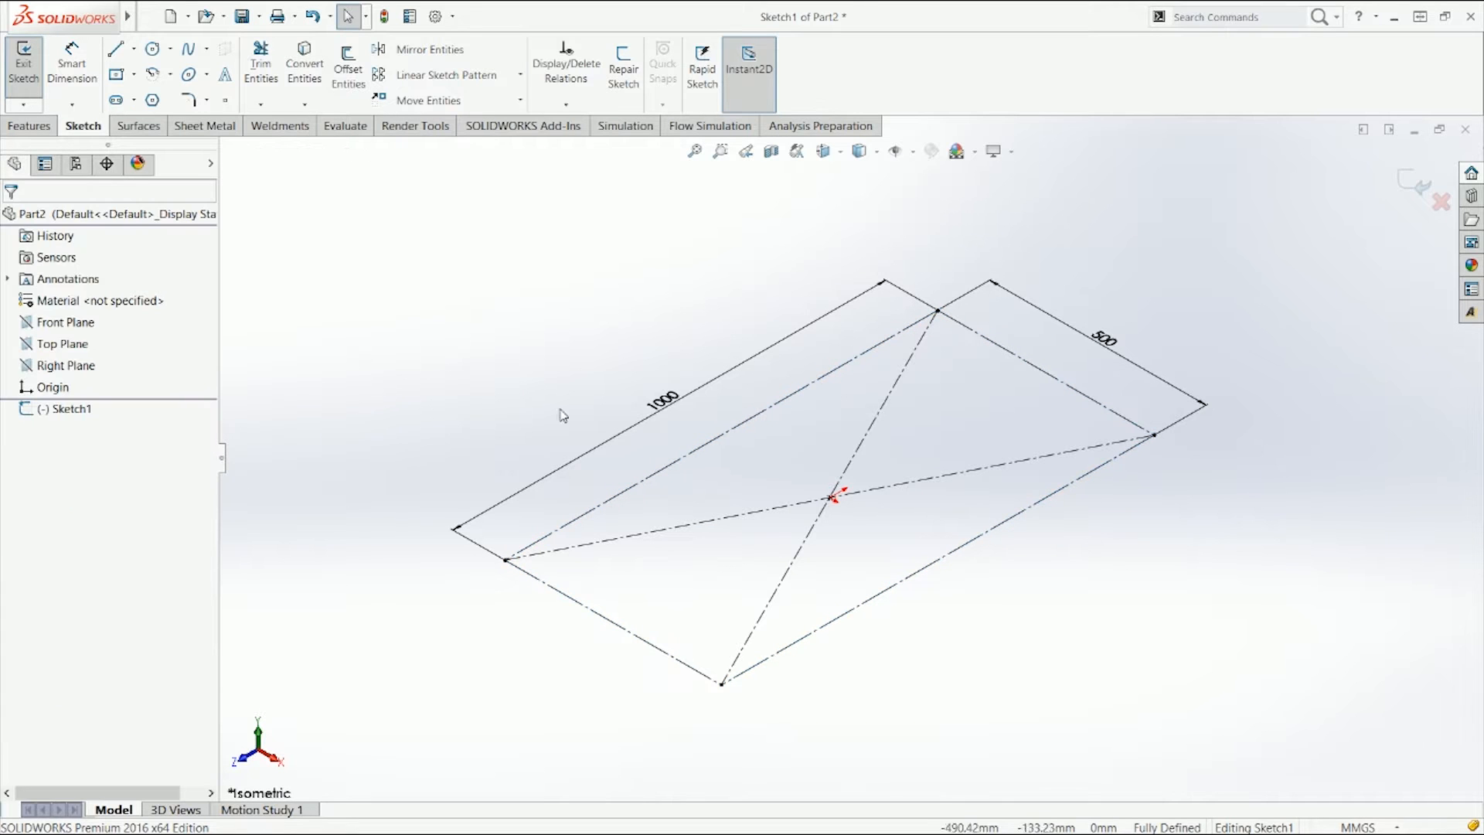
left_click(1416, 183)
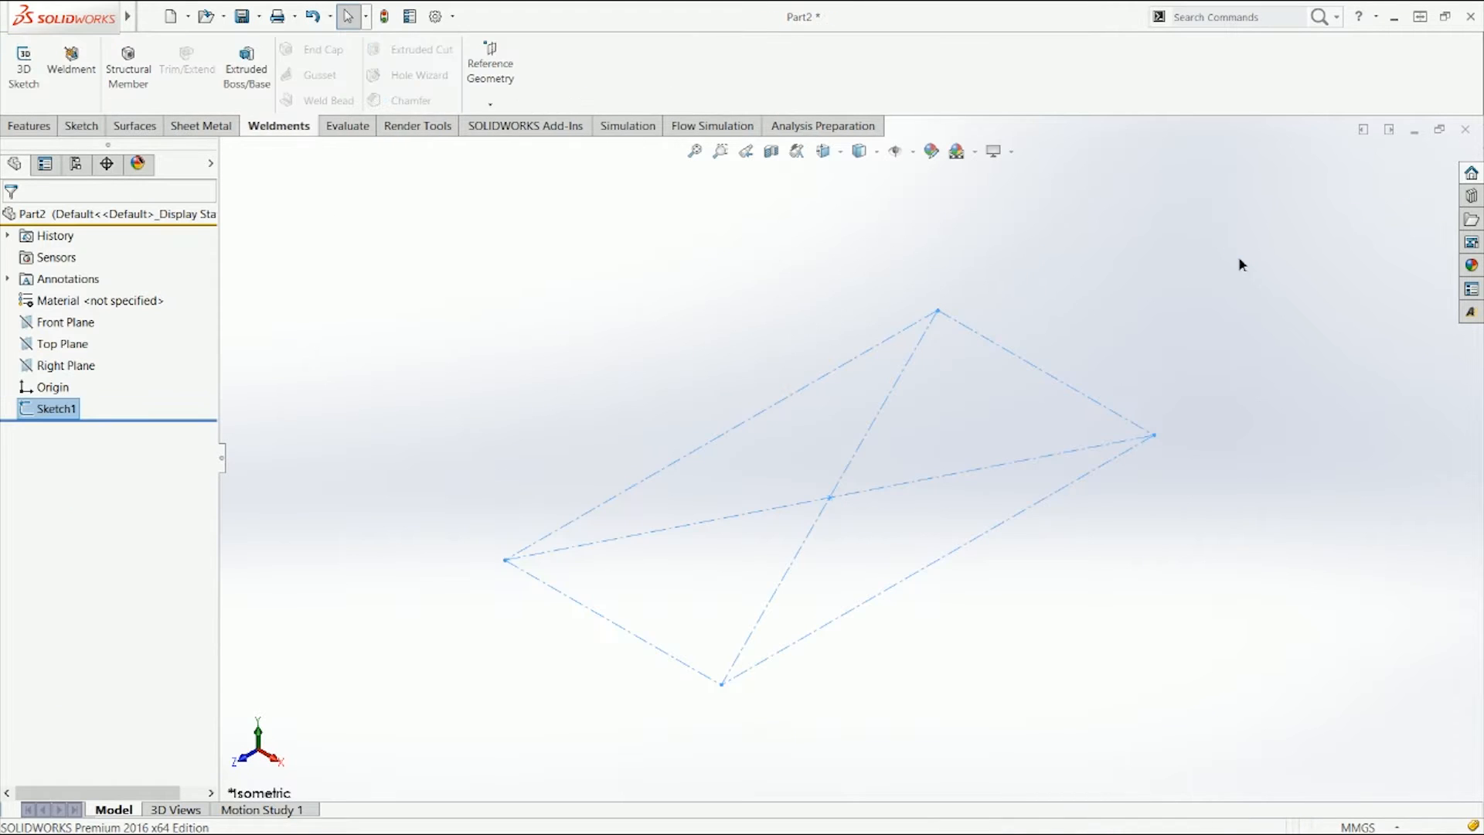
left_click(1241, 265)
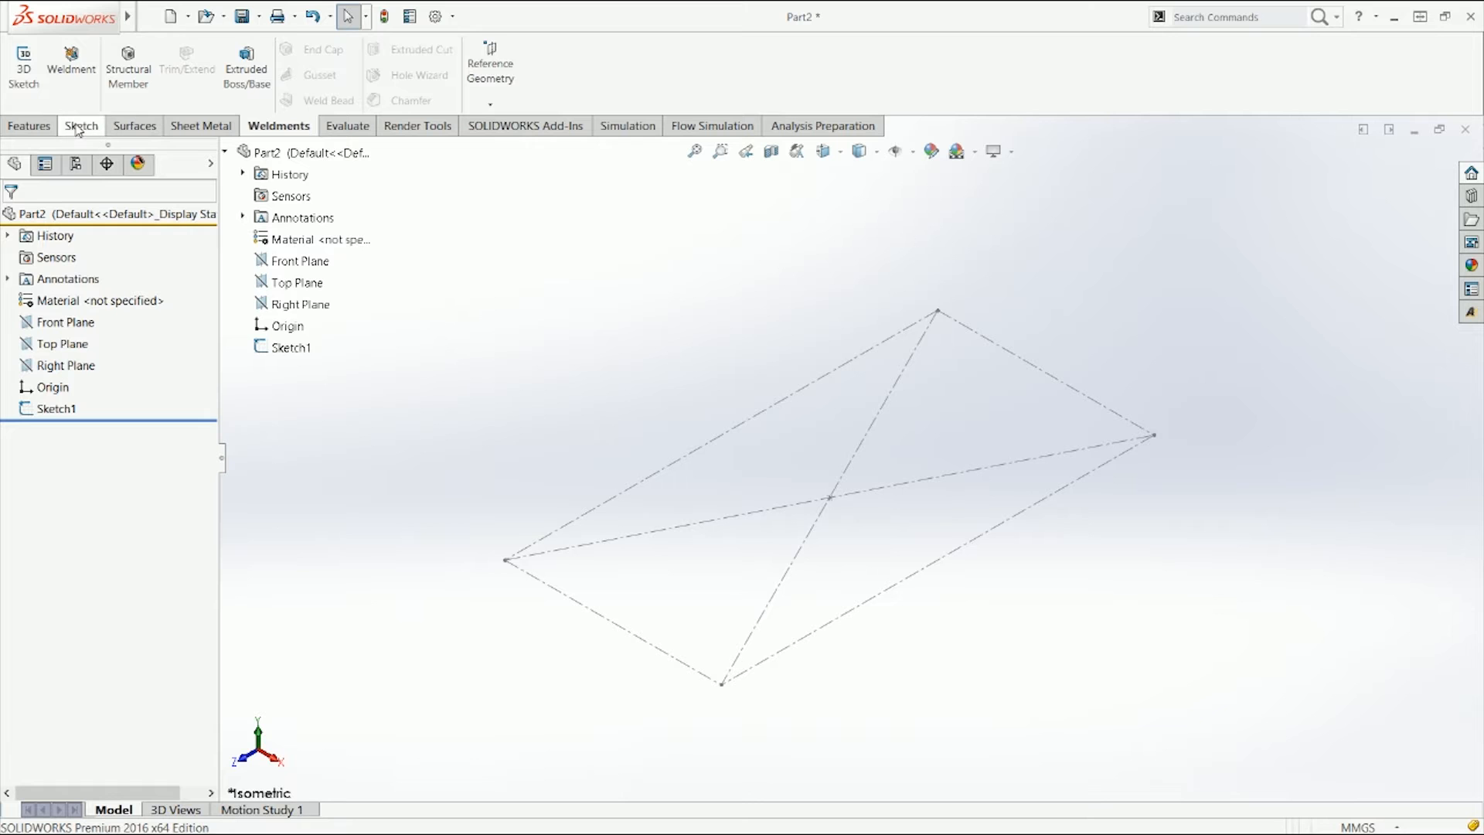
Step: Start a new 3D sketch
left_click(77, 128)
left_click(26, 106)
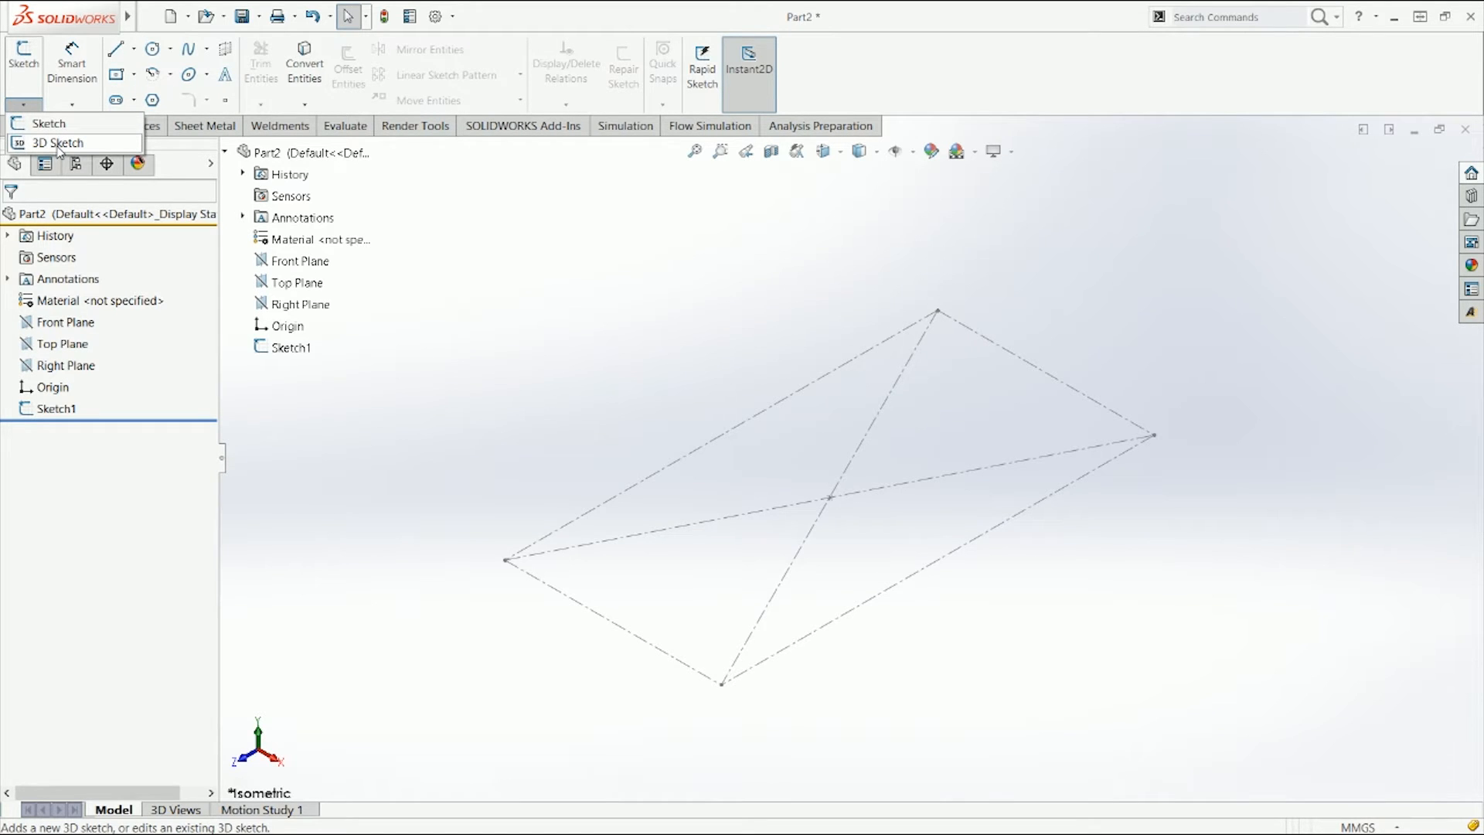
left_click(199, 133)
left_click(155, 130)
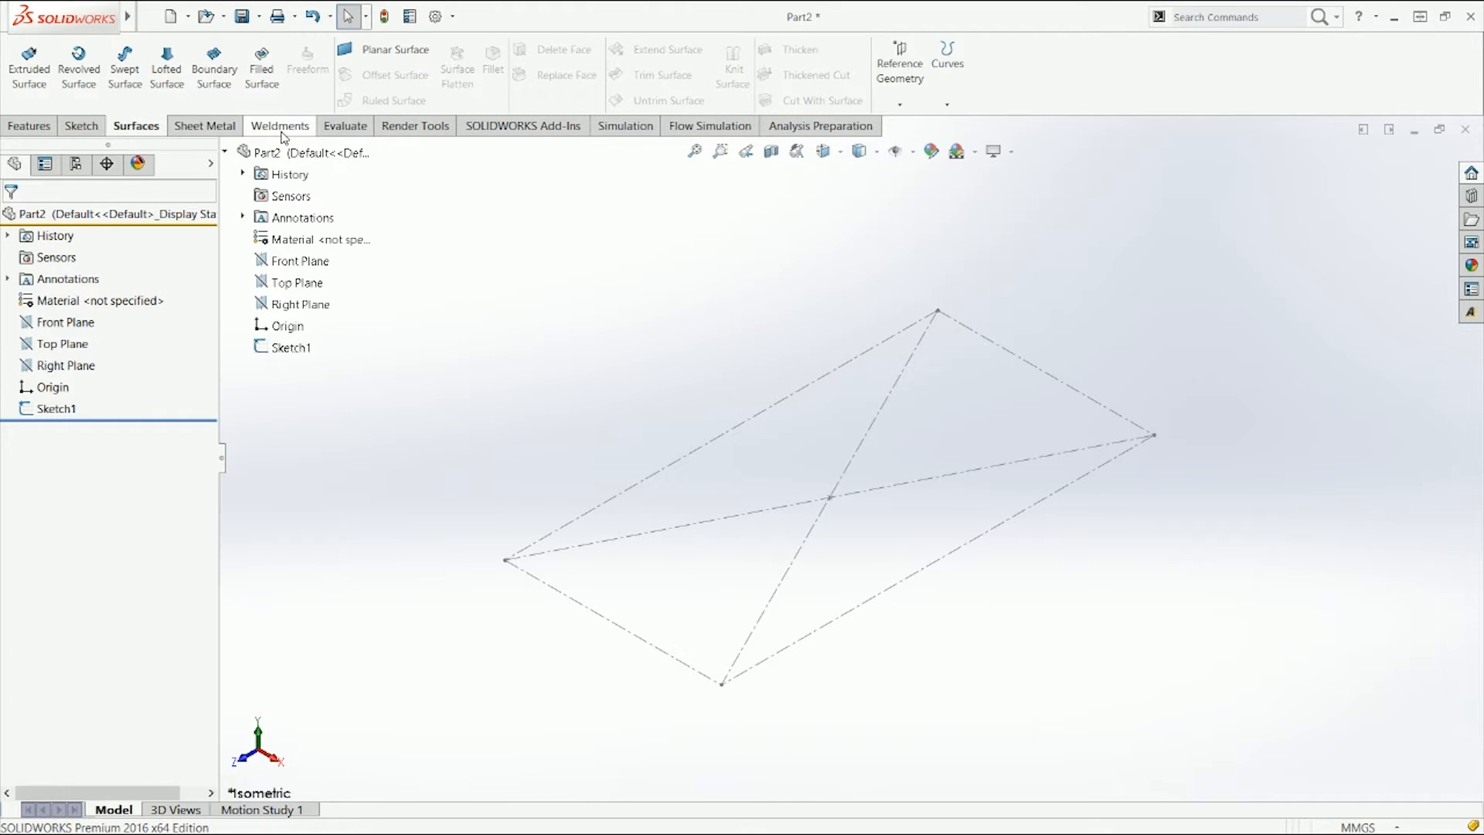
left_click(282, 130)
left_click(27, 66)
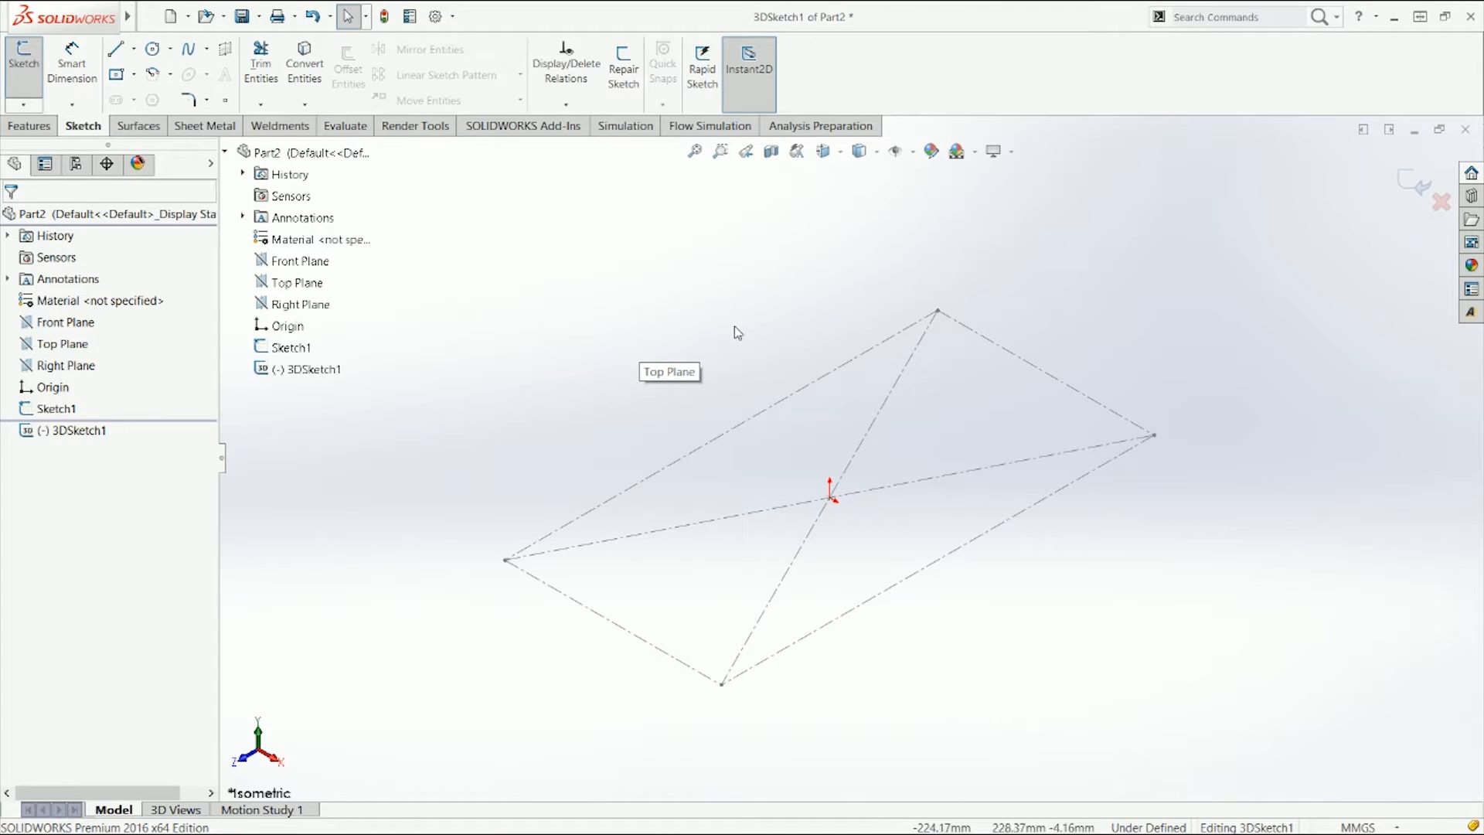
mouse_move(963, 439)
middle_mouse_down()
mouse_move(955, 310)
mouse_move(962, 355)
middle_mouse_up()
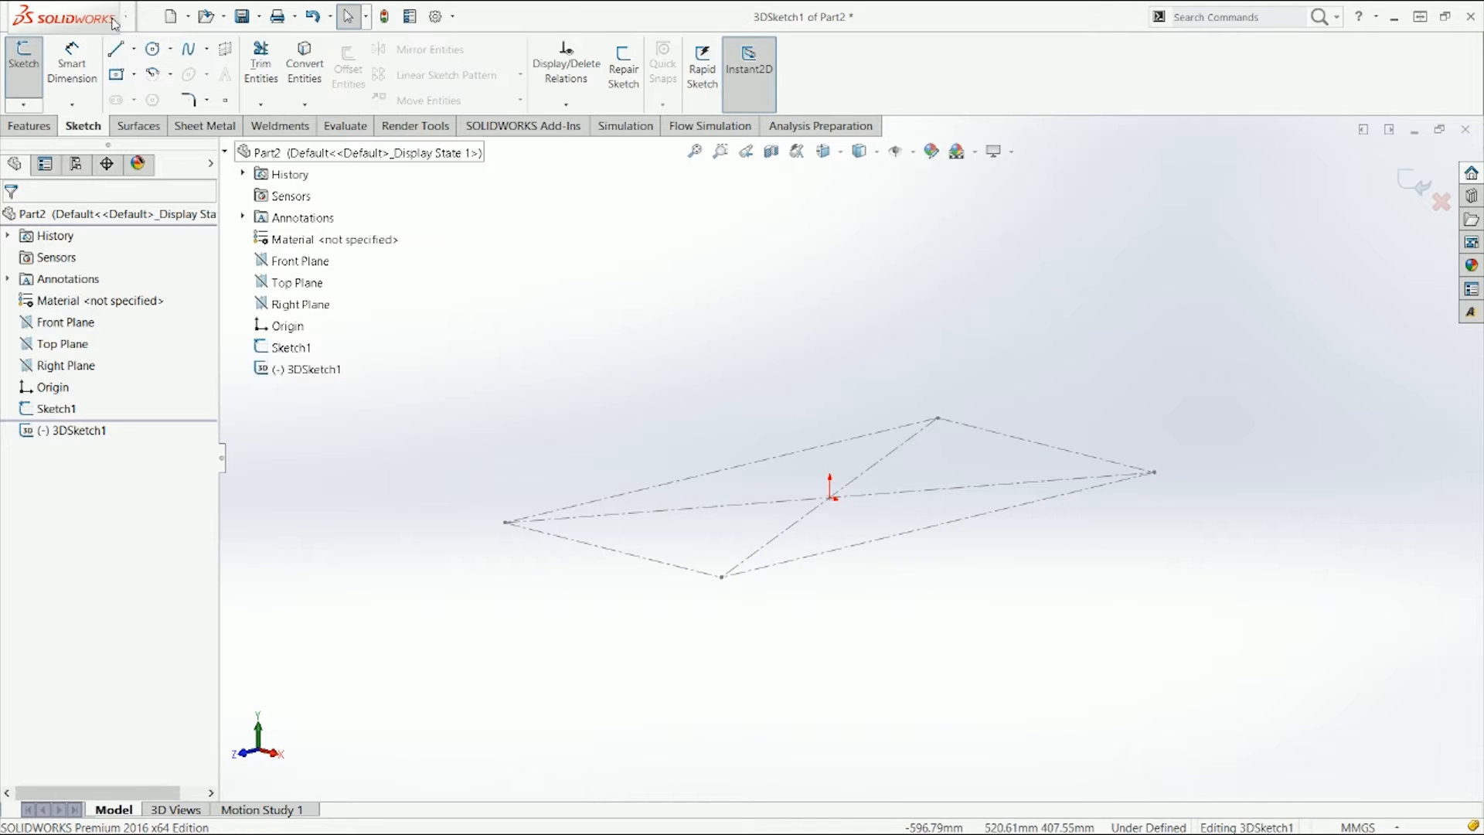
left_click(153, 49)
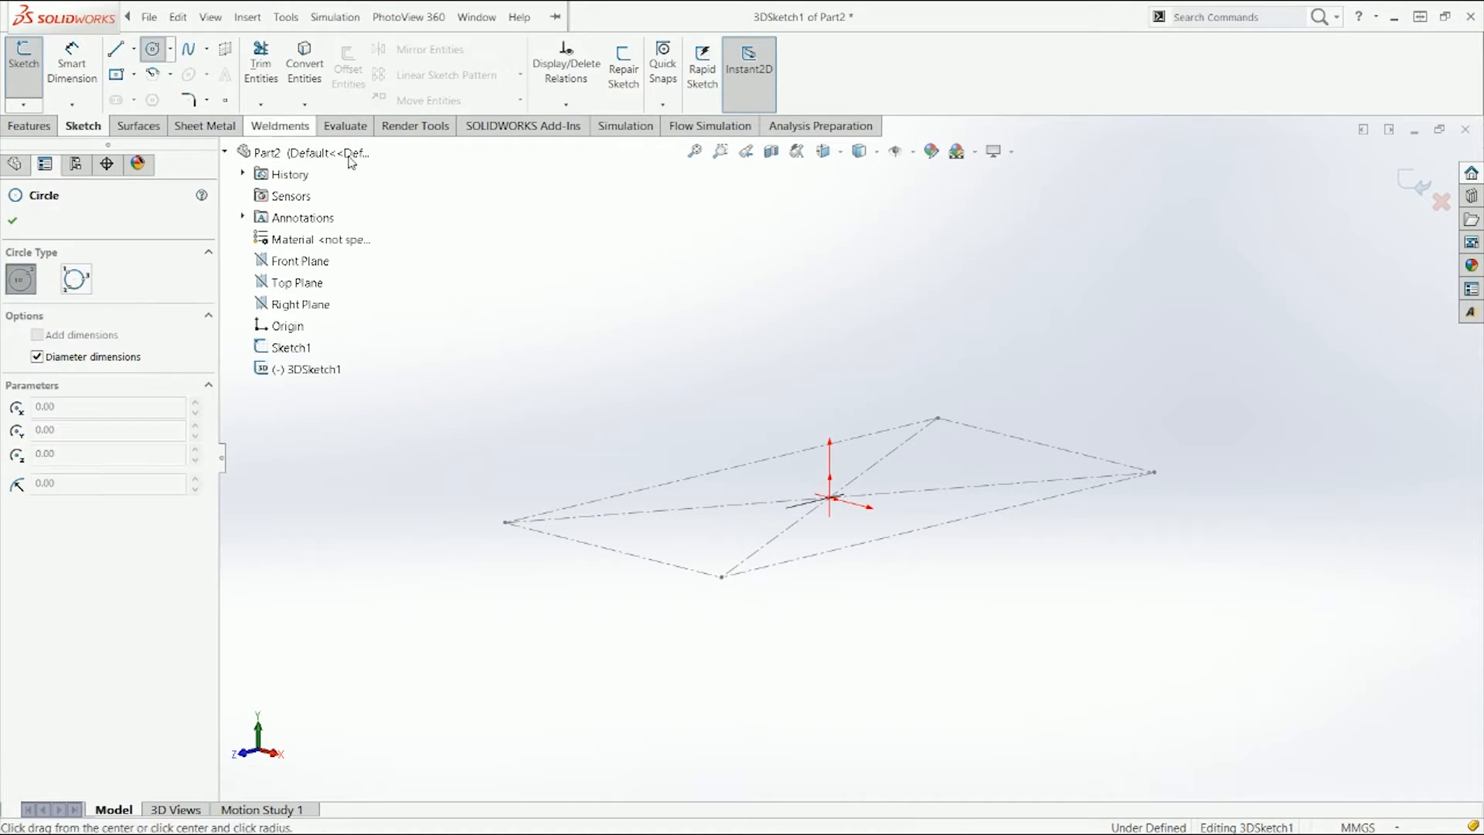
left_click(733, 275)
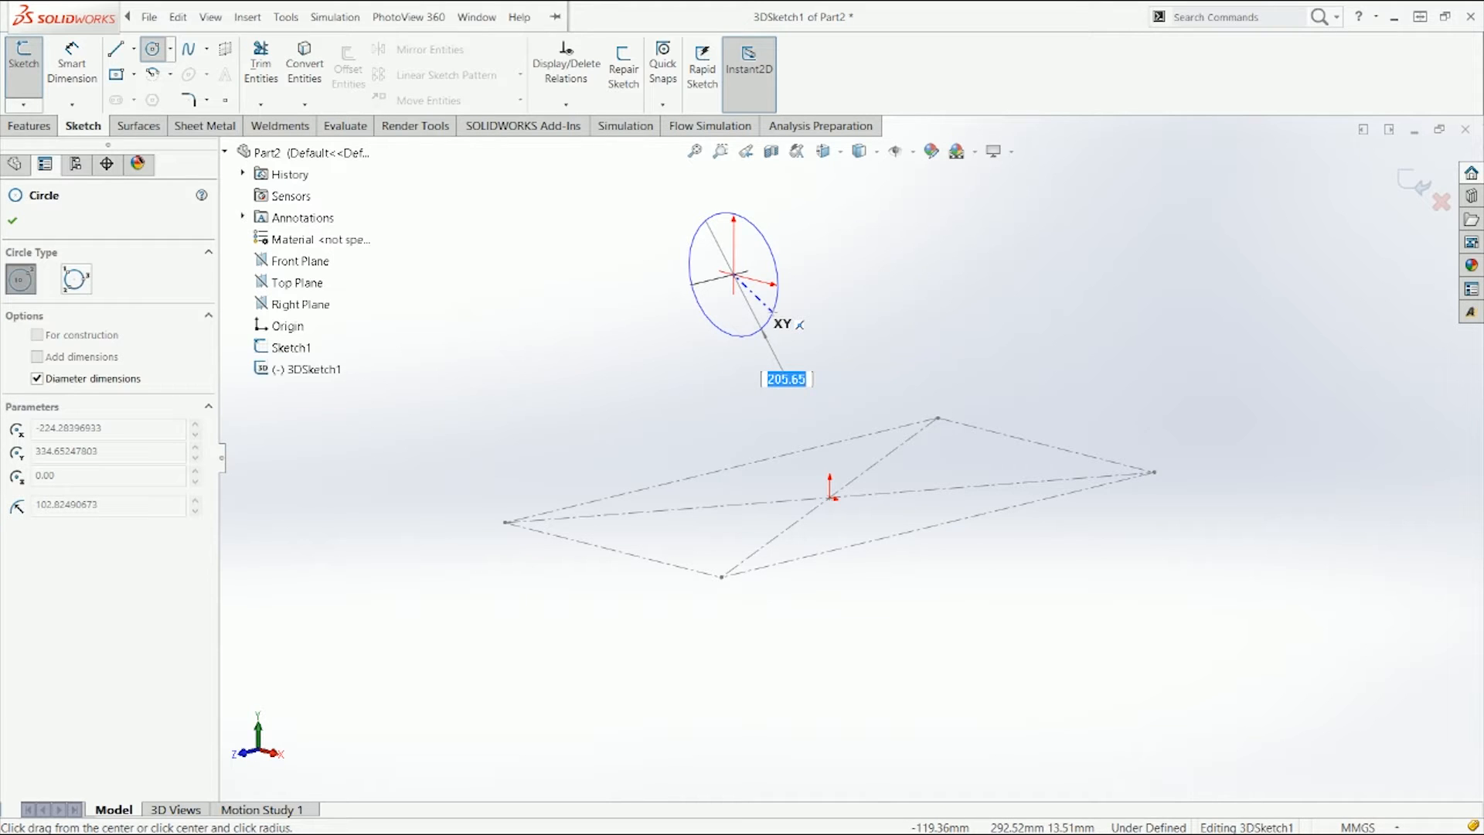
key("Tab")
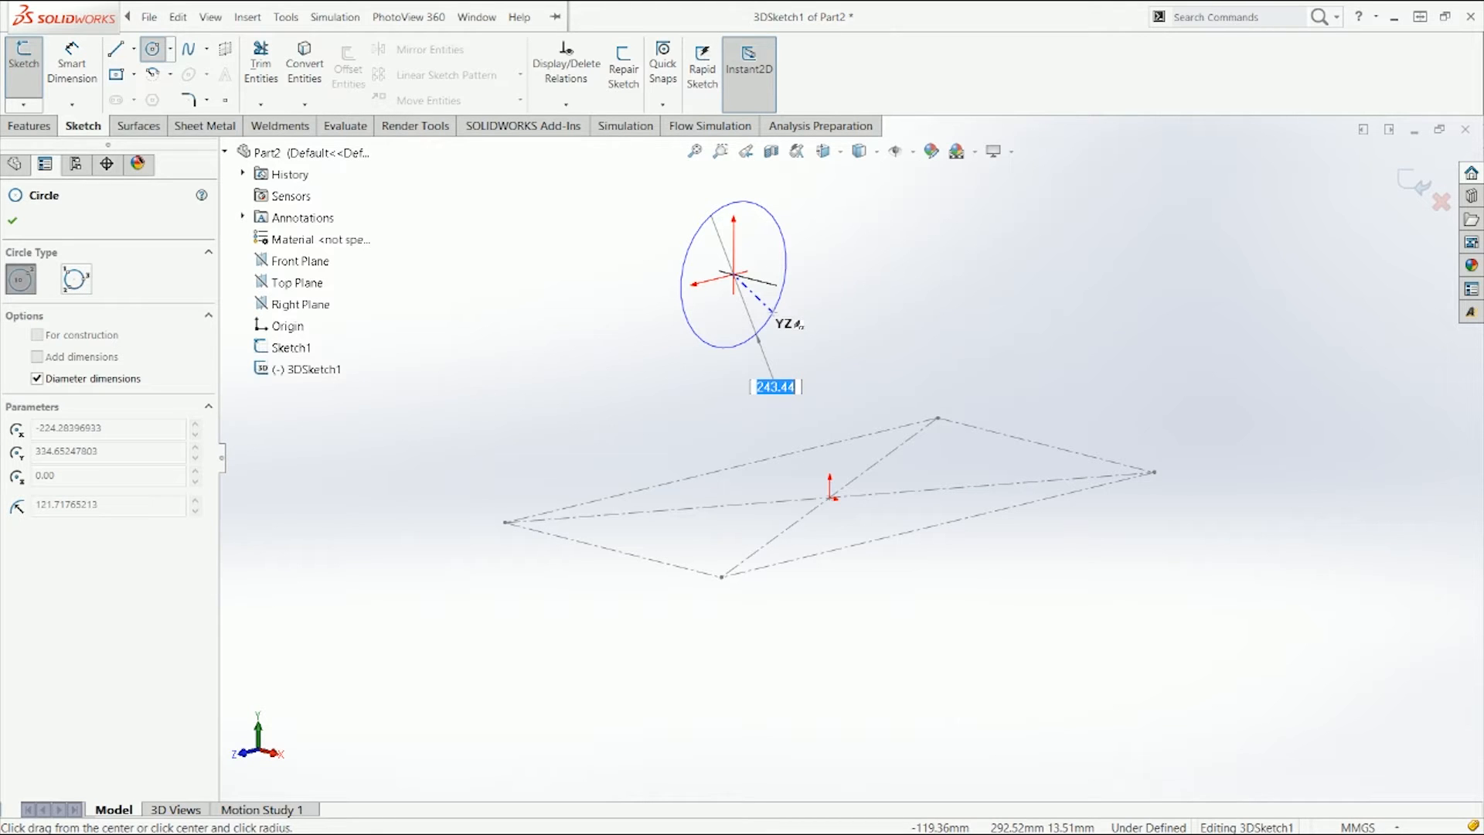
key("Tab")
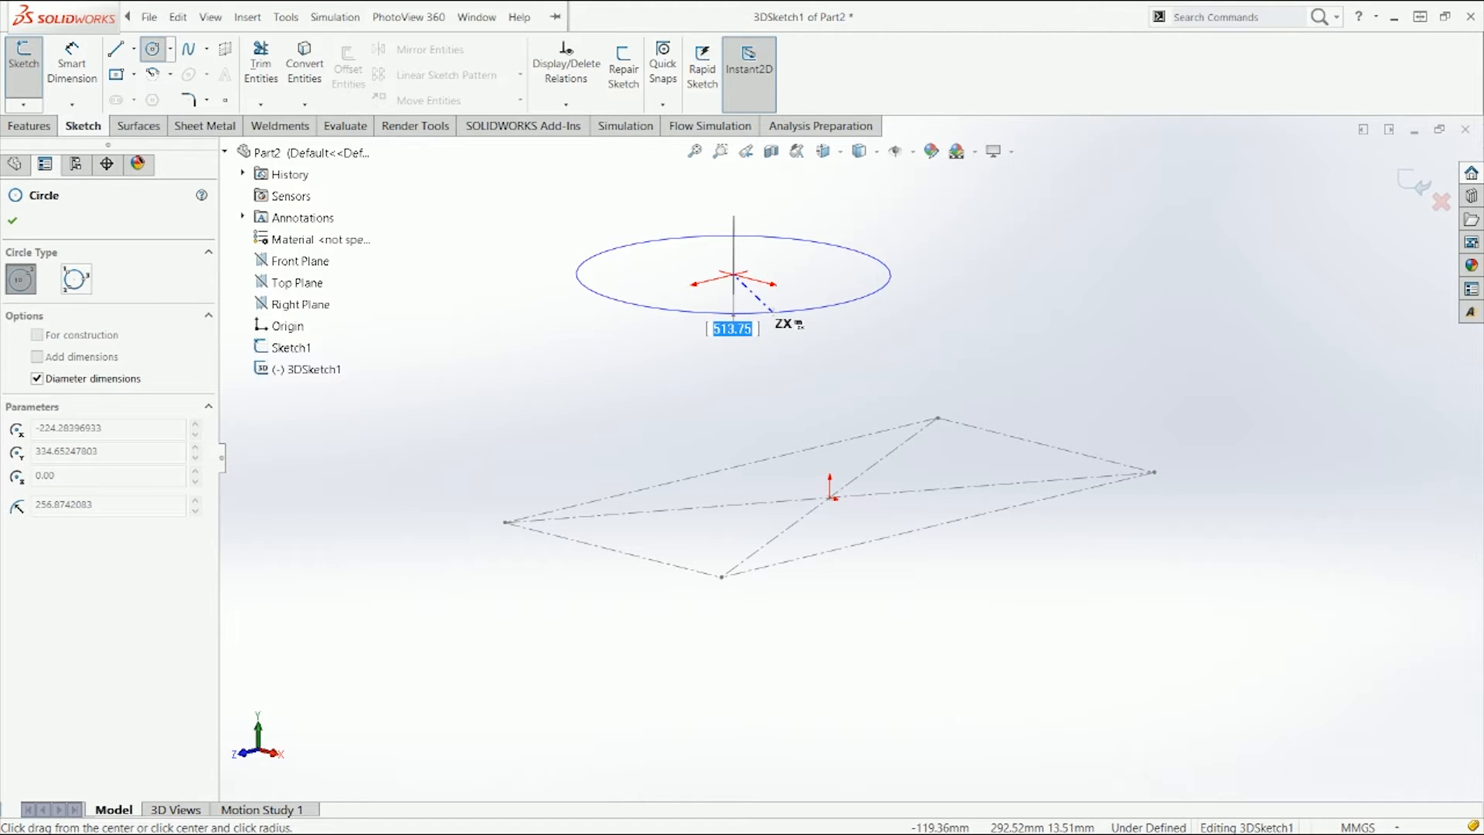
key("Tab")
key("Tab")
key("Tab")
key("Tab")
key("Tab")
key("Tab")
key("Tab")
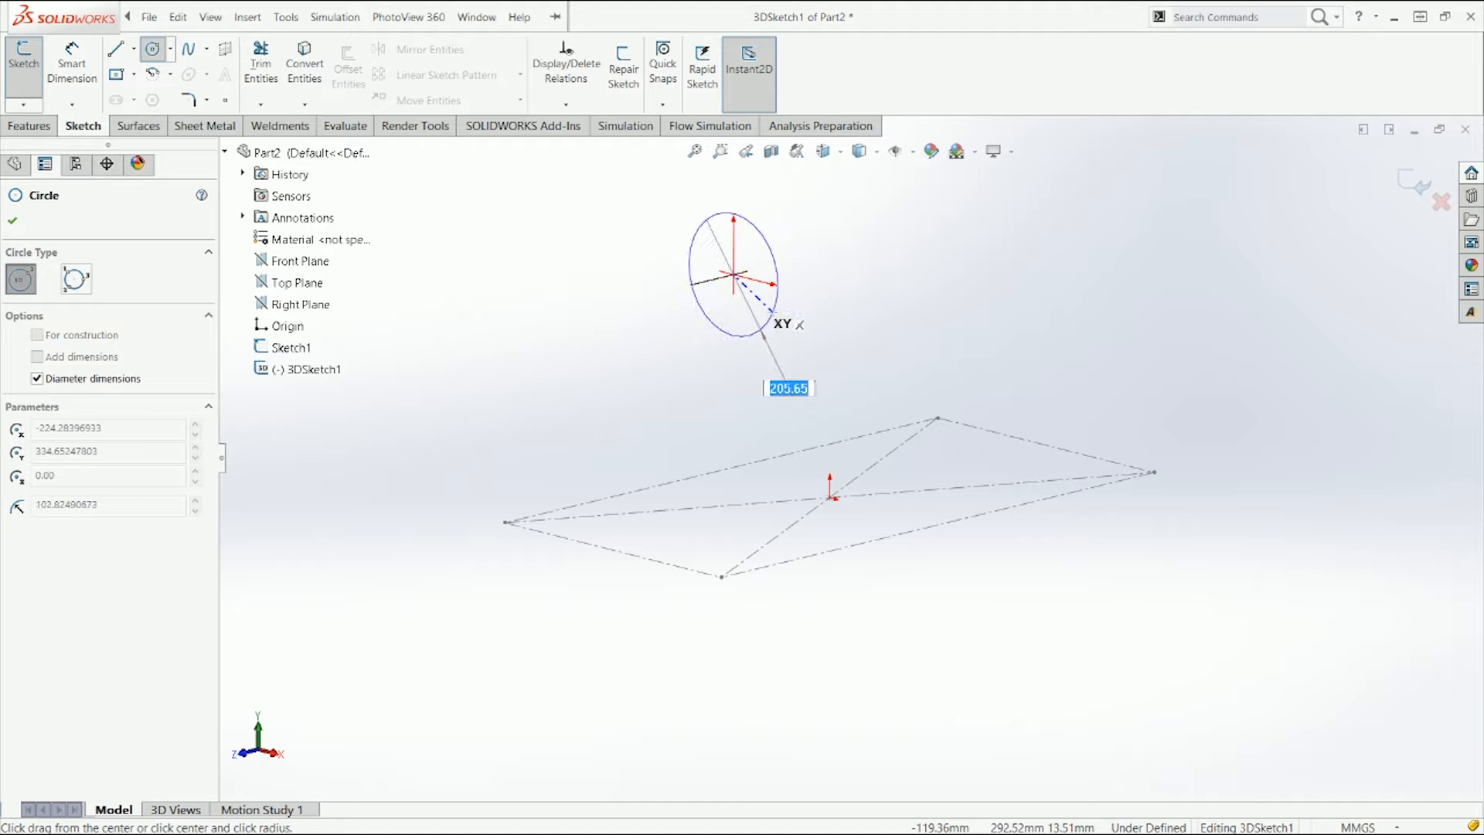
key("Tab")
key("Tab")
key("Tab")
key("Tab")
key("Tab")
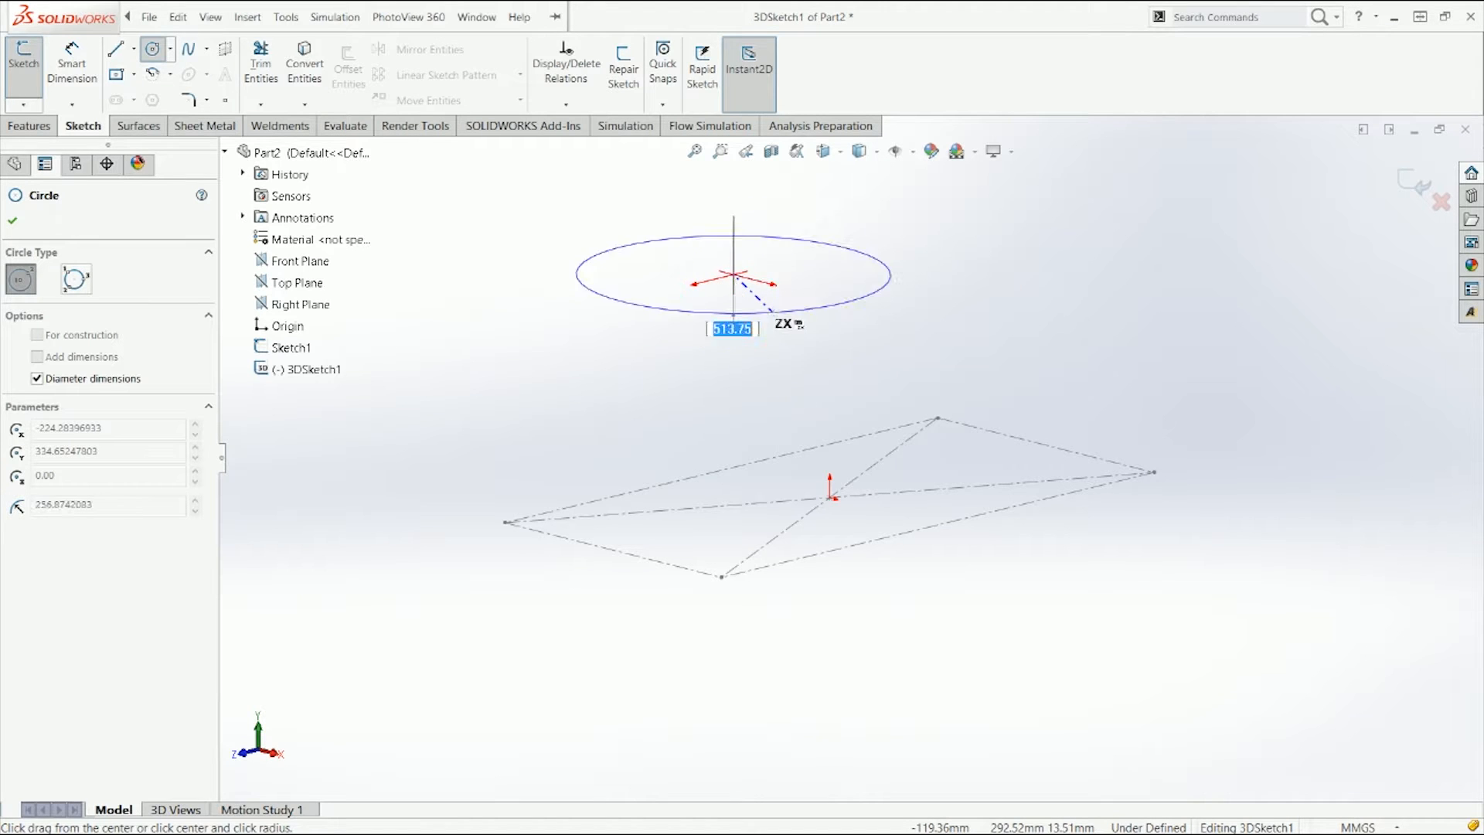
key("Tab")
key("Tab")
key("Tab")
key("Tab")
key("Tab")
key("Tab")
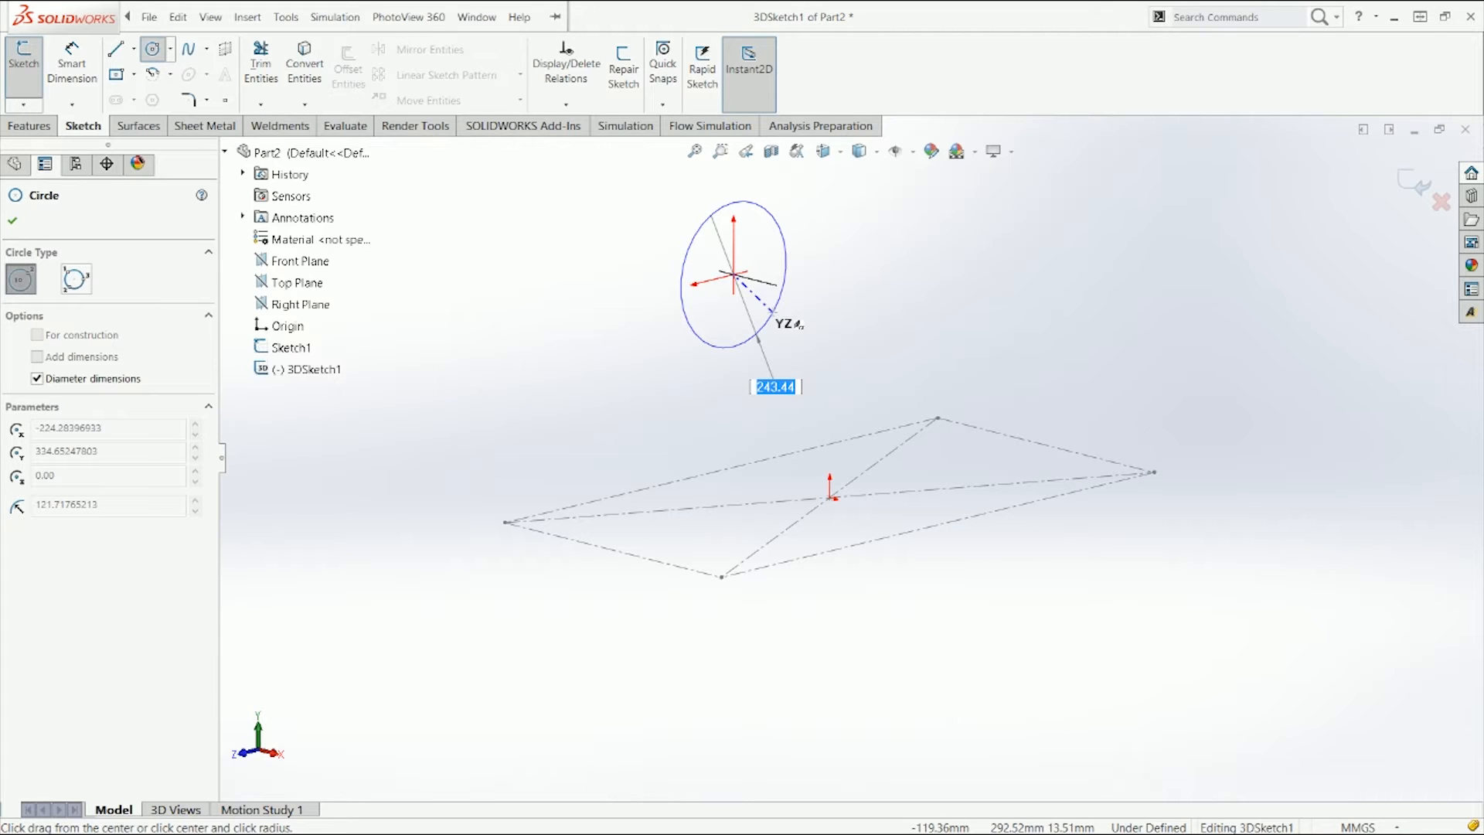
key("Escape")
Step: Draw a vertical line about 483 mm tall up from the rectangle's left corner
left_click(116, 51)
middle_click_drag(622, 333, 630, 371)
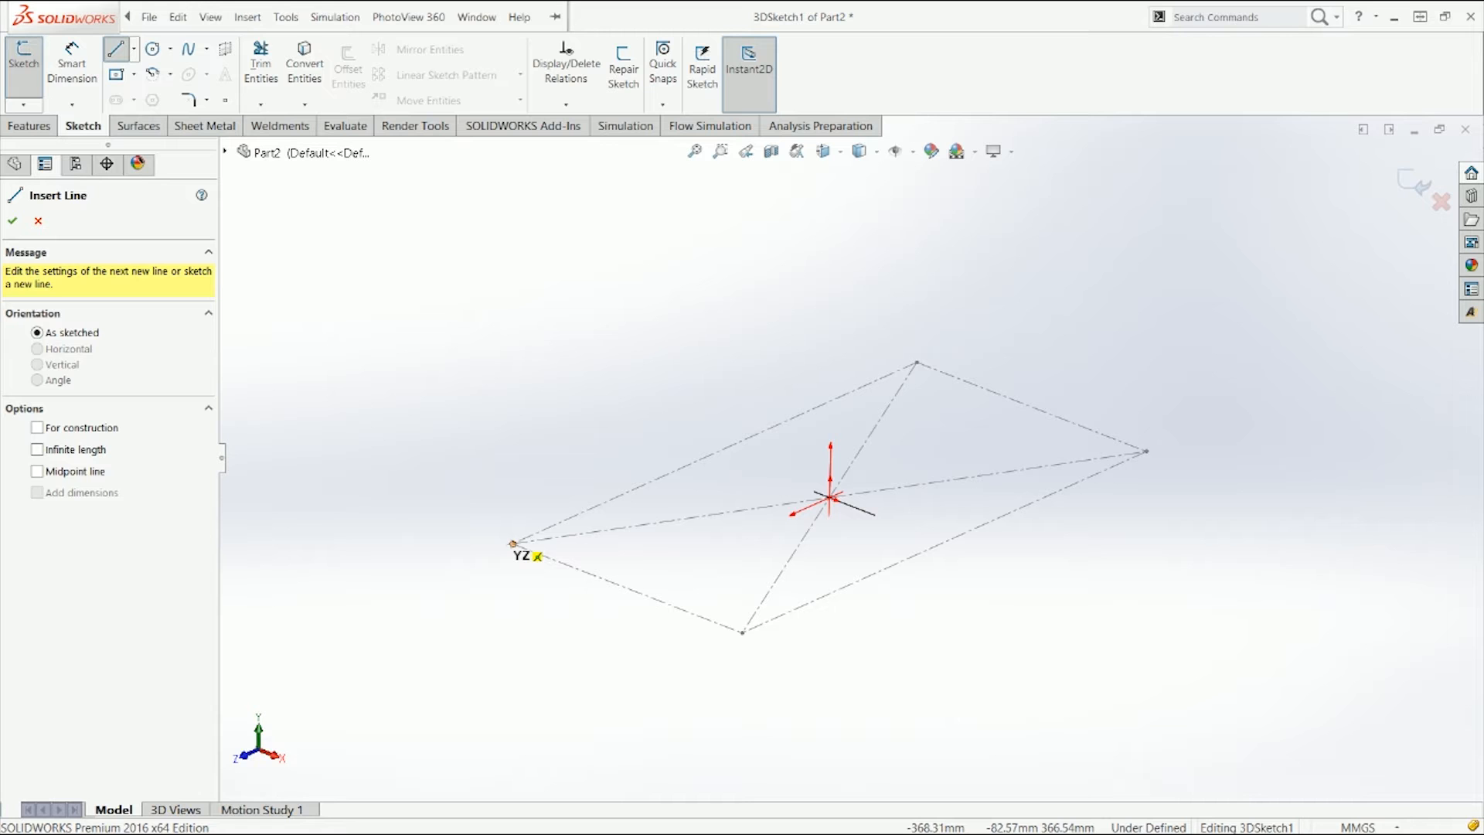
left_click(512, 544)
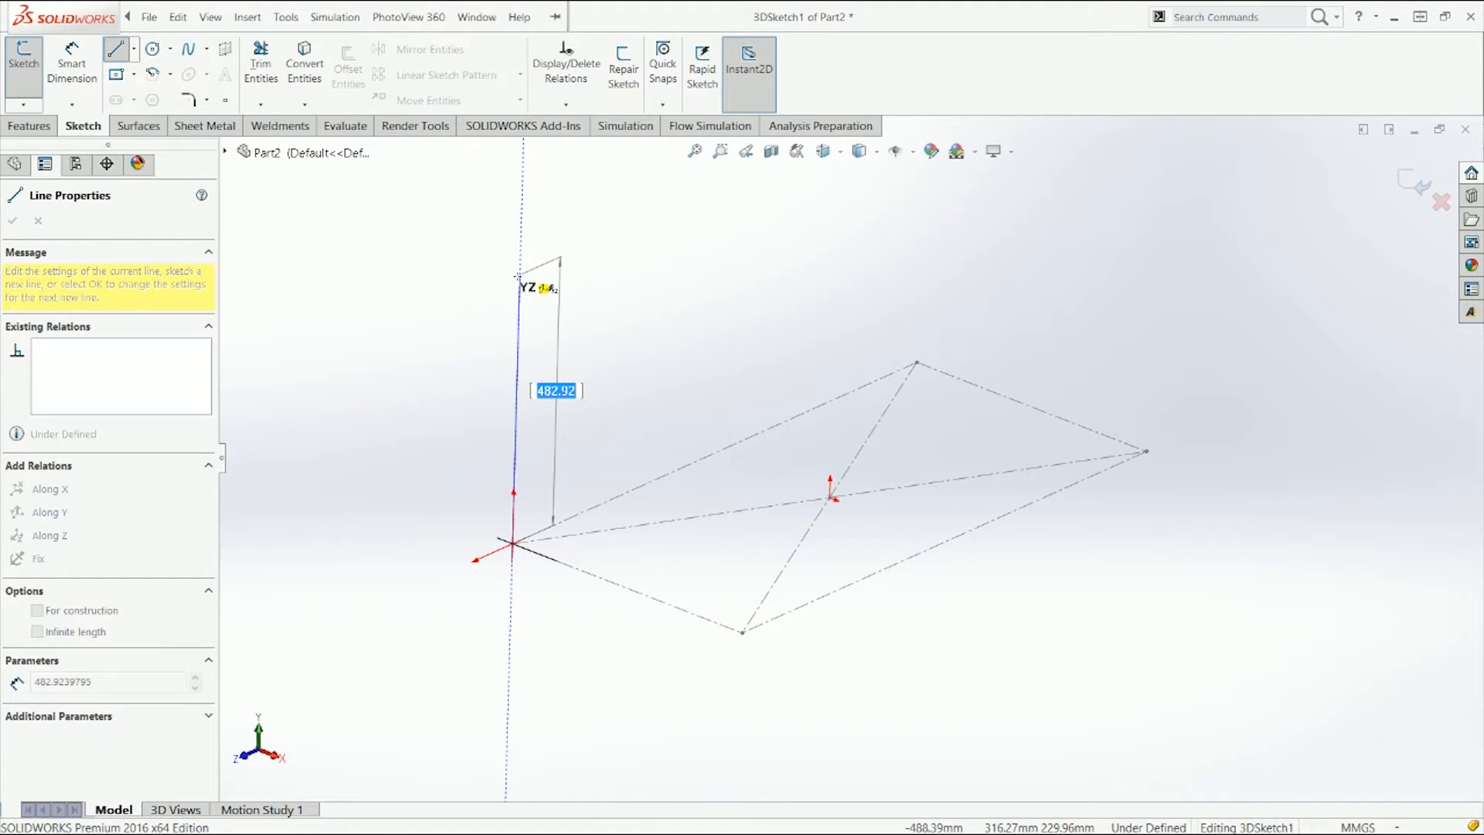
left_click(518, 276)
key("Escape")
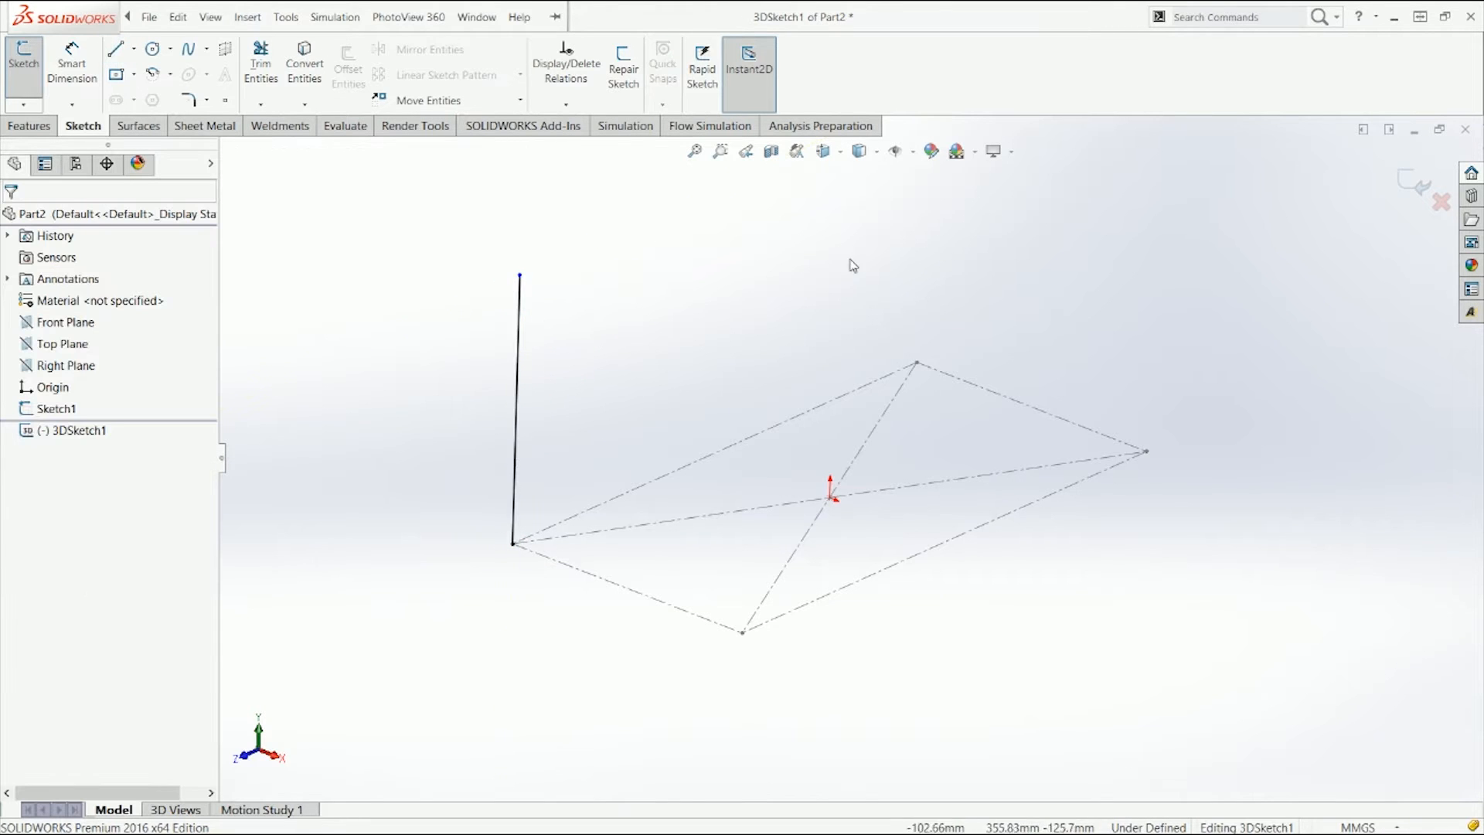
Step: Draw a vertical line up from the rectangle's back corner
left_click(134, 48)
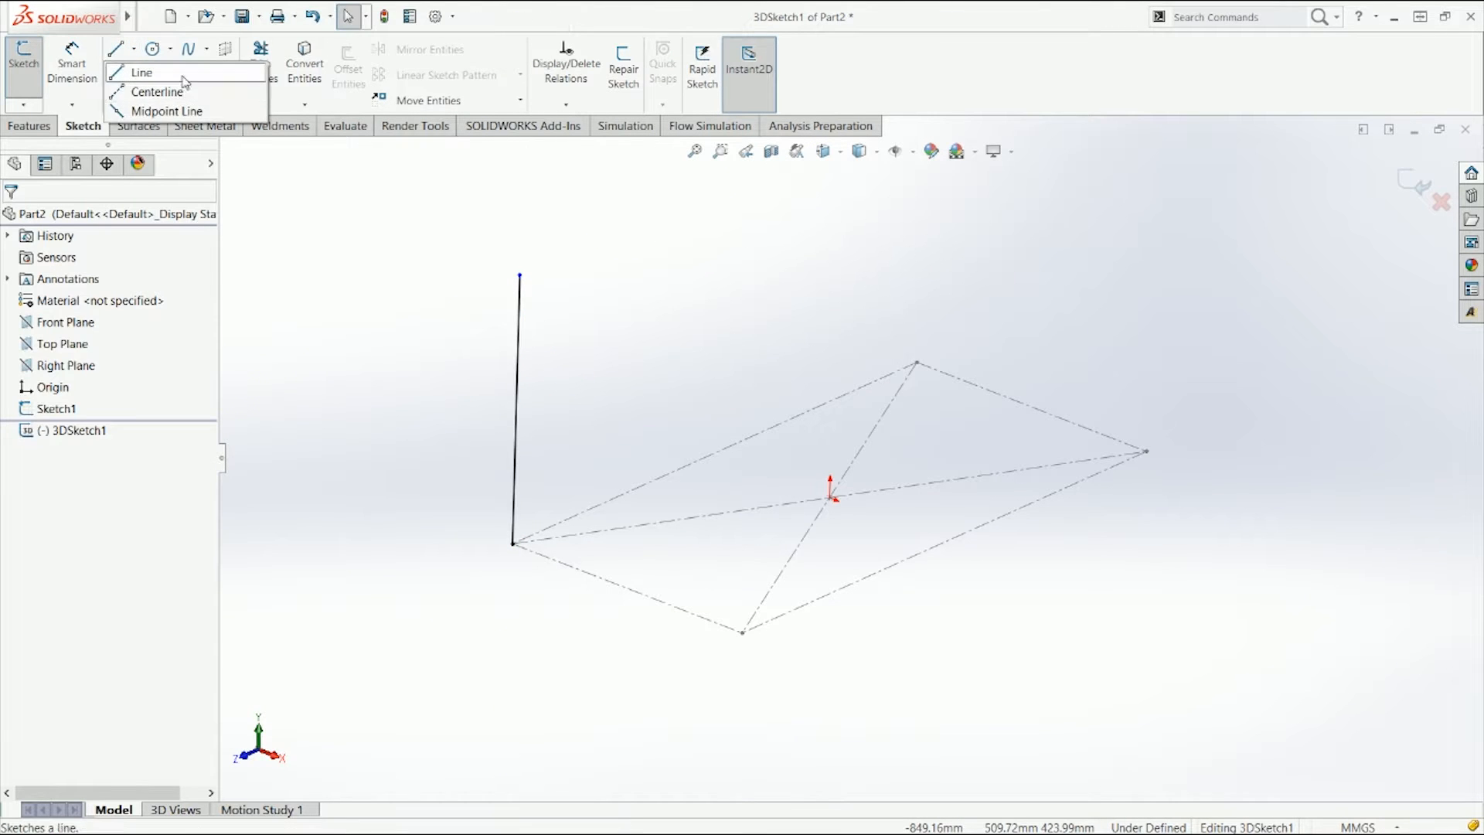
left_click(143, 68)
left_click(916, 362)
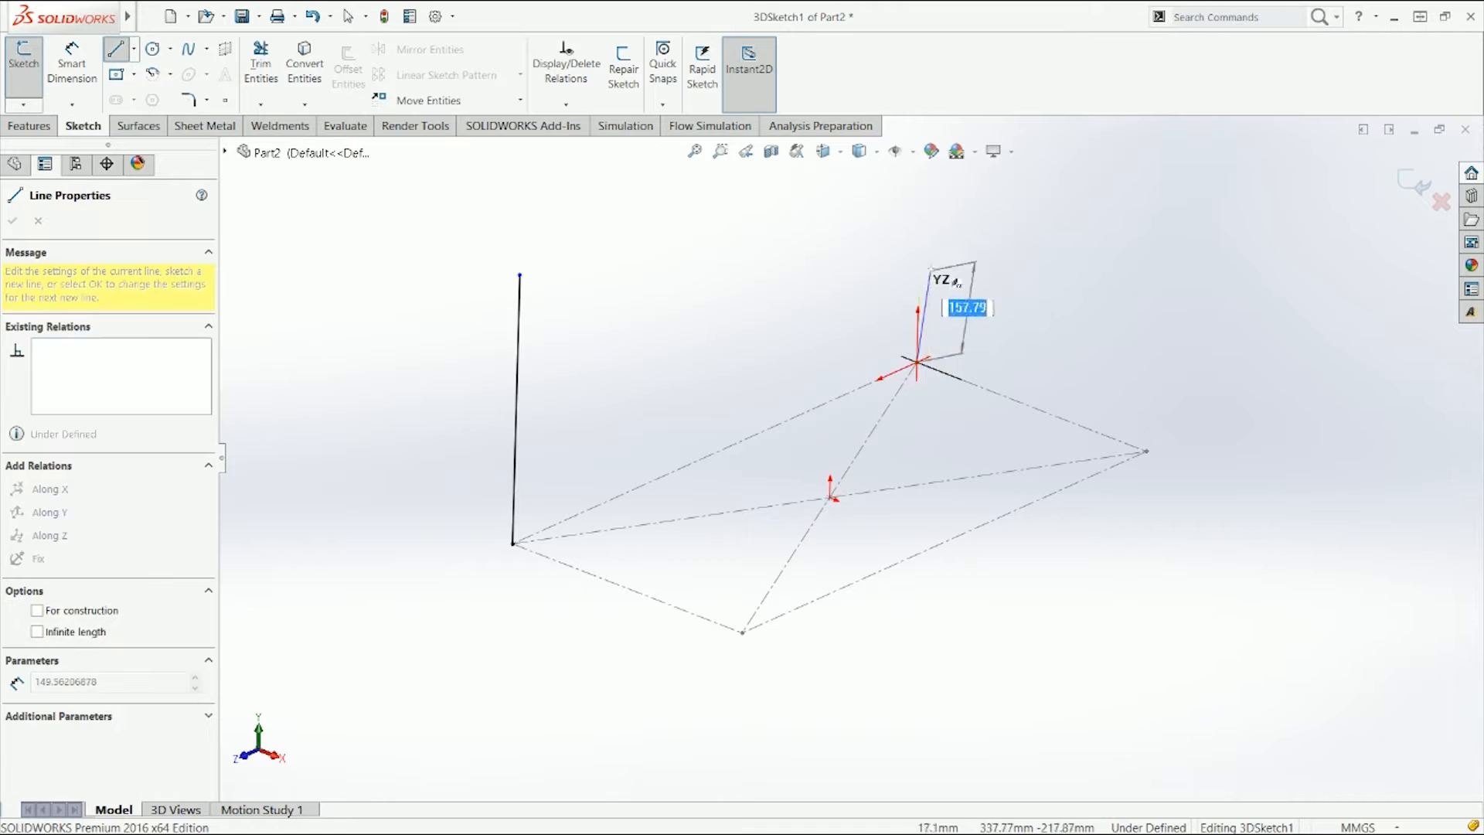
left_click(920, 252)
key("Escape")
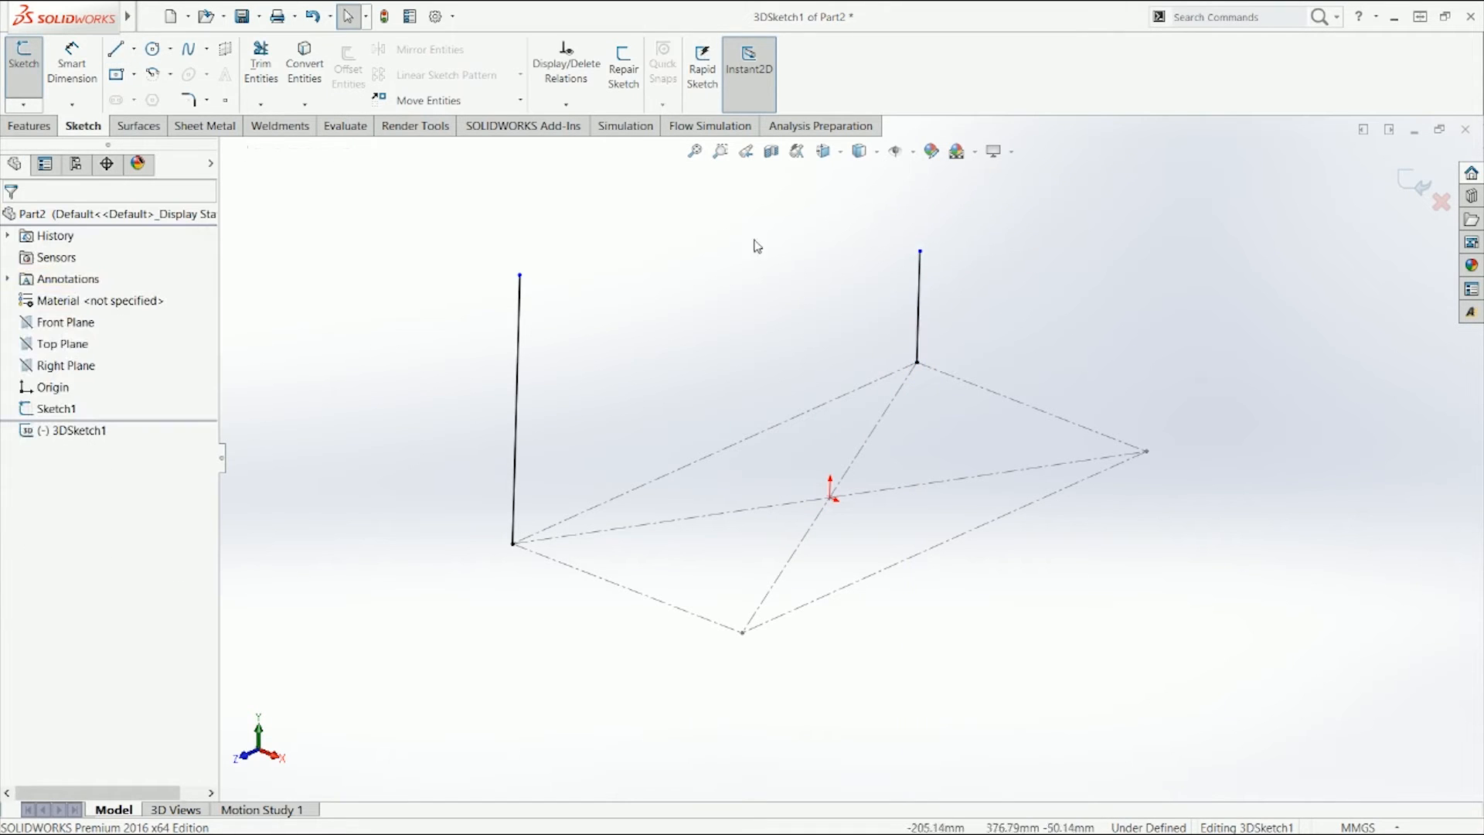
Step: Draw a vertical line up from the rectangle's front corner
left_click(742, 633)
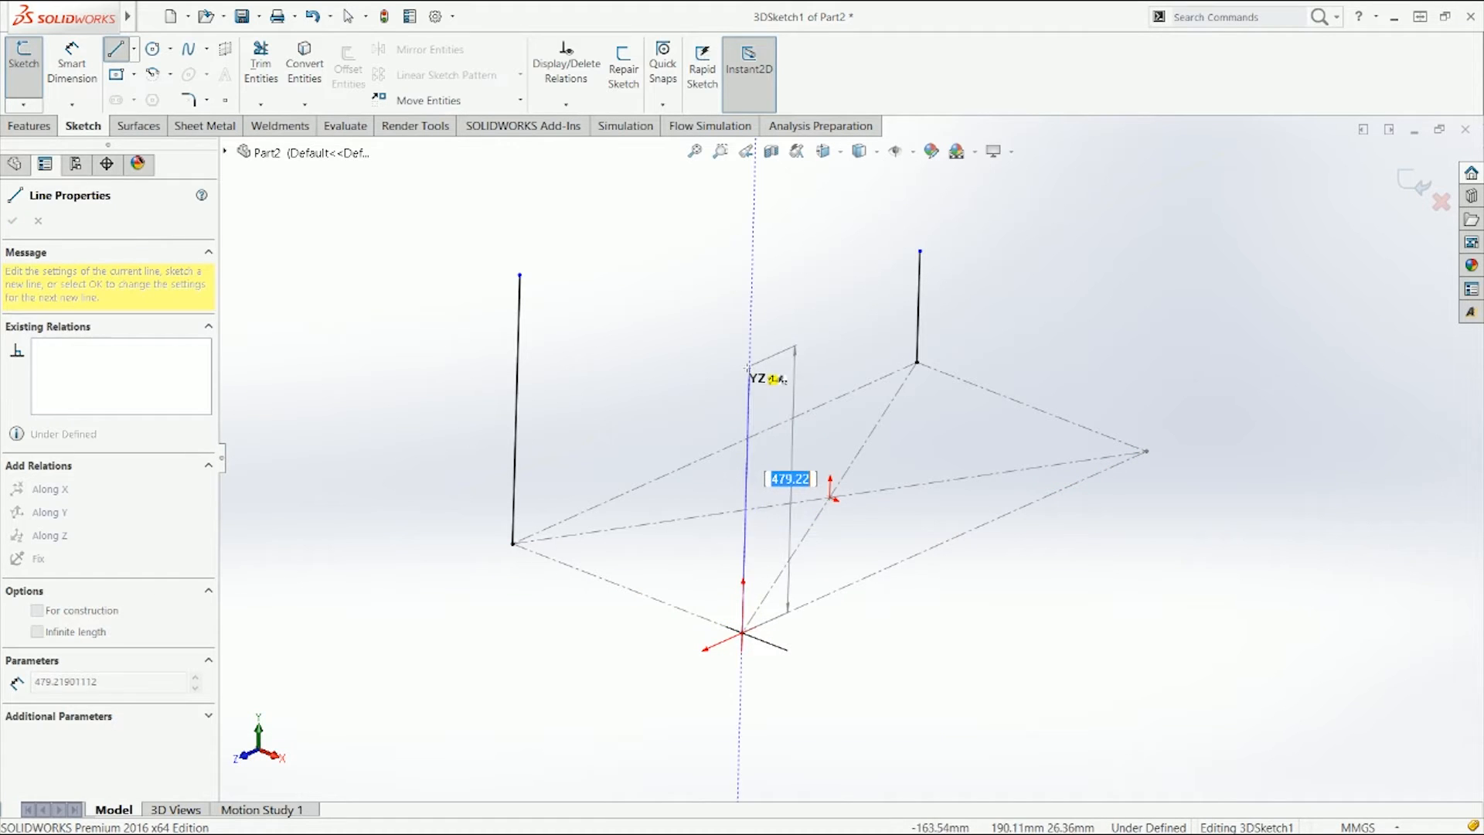
left_click(749, 366)
key("Escape")
Step: Draw a vertical line up from the rectangle's right corner
left_click(116, 49)
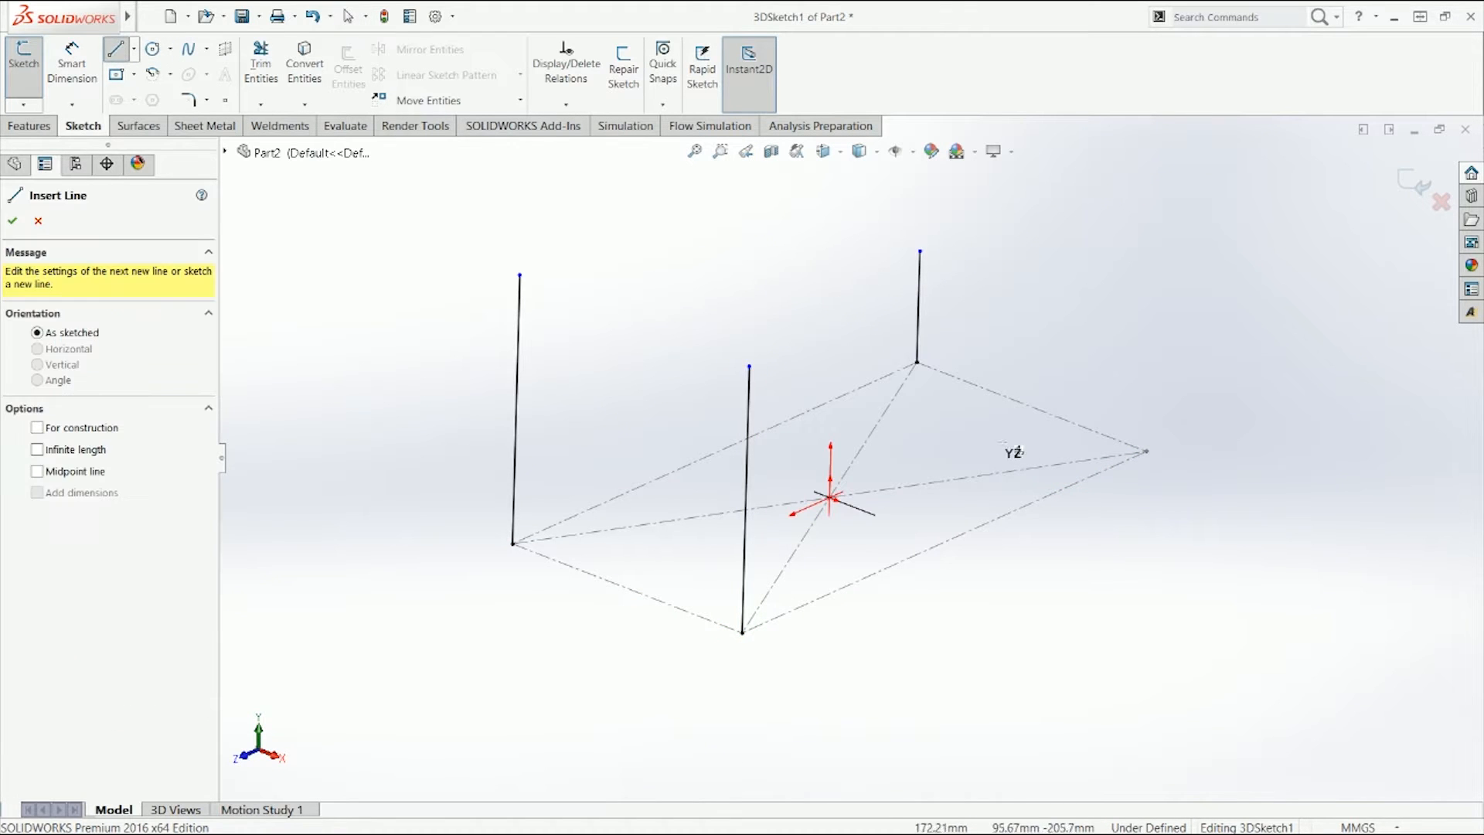
left_click(1147, 451)
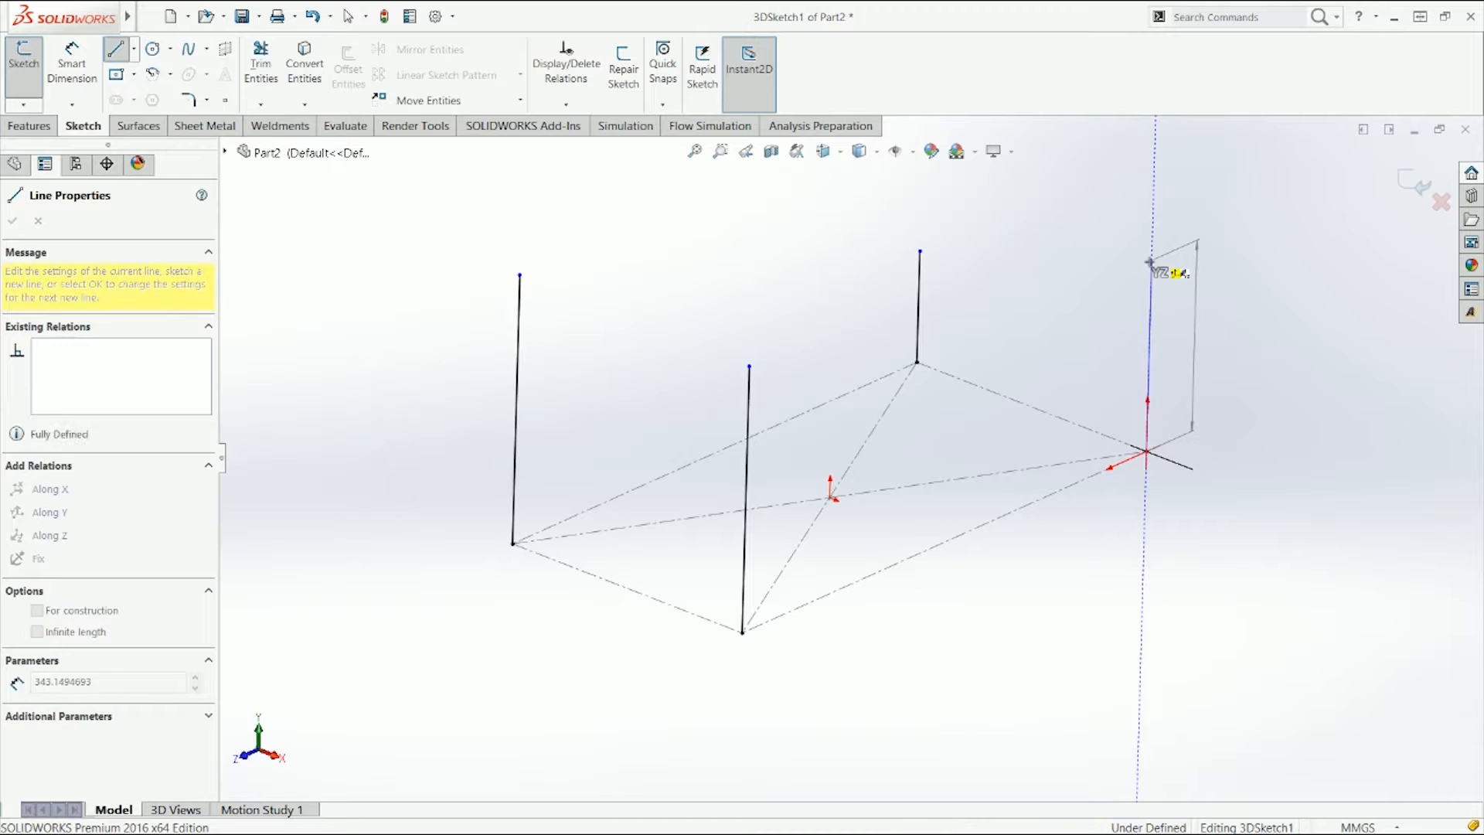
left_click(1152, 260)
key("Escape")
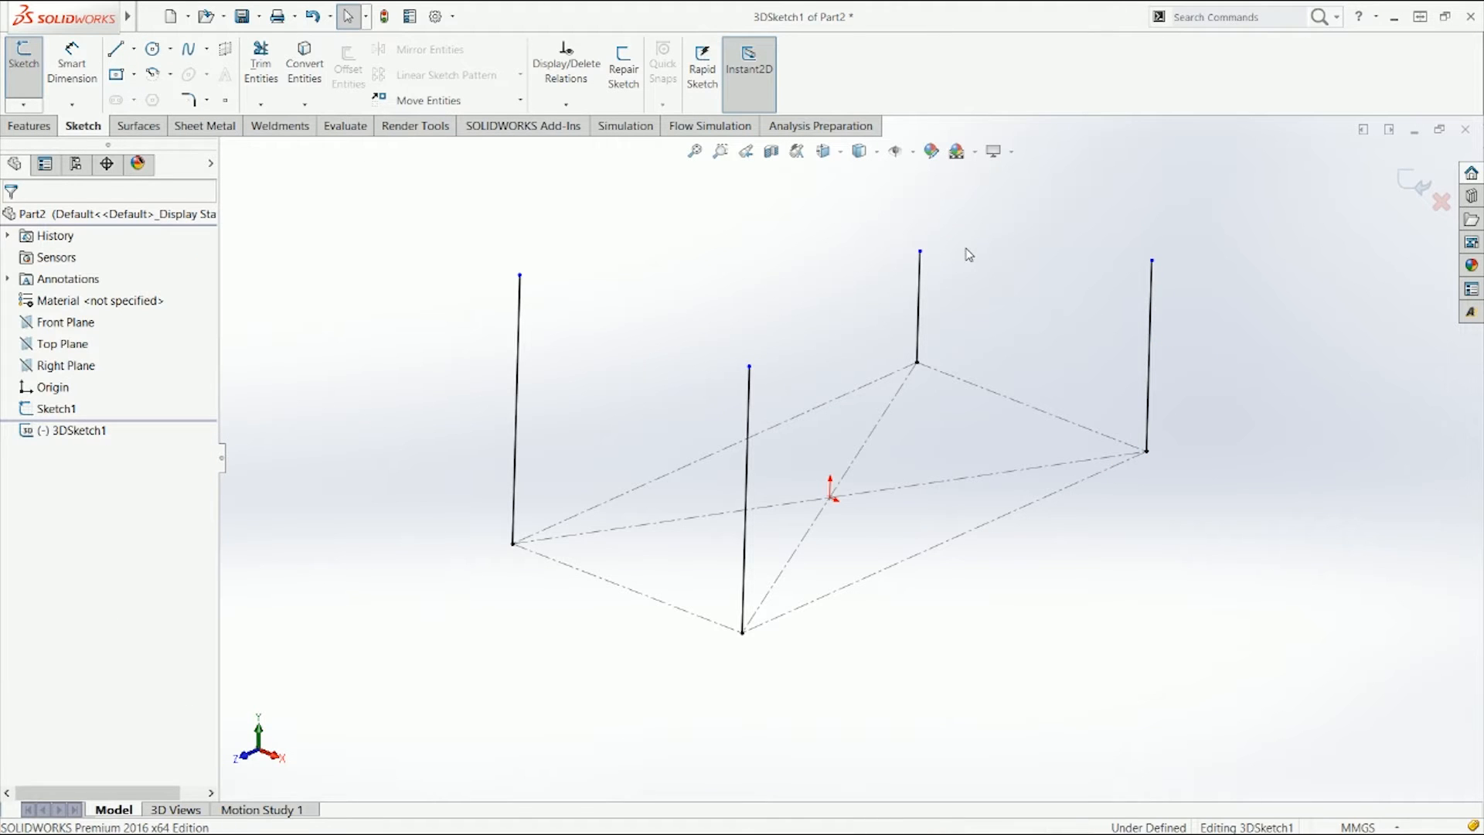
Step: Select the four vertical lines and make them equal in length
left_click(920, 280)
left_click(1002, 309)
left_click(520, 312)
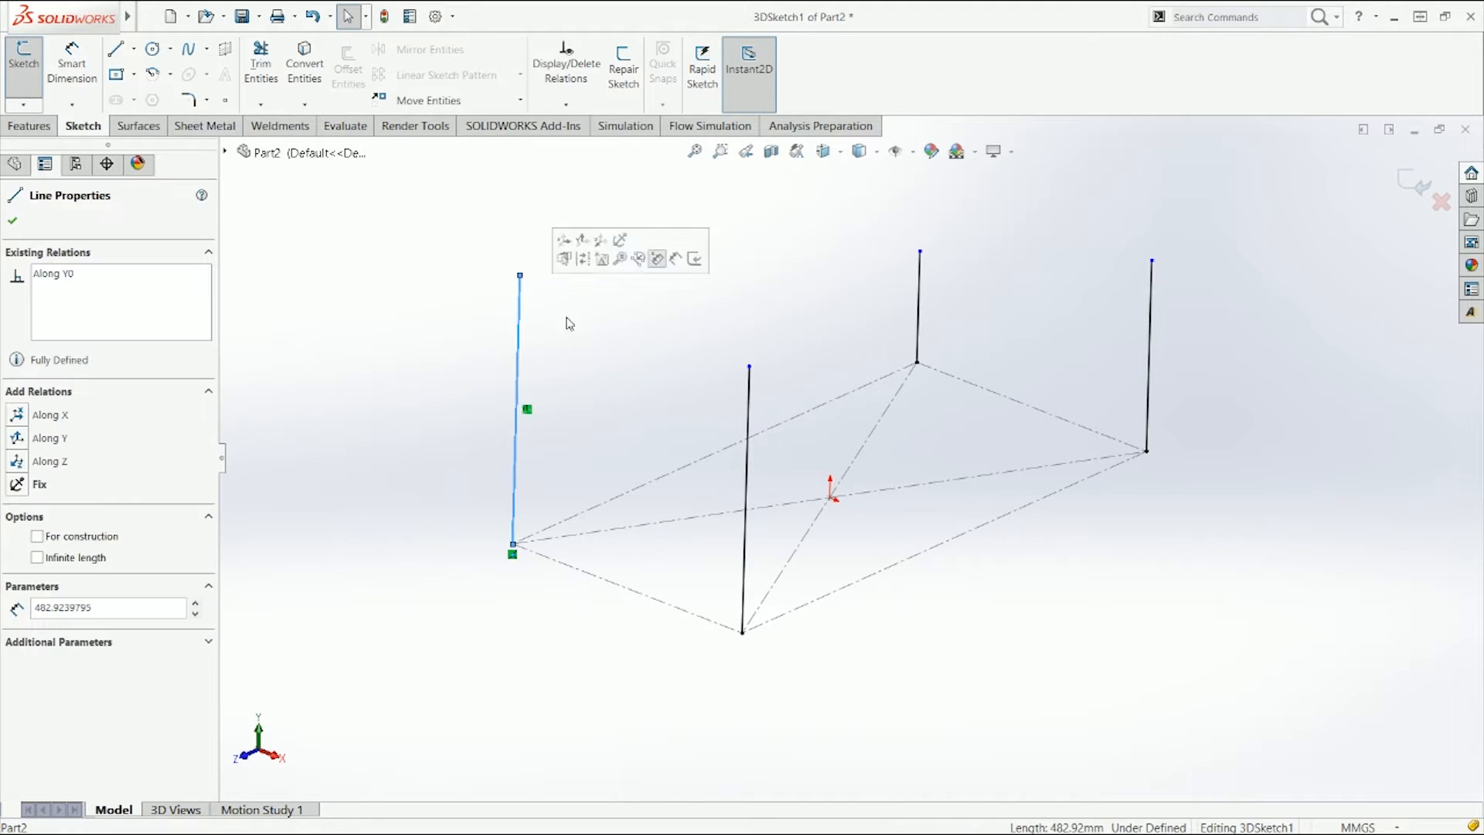
left_click(747, 386, "ctrl")
left_click(920, 303, "ctrl")
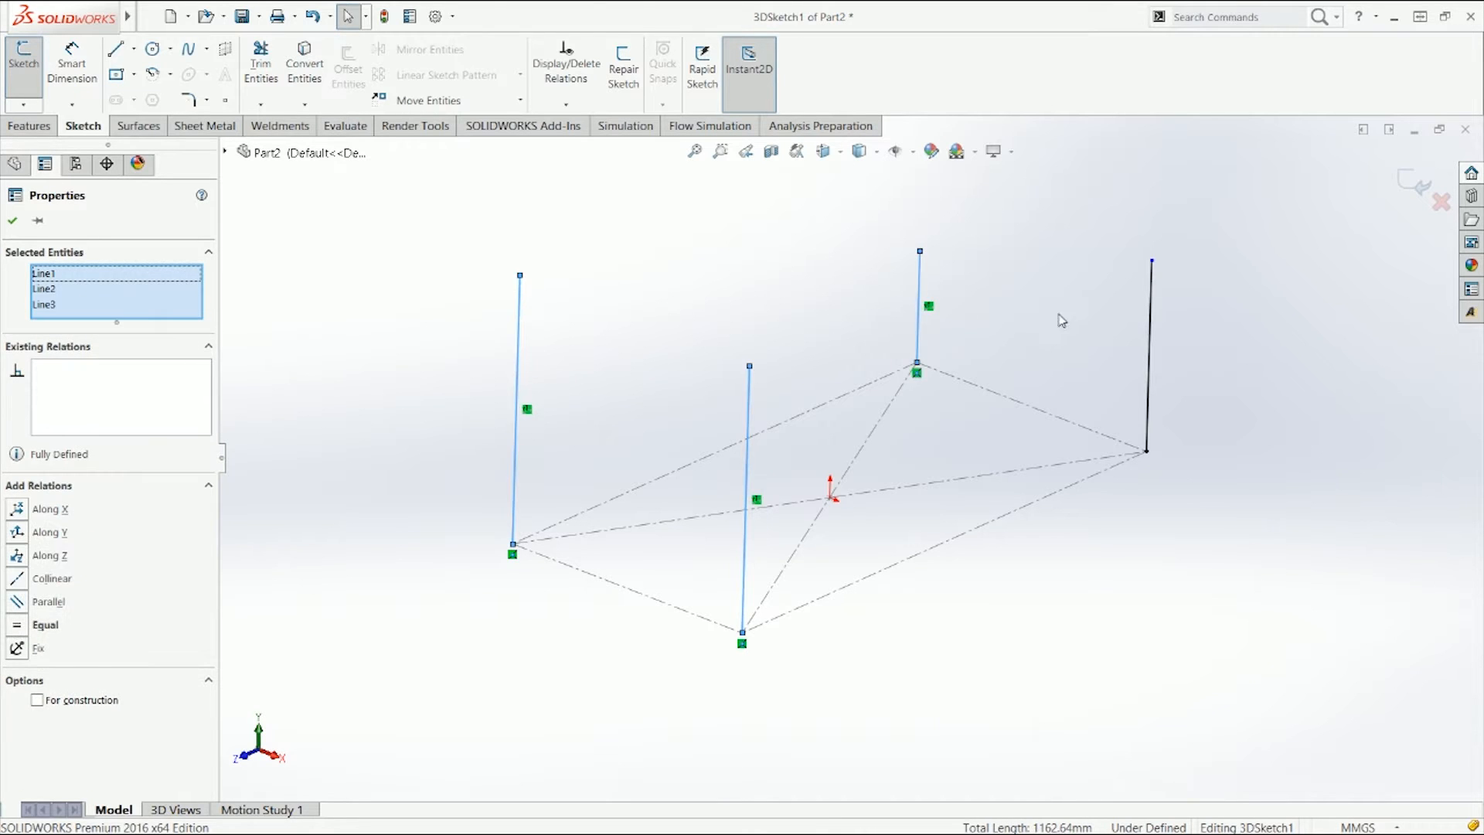
left_click(1149, 331, "ctrl")
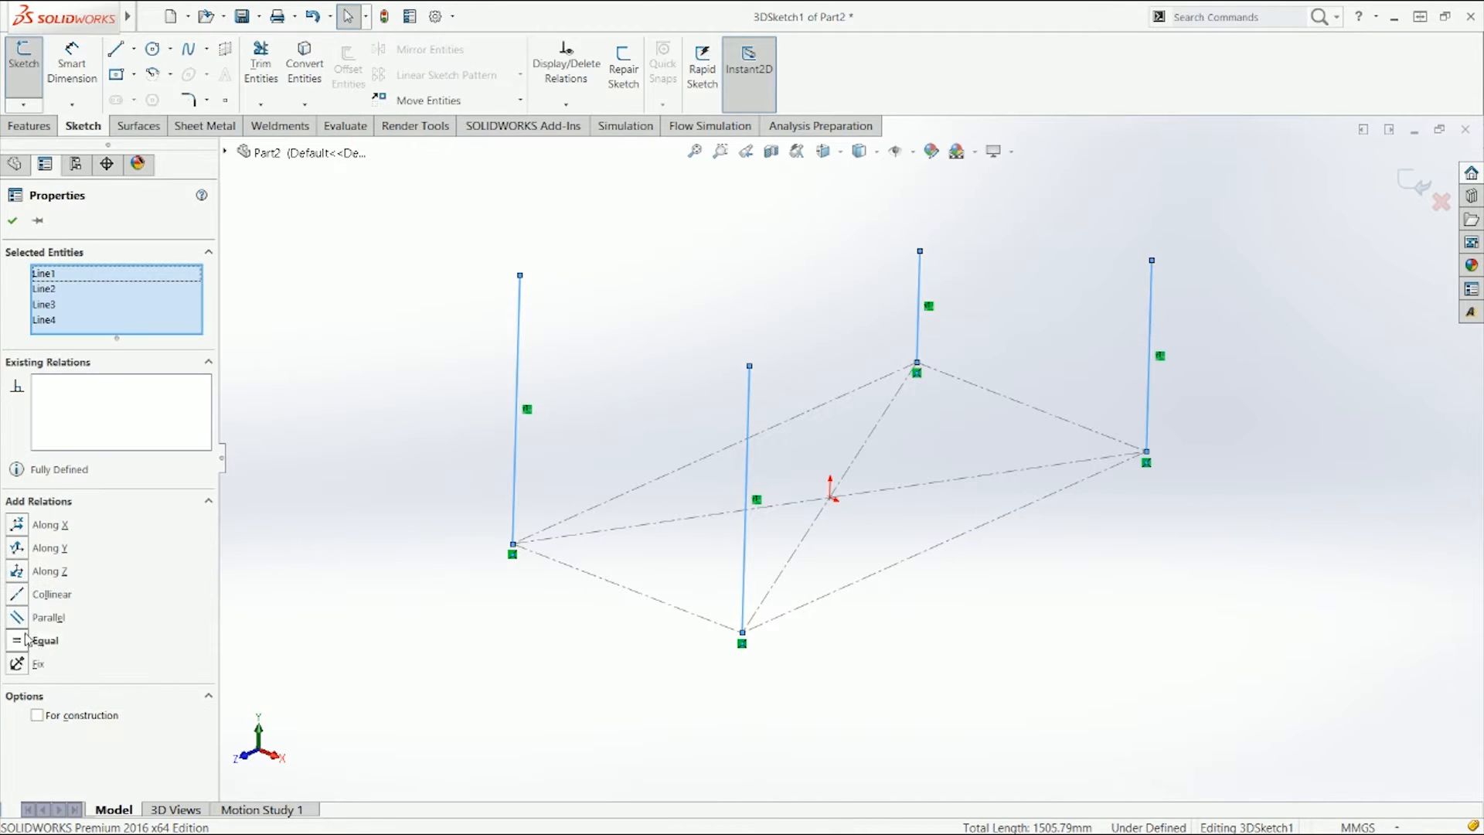
left_click(17, 640)
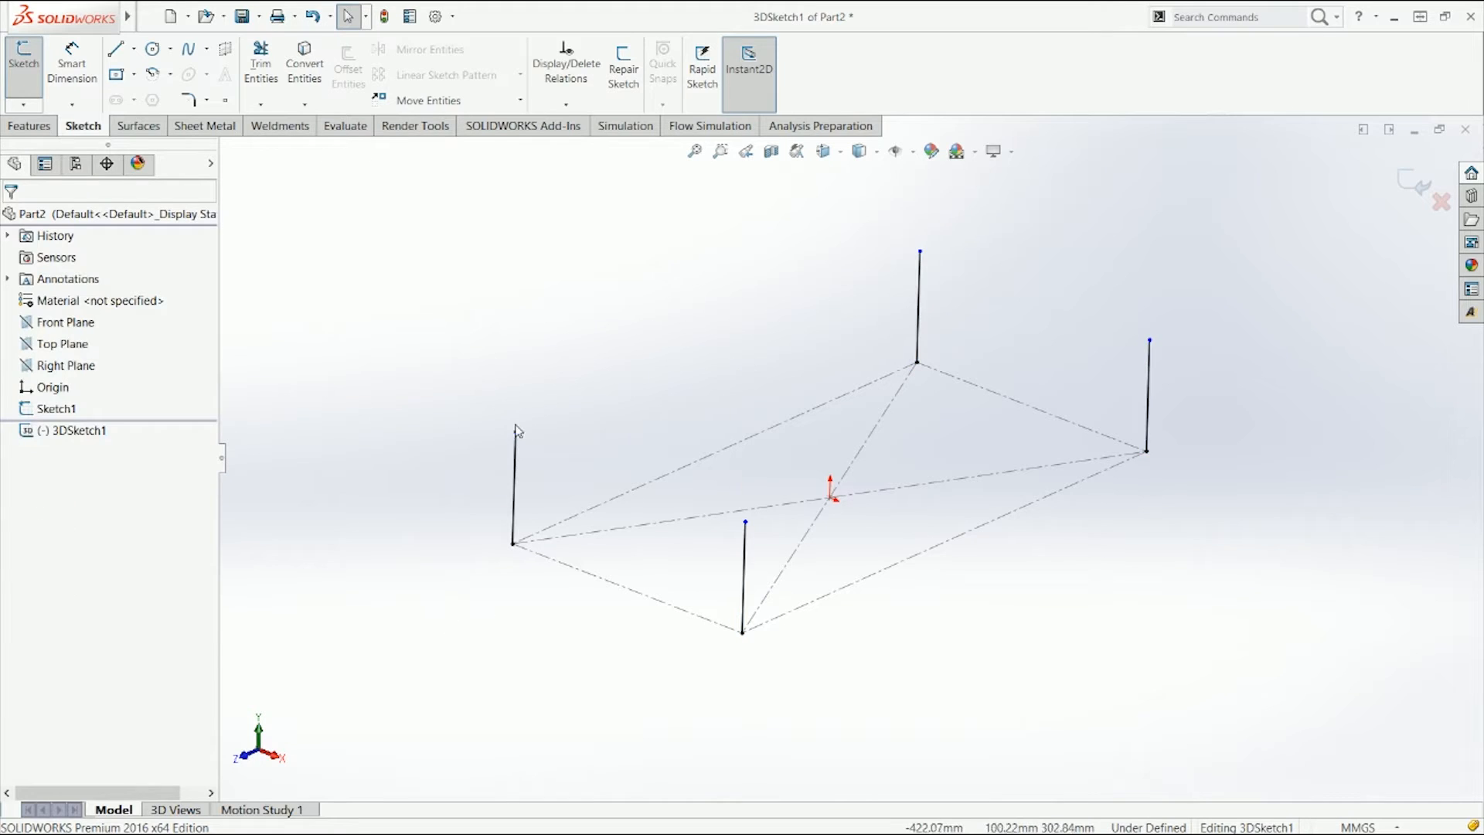
Step: Drag the top of the left vertical line upward to lengthen all four legs
left_click_drag(518, 433, 518, 363)
left_click(613, 355)
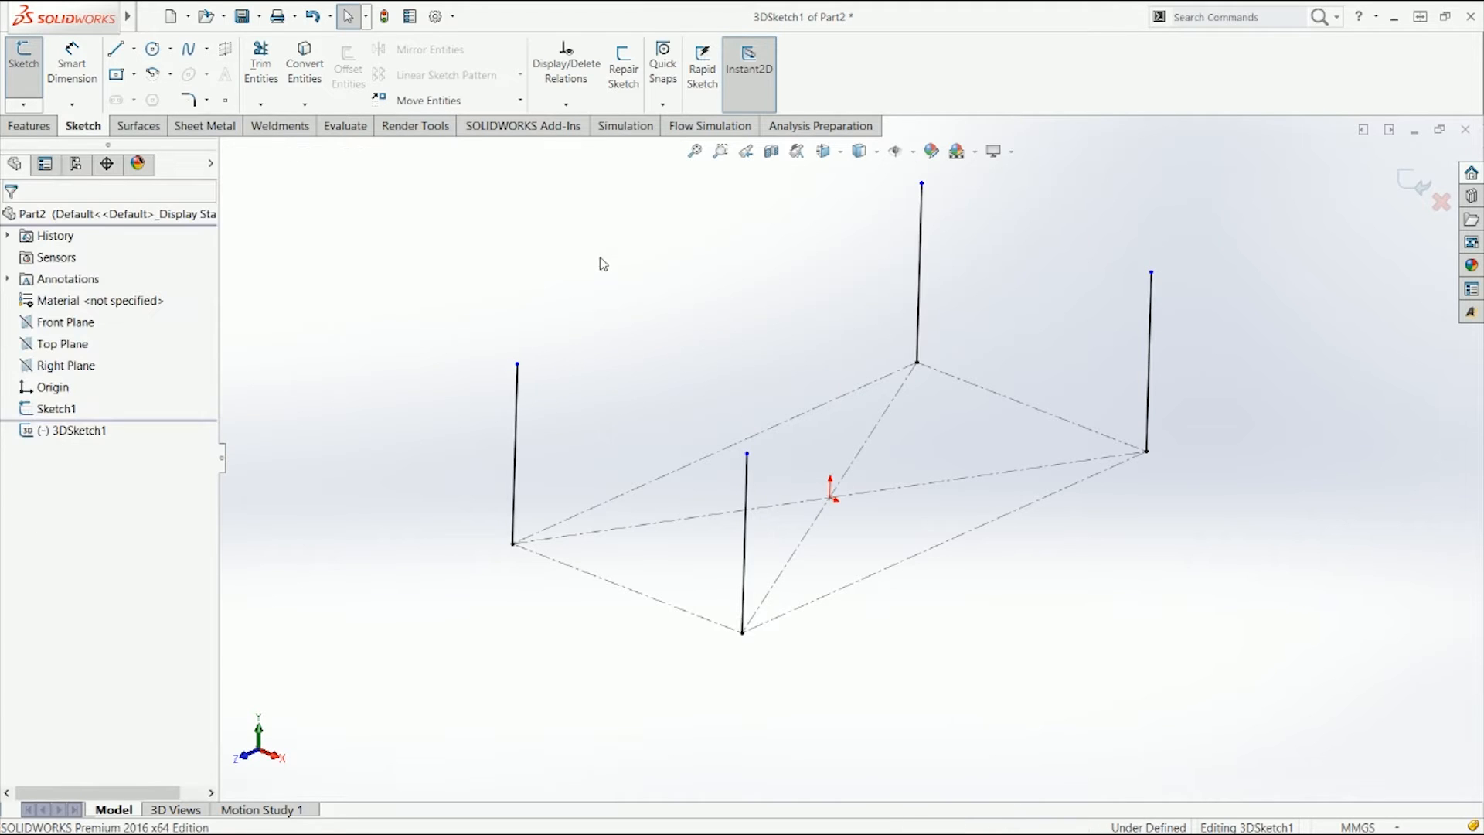
left_click(117, 75)
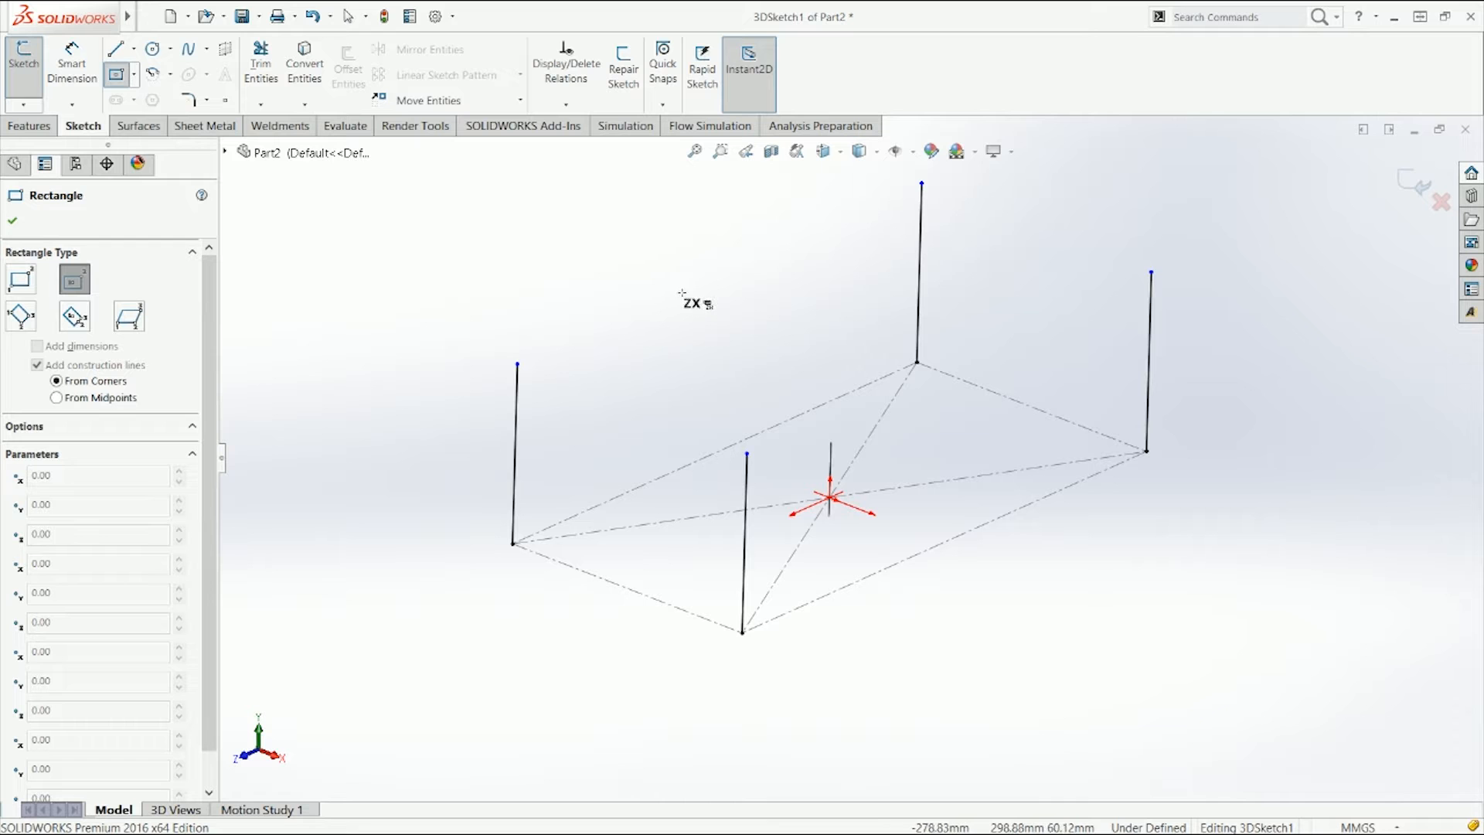
left_click(922, 183)
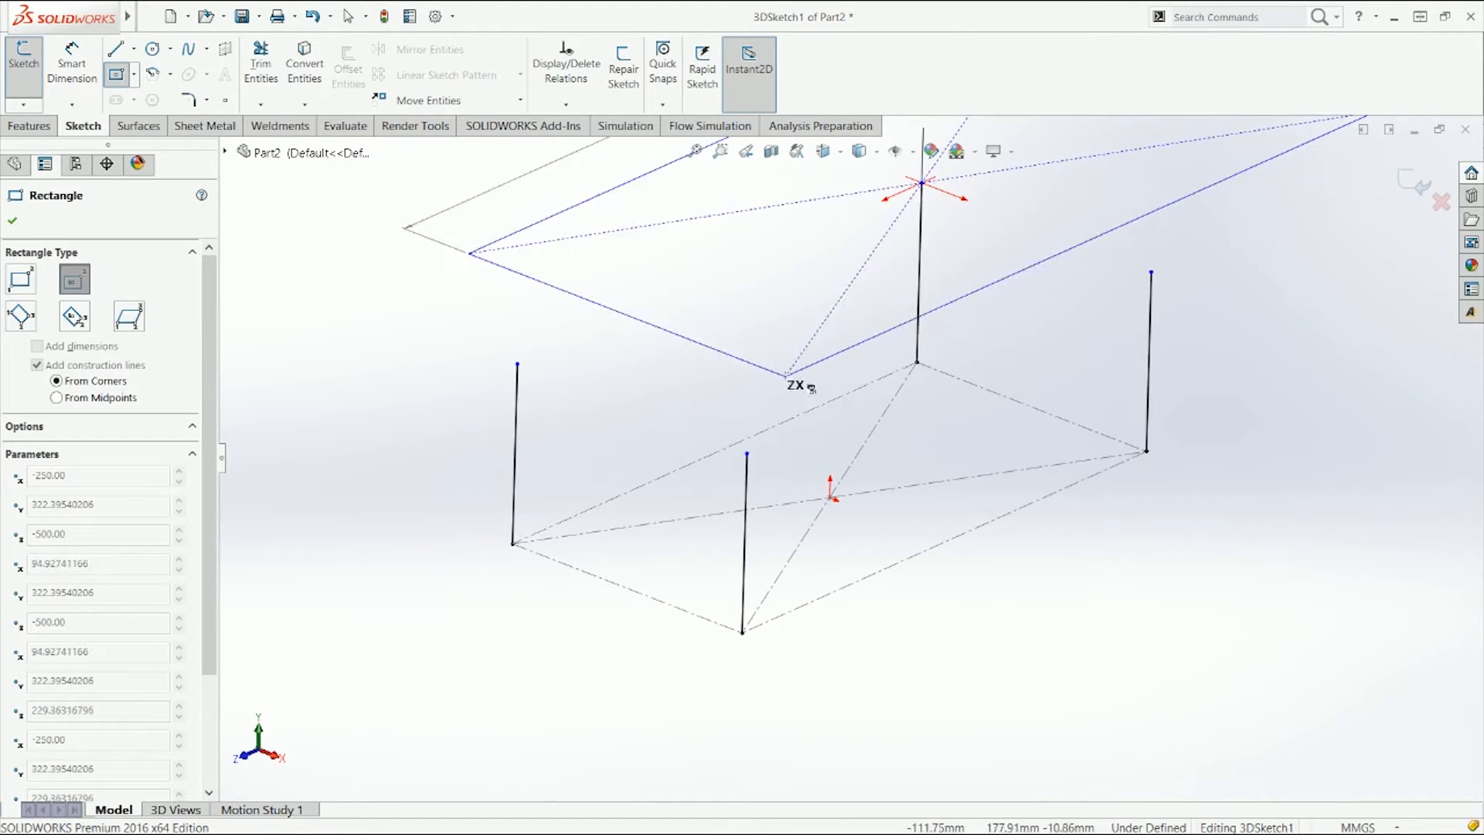
scroll(855, 276, "up", 2)
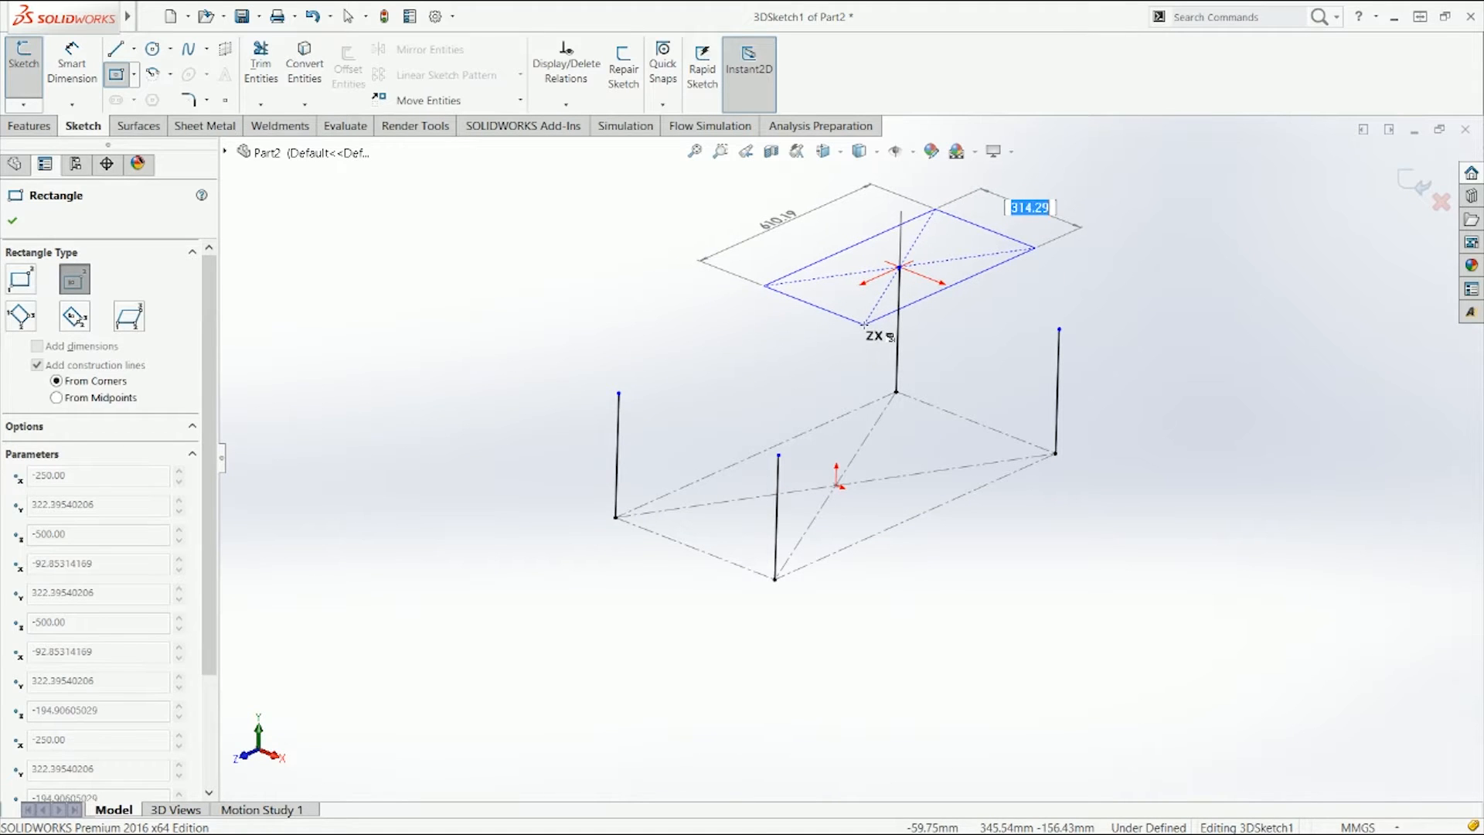
key("Escape")
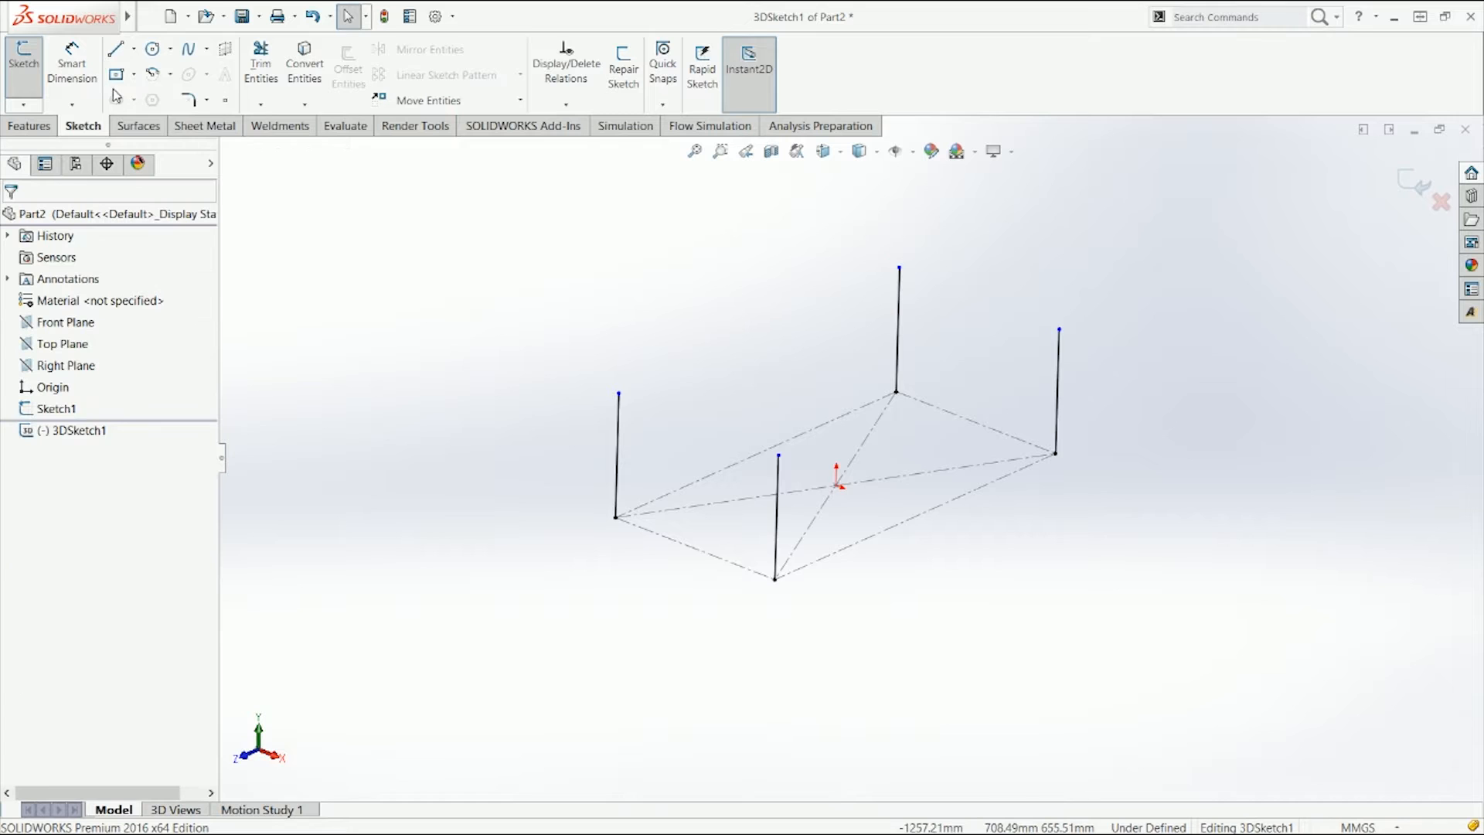
Step: Draw a corner rectangle connecting the top ends of the four vertical lines
left_click(135, 76)
left_click(156, 99)
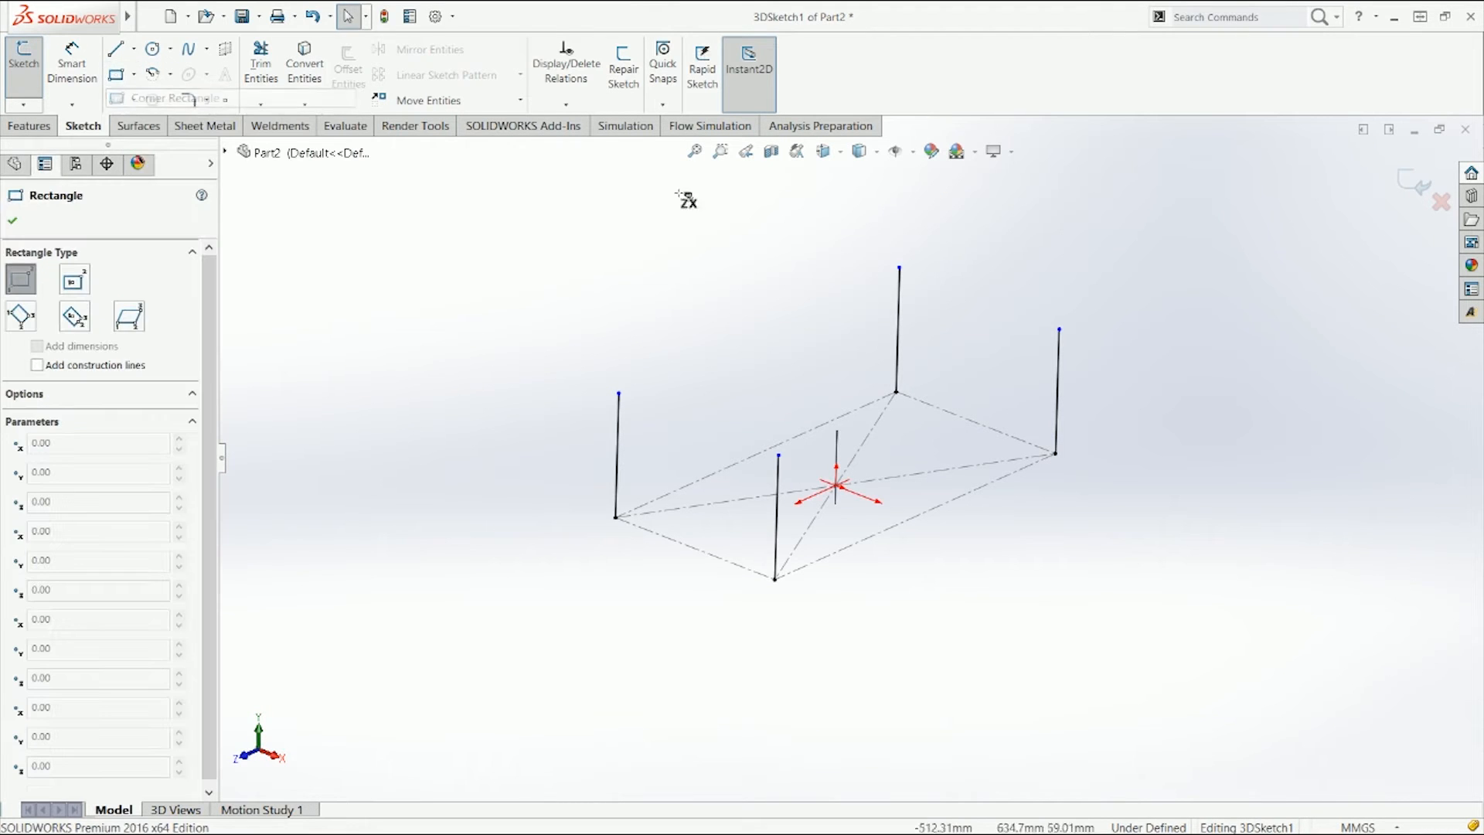
left_click(899, 269)
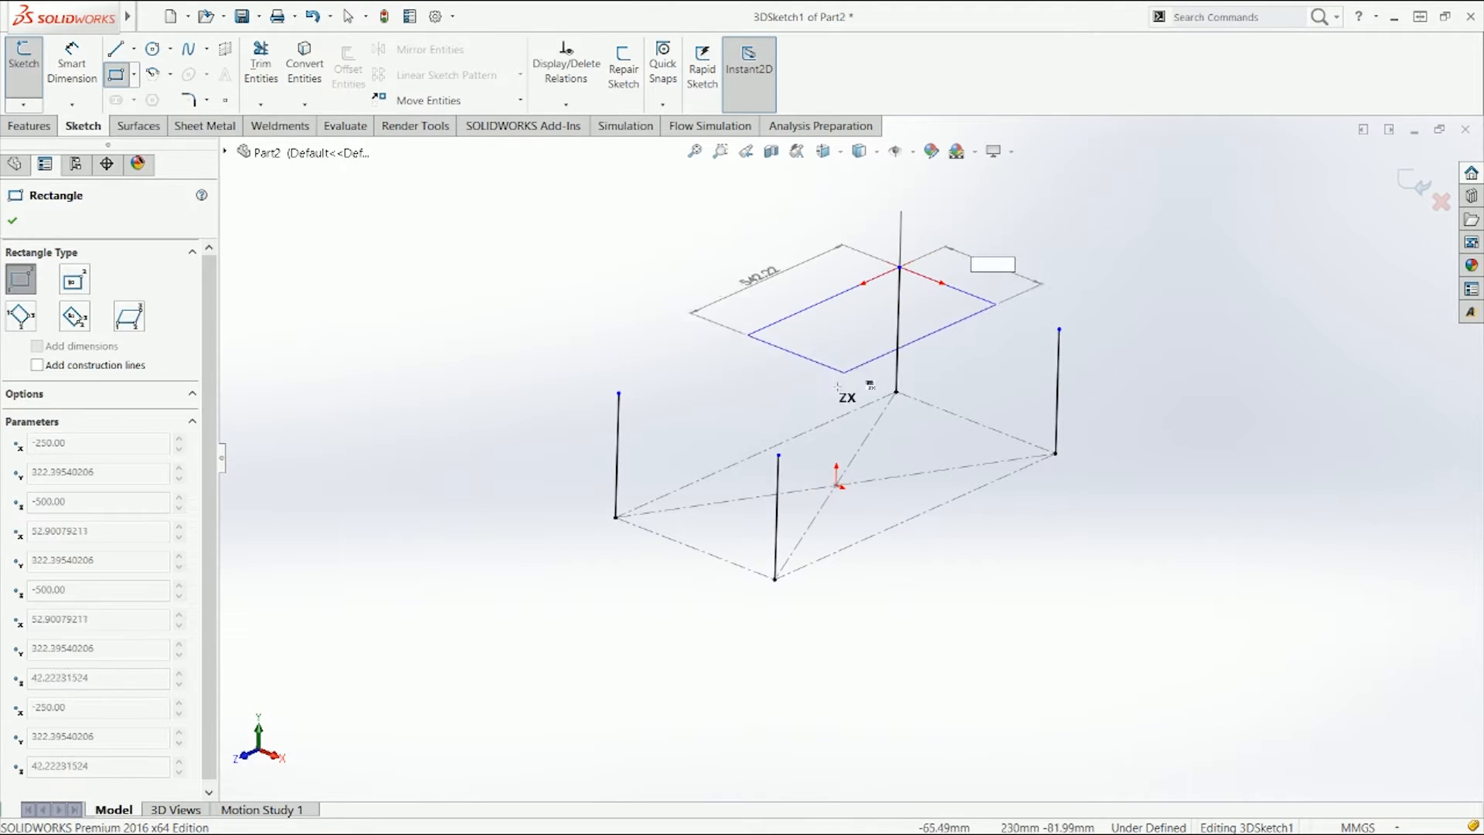
left_click(778, 454)
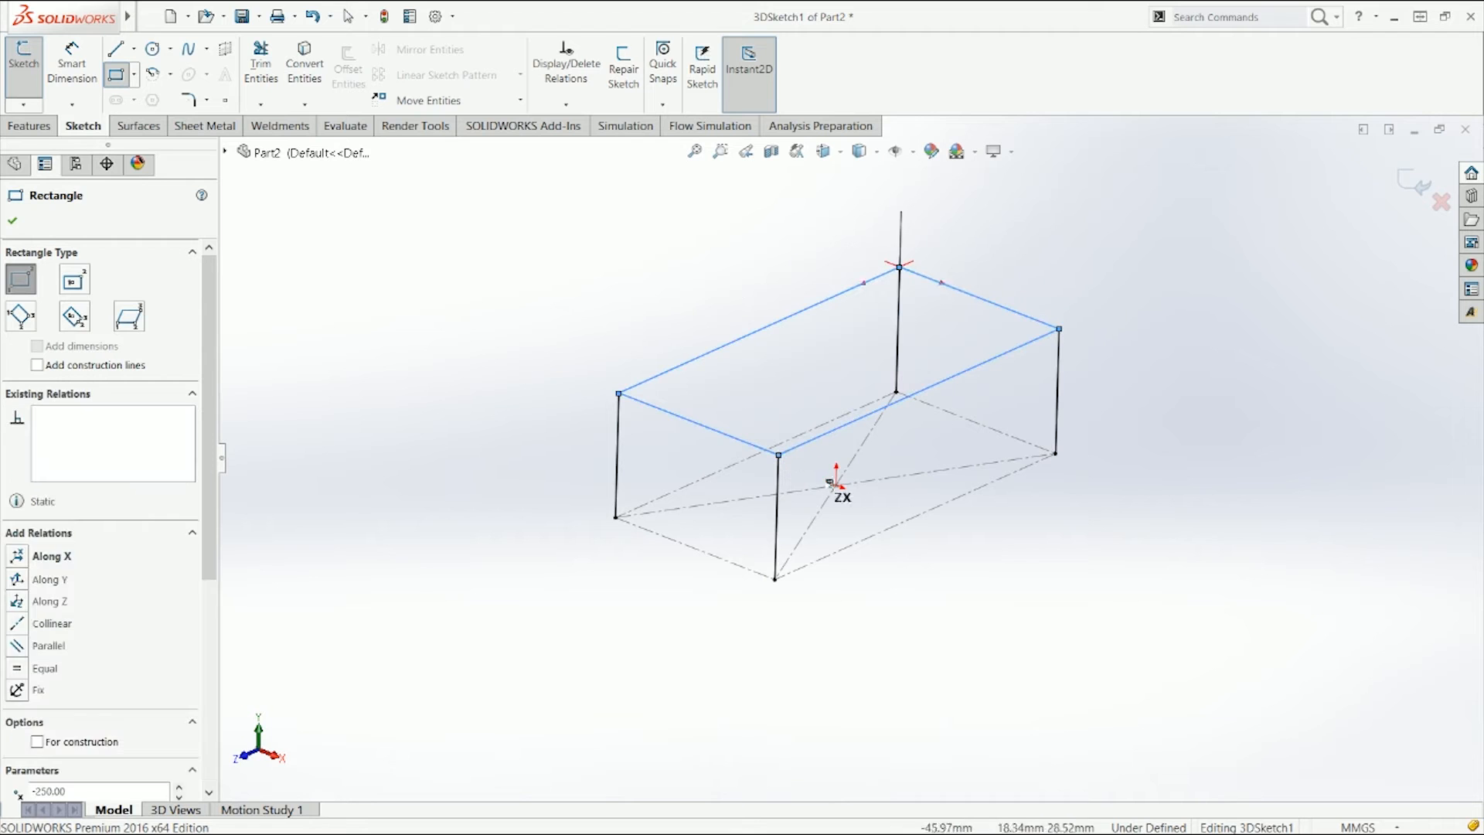
key("Escape")
left_click_drag(778, 454, 781, 429)
left_click(521, 318)
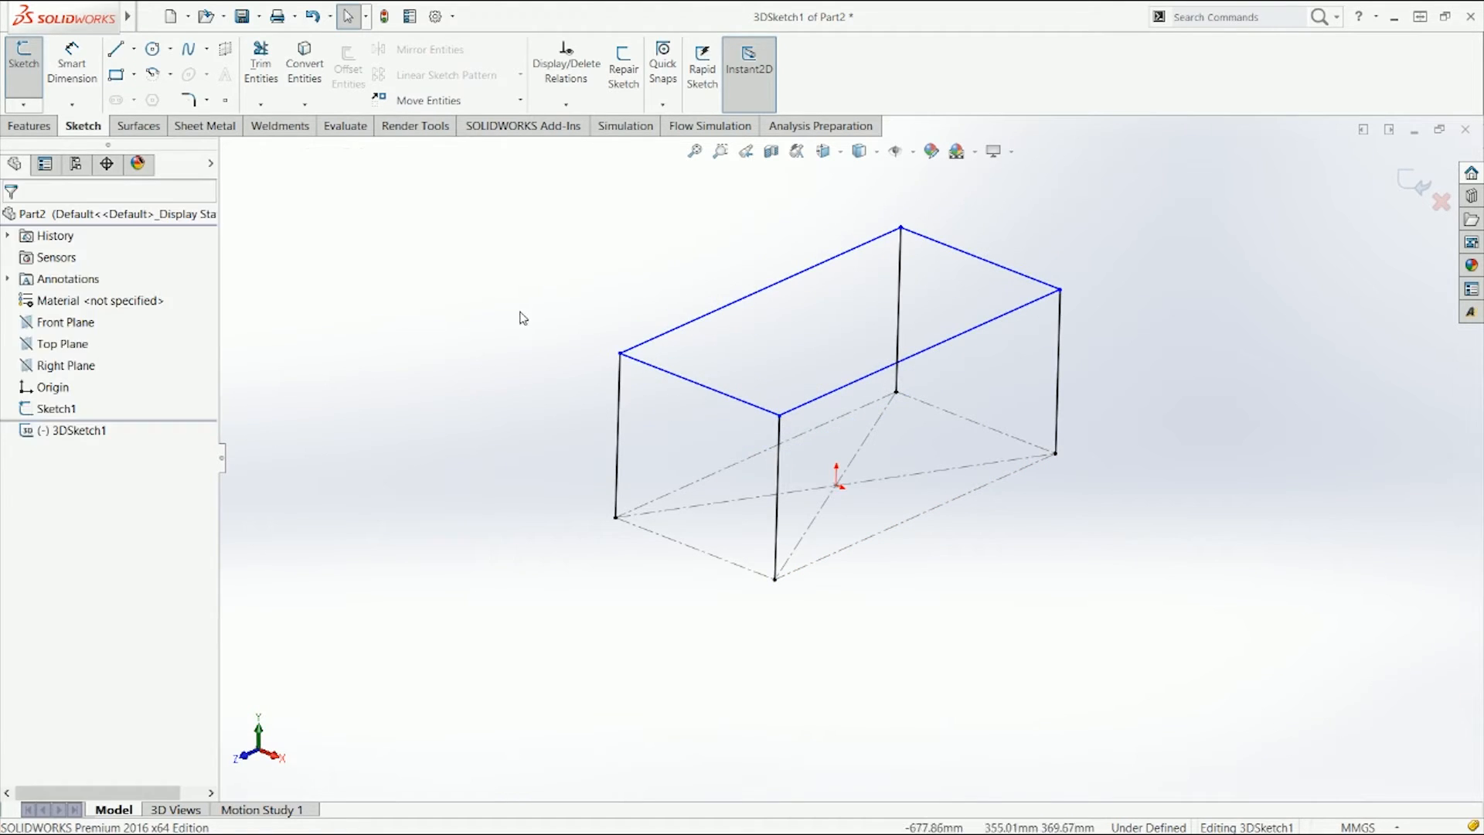
Step: Try to add Along Y and Along Z relations to the top rectangle's long back edge
left_click(115, 75)
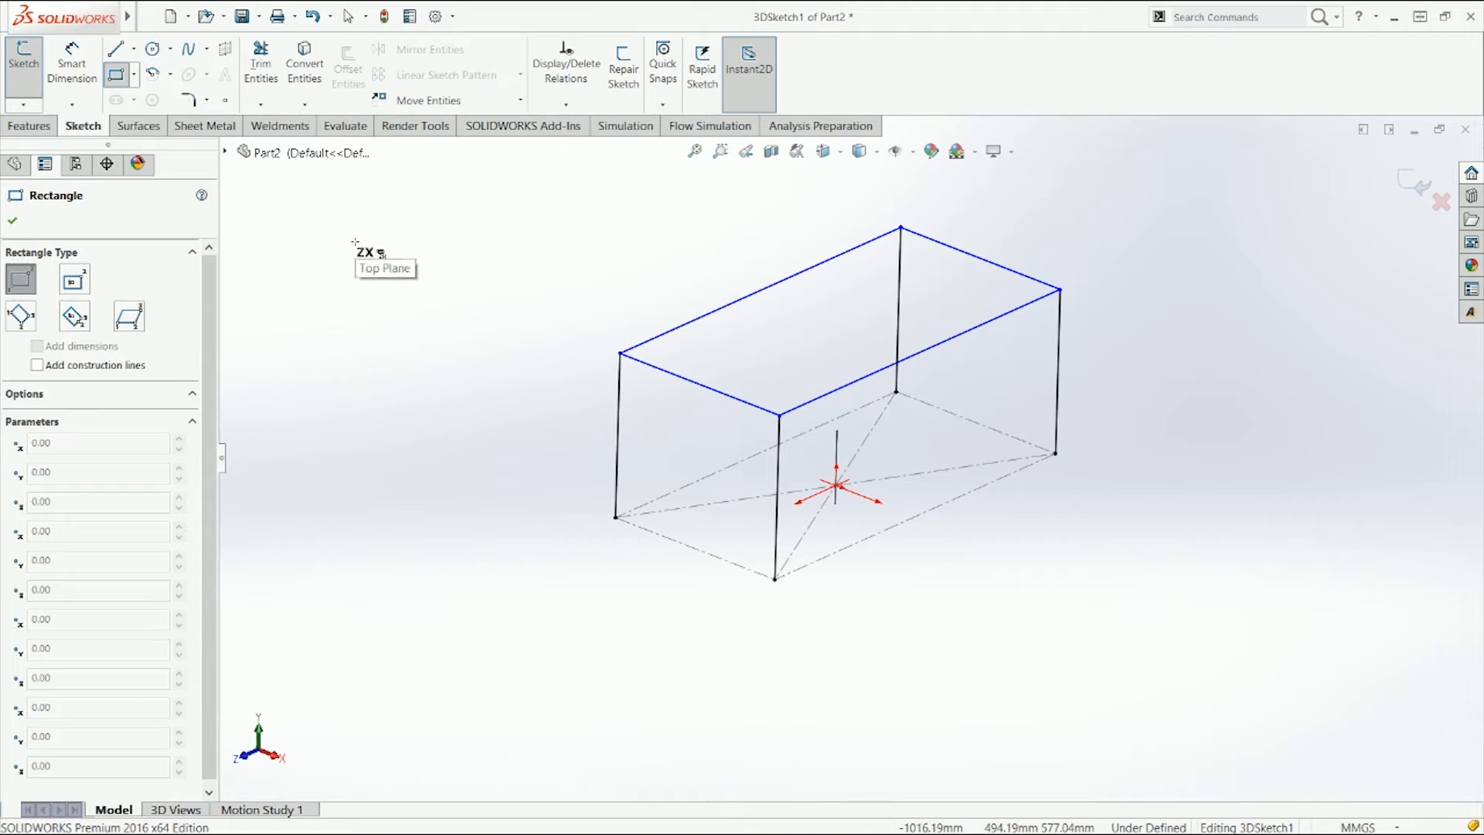
key("Escape")
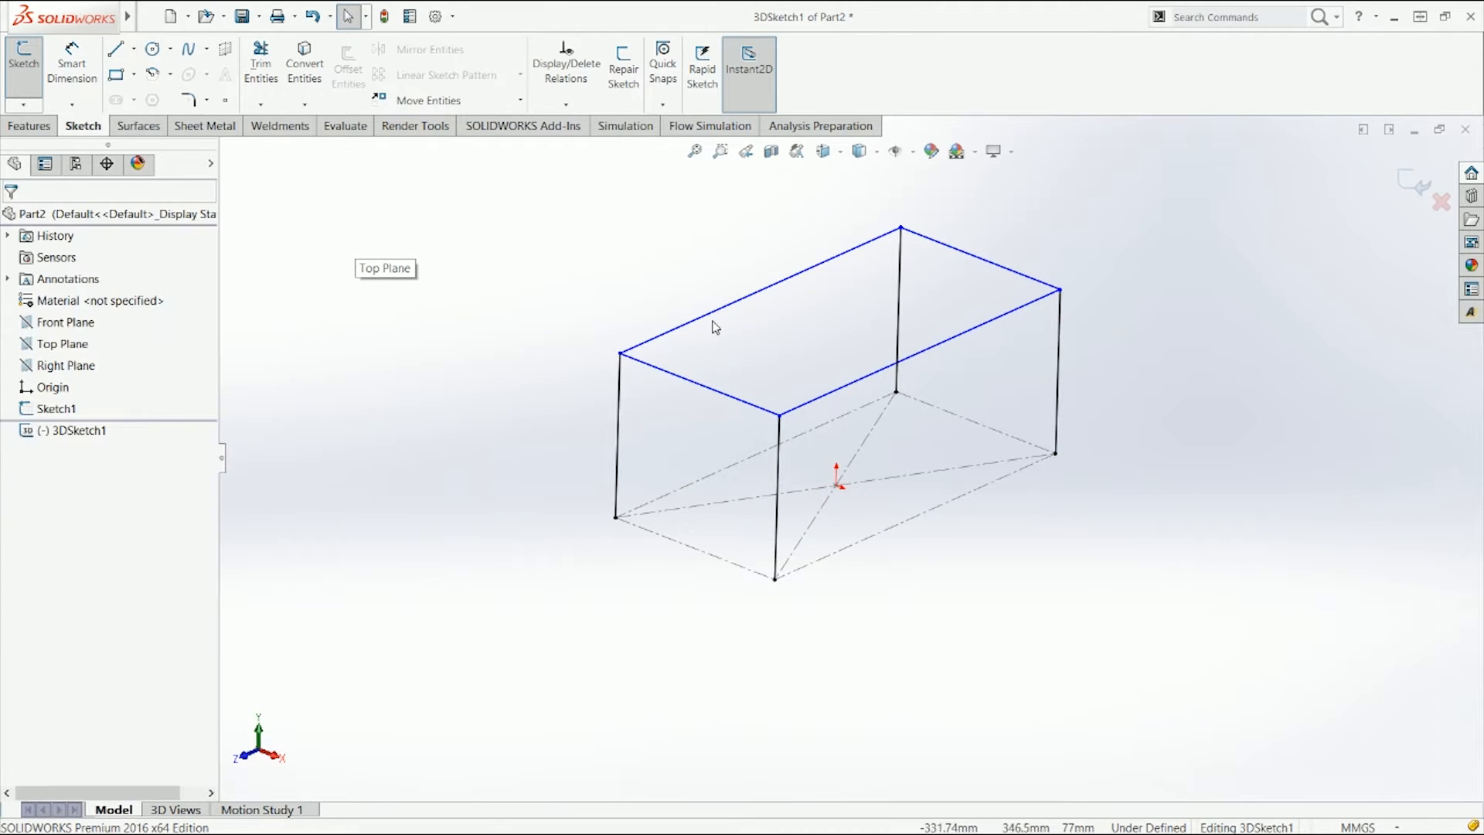
left_click(712, 319)
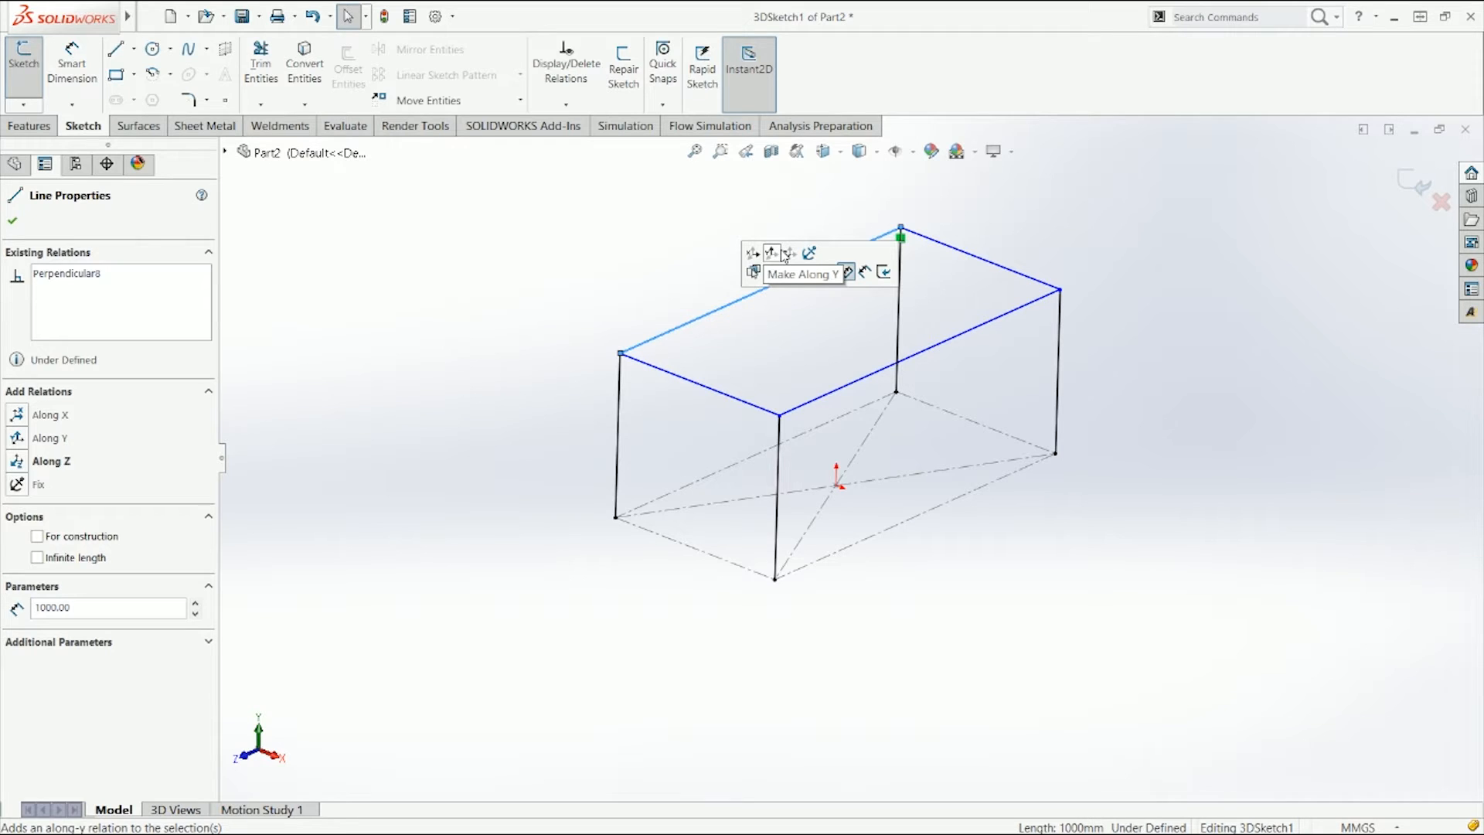
left_click(775, 325)
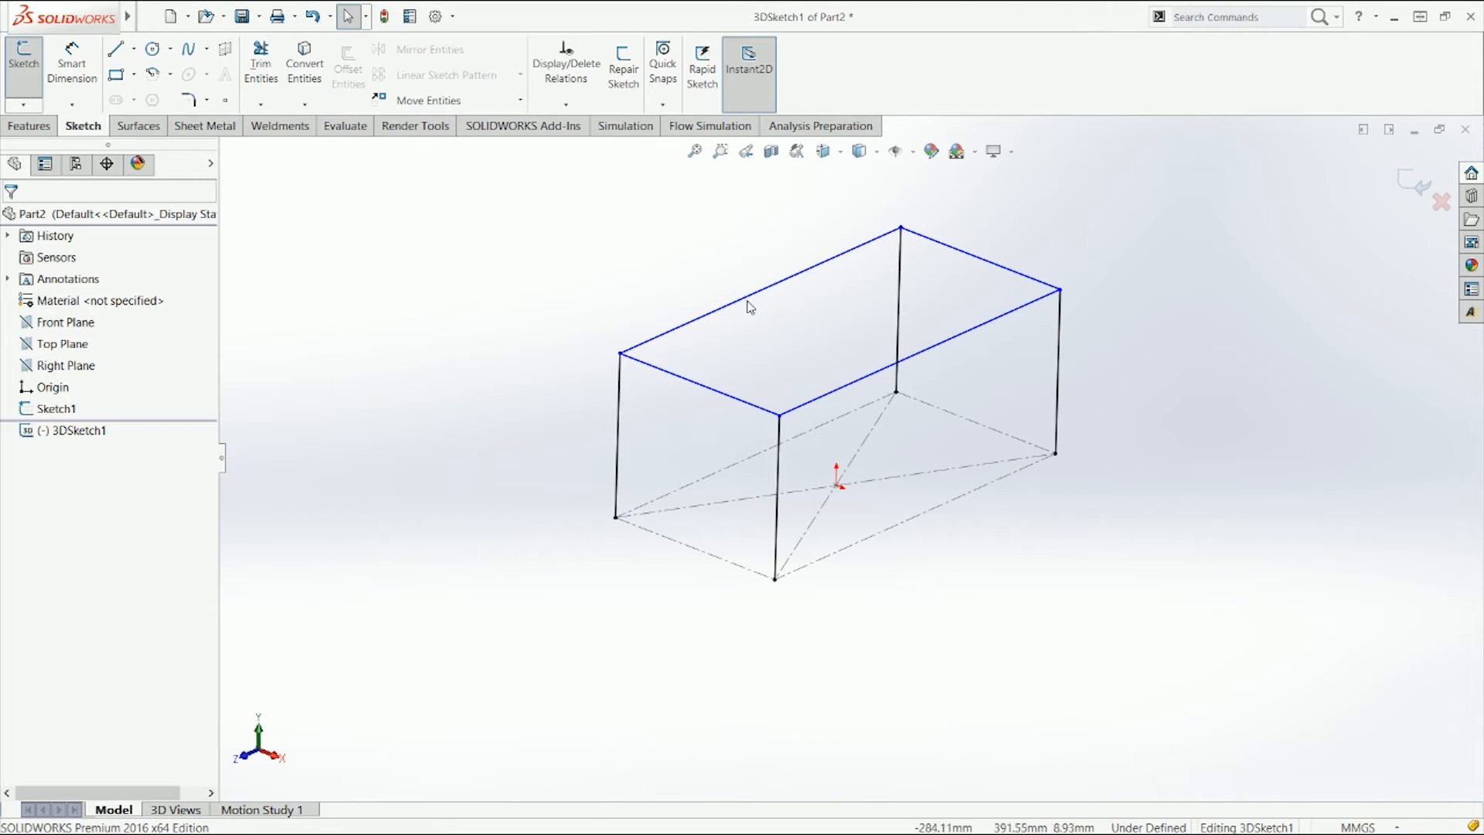
left_click(747, 303)
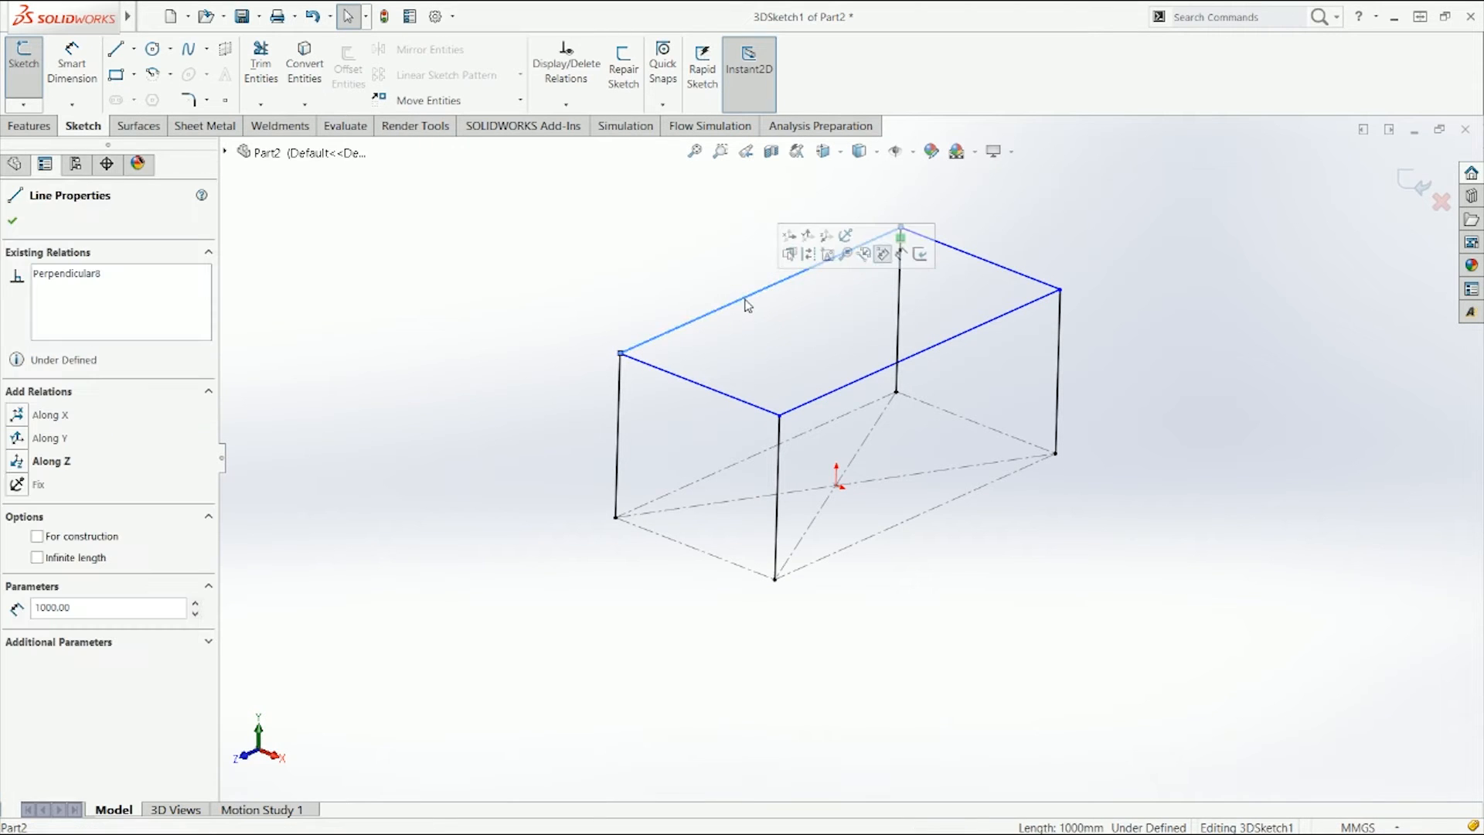
left_click(826, 244)
left_click(735, 360)
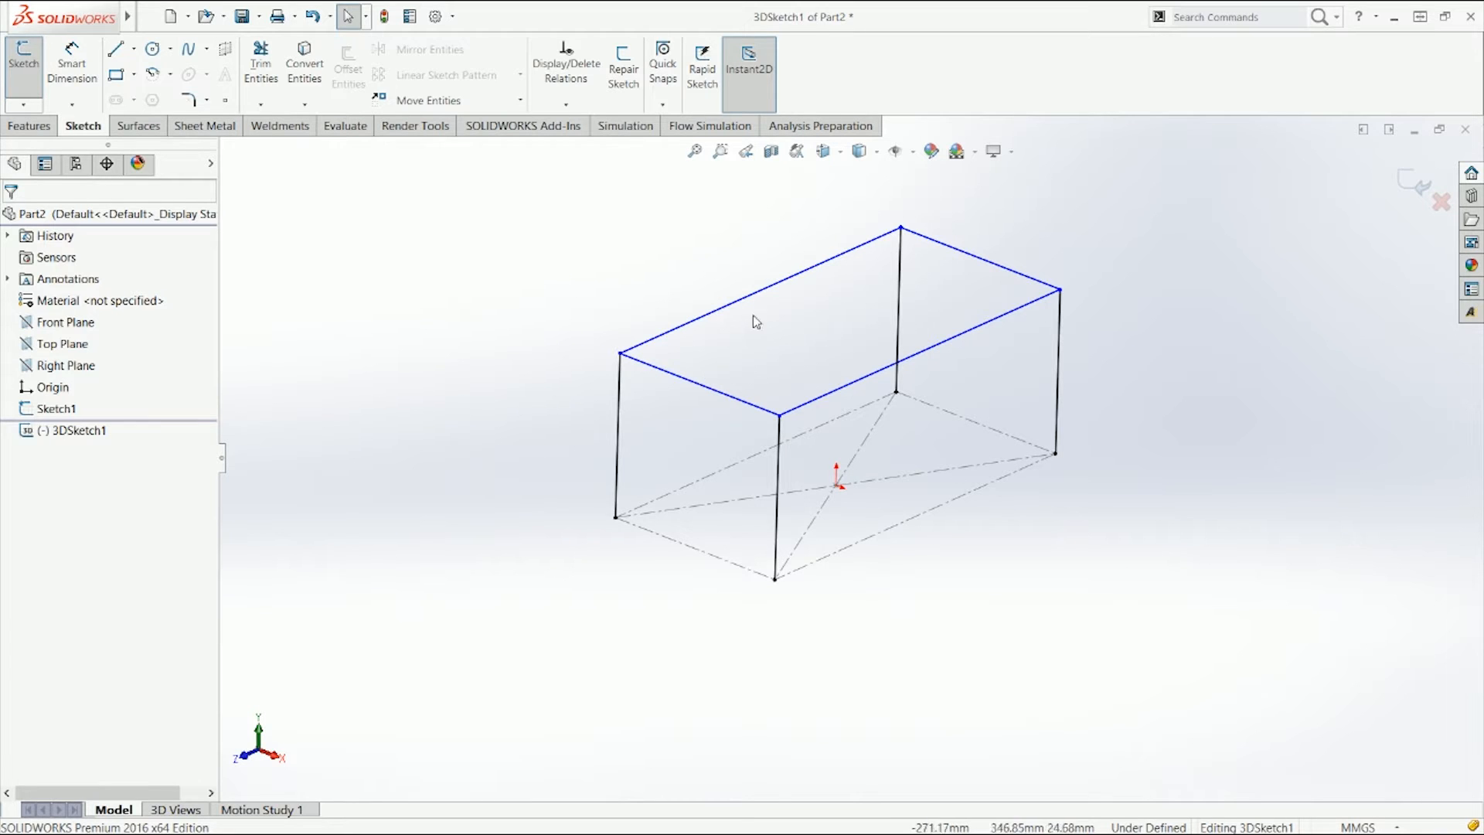
left_click(779, 291)
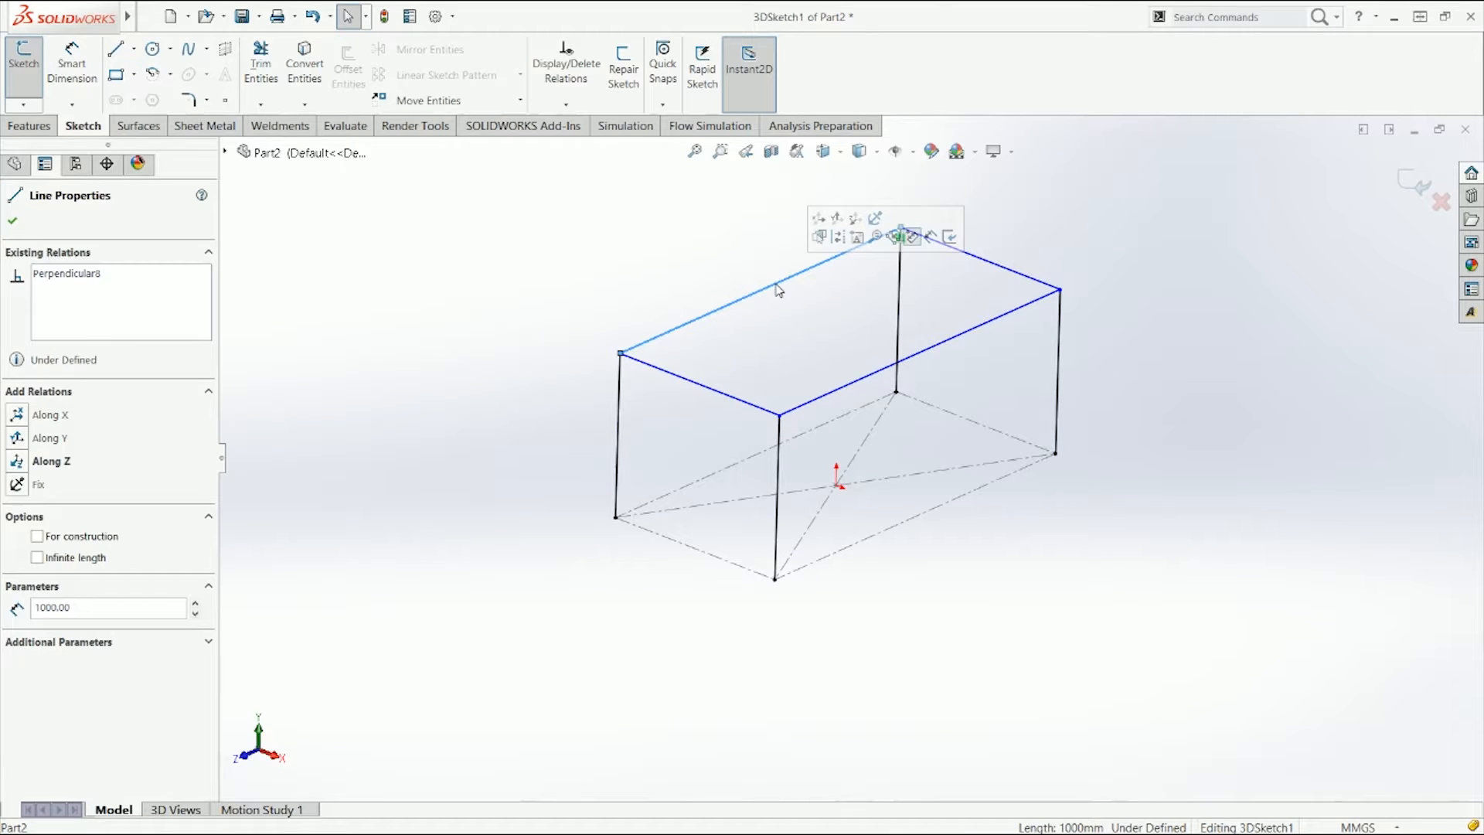
left_click(556, 331)
Step: Dimension the left leg's height as 2.1 m
key("d")
left_click(618, 433)
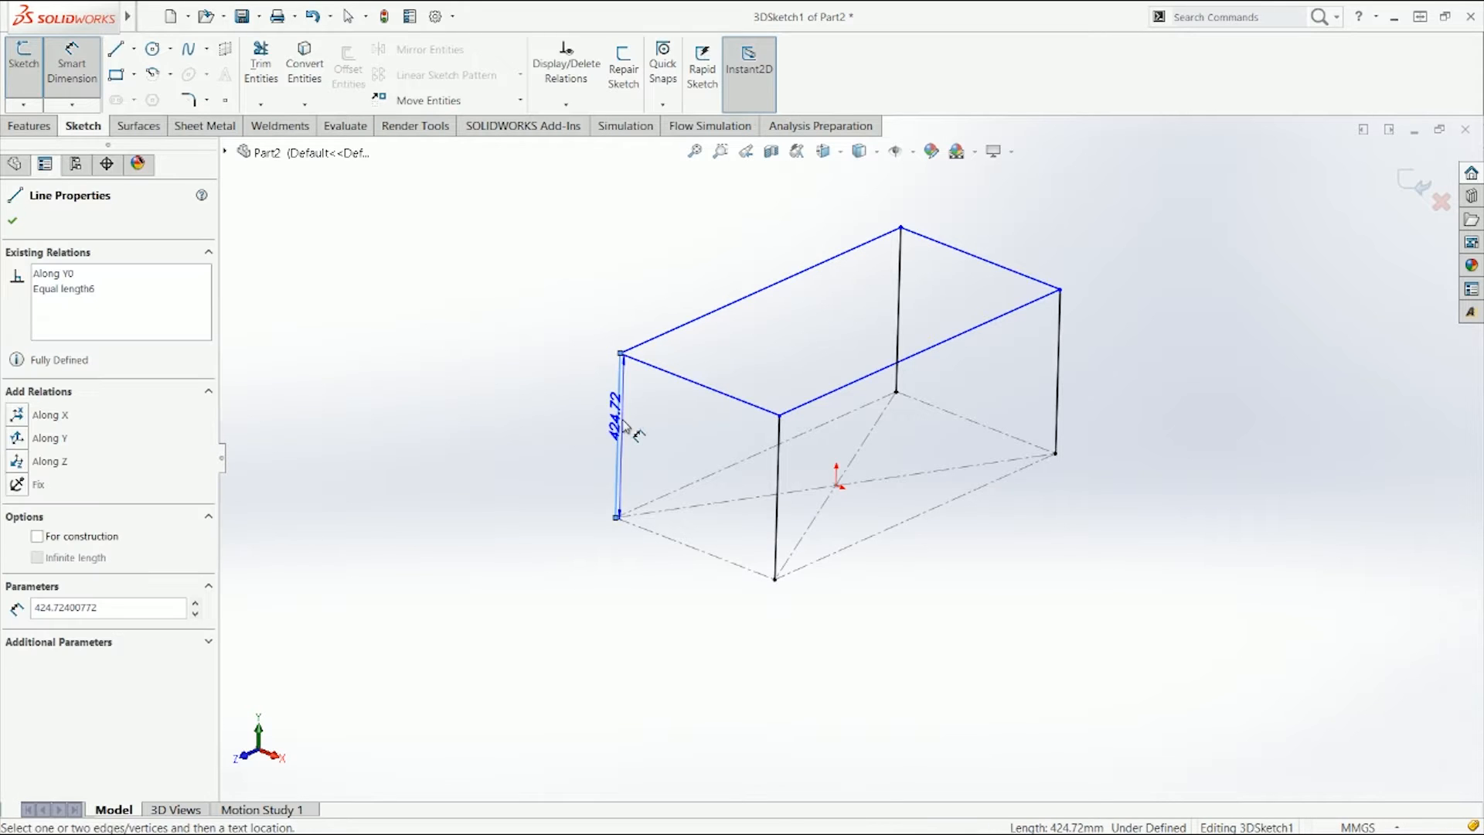
key("Escape")
left_click(72, 66)
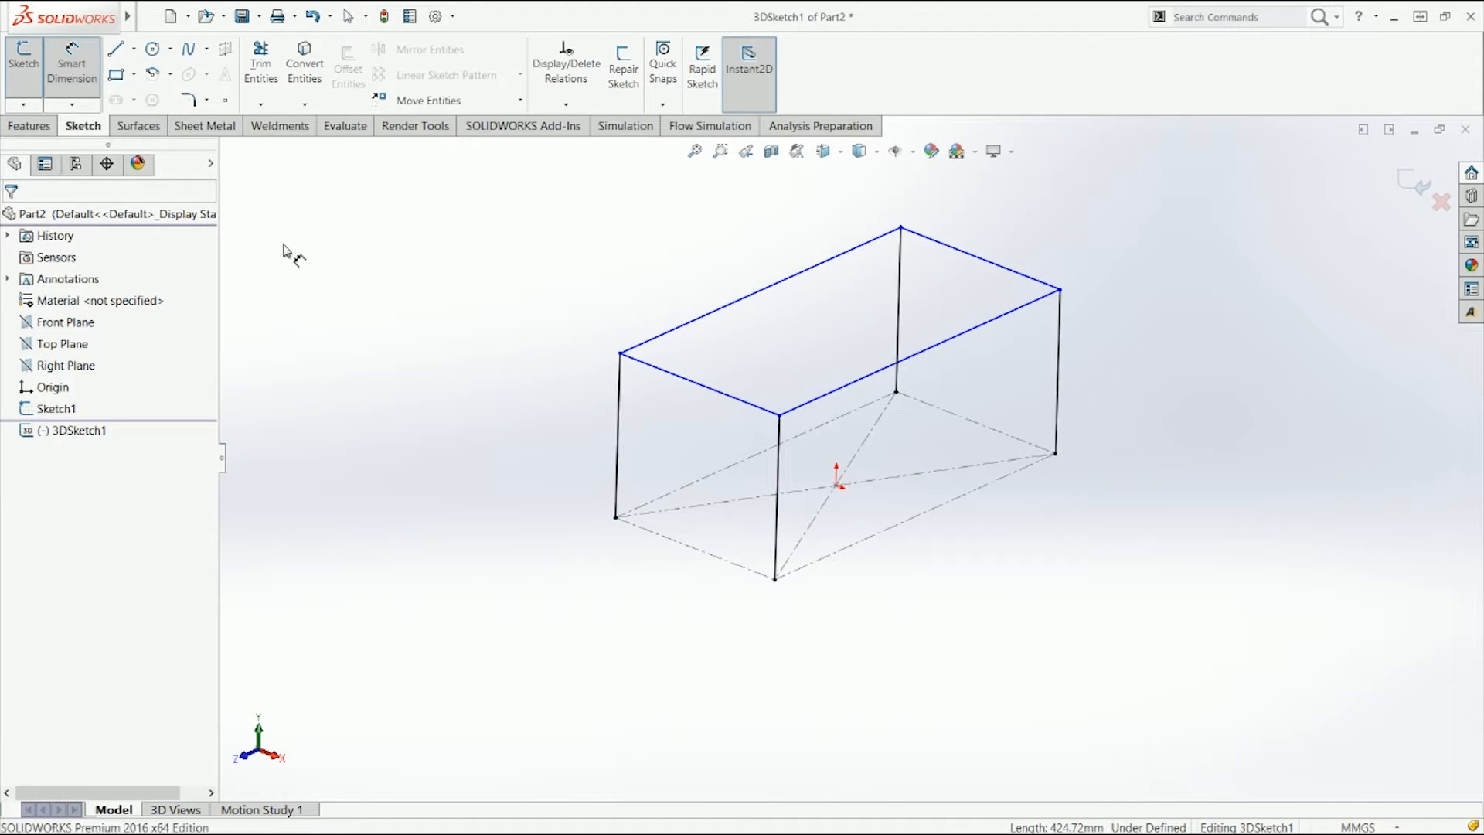
left_click(617, 411)
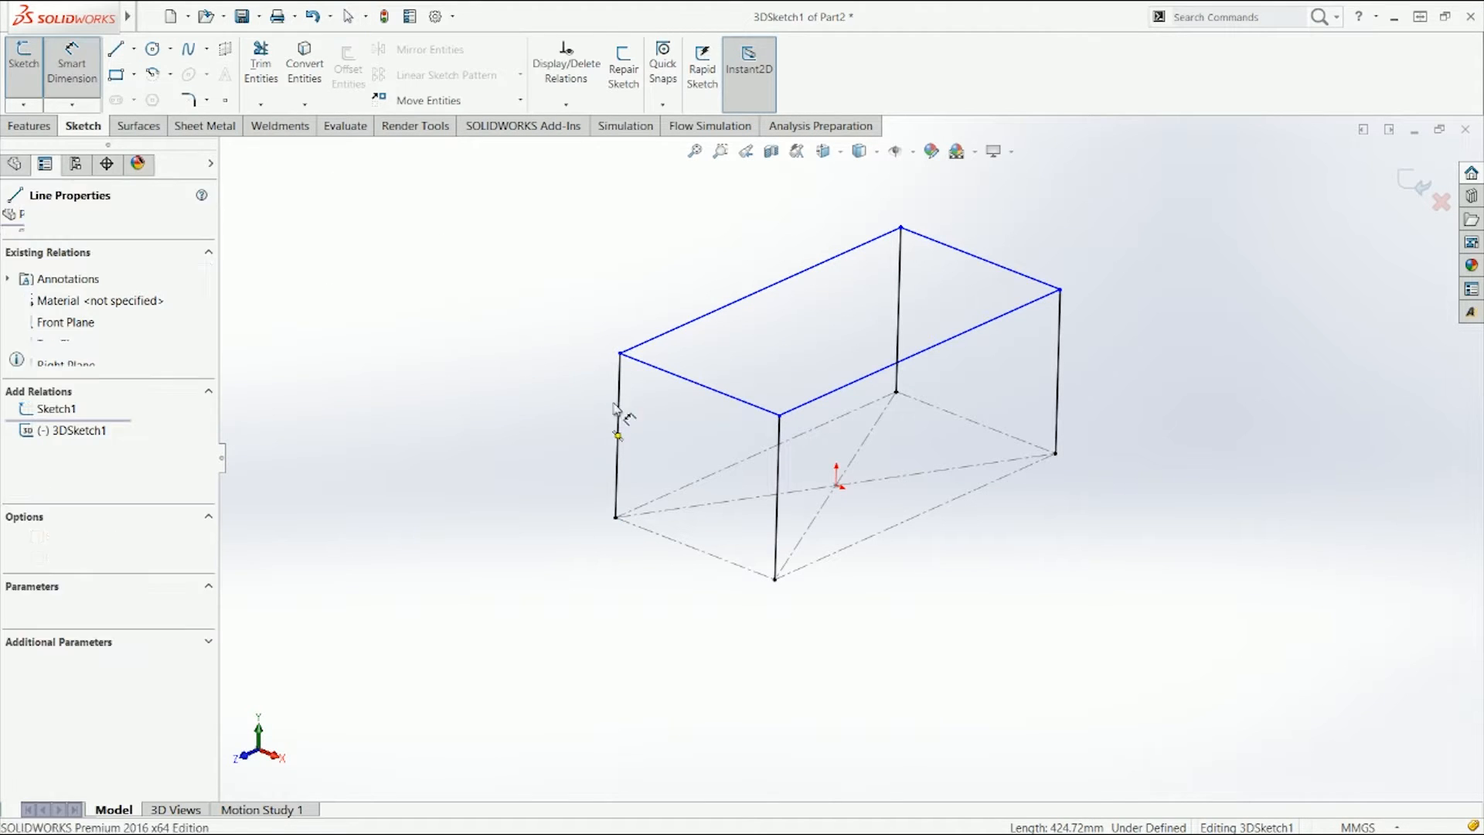
left_click(580, 422)
type("2.1m")
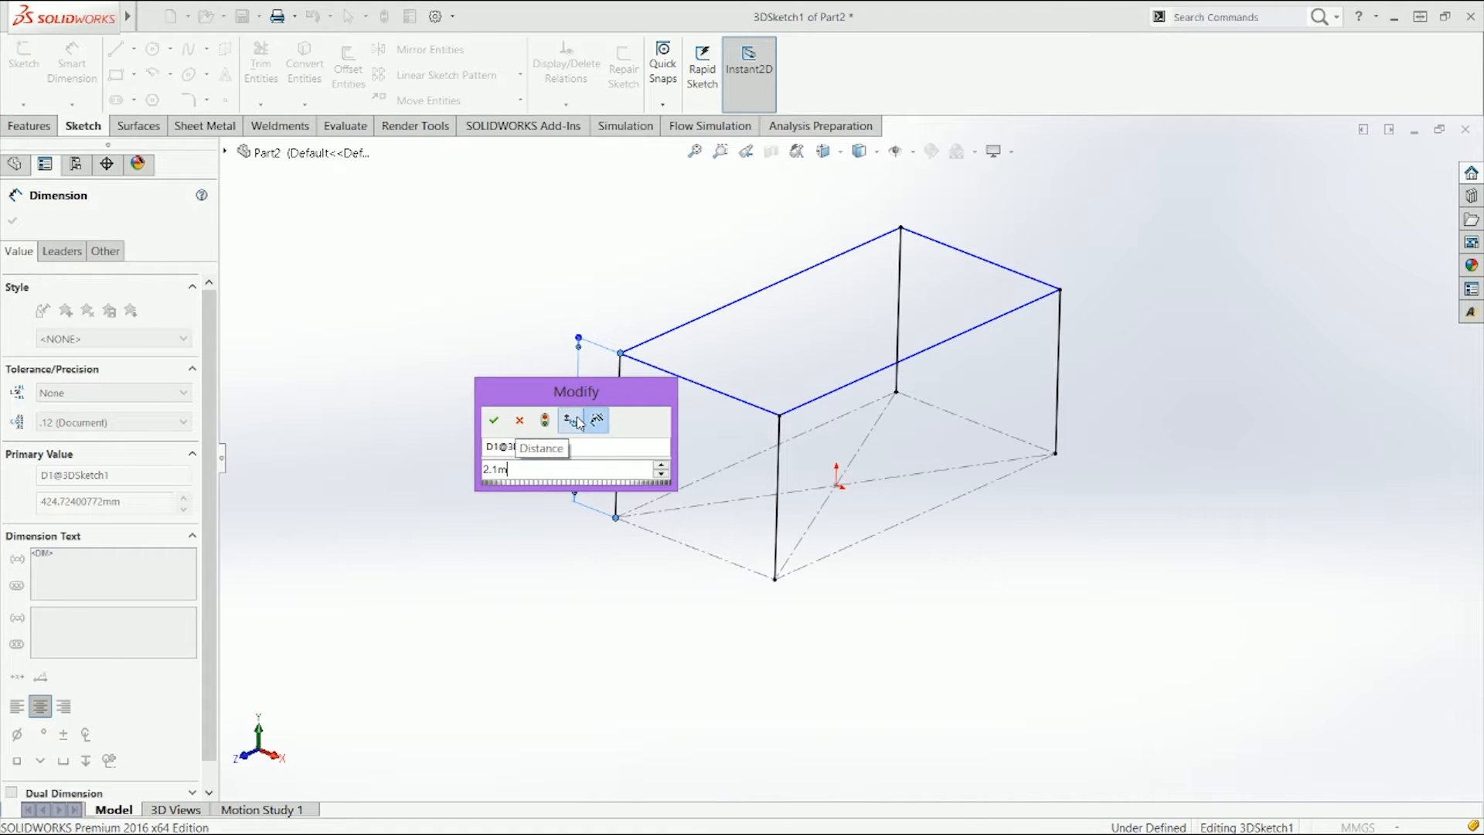
key("Return")
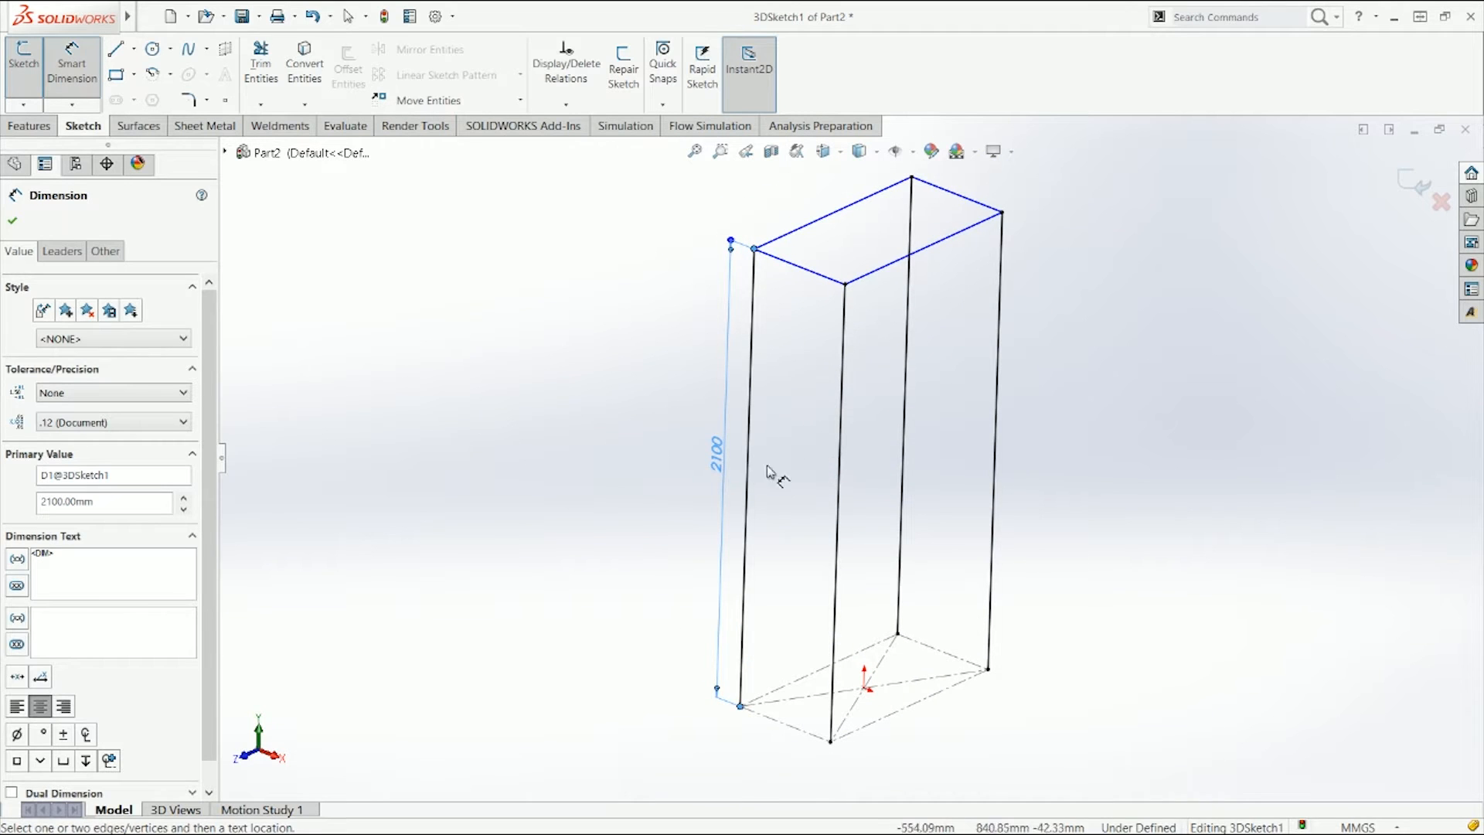
key("Escape")
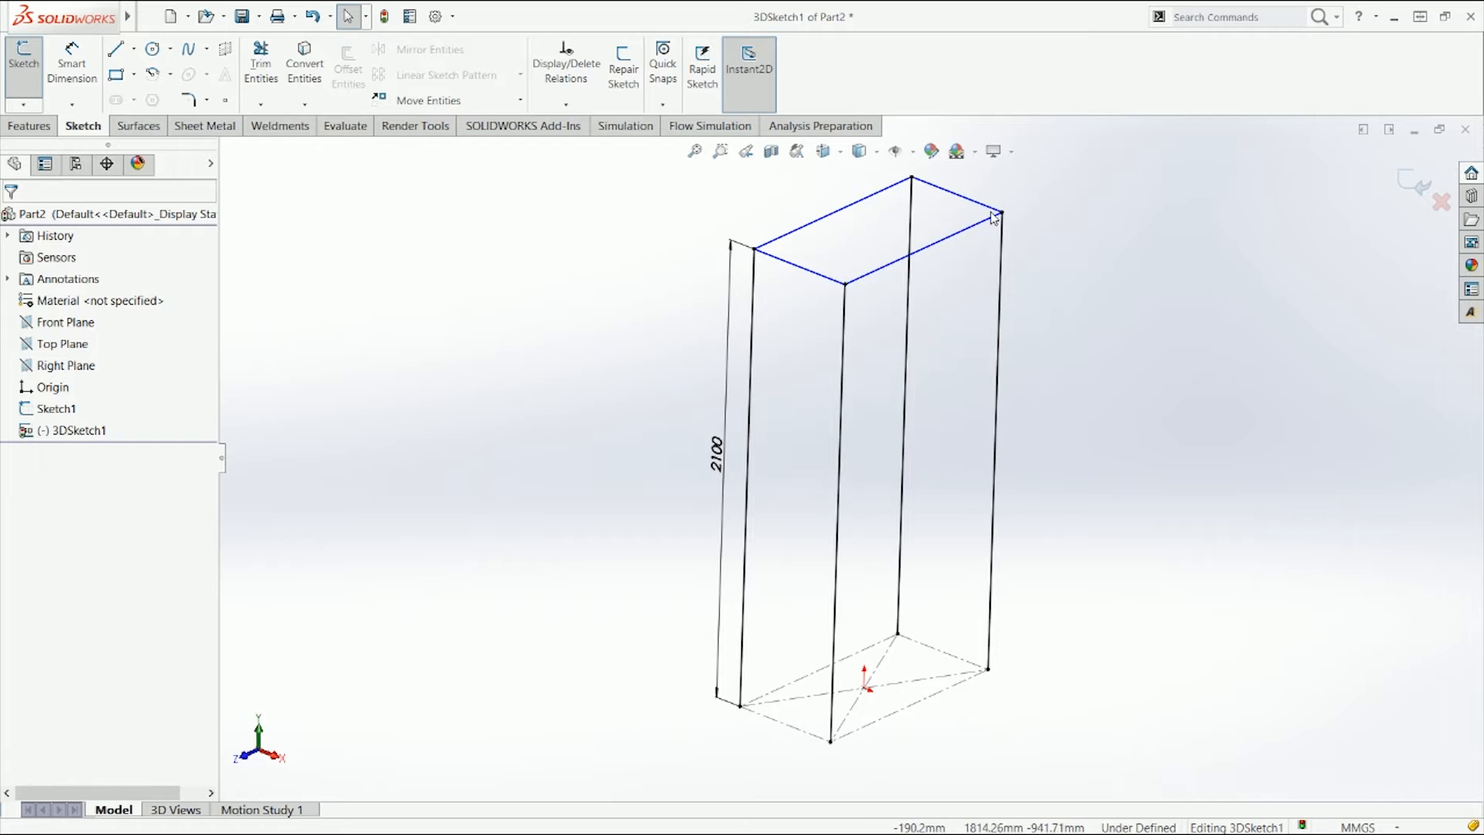
Step: Set the leg height dimension to 1000 mm
mouse_move(1000, 214)
left_mouse_down()
mouse_move(991, 265)
mouse_move(952, 246)
left_mouse_up()
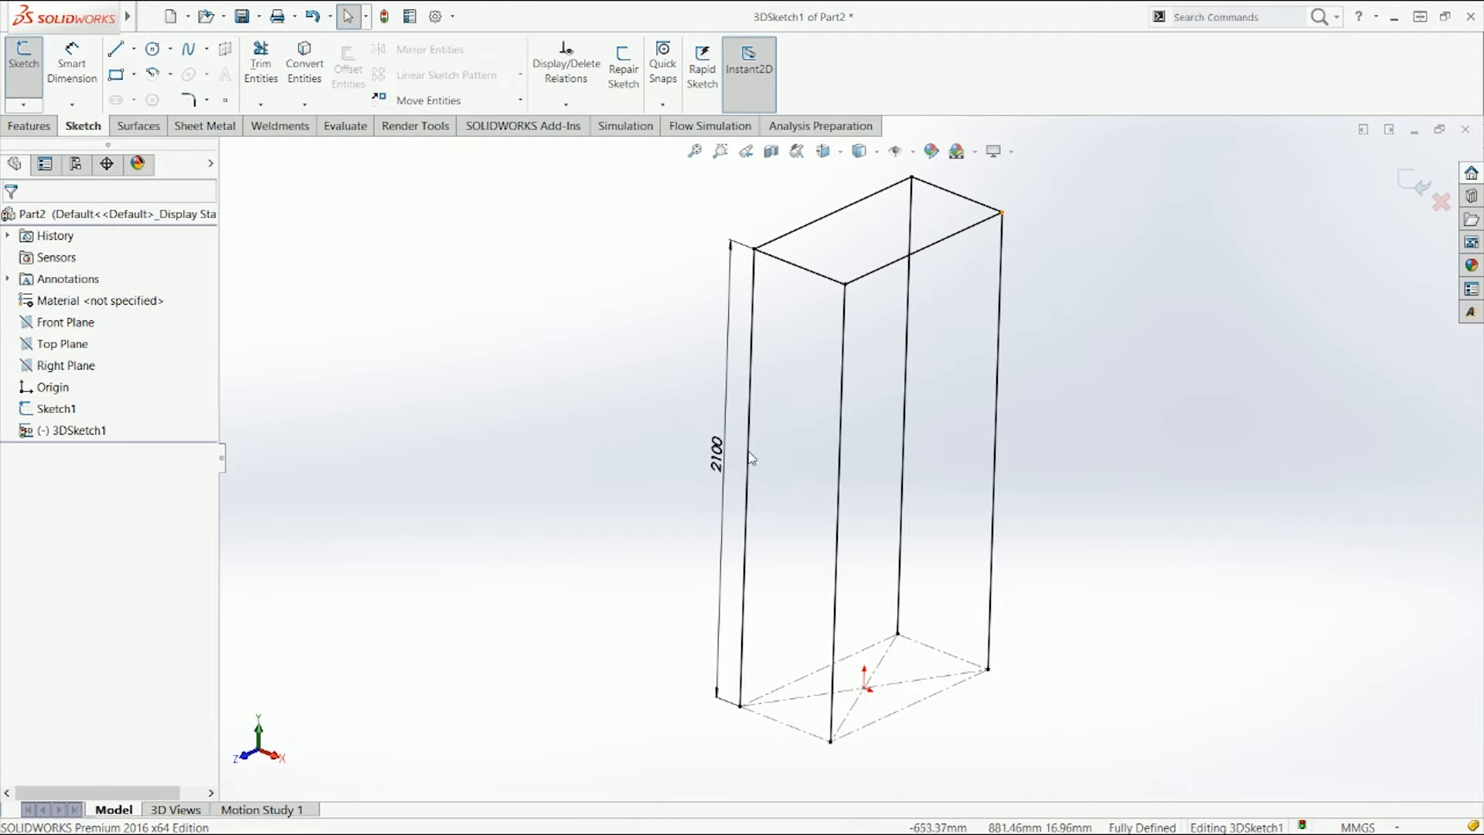
left_click(719, 462)
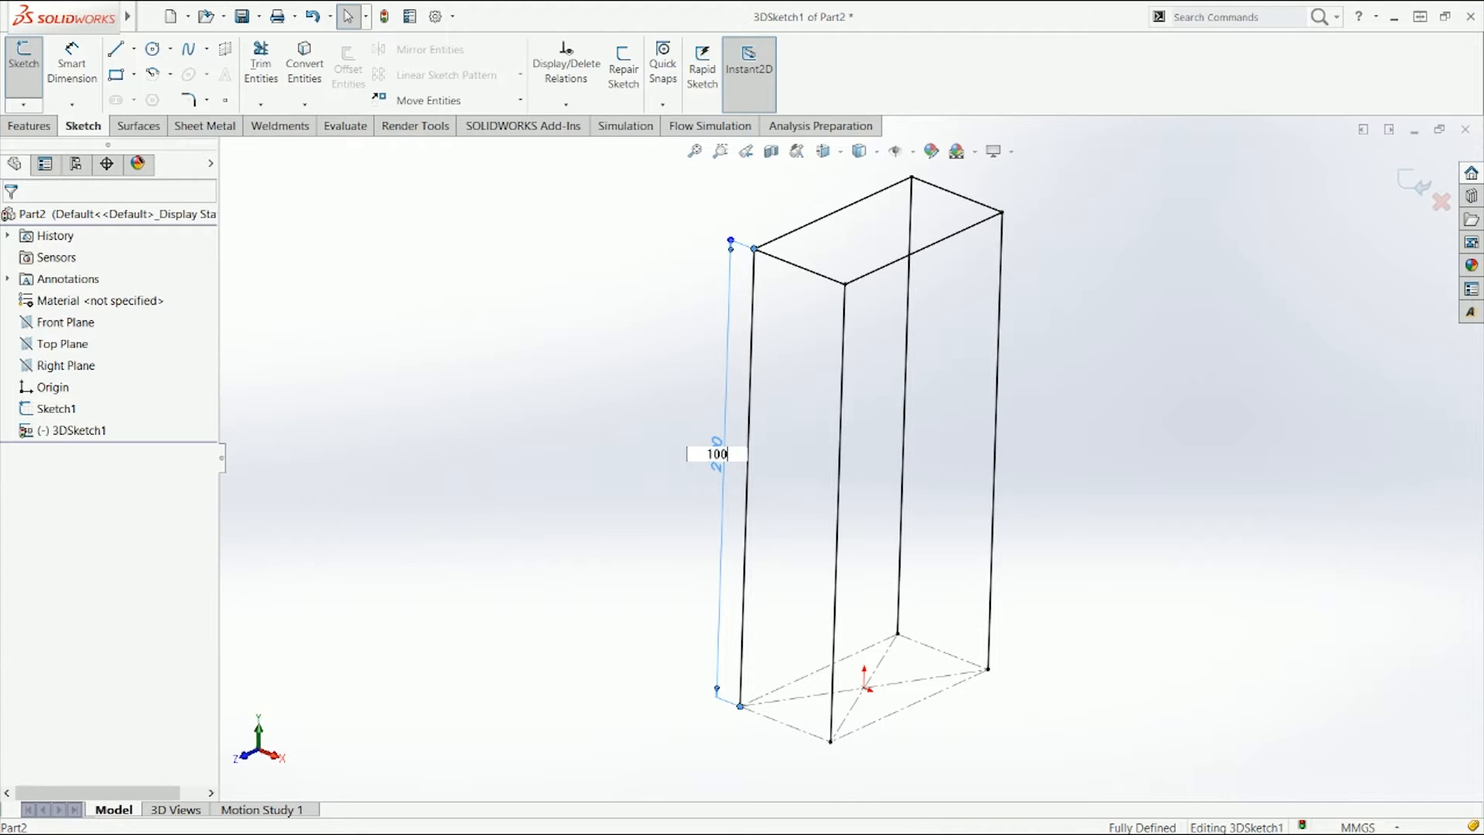
key("Return")
scroll(873, 584, "up", 2)
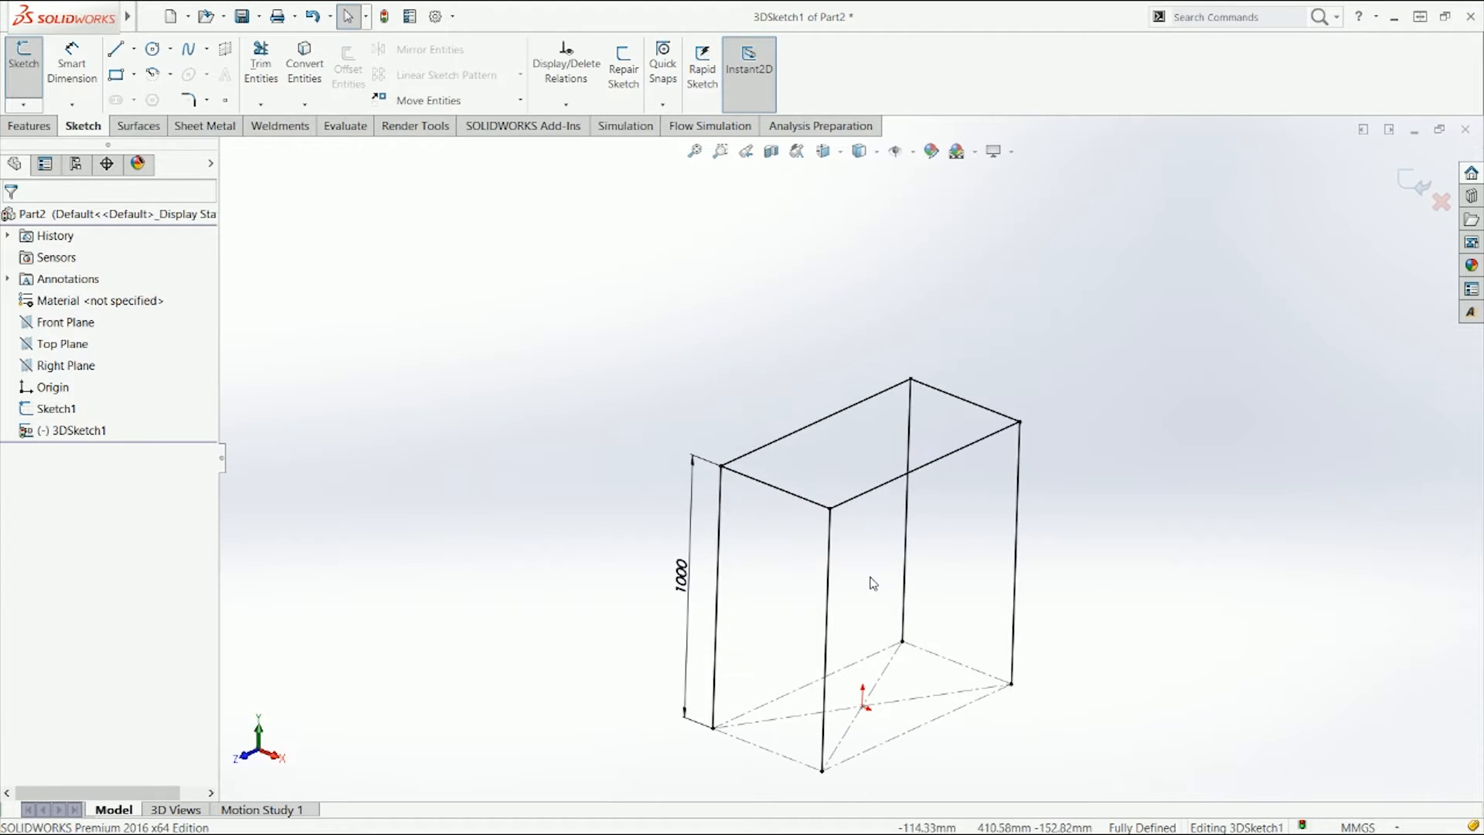
Step: Draw a vertical 1000 mm line from the top rectangle's front long edge down to the base's front long edge
middle_click_drag(868, 573, 855, 537)
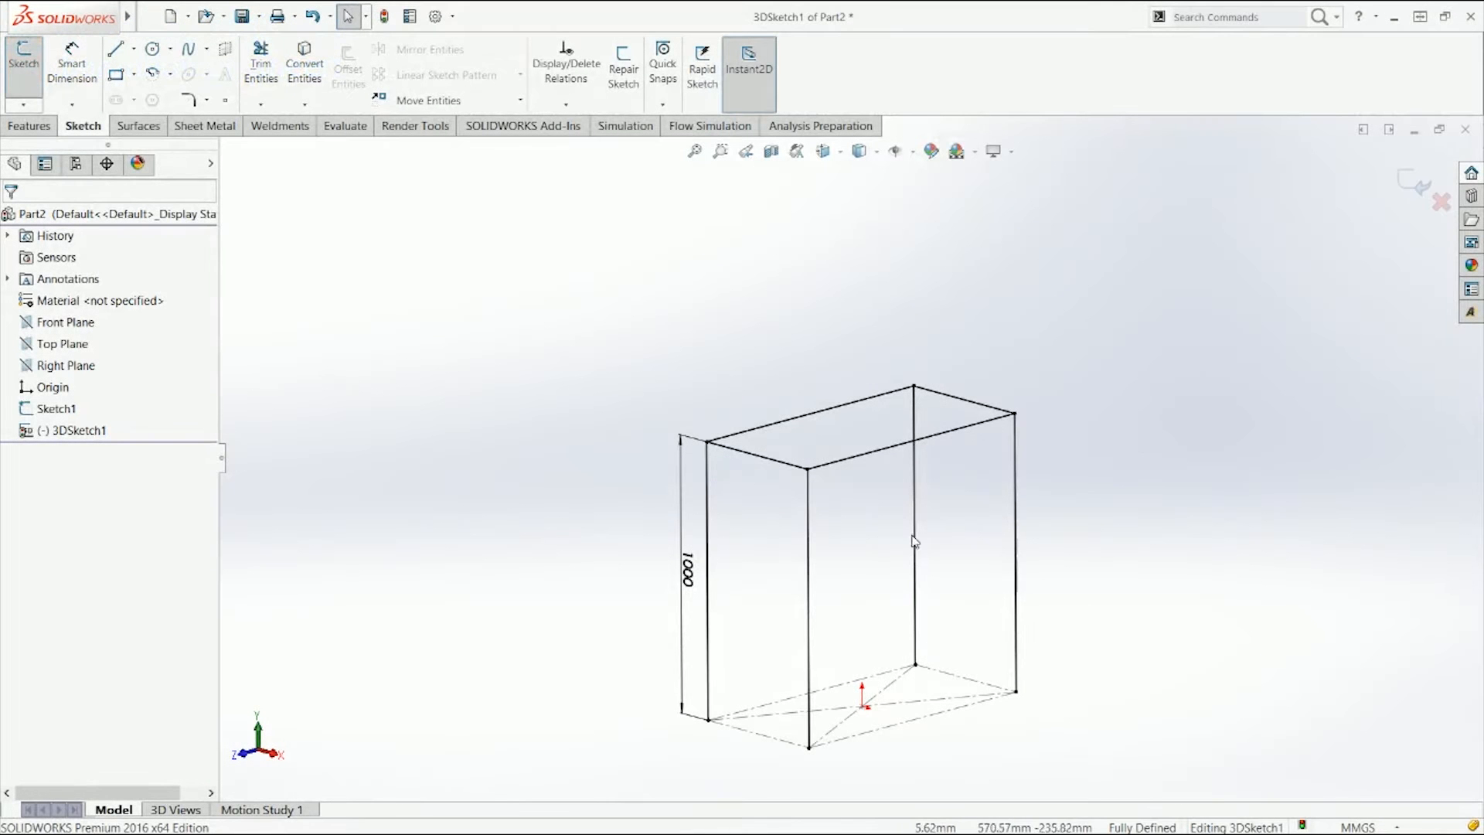
middle_click_drag(901, 470, 1028, 600)
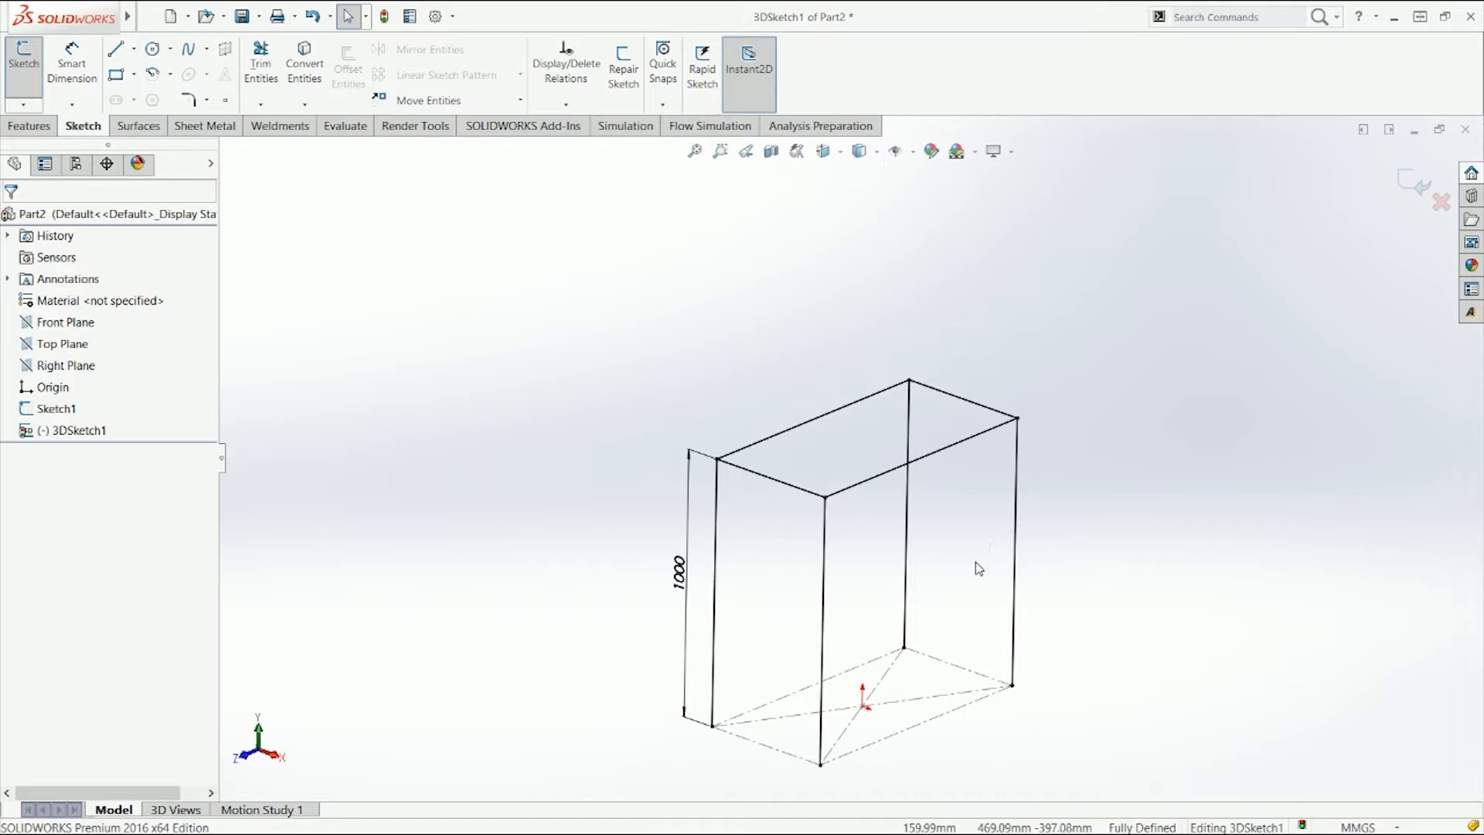
key("l")
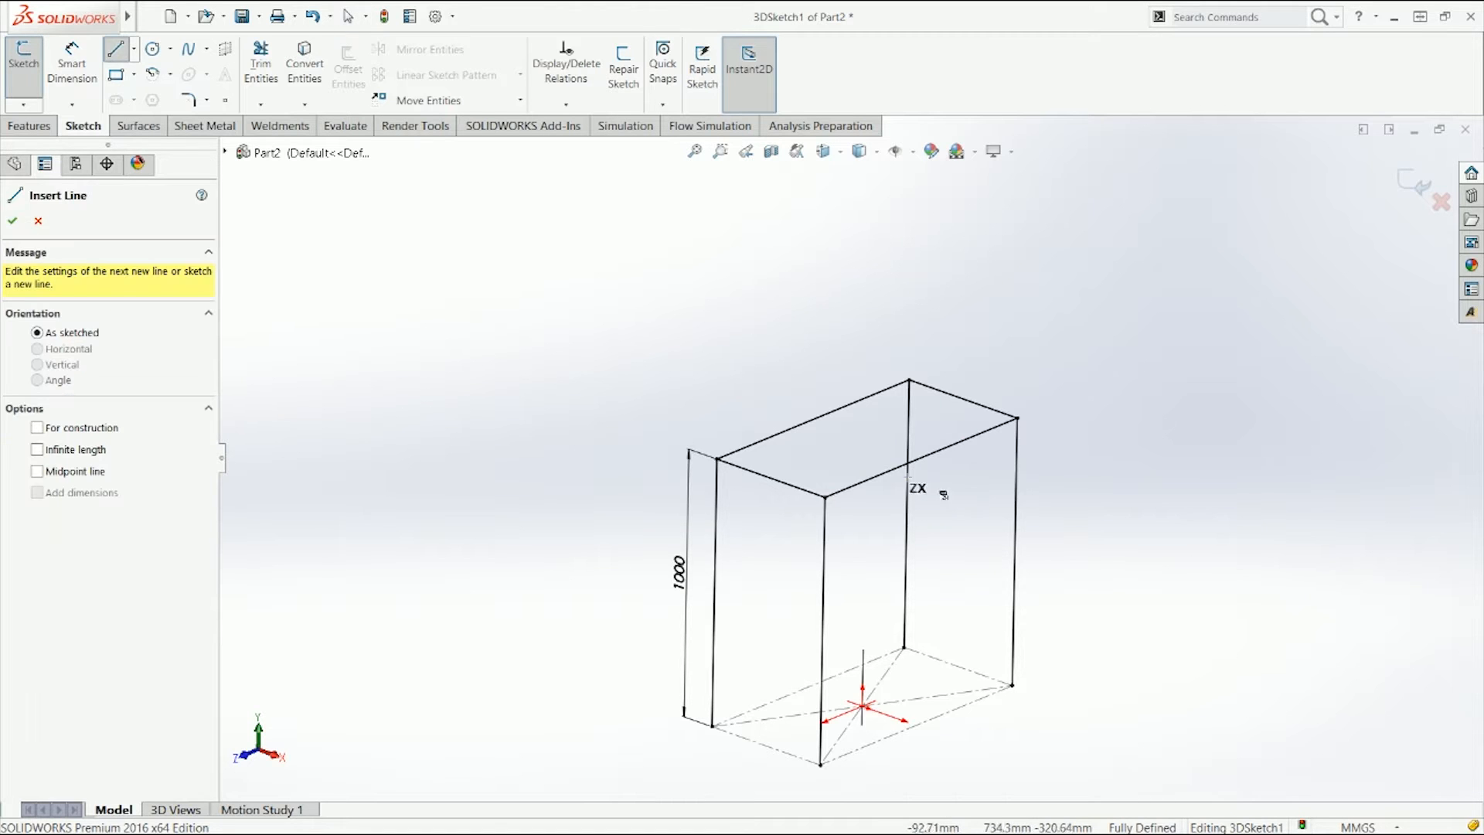
key("Escape")
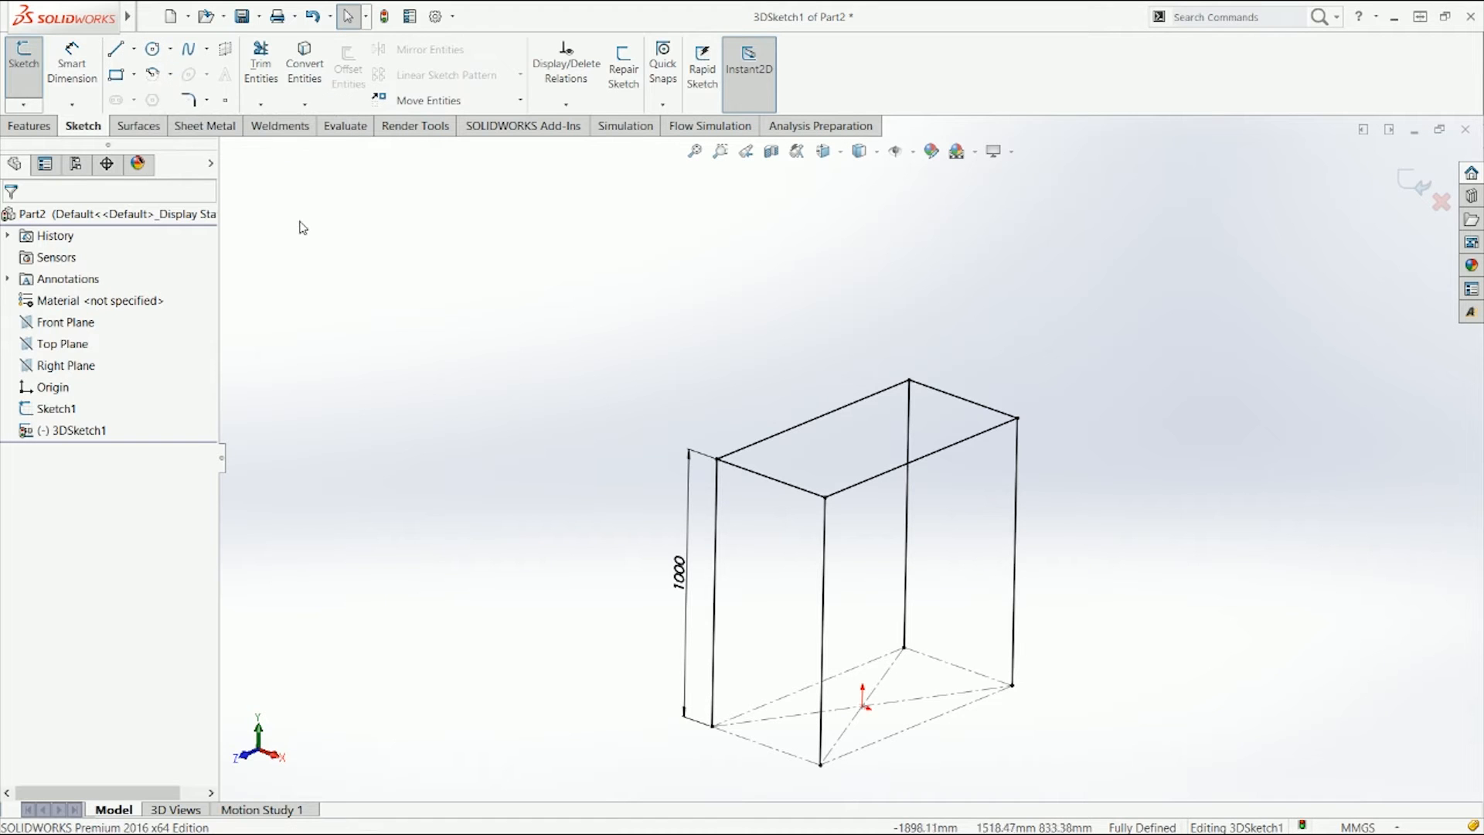
mouse_move(616, 318)
right_mouse_down()
mouse_move(570, 358)
mouse_move(587, 311)
mouse_move(593, 329)
mouse_move(572, 356)
mouse_move(606, 322)
mouse_move(570, 325)
right_mouse_up()
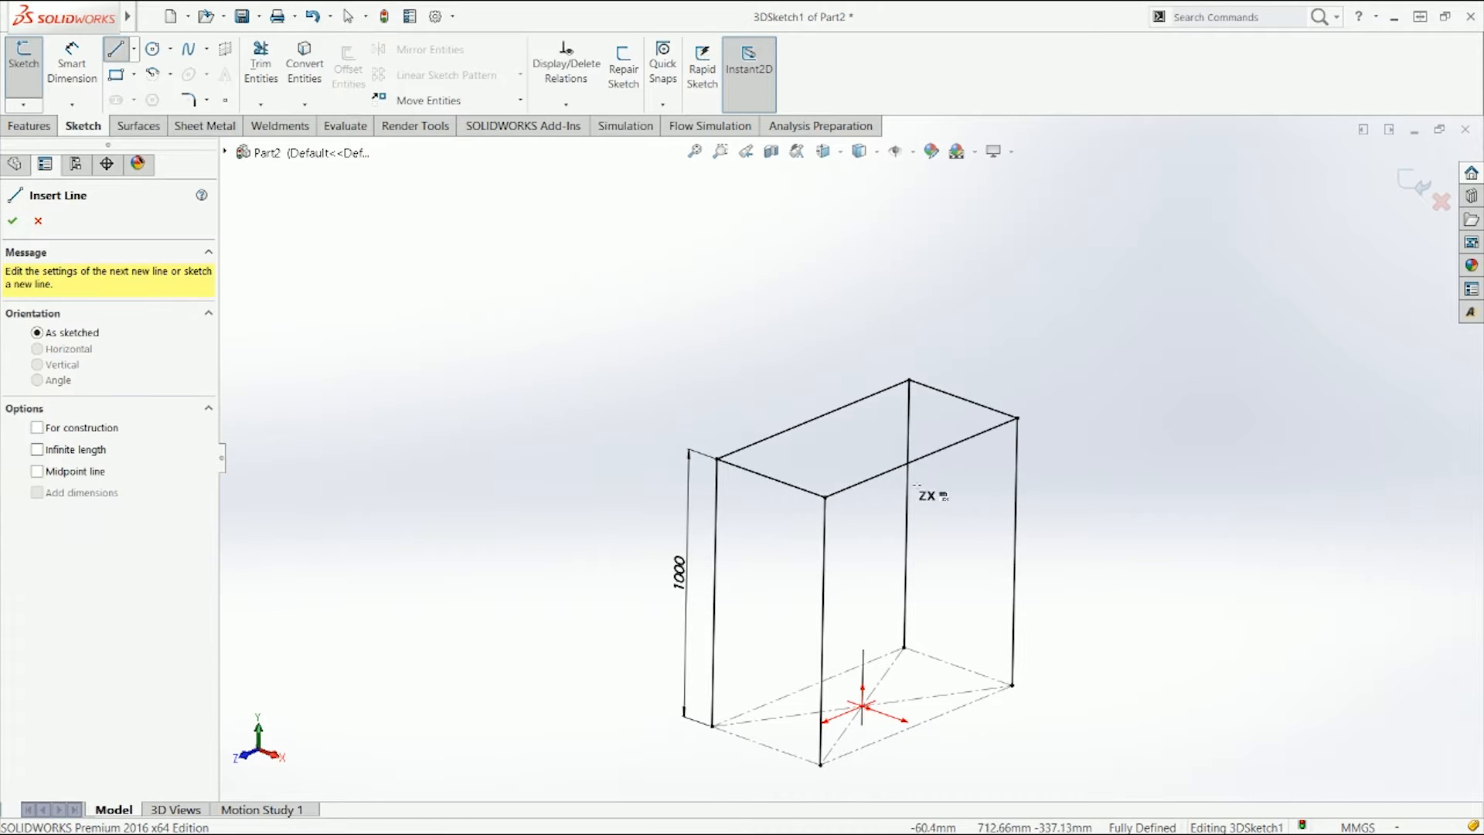
left_click(920, 457)
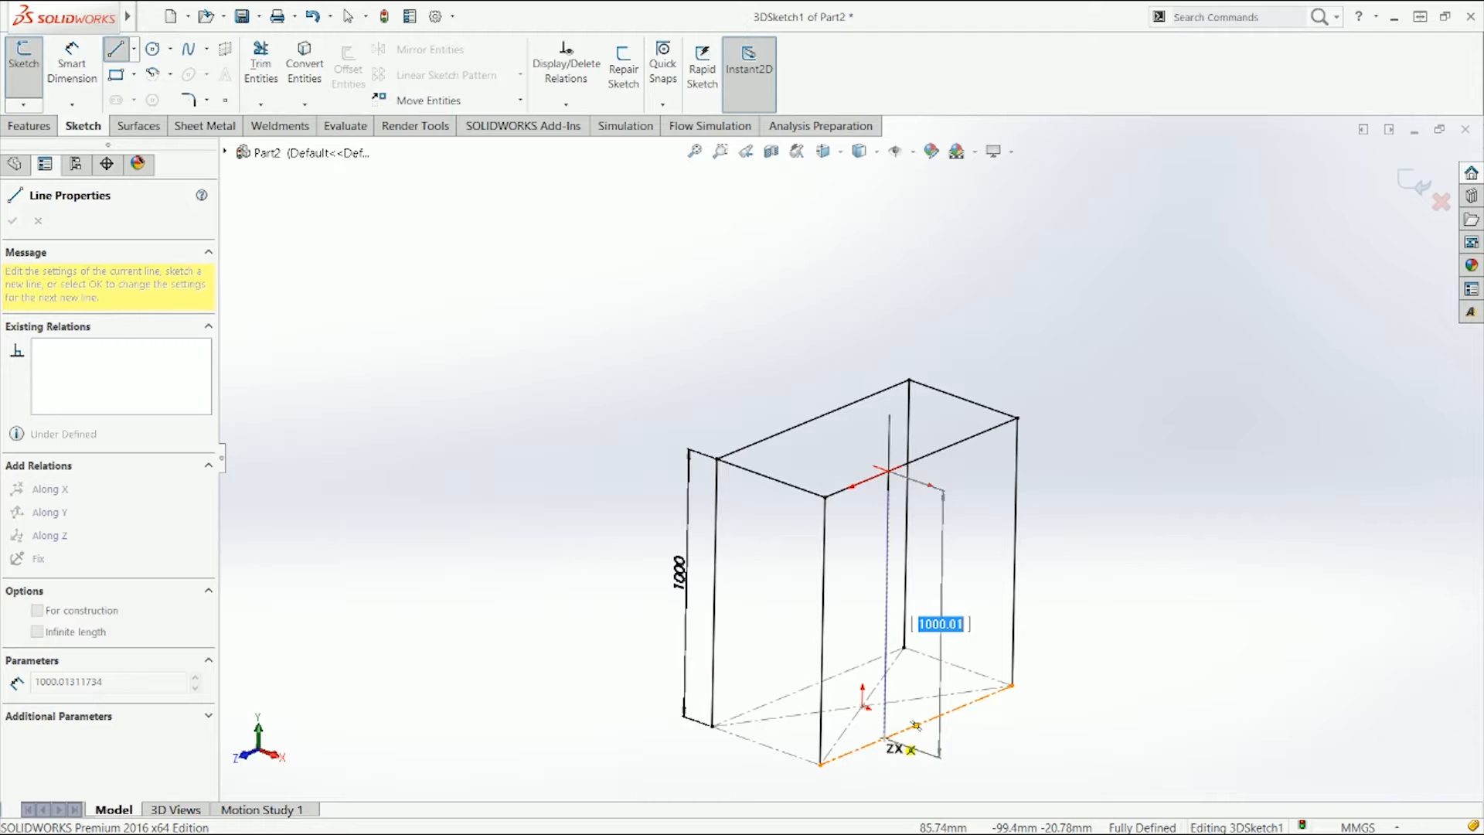
key("Tab")
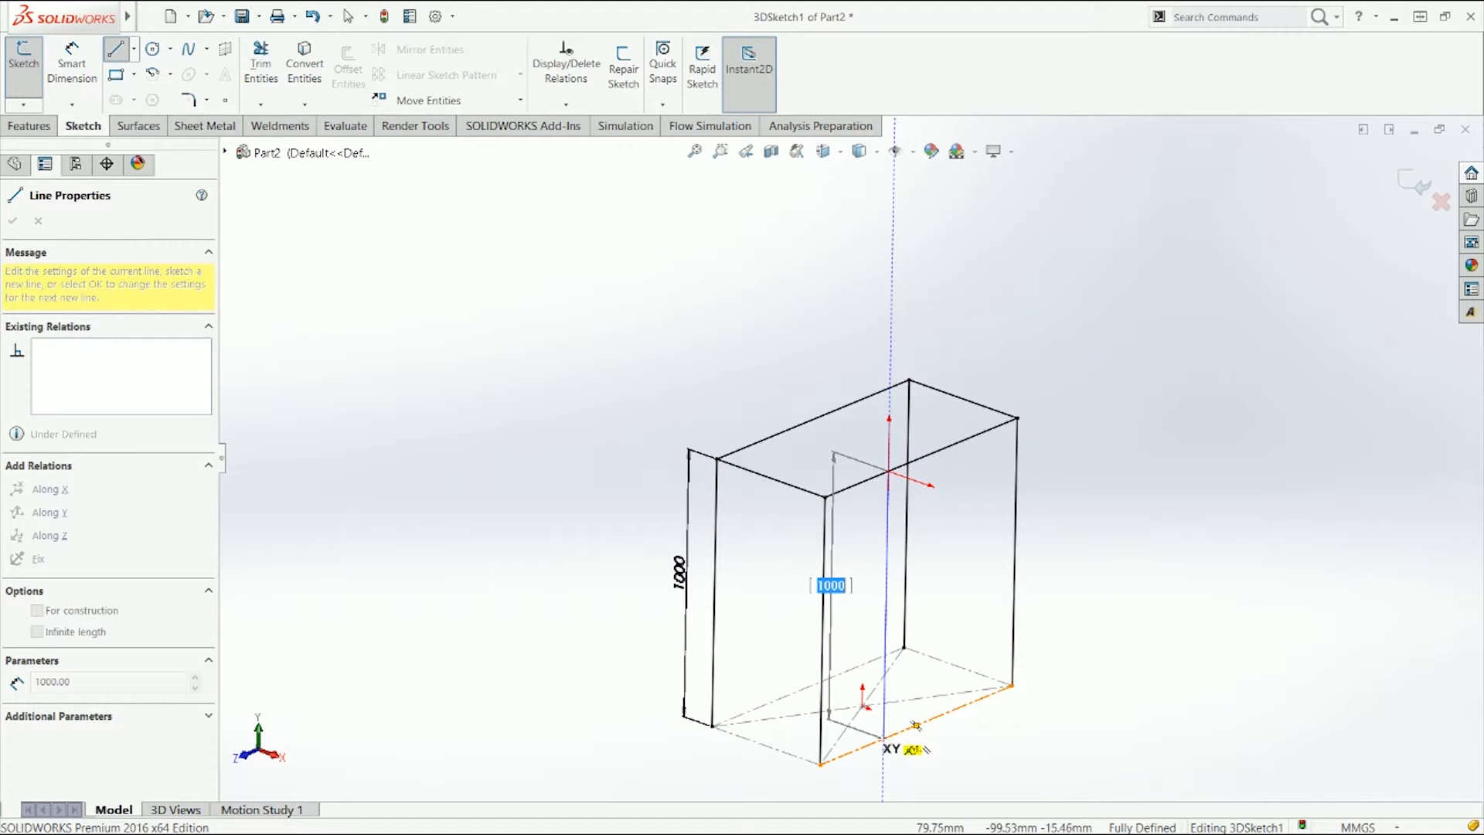
left_click(915, 726)
key("Escape")
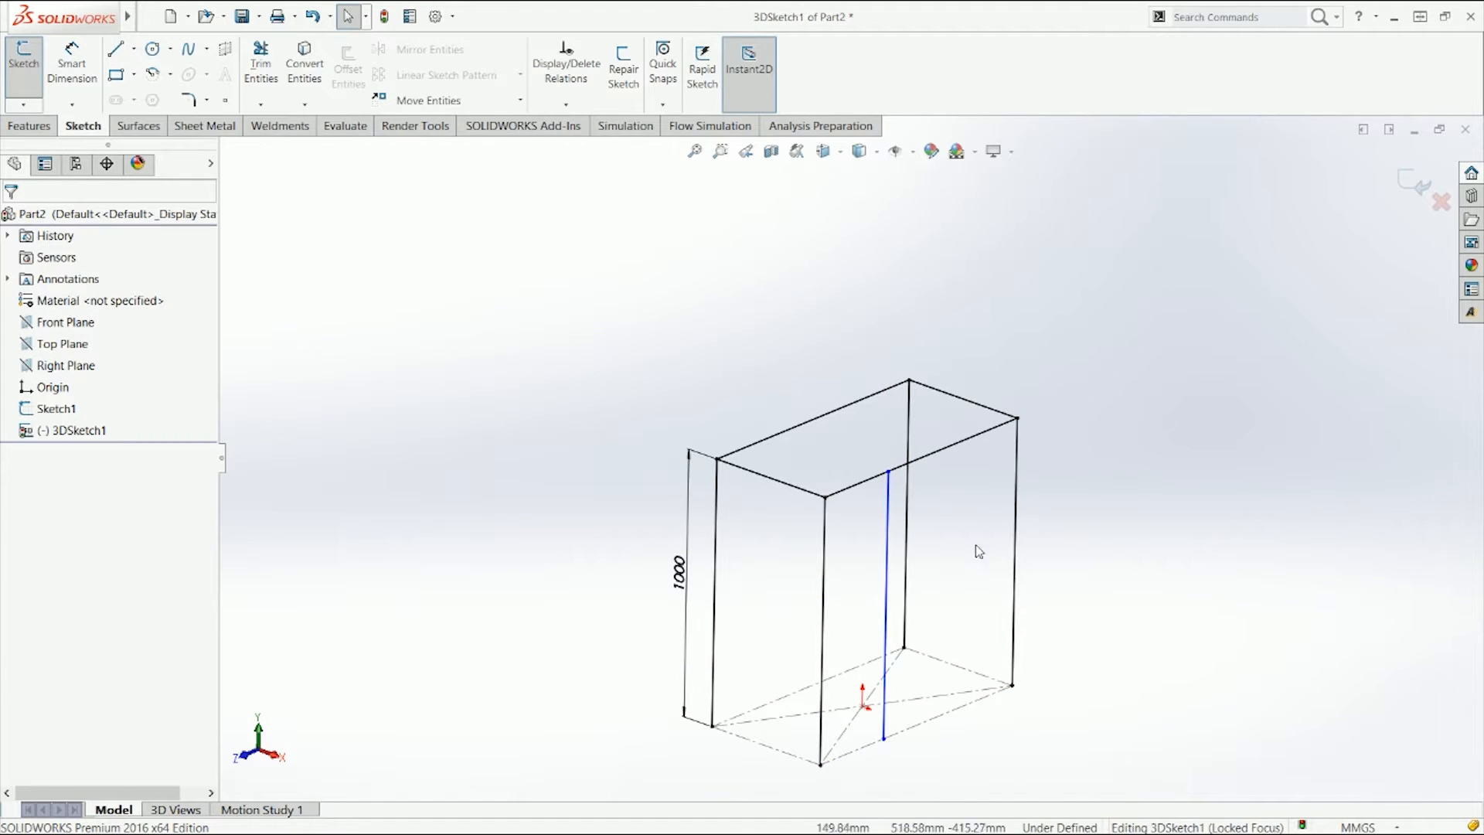
Step: Sketch a free line in empty space above the frame
left_click(116, 51)
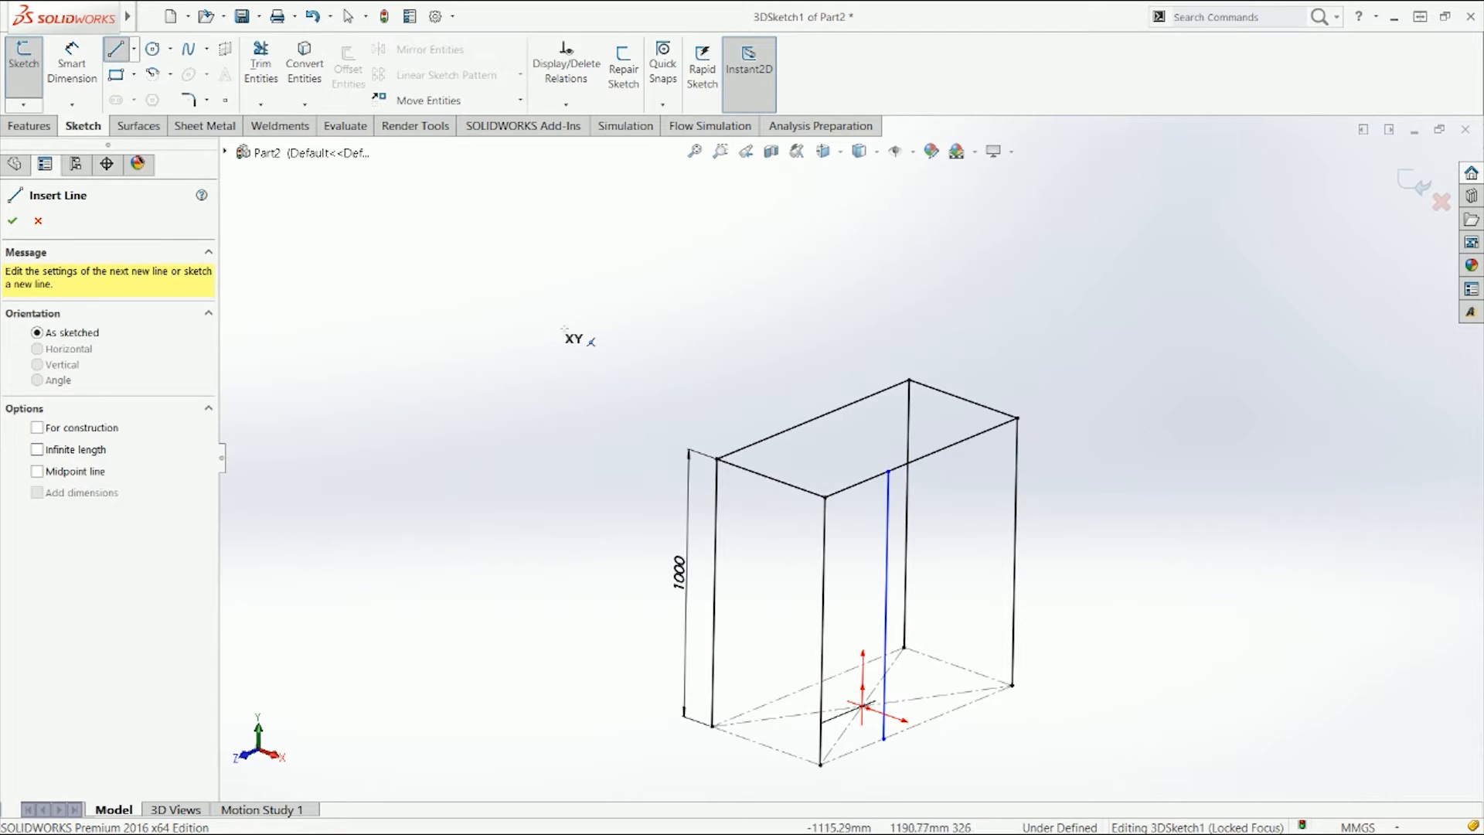
left_click(549, 277)
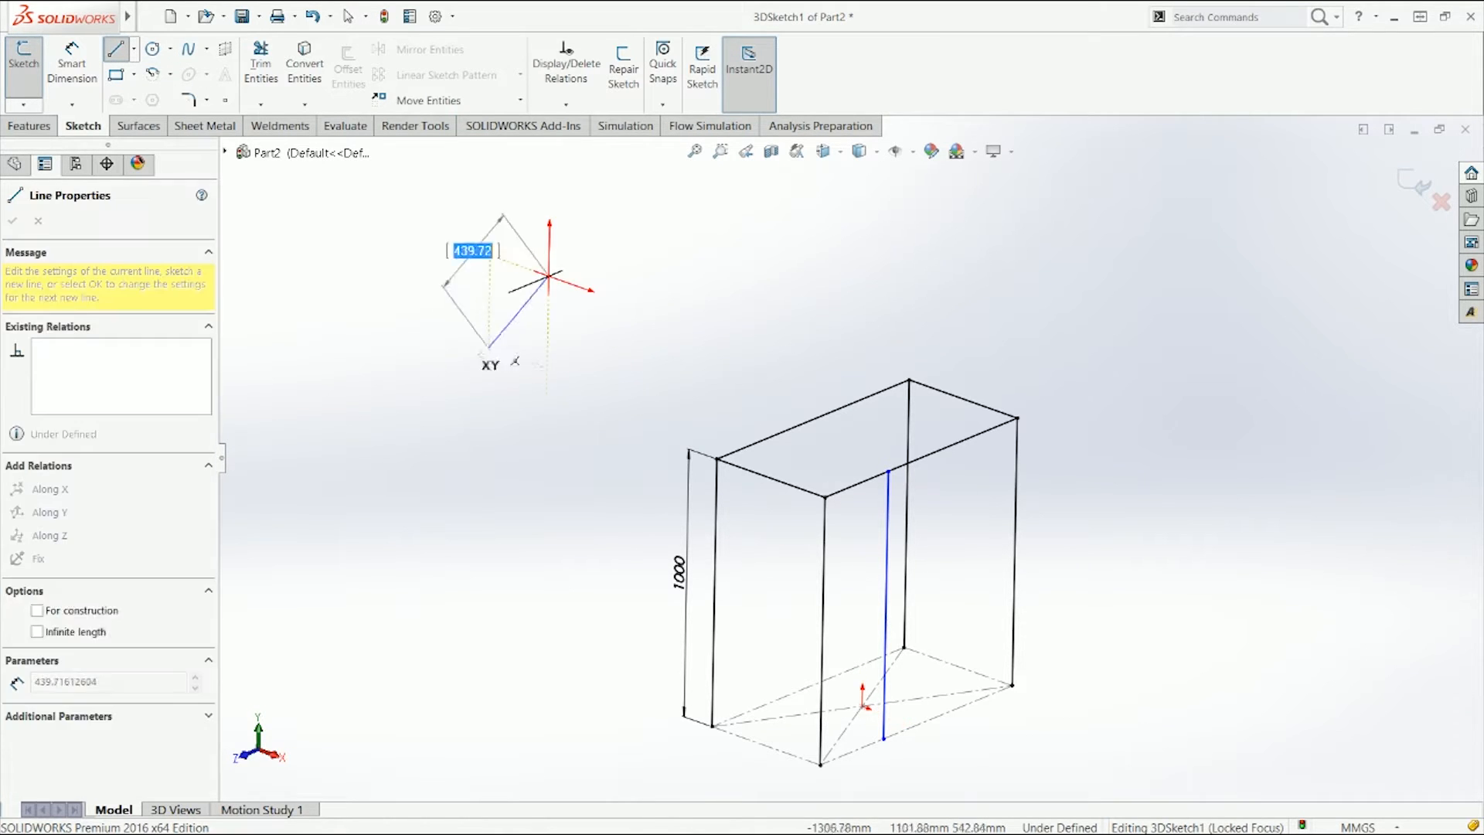
left_click(451, 383)
key("Escape")
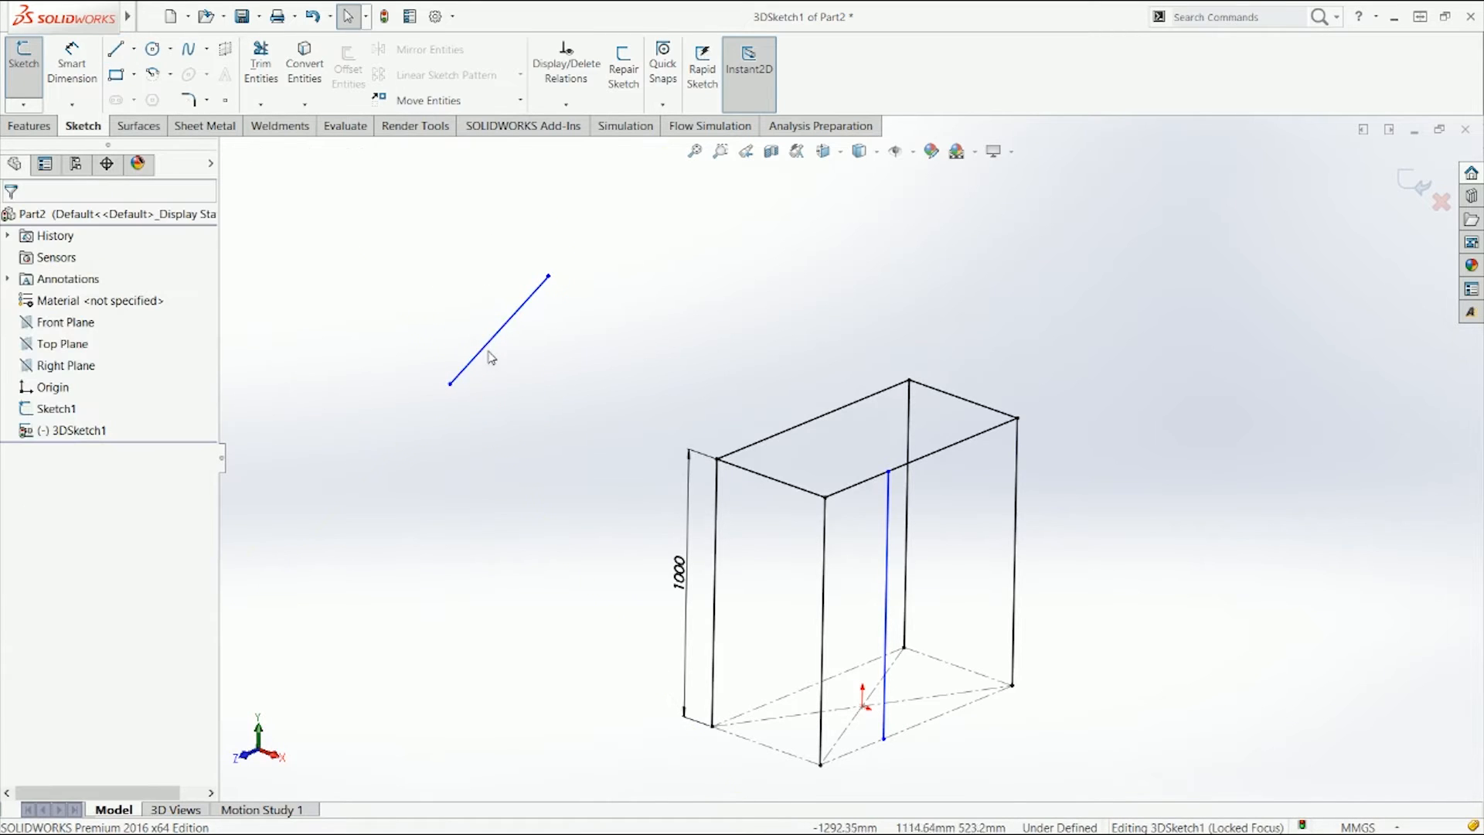
Step: Experiment with Along X and Along Y relations on the free line, checking it from front, top and isometric views
left_click(488, 352)
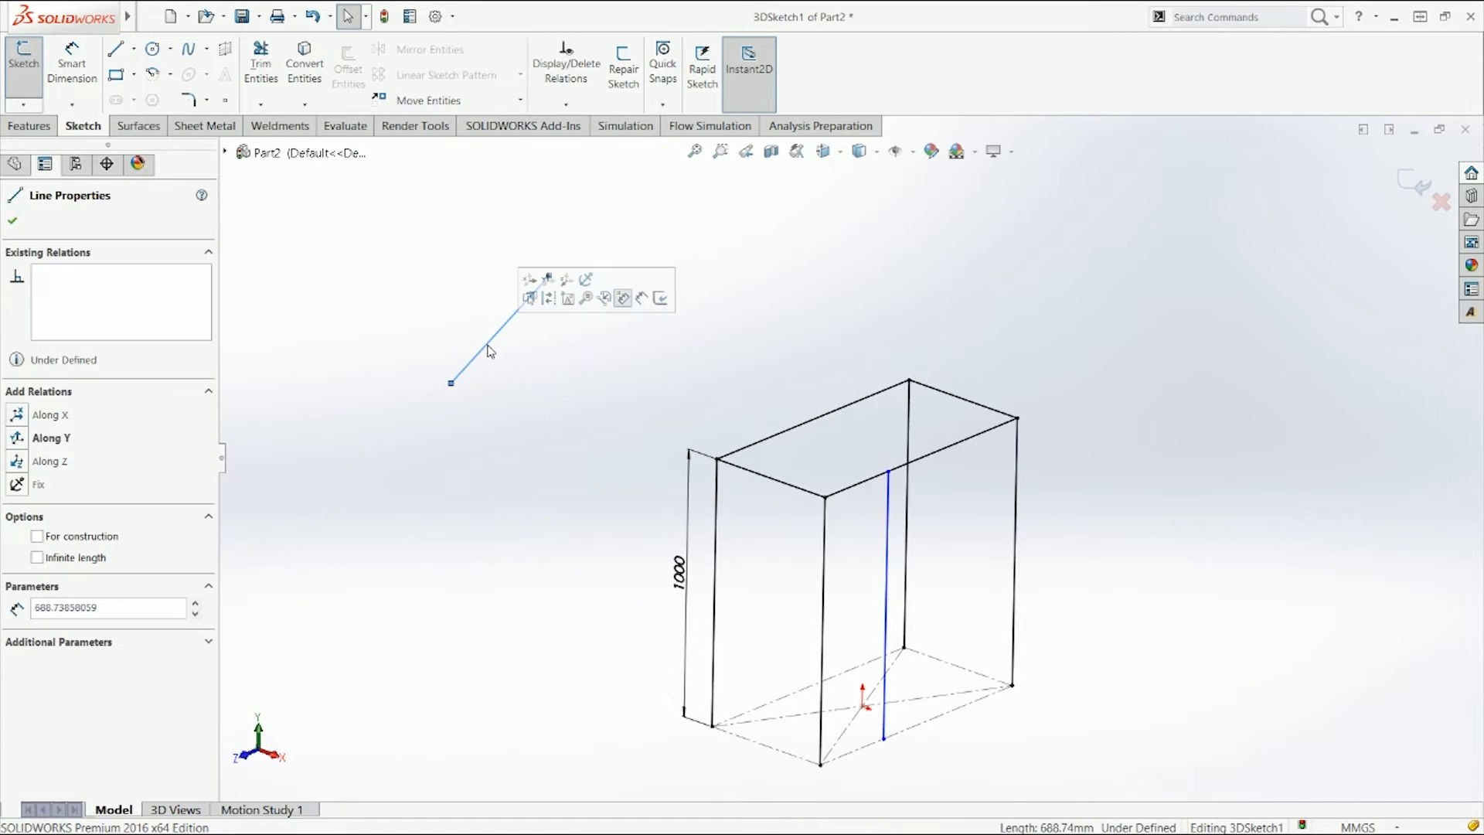
left_click(533, 284)
left_click(397, 414)
left_click(535, 277)
left_click(549, 332)
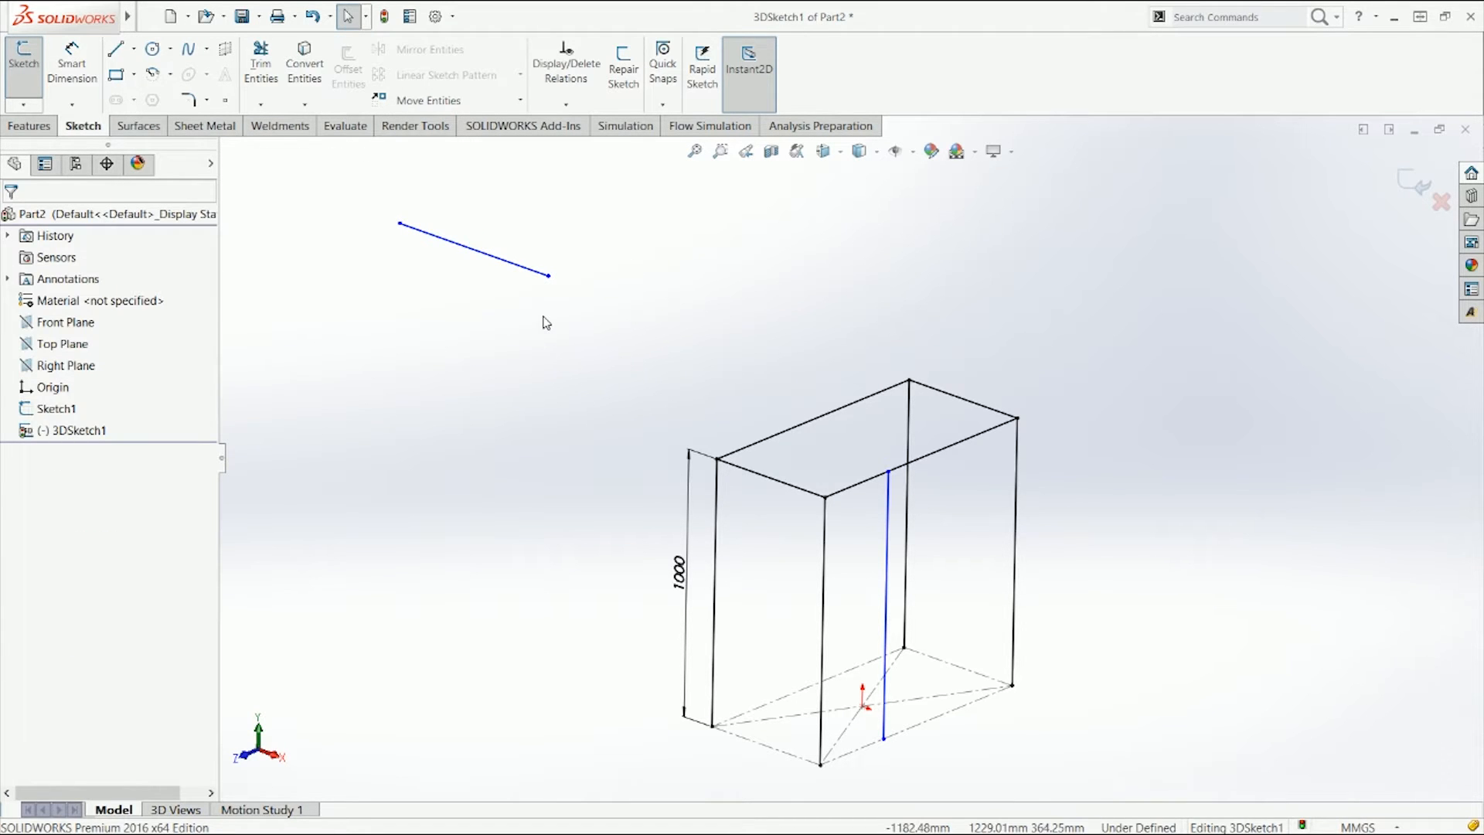
key("ctrl+1")
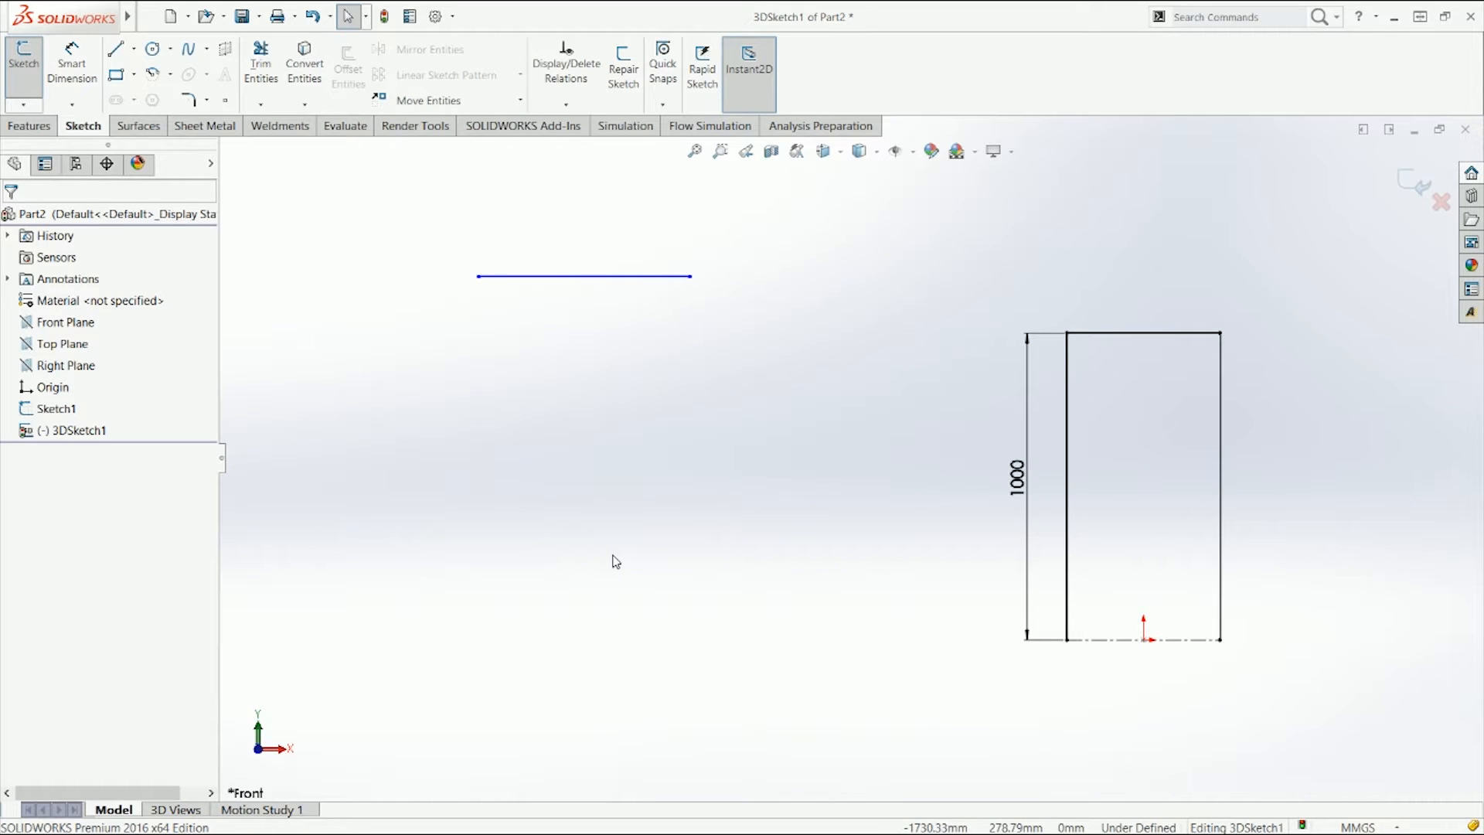
right_click_drag(785, 440, 782, 407)
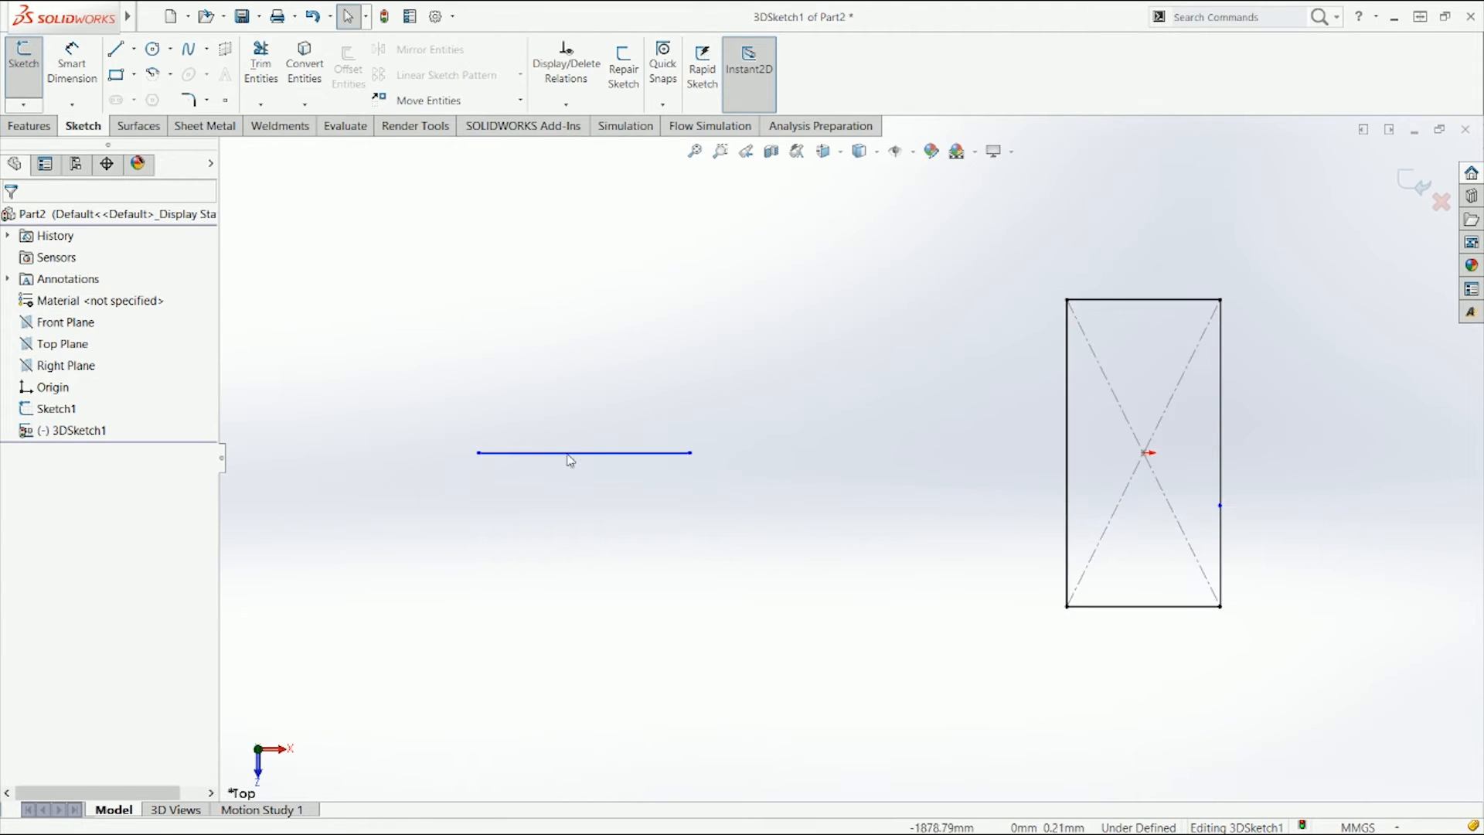
left_click(503, 454)
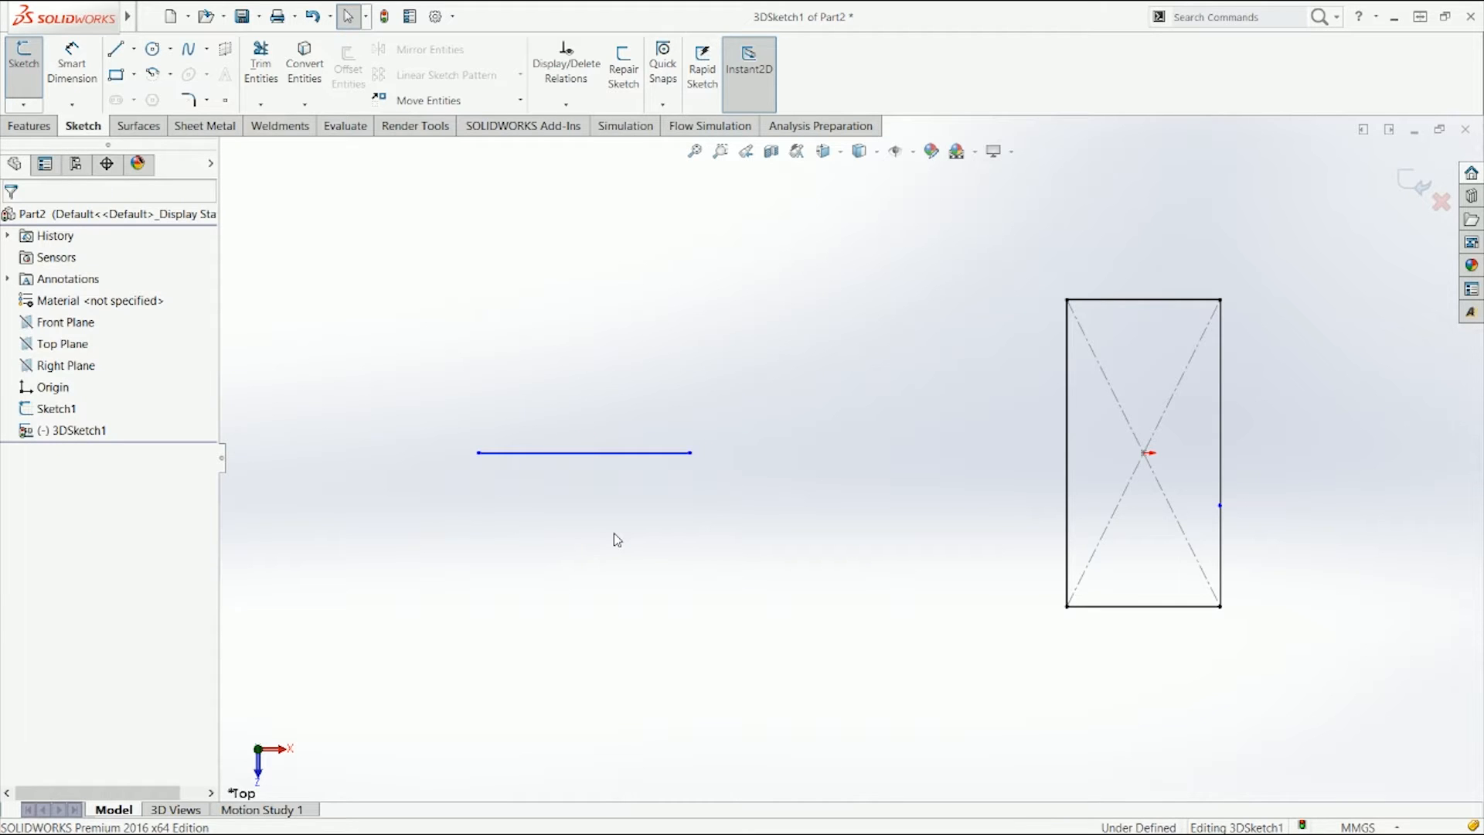
key("ctrl+3")
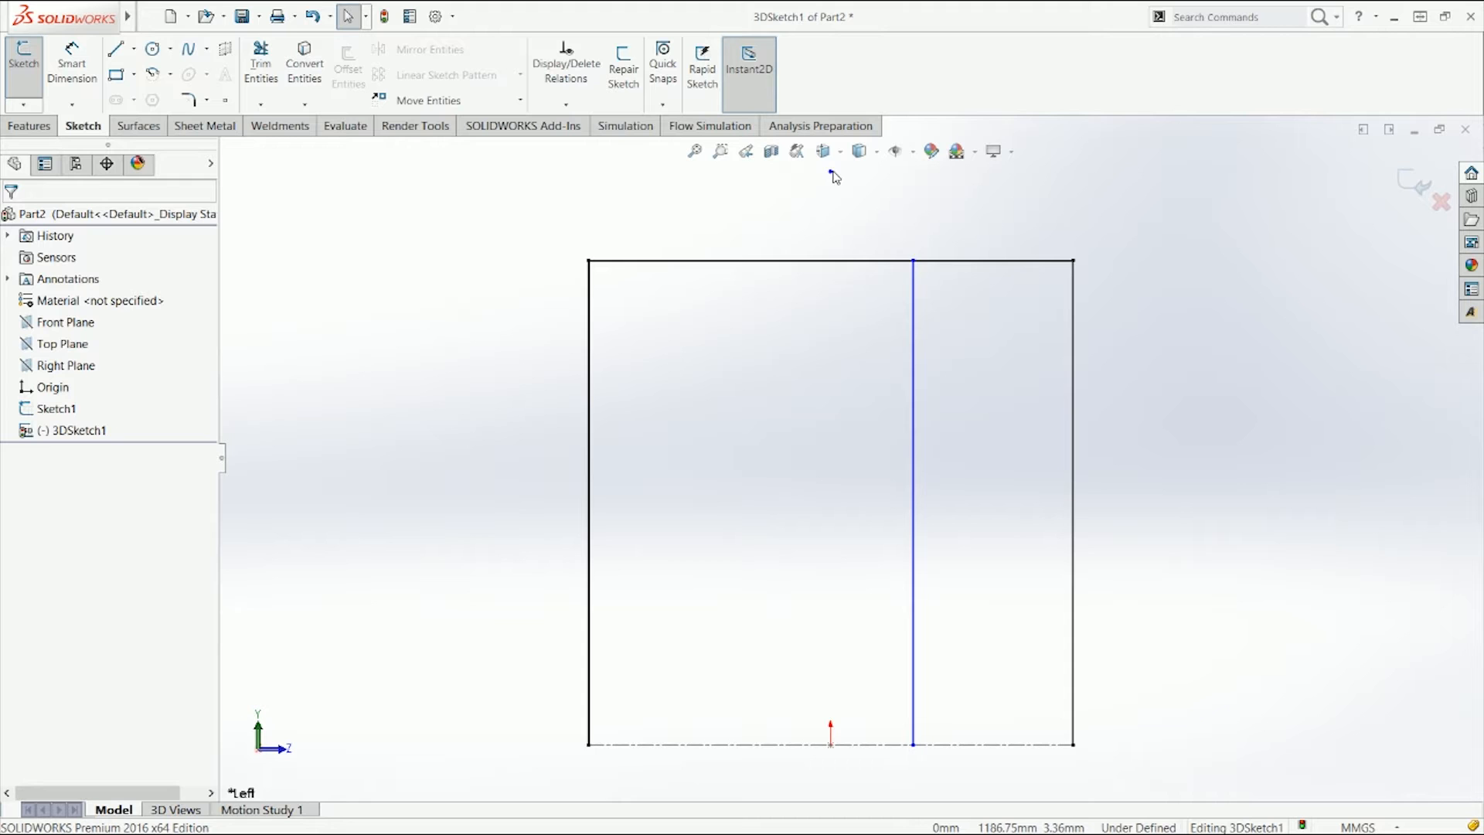
key("ctrl+7")
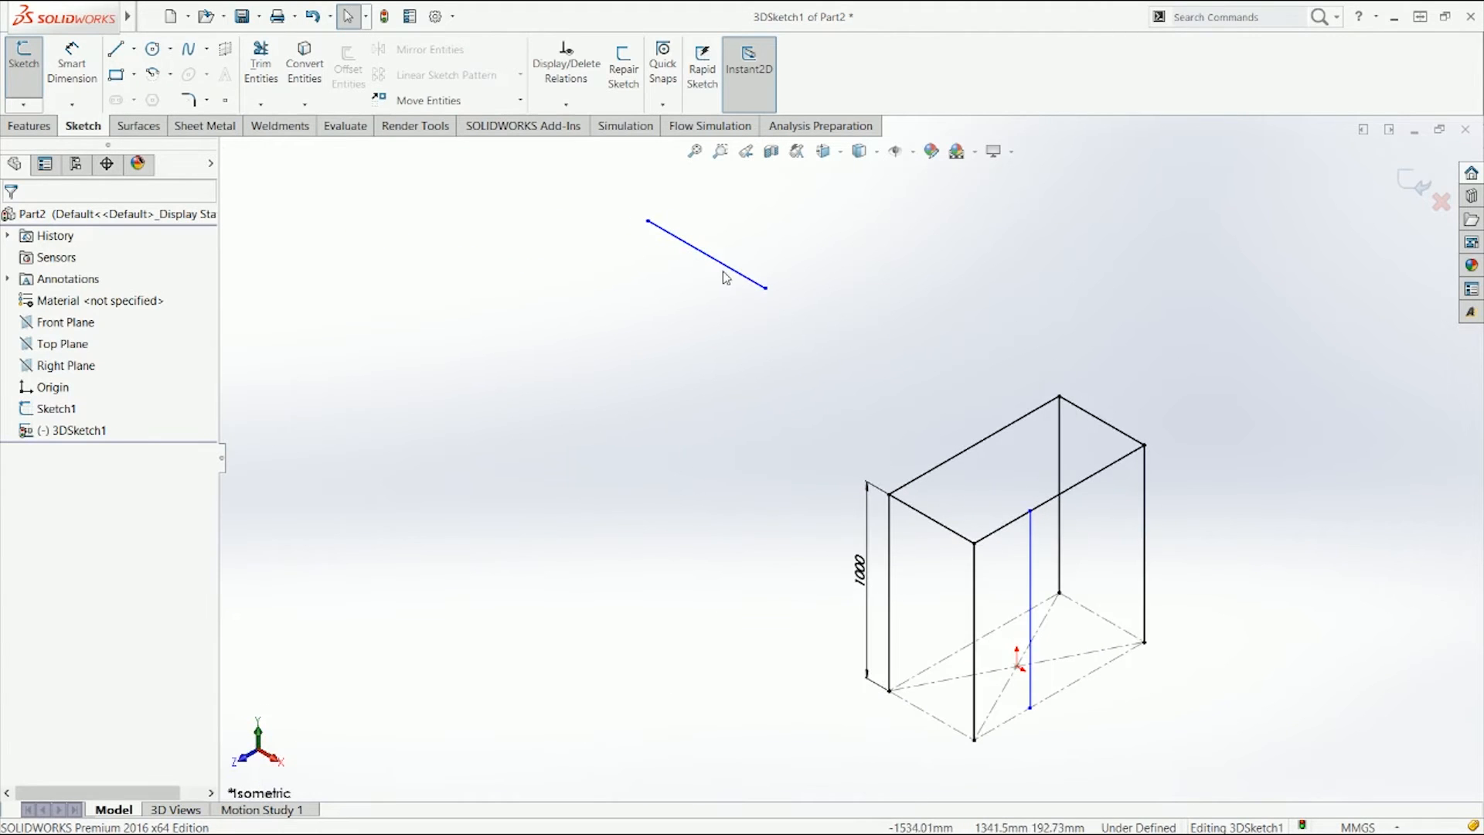
left_click(727, 265)
left_click(716, 277)
left_click(723, 263)
left_click(716, 265)
key("Delete")
left_click(712, 258)
left_click(775, 190)
left_click(775, 371)
Step: Inspect the free line from front, left and isometric views and delete it
key("ctrl+1")
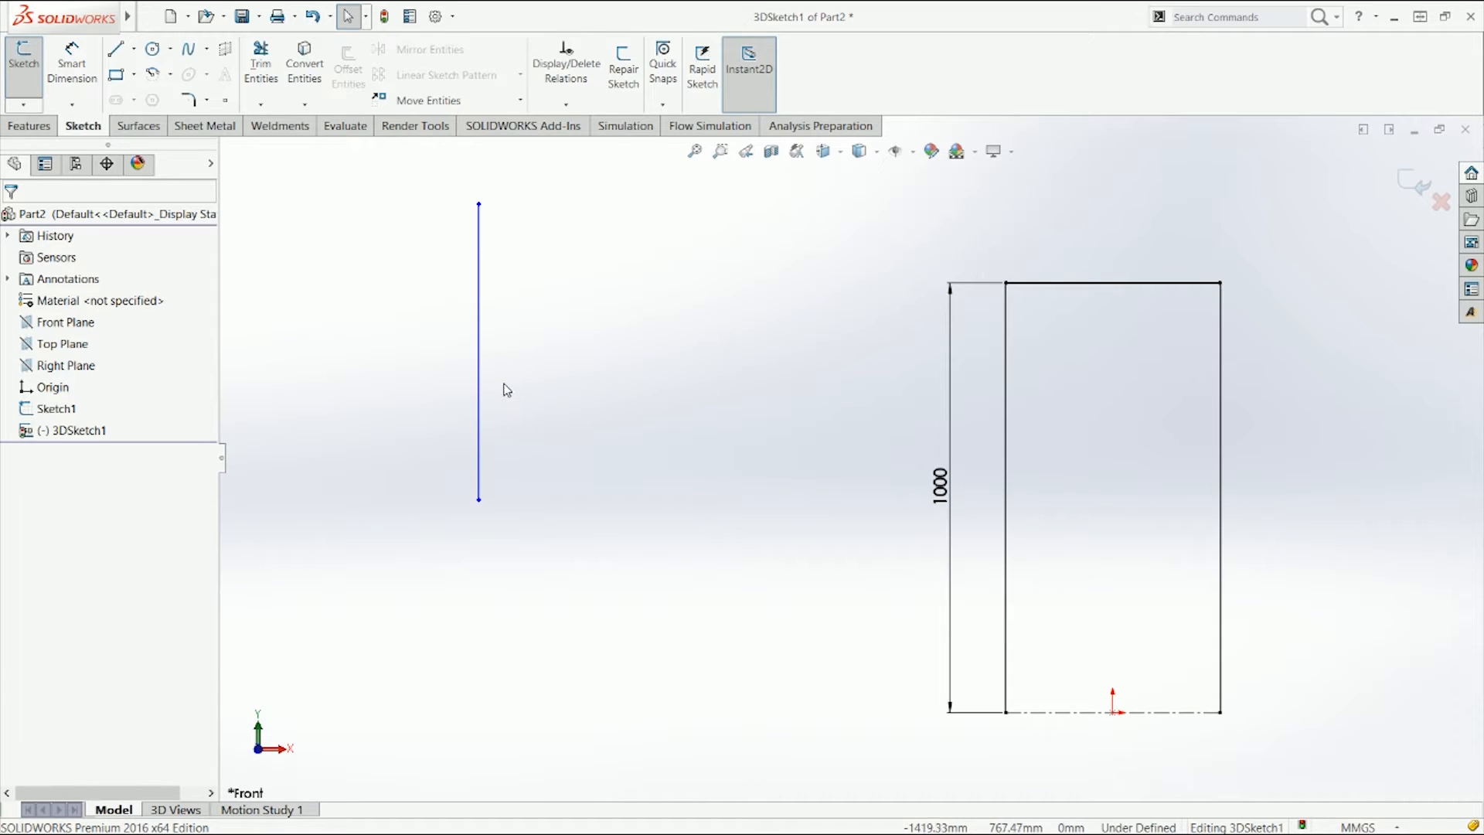
key("ctrl+3")
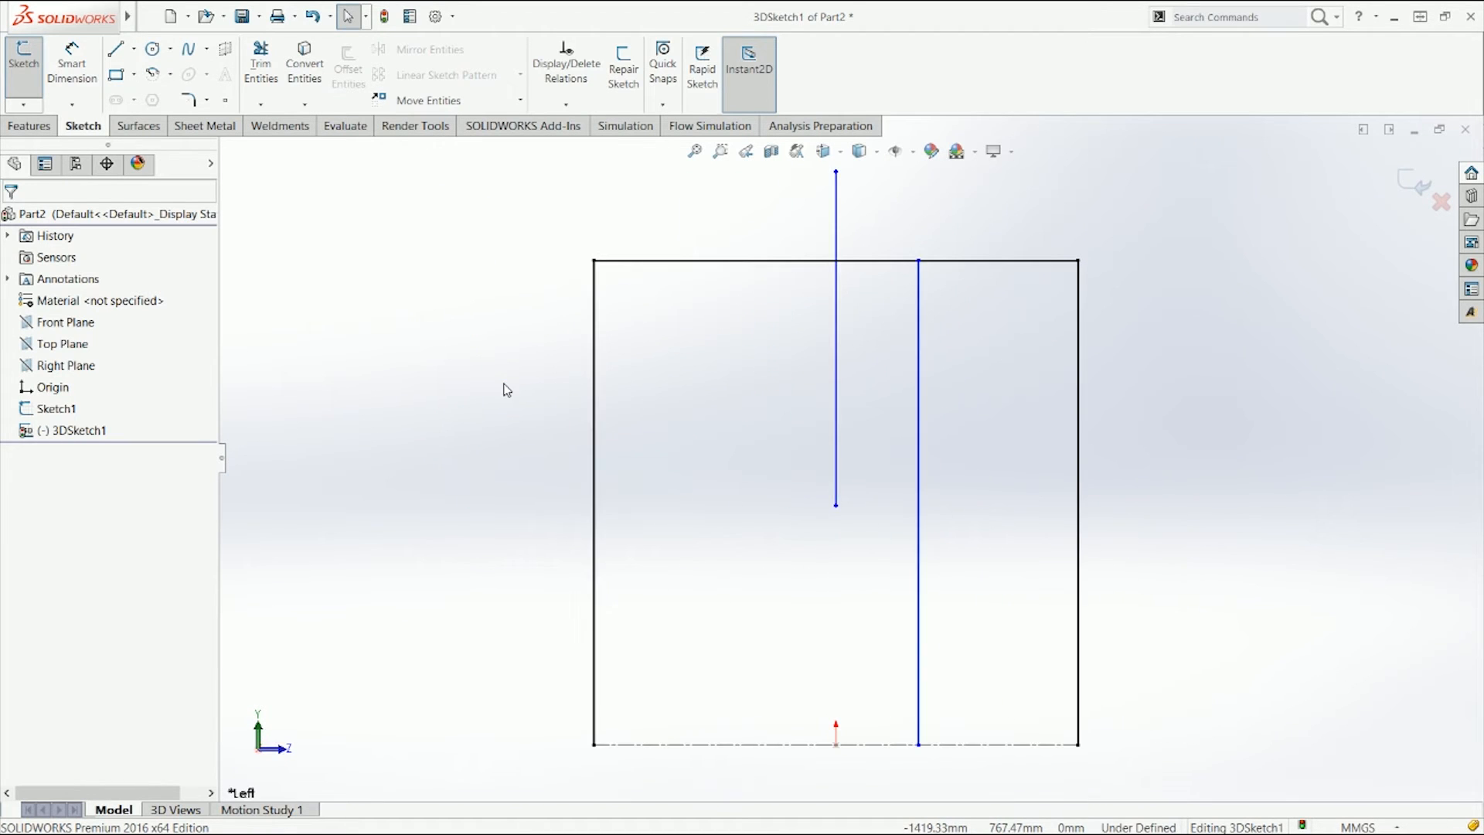
key("ctrl+6")
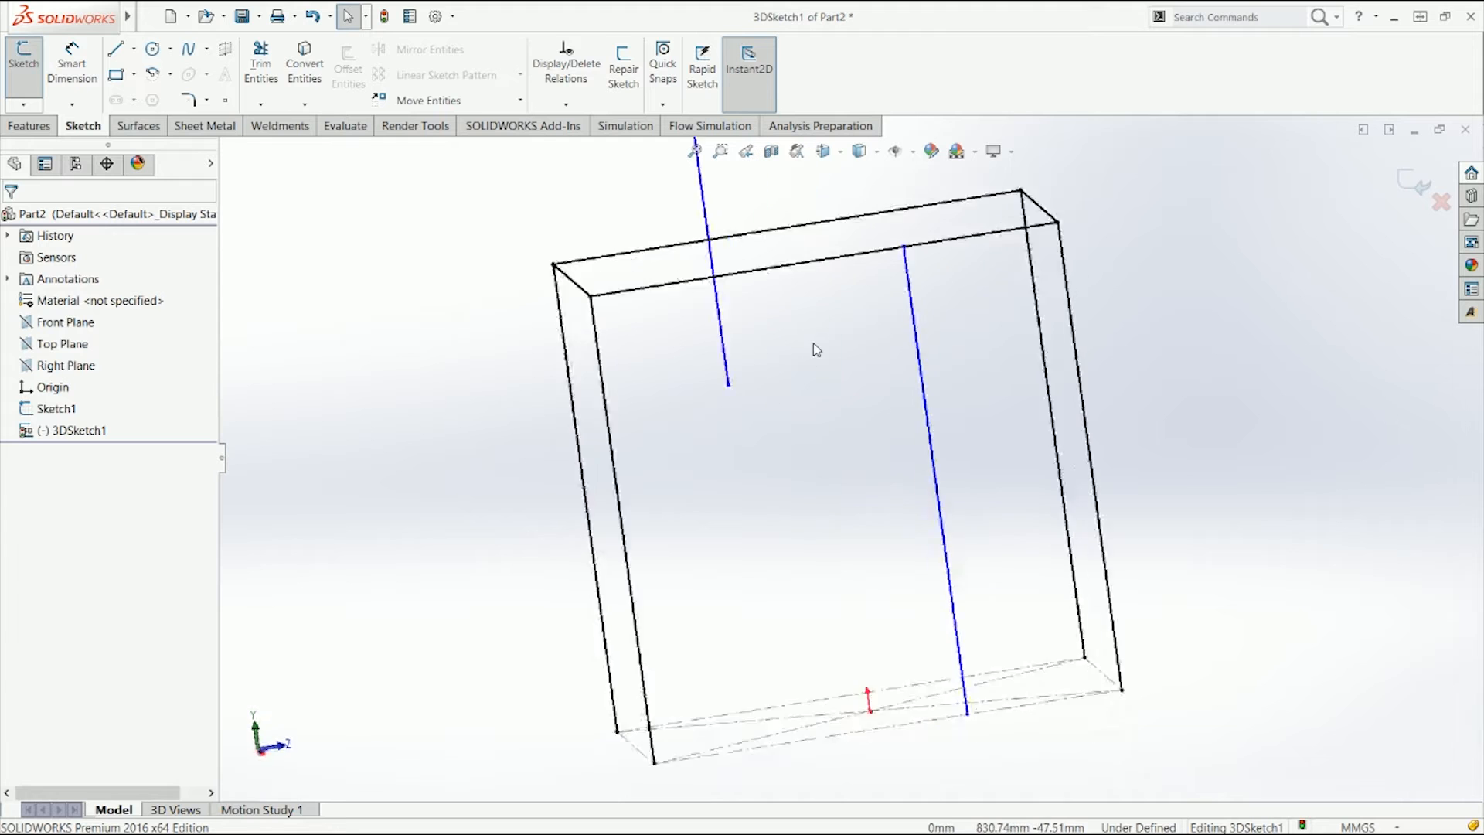
key("ctrl+7")
left_click(694, 322)
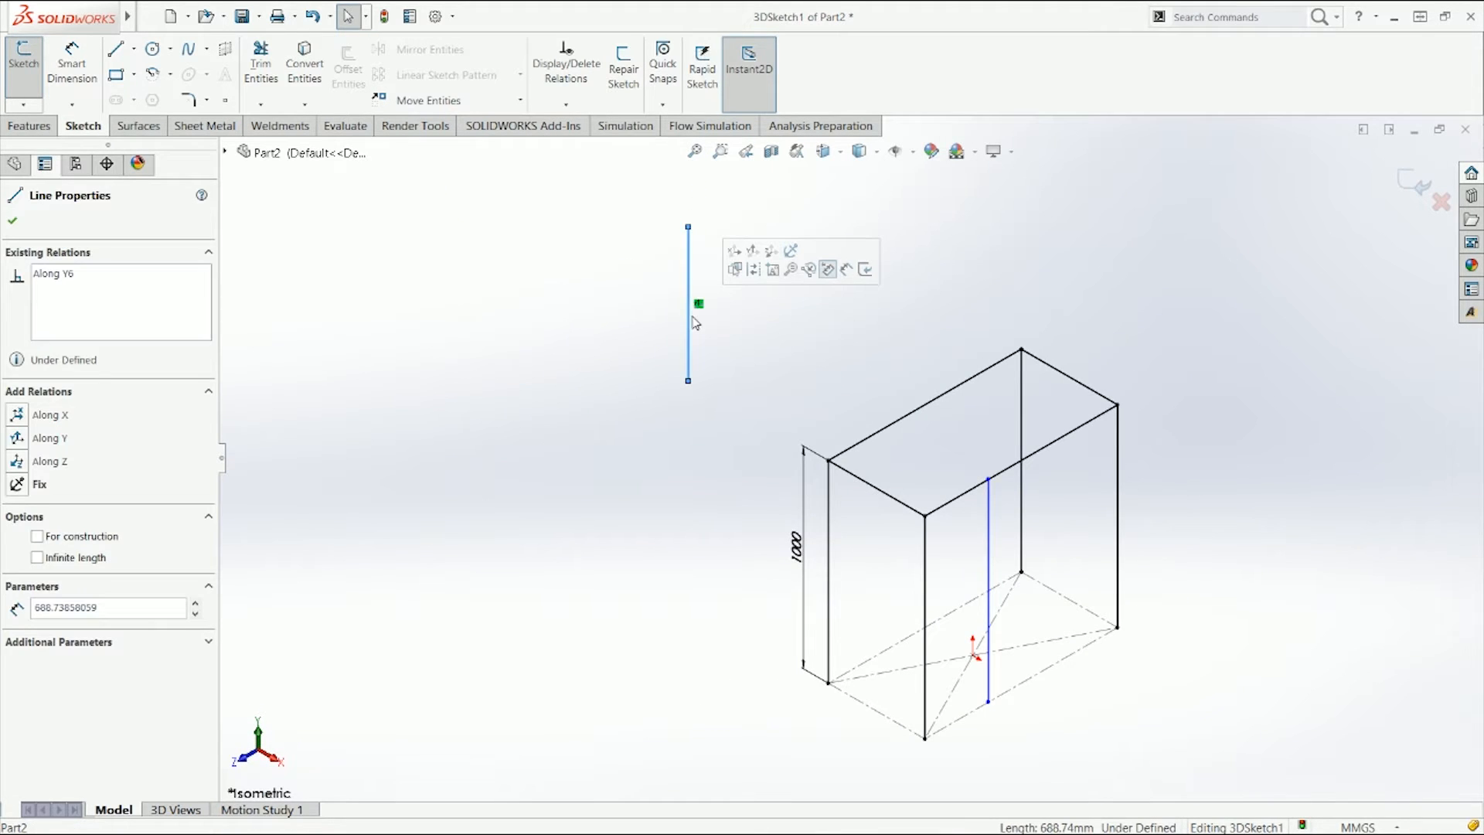
key("Delete")
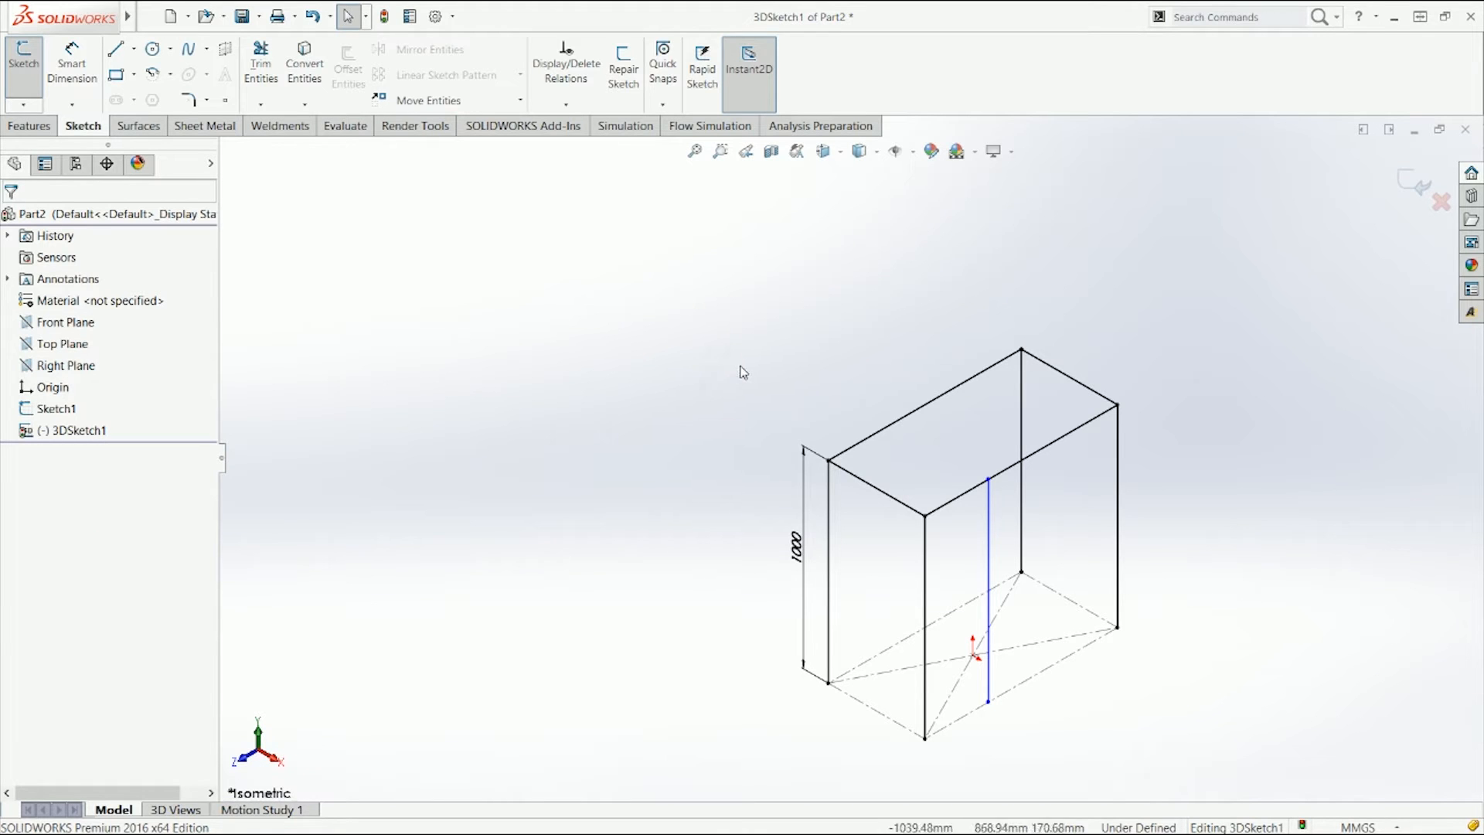
Step: Draw a second vertical 1000 mm line between the same front long edges, nearer the right end
left_click(116, 48)
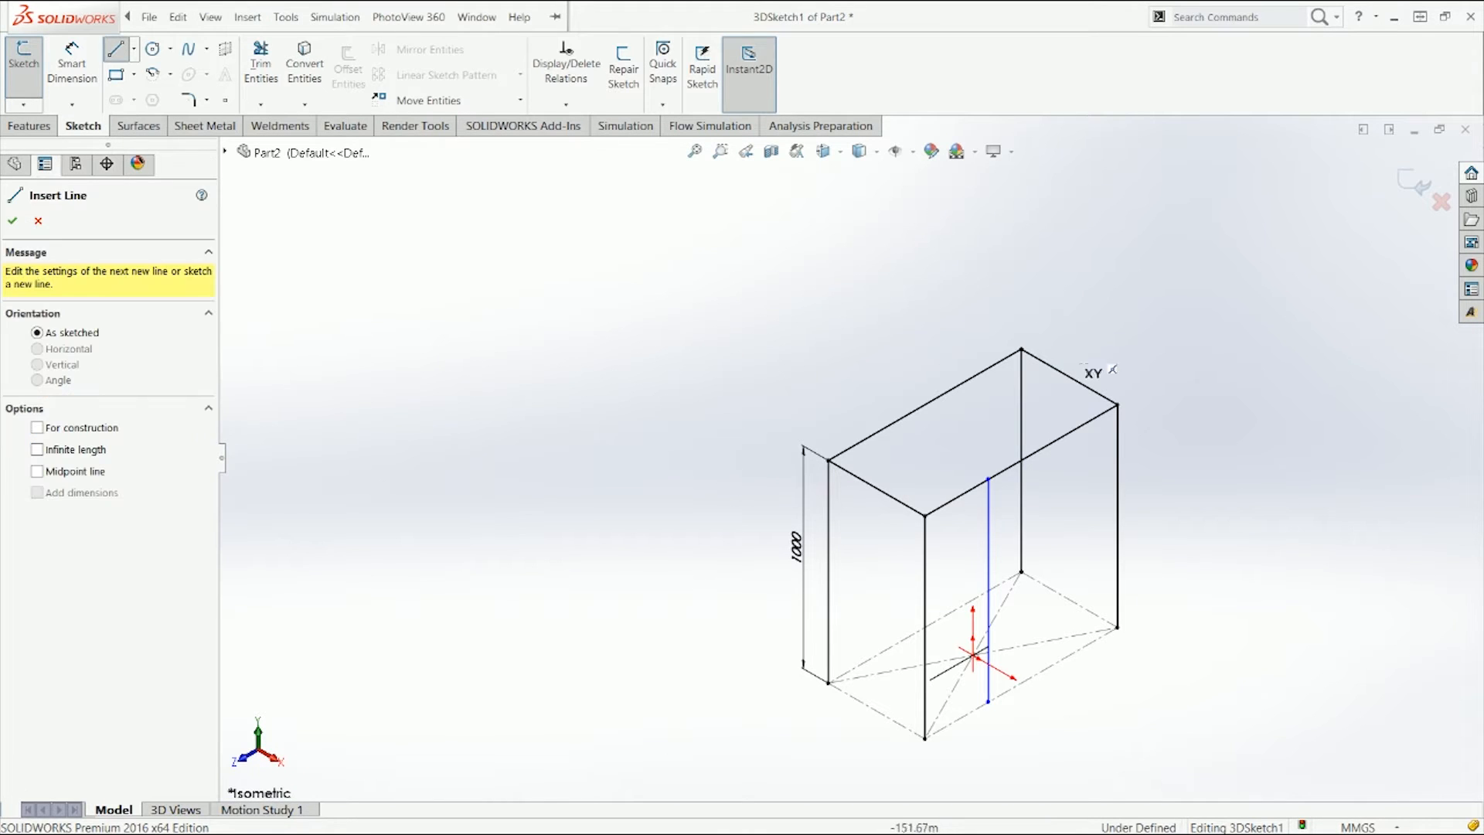
left_click(1042, 447)
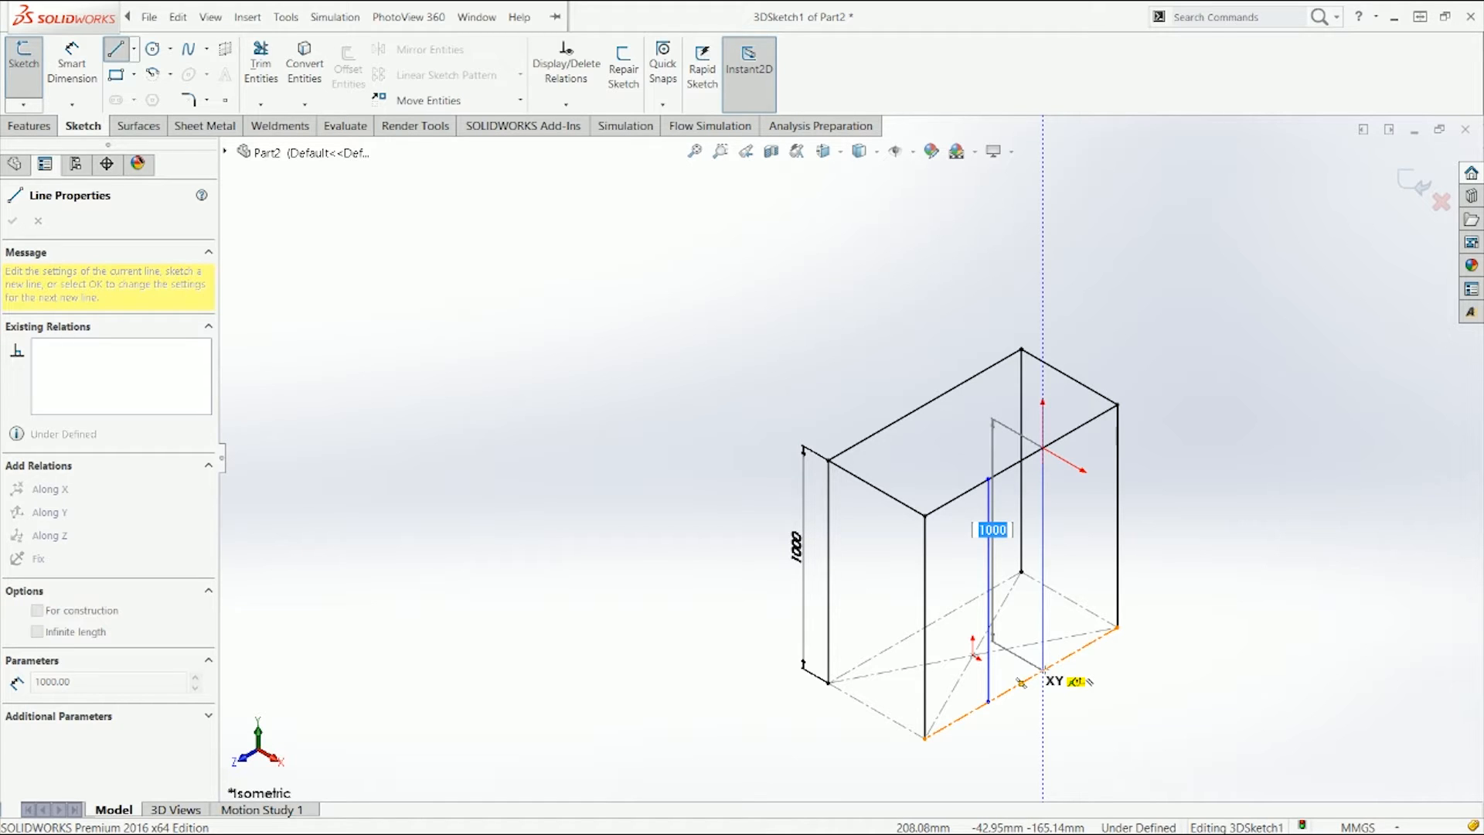
key("Return")
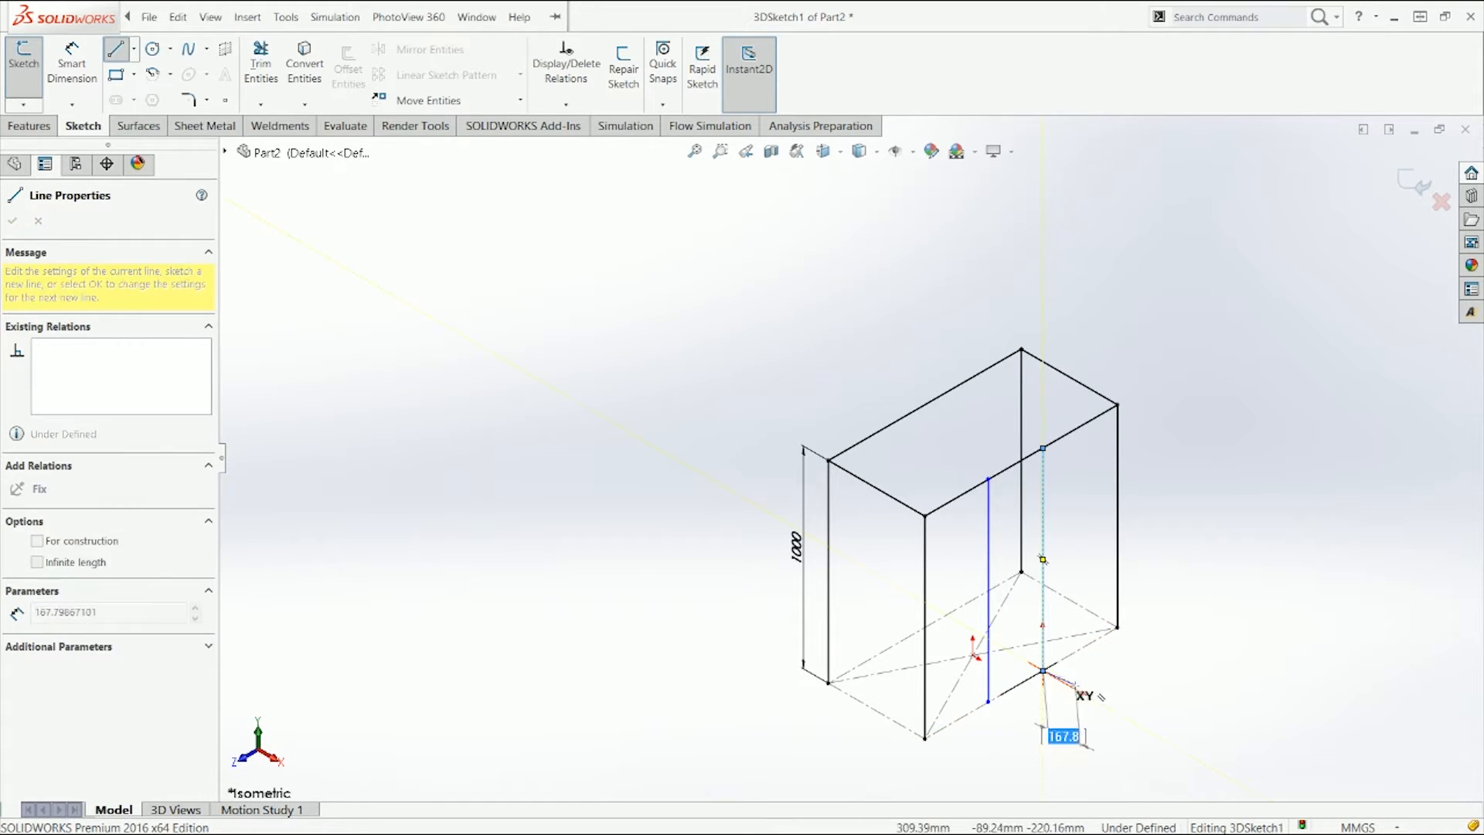
key("Escape")
Step: Draw a line about 1273 mm long outward from the first middle line, then delete it
key("l")
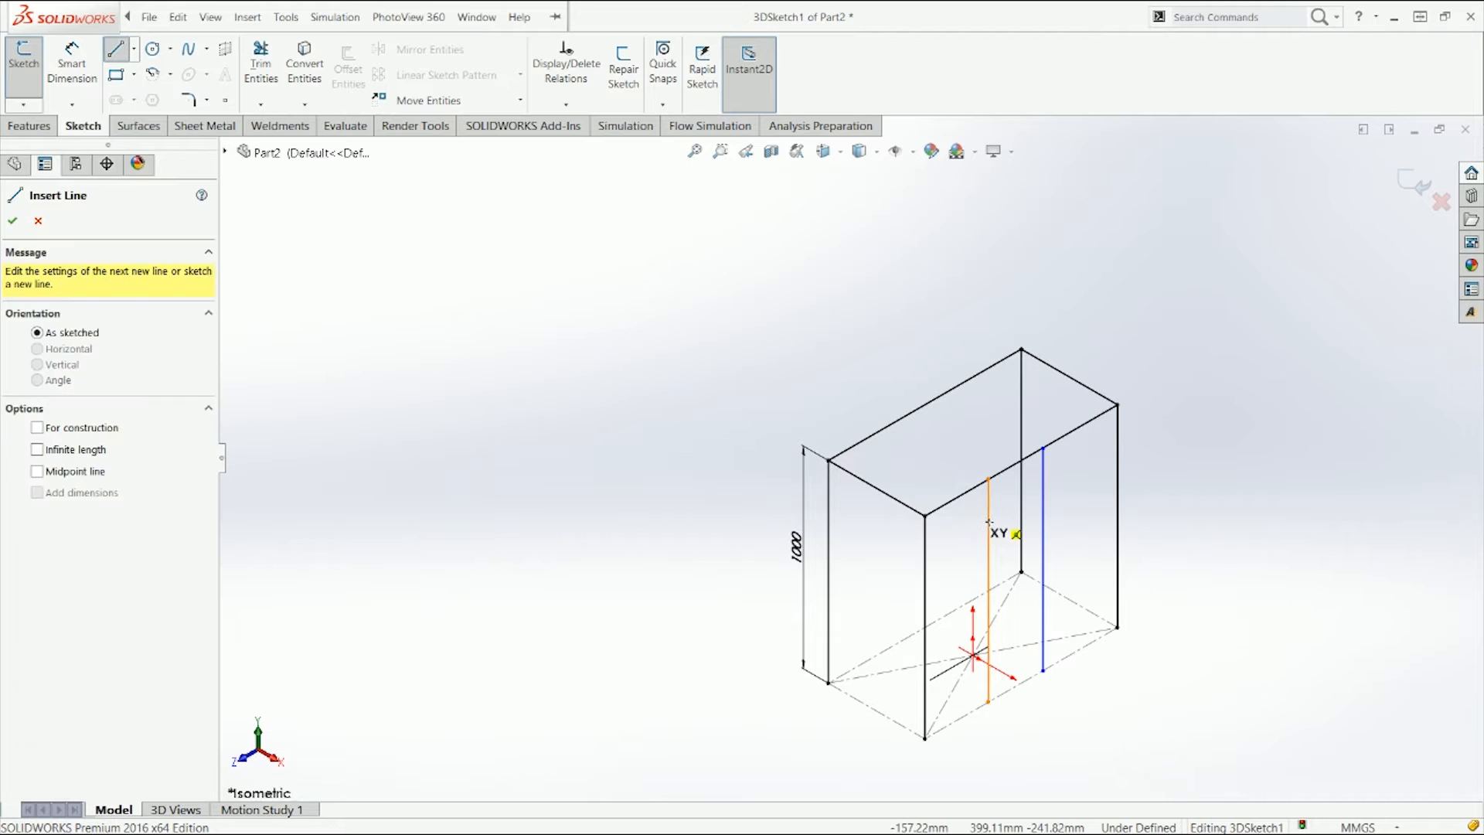
left_click(989, 523)
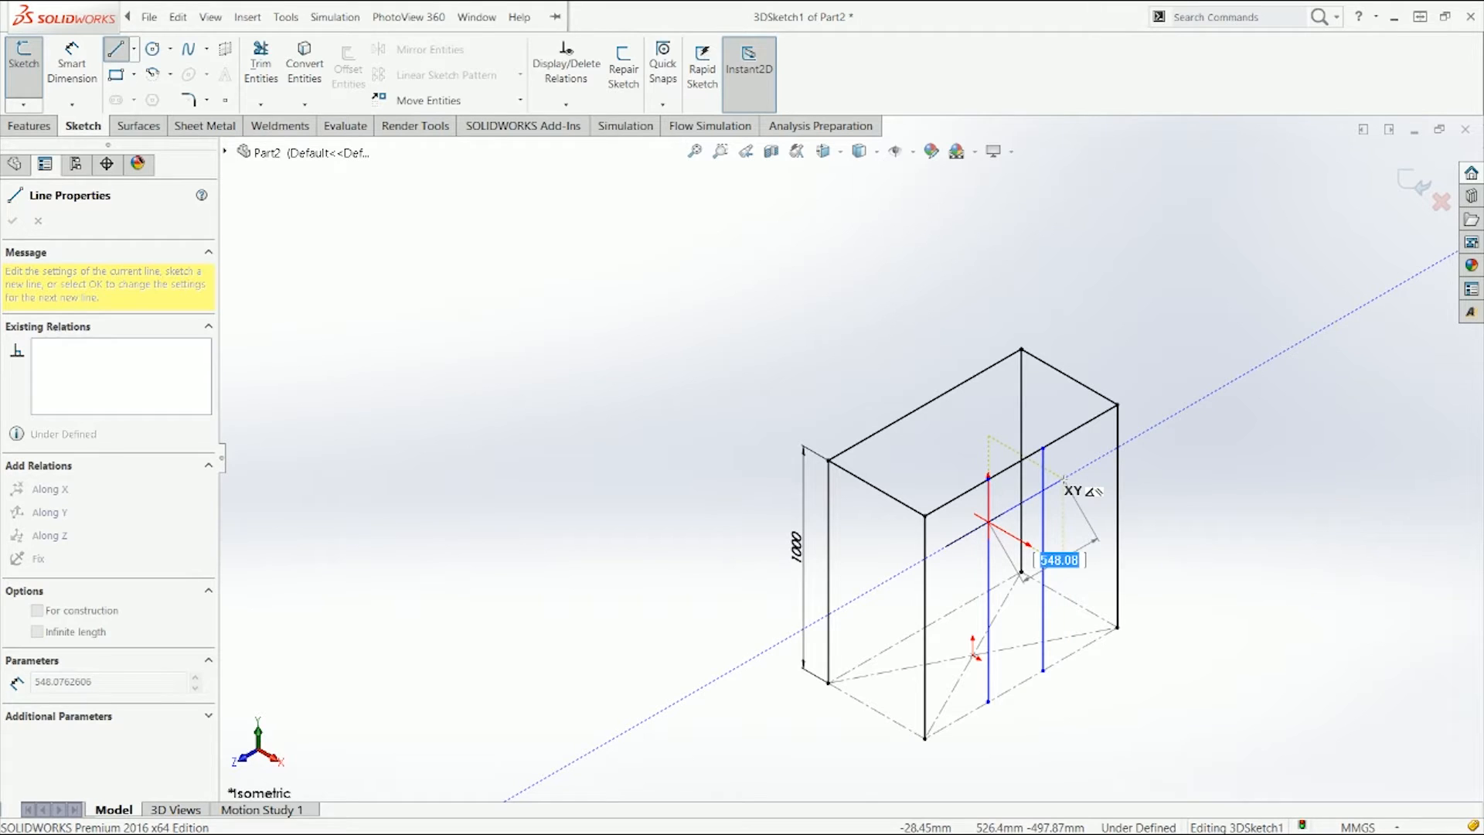
left_click(1162, 423)
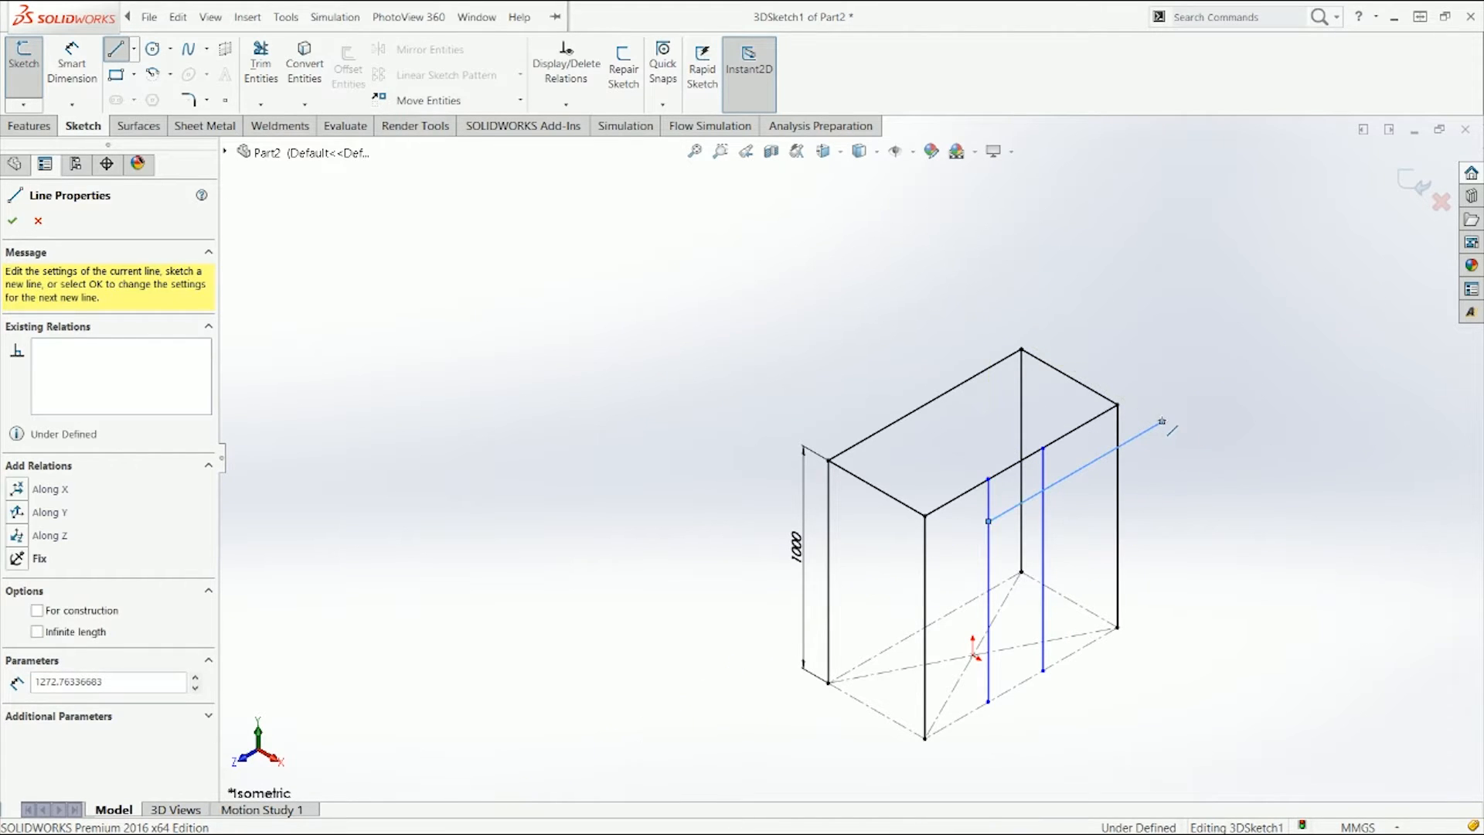
key("Escape")
mouse_move(1183, 473)
middle_mouse_down()
mouse_move(1163, 402)
mouse_move(1124, 361)
mouse_move(1004, 446)
mouse_move(1117, 386)
mouse_move(1176, 394)
mouse_move(1071, 377)
mouse_move(1028, 390)
mouse_move(990, 429)
middle_mouse_up()
key("ctrl+7")
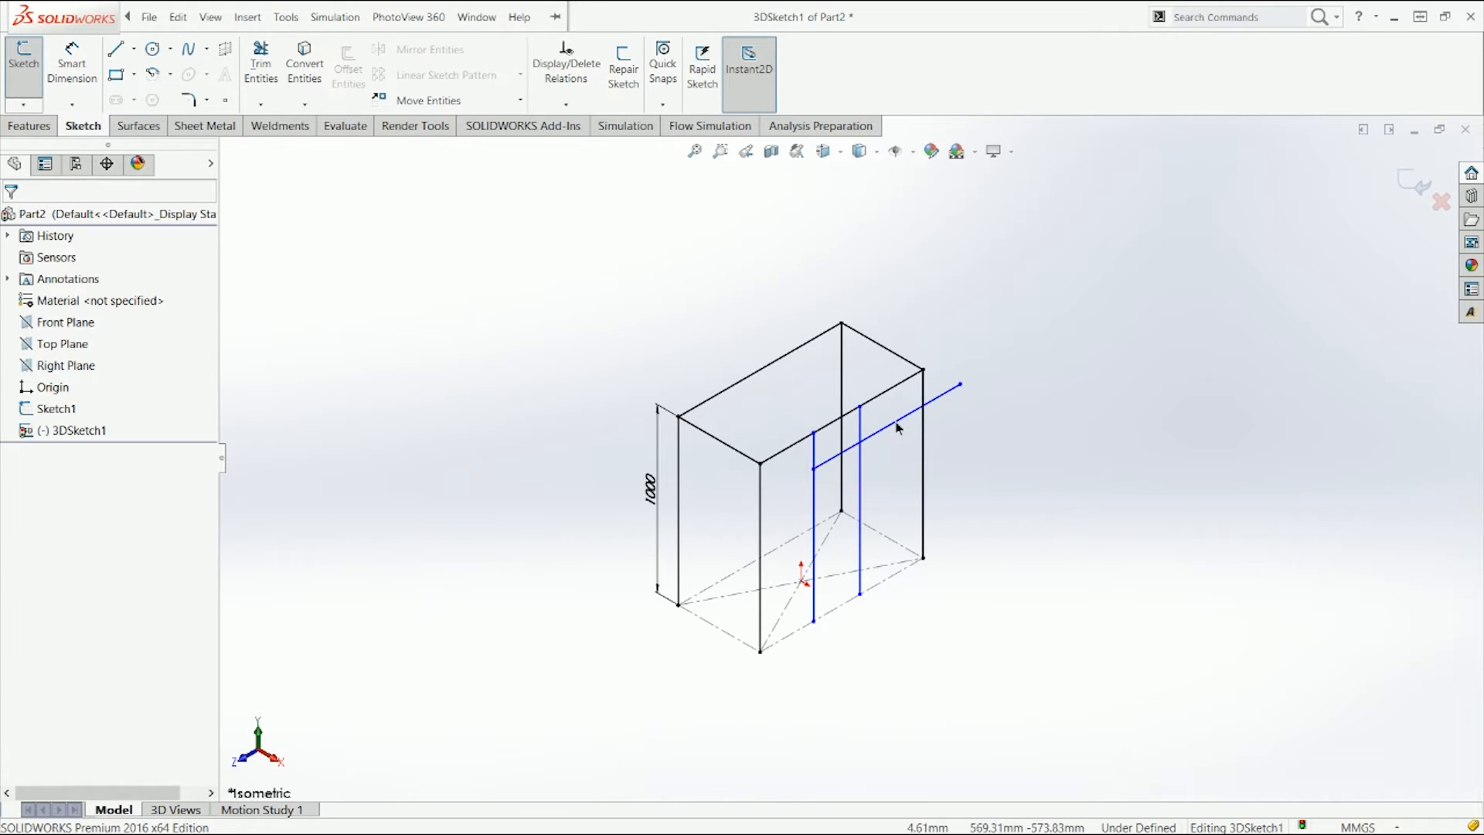
left_click(897, 427)
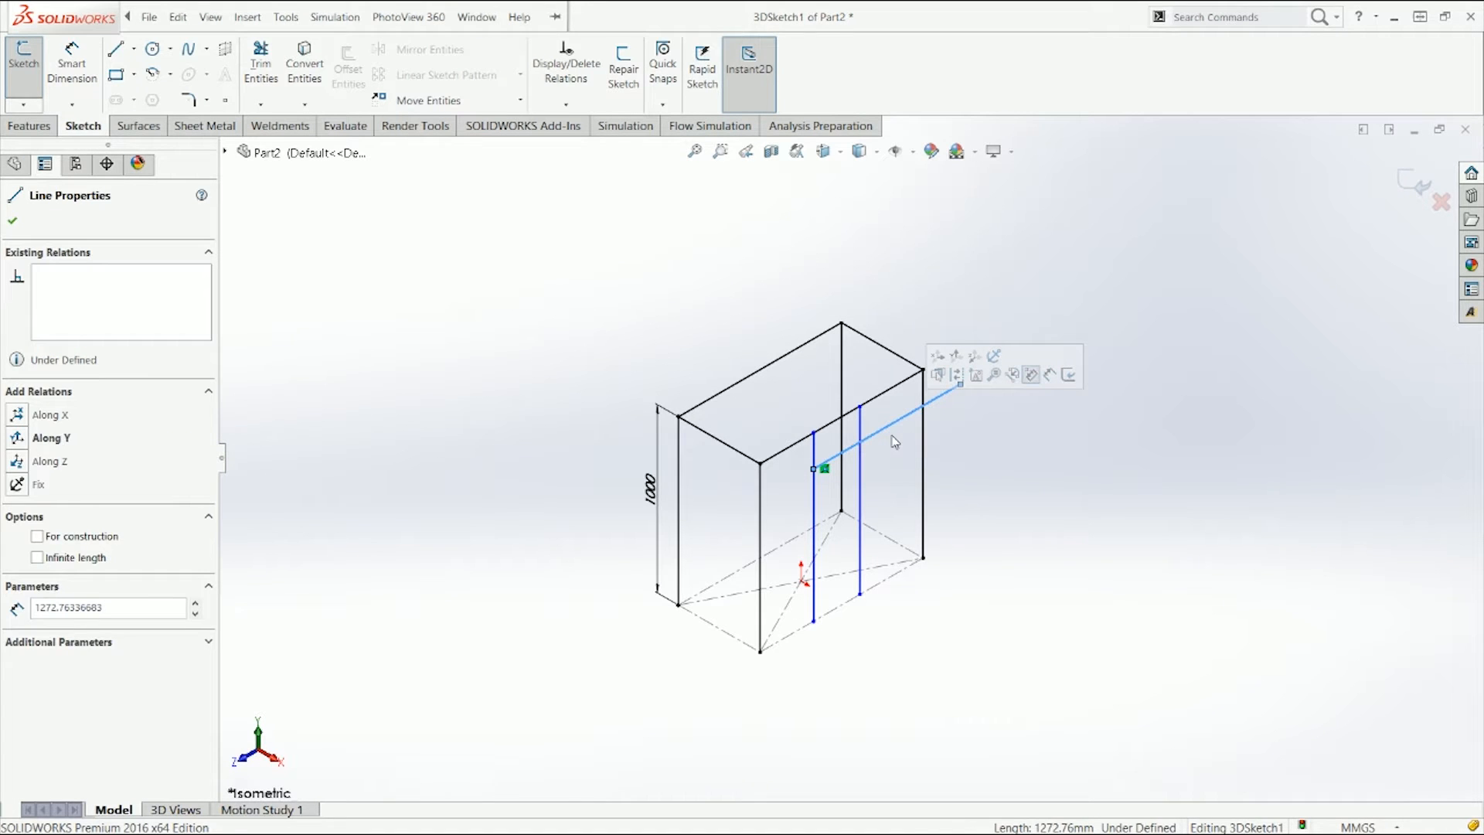
key("Delete")
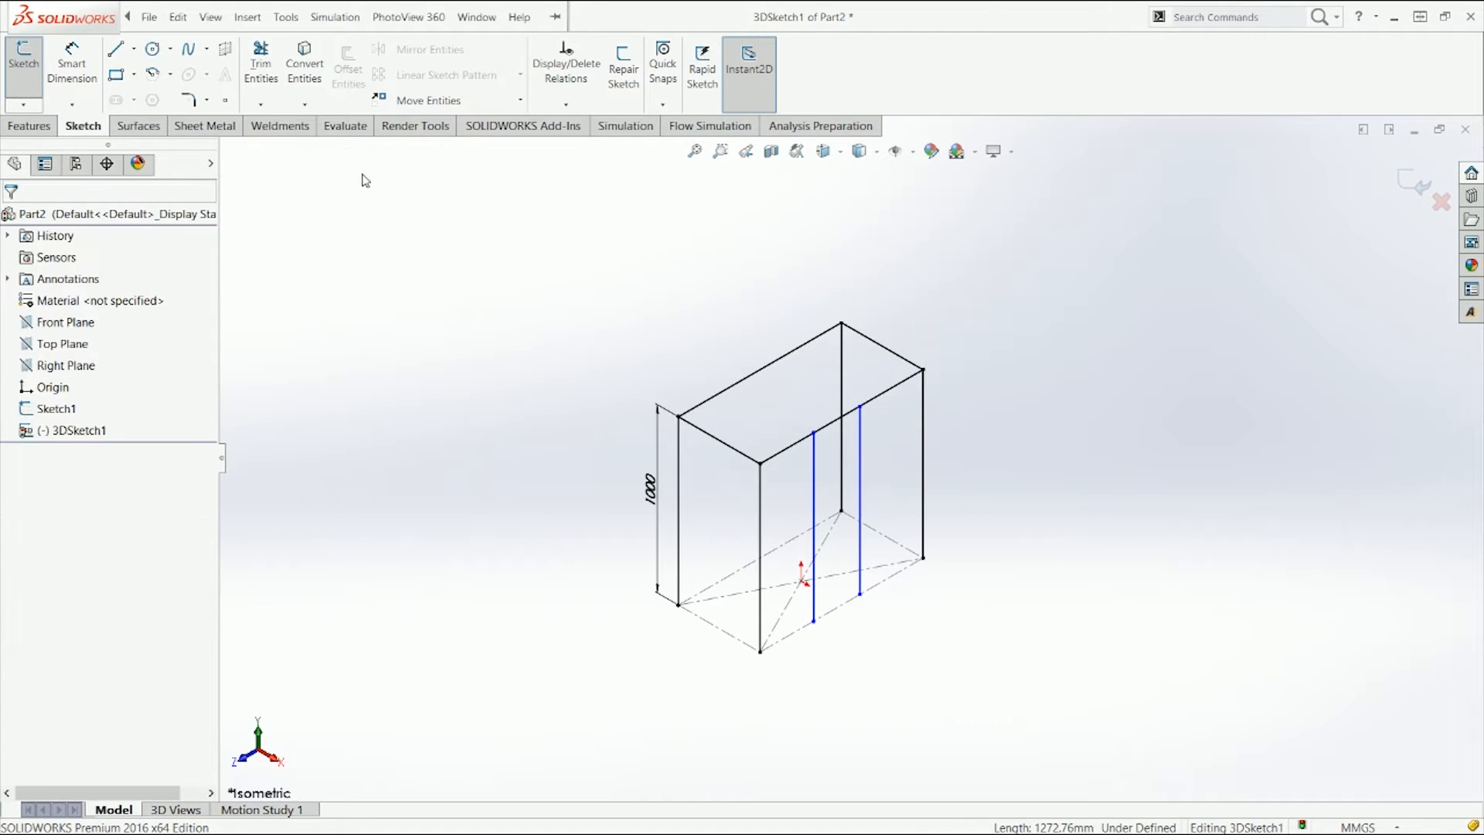
Step: Draw a horizontal line along Z about 283 mm long connecting the two middle vertical lines
left_click(115, 51)
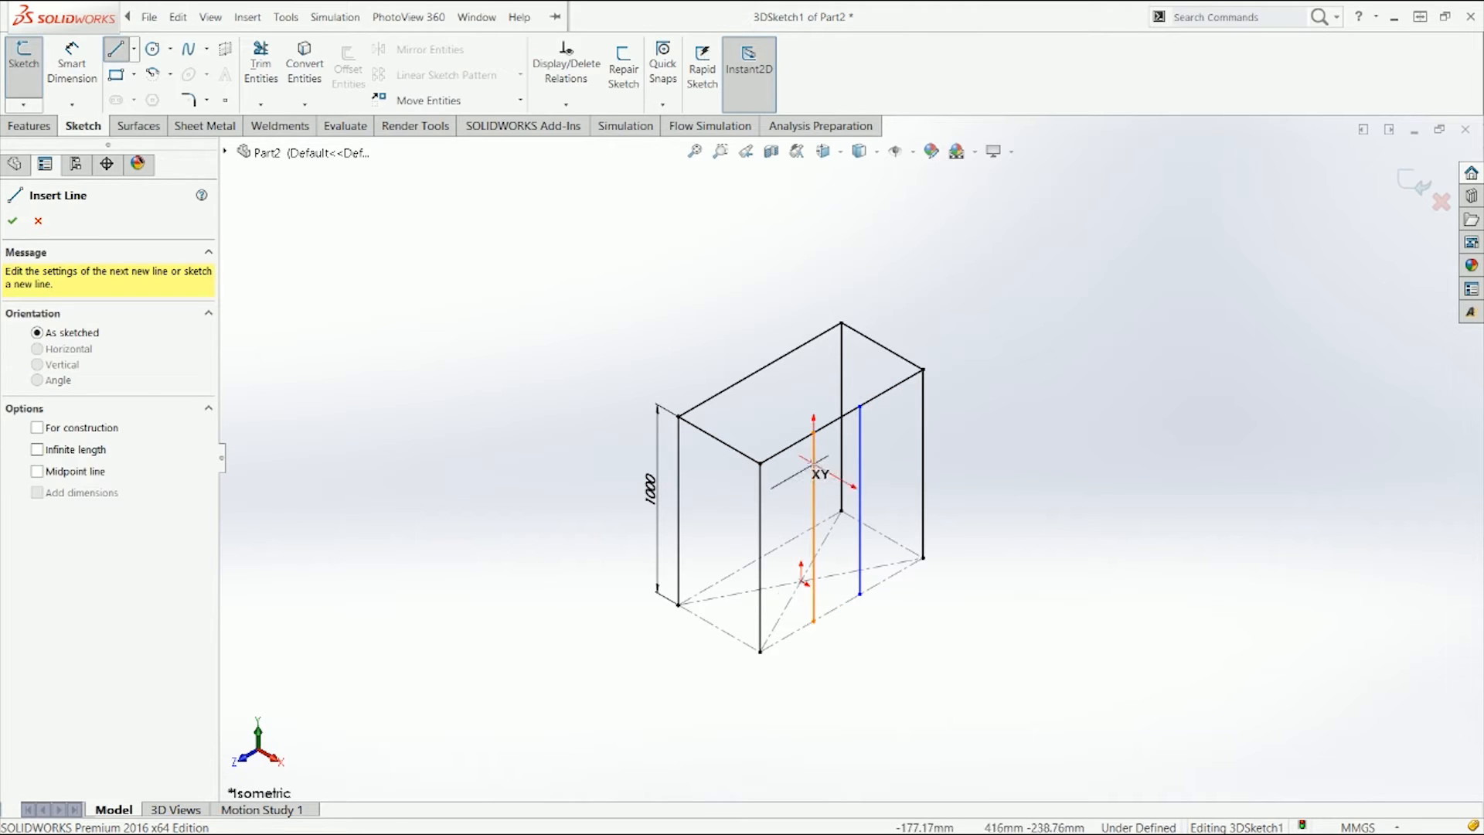
left_click(814, 463)
key("Tab")
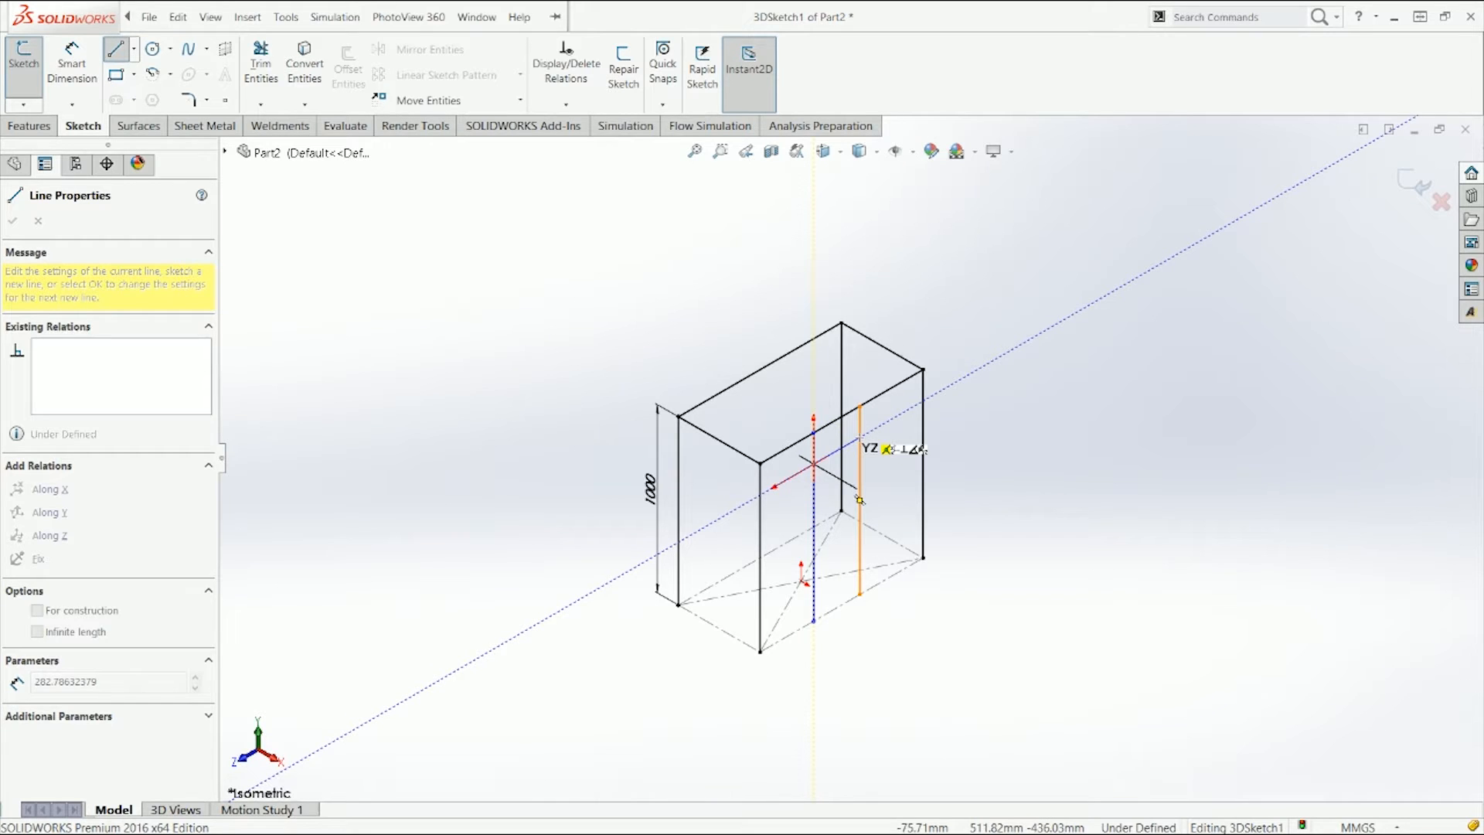
left_click(859, 500)
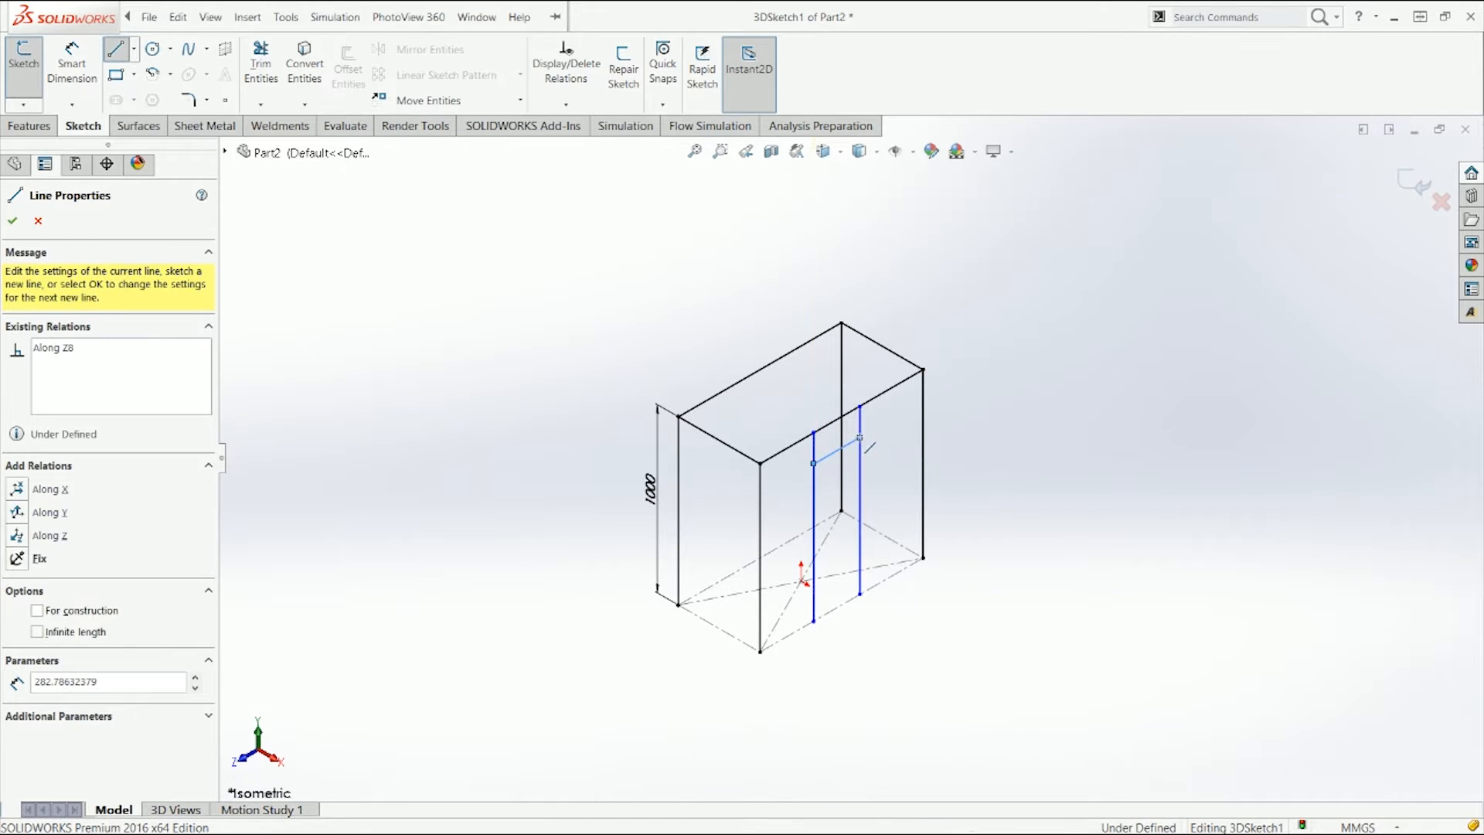
Step: Draw another horizontal line along Z connecting the two middle vertical lines, lower down
key("Escape")
mouse_move(869, 450)
middle_mouse_down()
mouse_move(741, 393)
mouse_move(862, 428)
middle_mouse_up()
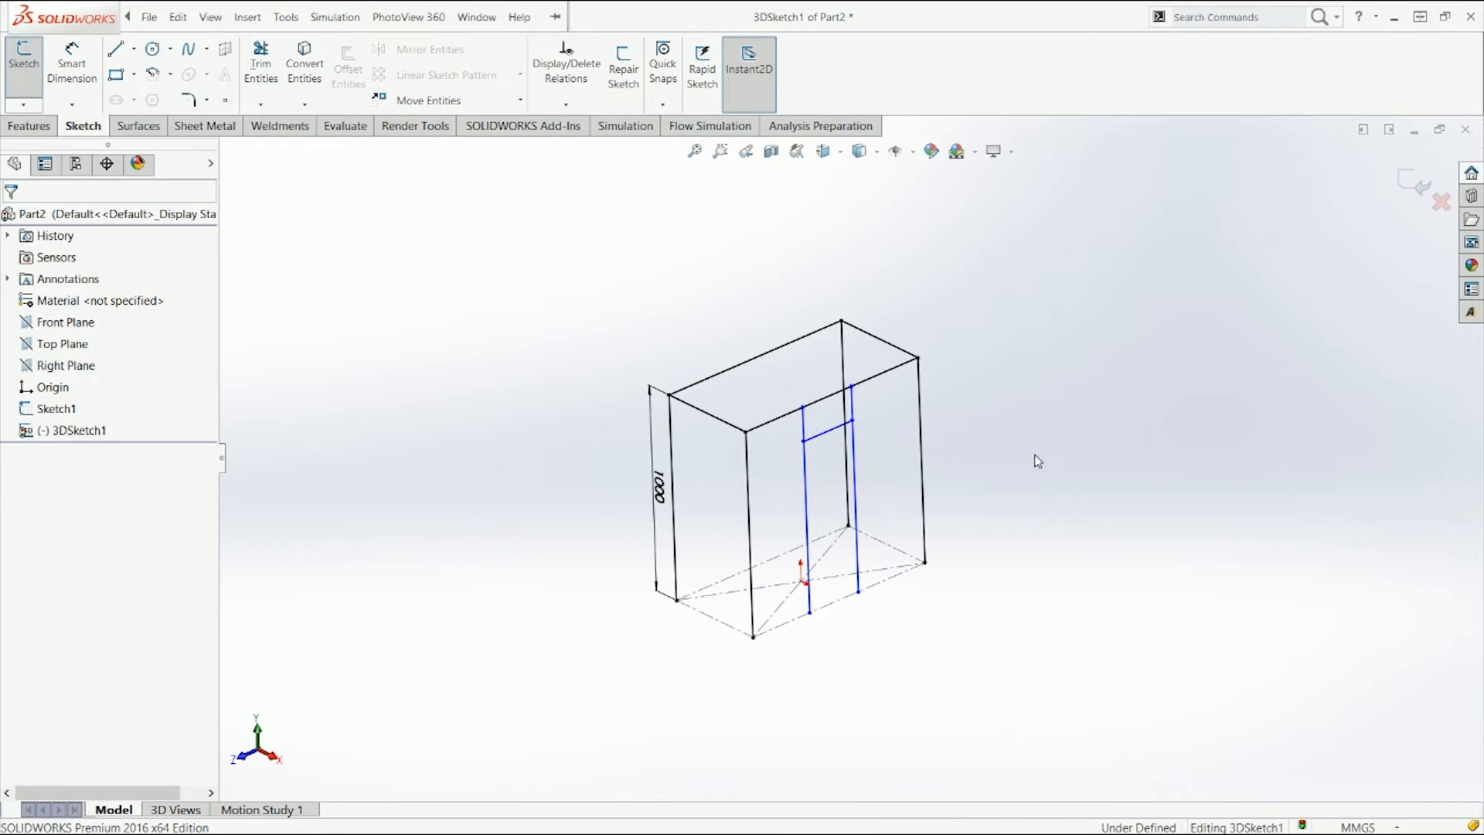
left_click(116, 49)
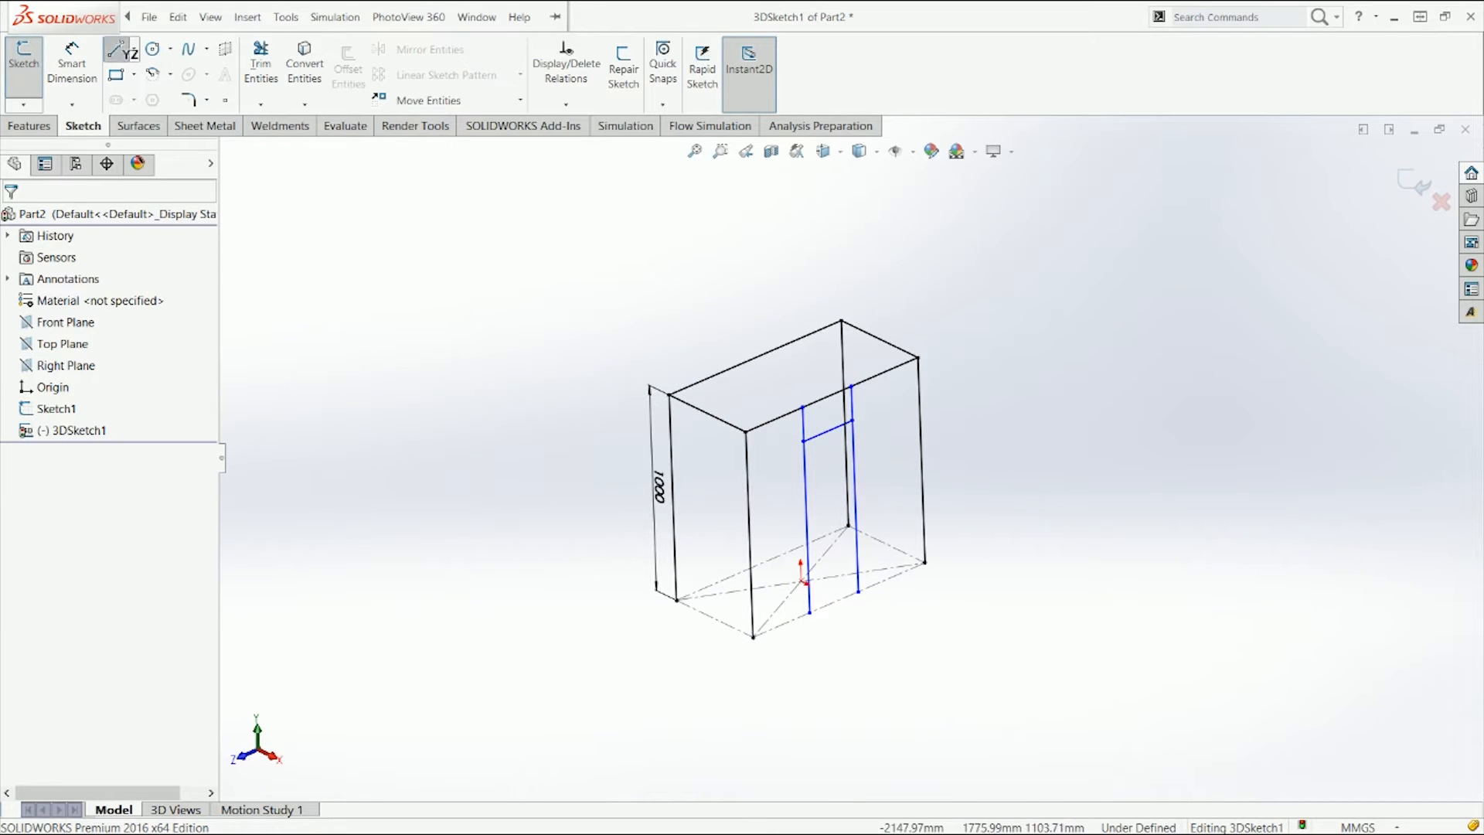
left_click(806, 504)
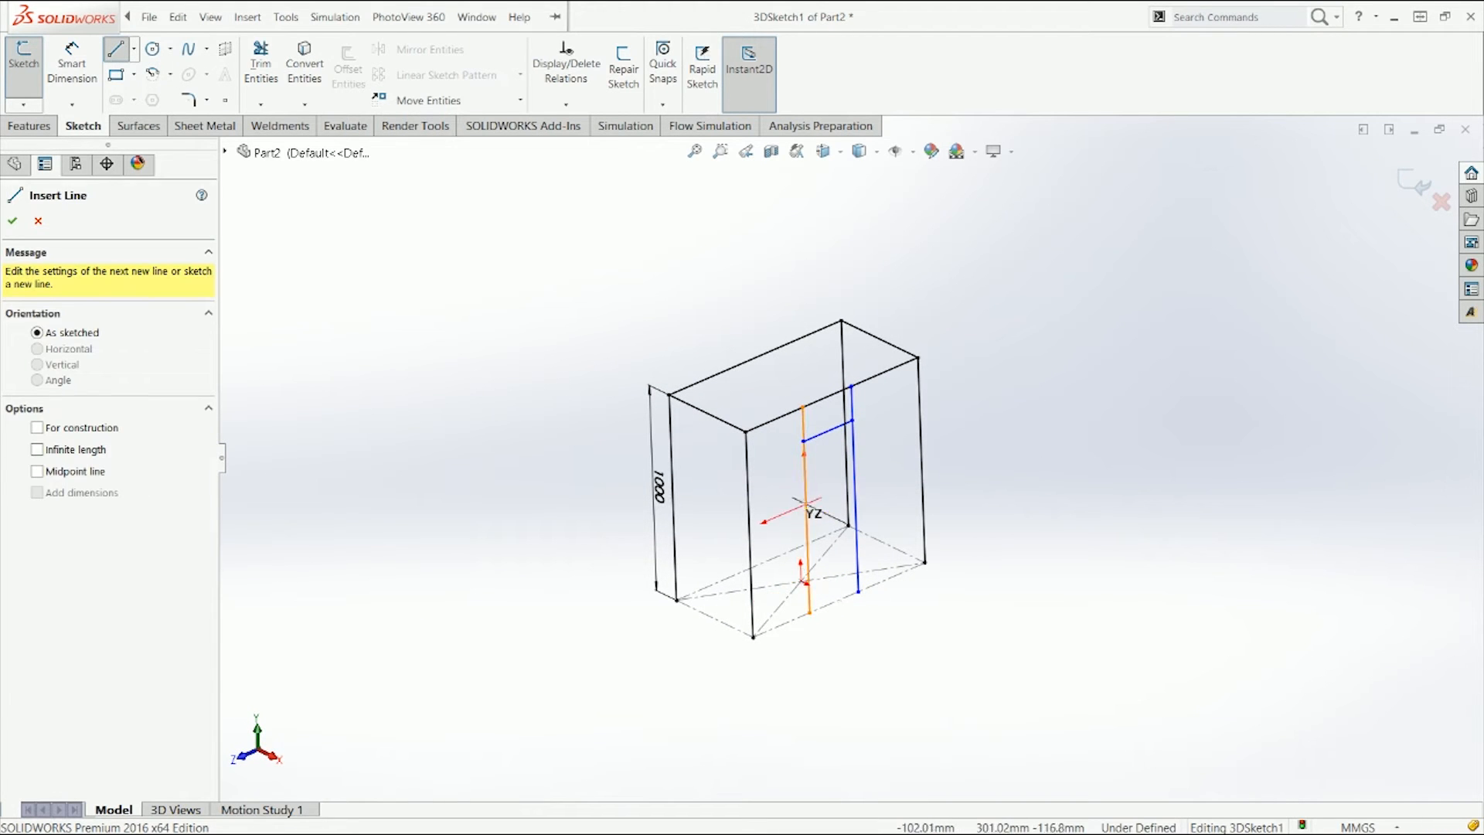
left_click(854, 483)
key("Escape")
Step: Draw two more horizontal lines along Z between the two middle vertical lines, further down
left_click(116, 49)
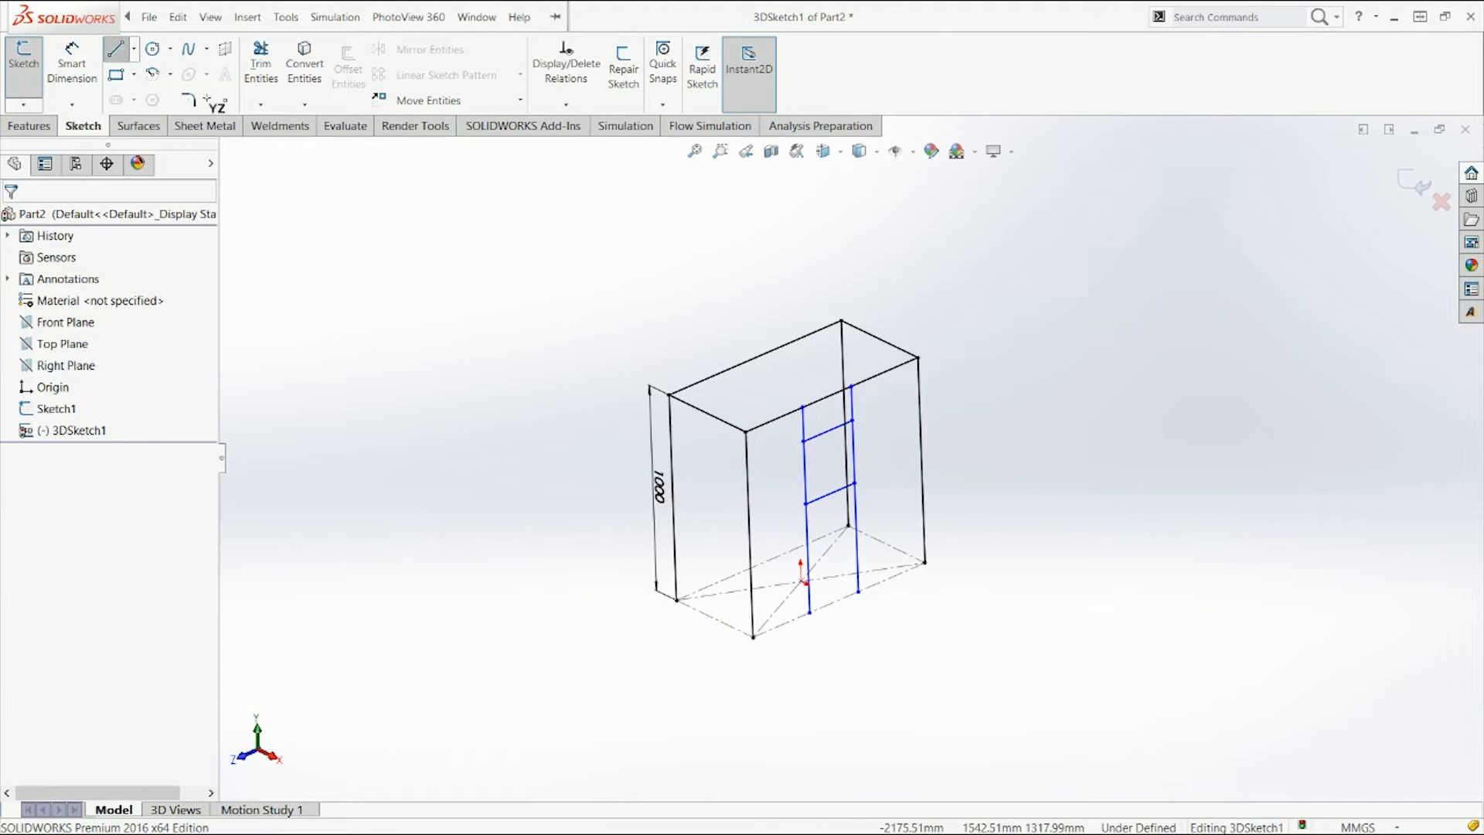
left_click(808, 532)
left_click(856, 511)
key("Escape")
key("l")
middle_click_drag(858, 551, 869, 494)
left_click(819, 533)
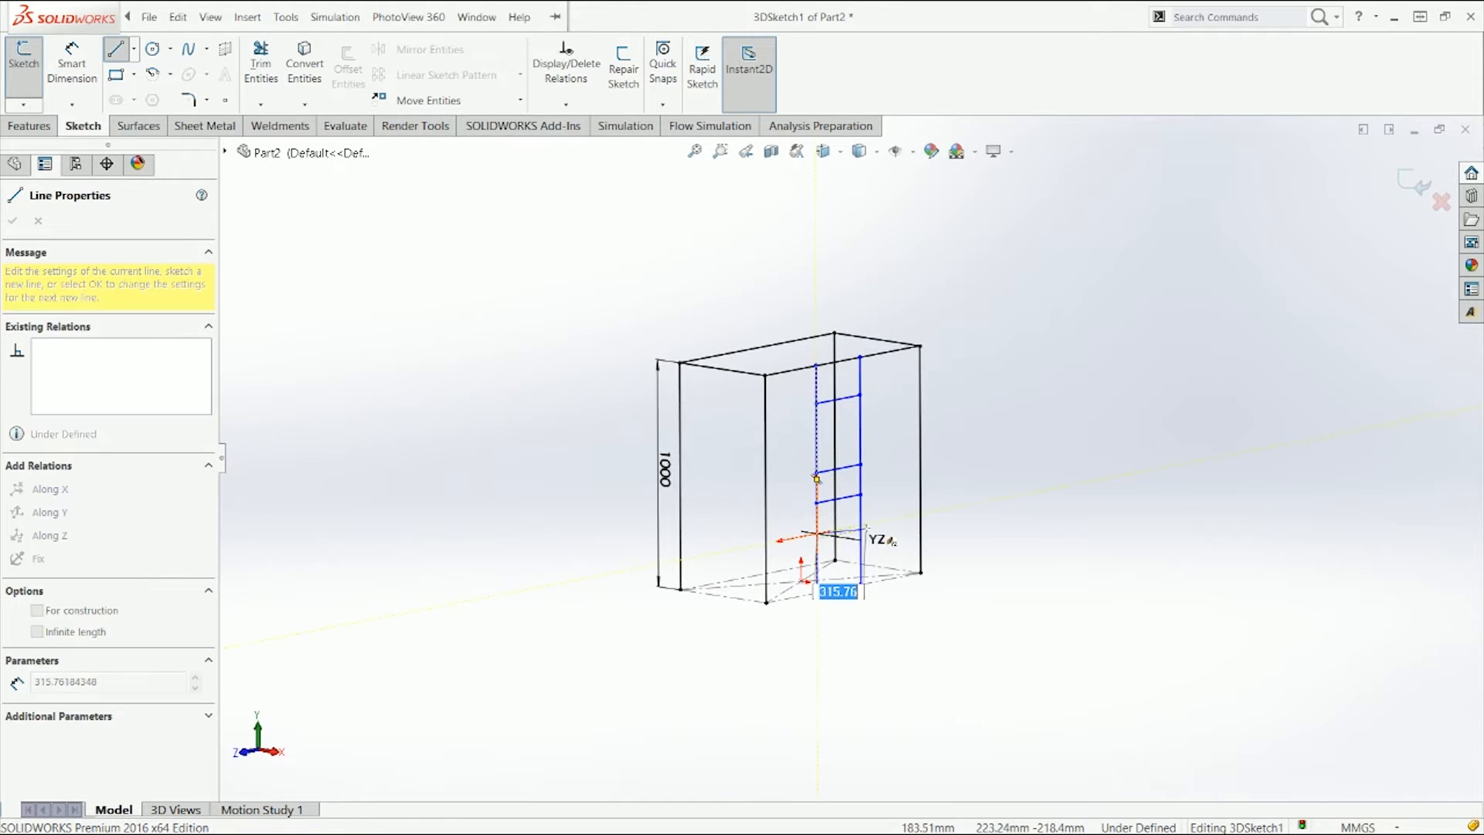
left_click(860, 468)
key("Escape")
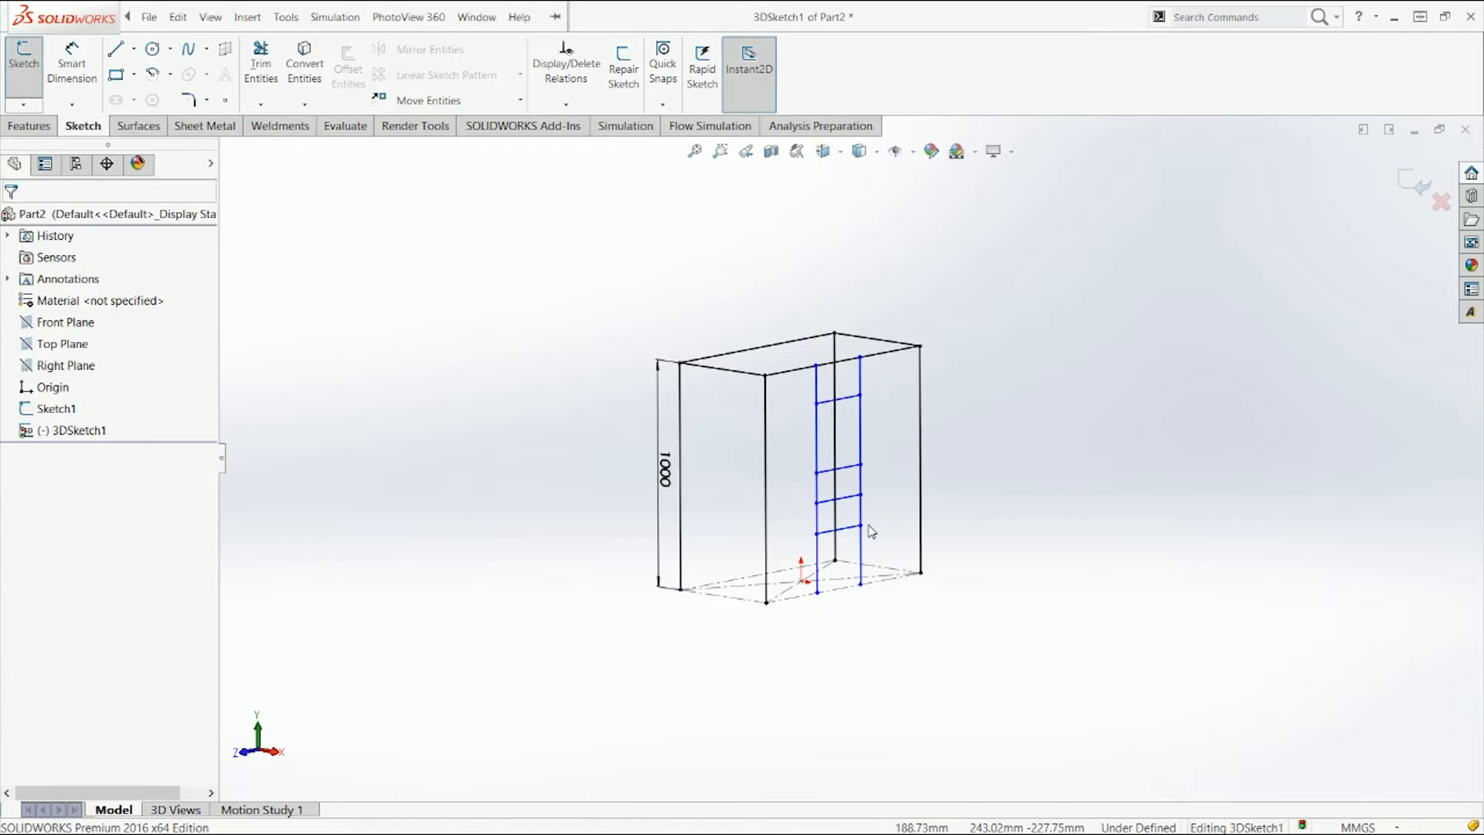
Step: Dimension the distance from the left front vertical edge to the first middle vertical line as 300 mm
mouse_move(907, 436)
middle_mouse_down()
mouse_move(879, 484)
mouse_move(880, 503)
mouse_move(902, 504)
middle_mouse_up()
left_click(72, 63)
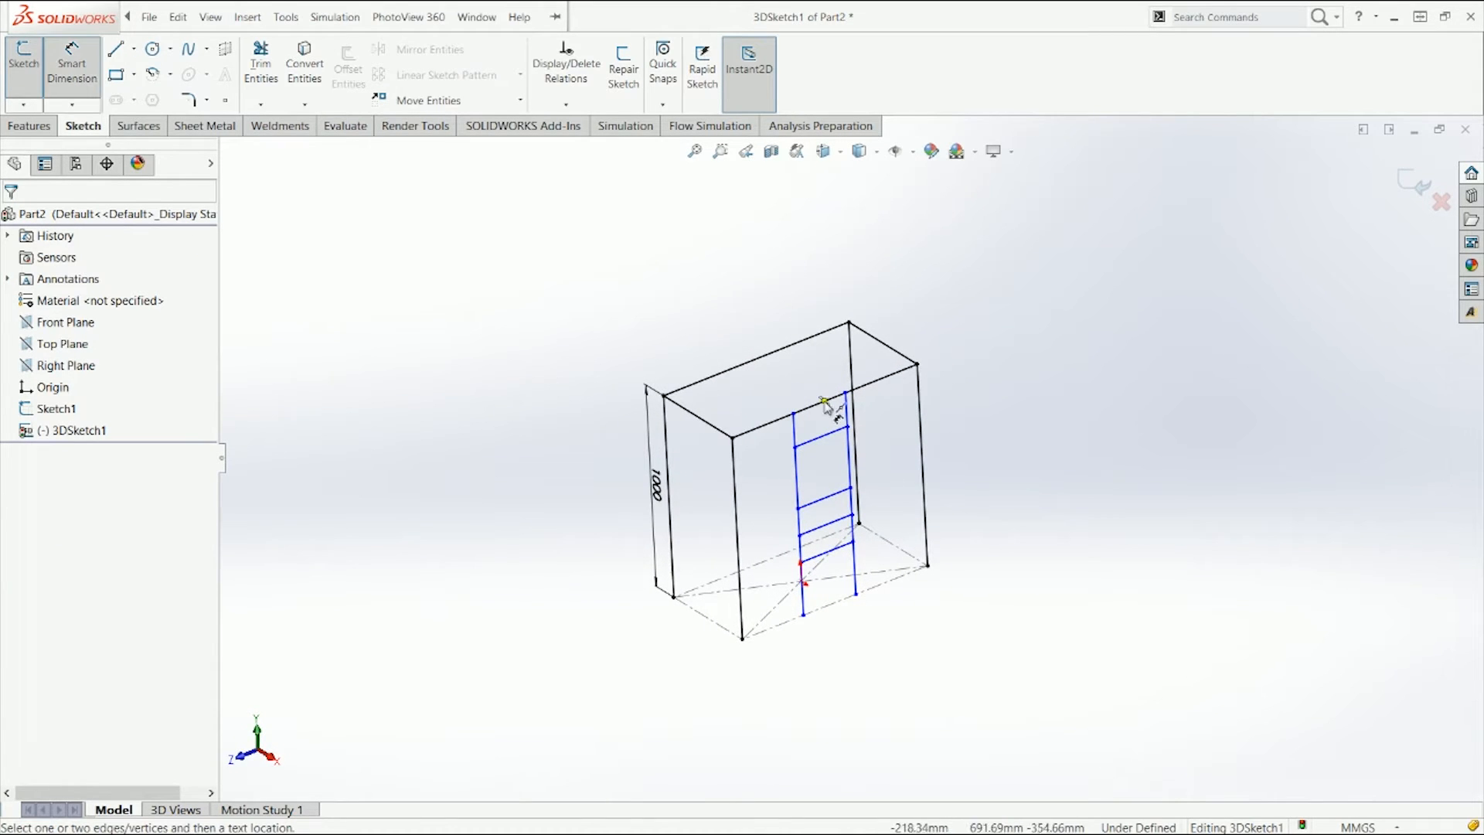
left_click(735, 499)
left_click(796, 483)
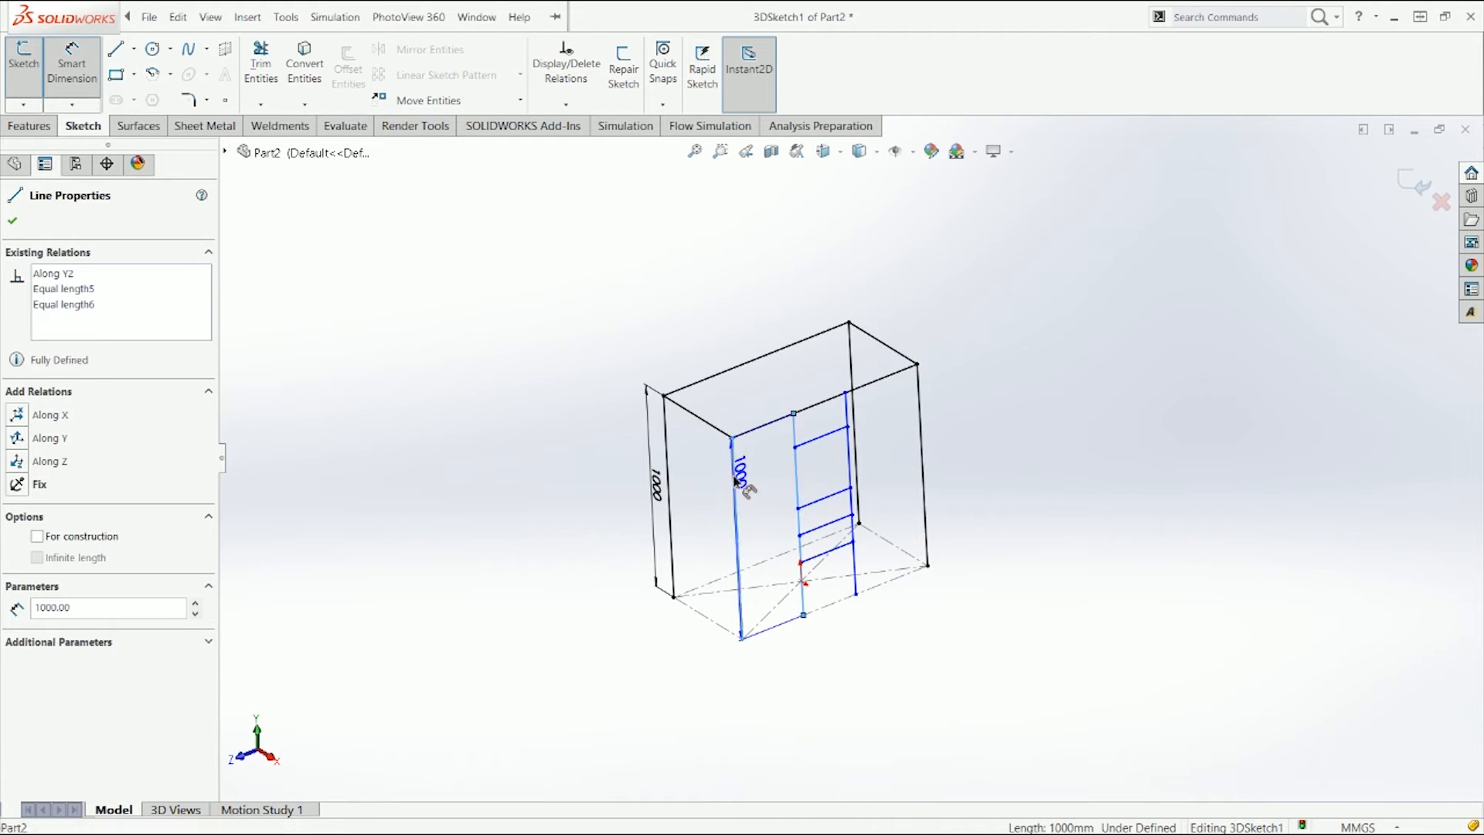
left_click(762, 402)
type("300")
key("Return")
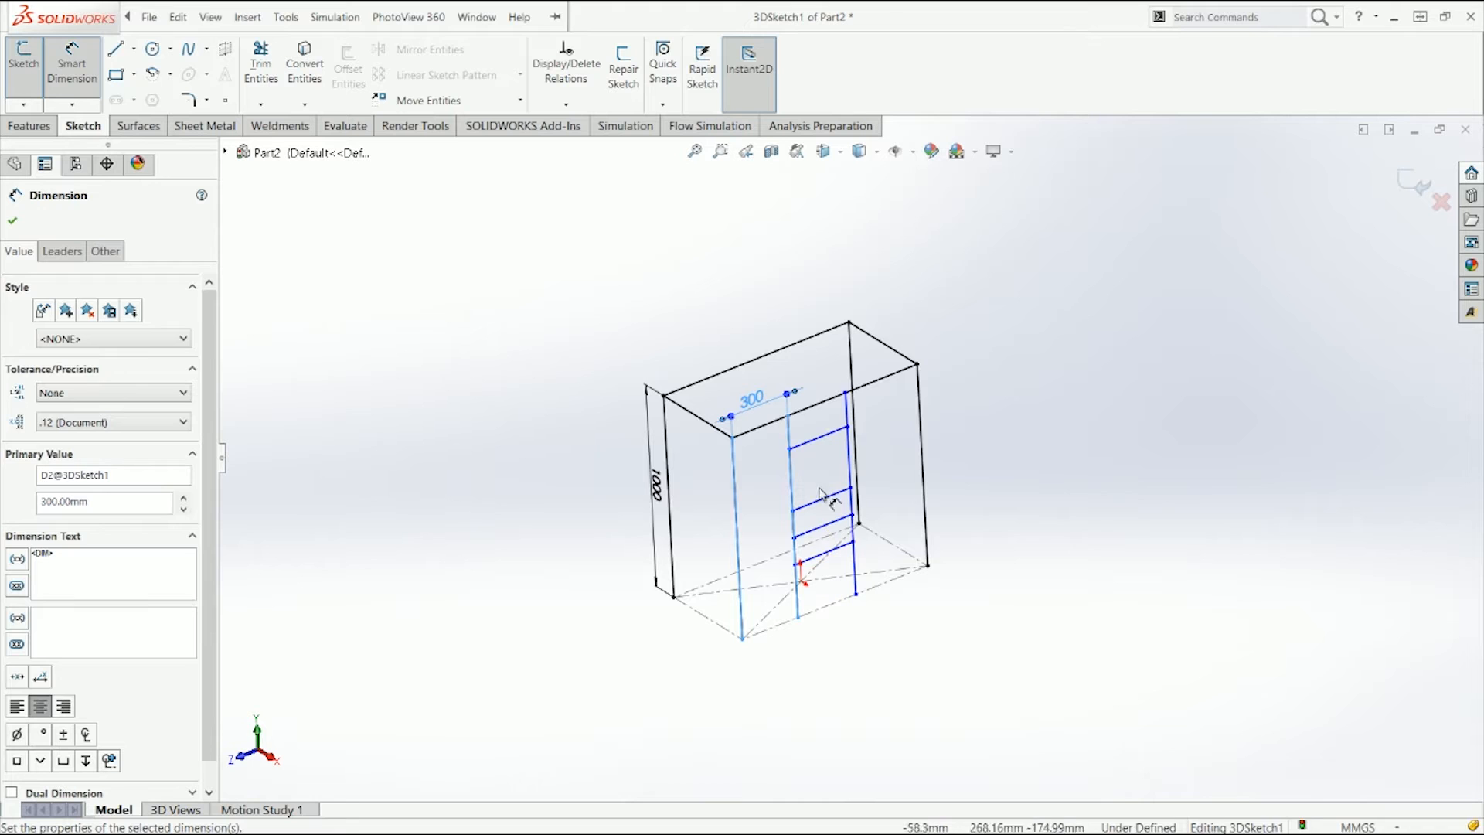
Step: Dimension the distance between the two middle vertical lines as 200 mm
left_click(826, 437)
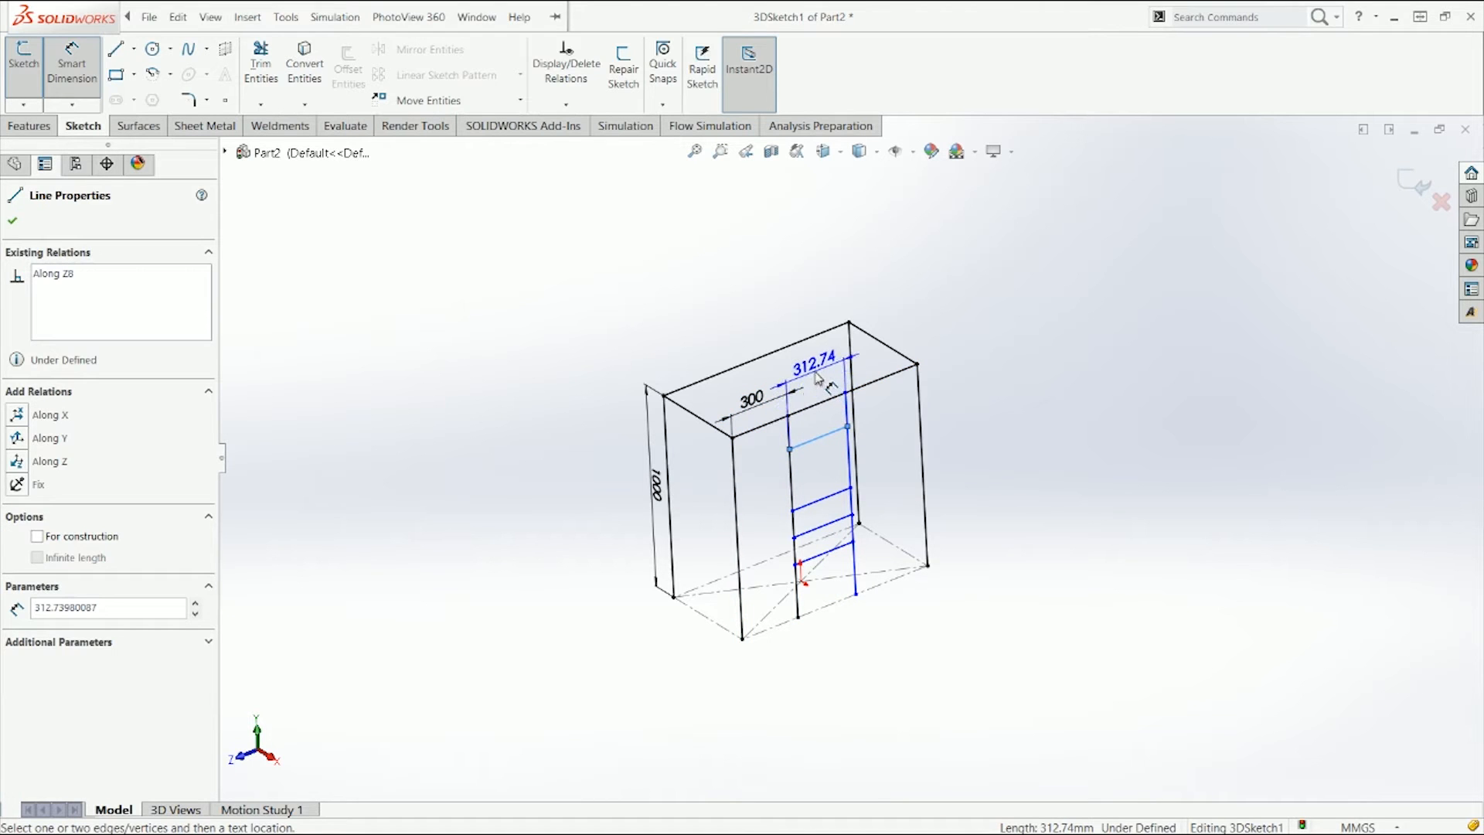
left_click(825, 387)
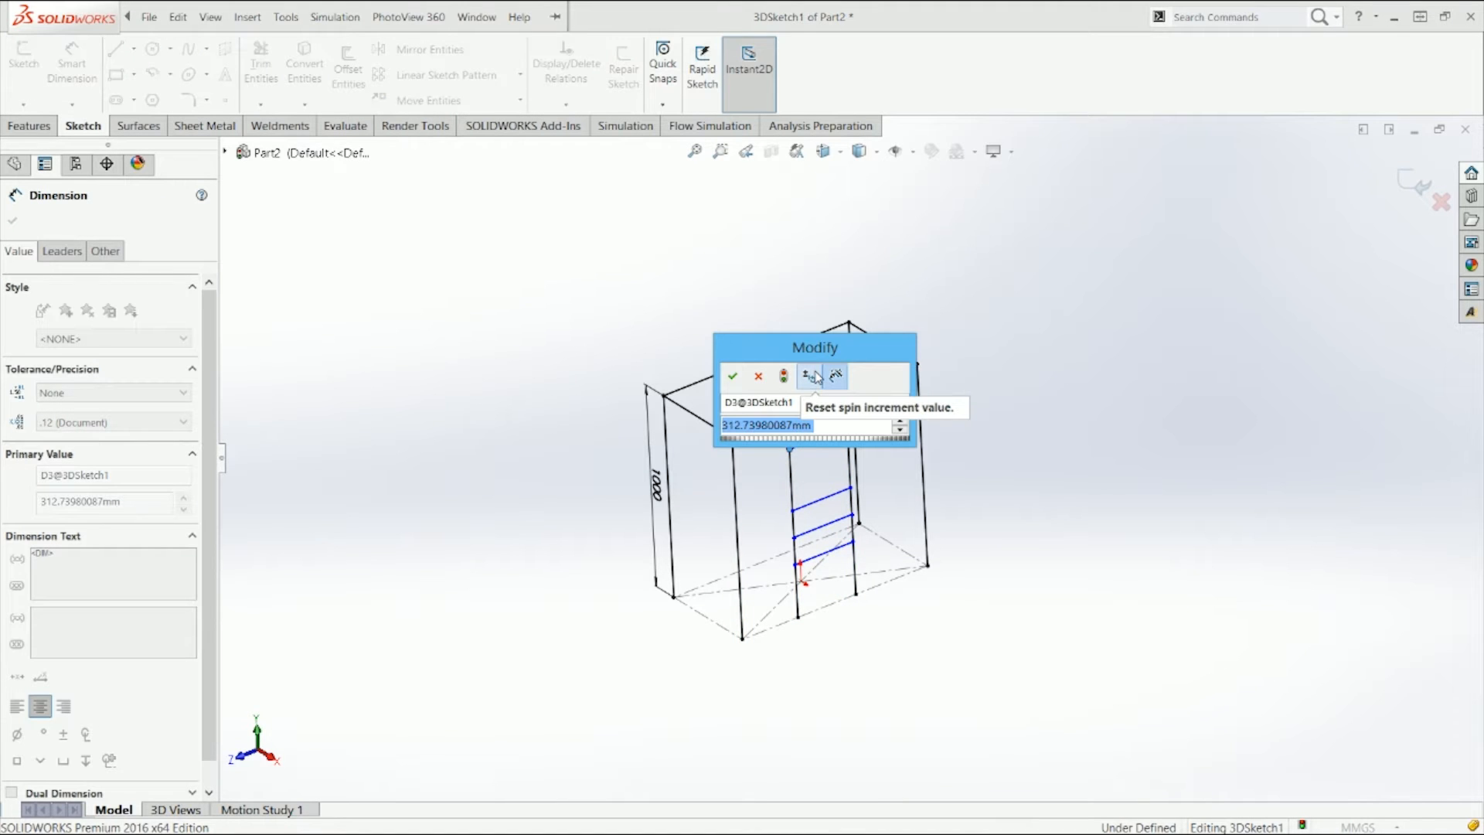
type("200")
key("Return")
key("Escape")
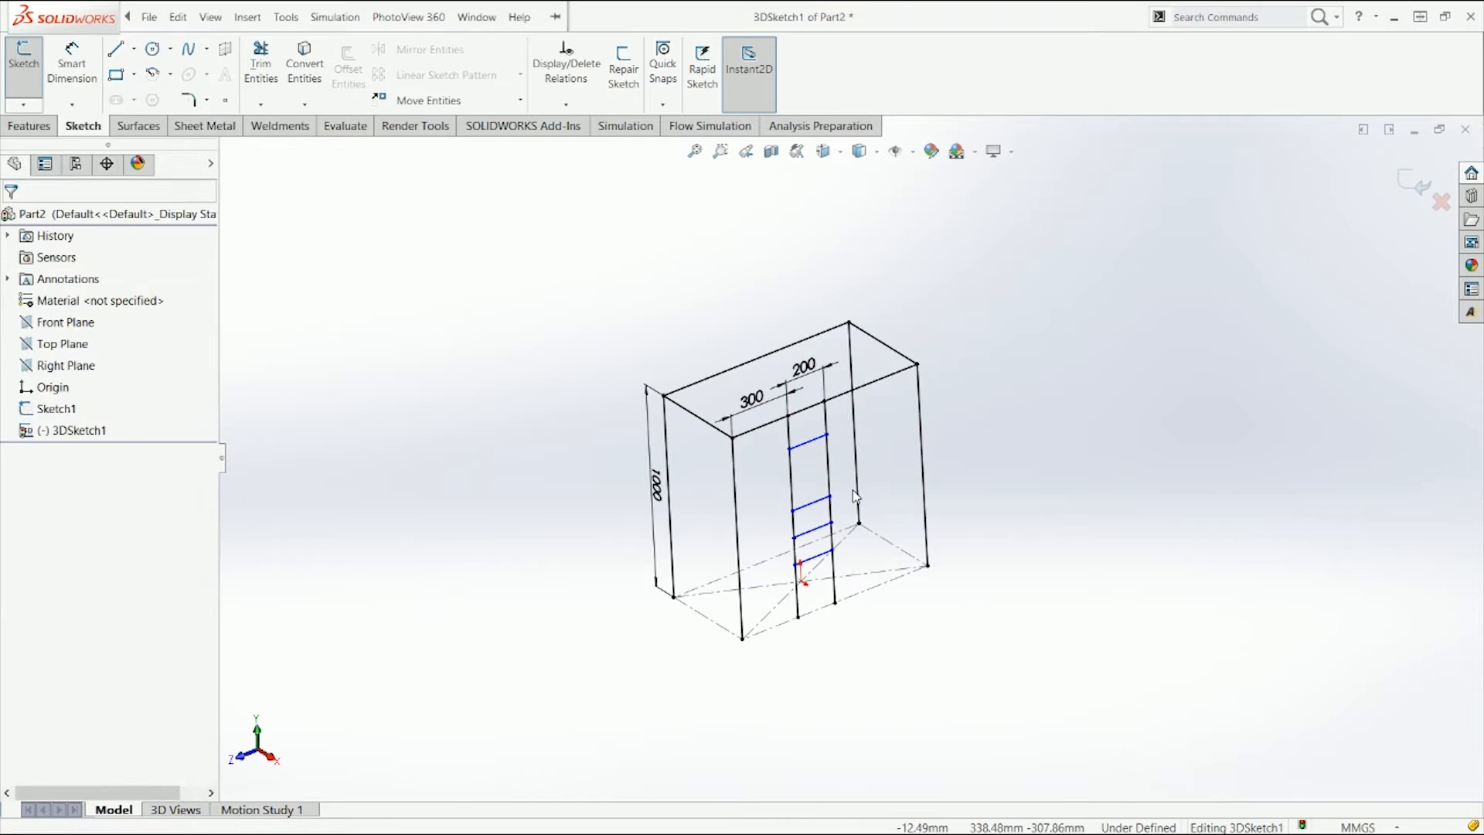
Step: Dimension the vertical distance from the top back edge down to the uppermost horizontal rung
scroll(851, 469, "down", 3)
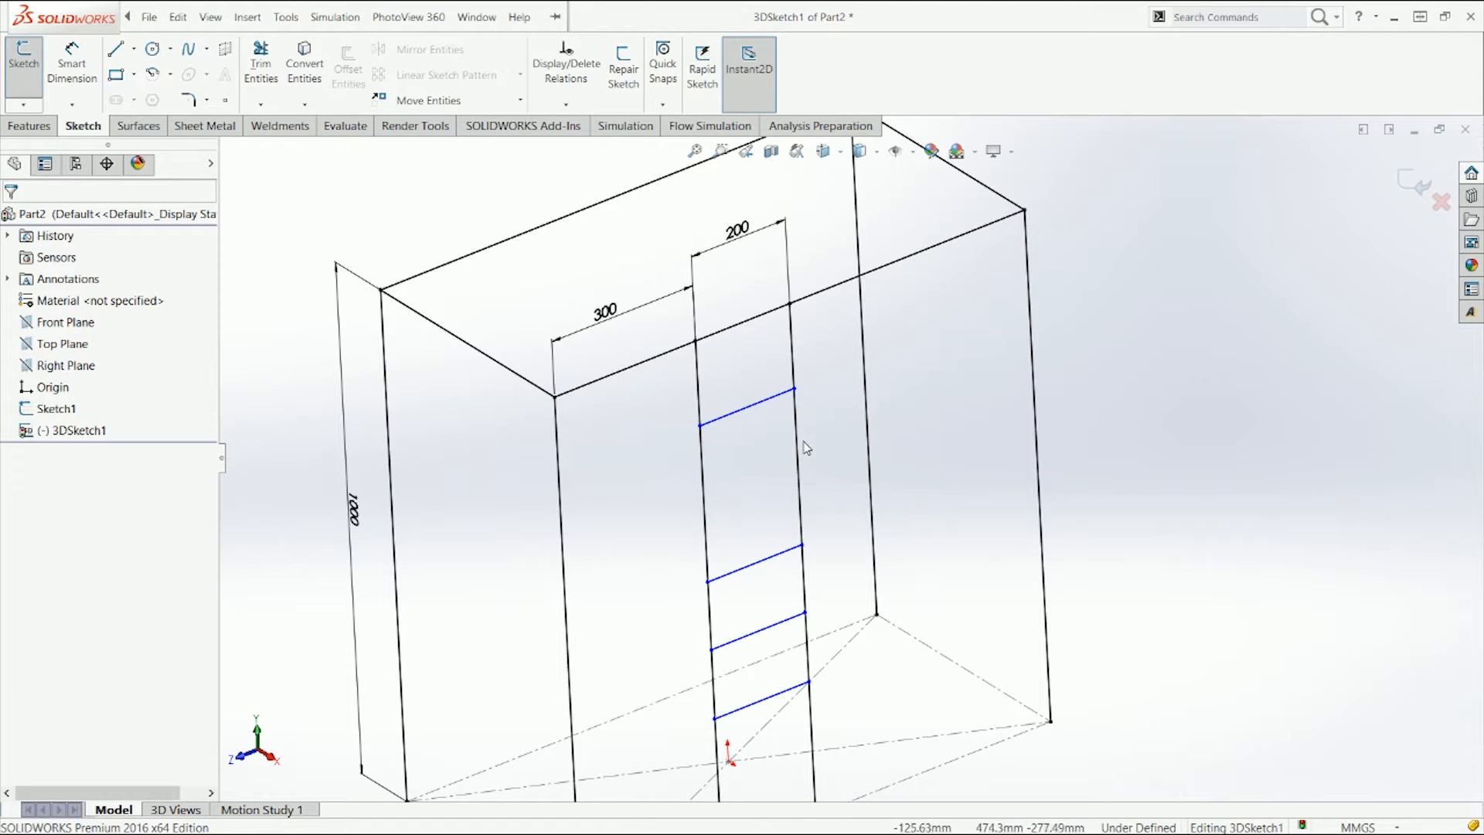
left_click(703, 479)
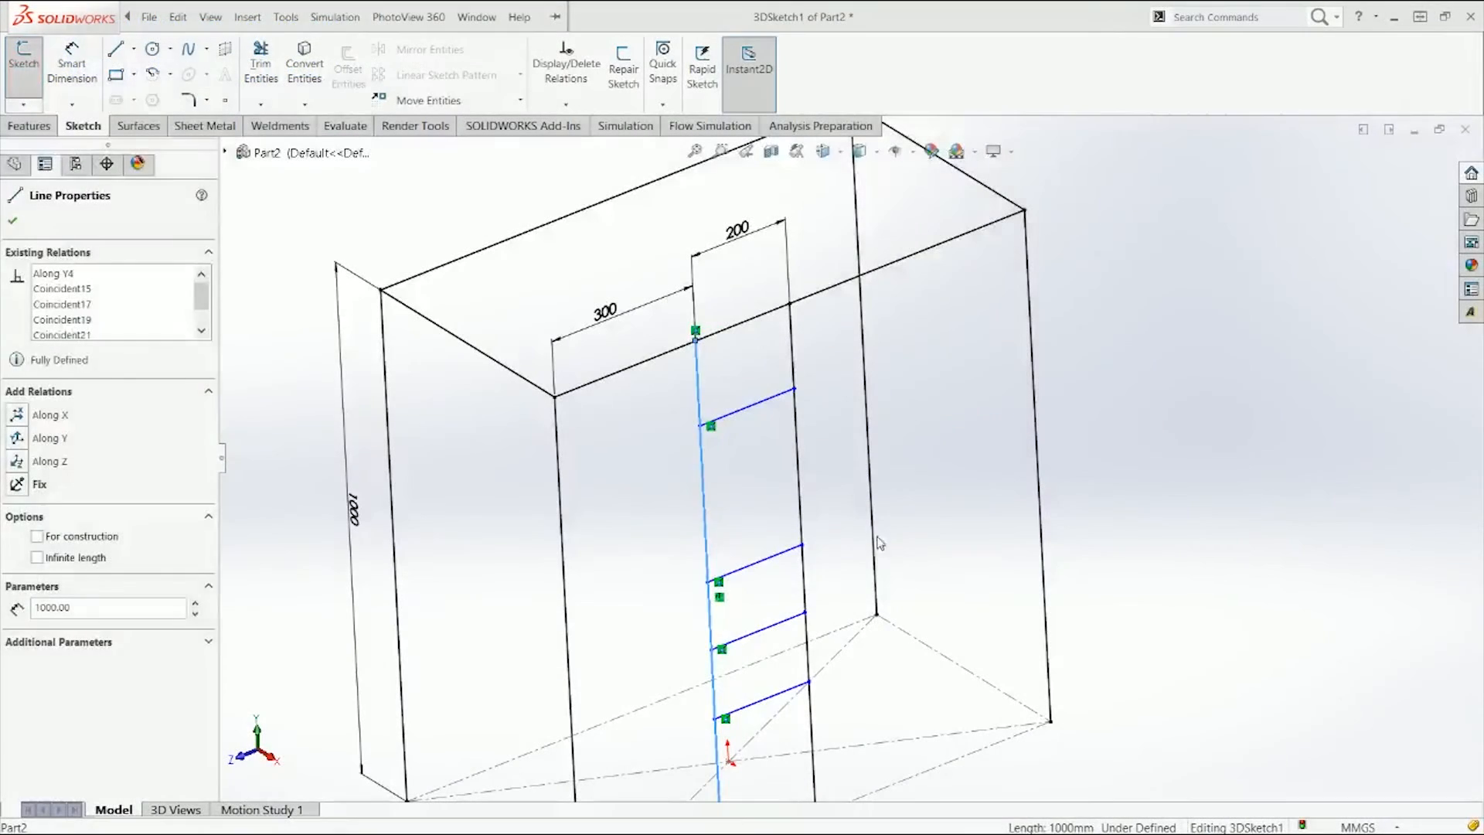
left_click(832, 511)
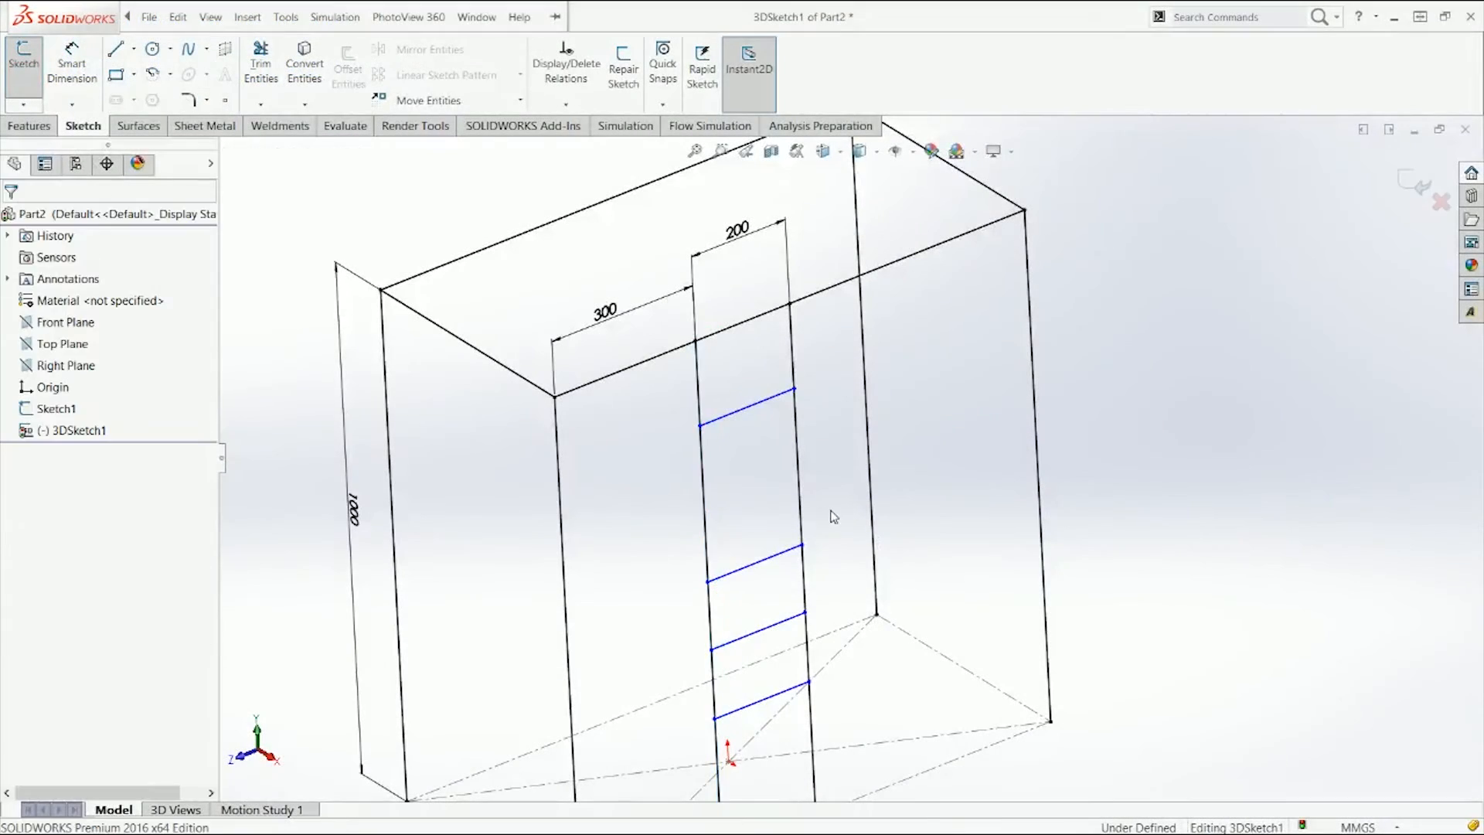
right_click_drag(831, 511, 814, 433)
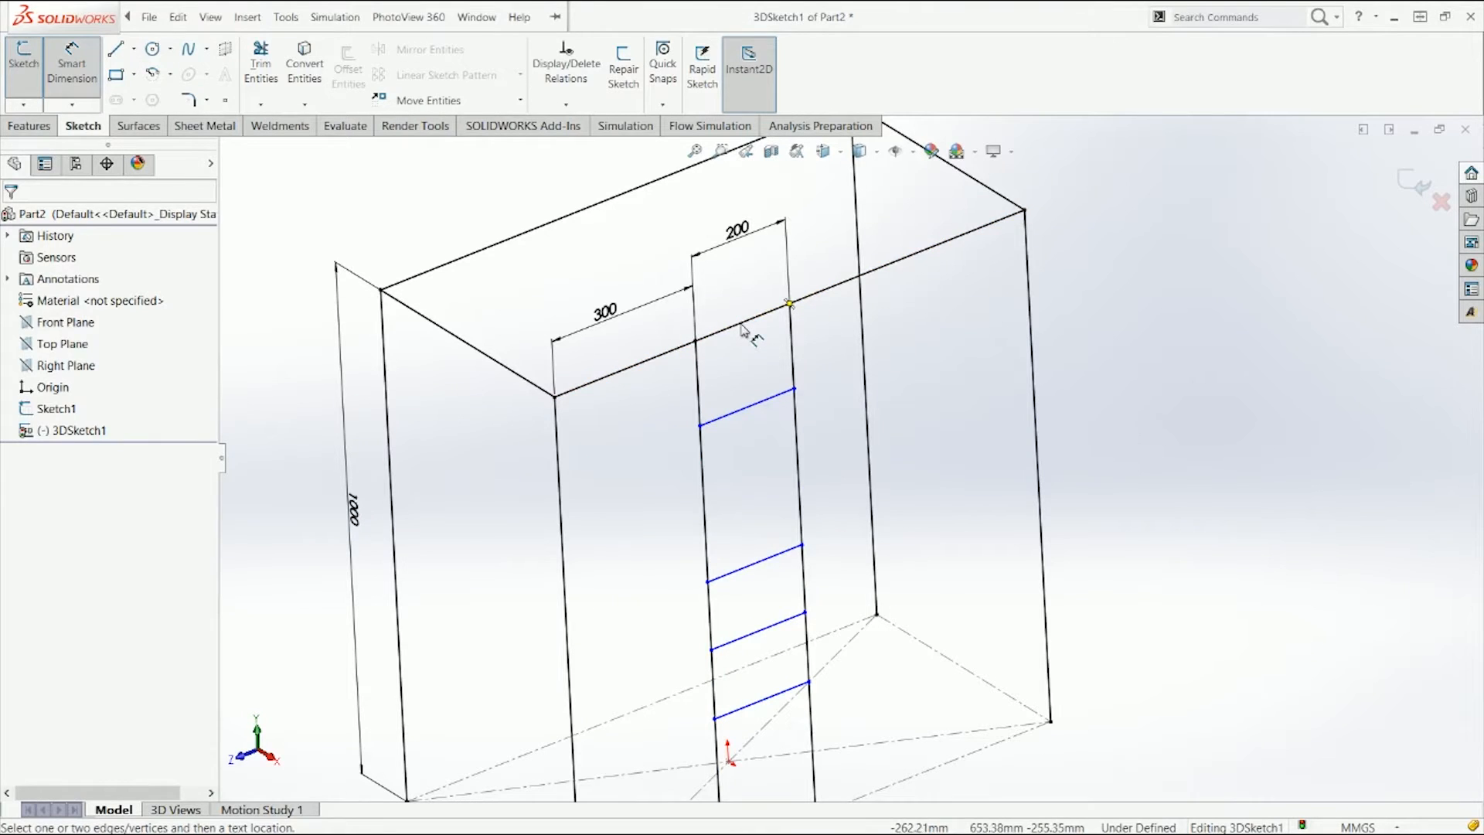
left_click(747, 321)
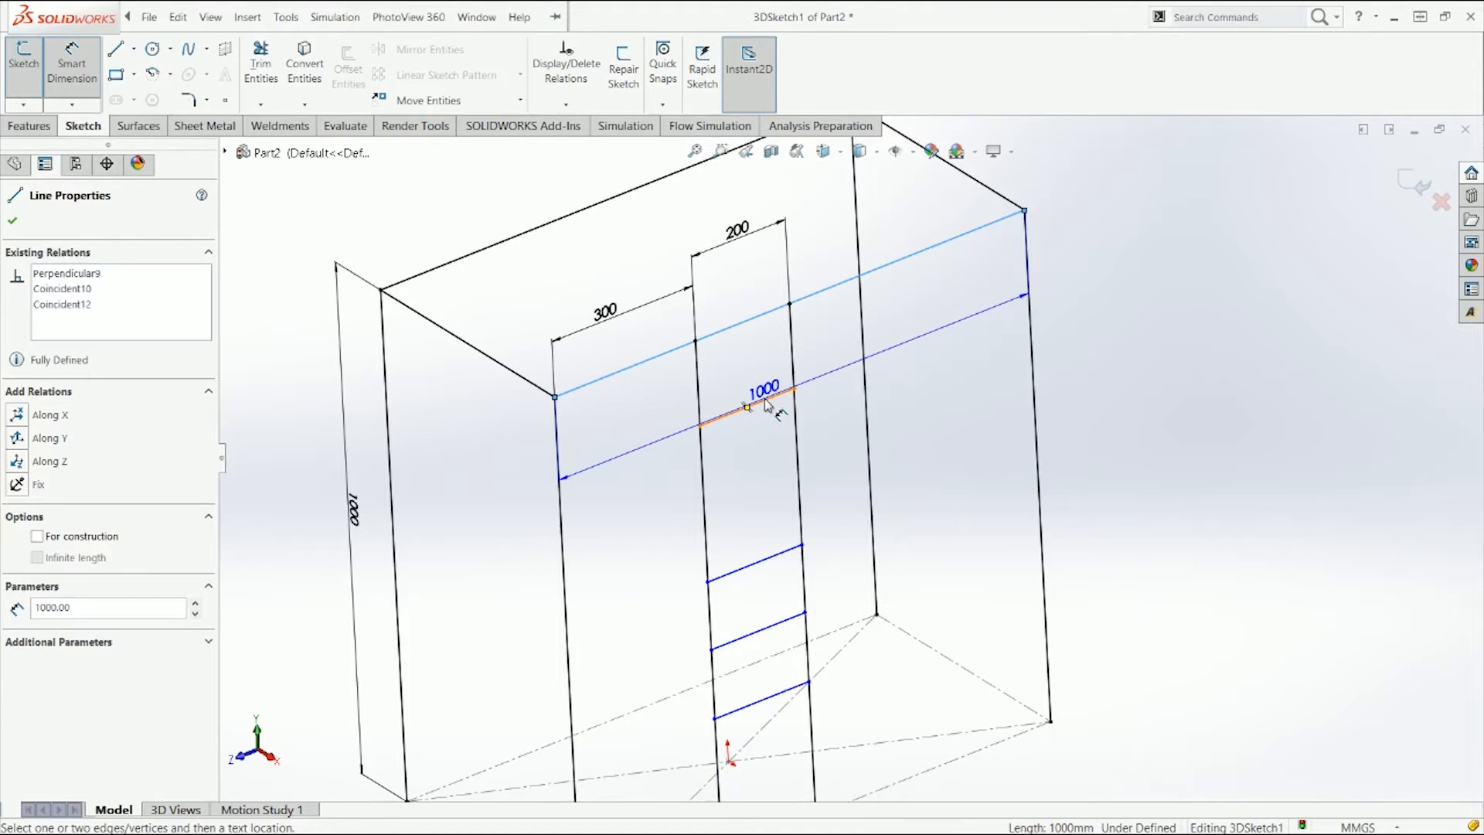
left_click(764, 398)
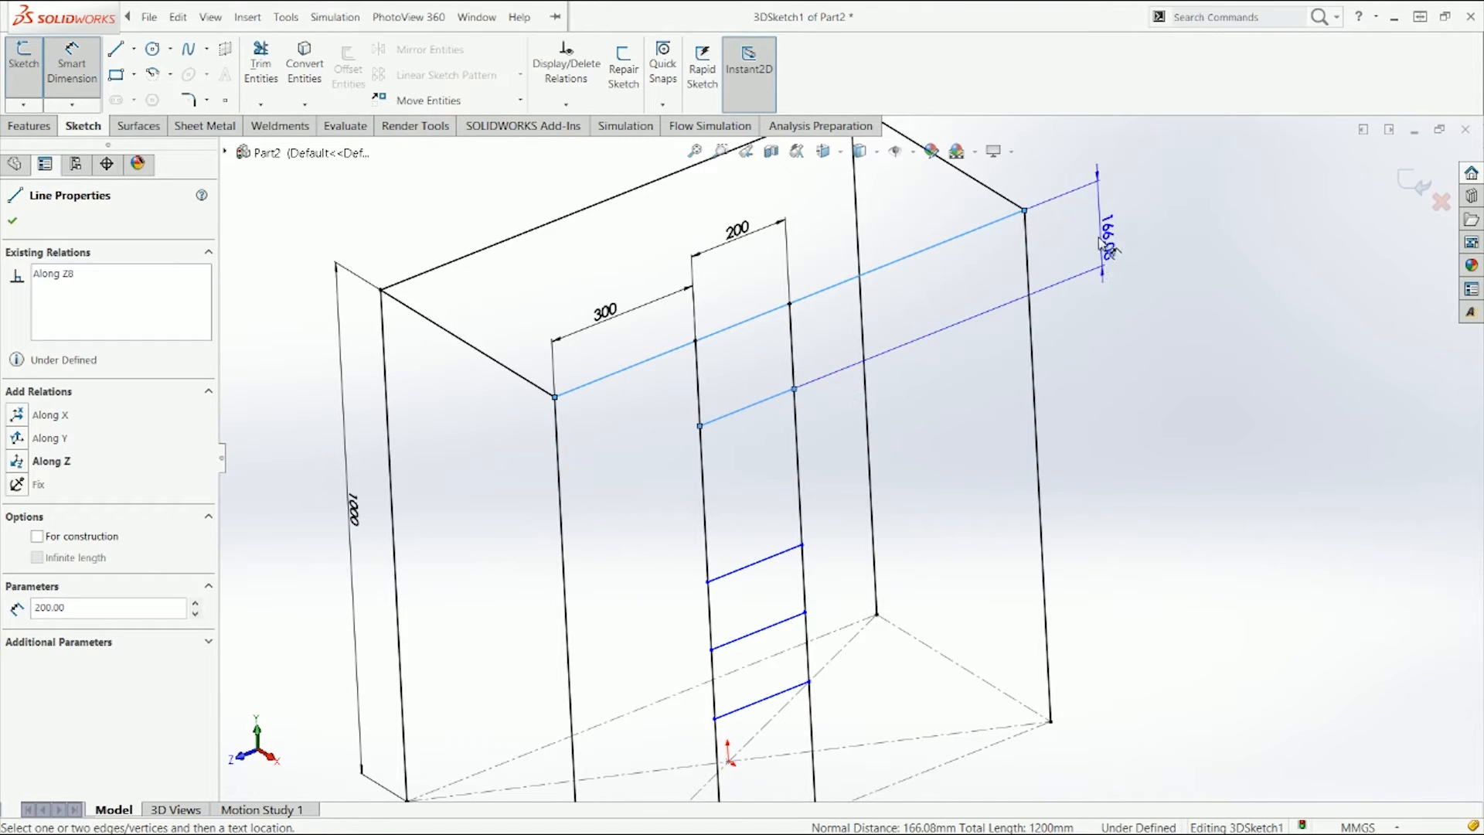
left_click(1103, 236)
key("Return")
key("Escape")
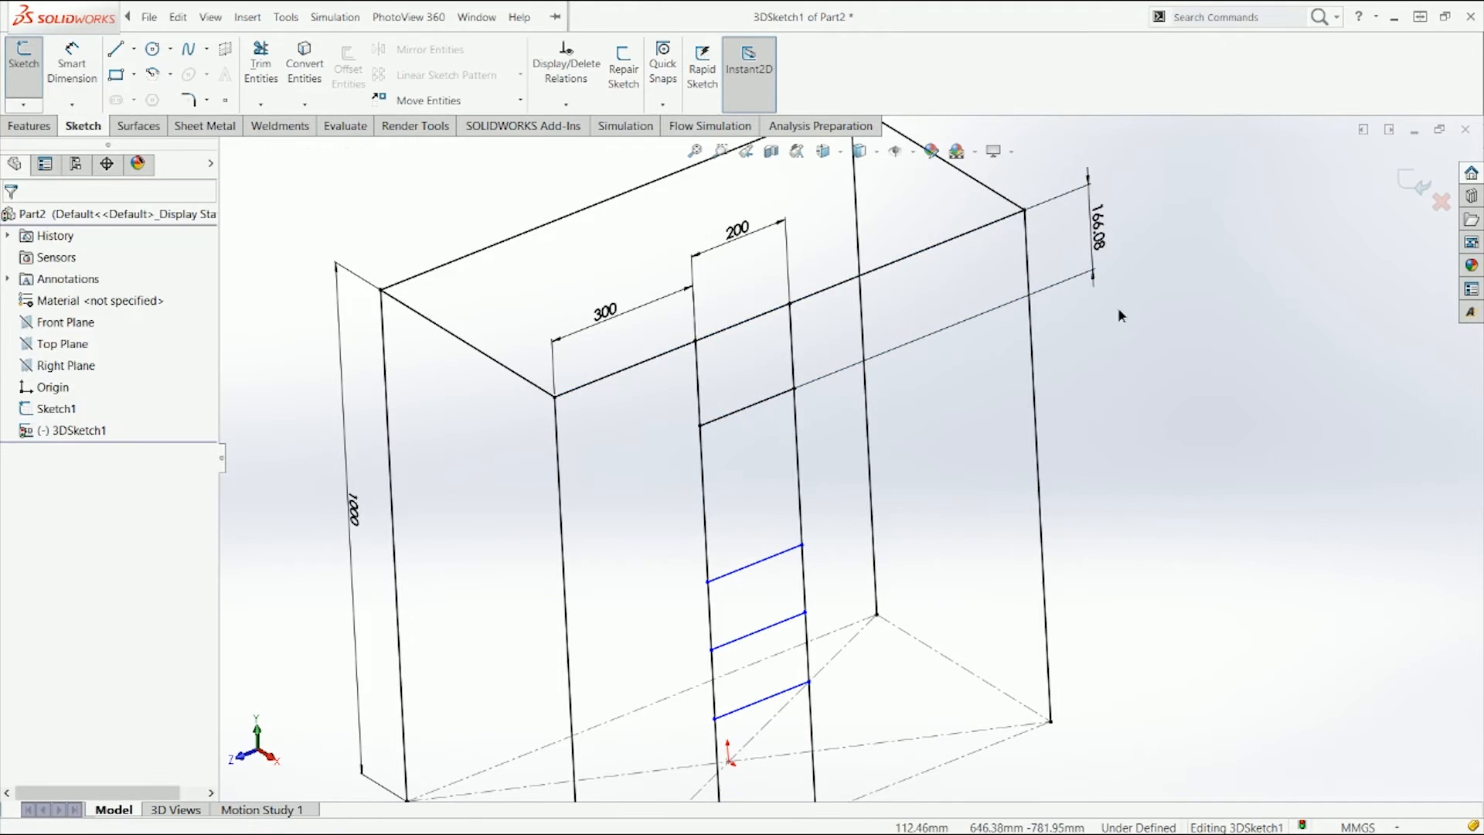
Step: Set the uppermost rung's distance to 240 mm, then delete that dimension
left_click(1104, 241)
left_click_drag(1093, 275, 1111, 308)
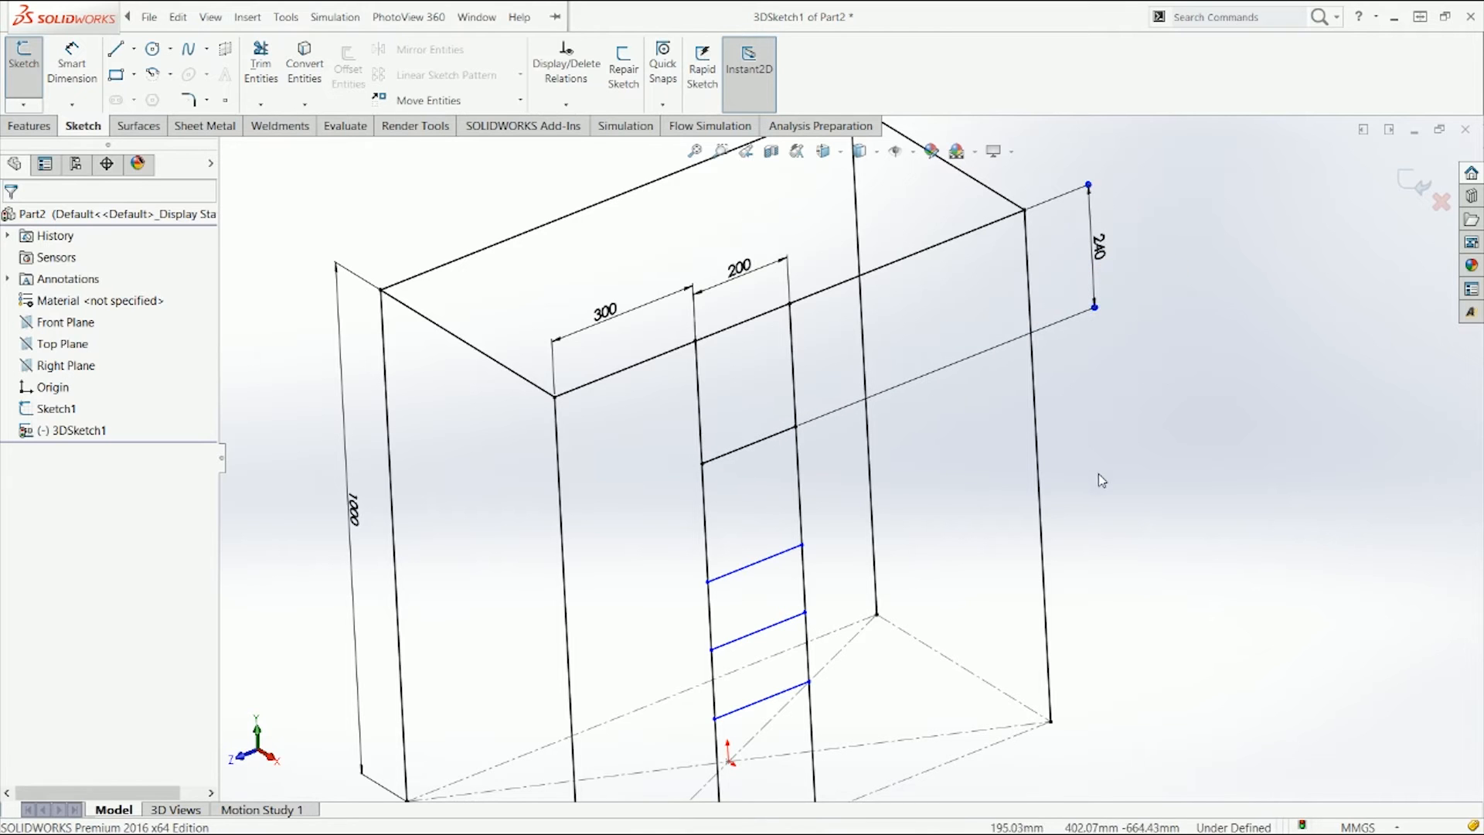
double_click(1099, 250)
key("Return")
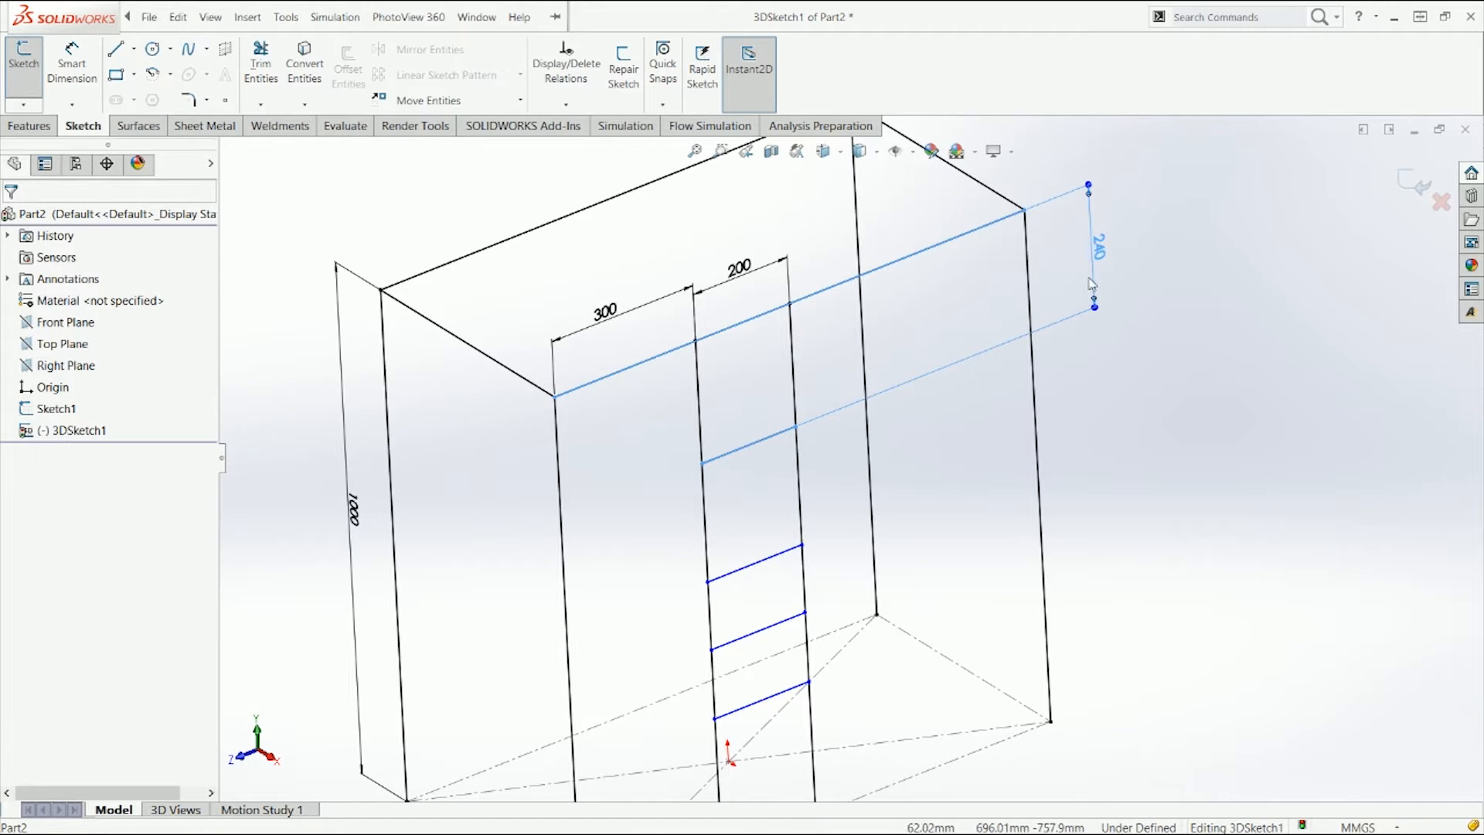
left_click(1098, 256)
key("Delete")
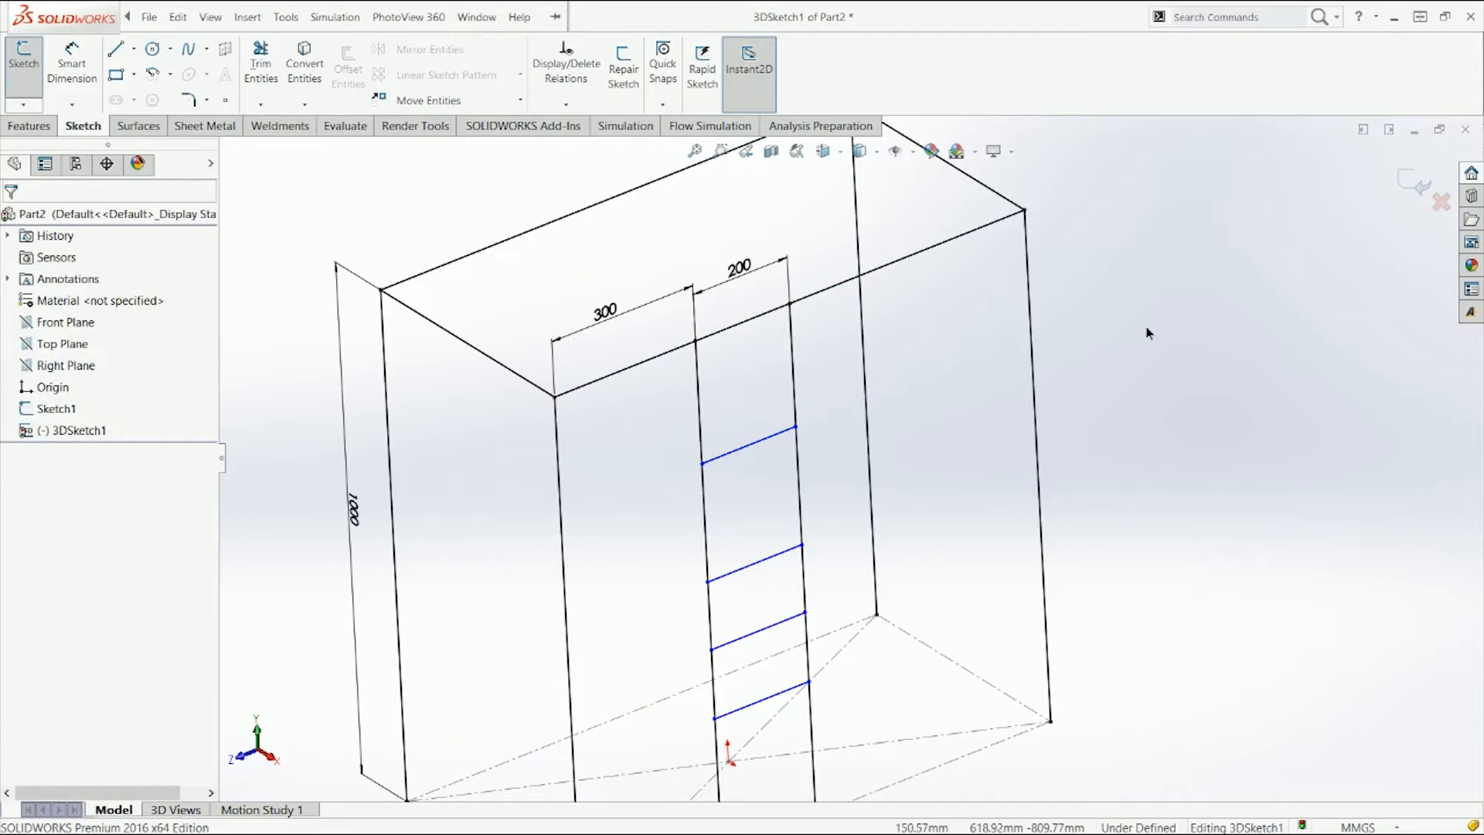
Step: Draw a vertical line from the middle of the uppermost rung up to the top edge
scroll(806, 511, "up", 2)
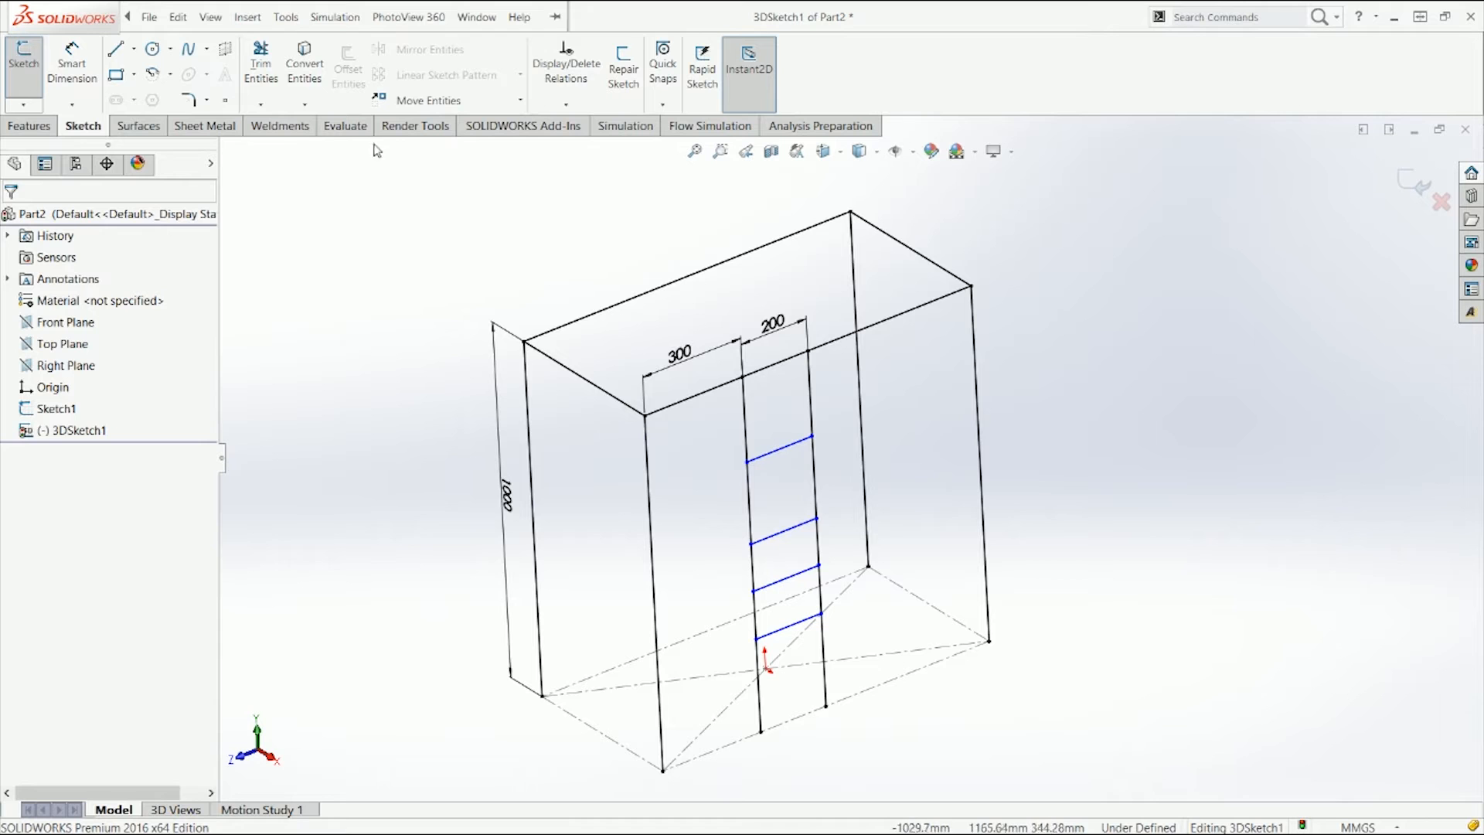
left_click(116, 49)
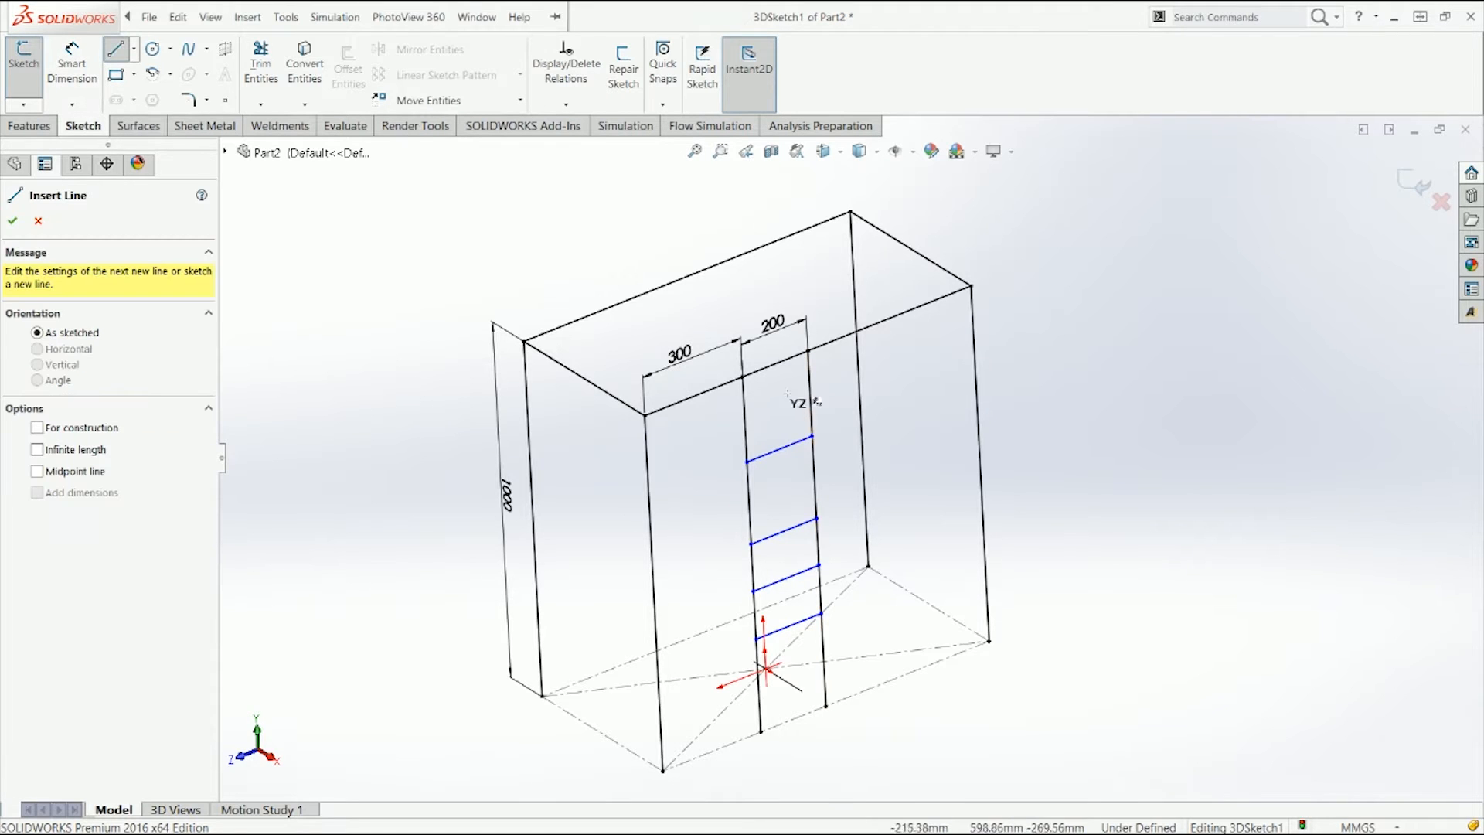
left_click(780, 448)
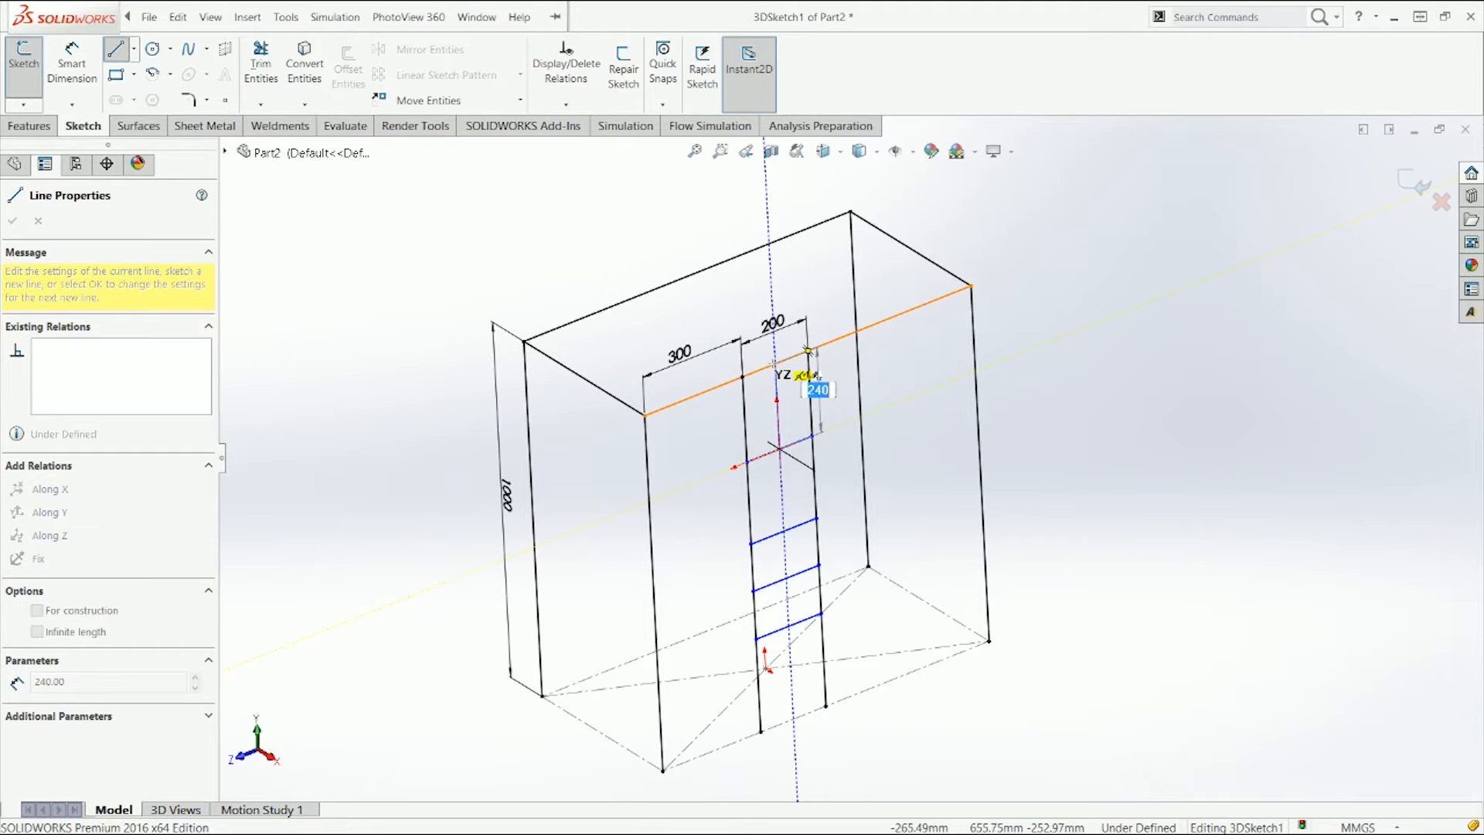
left_click(775, 364)
key("Escape")
right_click_drag(979, 399, 913, 405)
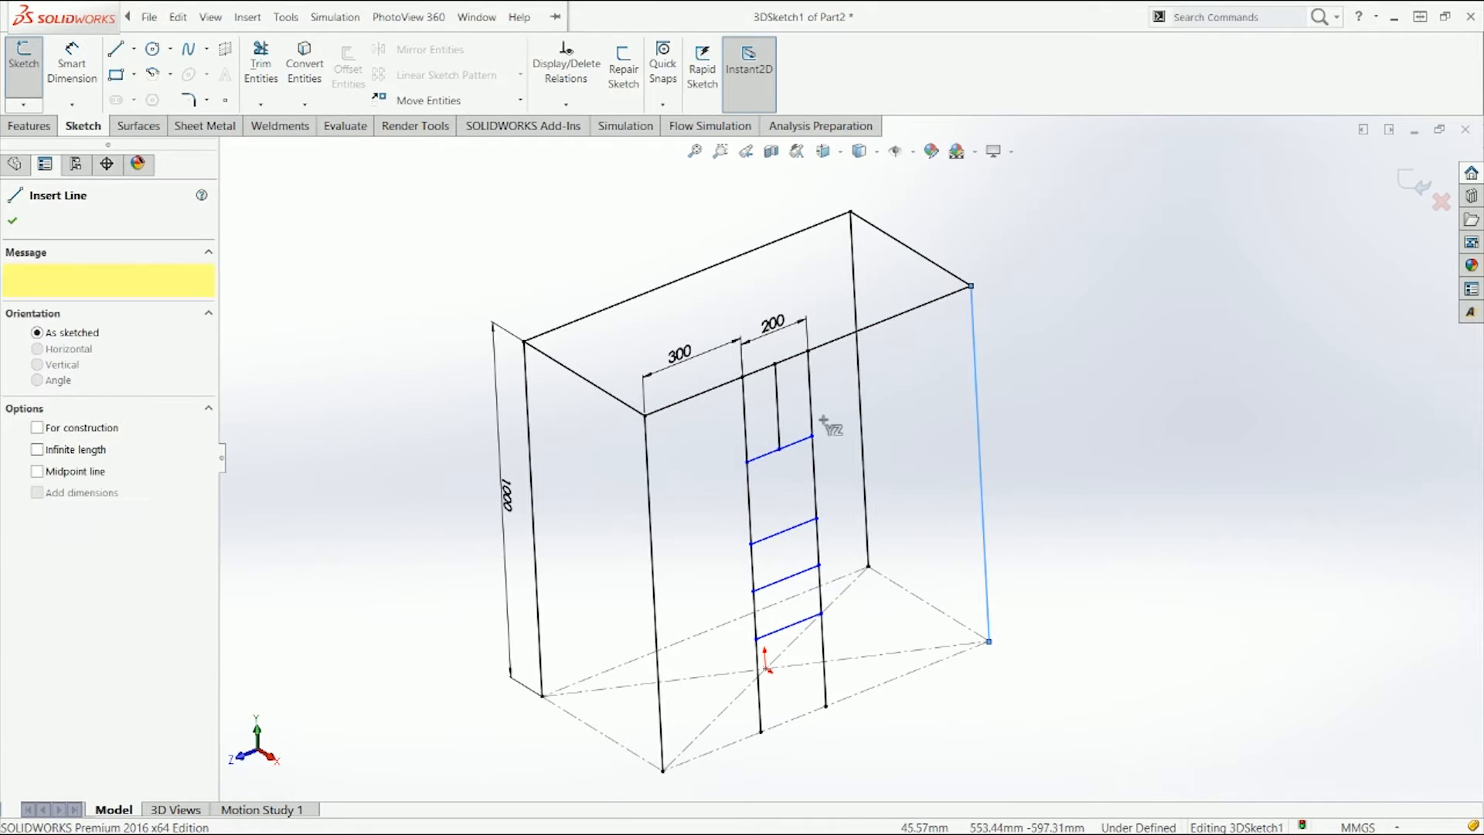
Step: Draw a chain of vertical segments from the uppermost rung down through each rung's midpoint to the base
left_click(779, 449)
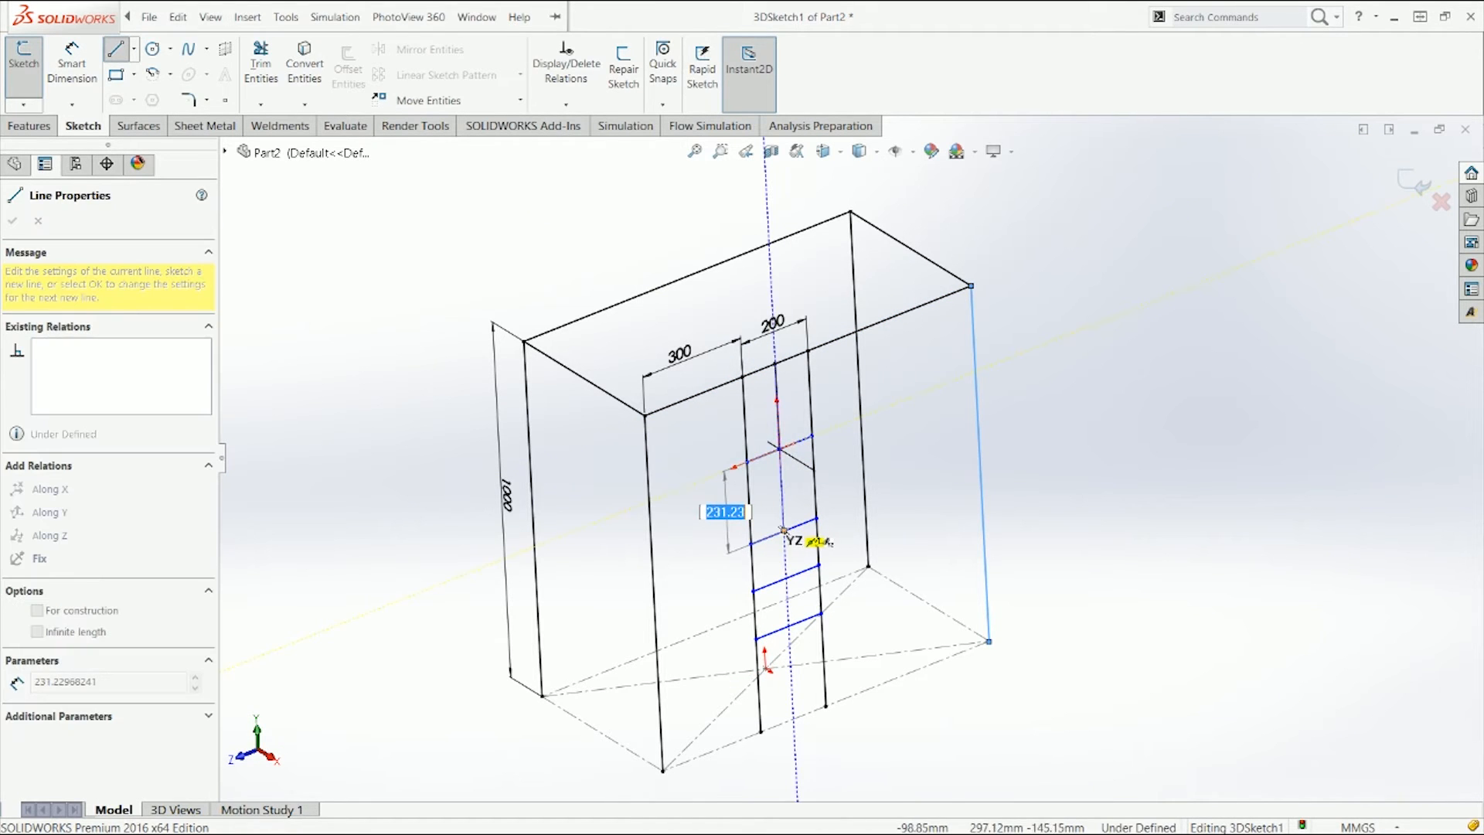
left_click(785, 531)
left_click(786, 576)
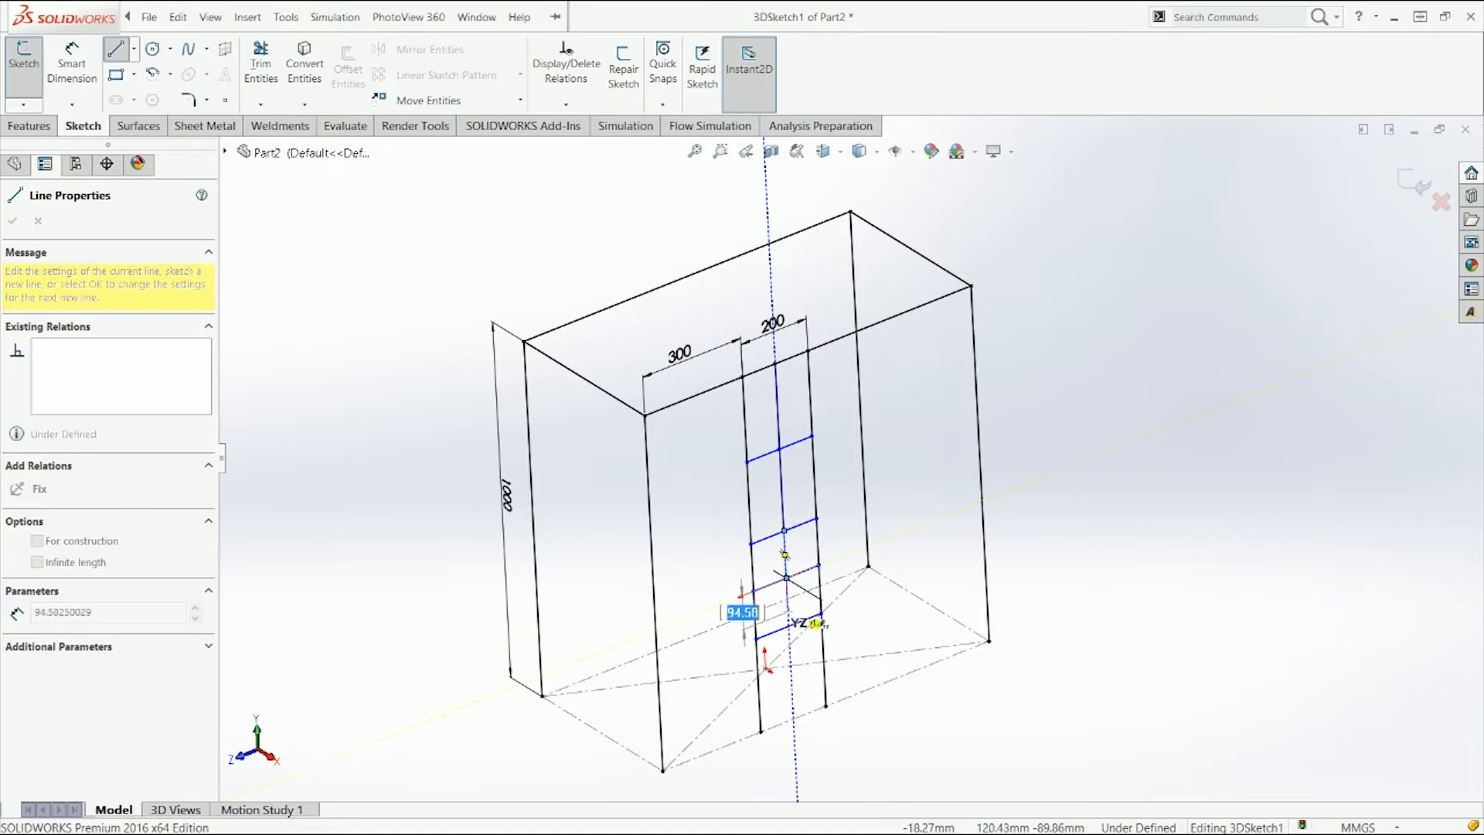
left_click(788, 624)
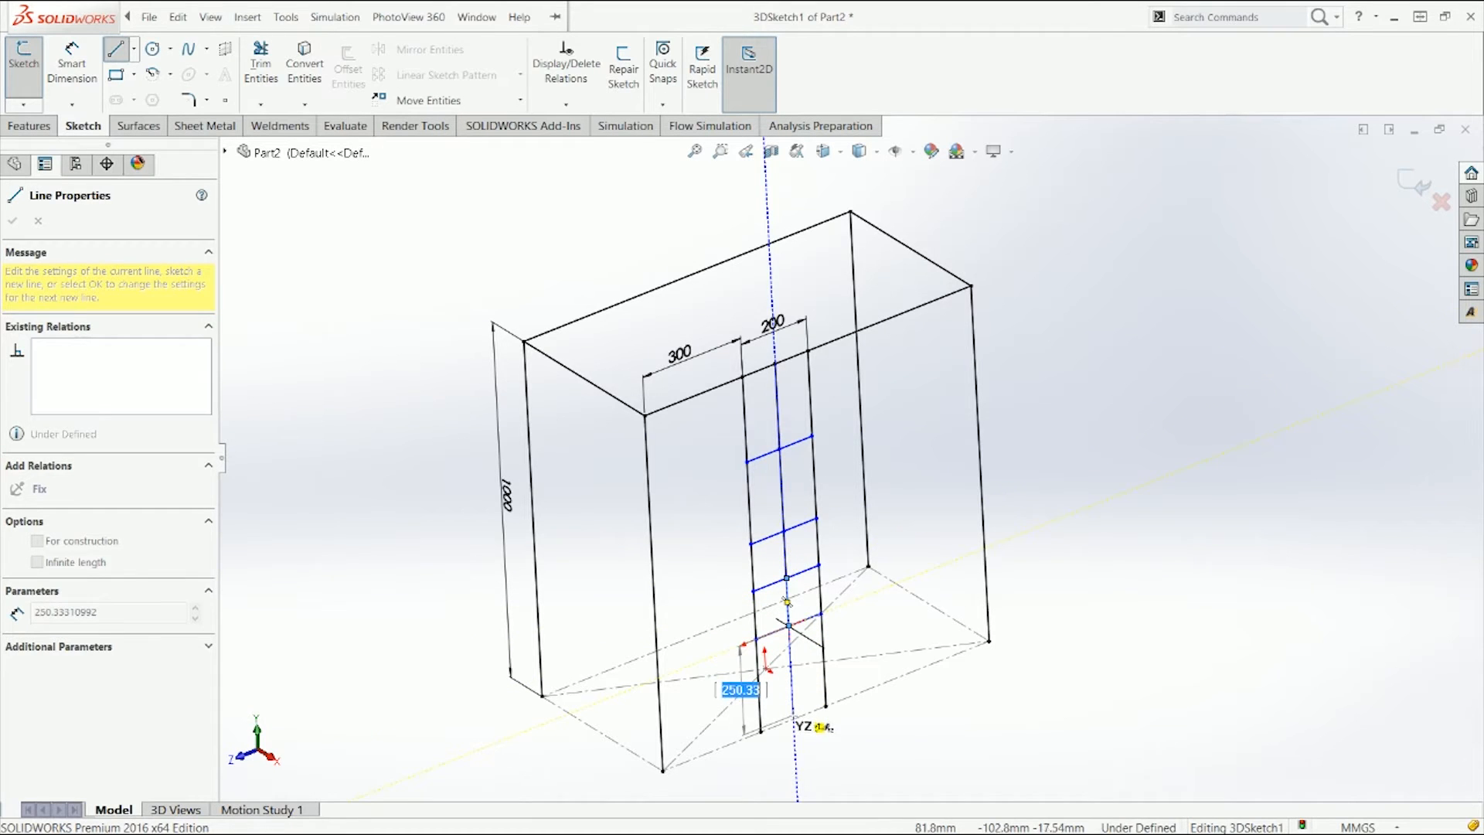
key("Escape")
Step: Select all the central vertical segments and convert them to construction geometry
left_click(791, 676)
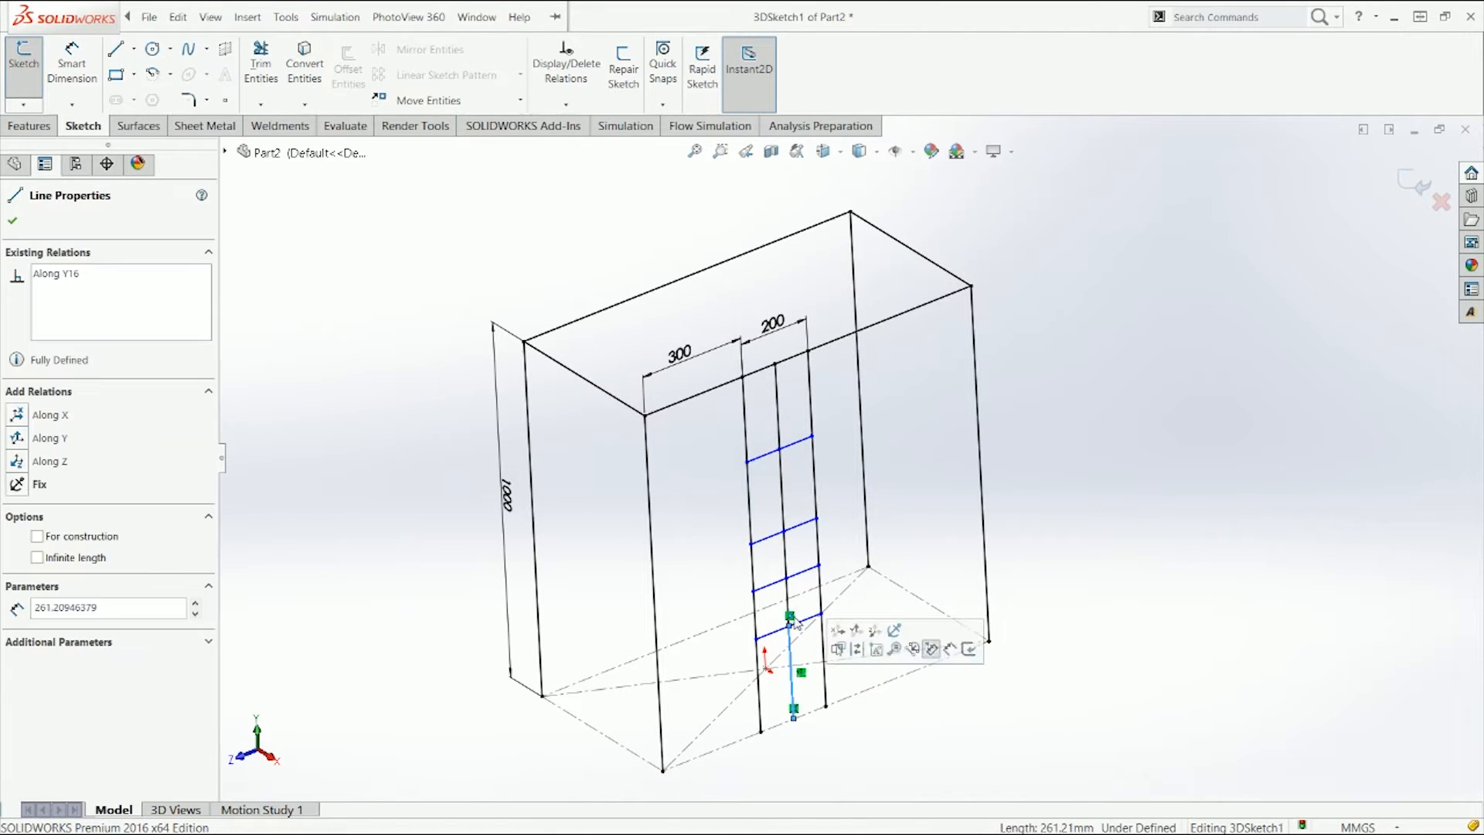
left_click(788, 592, "ctrl")
left_click(787, 554, "ctrl")
left_click(783, 494, "ctrl")
left_click(780, 423, "ctrl")
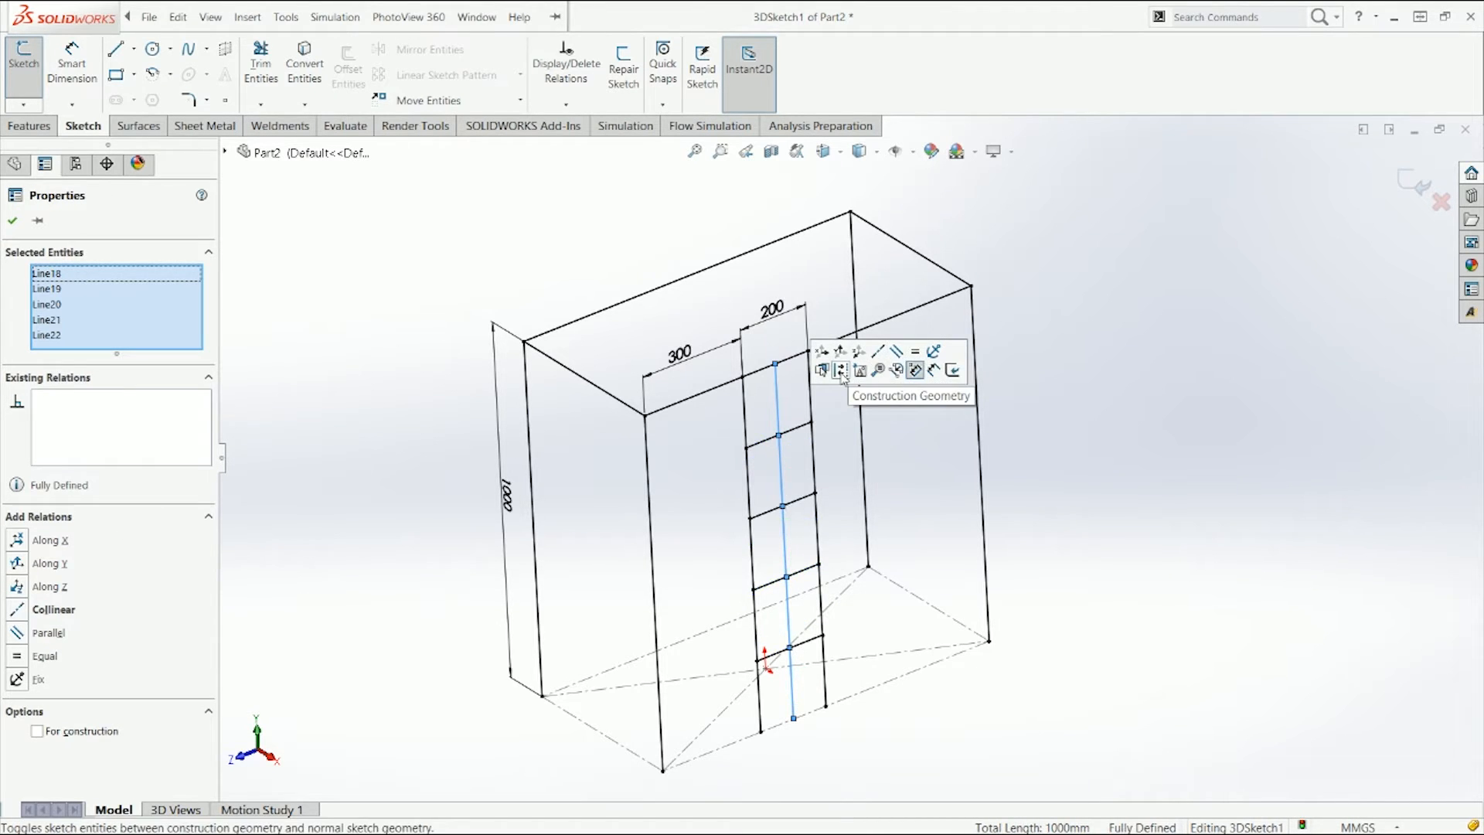
left_click(1138, 481)
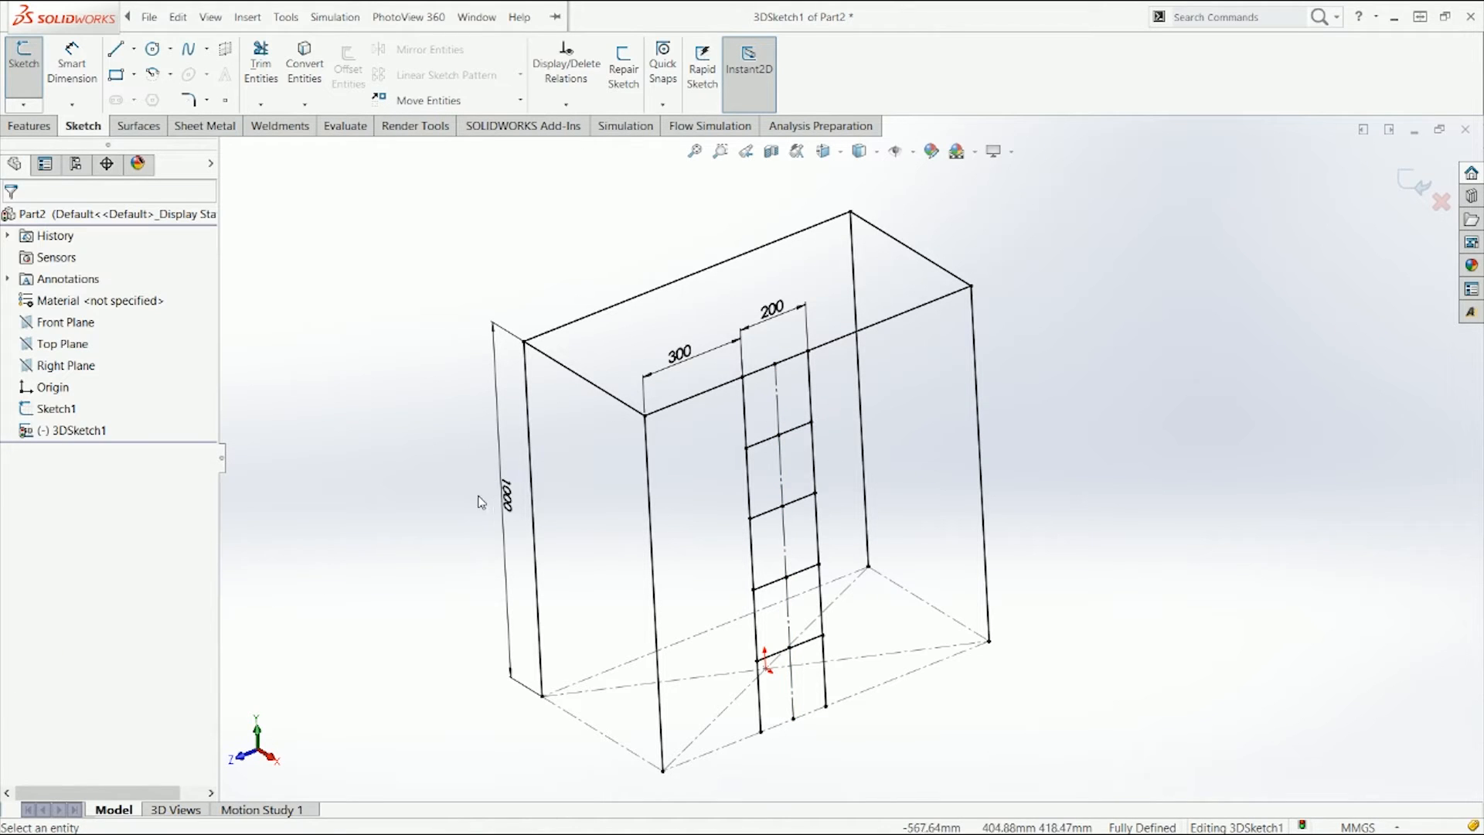
Step: Change the leg height dimension to 1400 mm
double_click(507, 495)
left_click_drag(492, 324, 463, 172)
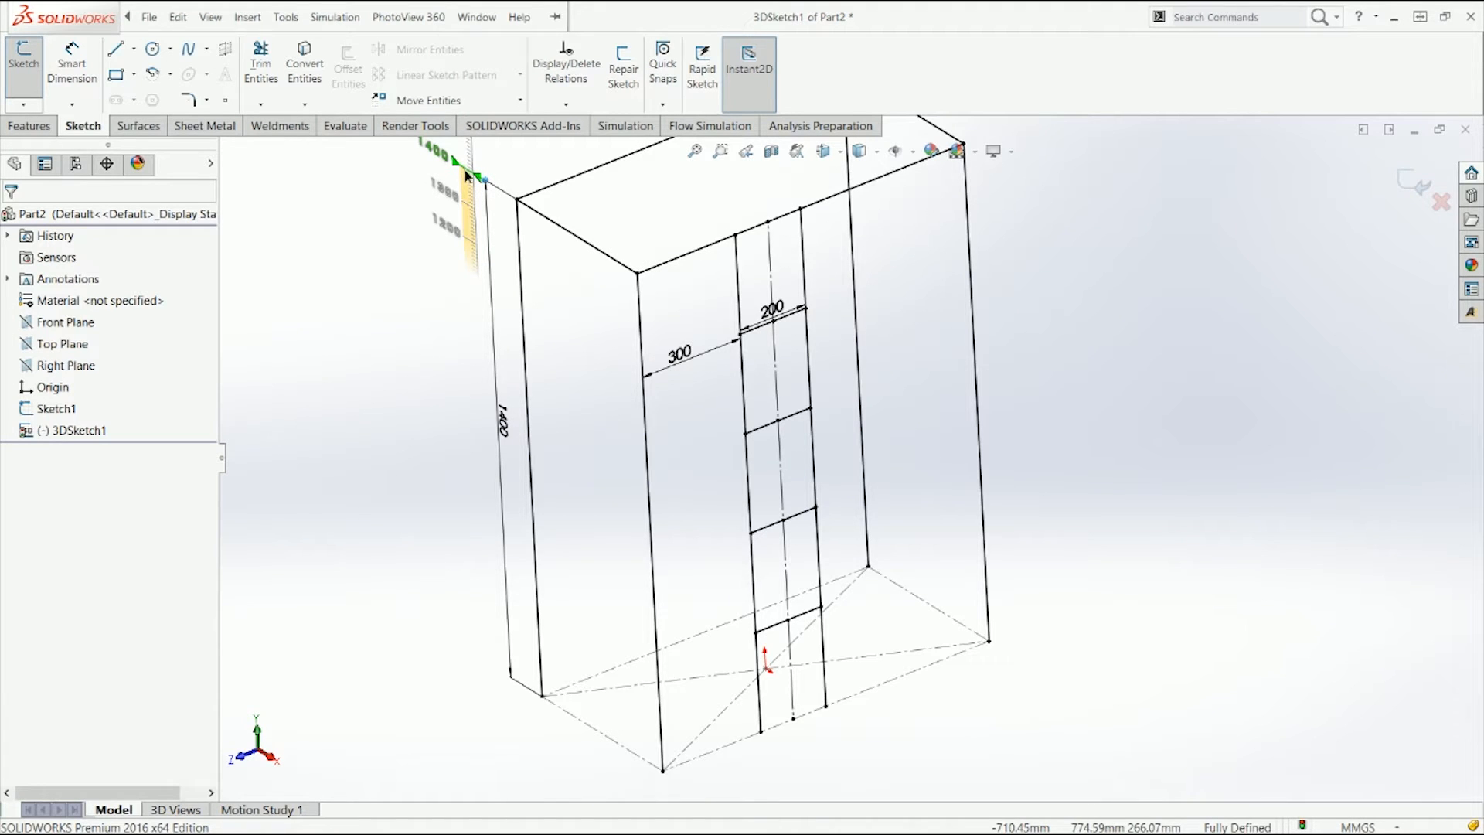
left_click_drag(467, 188, 467, 188)
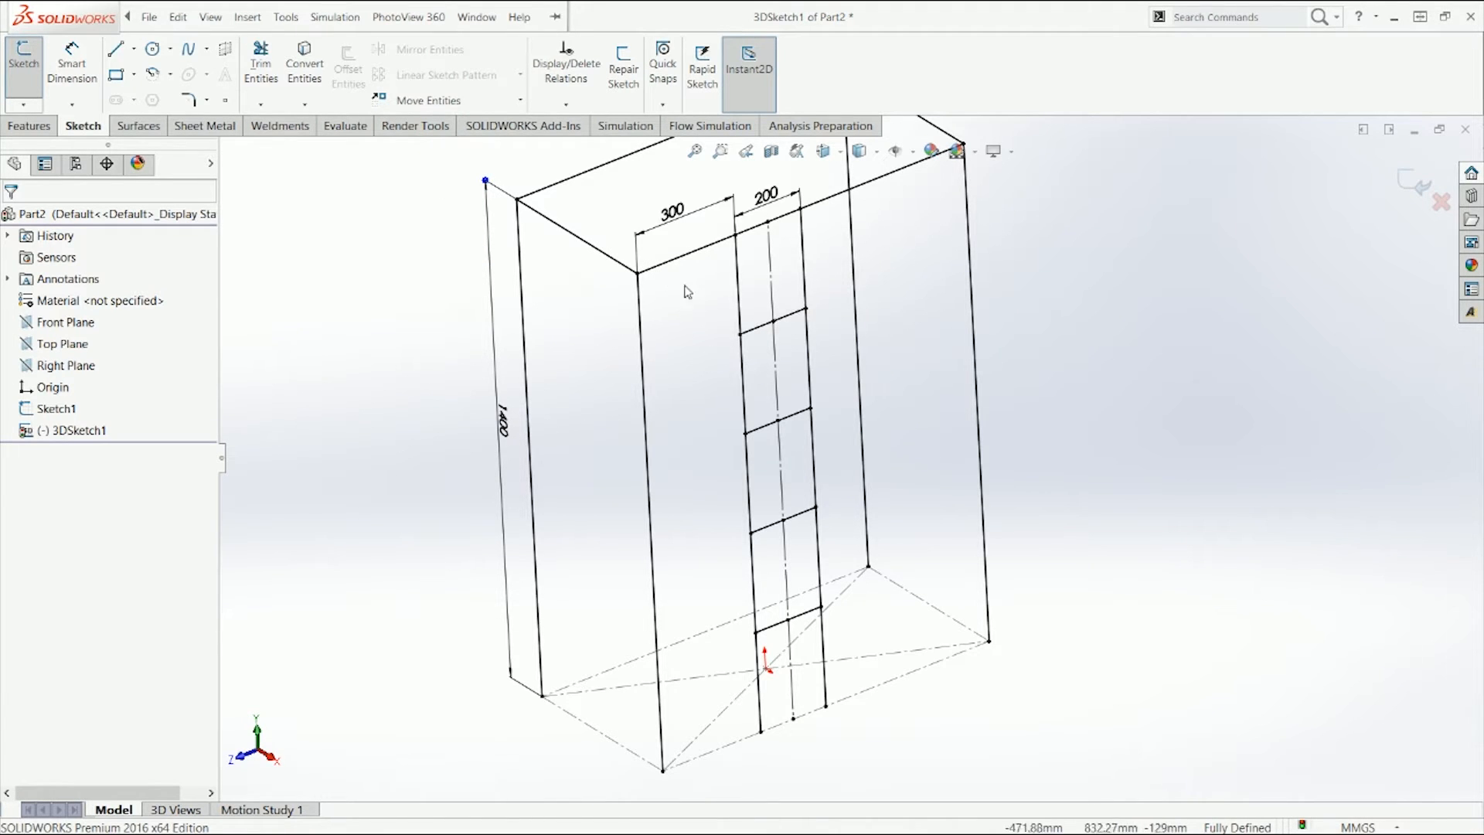
left_click(771, 290)
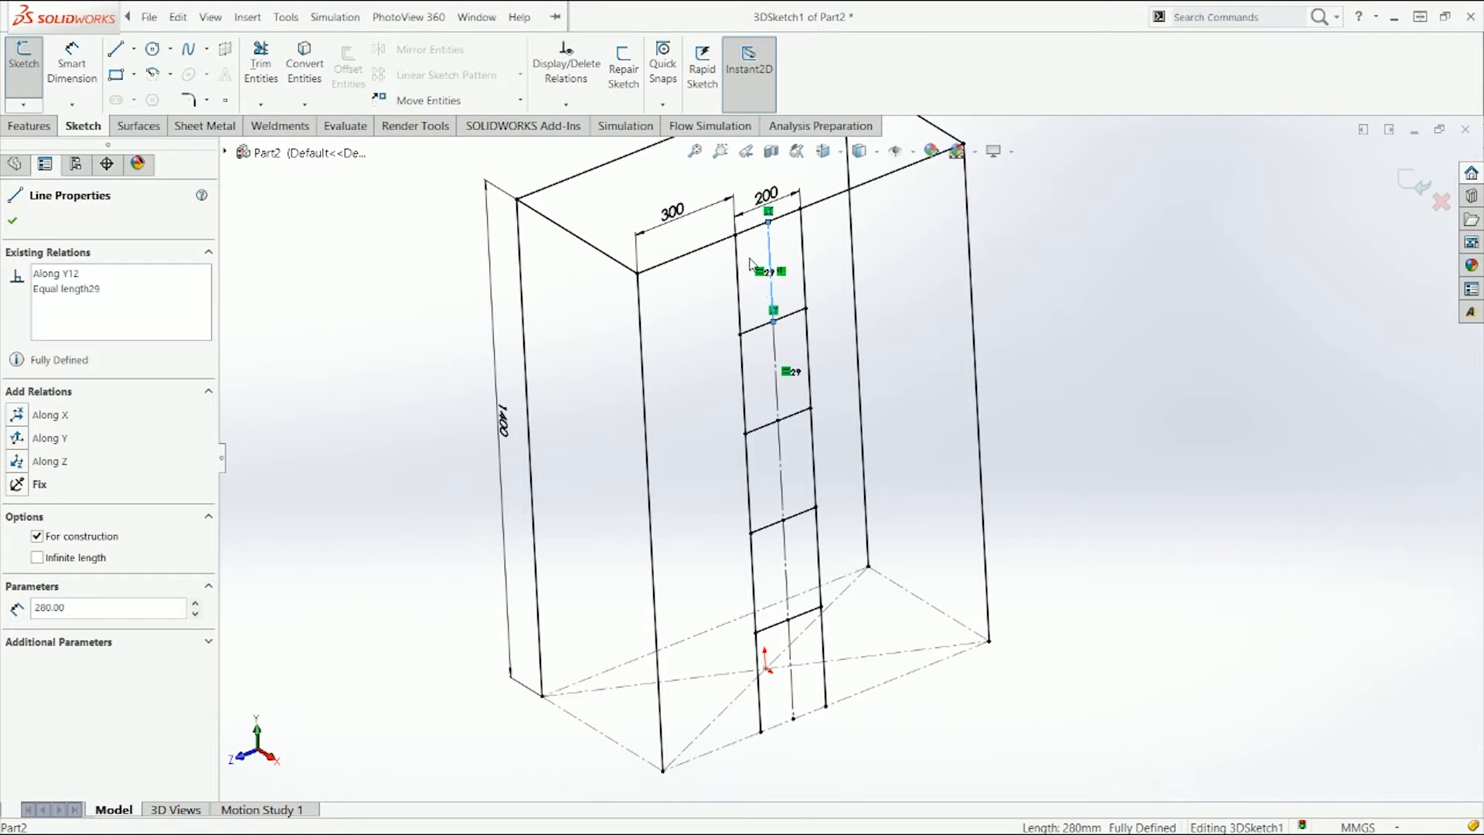
Step: Change the leg height dimension to 1000 mm
left_click(781, 468)
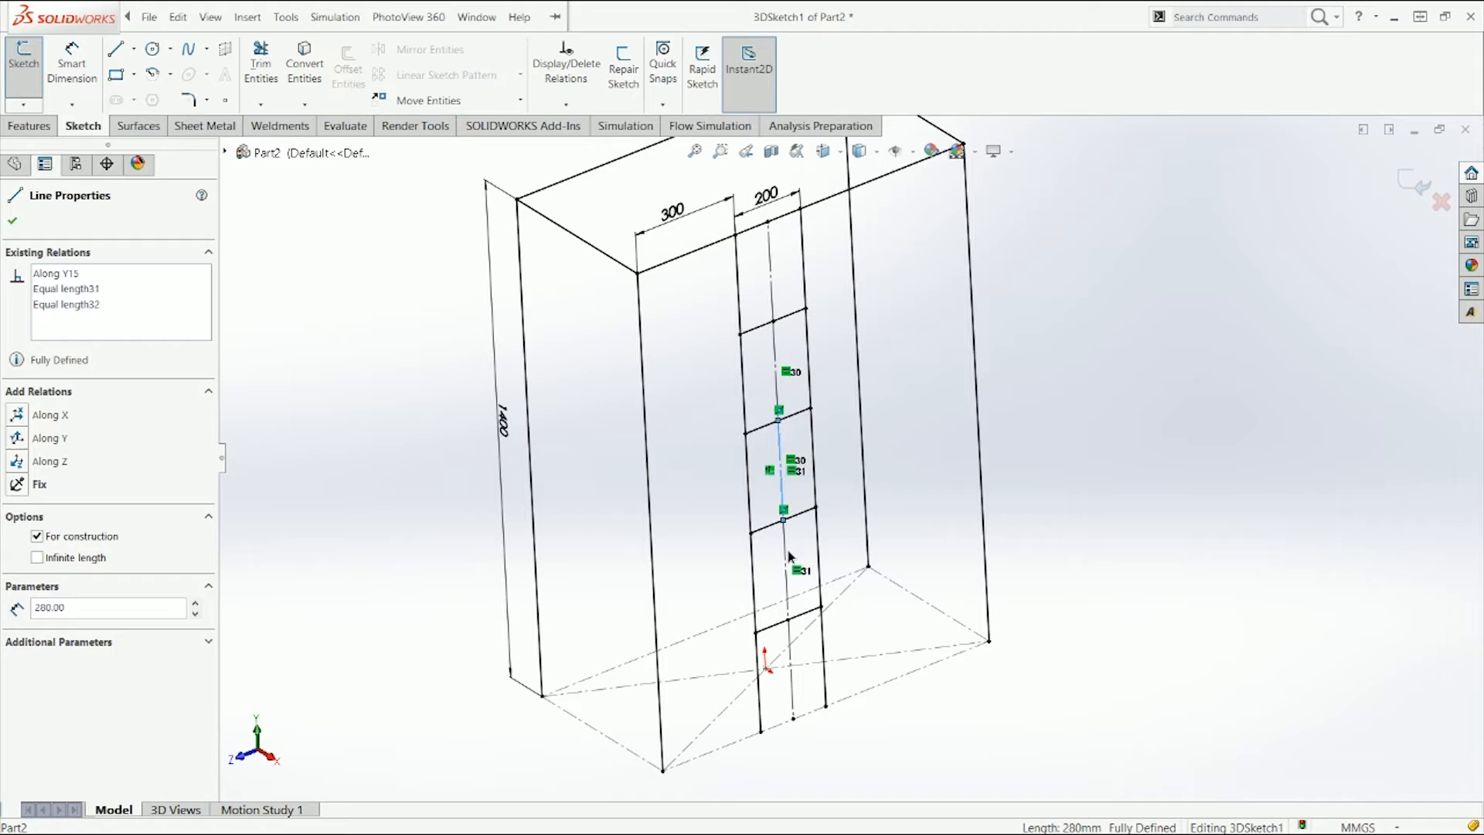
left_click(616, 410)
left_click(501, 419)
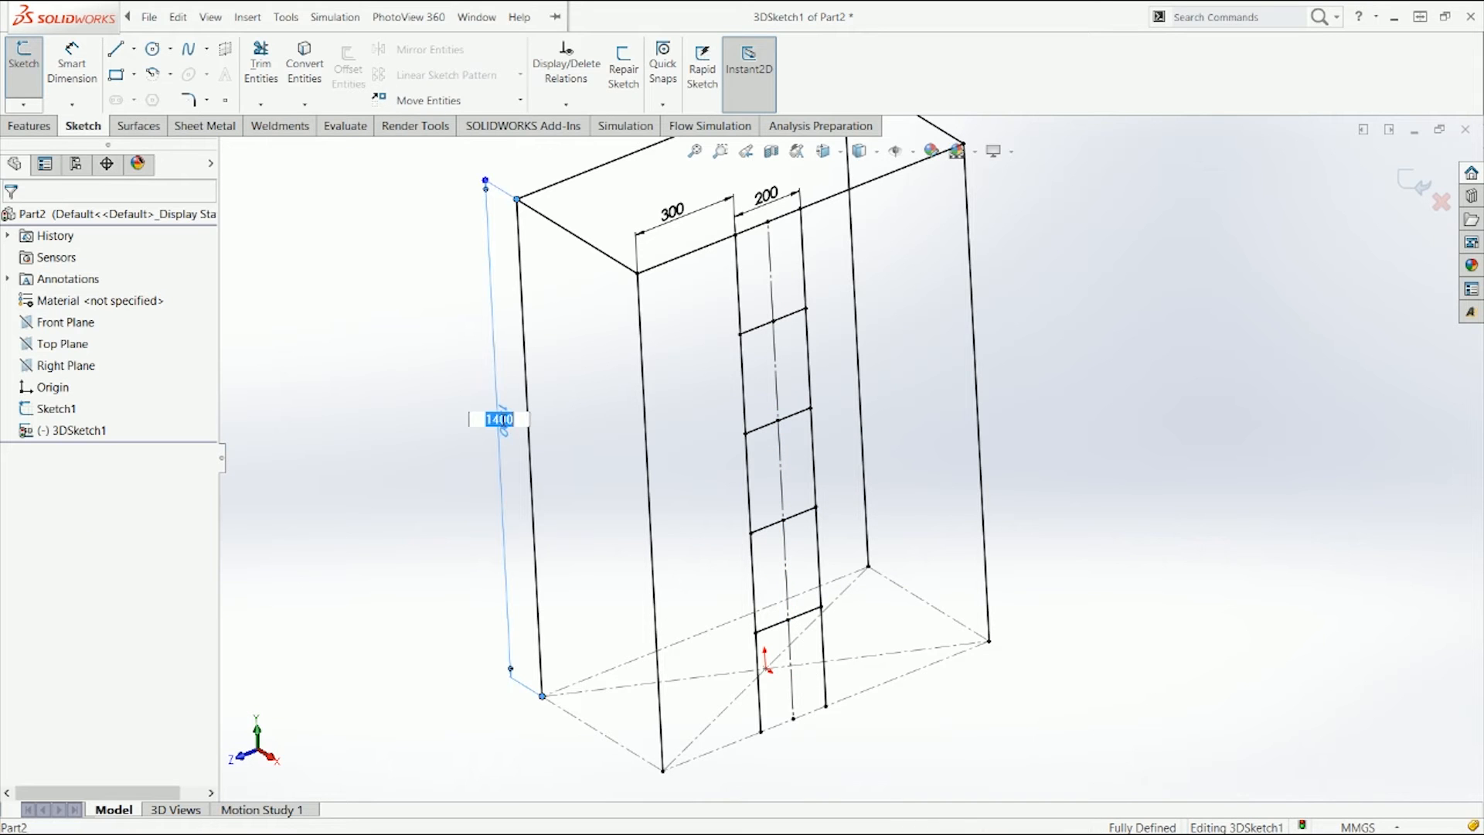
type("1000")
key("Return")
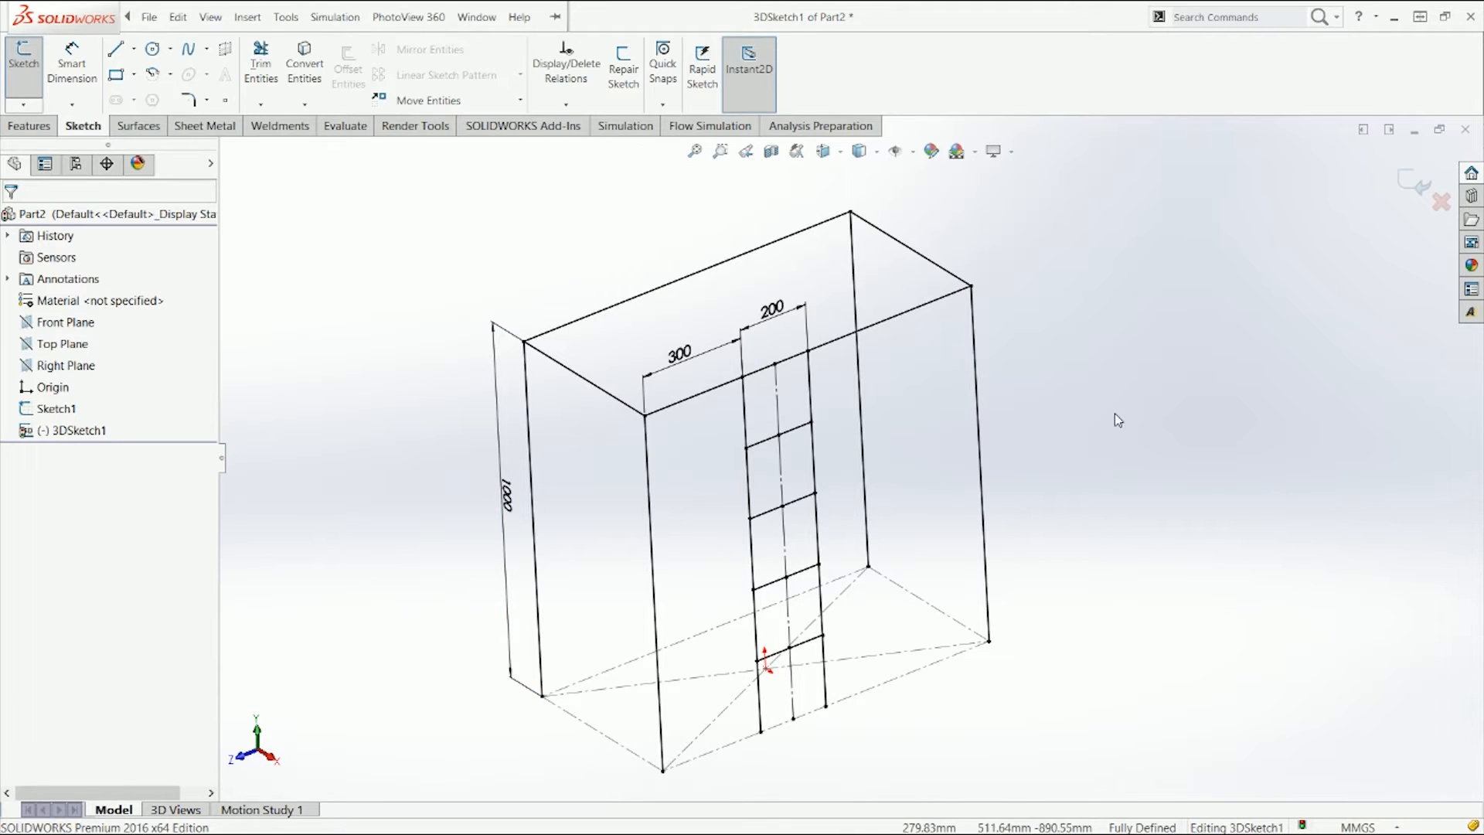
Step: Dimension the distances from the top edge to the uppermost rung and between the two uppermost rungs
right_click_drag(1115, 414, 1094, 249)
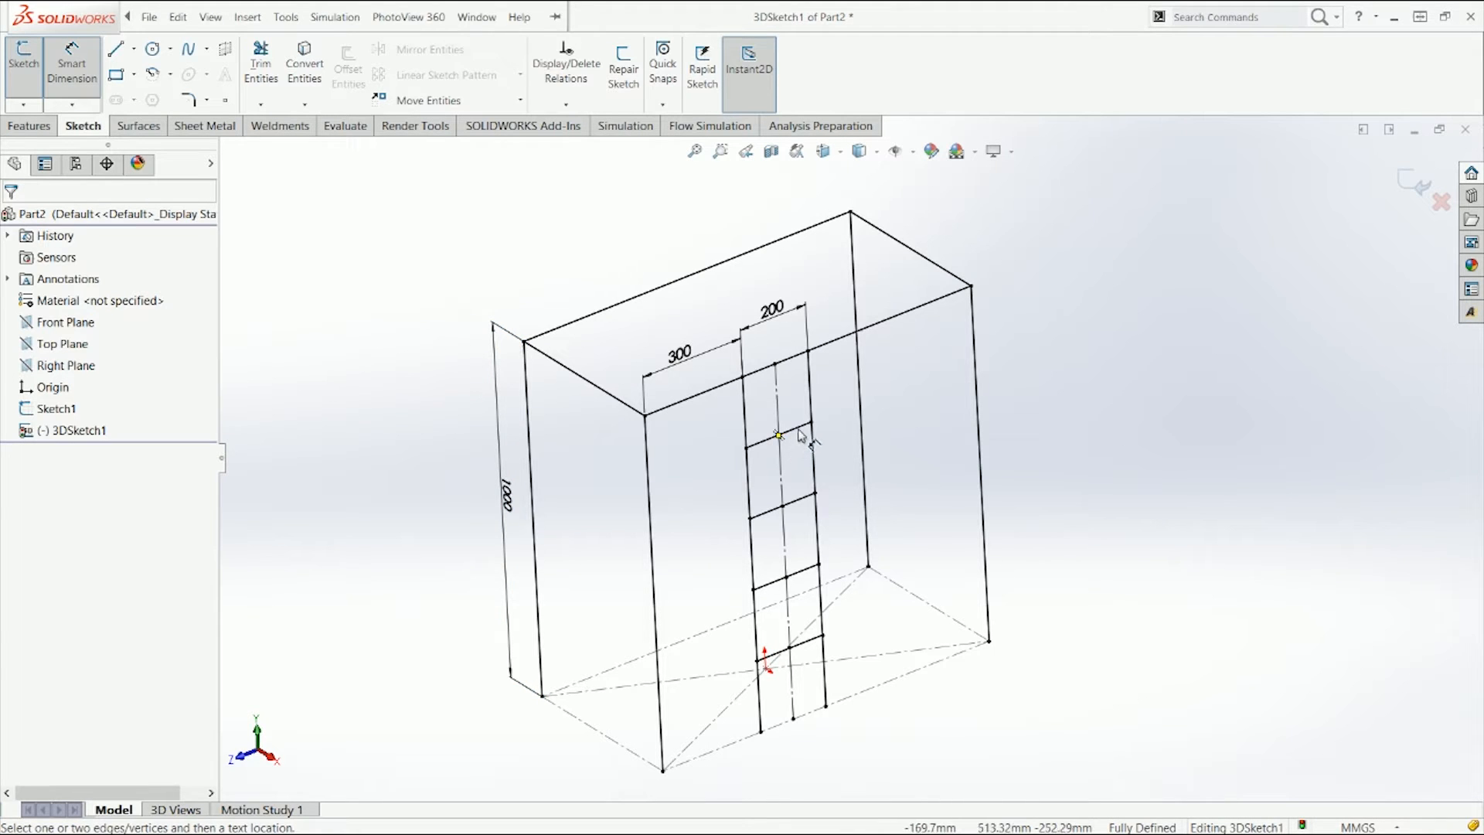
left_click(799, 430)
left_click(809, 353)
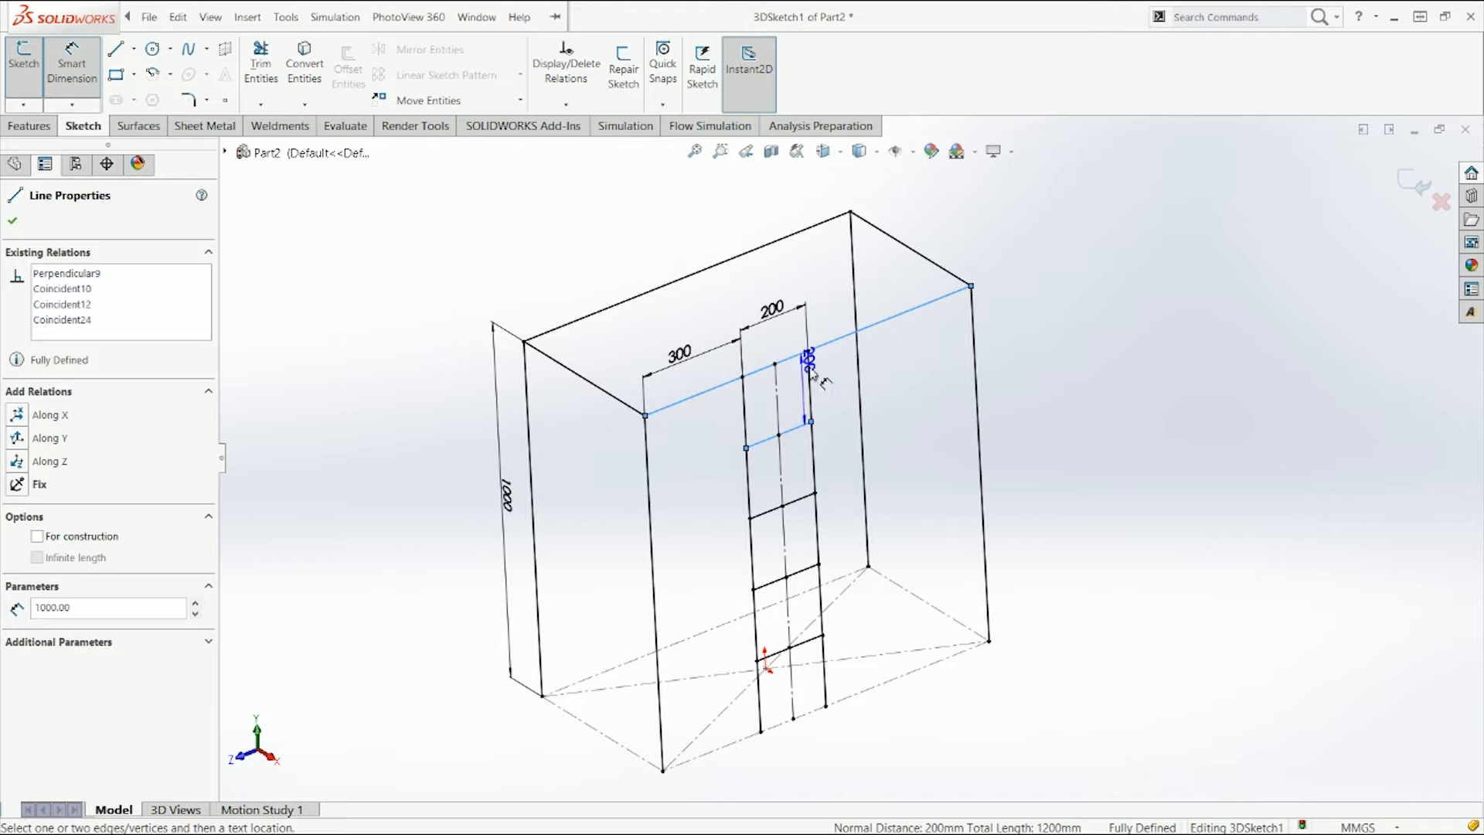
left_click(909, 376)
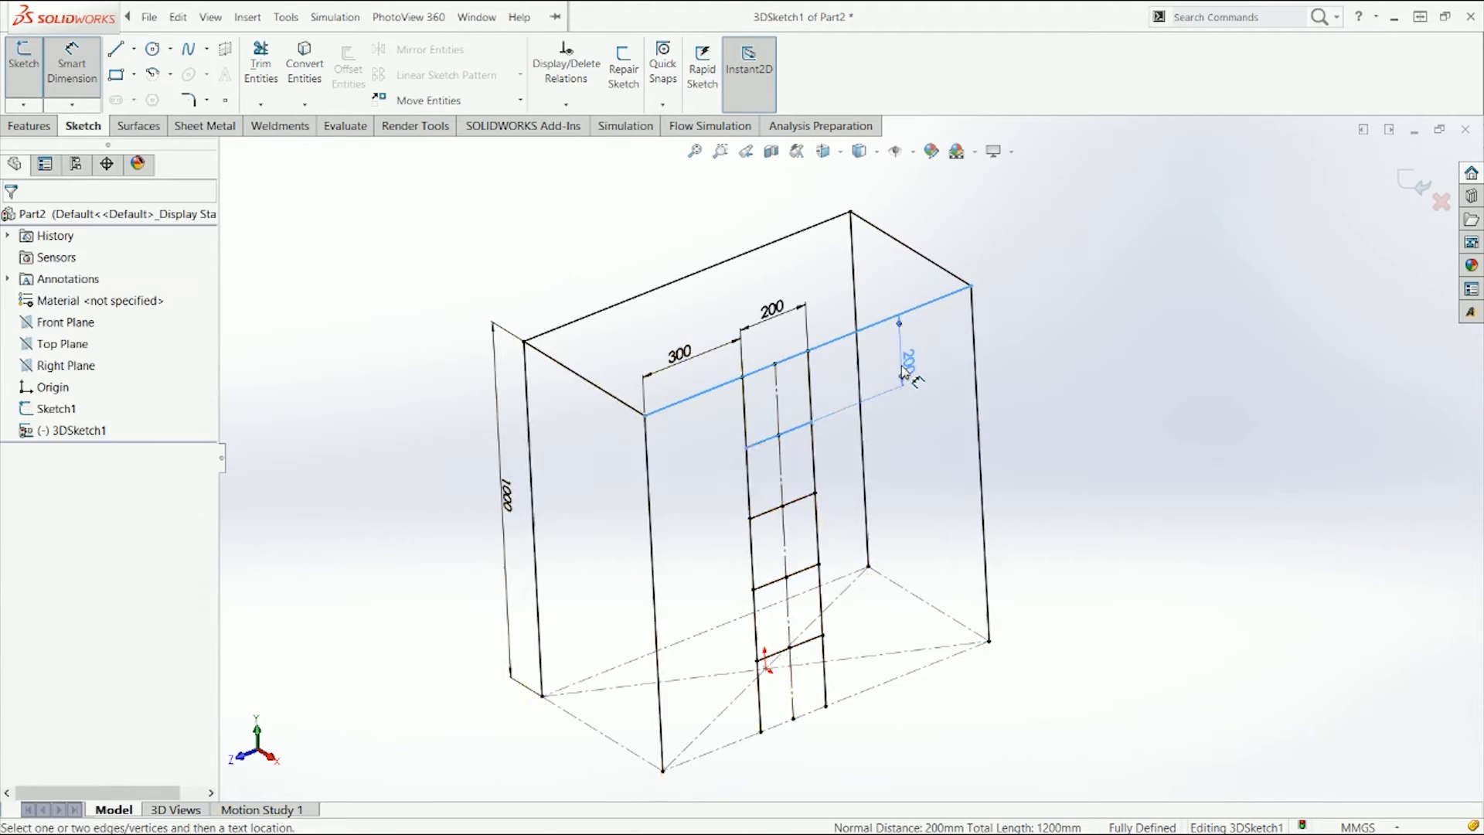
left_click(891, 436)
left_click(803, 498)
left_click(801, 426)
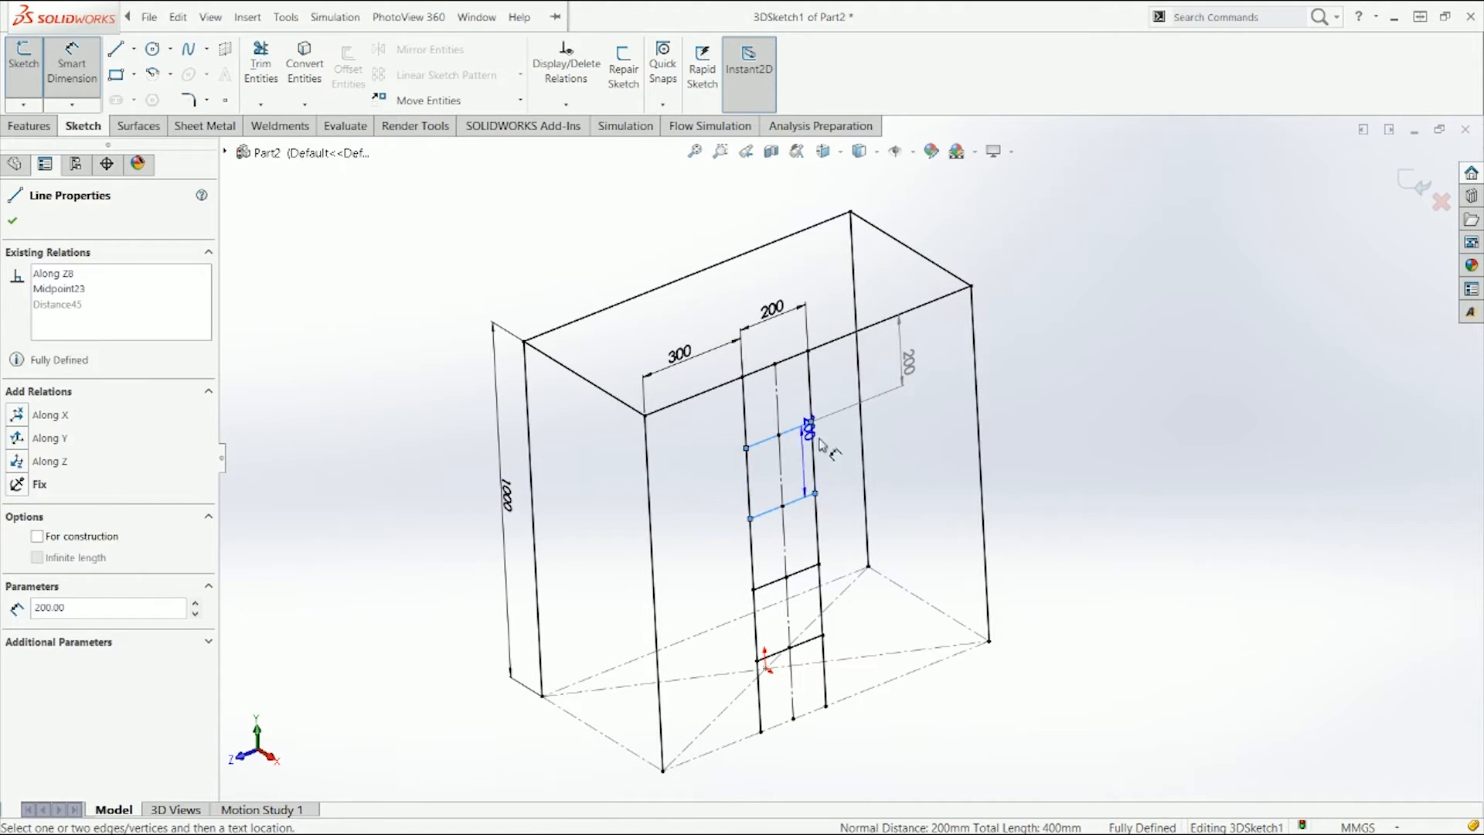
left_click(936, 433)
Step: Delete the two rung spacing dimensions
left_click(950, 468)
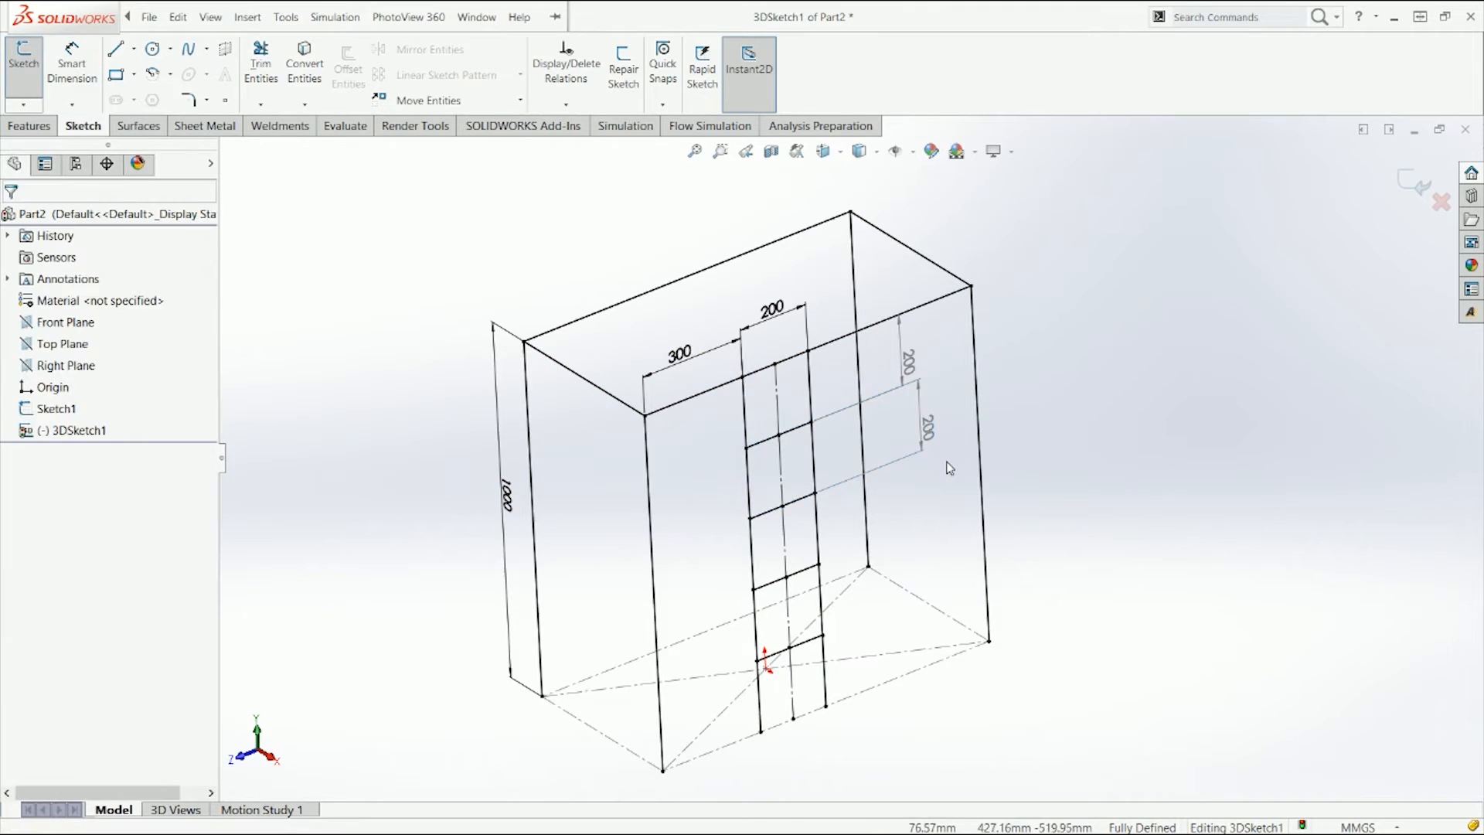
left_click(919, 426)
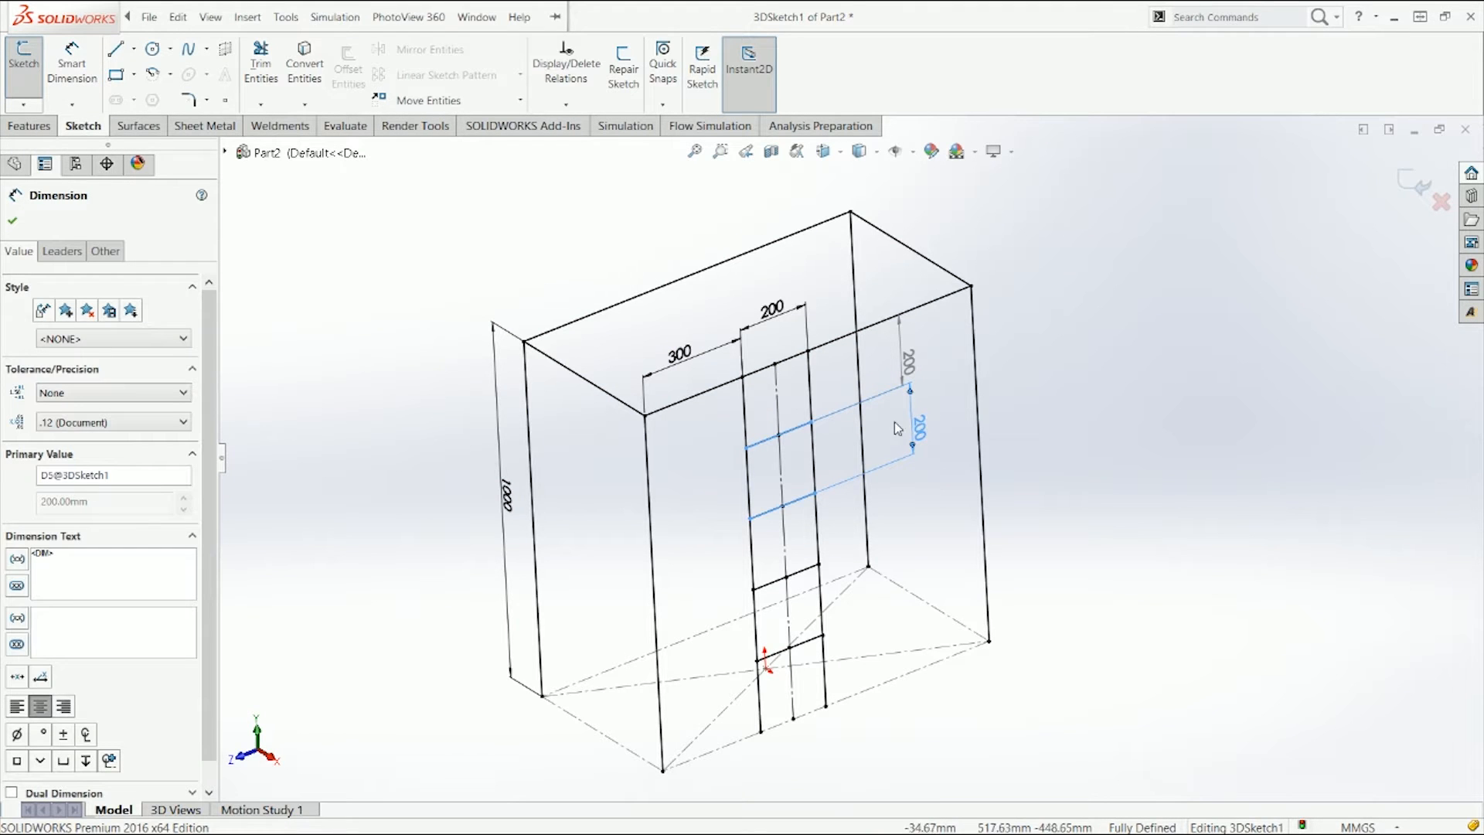
left_click(931, 474)
left_click(909, 365)
key("Delete")
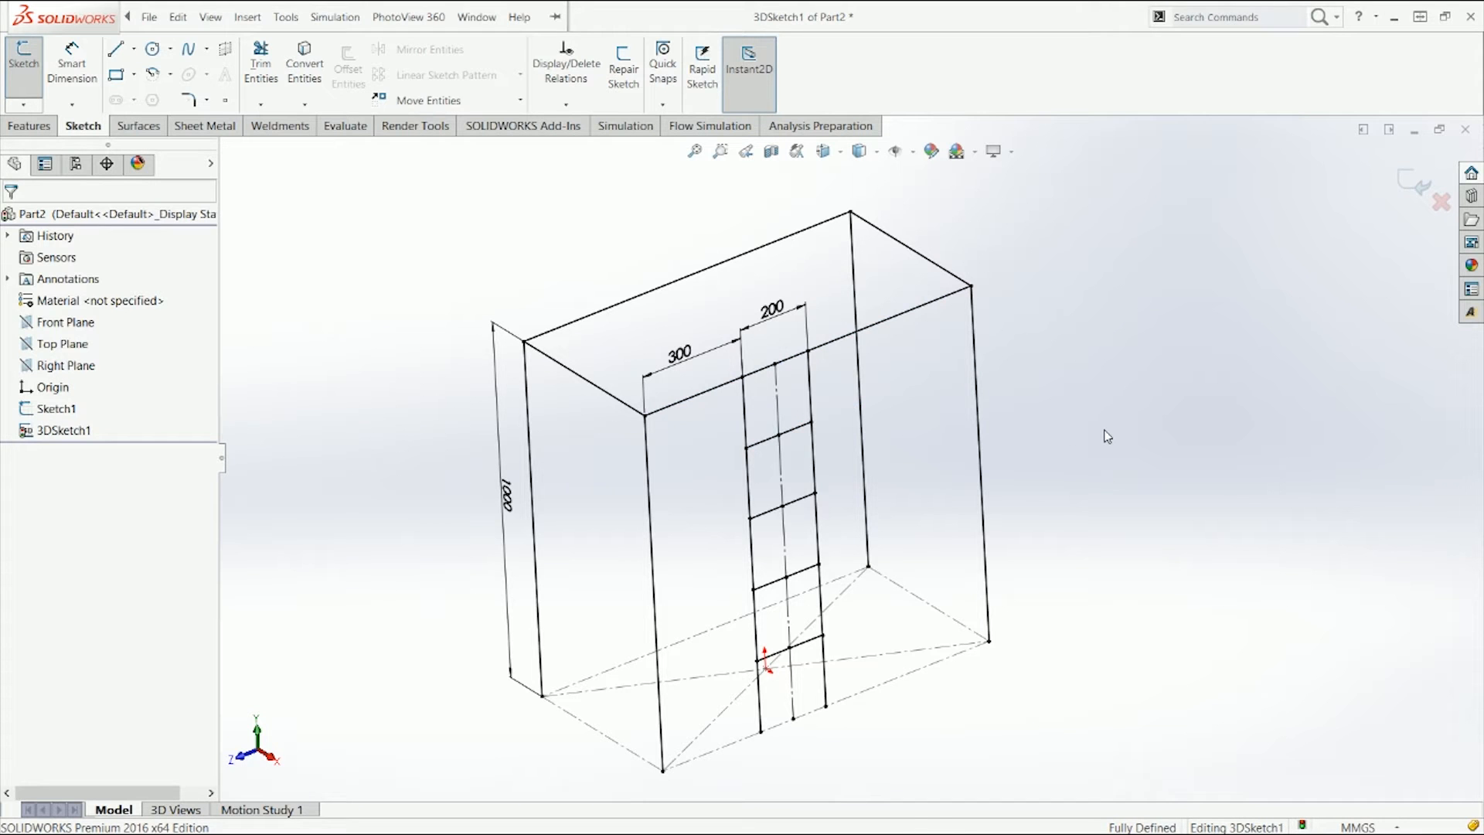
Step: Exit the 3D sketch
middle_click_drag(1087, 424, 1092, 398)
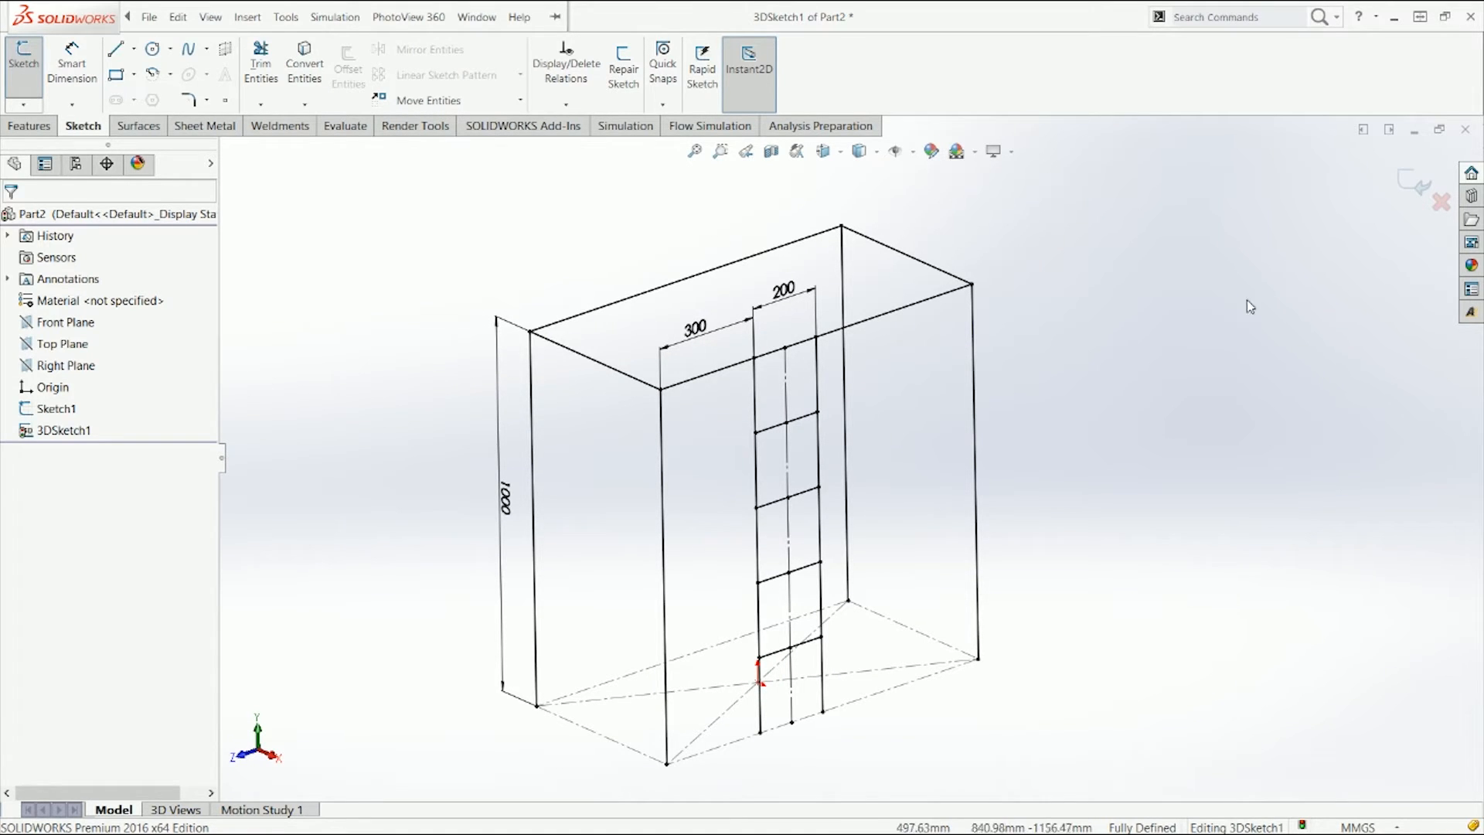
left_click(1411, 184)
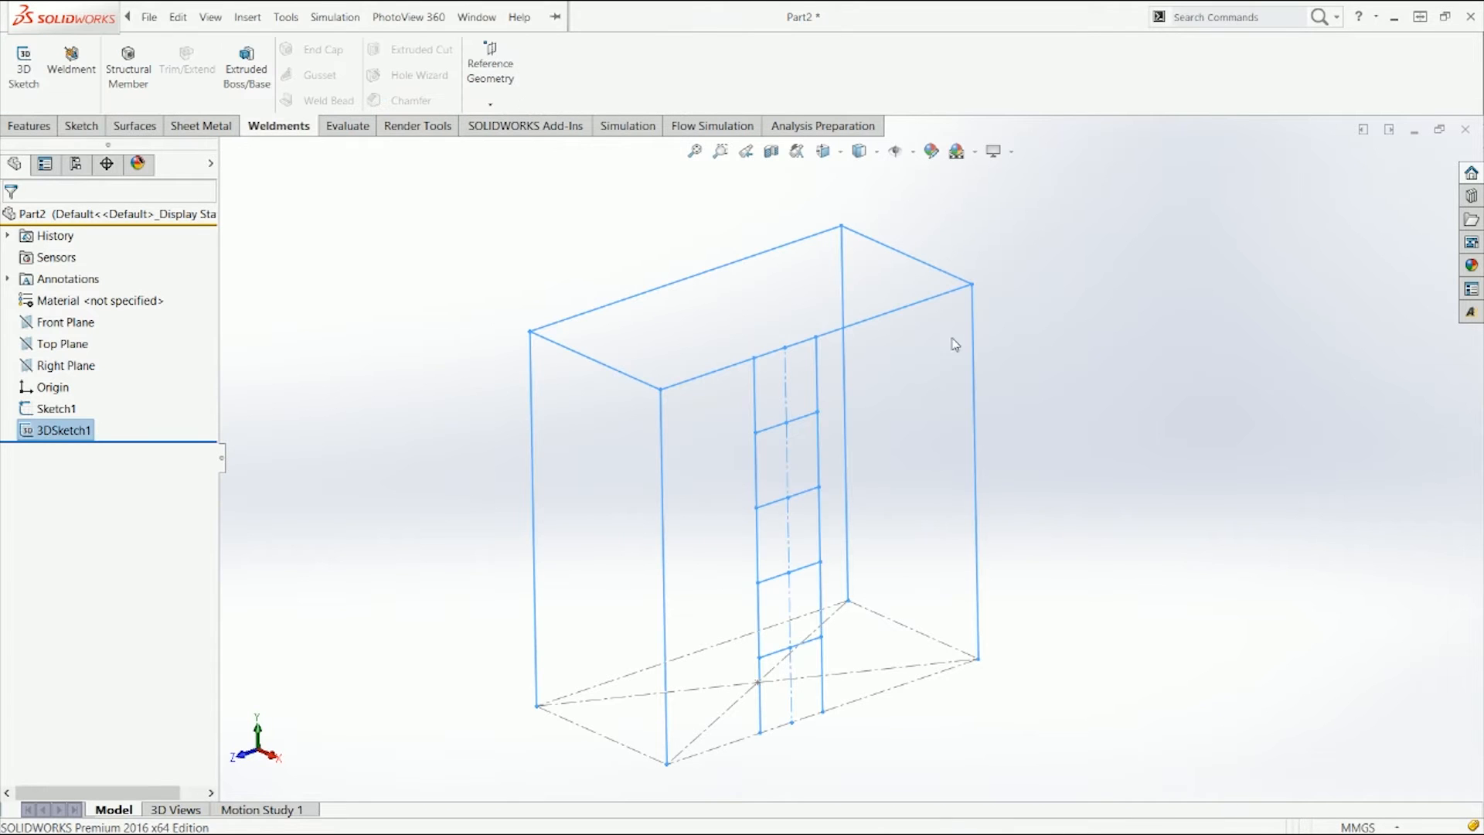
left_click(356, 264)
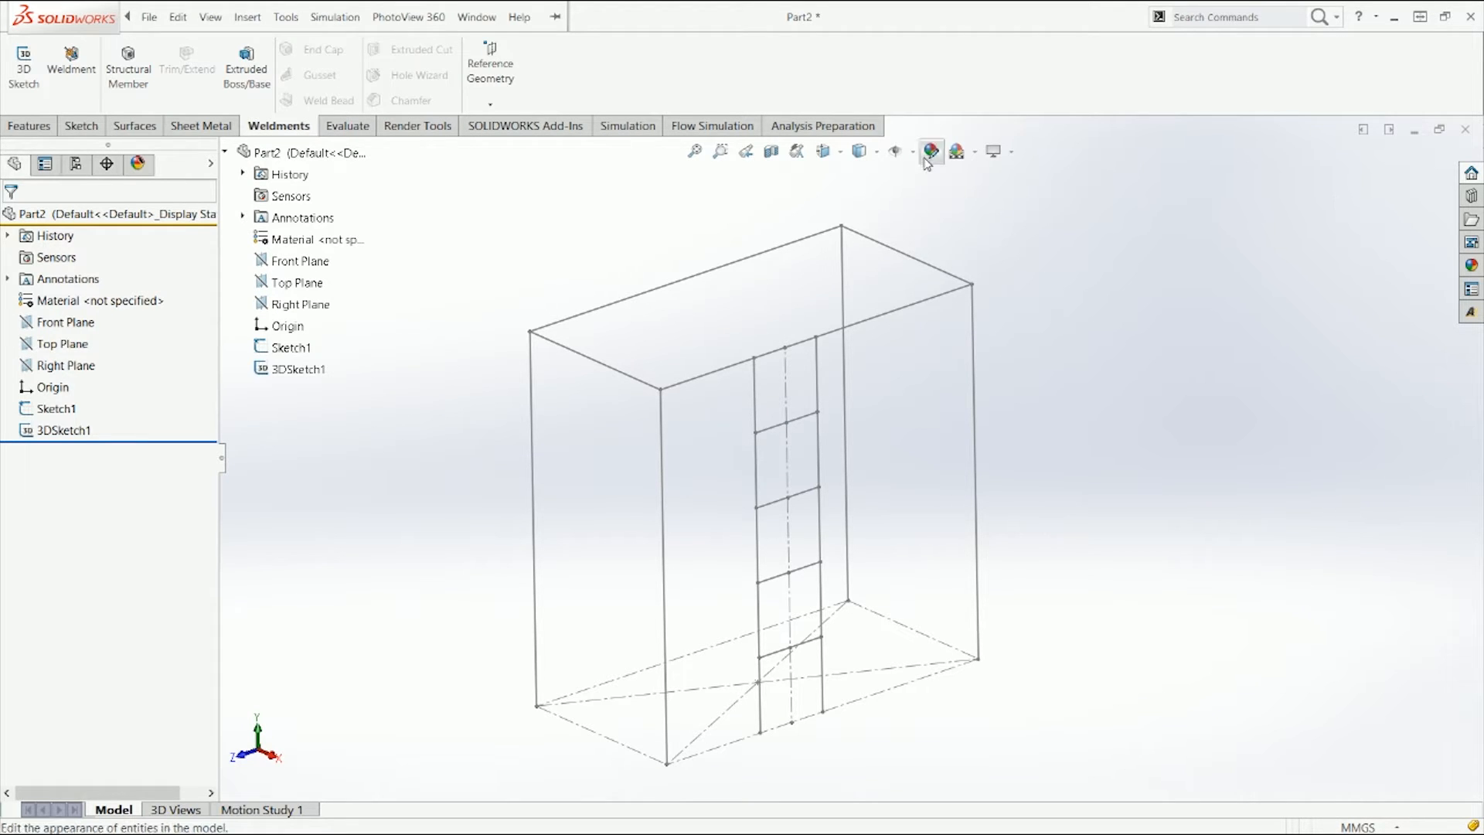
Step: Start a Structural Member using the iso standard, square tube type and 20 x 20 x 2 size
left_click(137, 80)
left_click(137, 351)
left_click(145, 350)
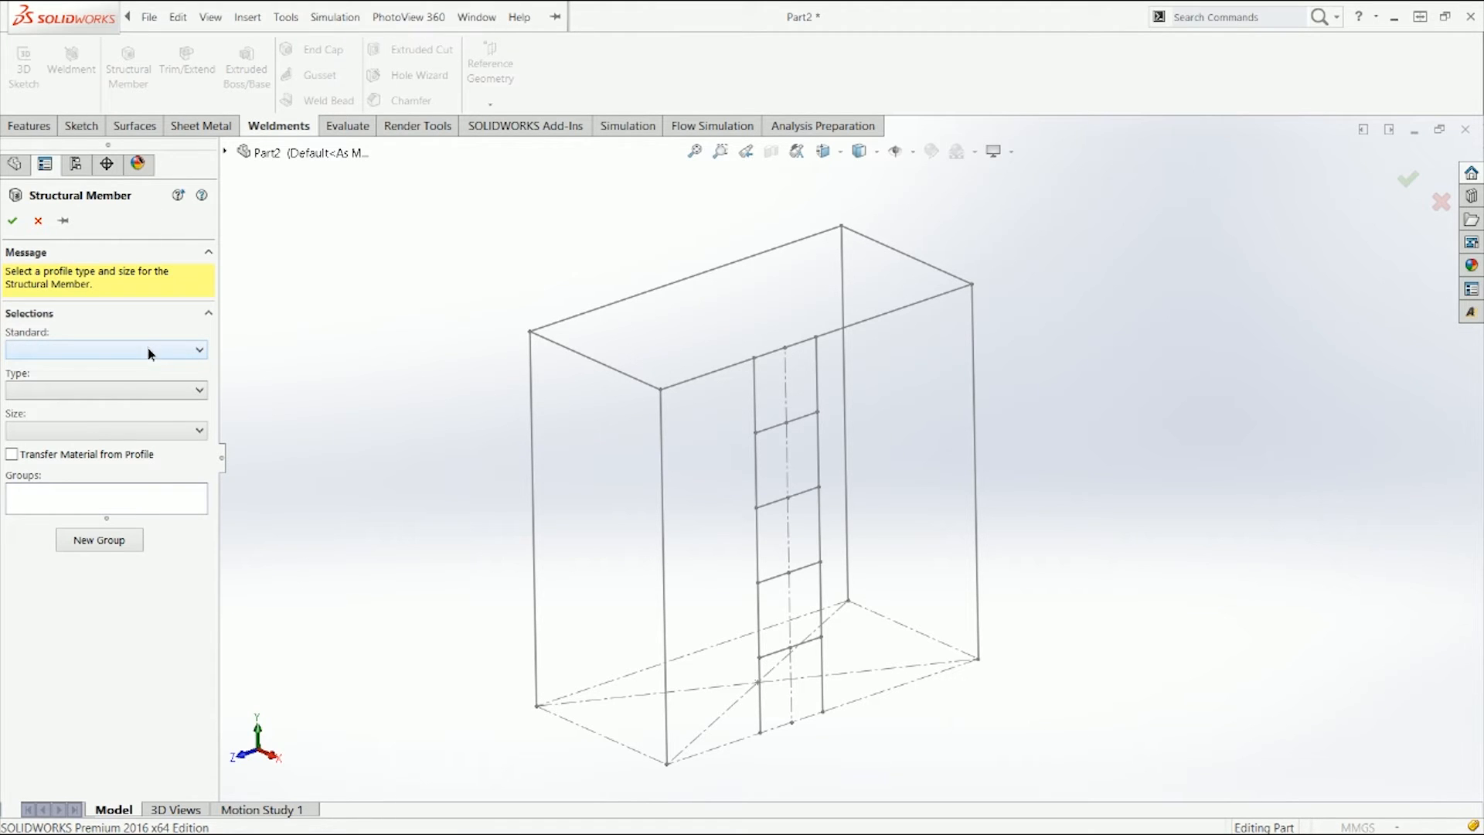
left_click(149, 352)
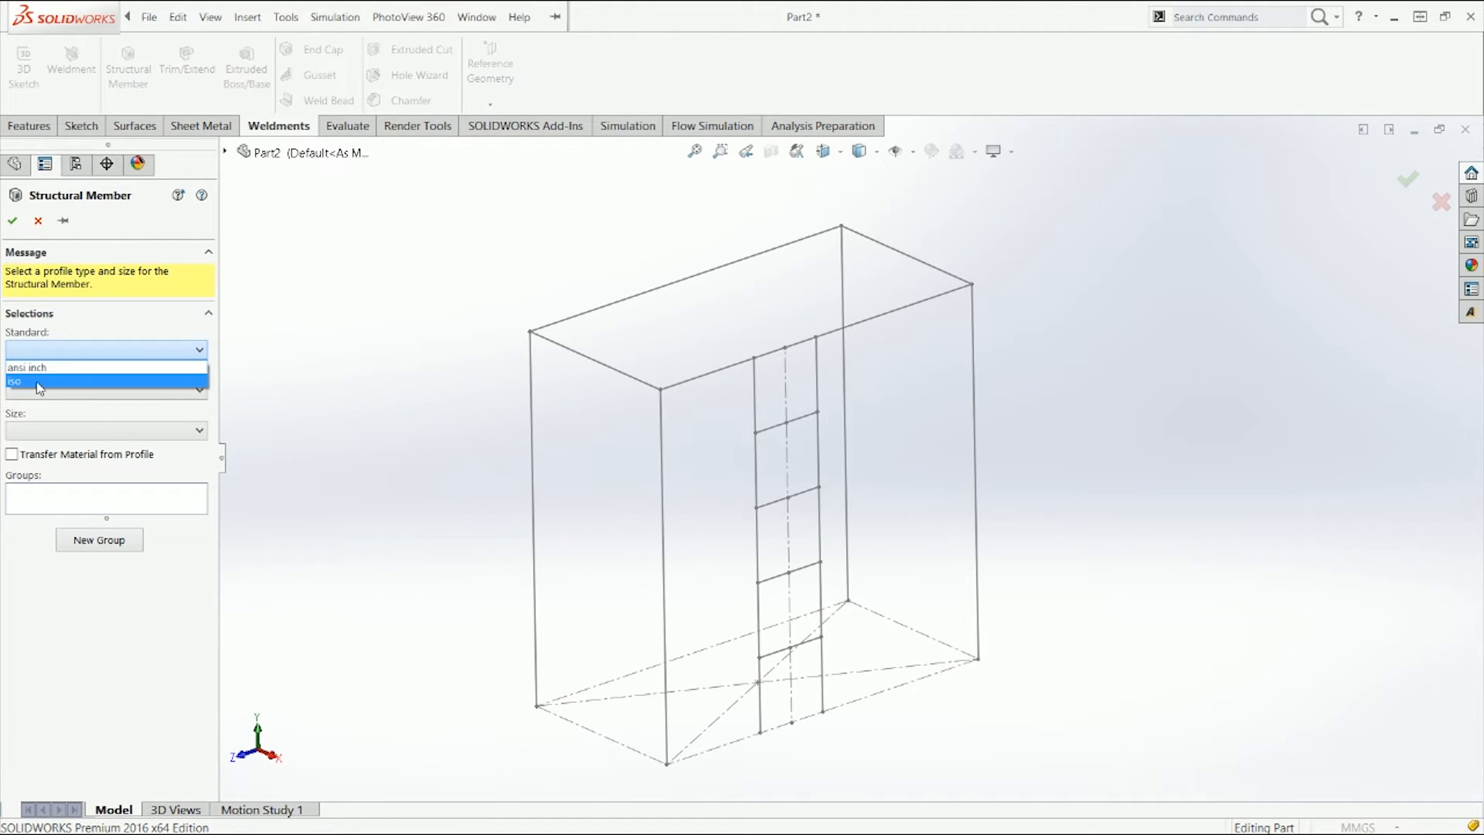
left_click(38, 382)
left_click(50, 390)
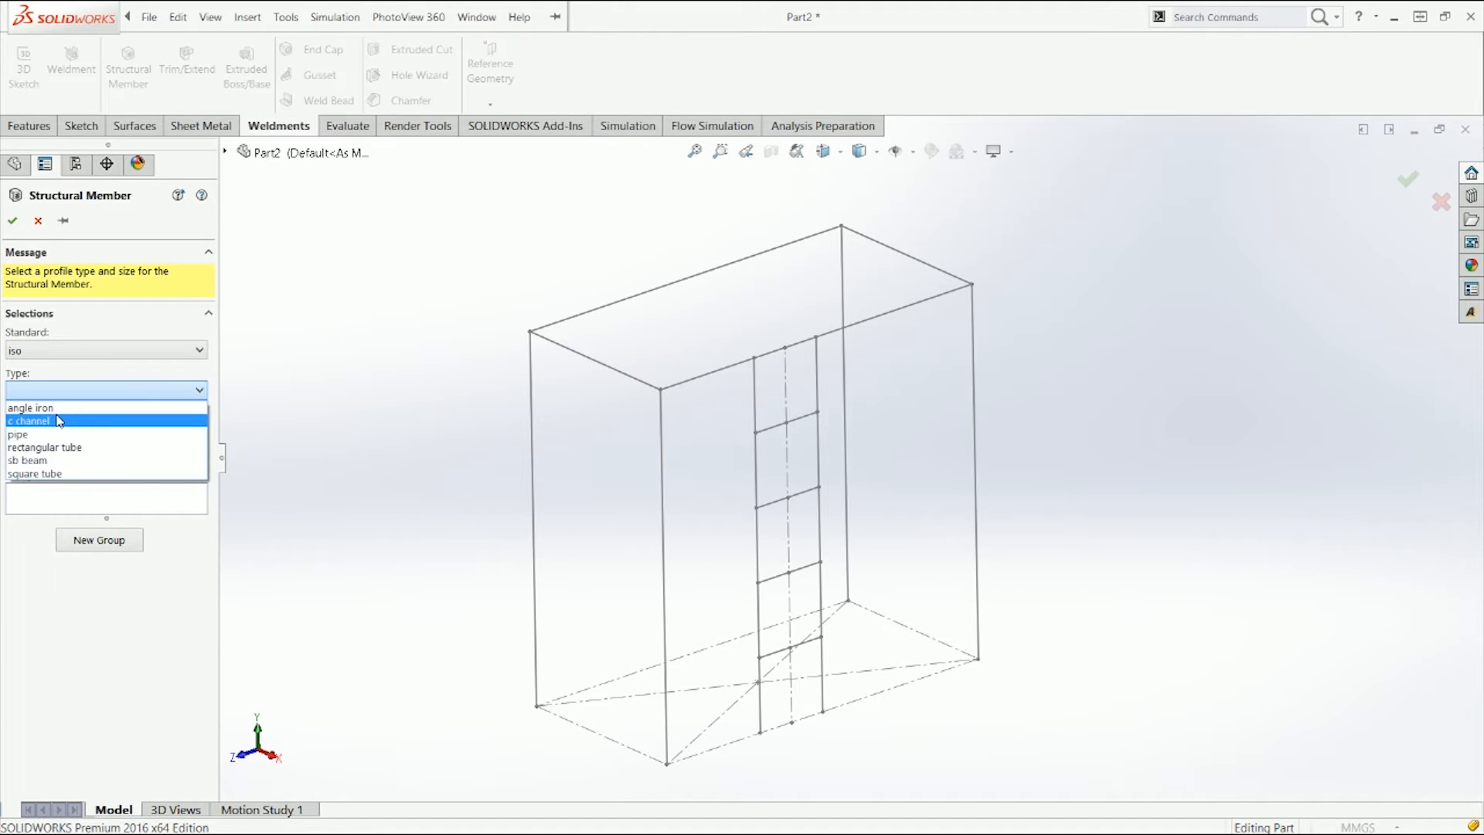
left_click(86, 473)
left_click(82, 430)
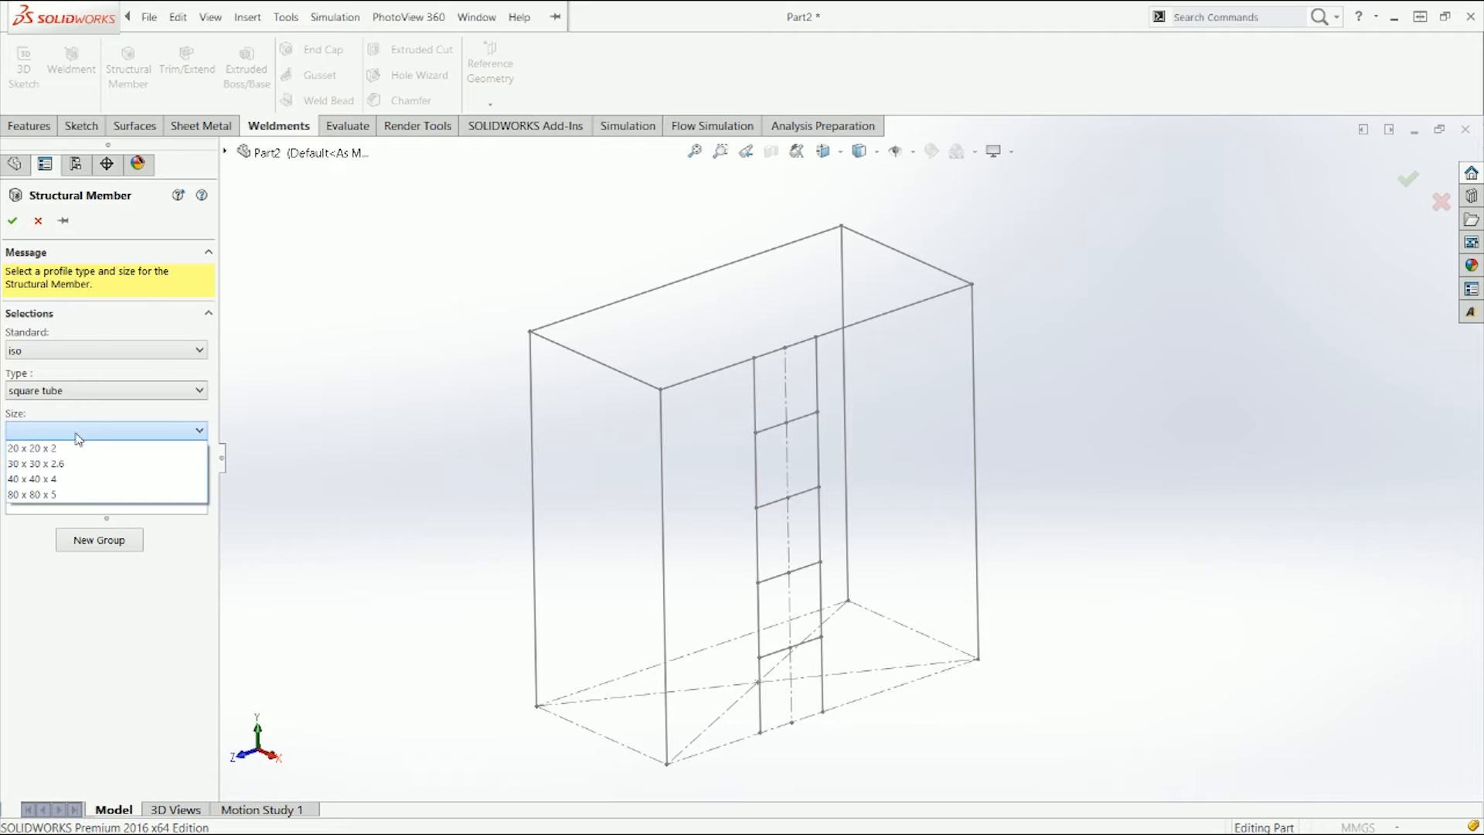
left_click(76, 448)
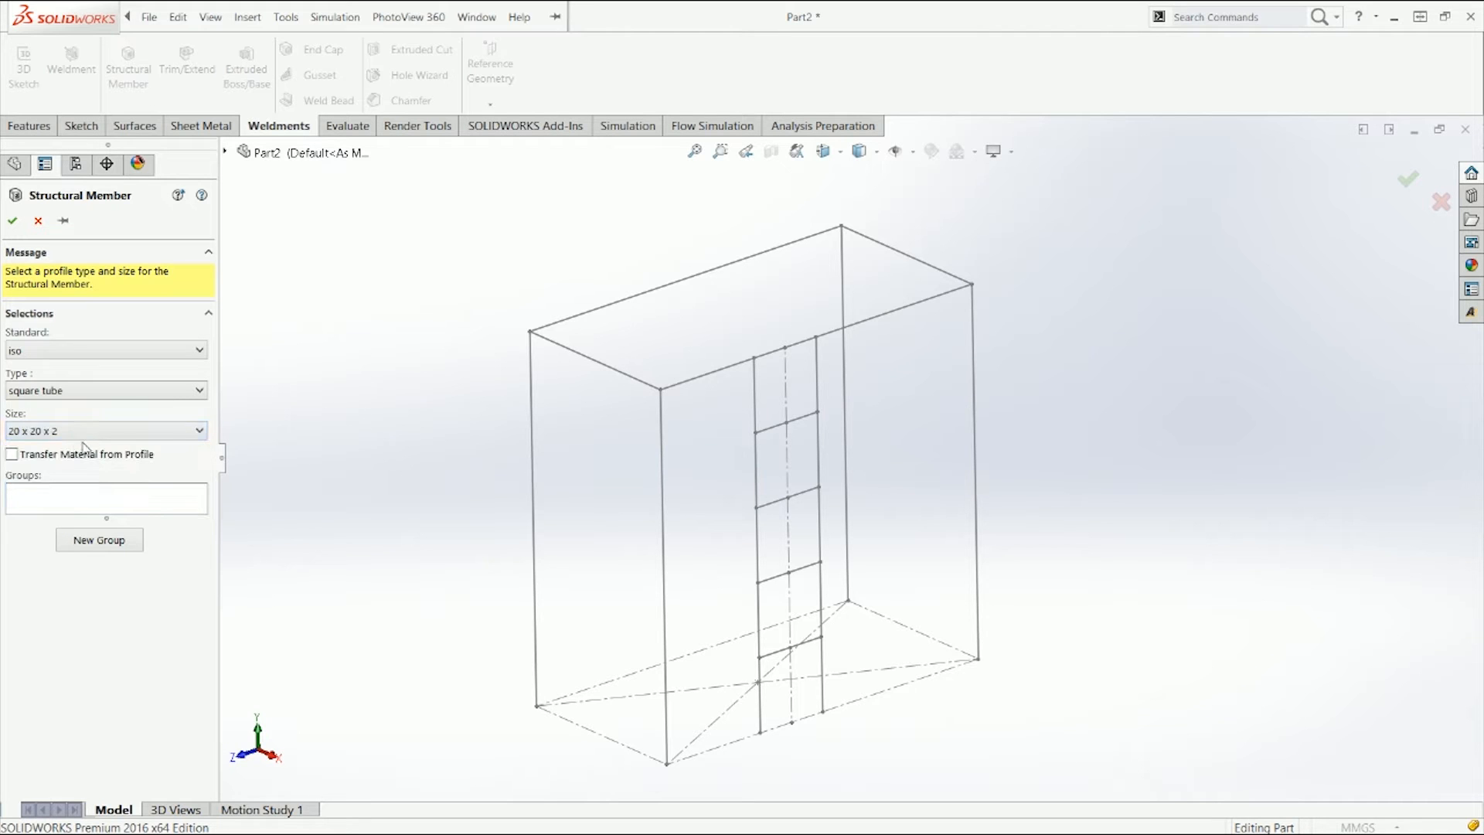
left_click(124, 436)
left_click(74, 447)
left_click(103, 500)
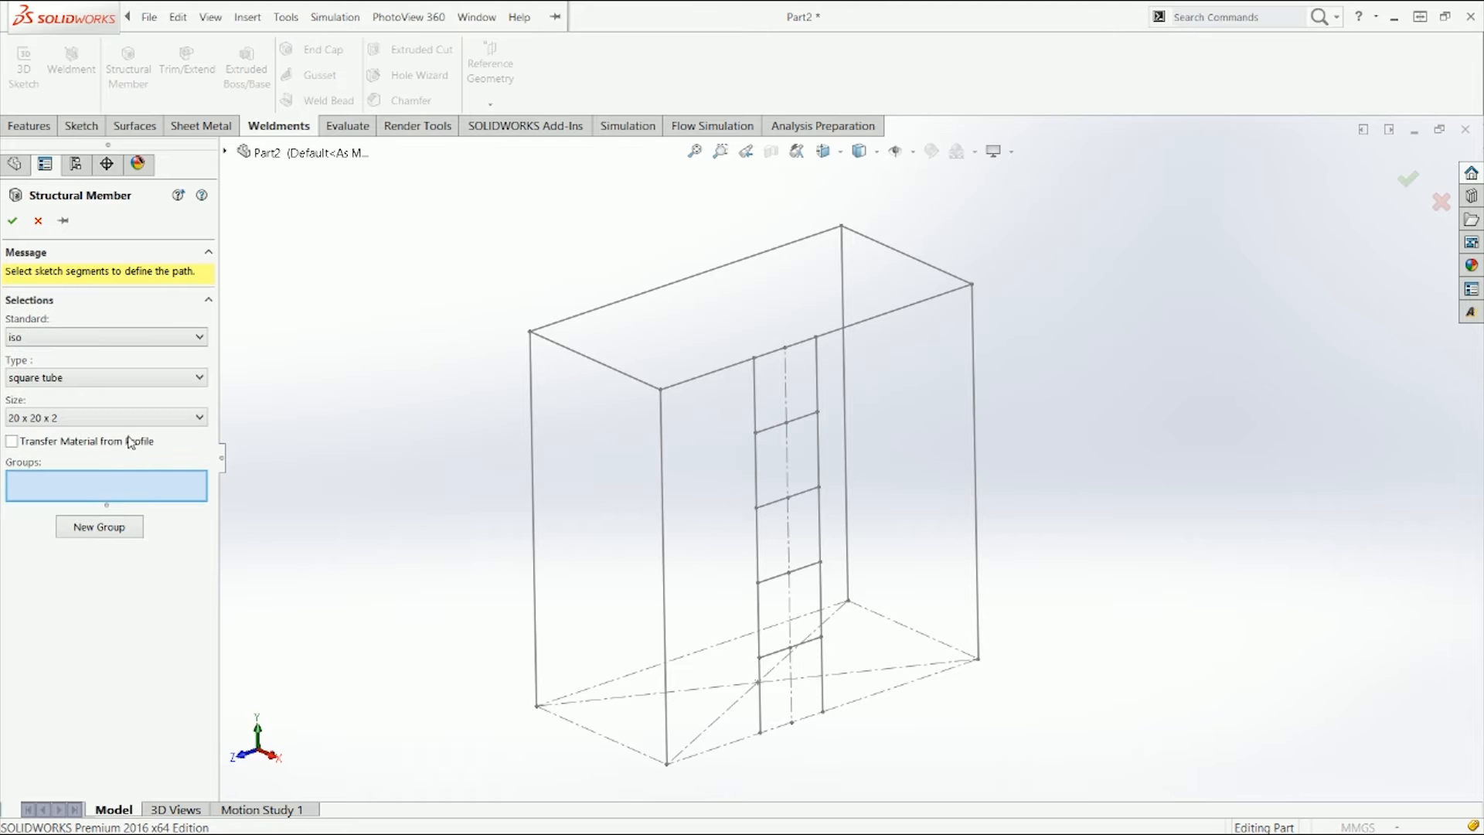
Step: Select the four corner legs and the two ladder uprights as the first group's path segments
left_click(531, 396)
left_click(841, 276)
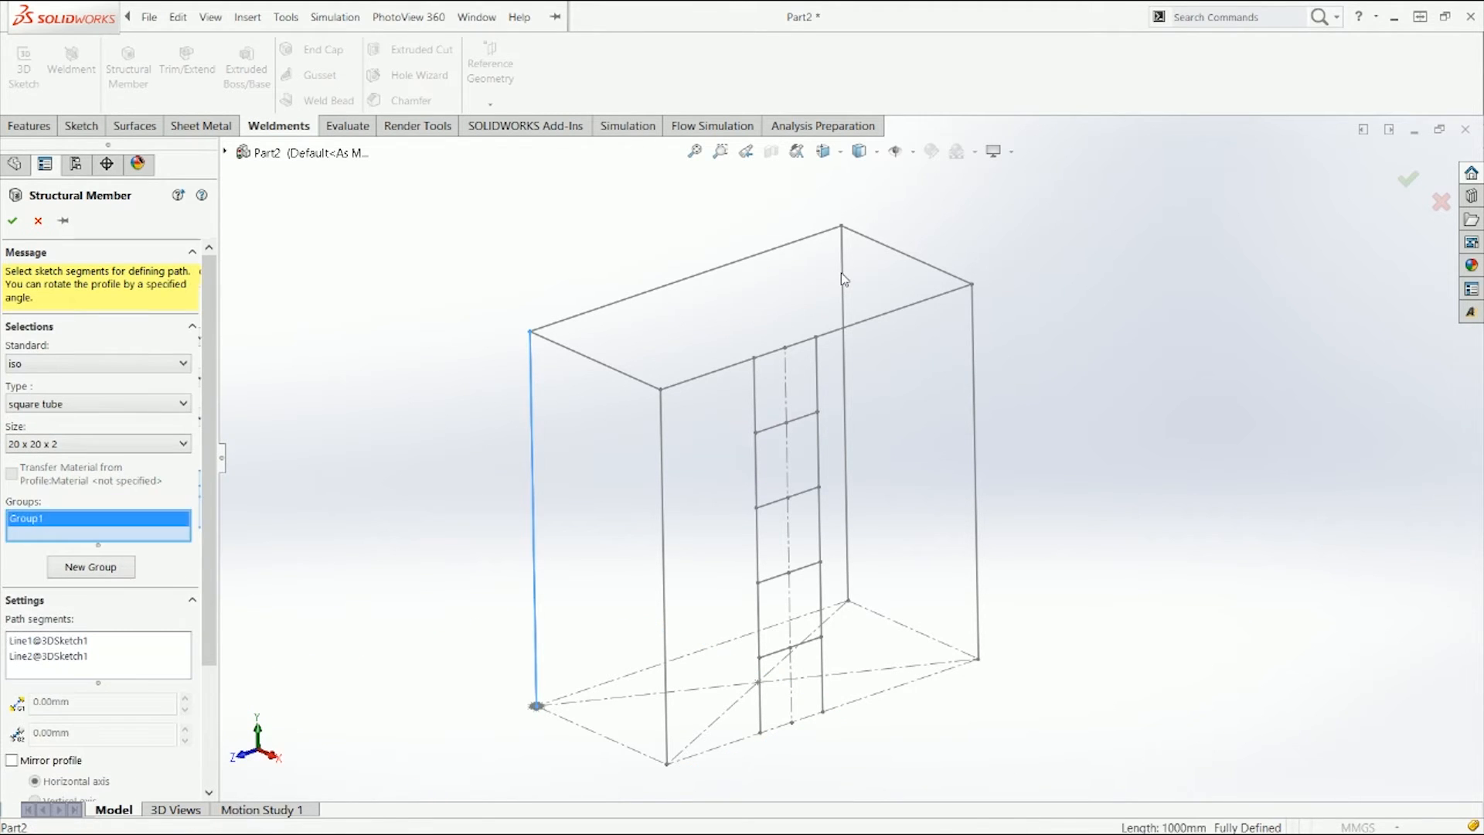
left_click(974, 319)
left_click(661, 421)
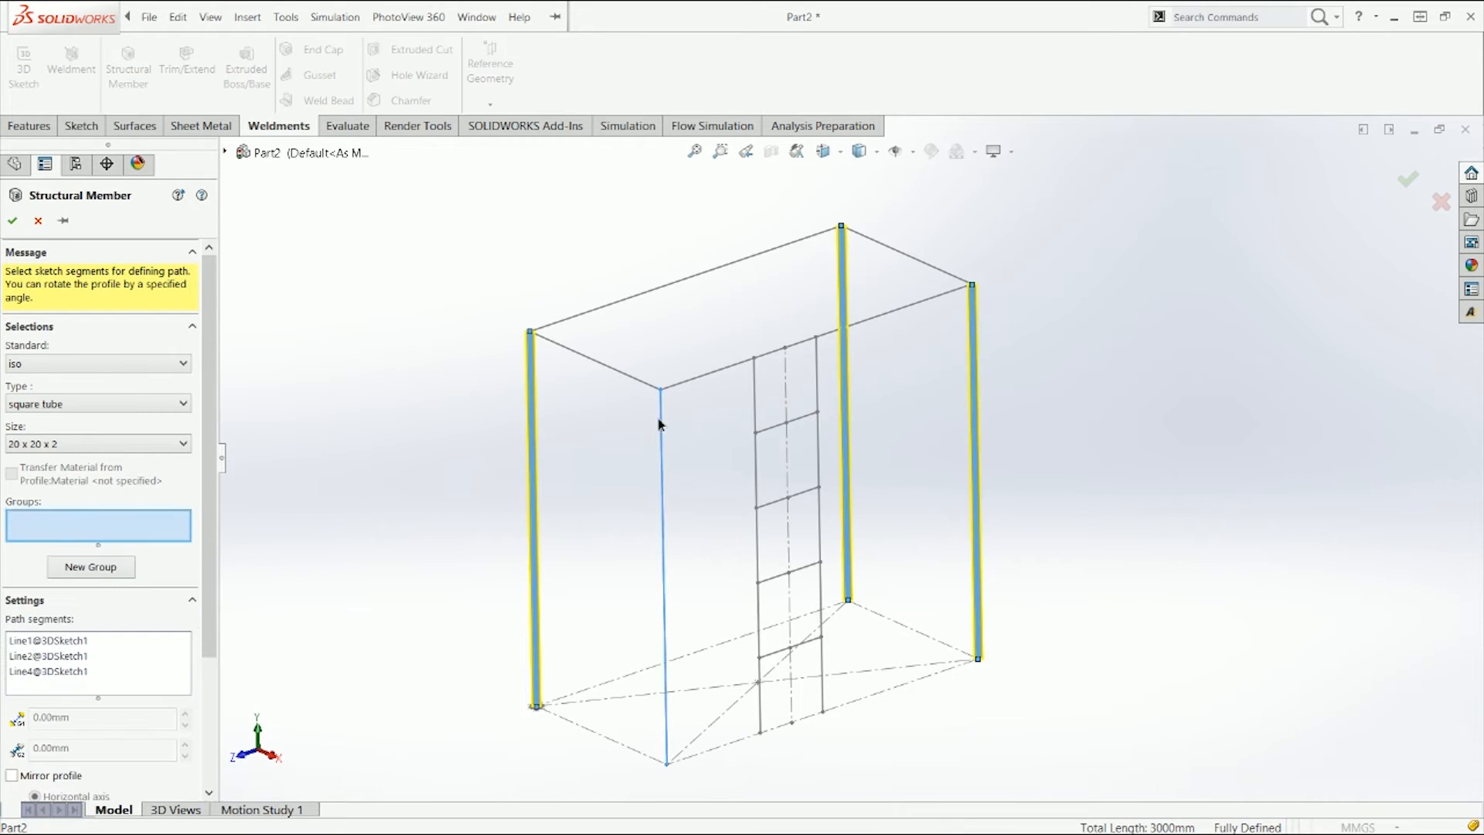
left_click(755, 404)
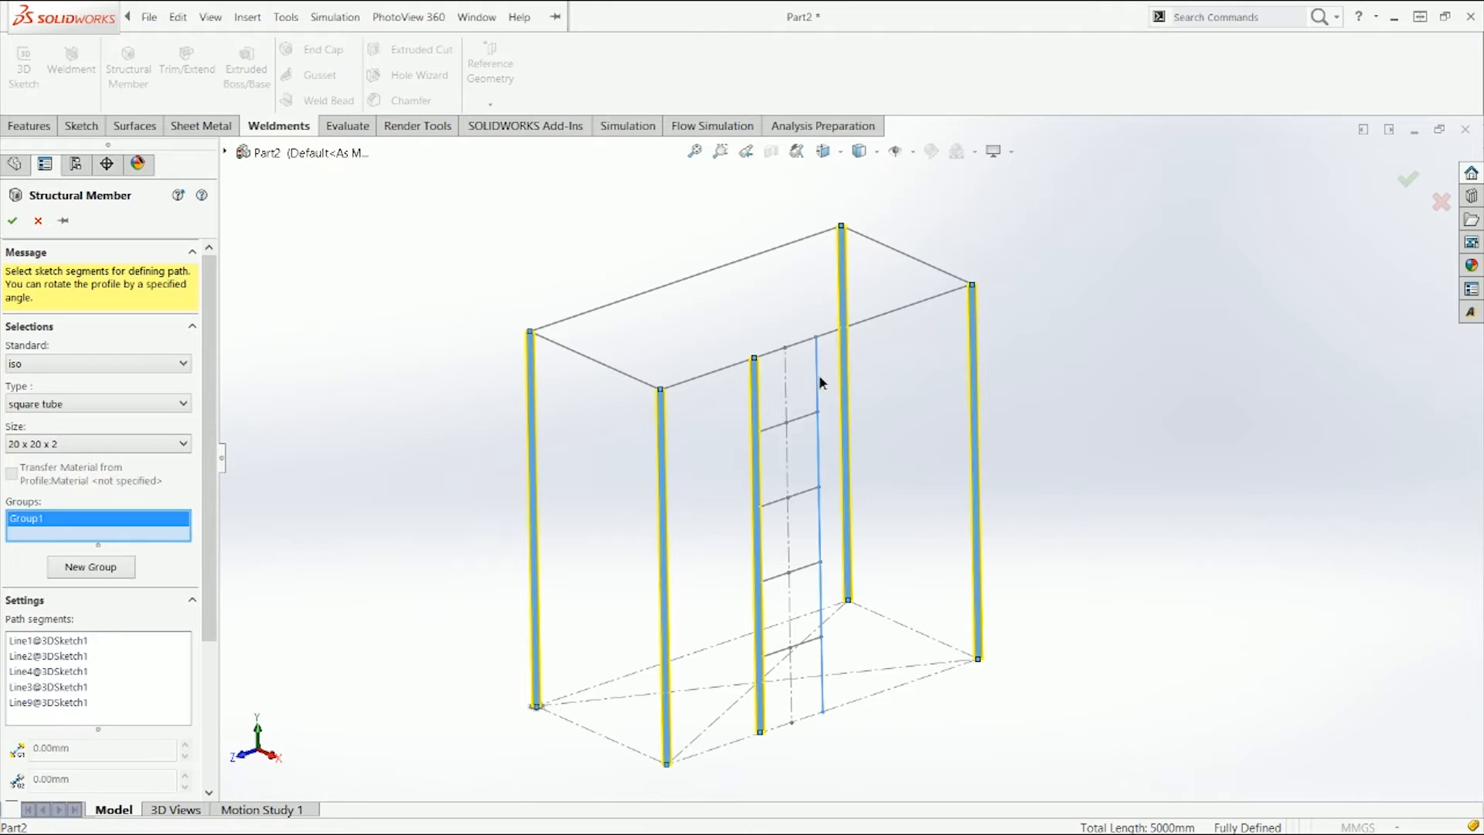
left_click(821, 382)
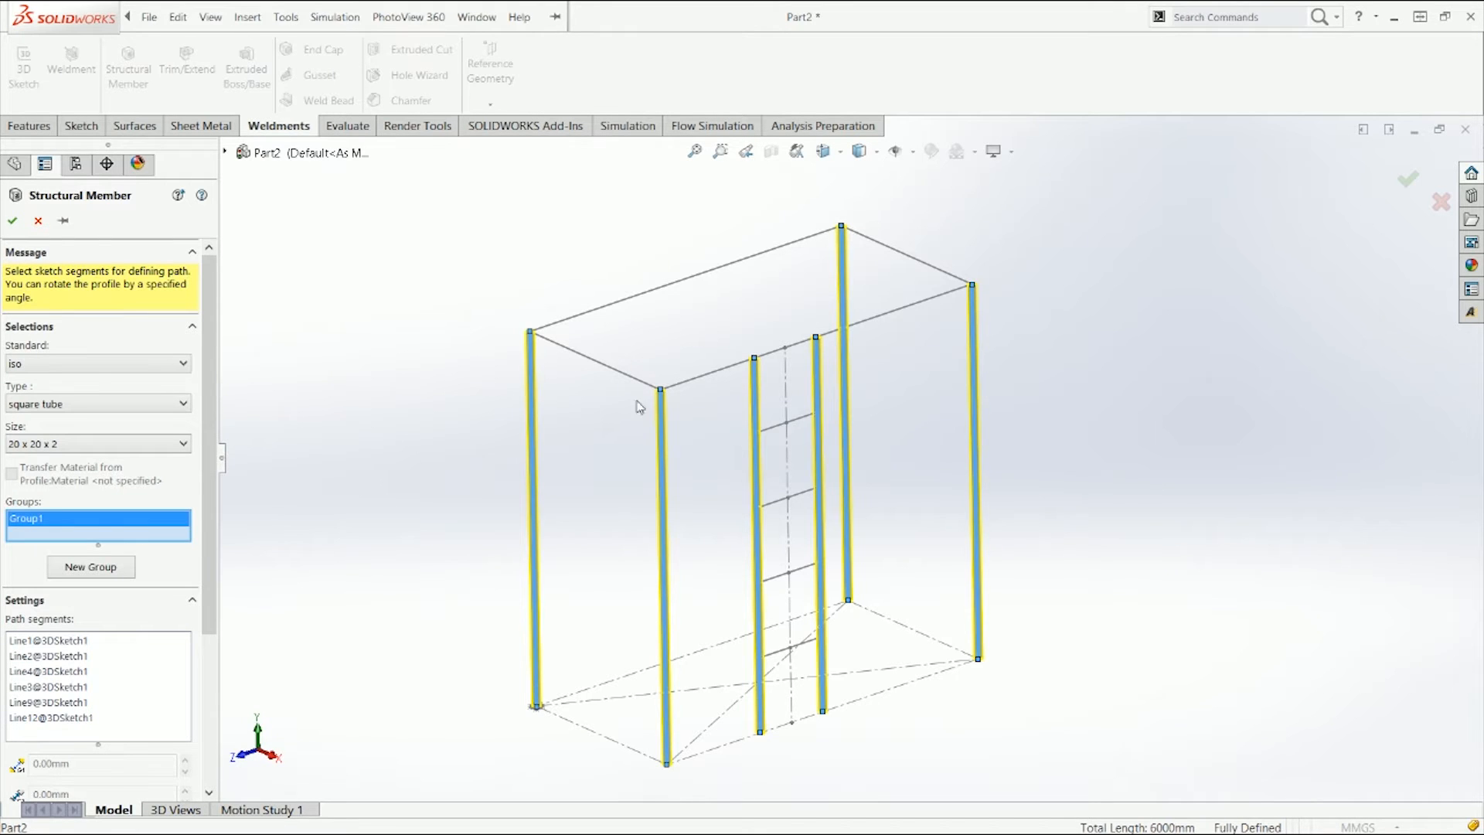
Step: Create a second group containing the two long top edges and the four ladder rungs
scroll(628, 380, "down", 10)
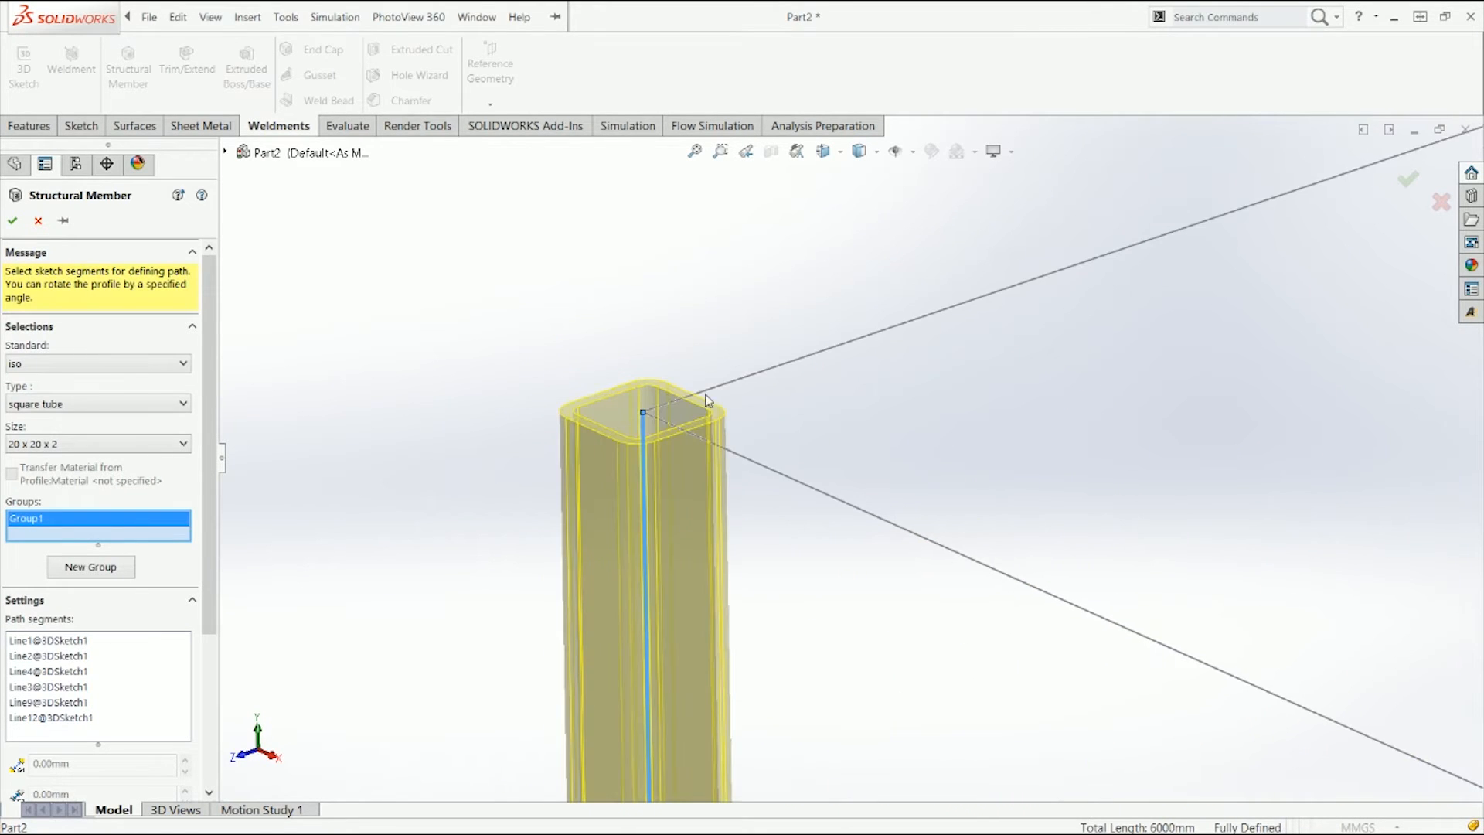
scroll(803, 448, "up", 8)
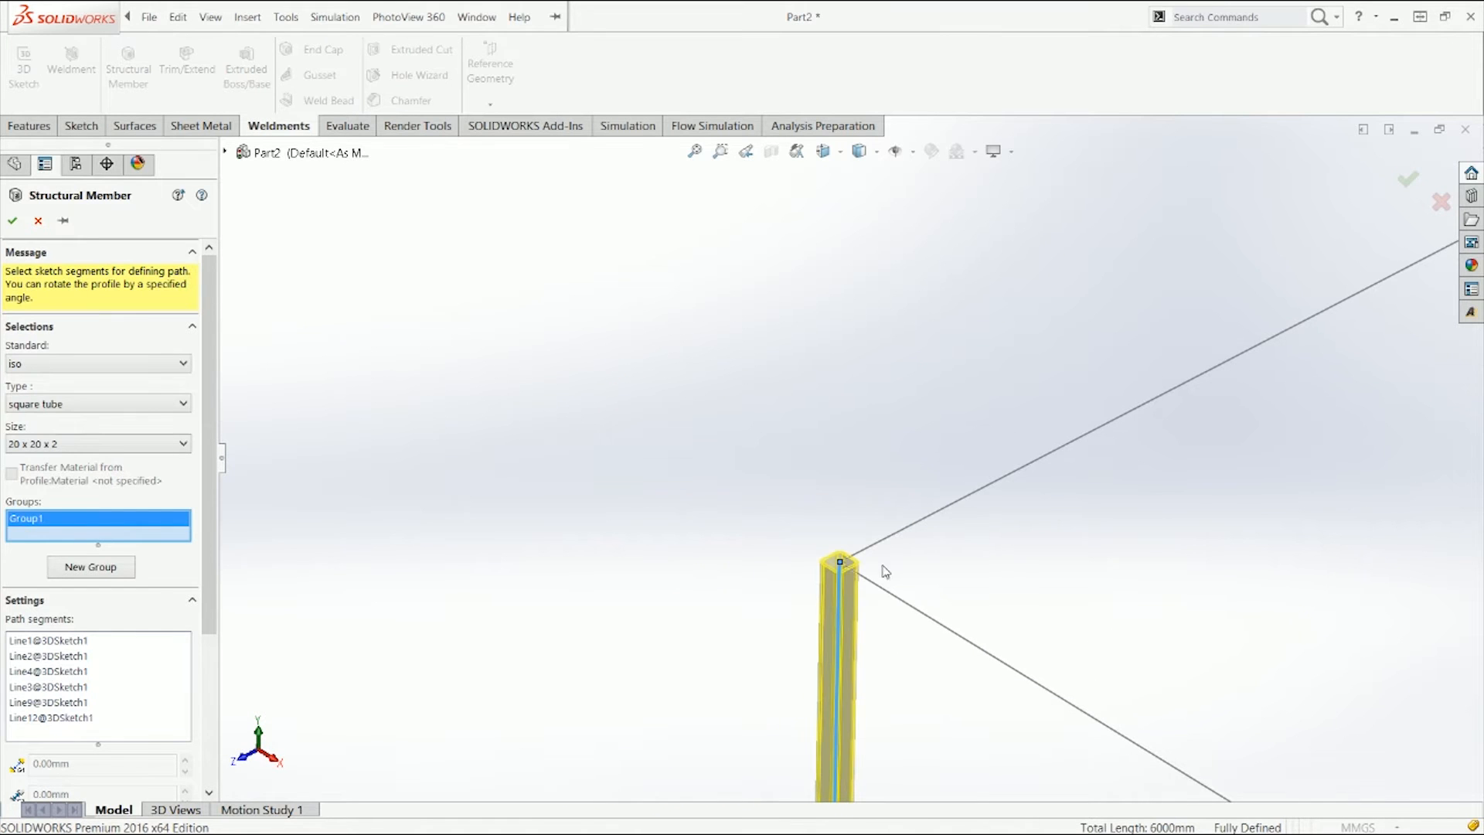
scroll(987, 510, "up", 10)
middle_click_drag(996, 464, 963, 442)
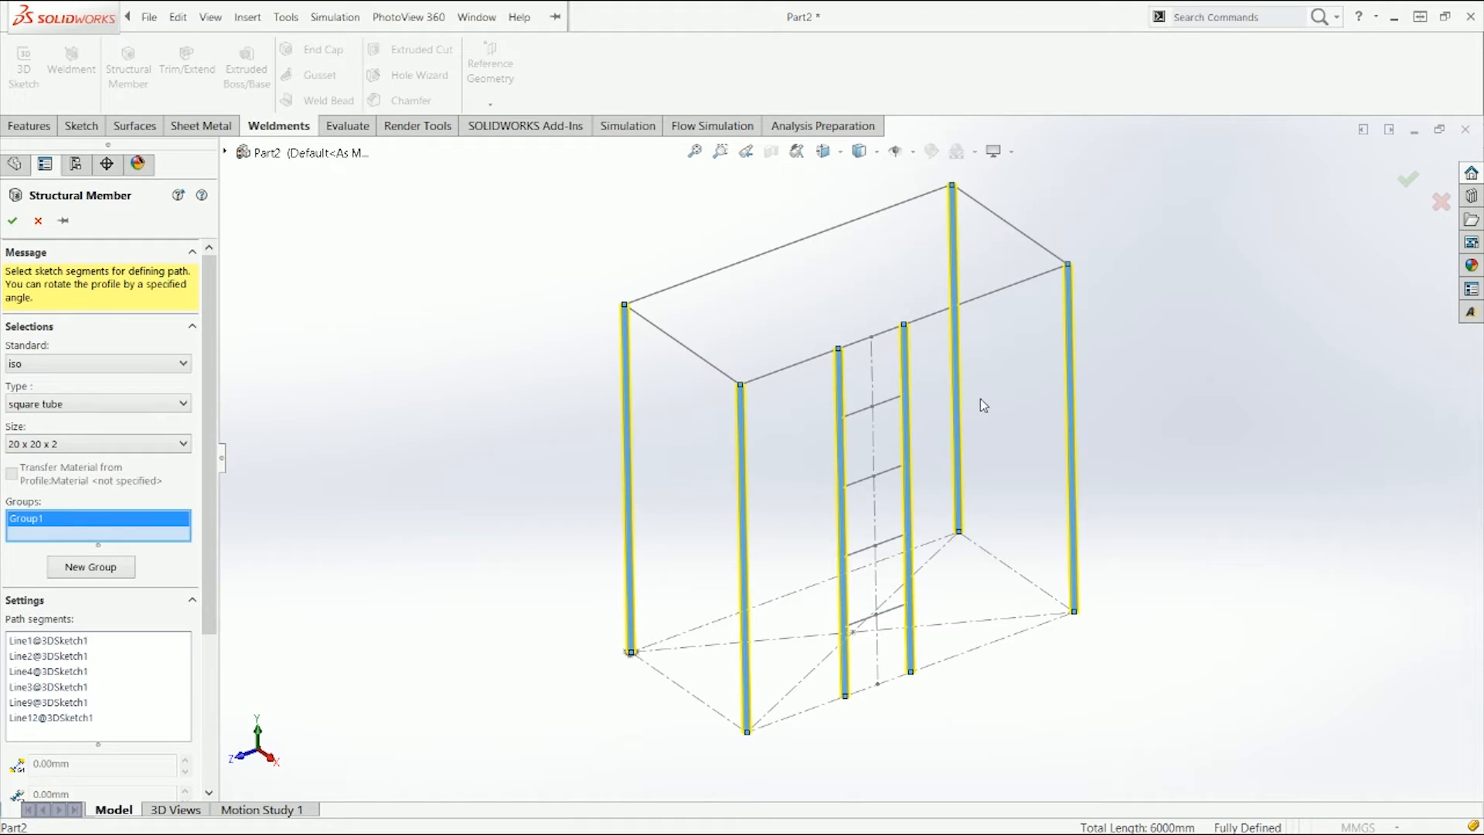
left_click(113, 570)
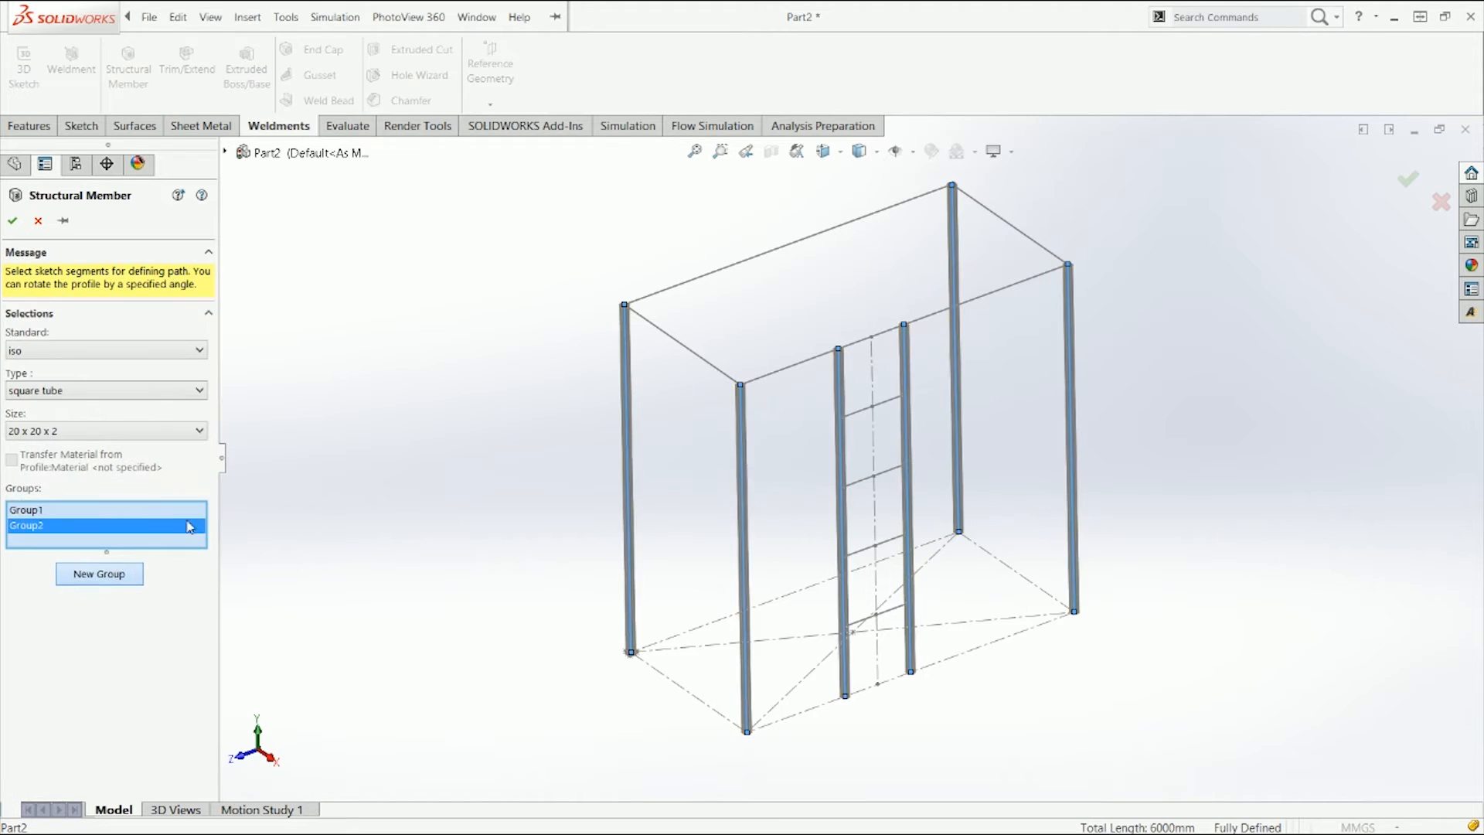
left_click(687, 291)
left_click(813, 357)
left_click(888, 404)
left_click(893, 469)
left_click(895, 540)
left_click(899, 607)
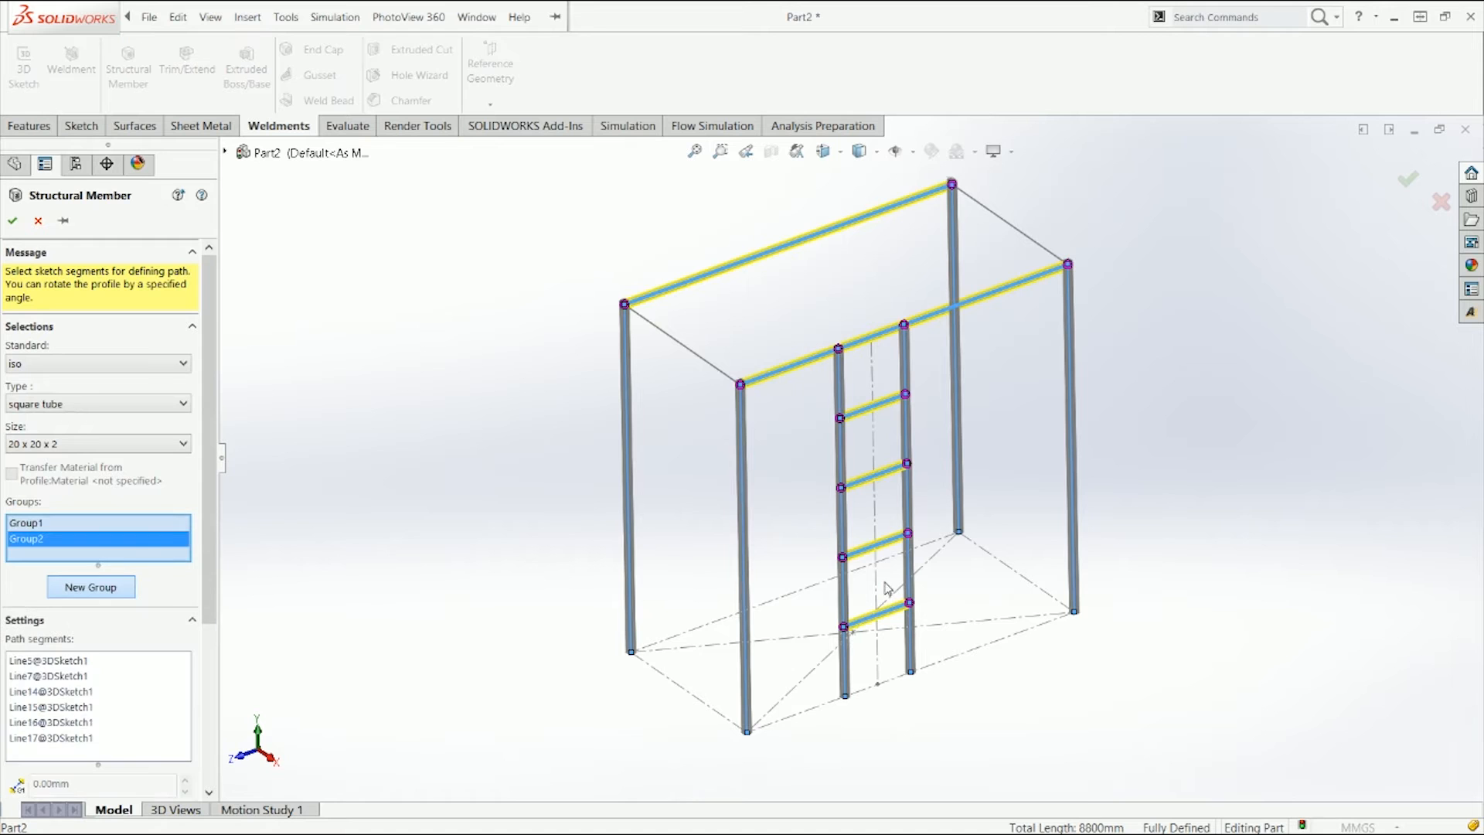
Step: Create a third group with the two short top edges and finish the structural member
left_click(83, 590)
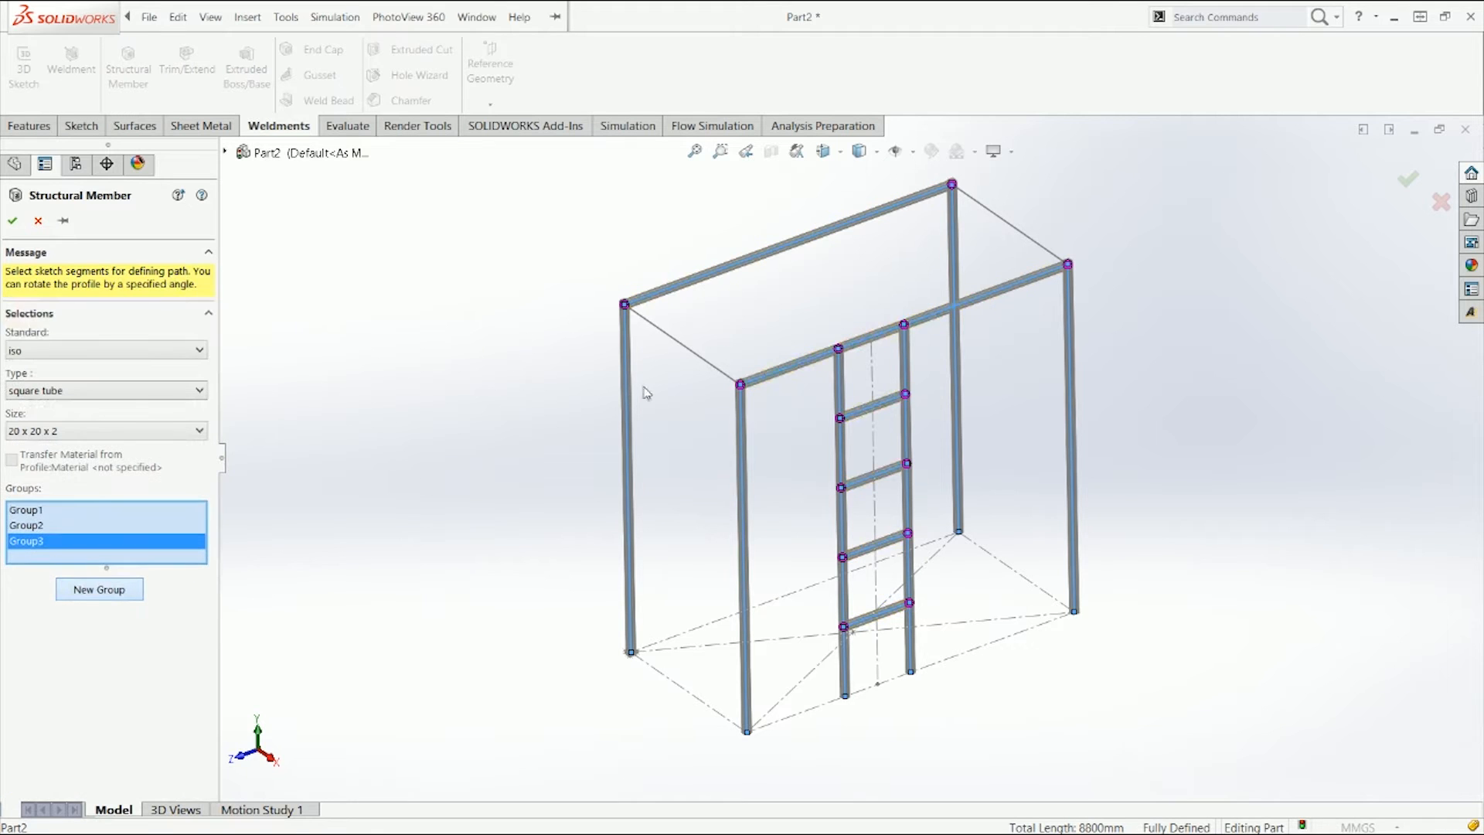
left_click(694, 363)
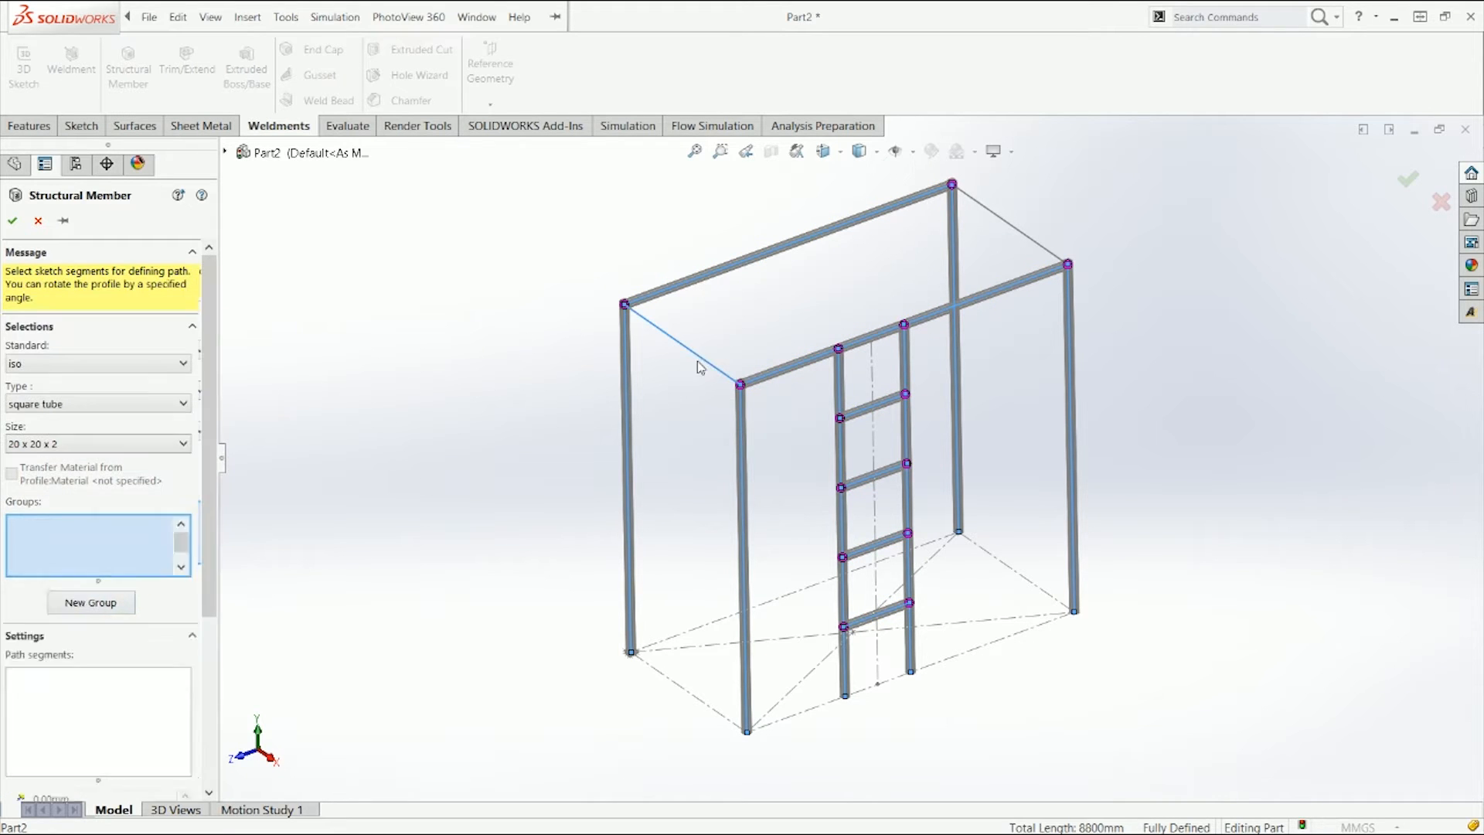
left_click(1029, 246)
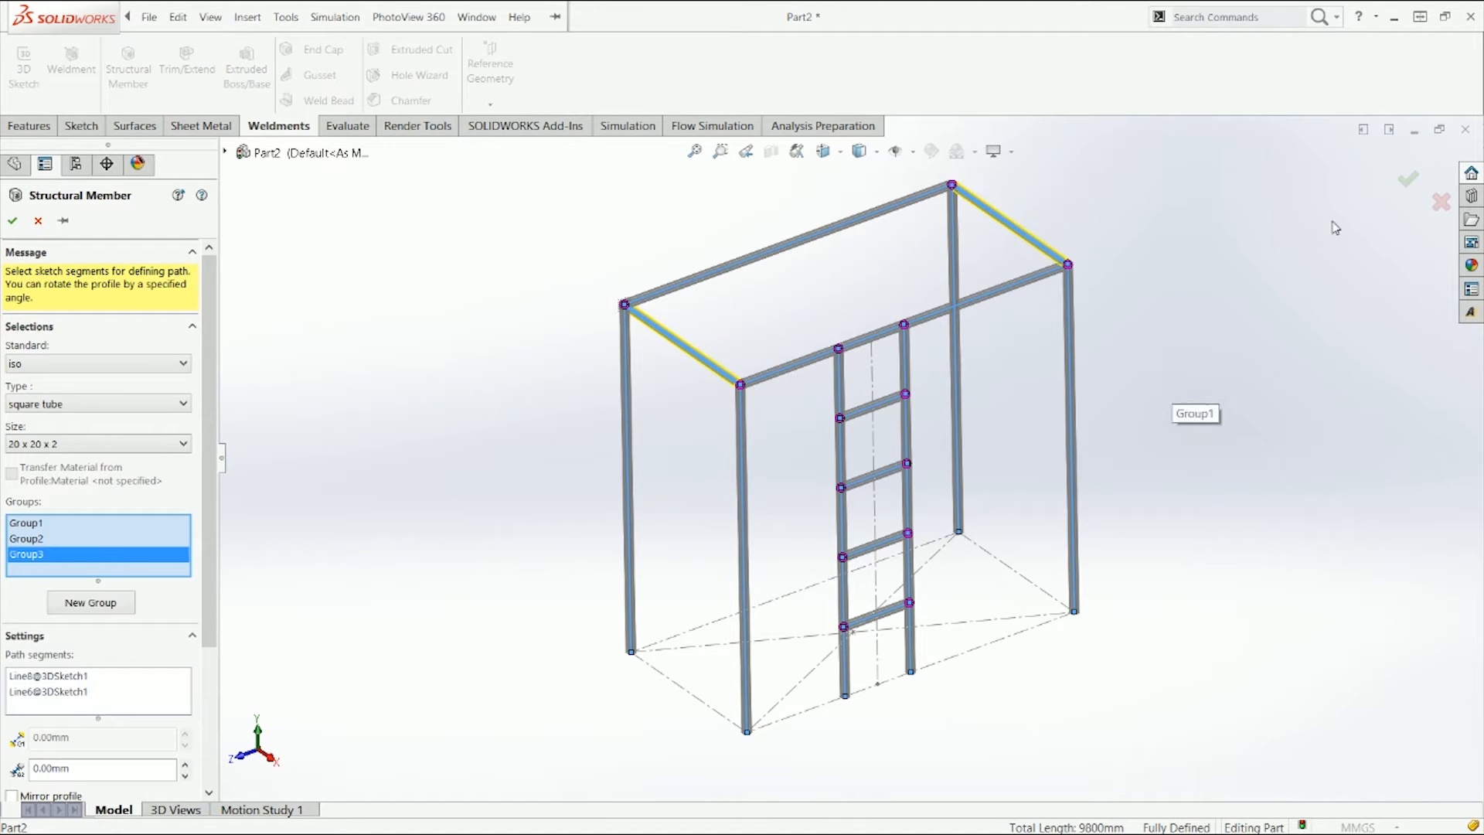
left_click(1421, 182)
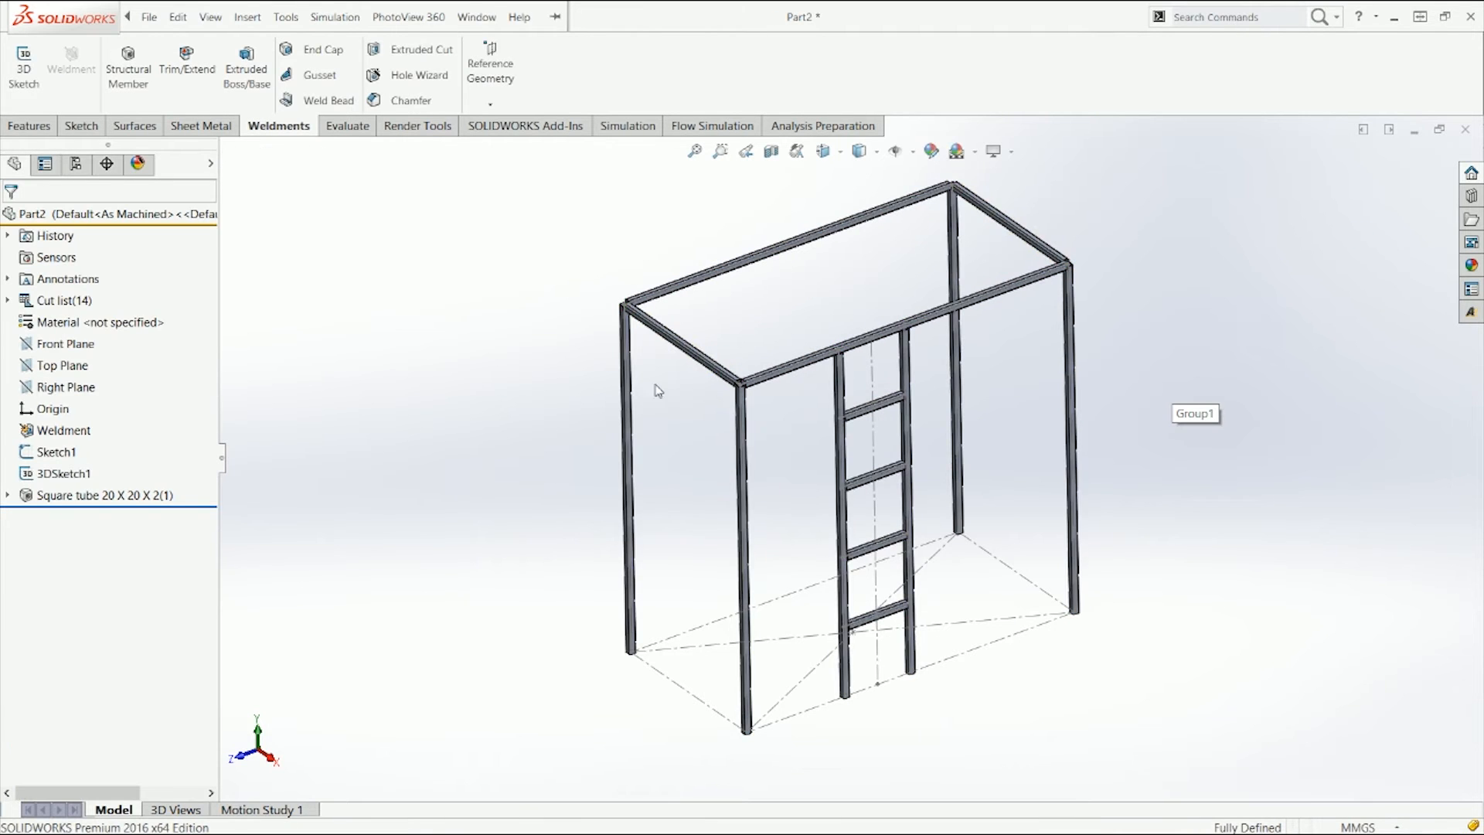
Step: Hide Sketch1 and 3DSketch1, then inspect a top corner joint of the frame up close
left_click(54, 473)
left_click(61, 452)
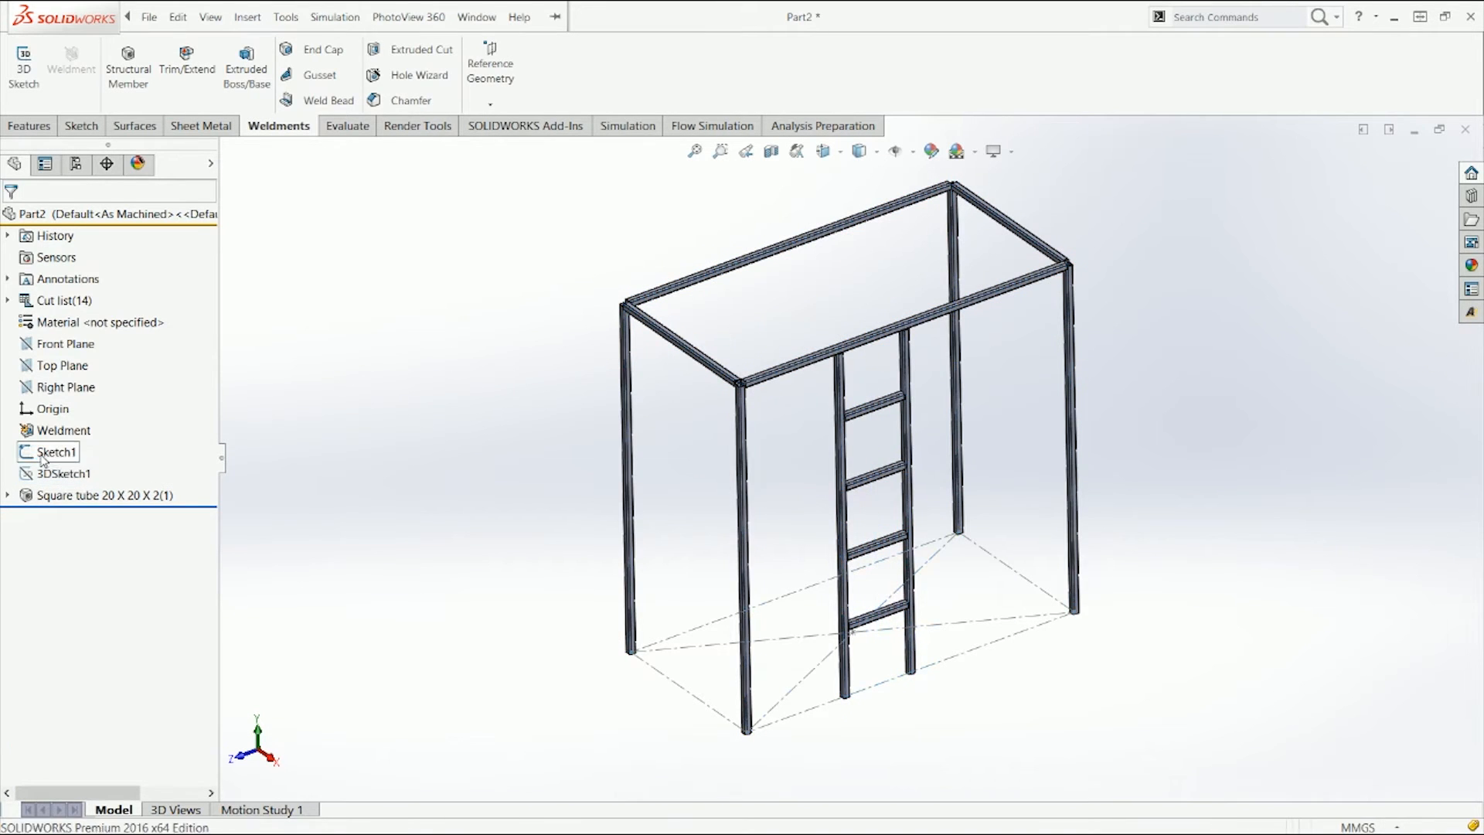
left_click(56, 451)
left_click(62, 431)
middle_click_drag(607, 493, 755, 375)
key("ctrl+7")
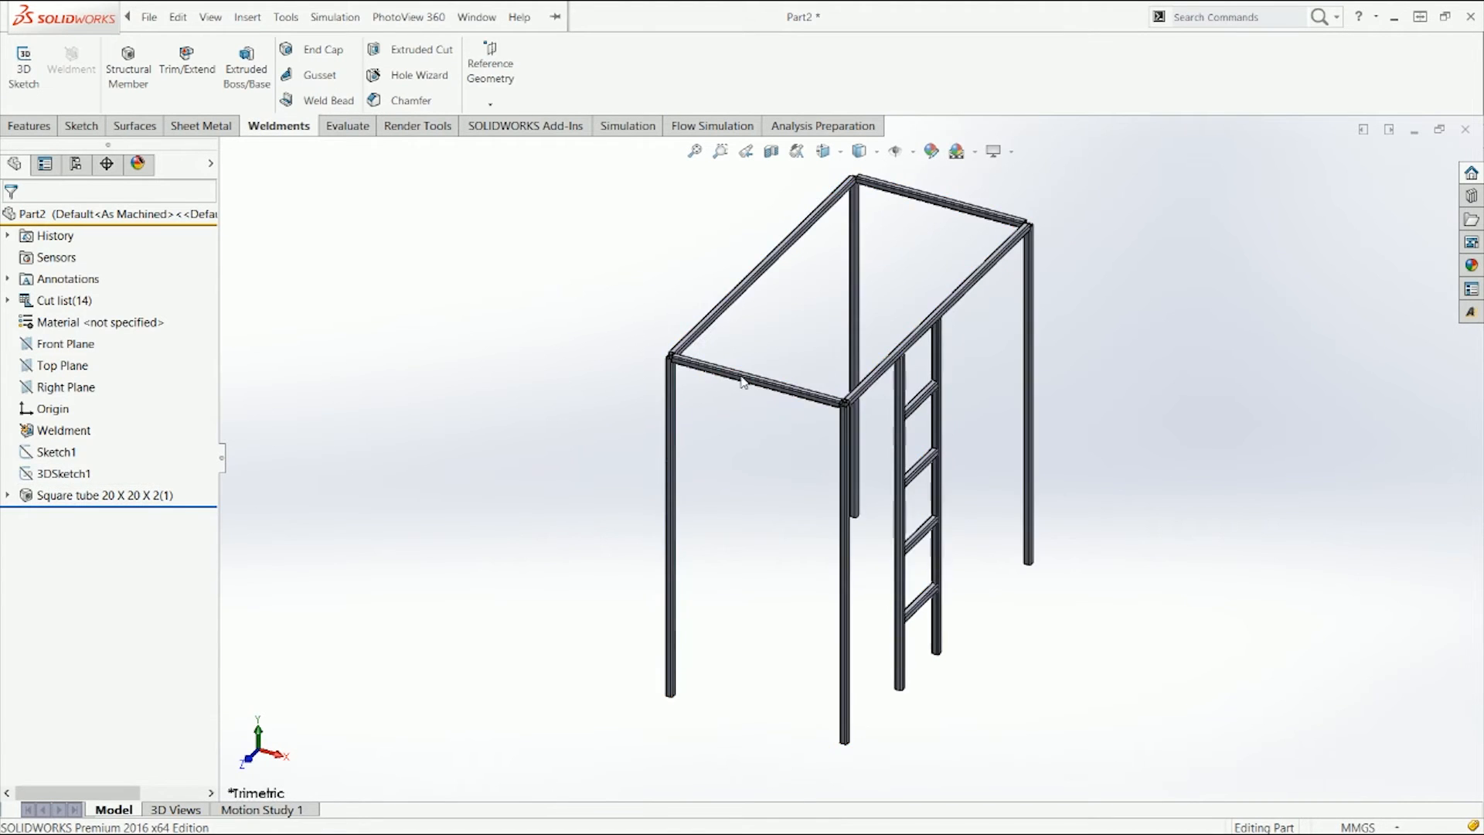
scroll(742, 380, "down", 10)
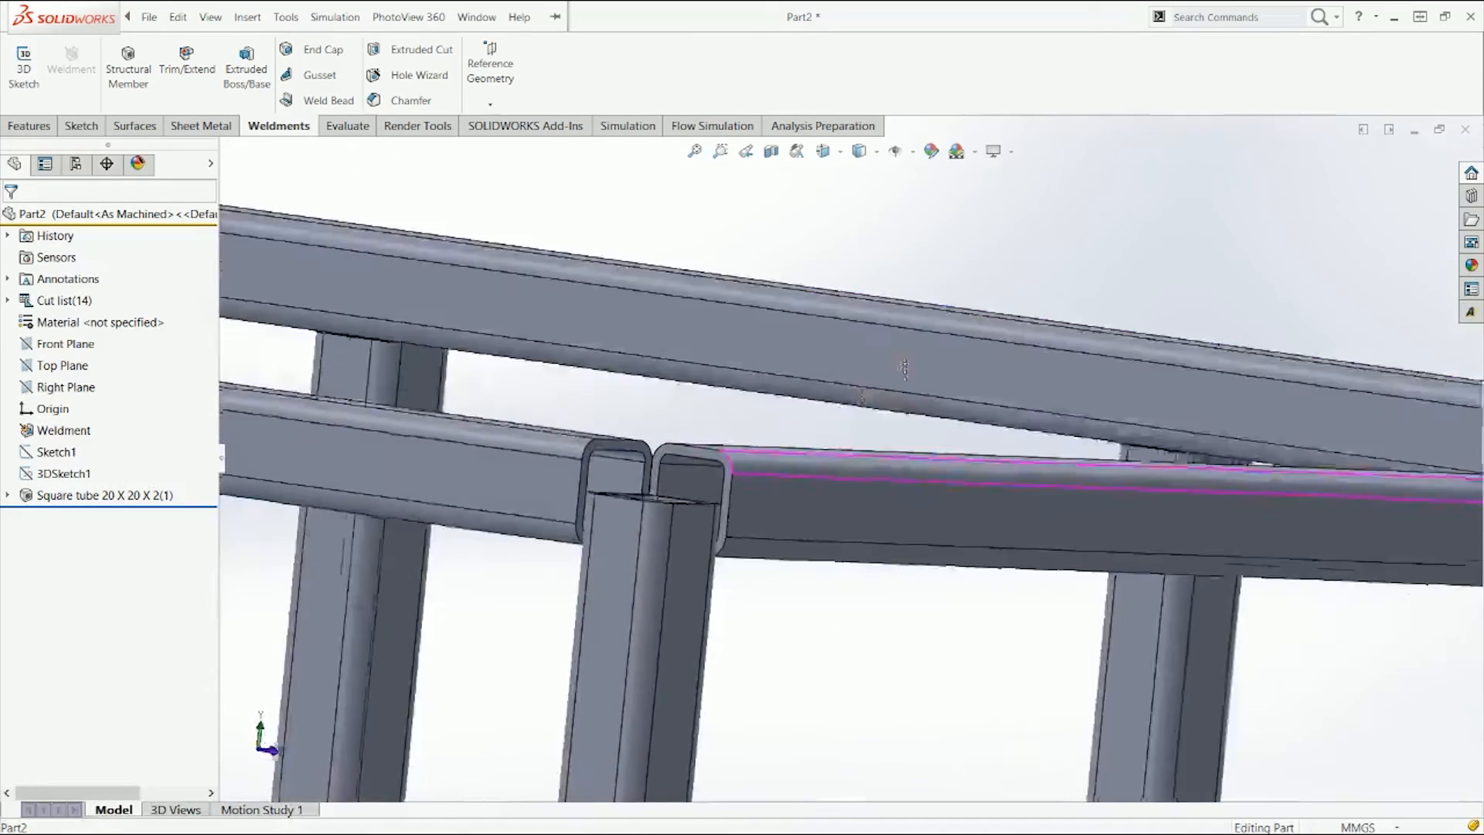
middle_click_drag(905, 368, 509, 487)
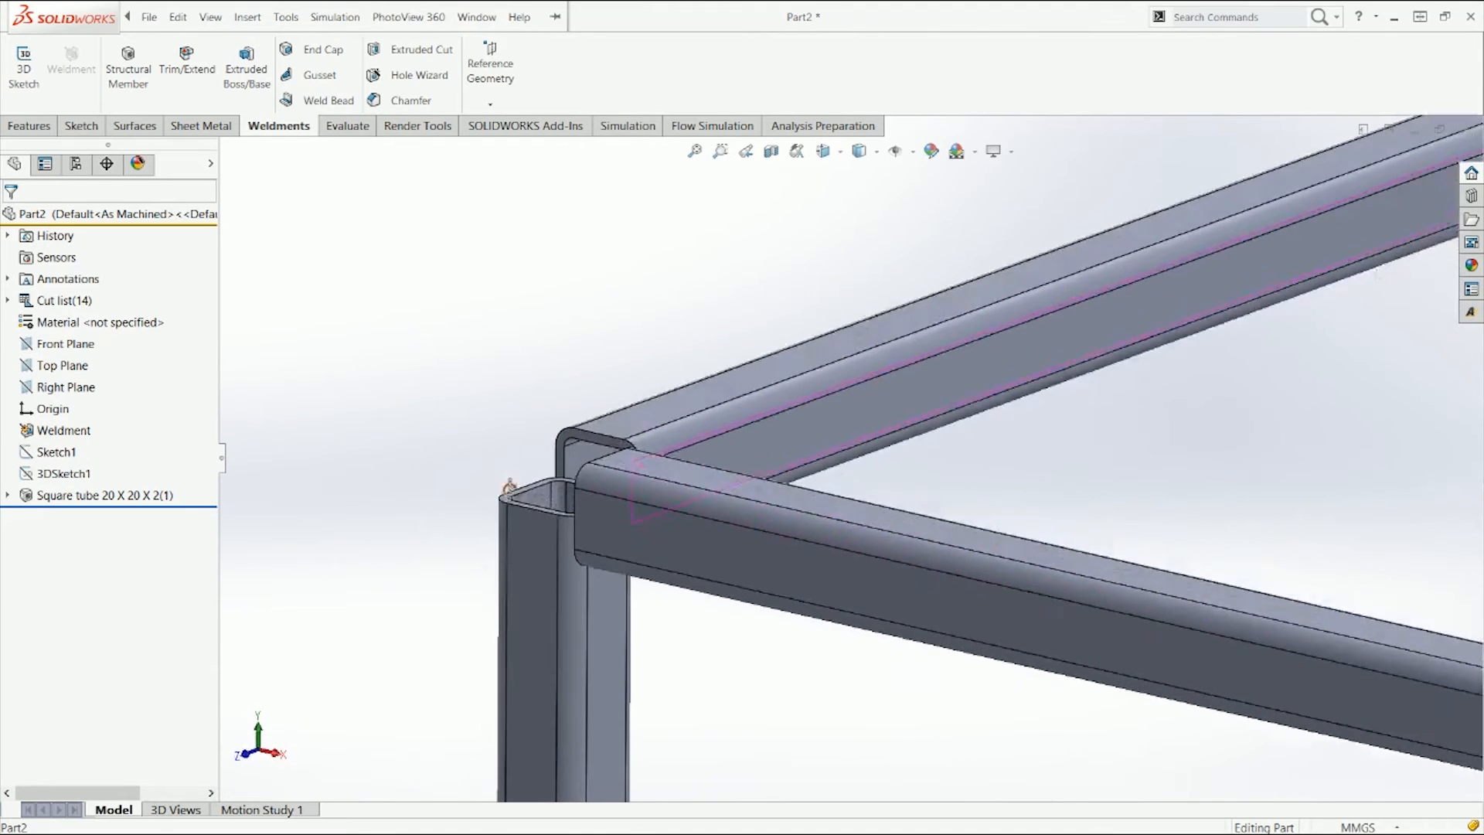
Step: Edit the square tube 20 X 20 X 2 structural member feature
left_click(116, 498)
left_click(122, 456)
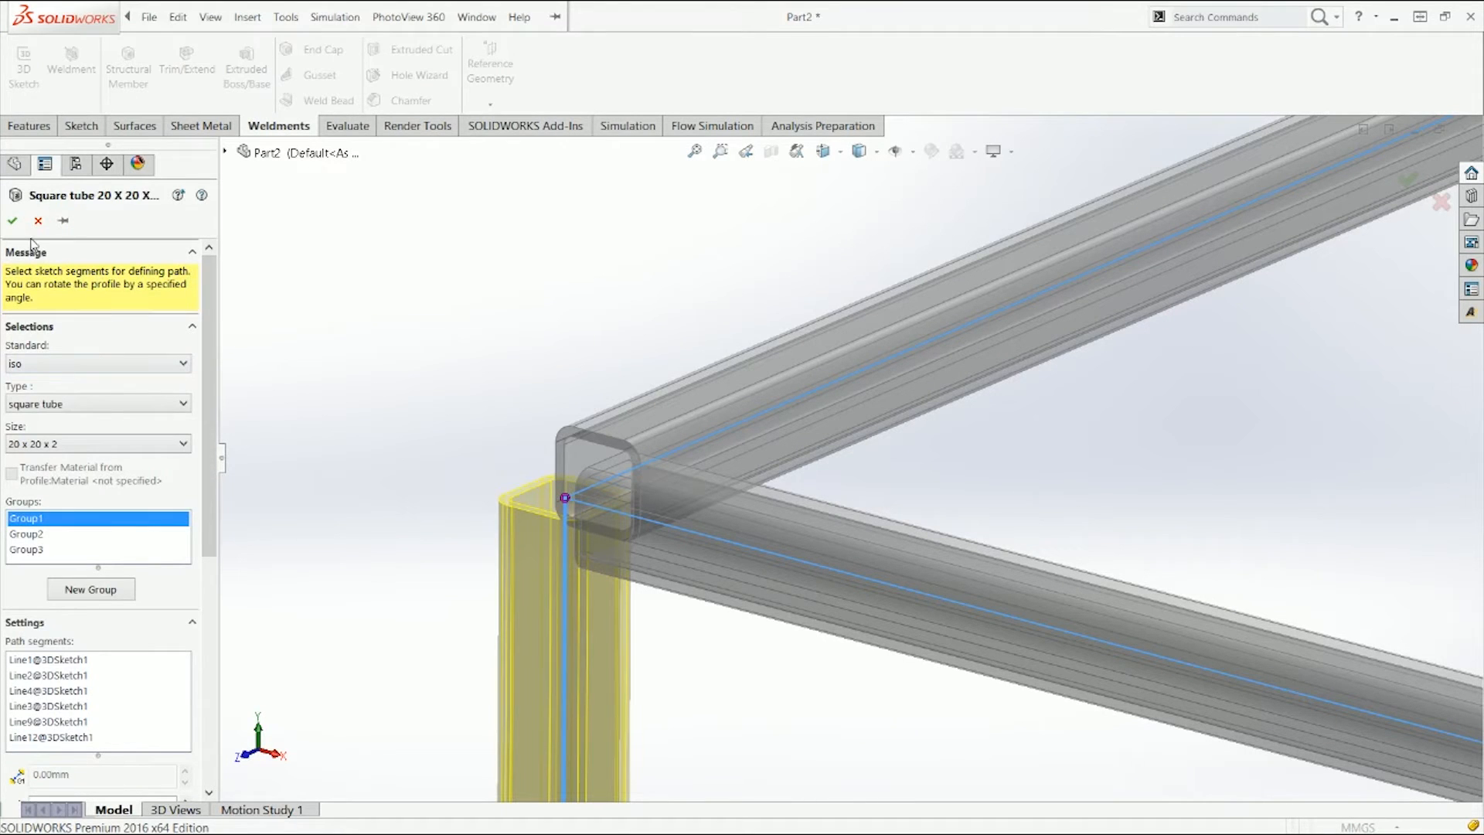
left_click_drag(212, 317, 197, 460)
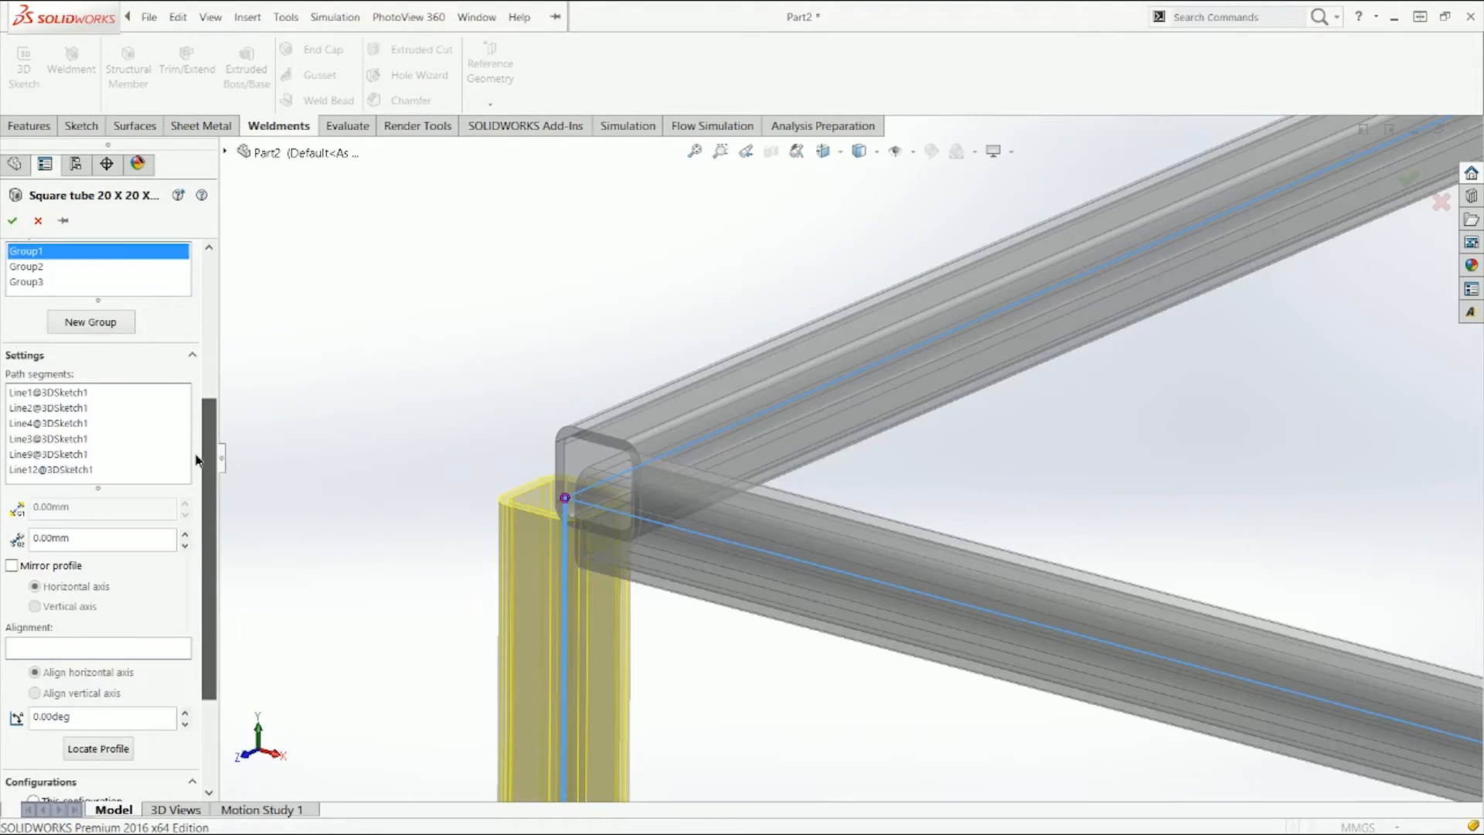
scroll(197, 461, "up", 3)
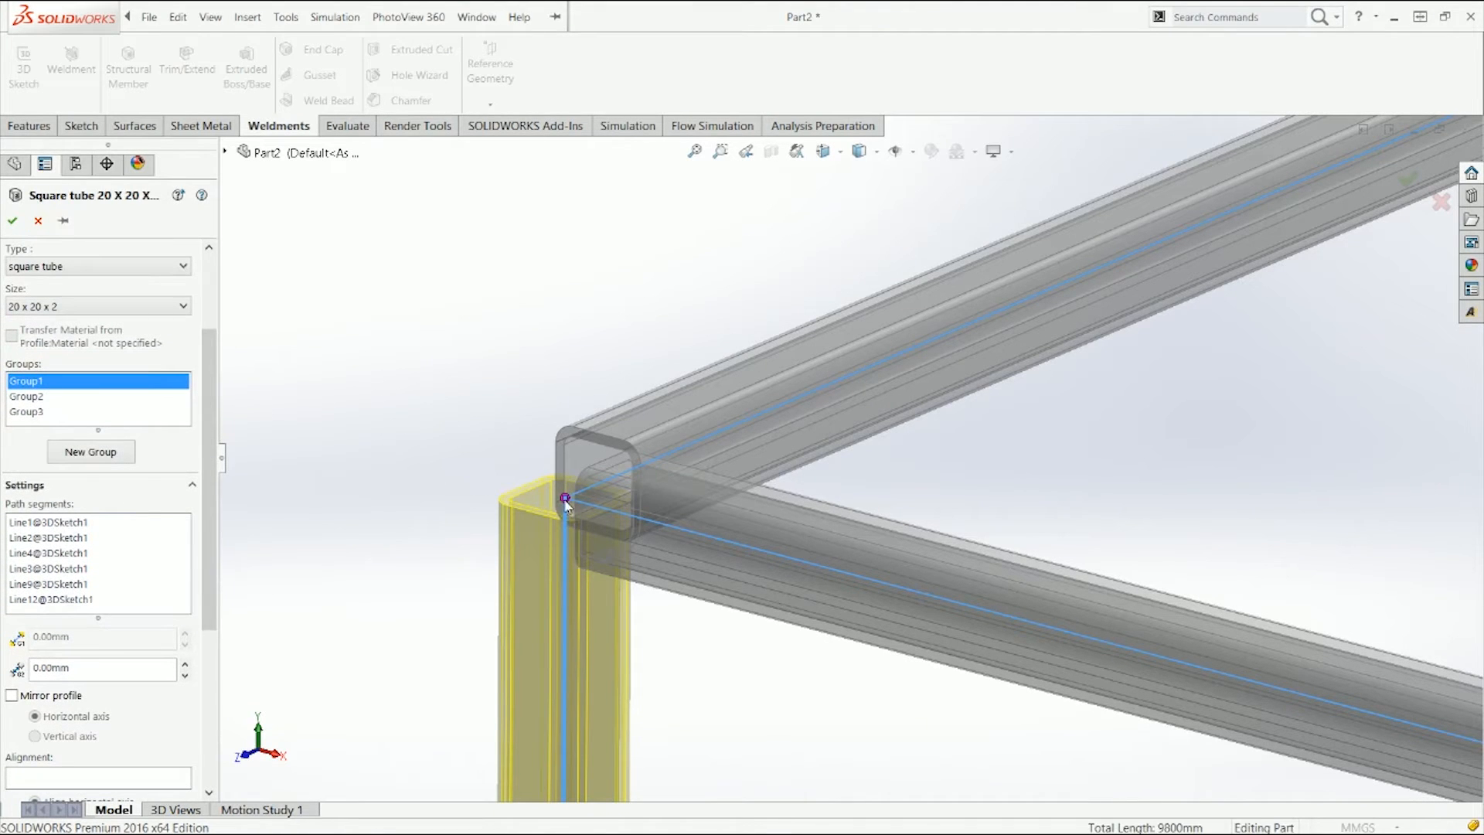
scroll(565, 503, "down", 5)
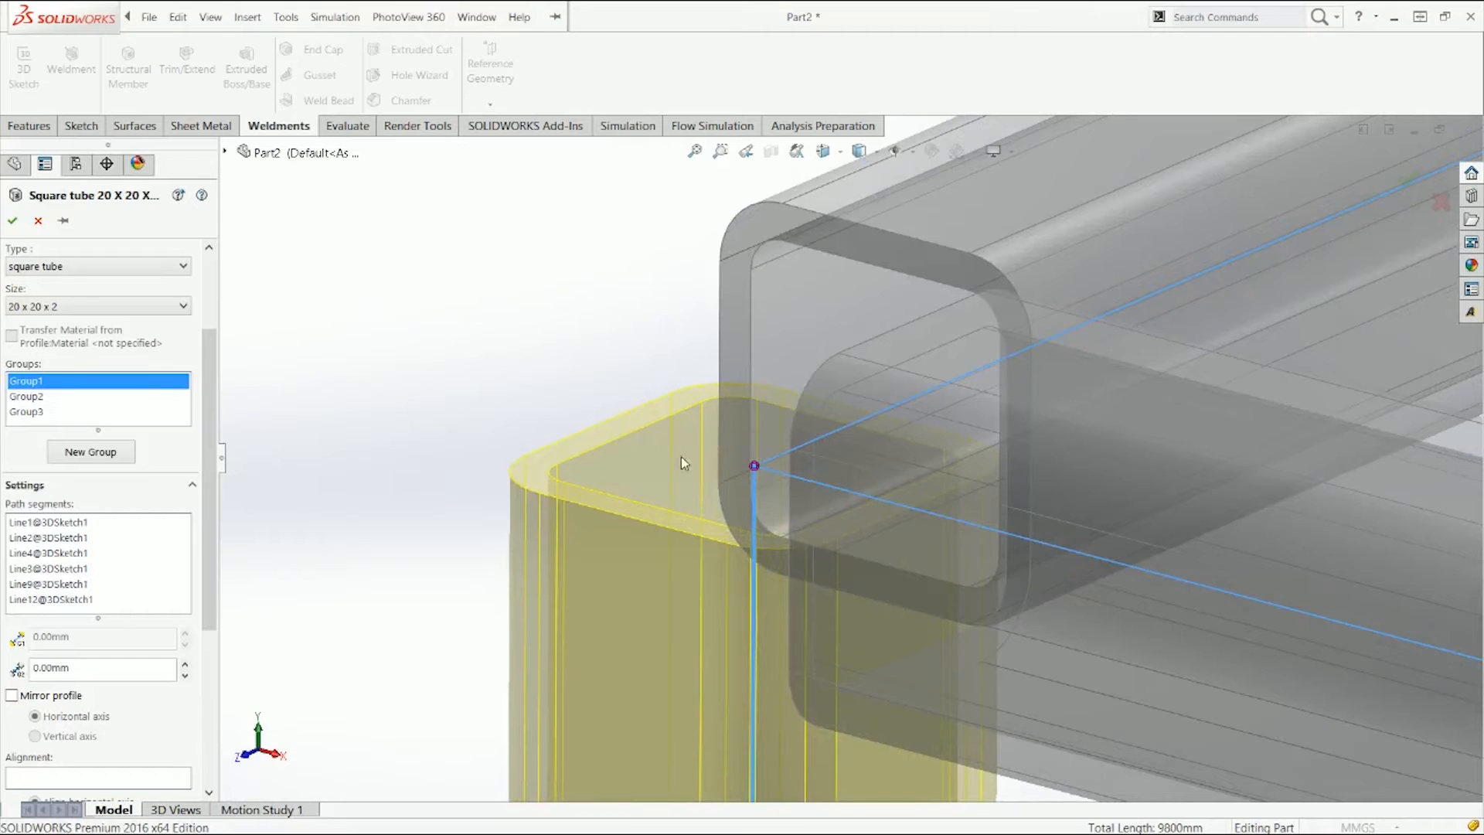
scroll(594, 382, "up", 8)
scroll(668, 330, "down", 3)
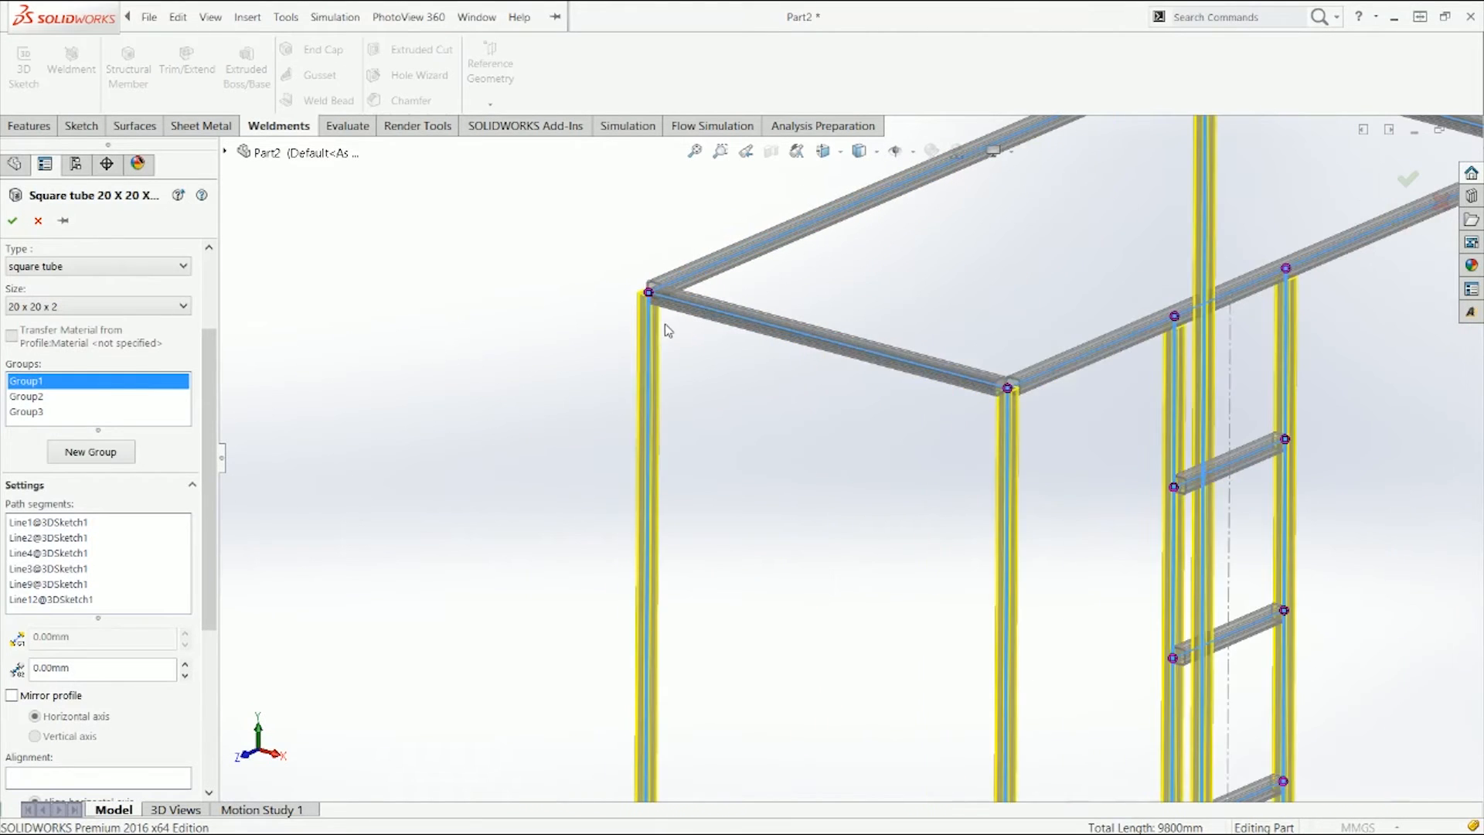
scroll(708, 316, "down", 6)
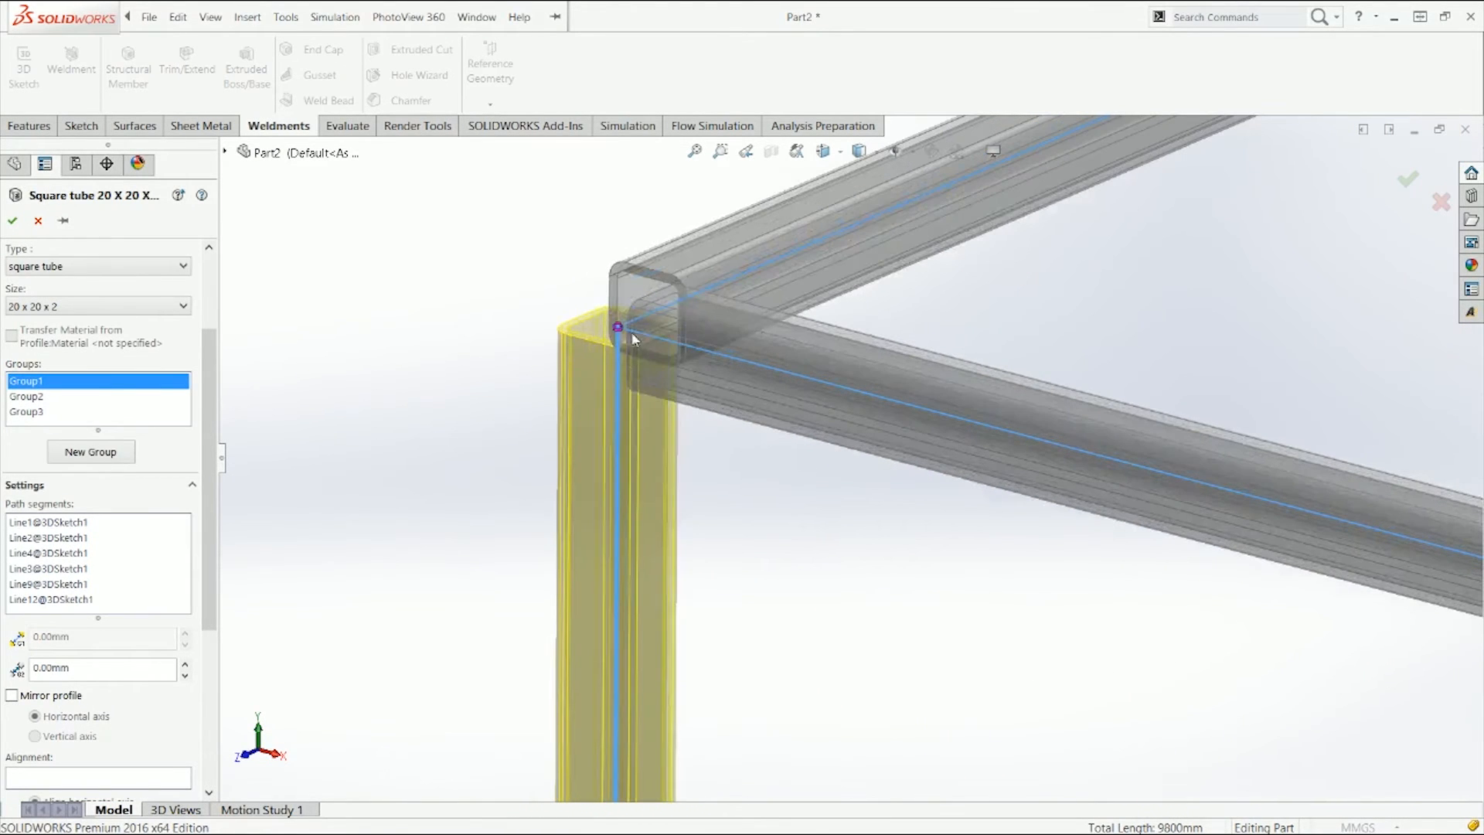
Step: Open corner treatment at a top corner of the frame and review each group's trim order
left_click(619, 328)
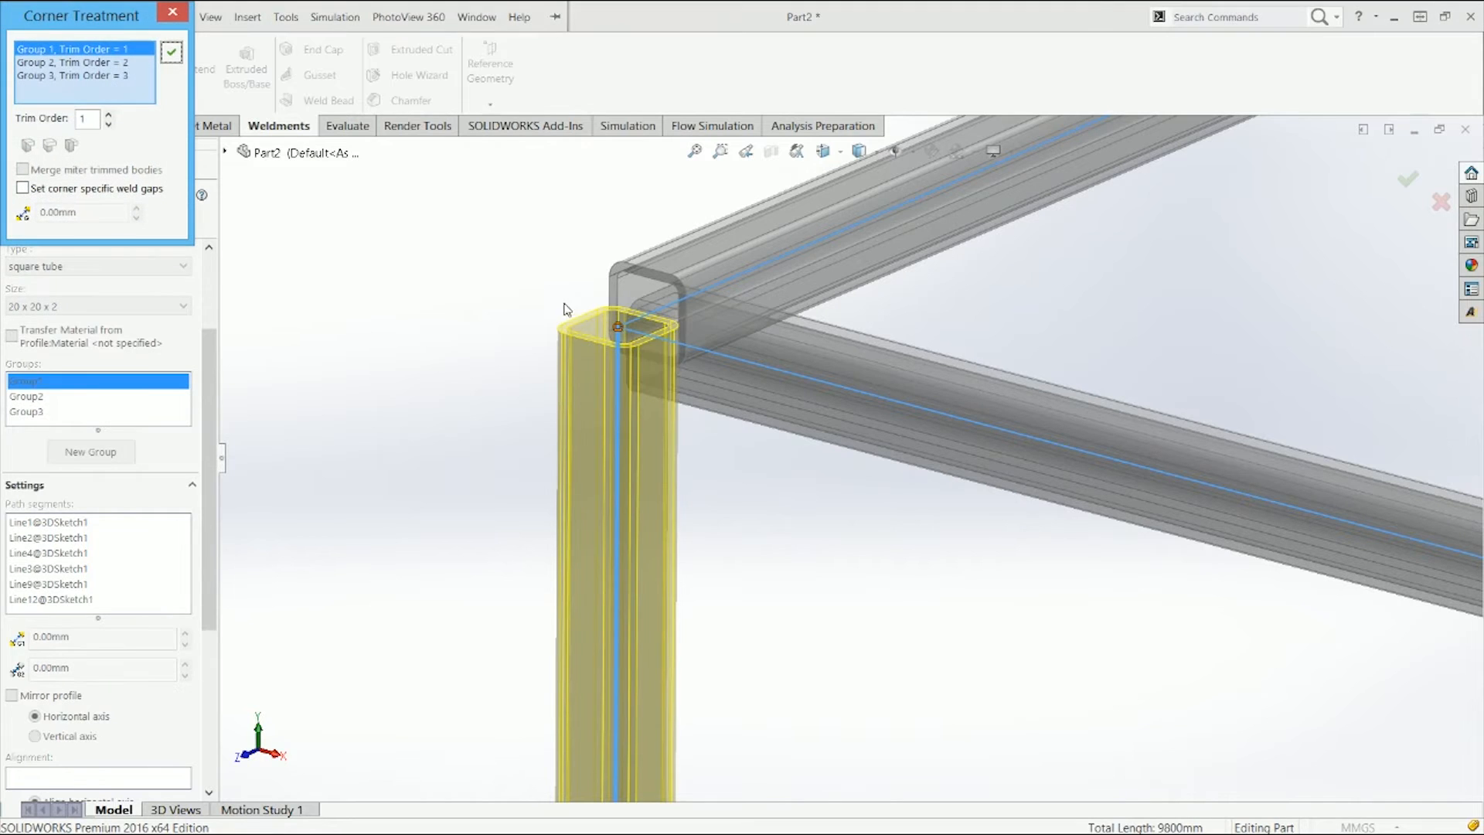
left_click_drag(116, 23, 438, 261)
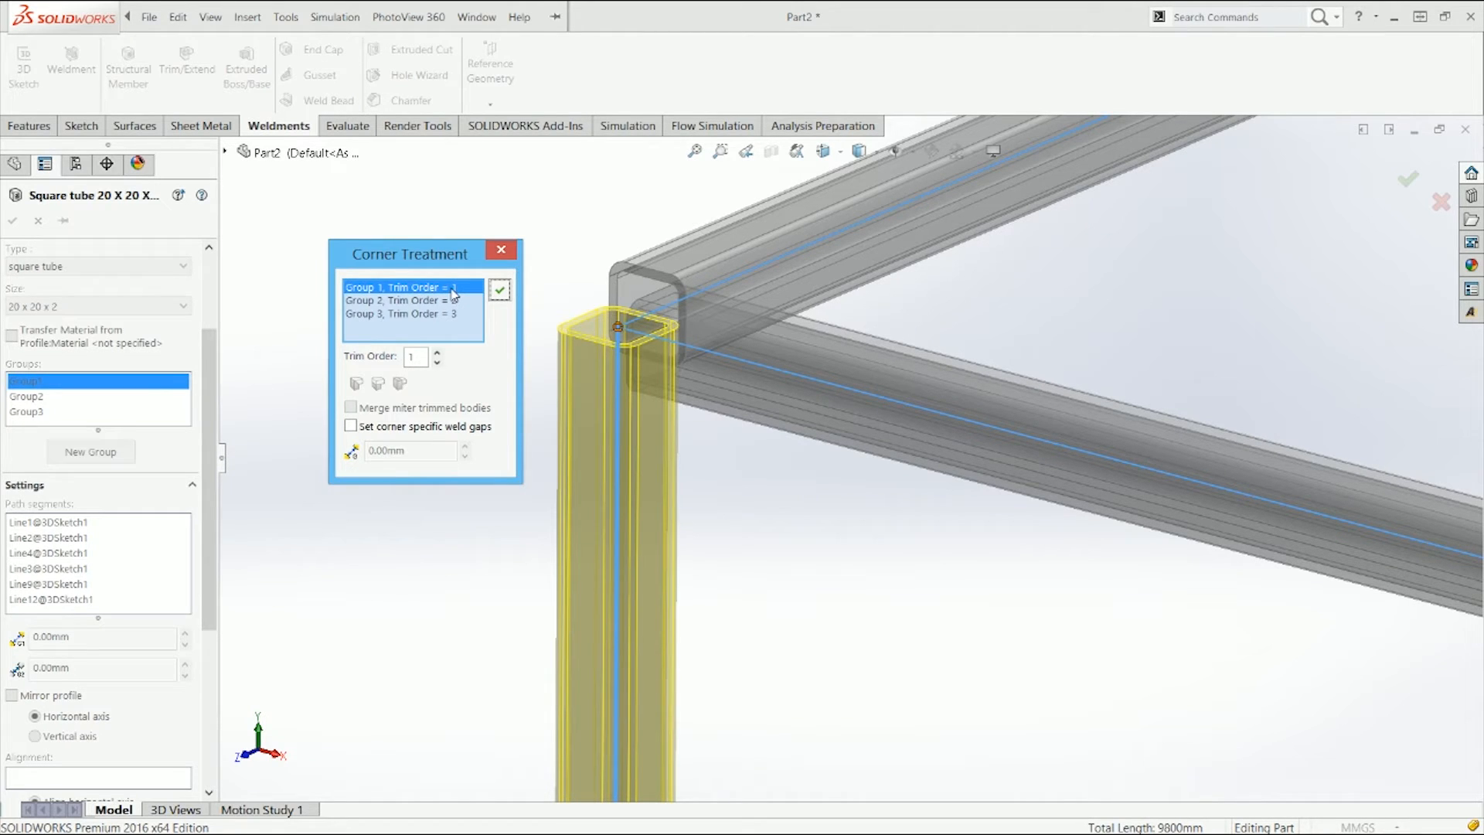
left_click(374, 285)
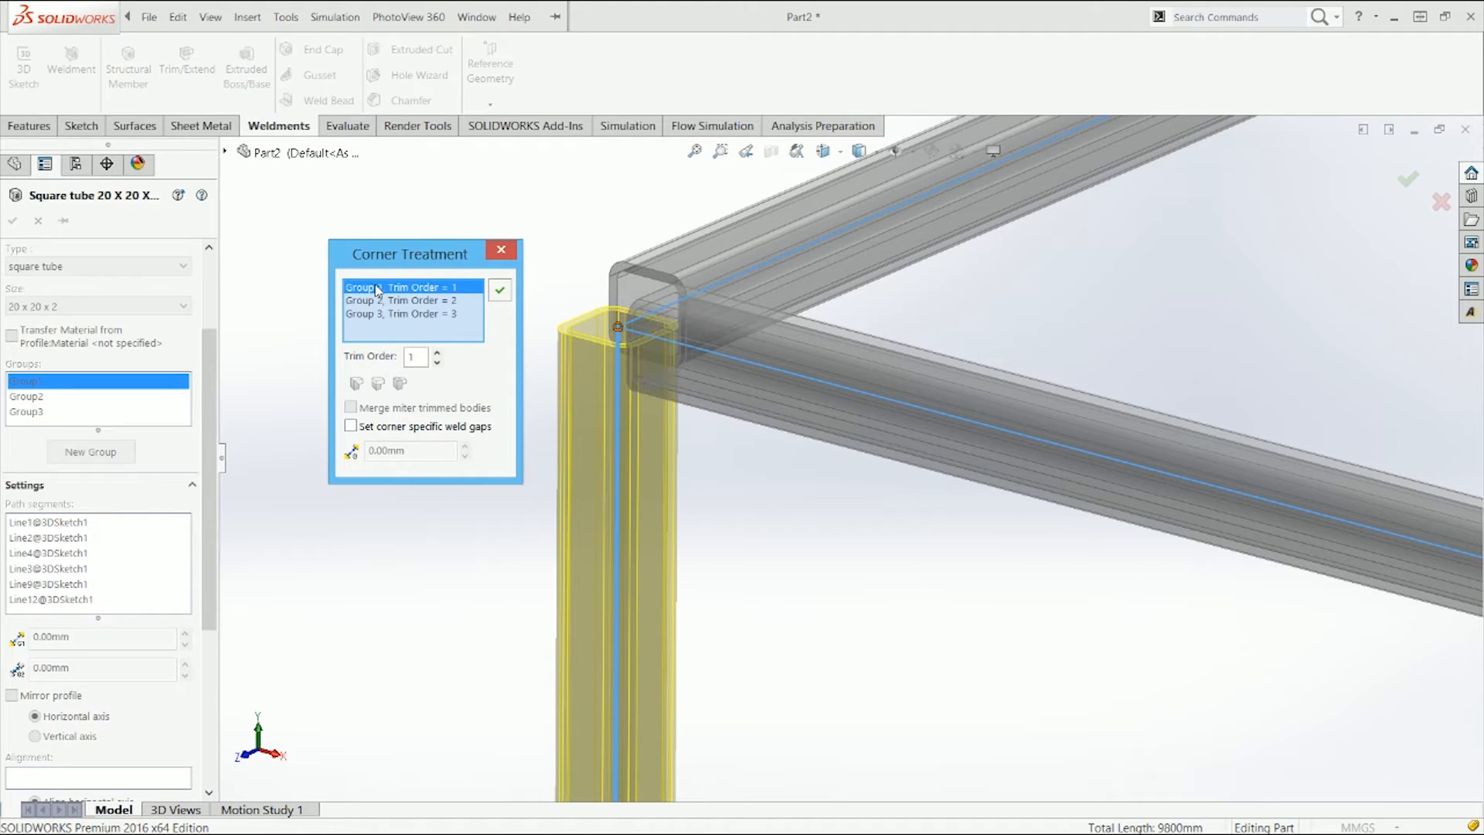
scroll(1229, 279, "up", 12)
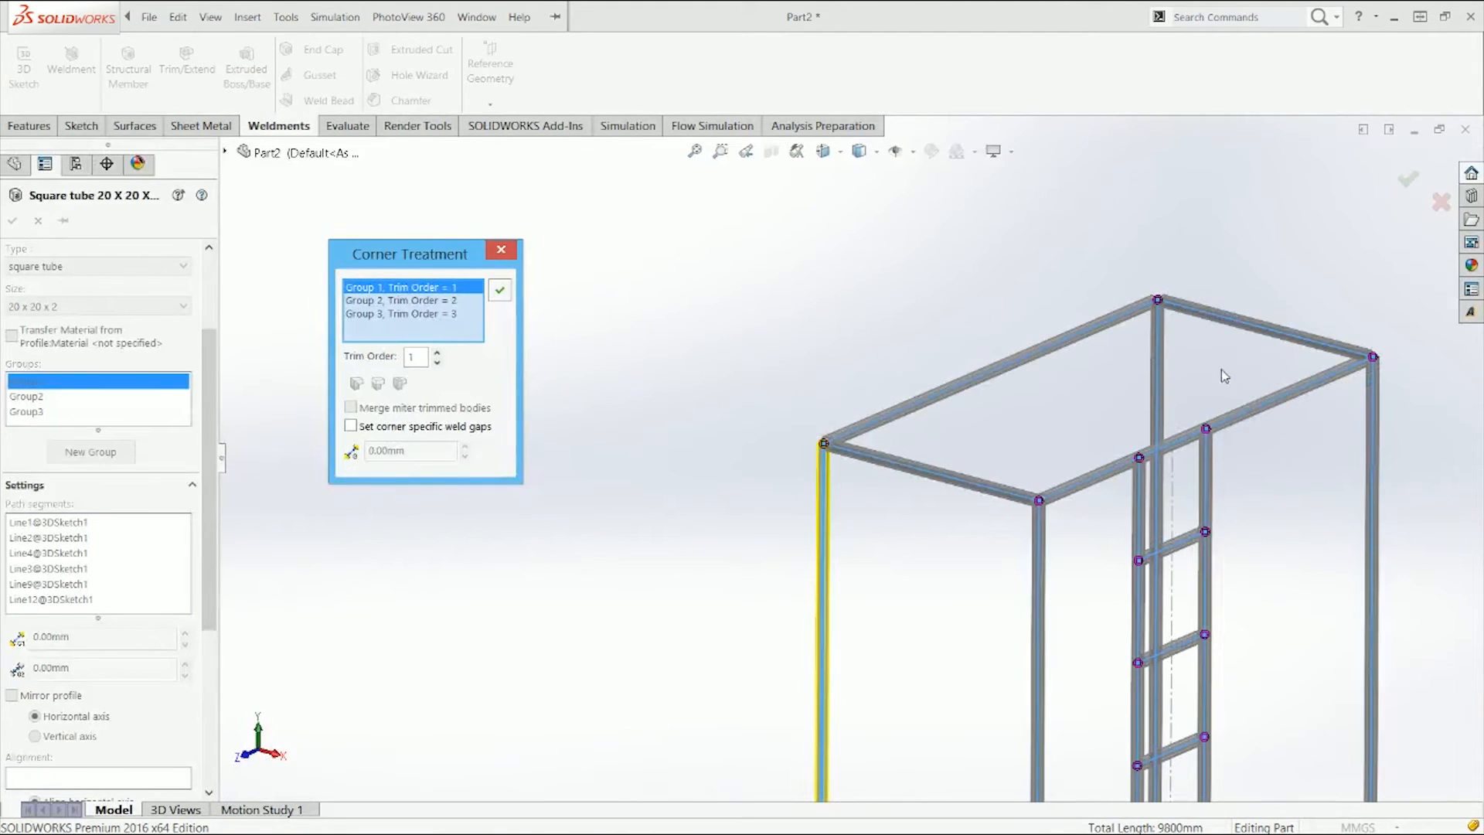
left_click(412, 300)
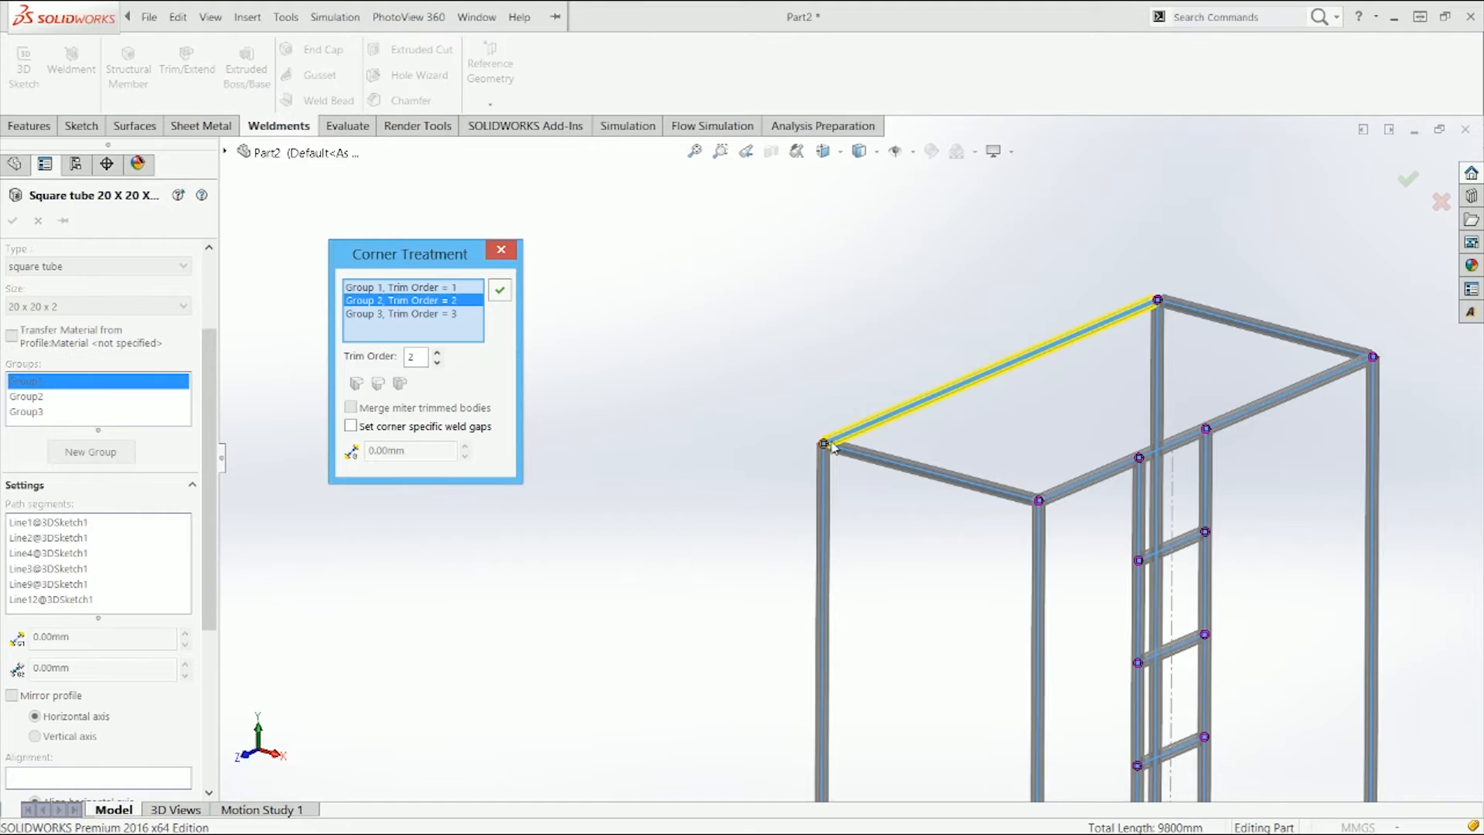
scroll(832, 447, "down", 10)
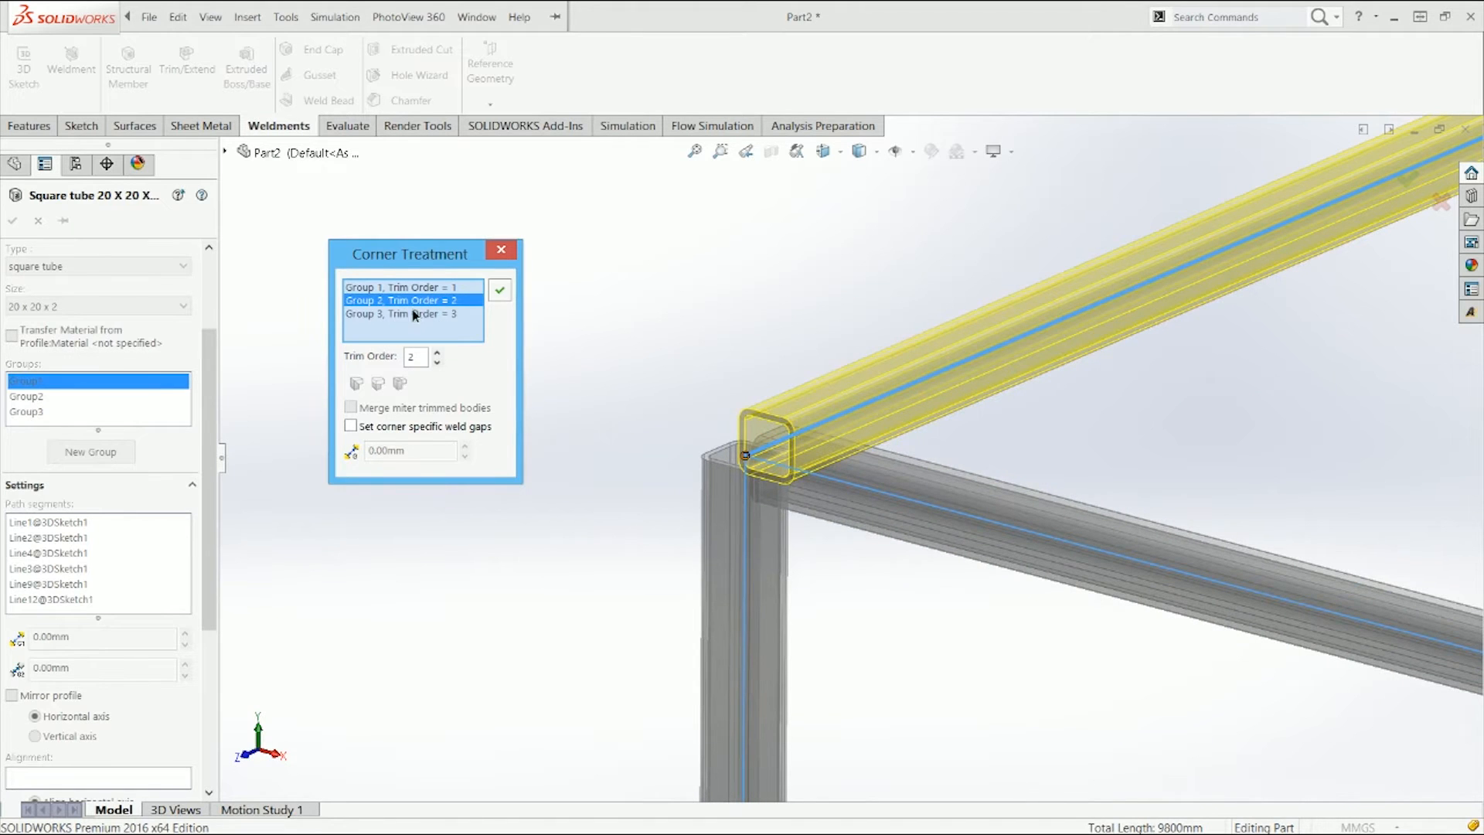
left_click(415, 315)
left_click(456, 288)
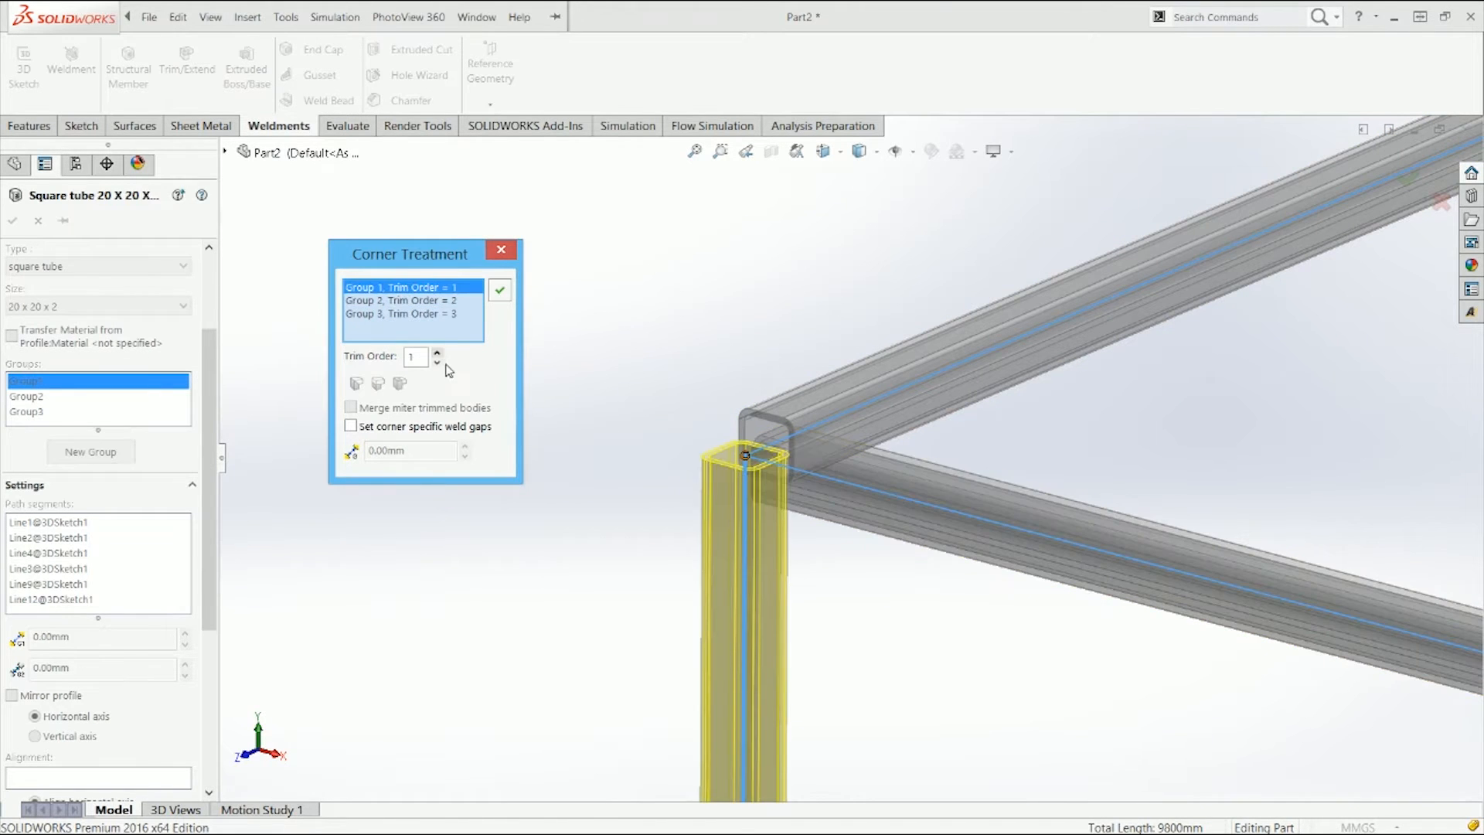
Step: Set Group 2's trim order to 3 at this top corner
left_click(423, 313)
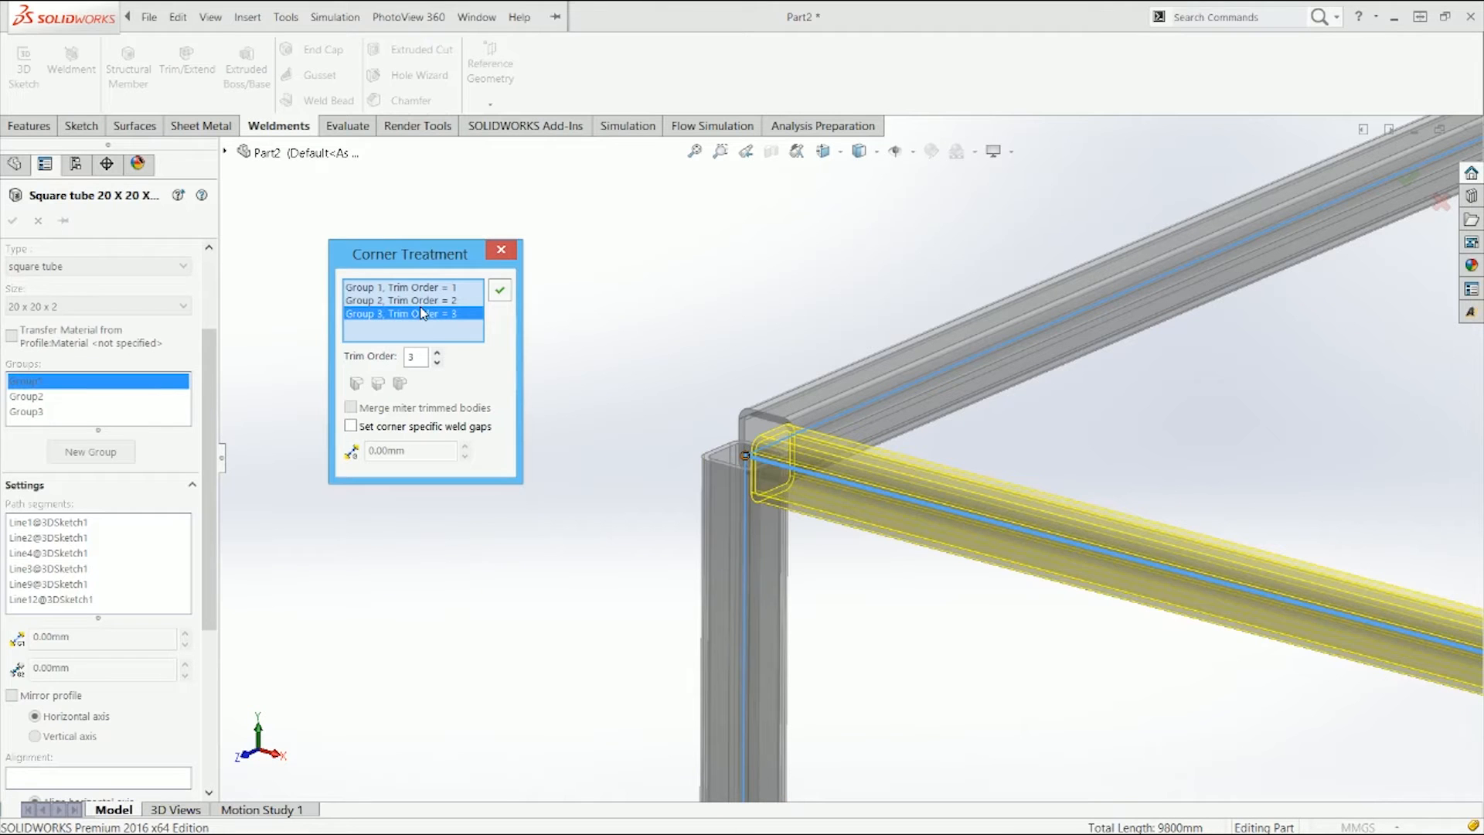
left_click(437, 361)
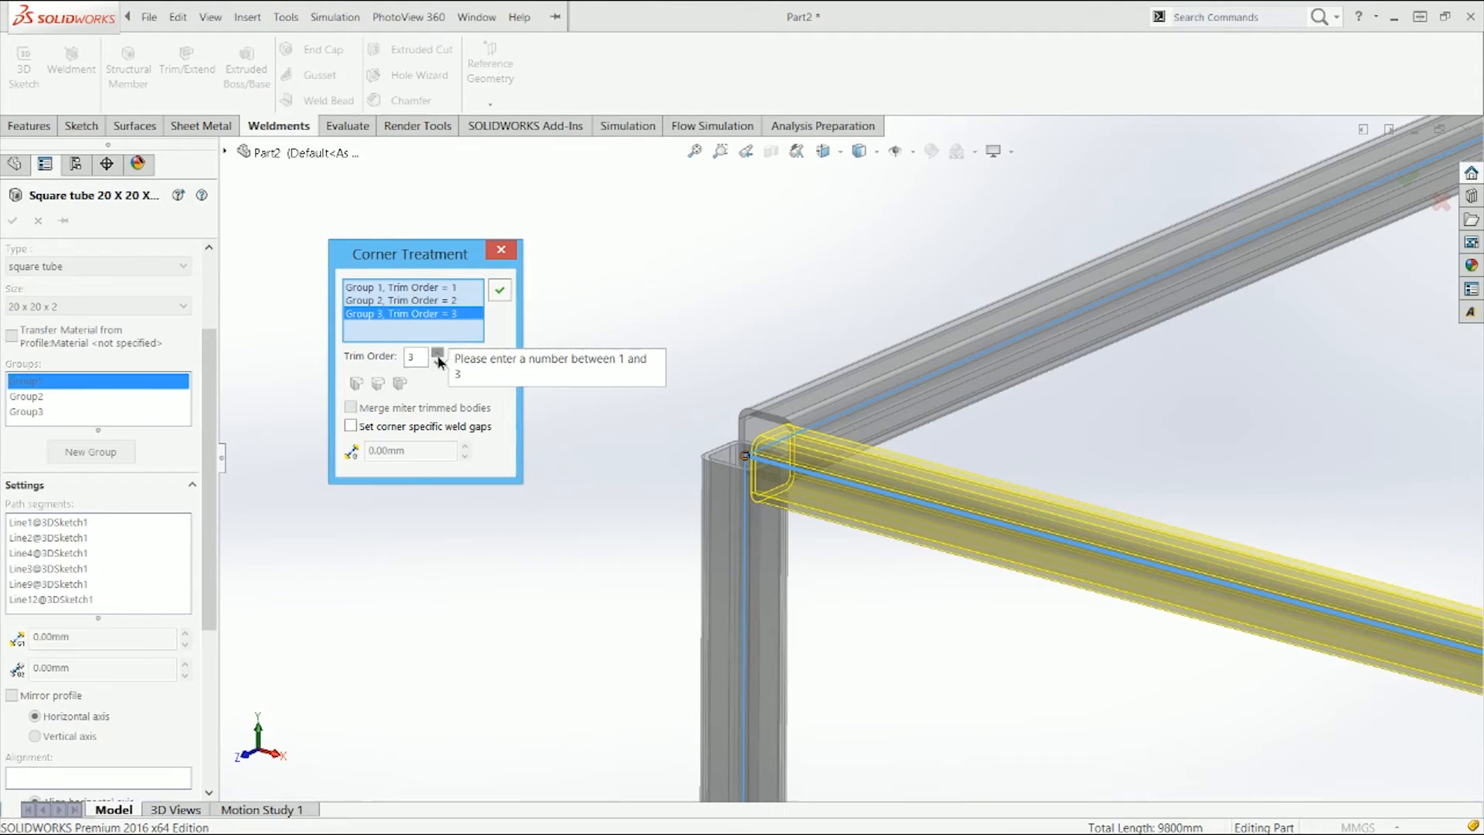
left_click(445, 301)
left_click(437, 353)
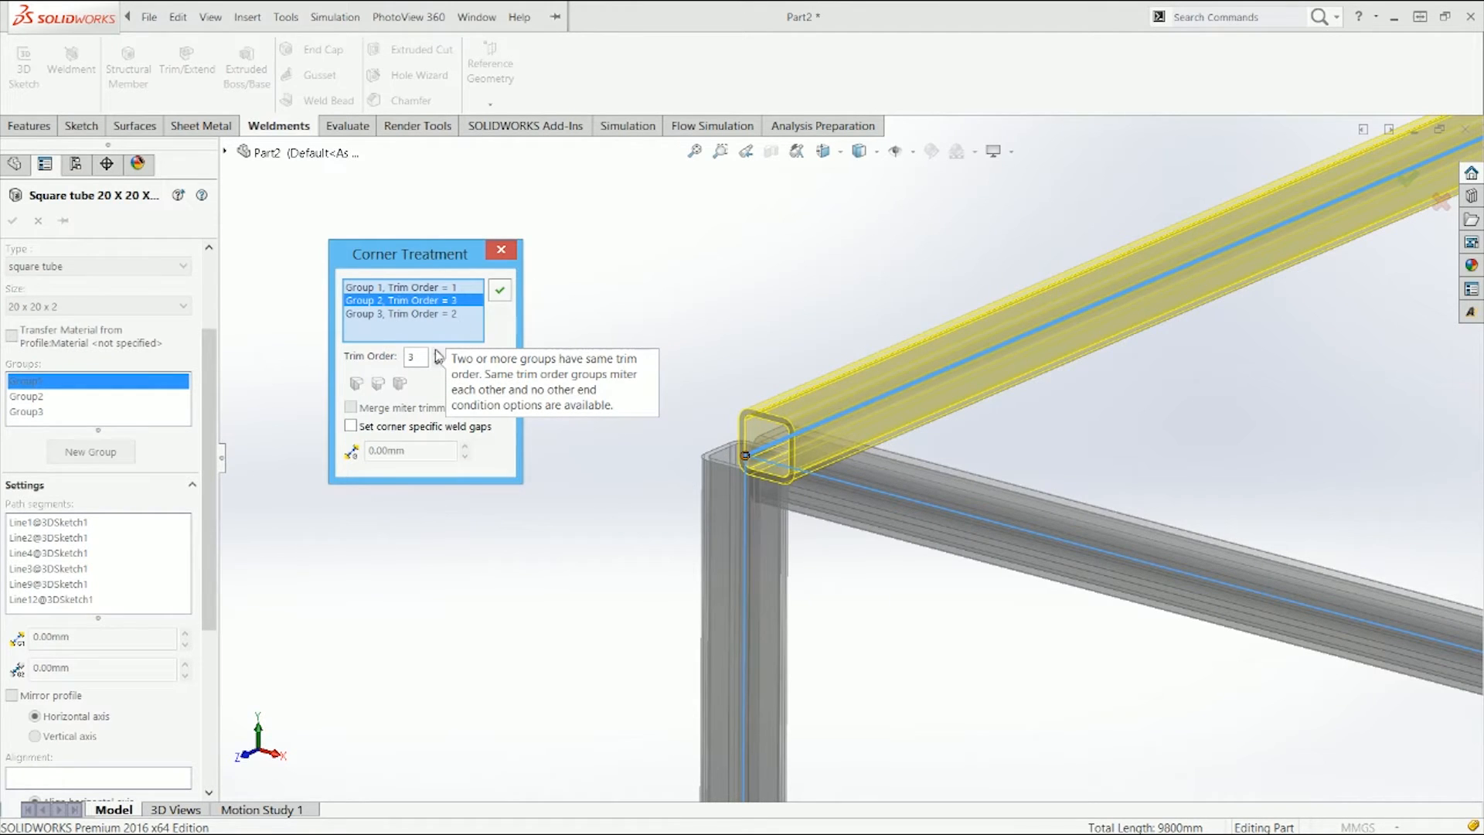
left_click(445, 288)
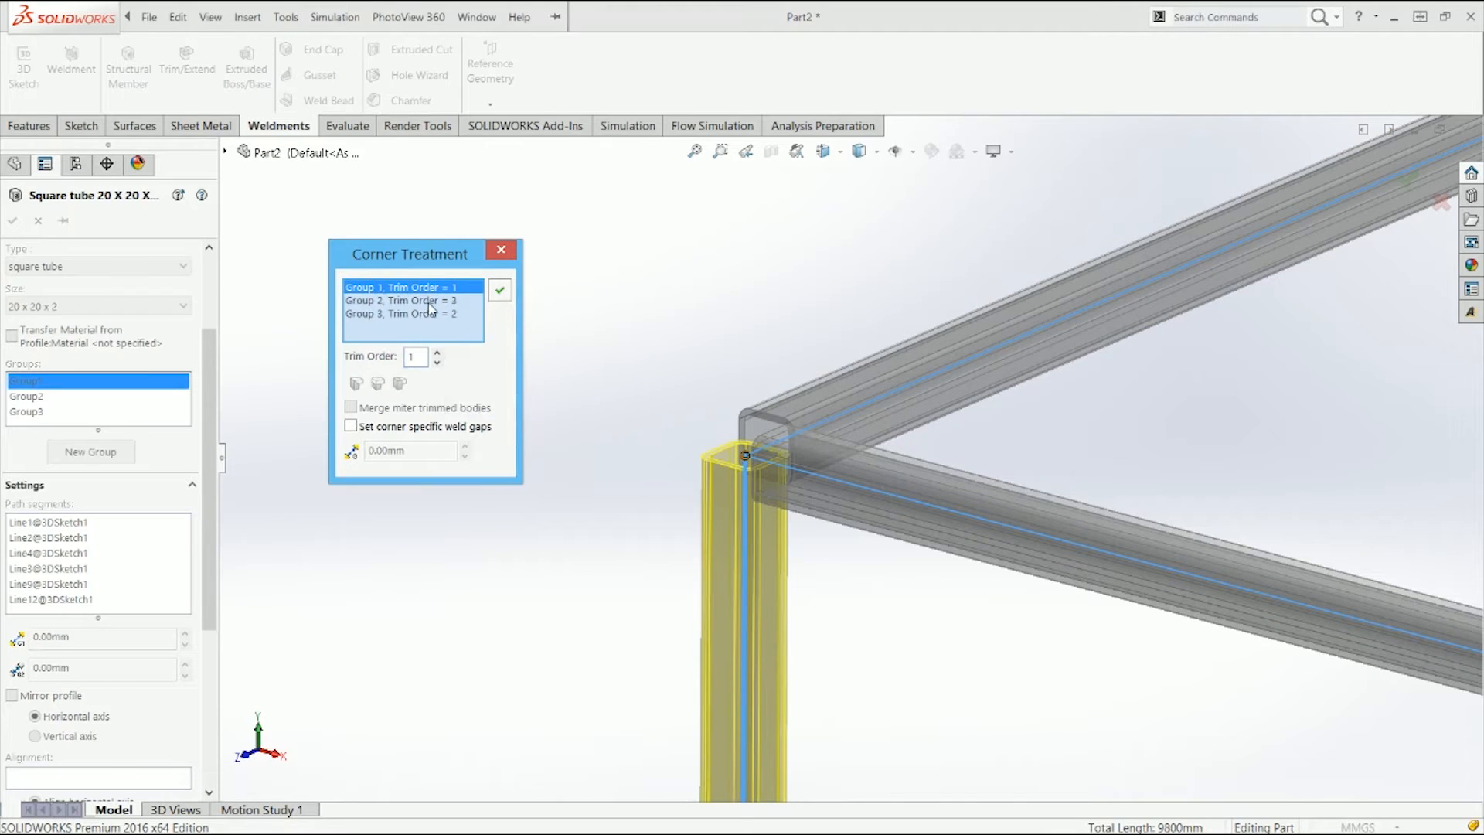
left_click(431, 301)
left_click(431, 314)
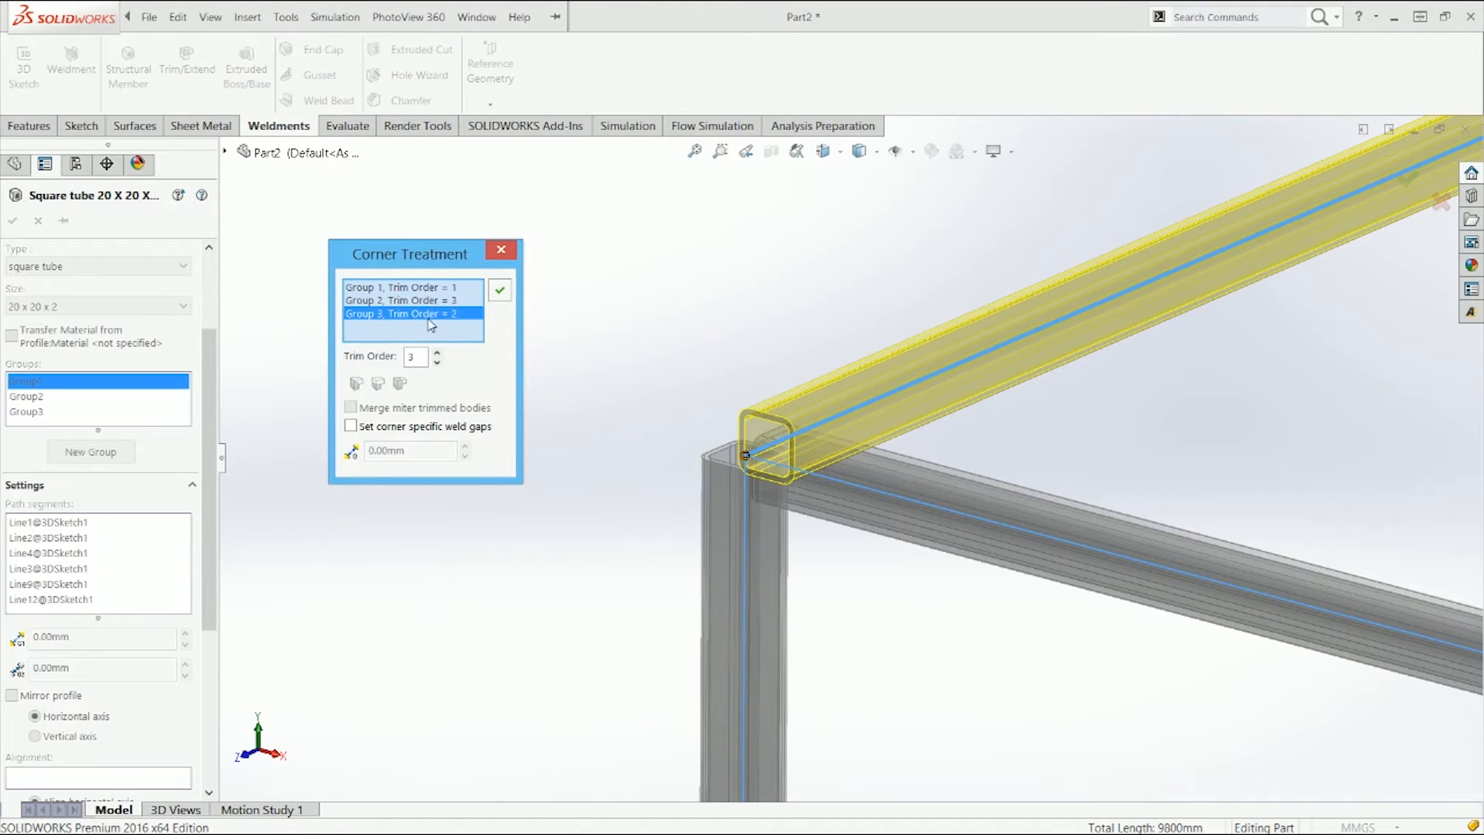
left_click(437, 290)
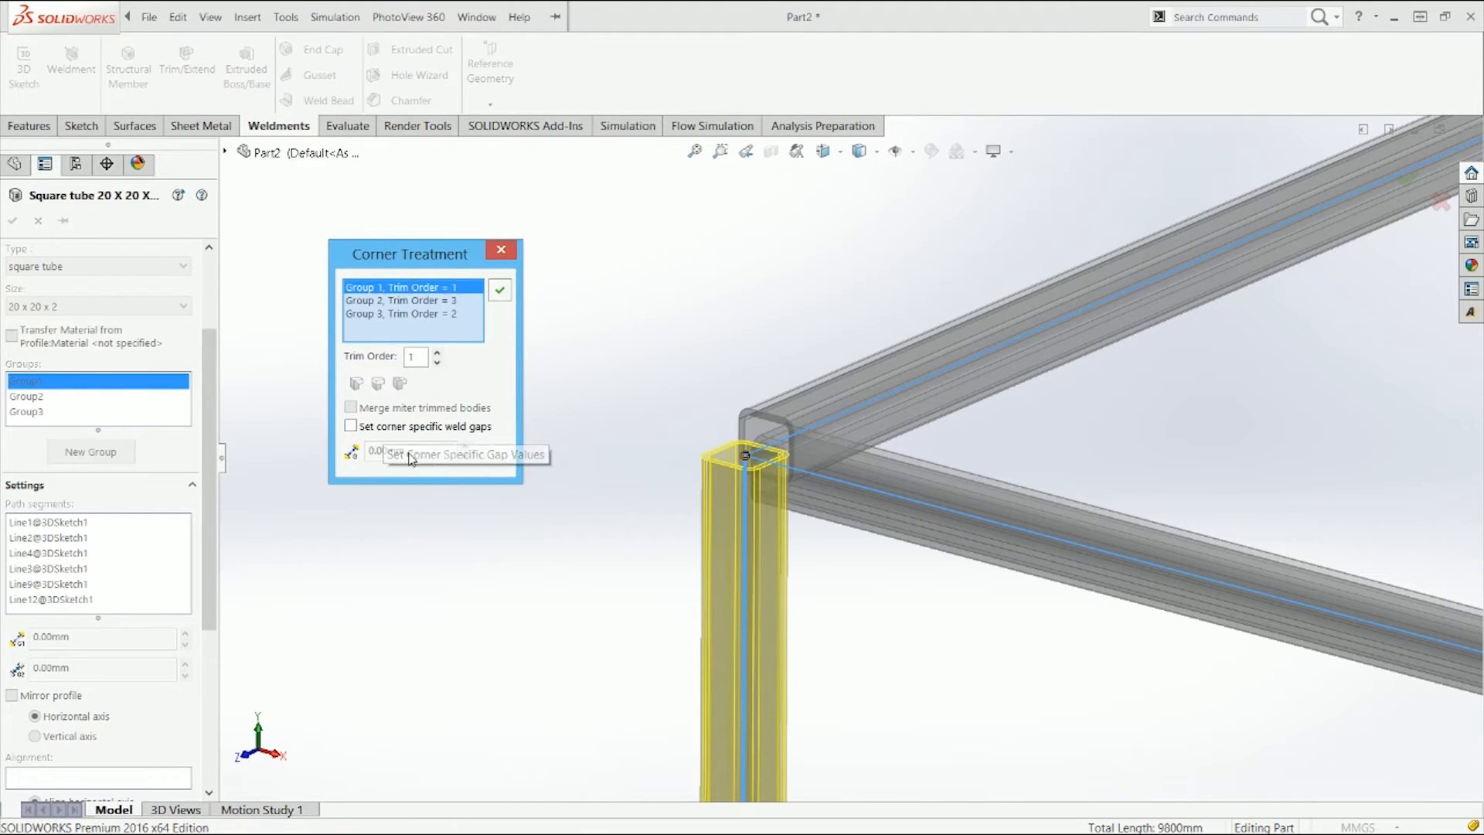
Step: Toggle corner-specific weld gaps on and off, then close the Corner Treatment dialog
left_click(467, 427)
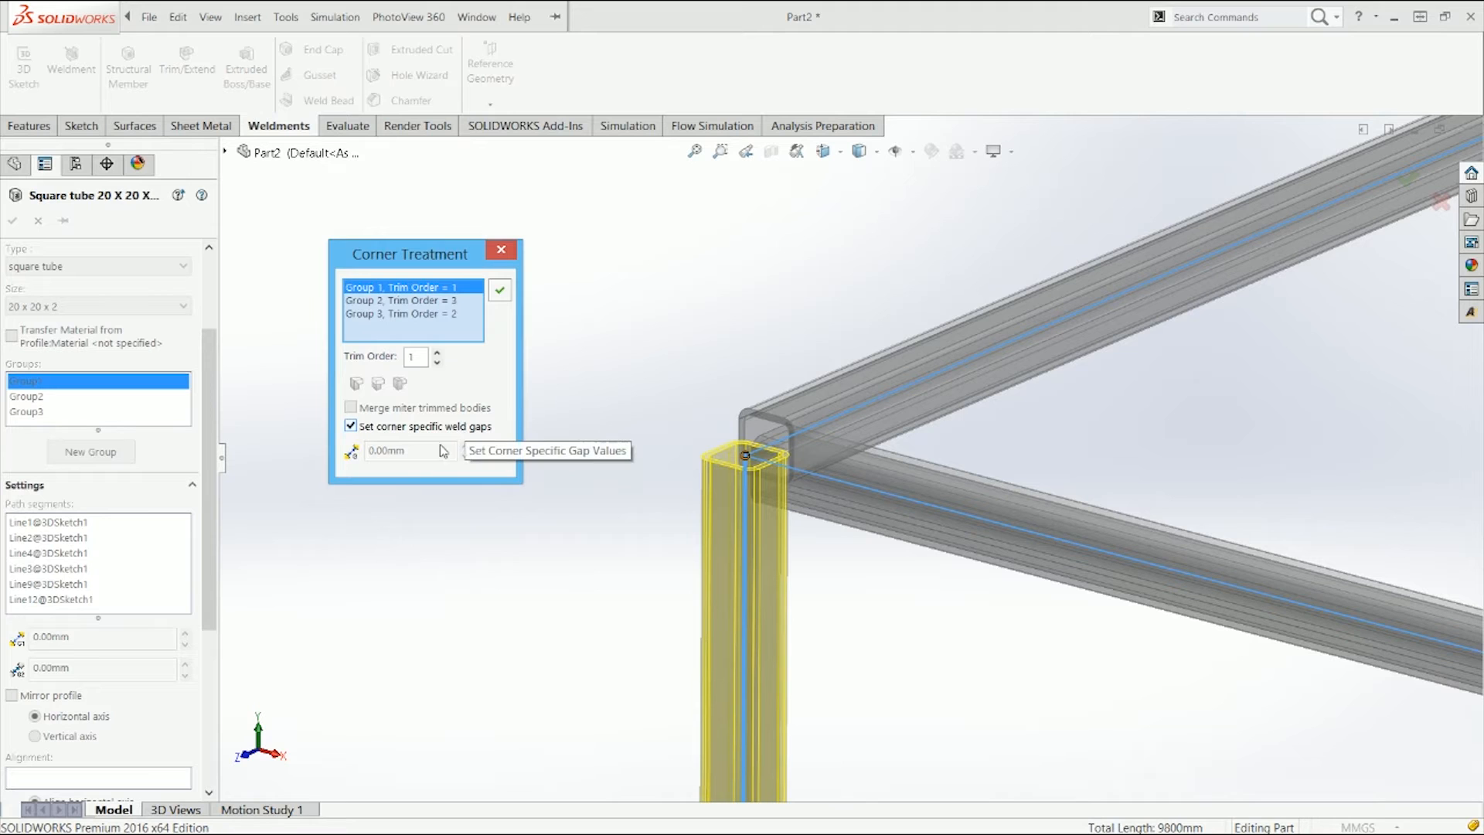
left_click(416, 427)
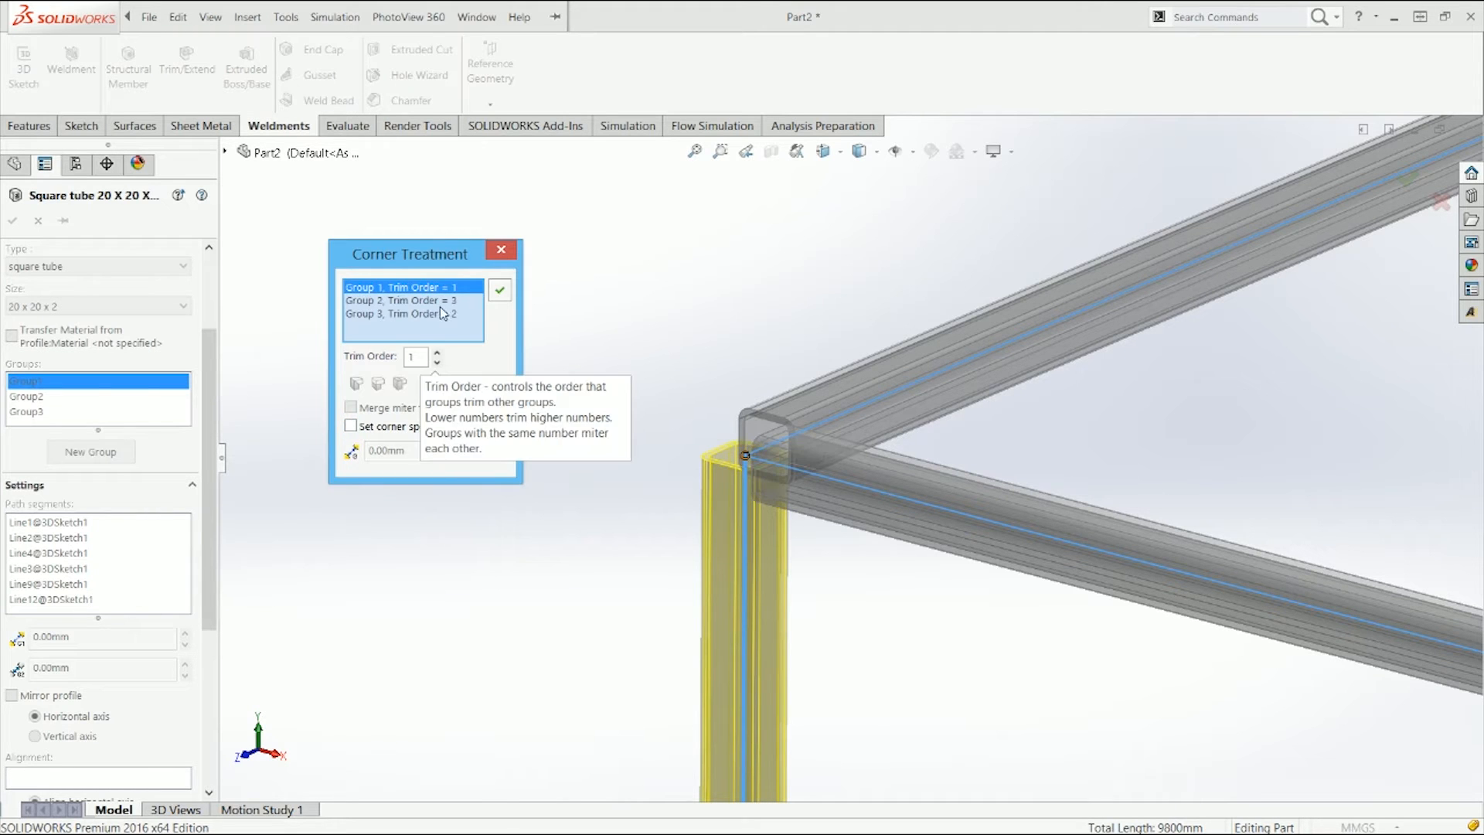
left_click(501, 249)
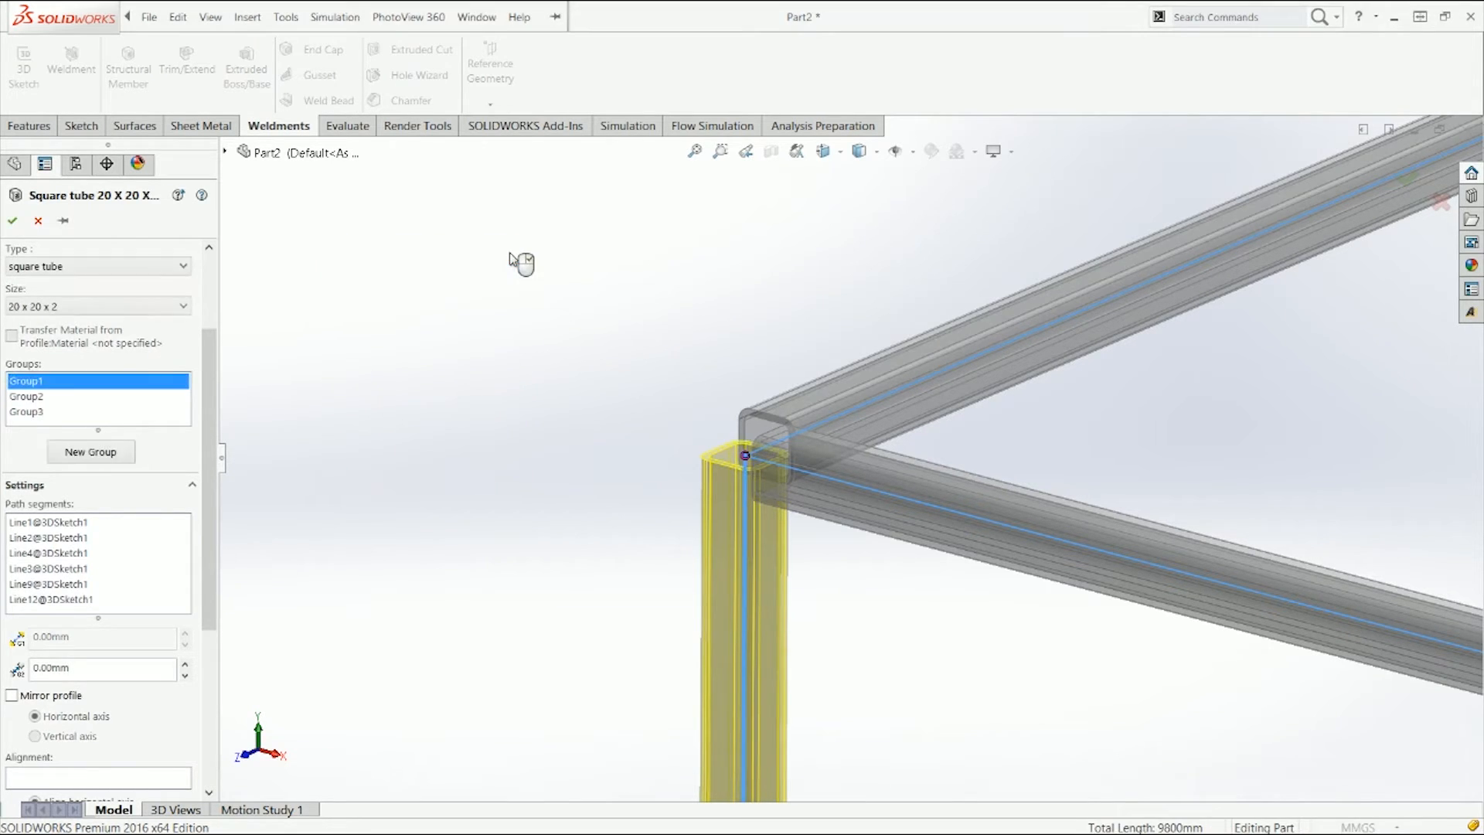
Step: Inspect the frame's top corner joints in the structural member preview
scroll(223, 603, "down", 3)
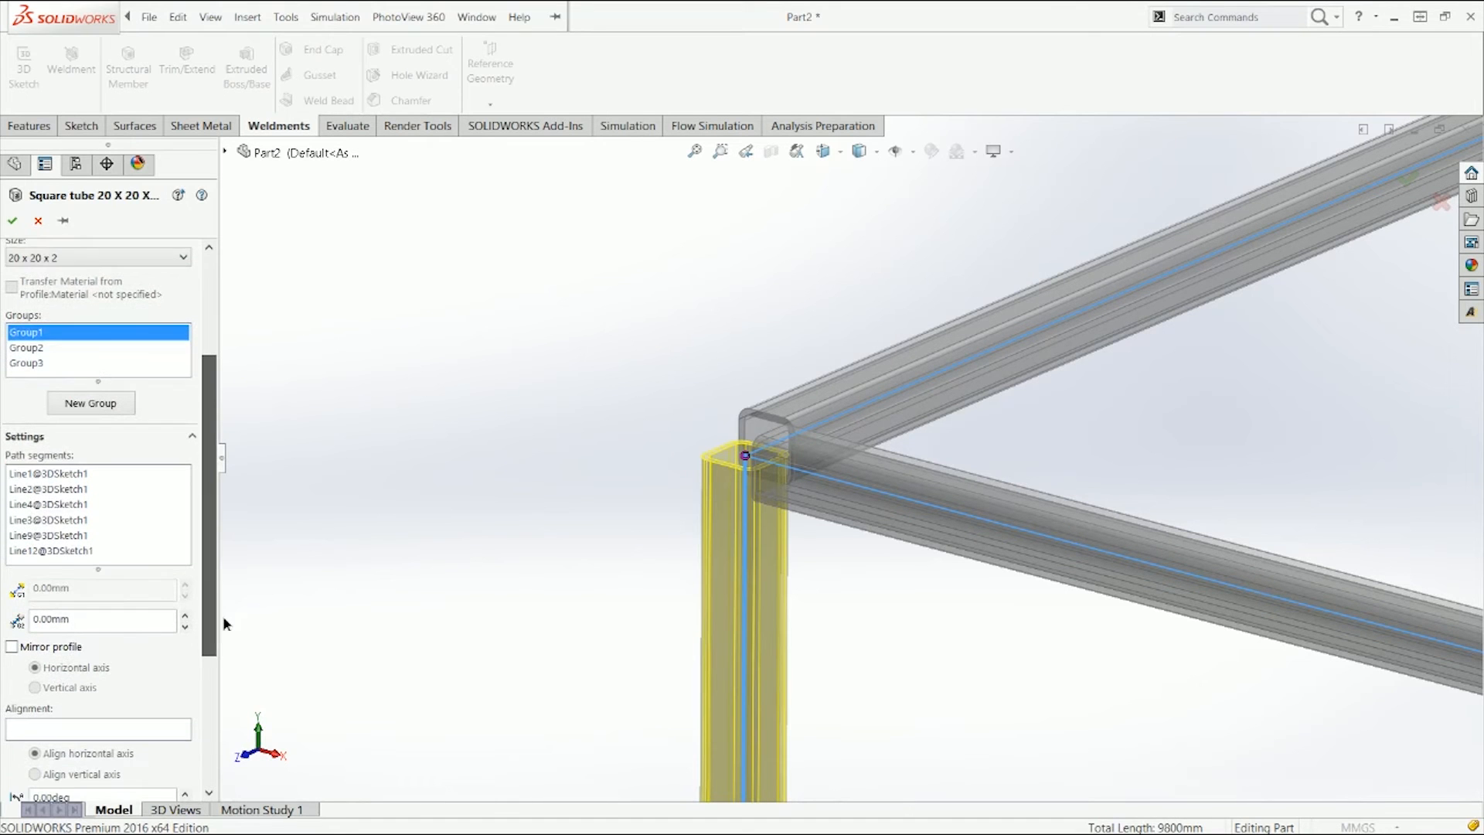
scroll(221, 646, "down", 5)
scroll(224, 646, "up", 5)
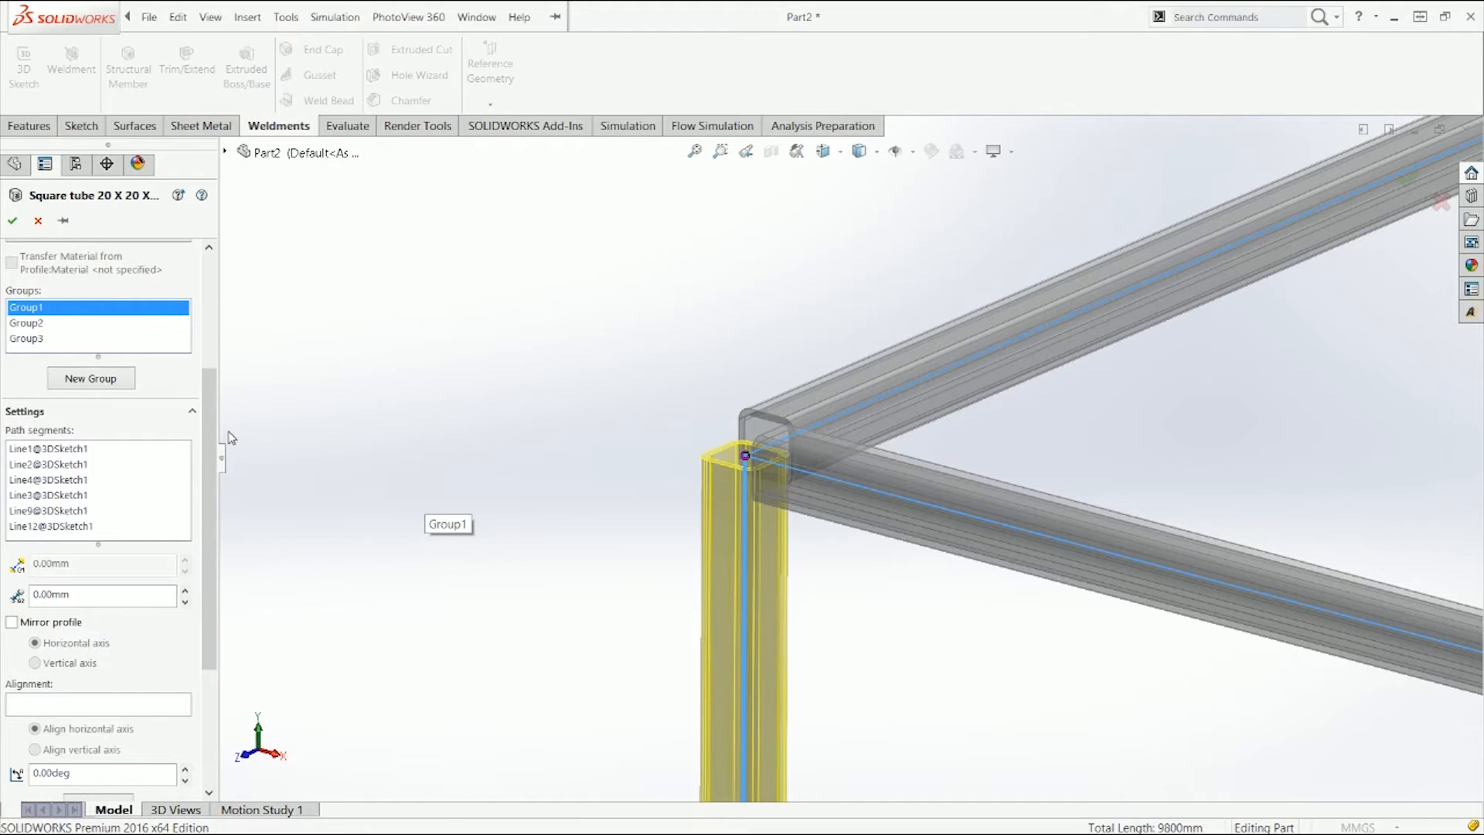
scroll(221, 437, "up", 5)
key("f")
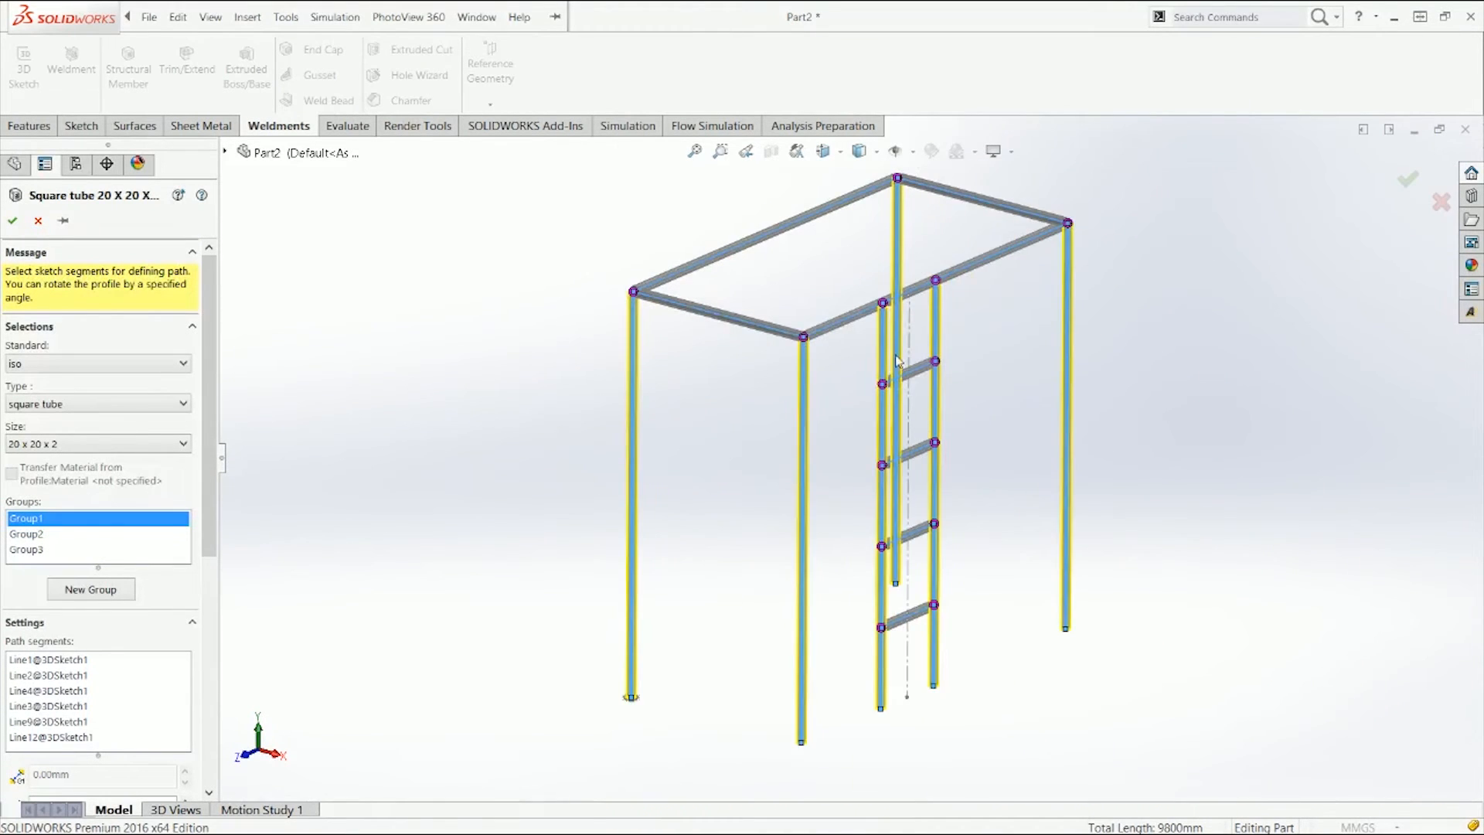
scroll(808, 340, "down", 10)
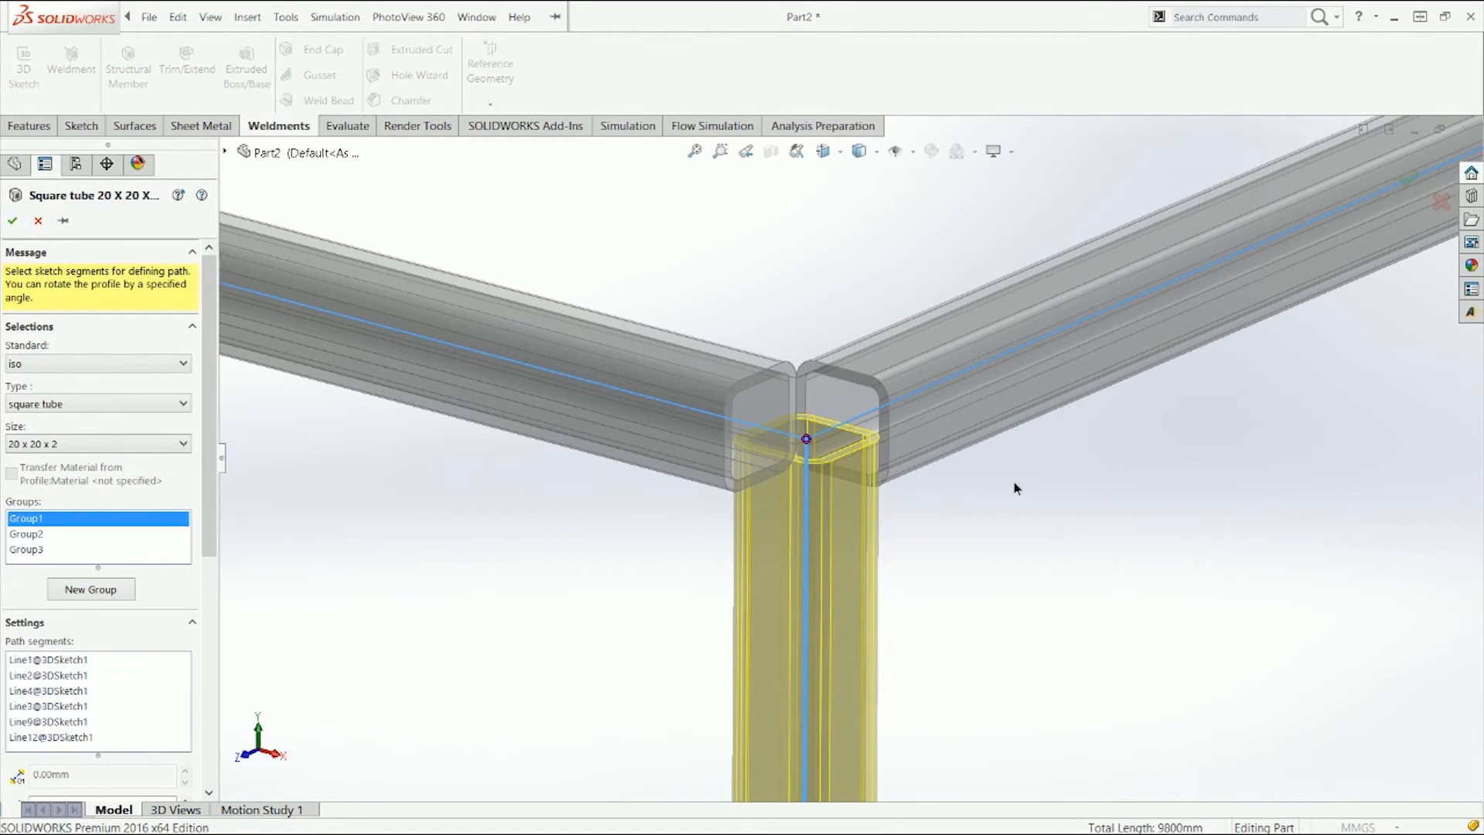
key("f")
scroll(1090, 601, "down", 5)
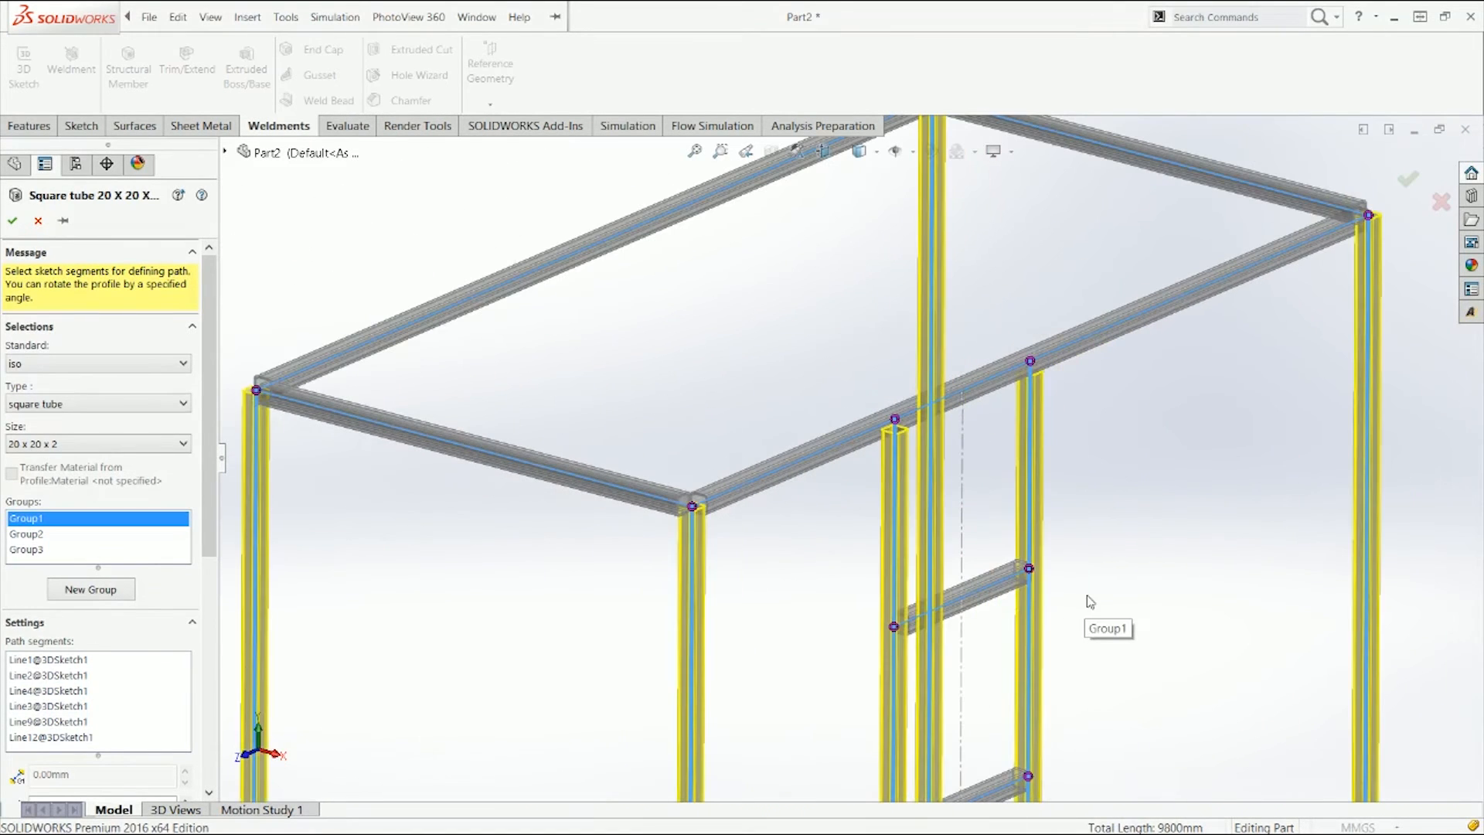
Step: Open corner treatment at a ladder rung joint and set Group 2's trim order to 1
left_click(1028, 569)
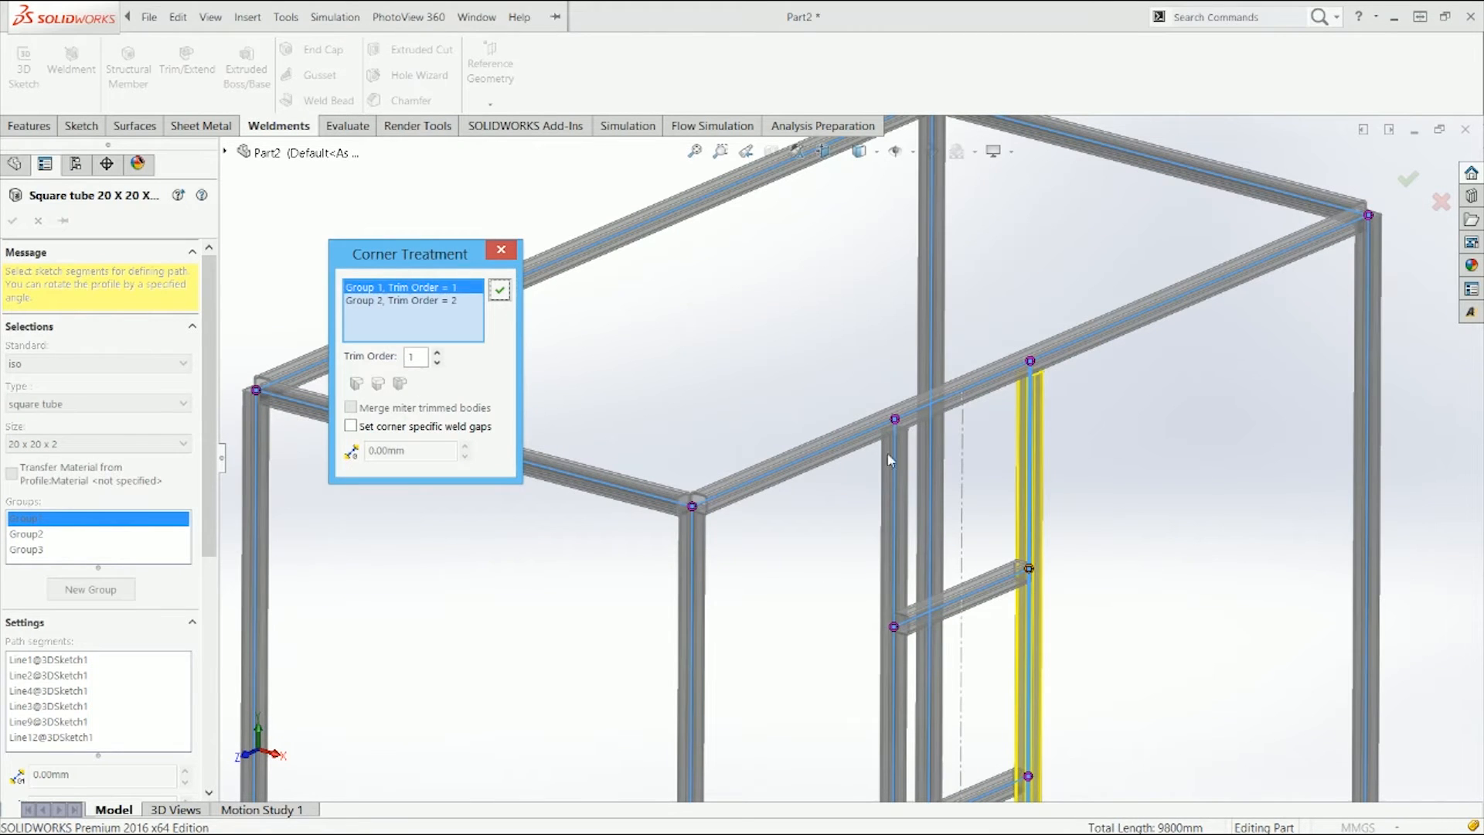
scroll(1090, 560, "down", 3)
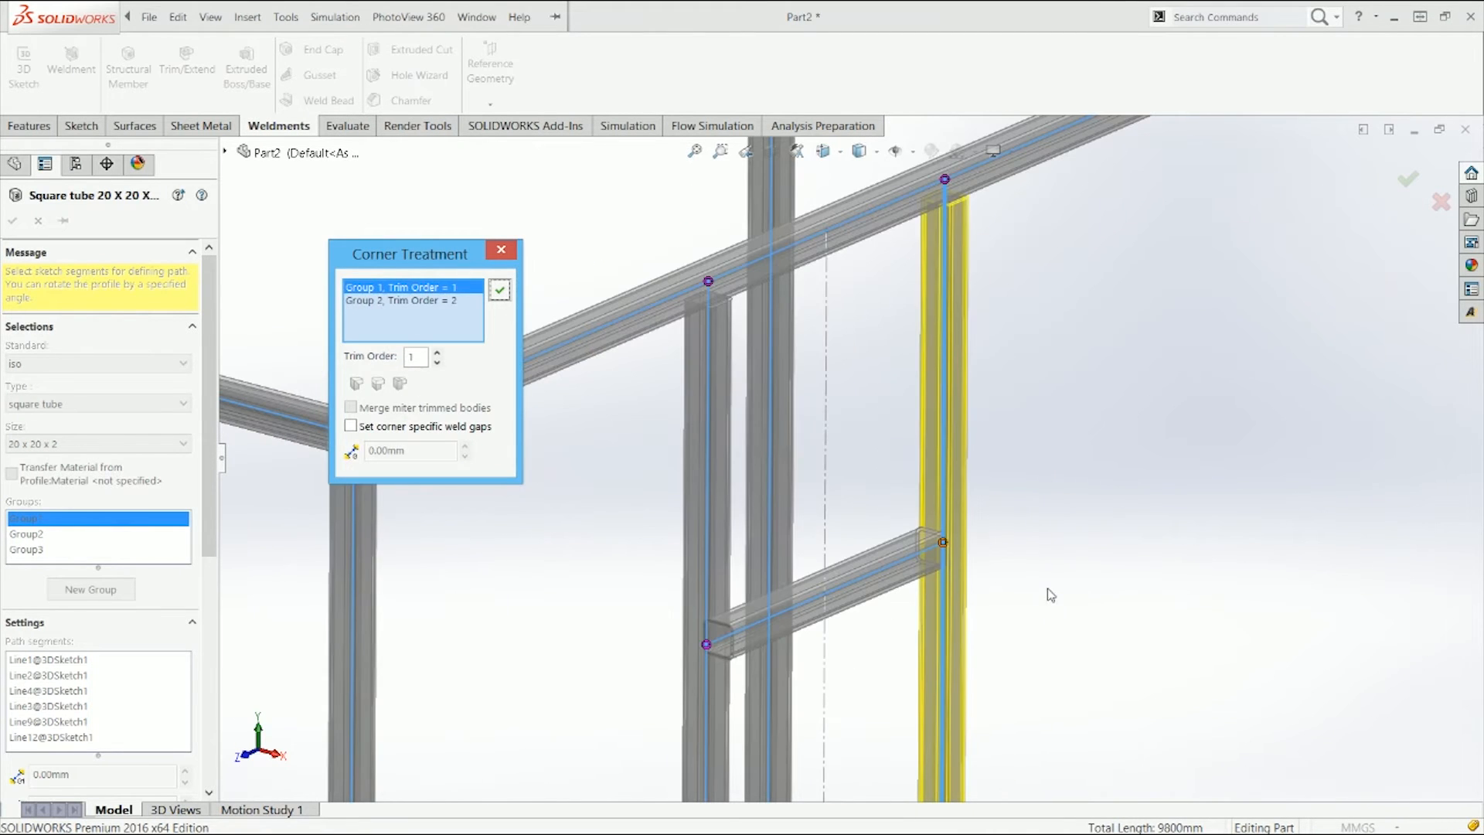
left_click(453, 301)
left_click(436, 354)
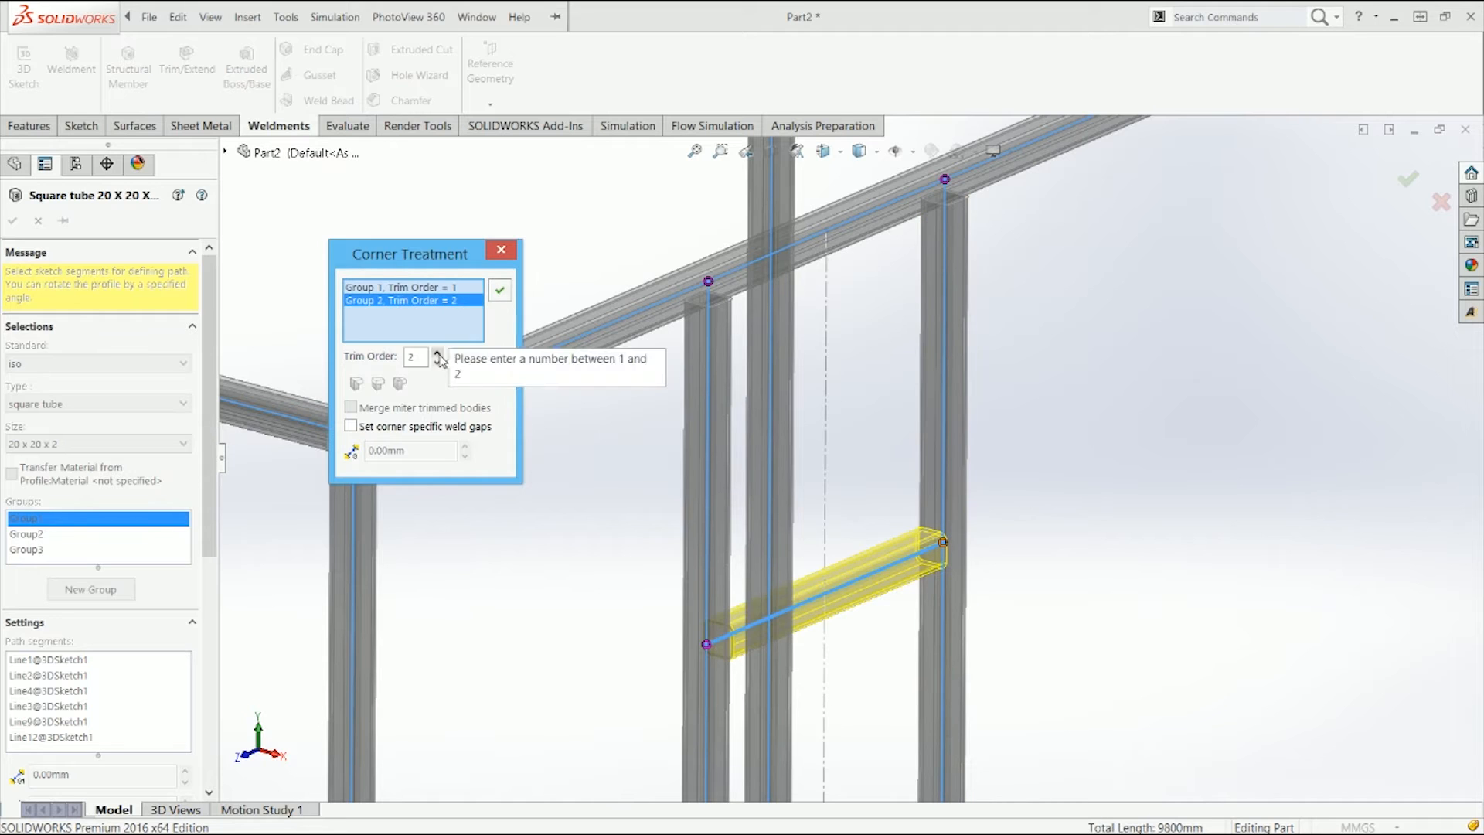
left_click(438, 362)
Step: Set Group 1's trim order to 2 at the rung joint
left_click(442, 288)
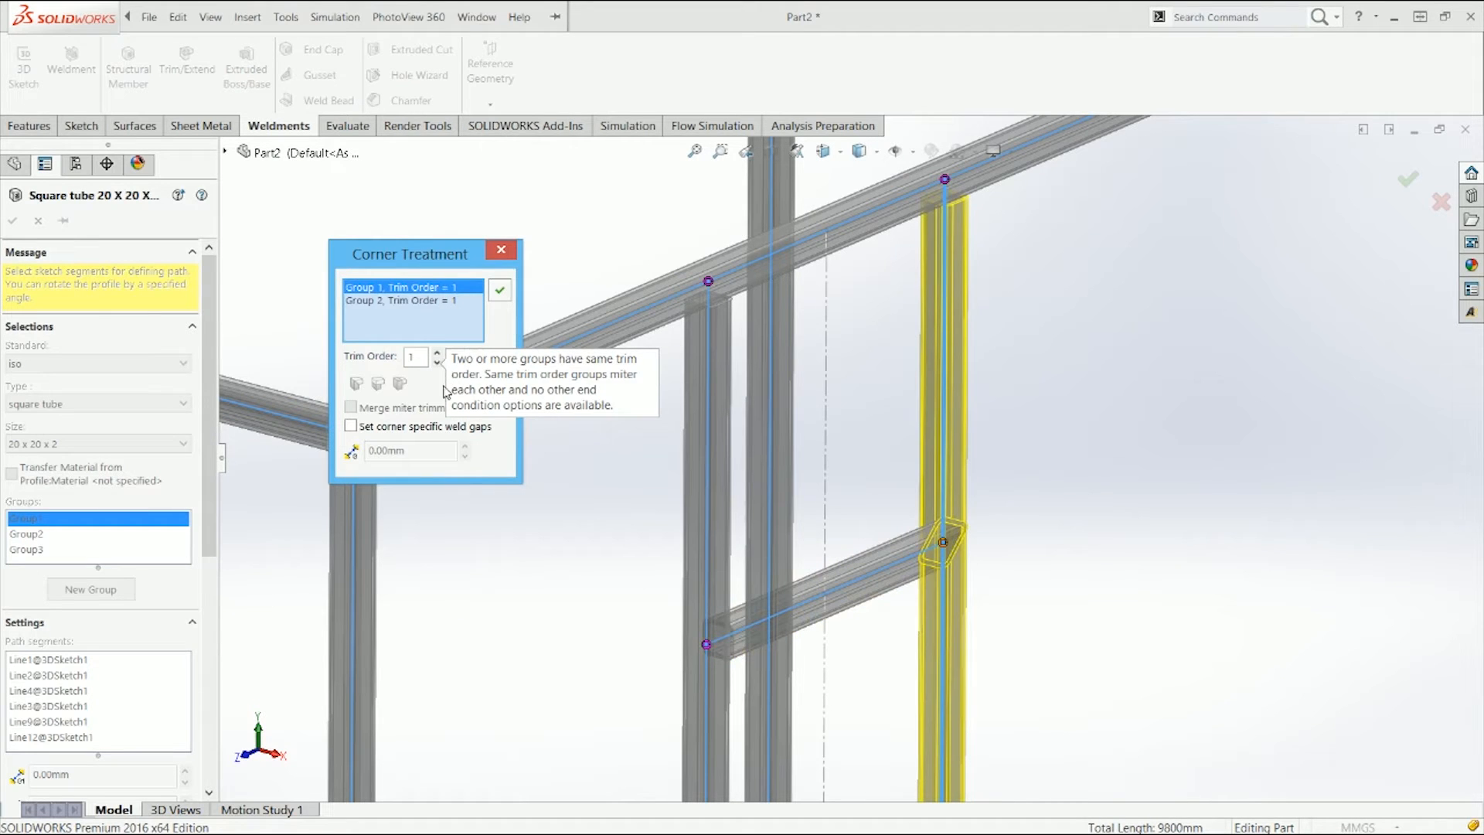
left_click(438, 361)
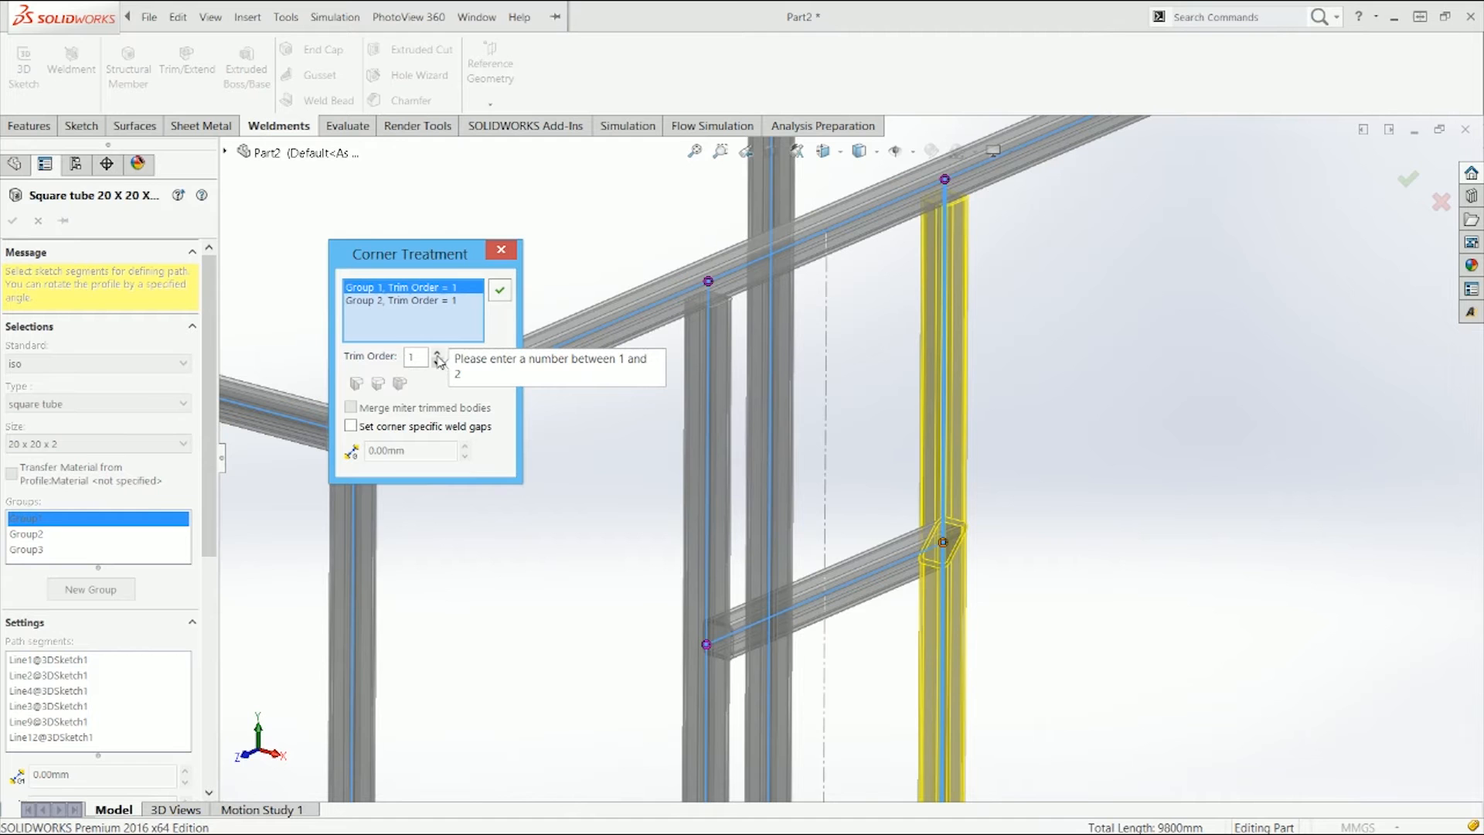
left_click(438, 354)
middle_click_drag(1107, 552, 1001, 517)
scroll(844, 463, "up", 4)
scroll(822, 336, "down", 5)
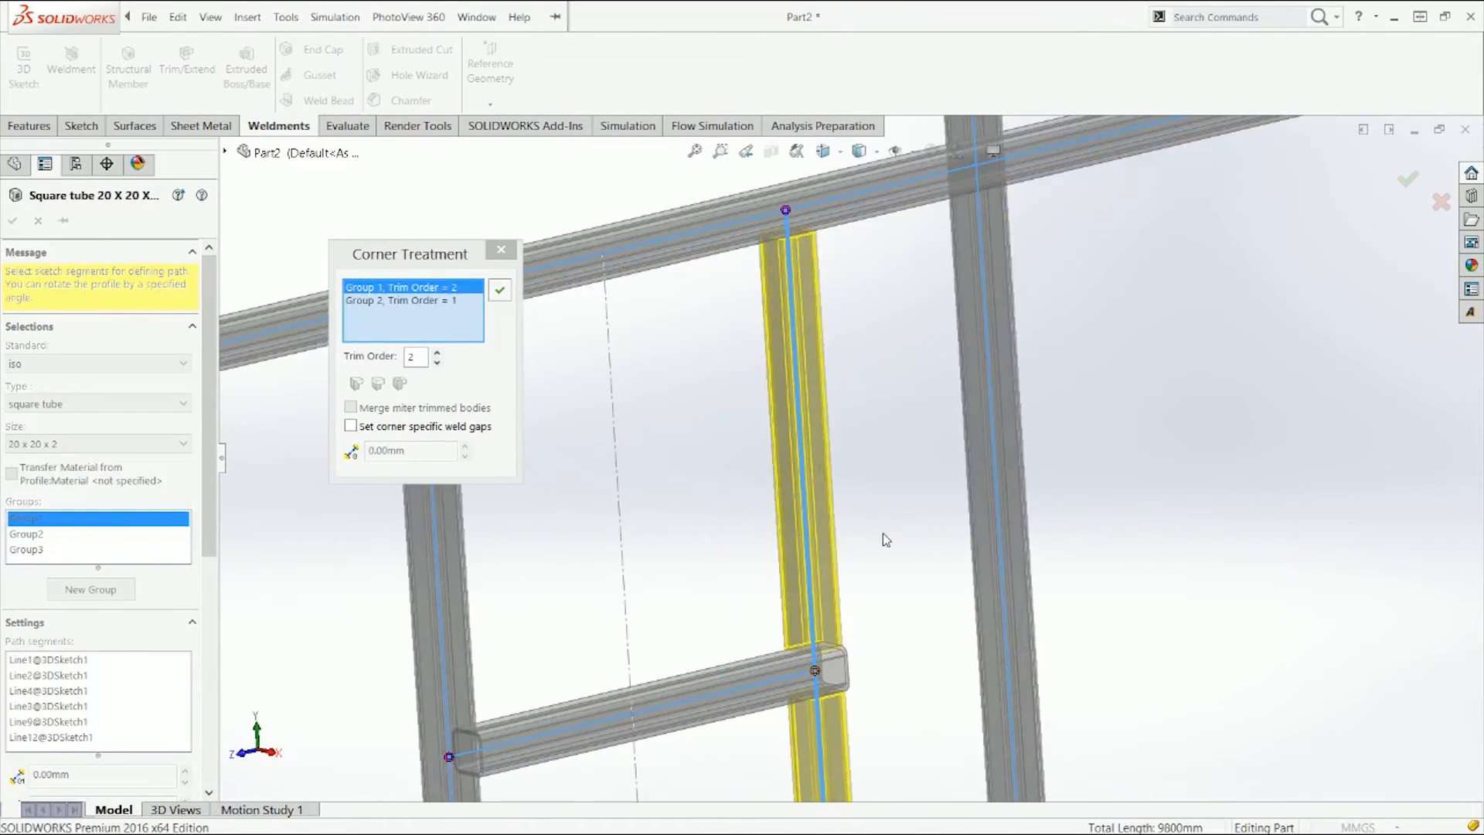
Step: Set Group 1's trim order to 1 so the rung miters, apply the corner treatment and finish the structural member
left_click(436, 362)
middle_click_drag(758, 637, 735, 573)
scroll(735, 545, "down", 5)
middle_click_drag(841, 545, 861, 697)
scroll(839, 591, "up", 3)
middle_click_drag(837, 589, 835, 591)
left_click(500, 290)
left_click(12, 221)
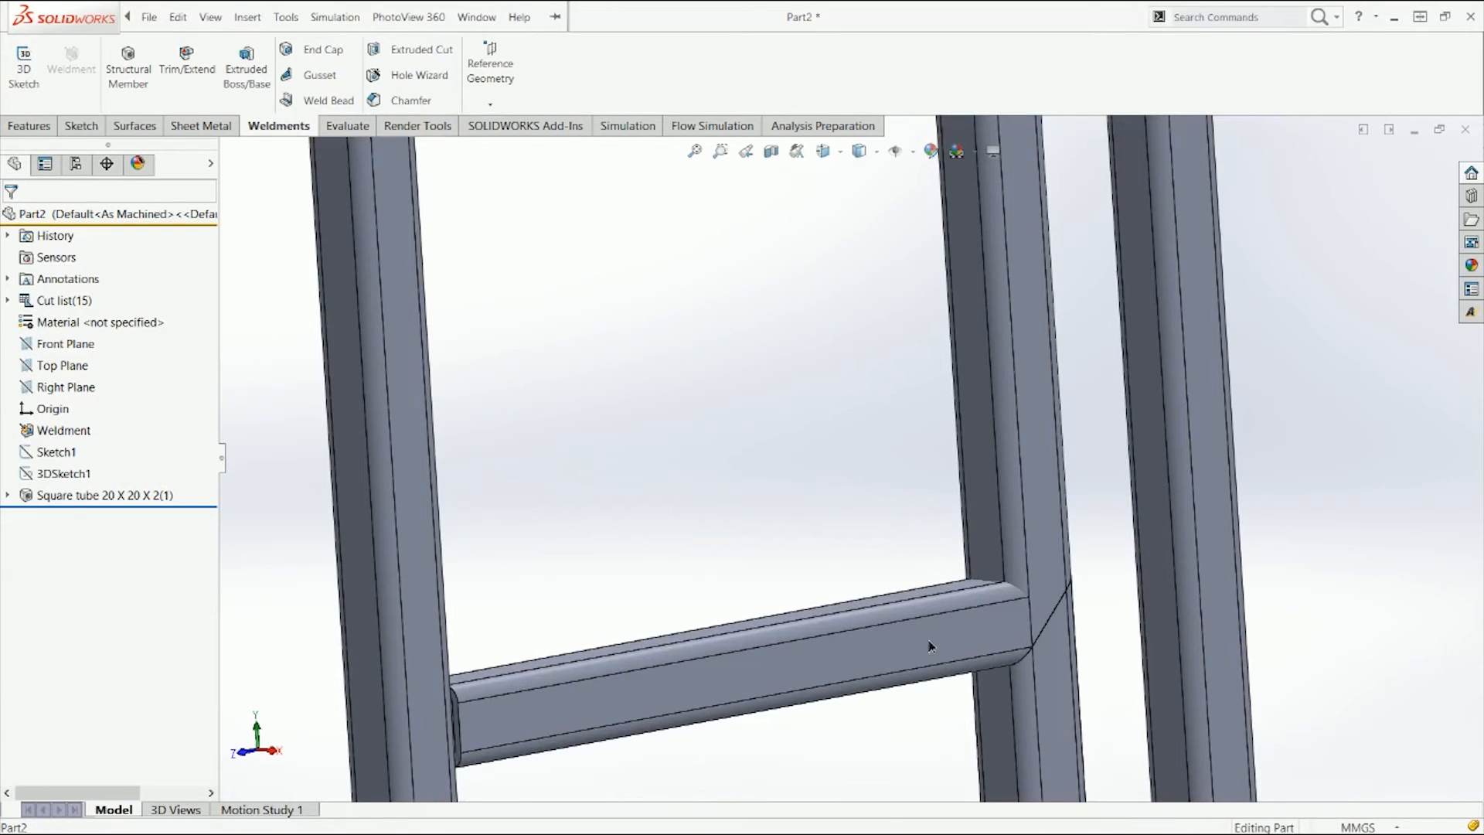
Step: Select the ladder rung's face at its mitered joint
left_click(930, 644)
left_click(901, 707)
left_click(829, 645)
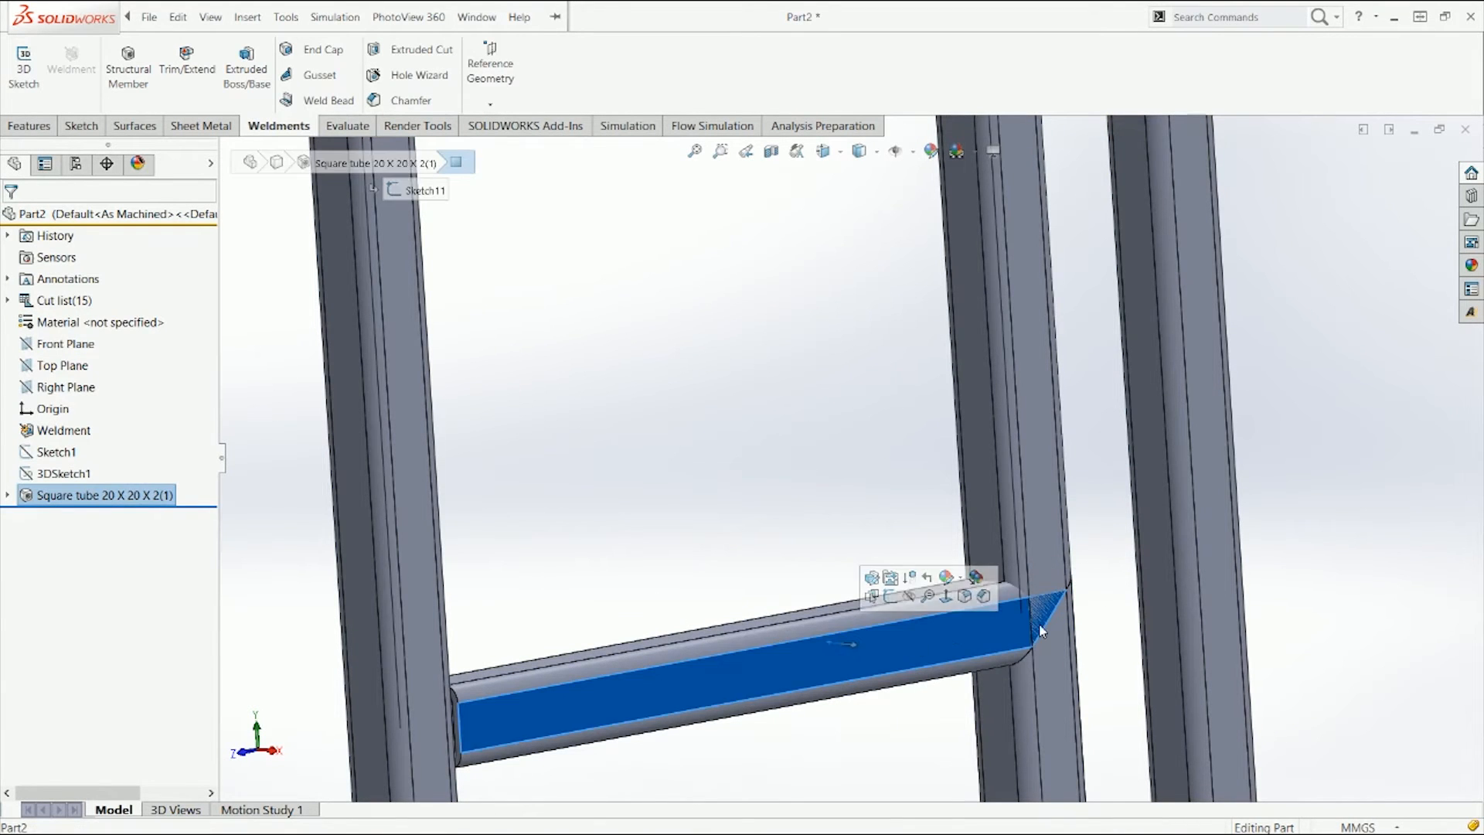
Step: Inspect the mitered joint between the ladder rung and the upright from several angles
scroll(1040, 630, "down", 6)
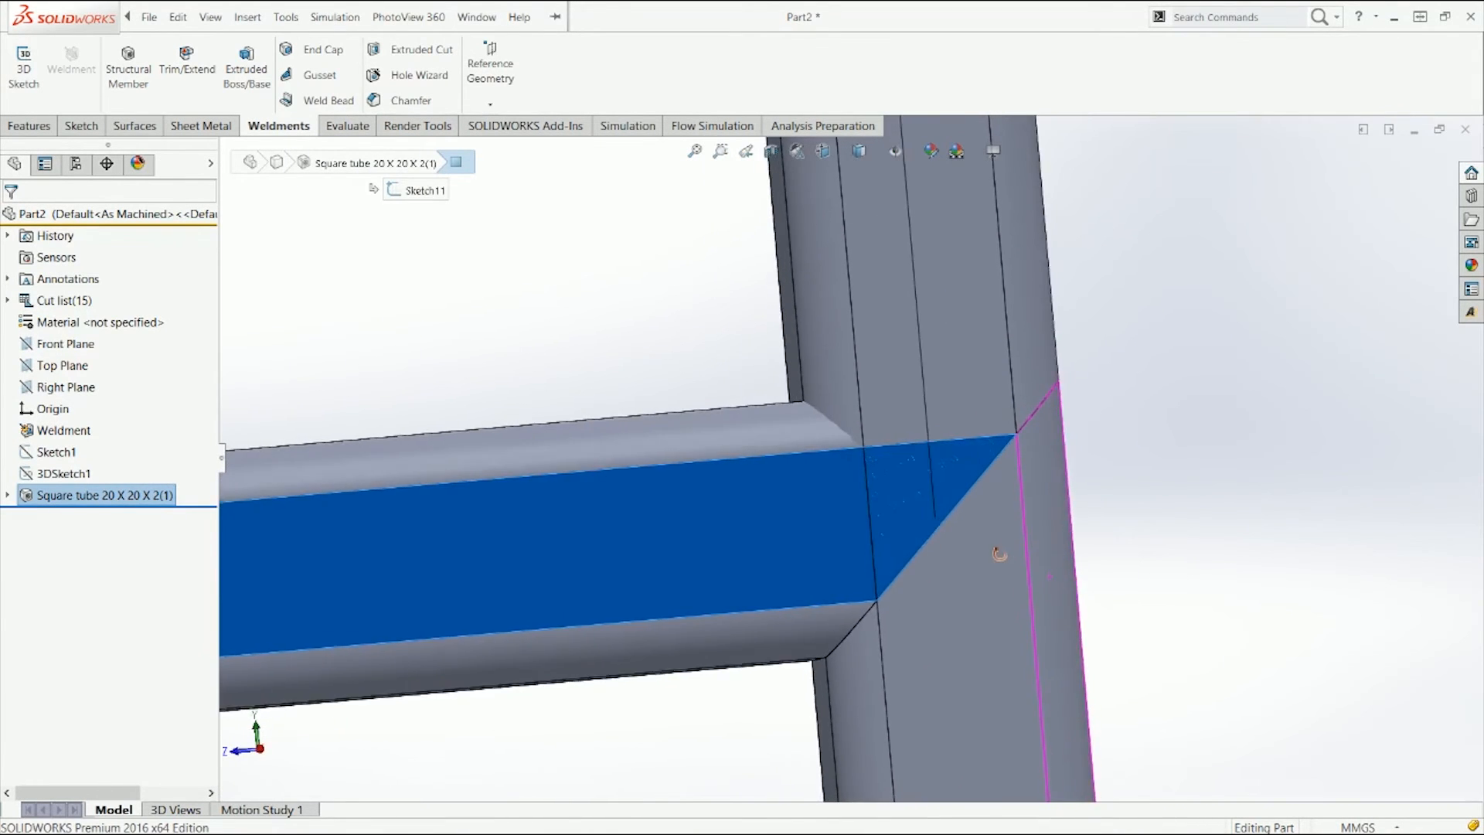
middle_click_drag(999, 553, 1017, 575)
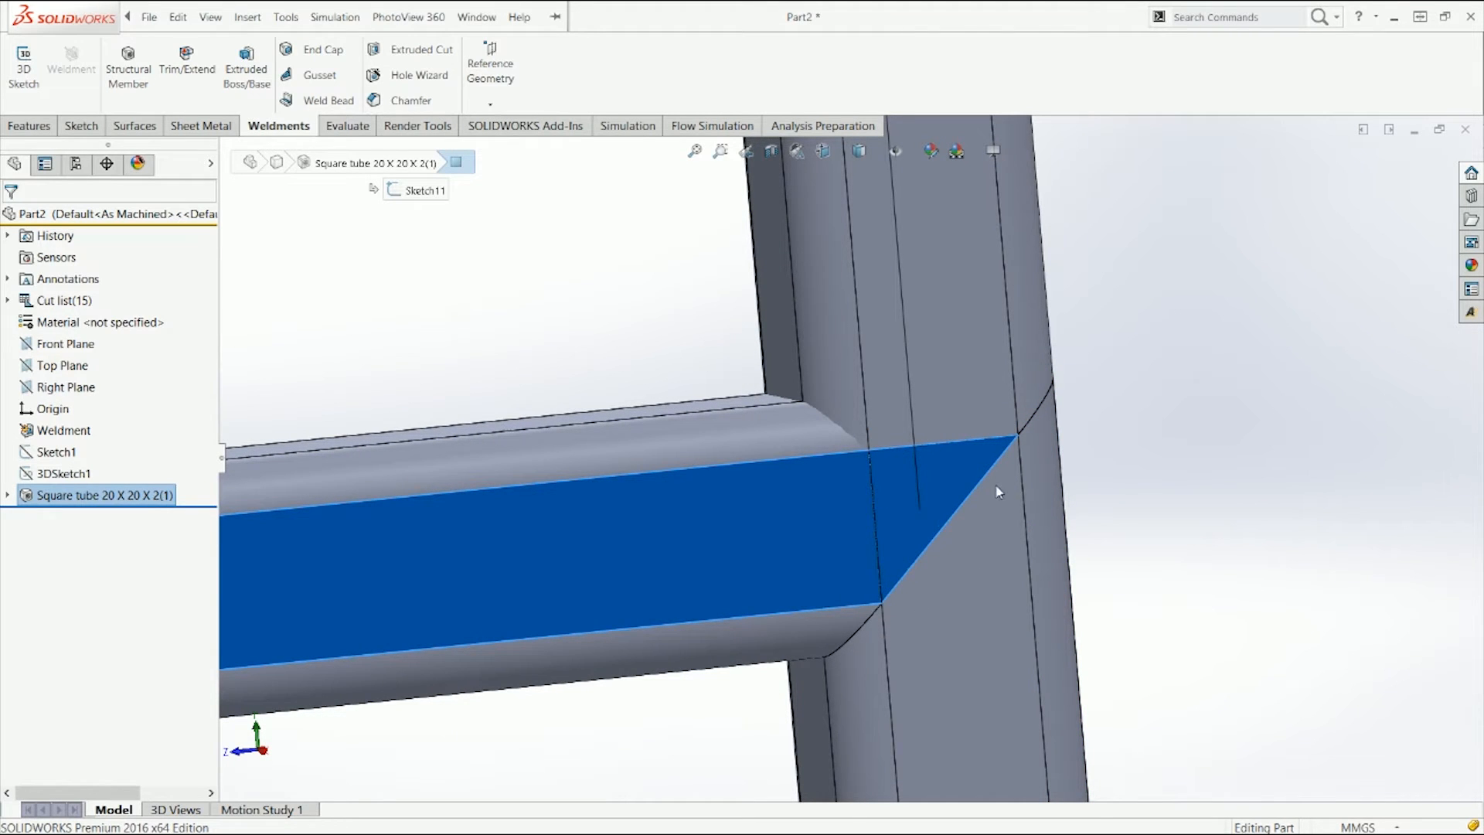
scroll(943, 456, "up", 3)
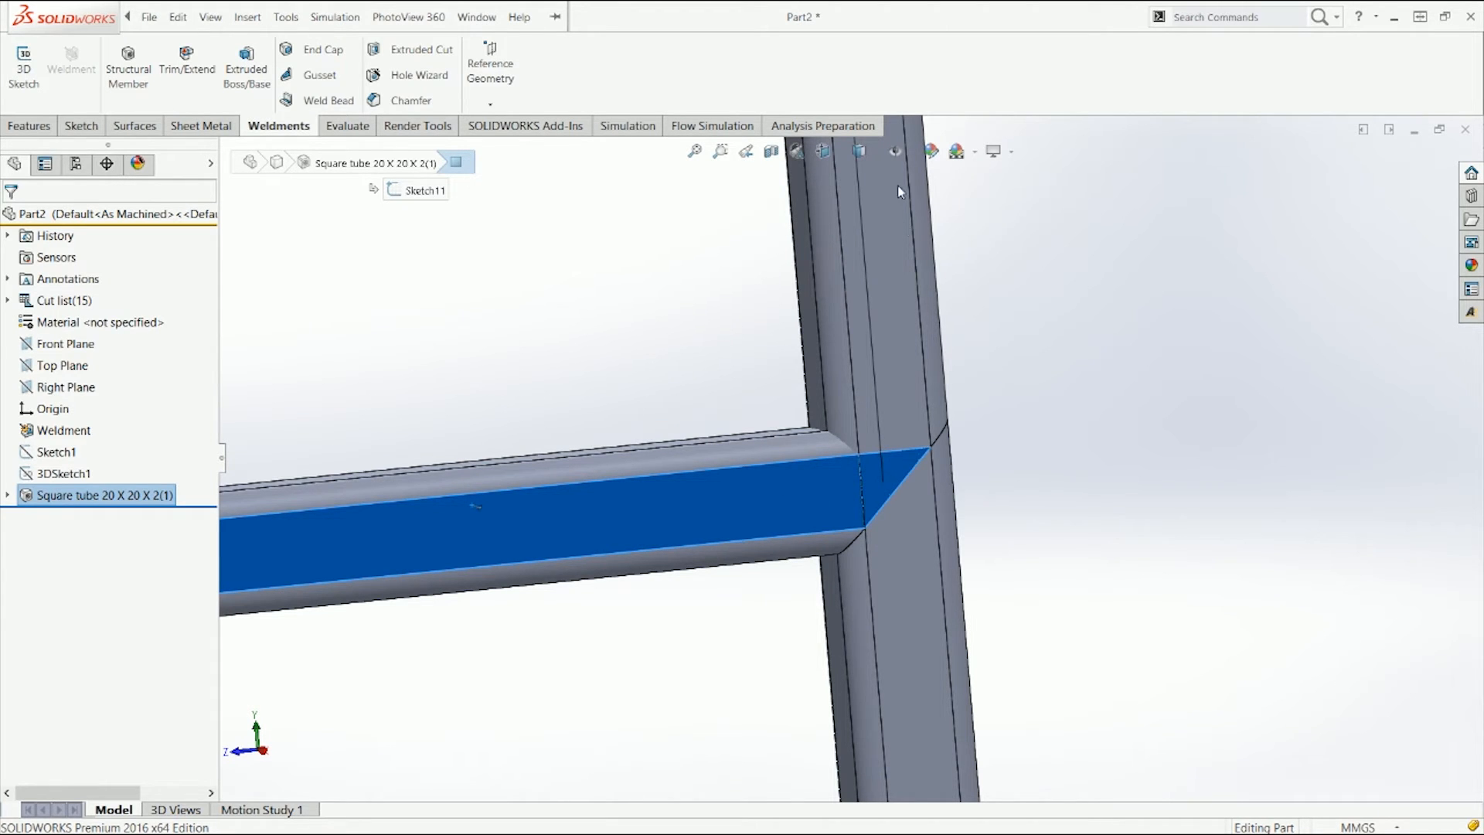
scroll(921, 425, "up", 2)
middle_click_drag(933, 433, 953, 467)
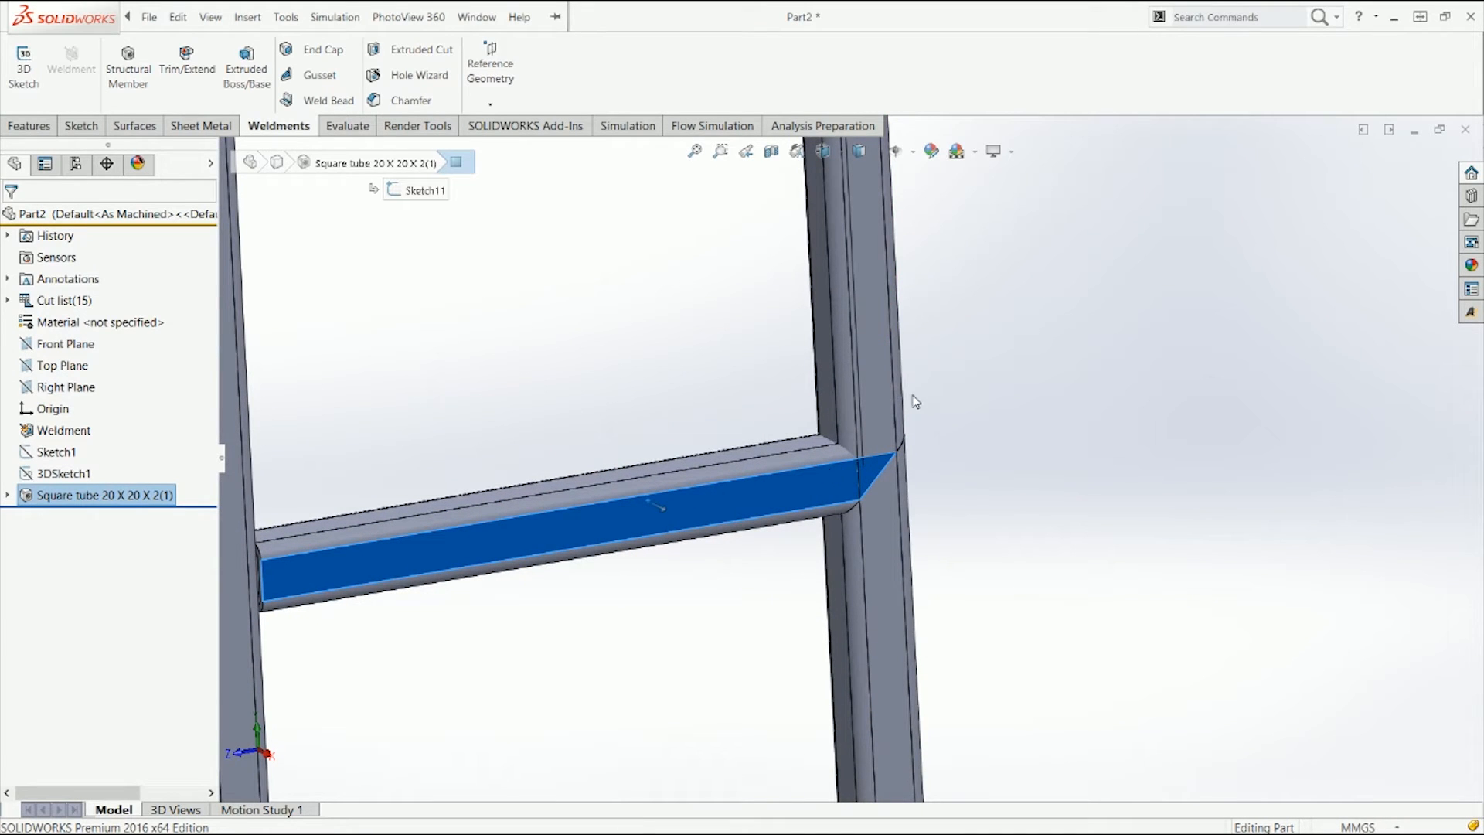
left_click(985, 518)
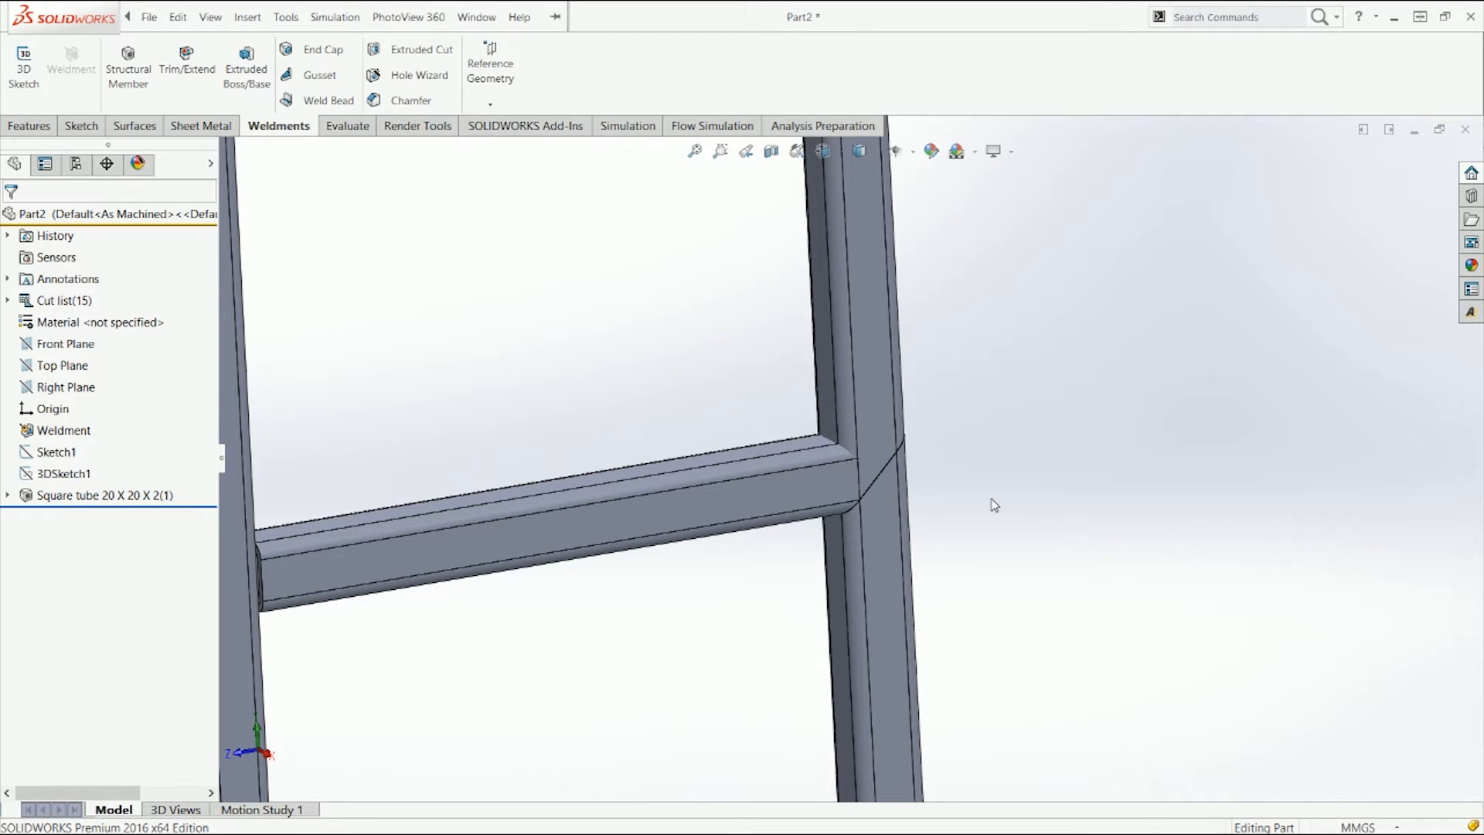
Step: Edit the square tube structural member, set Group 1's trim order to 2 at the rung joint, and finish the feature
right_click(83, 498)
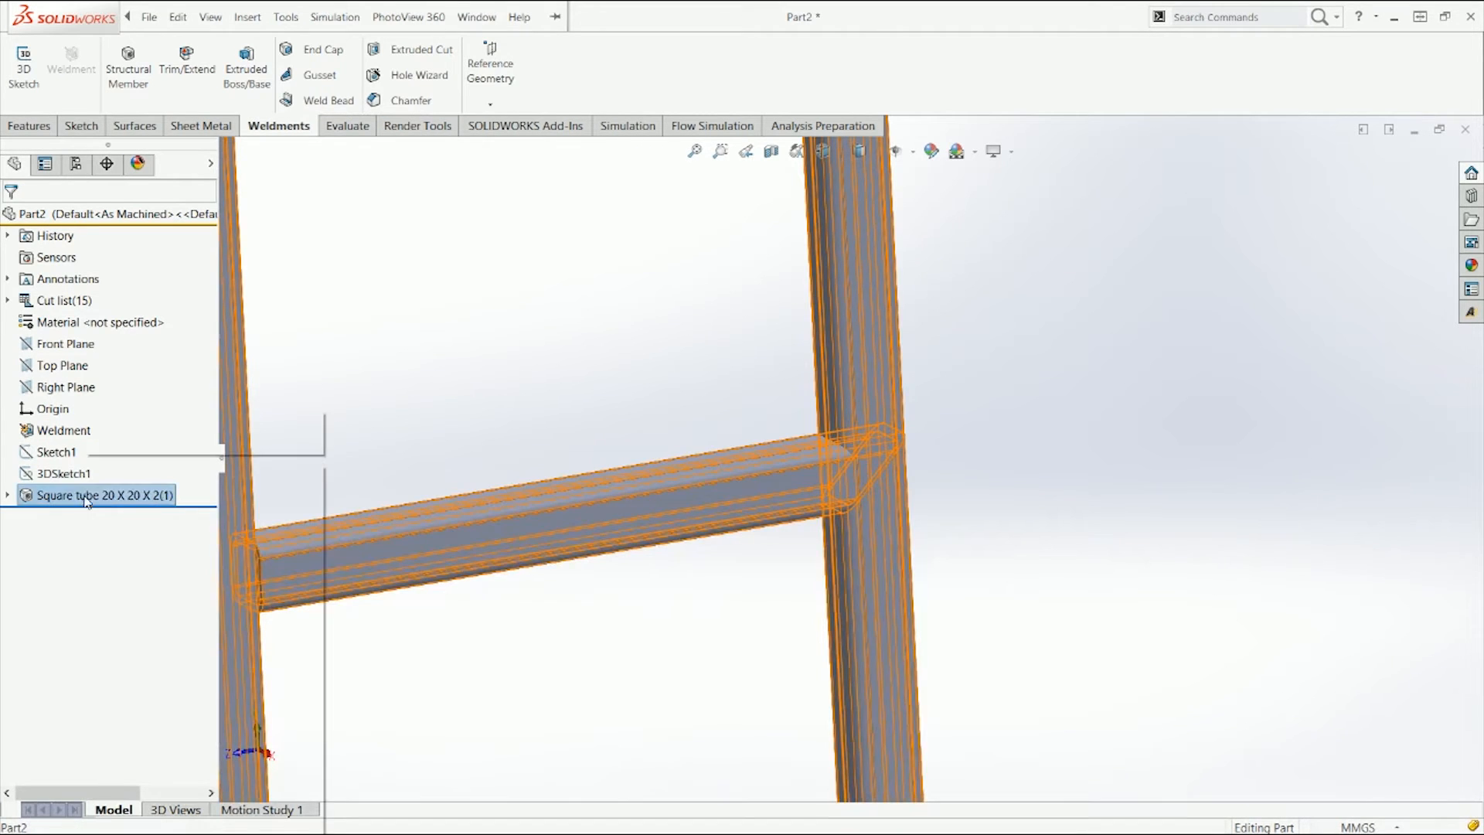
left_click(93, 423)
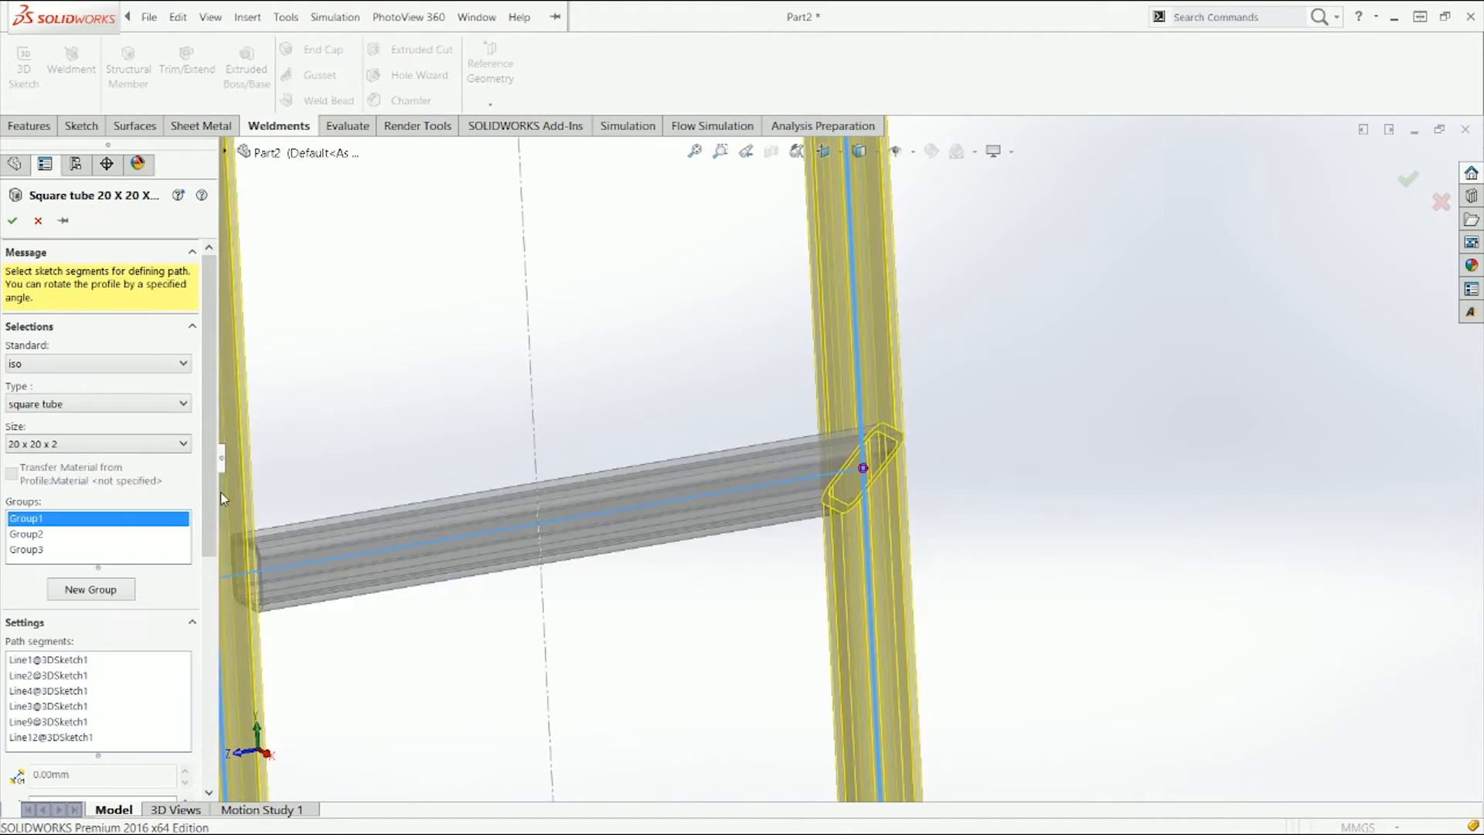
left_click(864, 469)
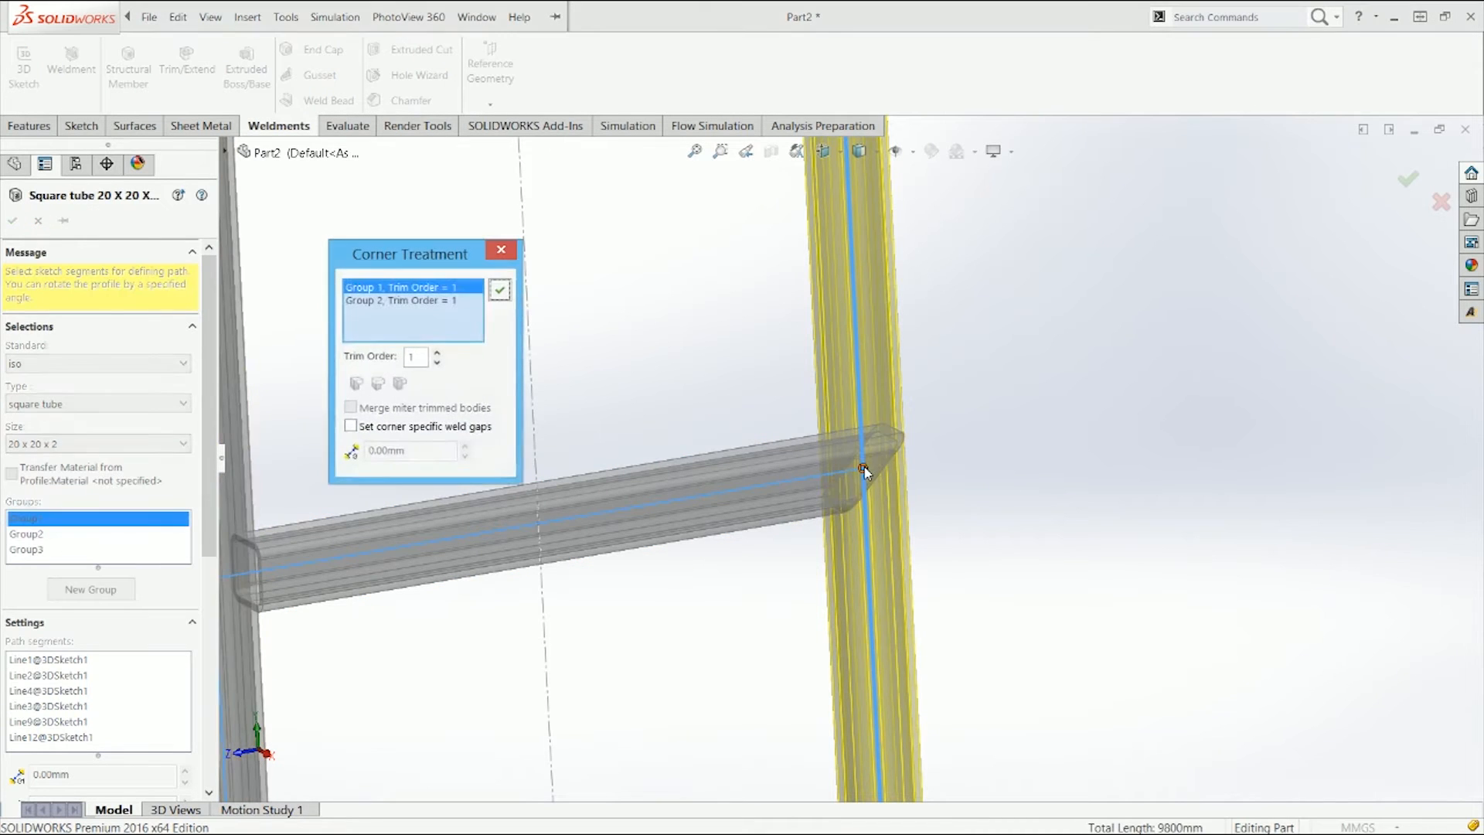
left_click(437, 354)
left_click(508, 297)
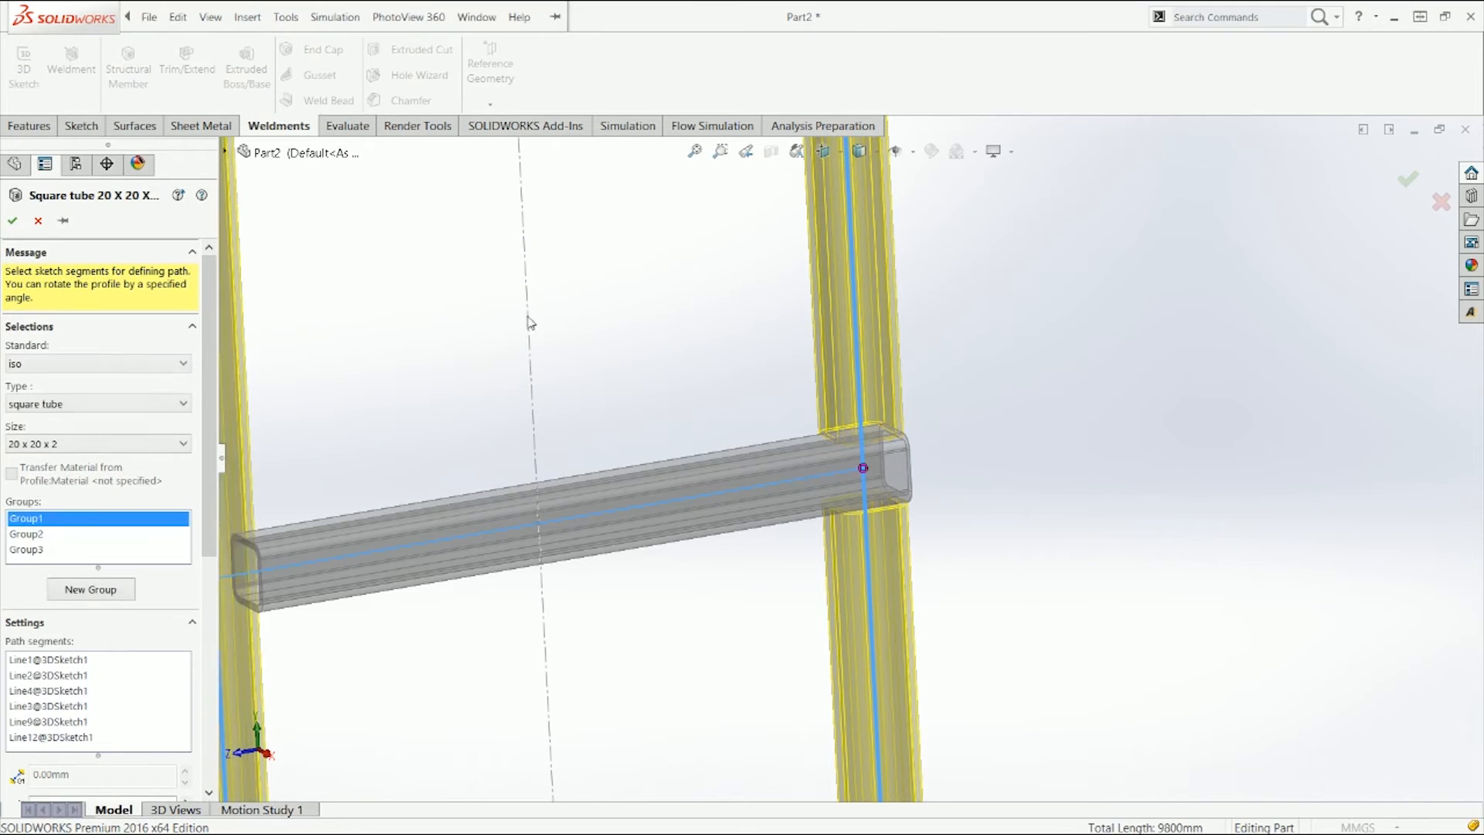
left_click(863, 467)
left_click(452, 288)
left_click(454, 301)
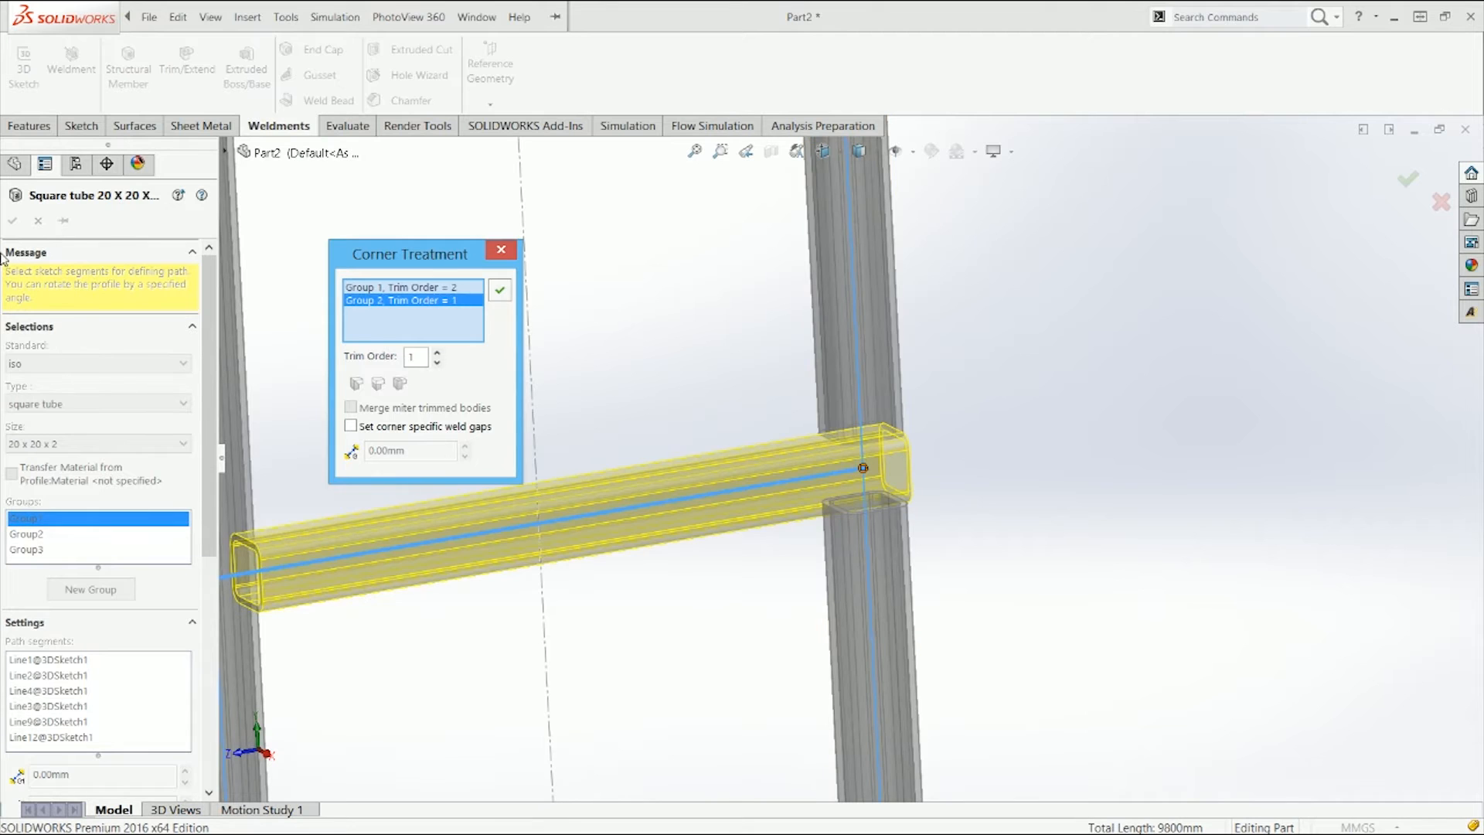
left_click(500, 290)
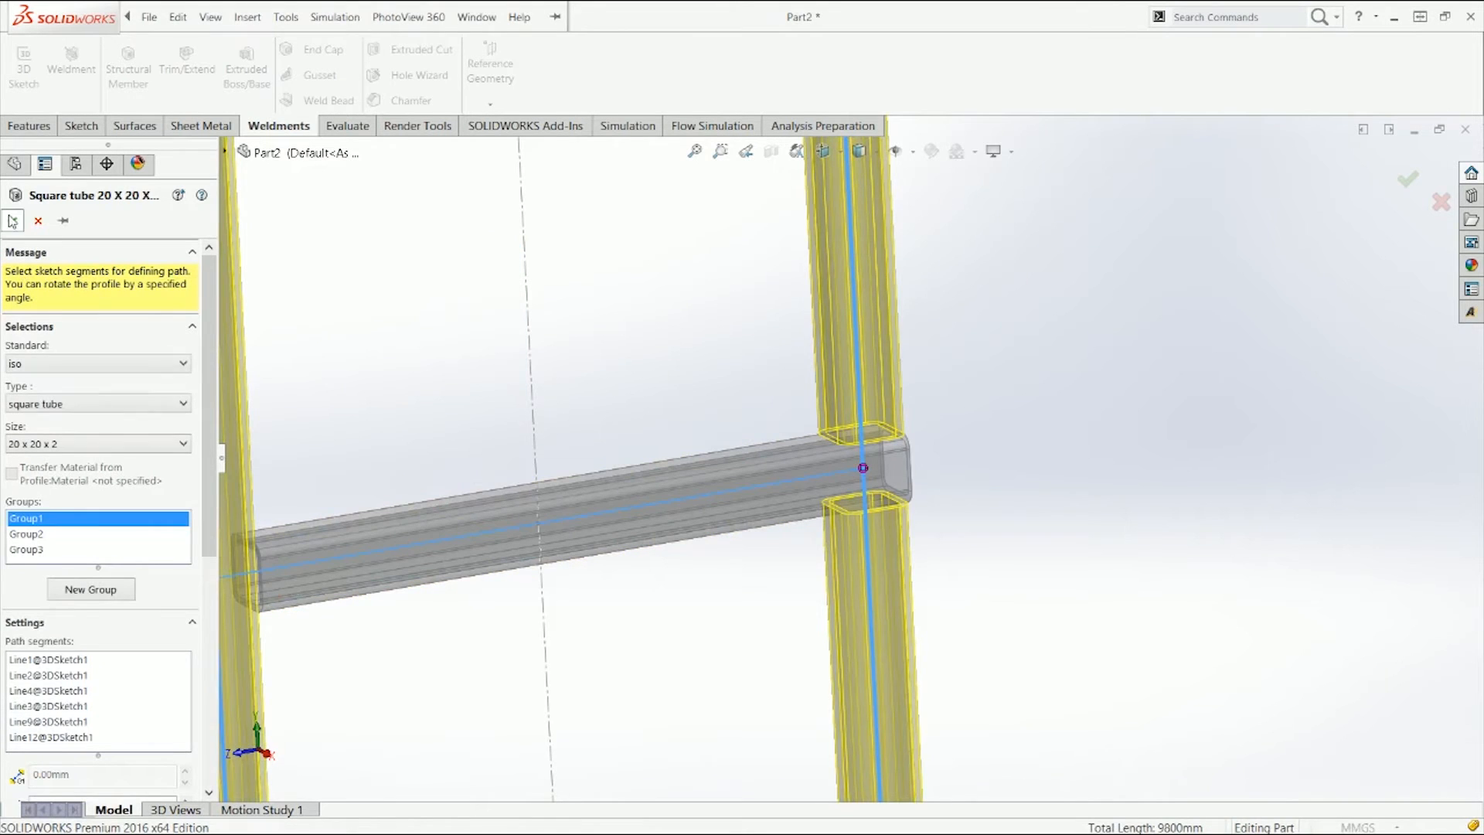
key("Return")
Step: Inspect the trimmed rung-to-upright joint from several angles
middle_click_drag(951, 480, 847, 486)
middle_click_drag(876, 428, 821, 474)
left_click(719, 503)
left_click(729, 562)
left_click(855, 407)
left_click(881, 546)
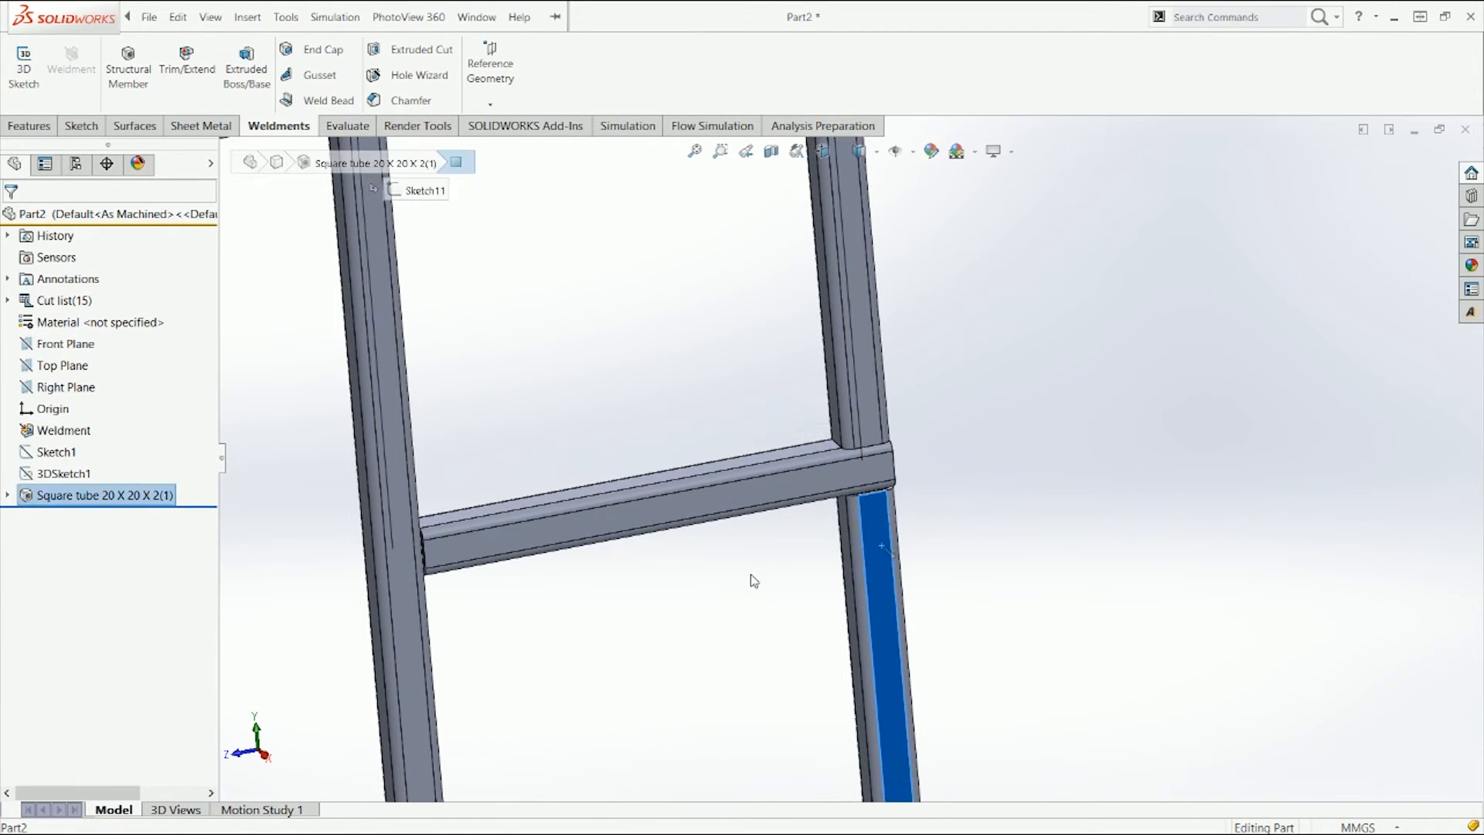
left_click(753, 580)
scroll(816, 485, "up", 5)
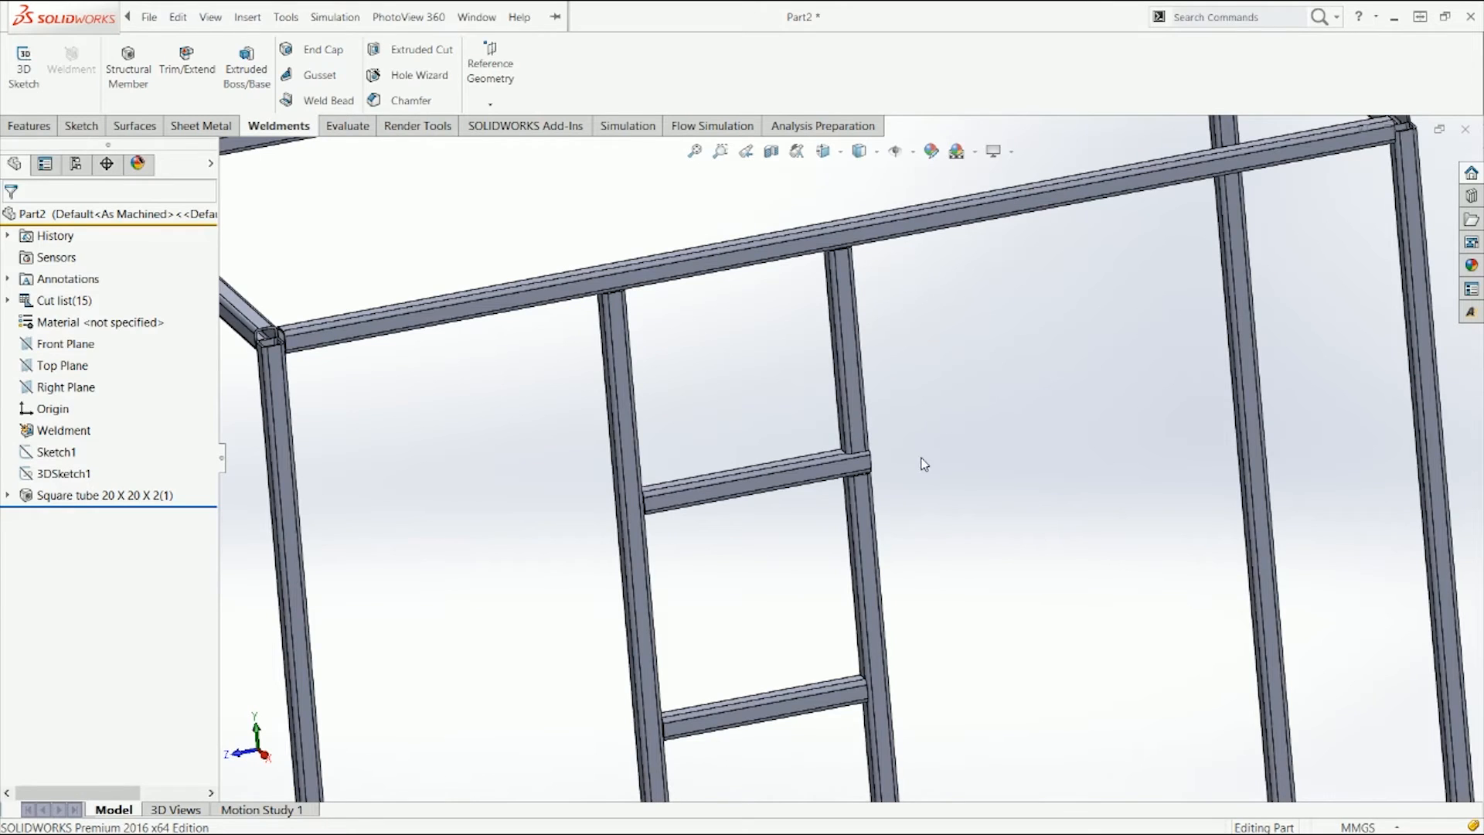
scroll(823, 483, "down", 2)
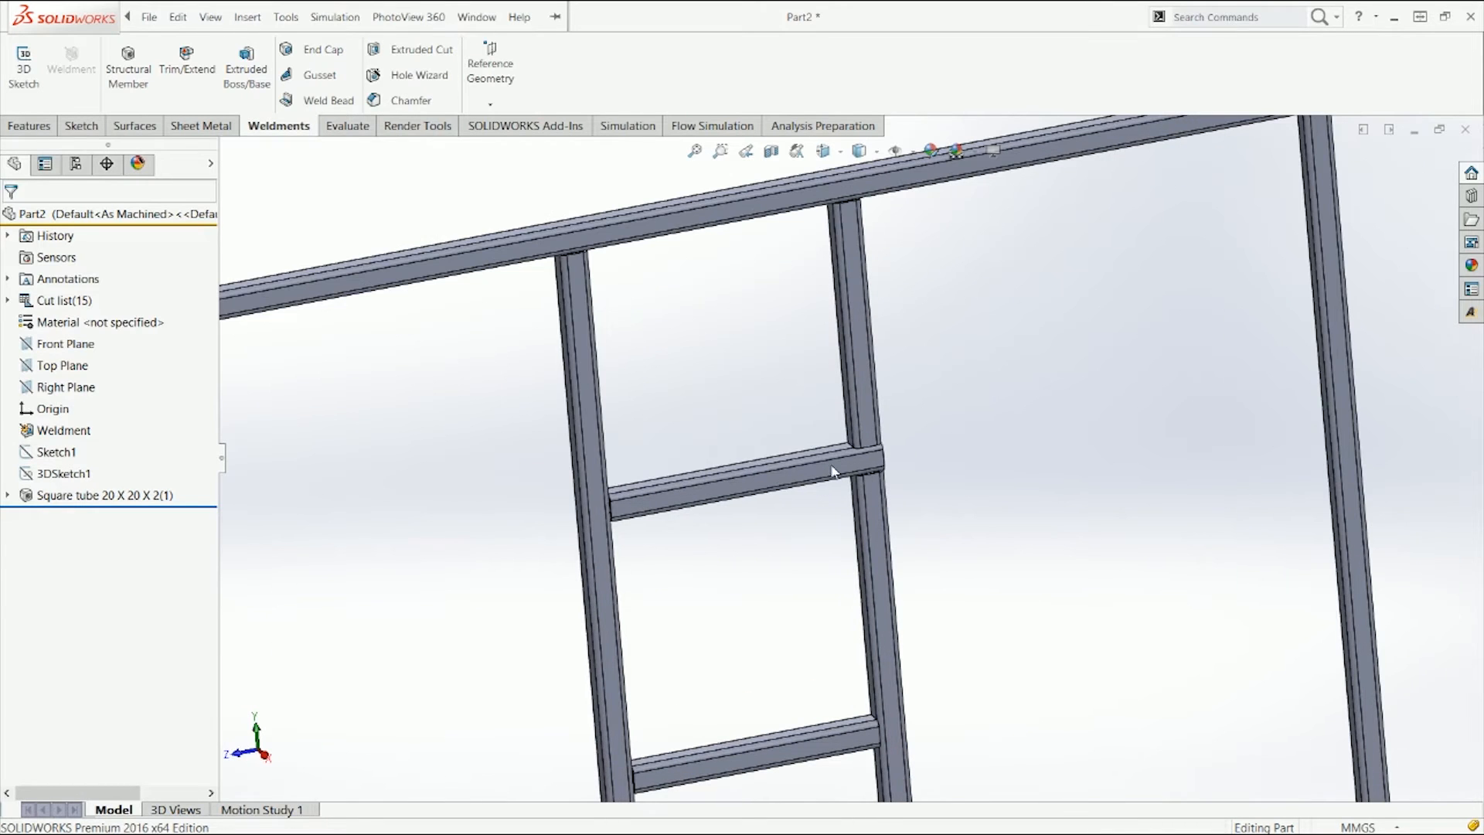
Step: Edit the structural member and at the rung joint set Group 1's trim order to 1 and Group 2's to 2, then apply
left_click(62, 493)
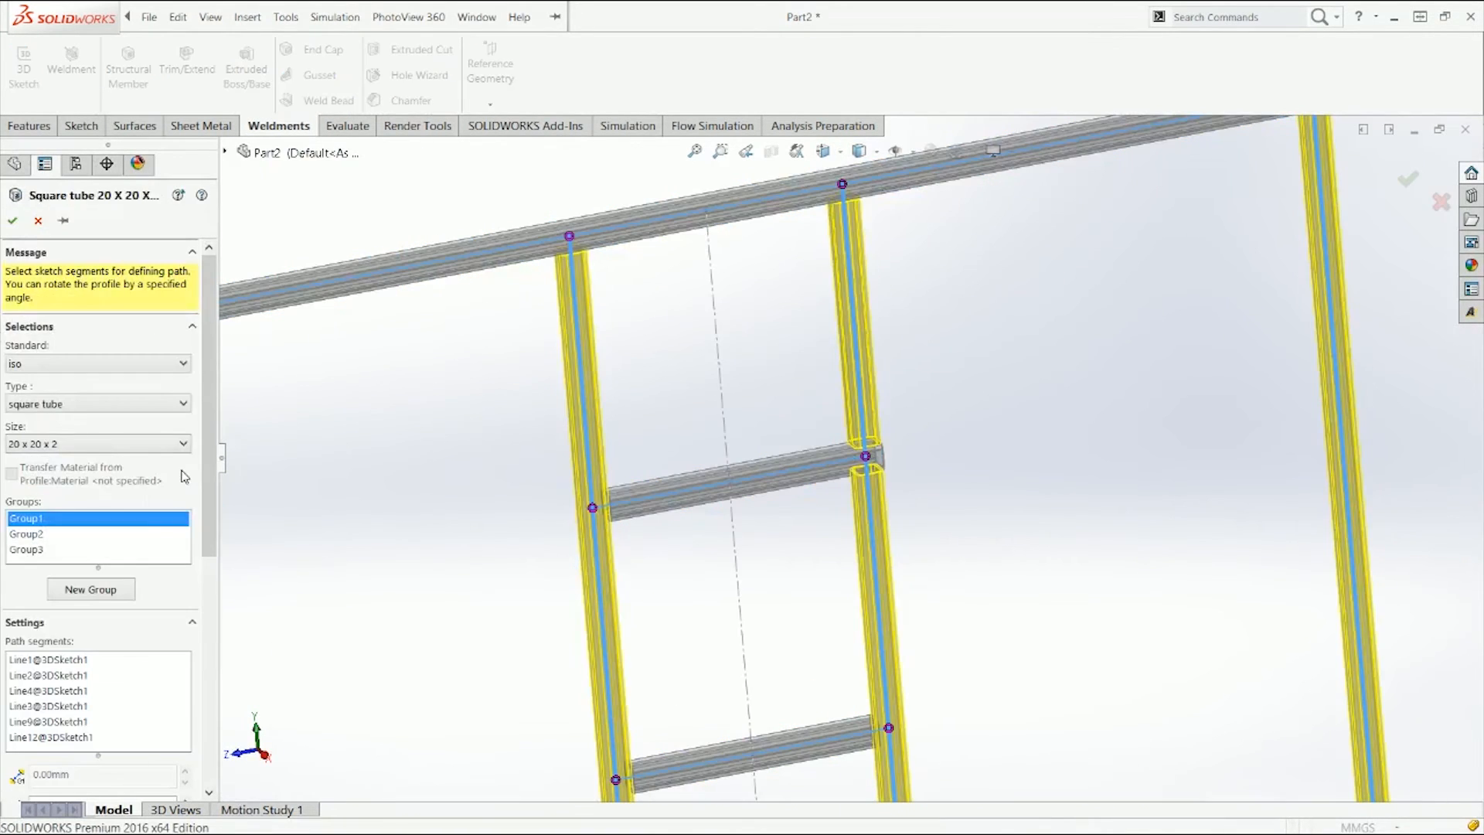
left_click(867, 457)
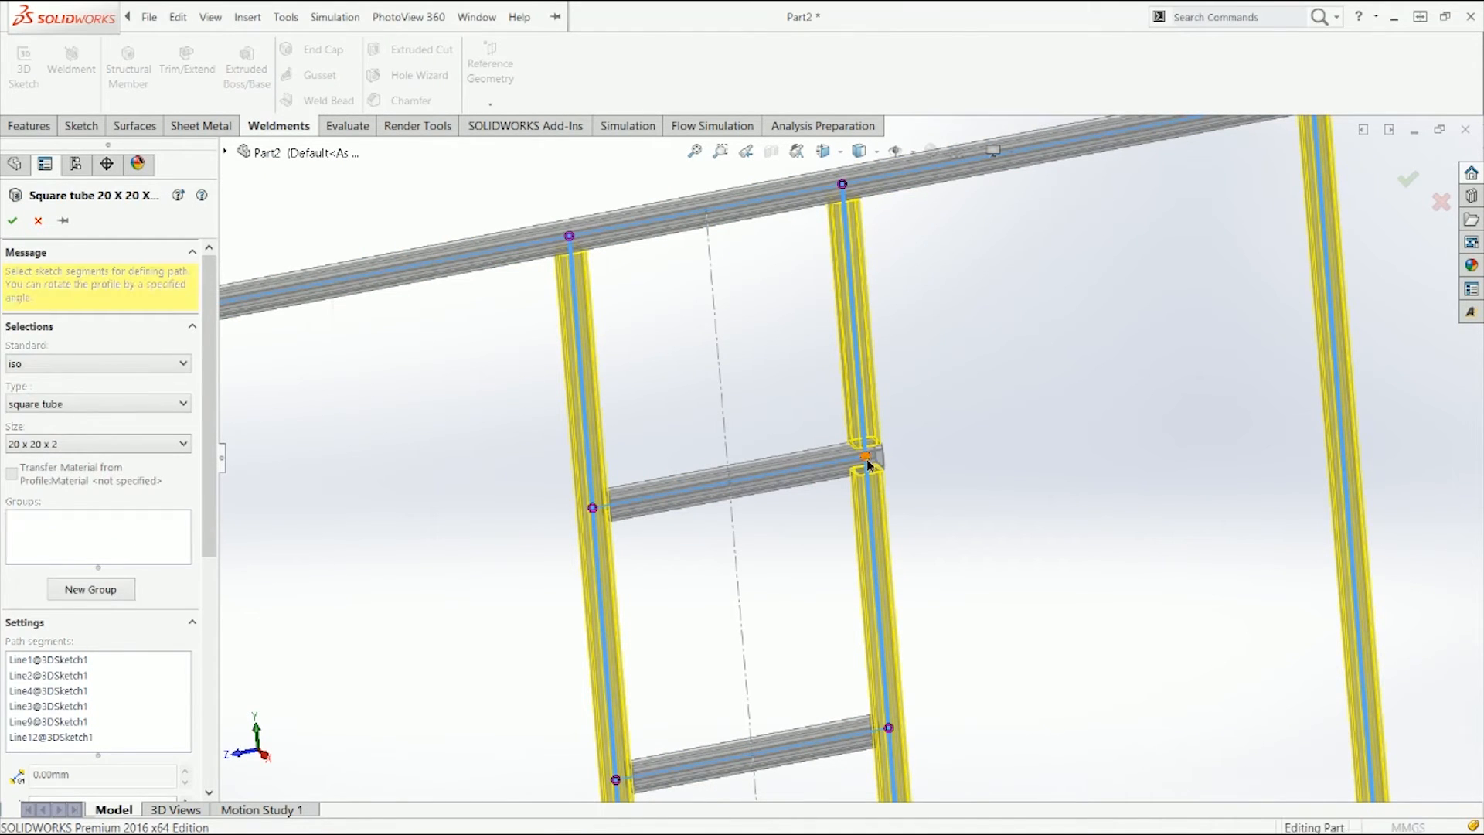
left_click(438, 363)
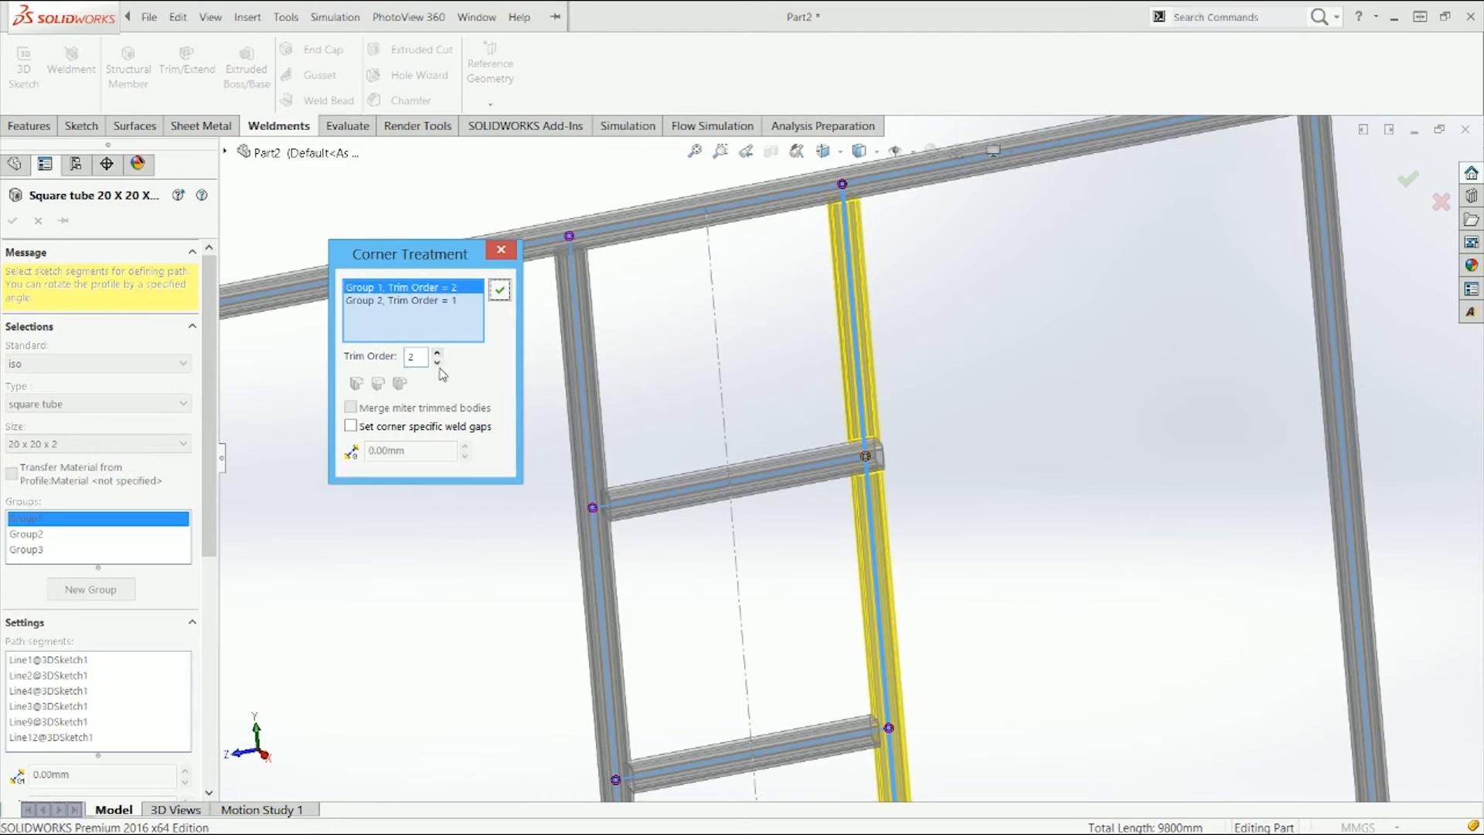
left_click(439, 362)
left_click(438, 357)
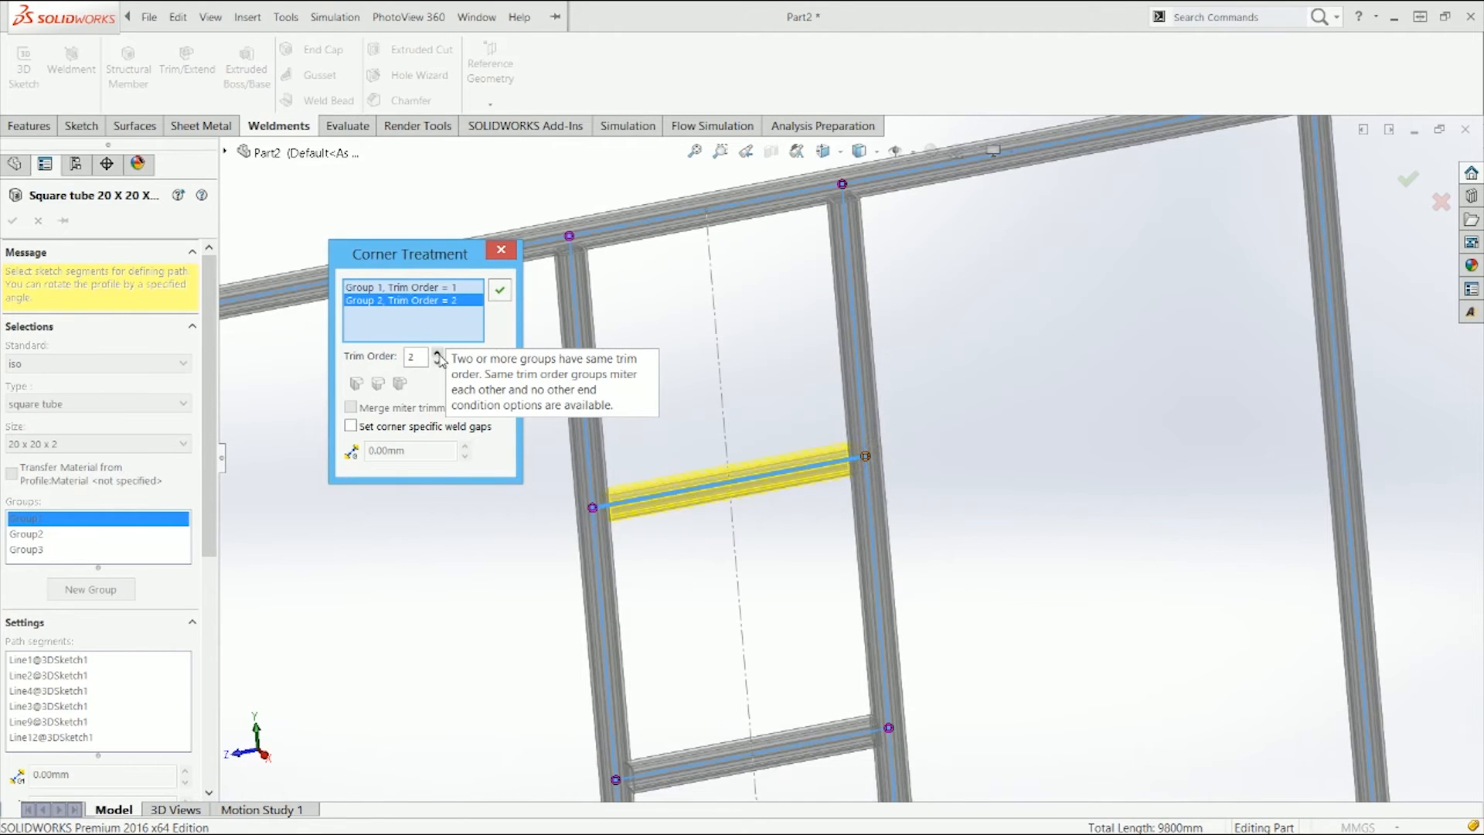
left_click(500, 292)
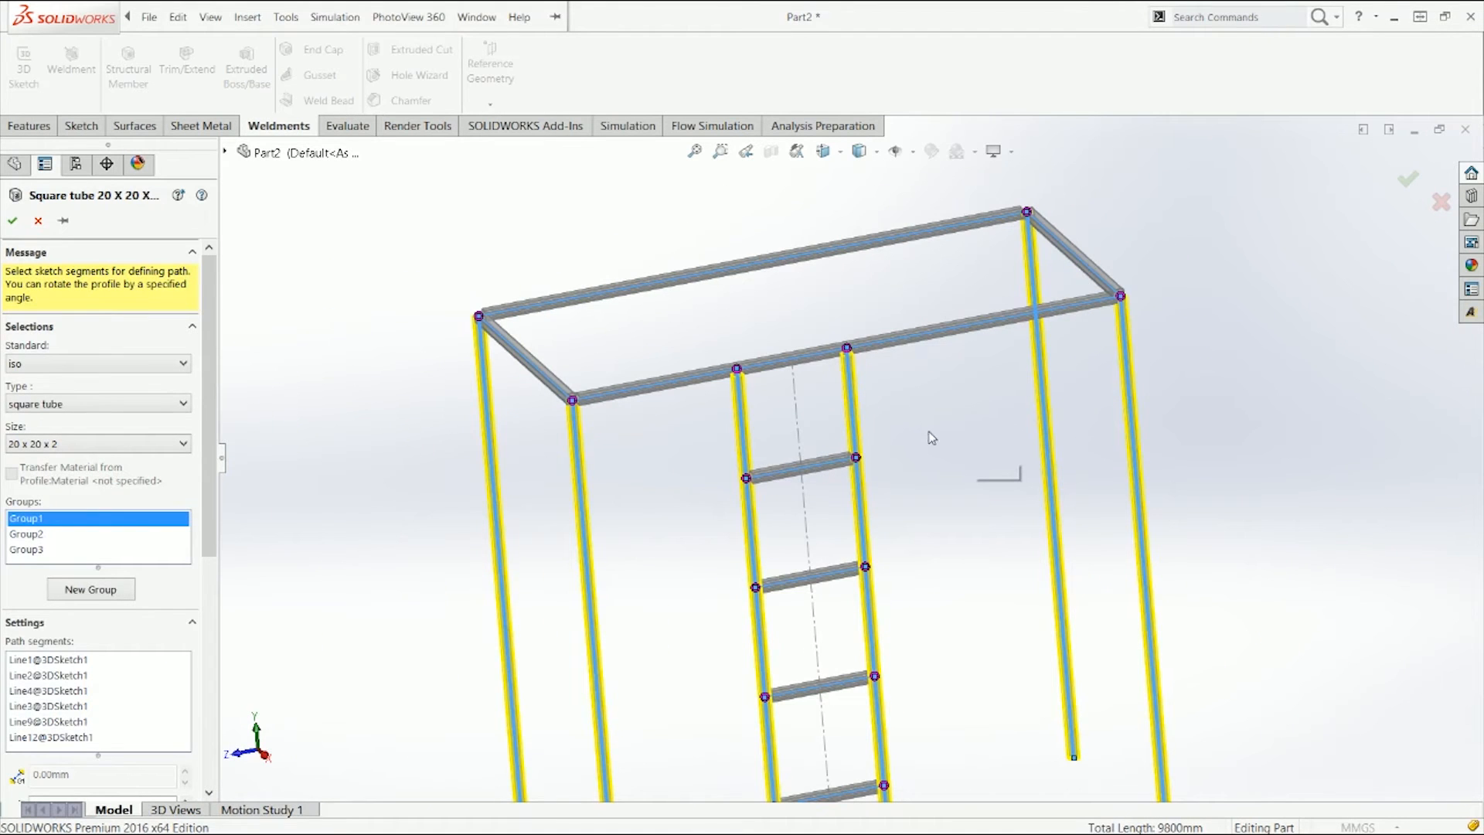
Step: Open corner treatment at the top frame corner and set all three groups' trim order to 1
scroll(716, 398, "down", 3)
scroll(864, 417, "down", 5)
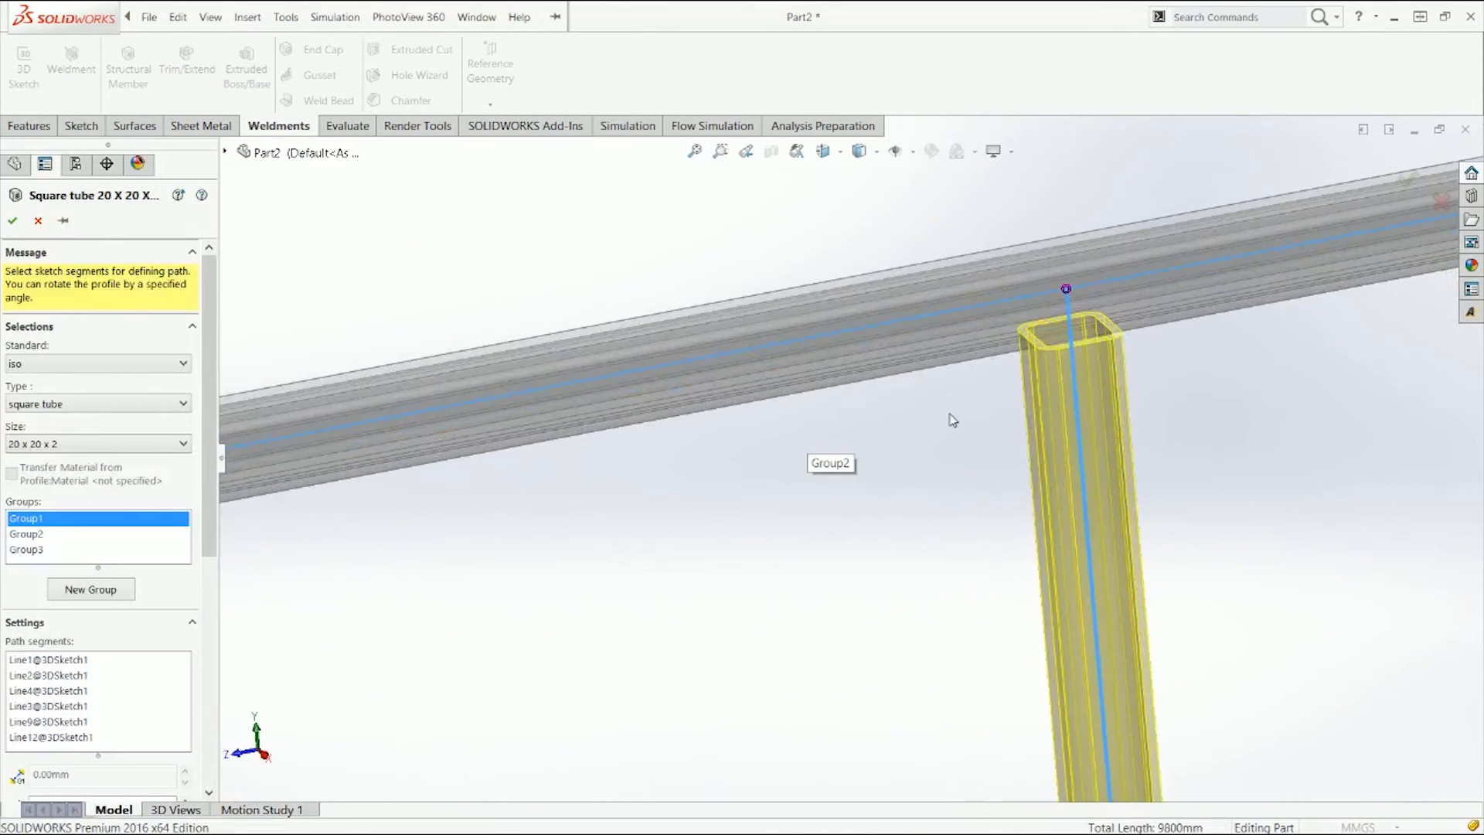
scroll(936, 395, "down", 5)
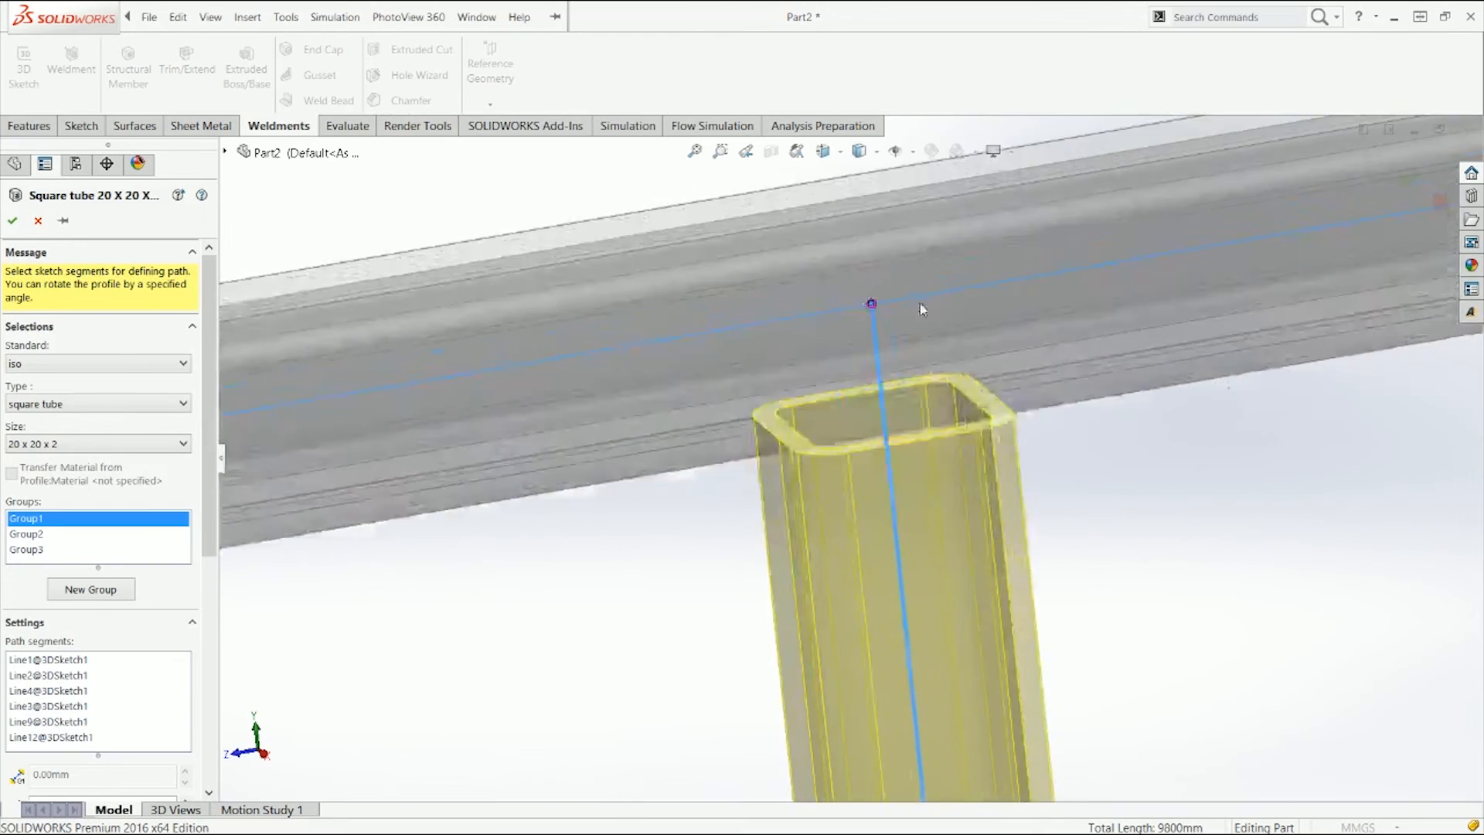
scroll(873, 426, "up", 10)
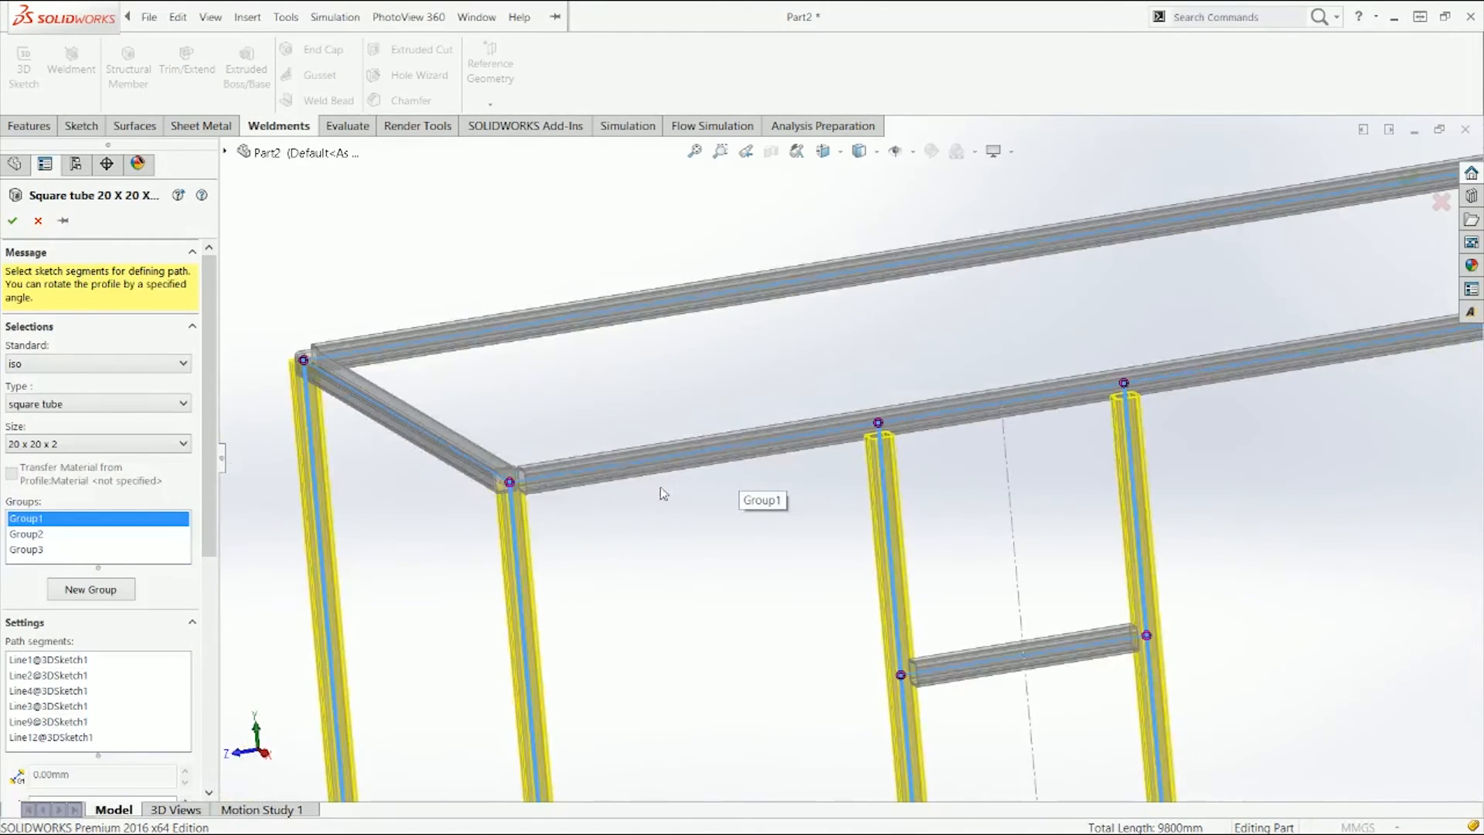
scroll(553, 490, "down", 6)
left_click(673, 465)
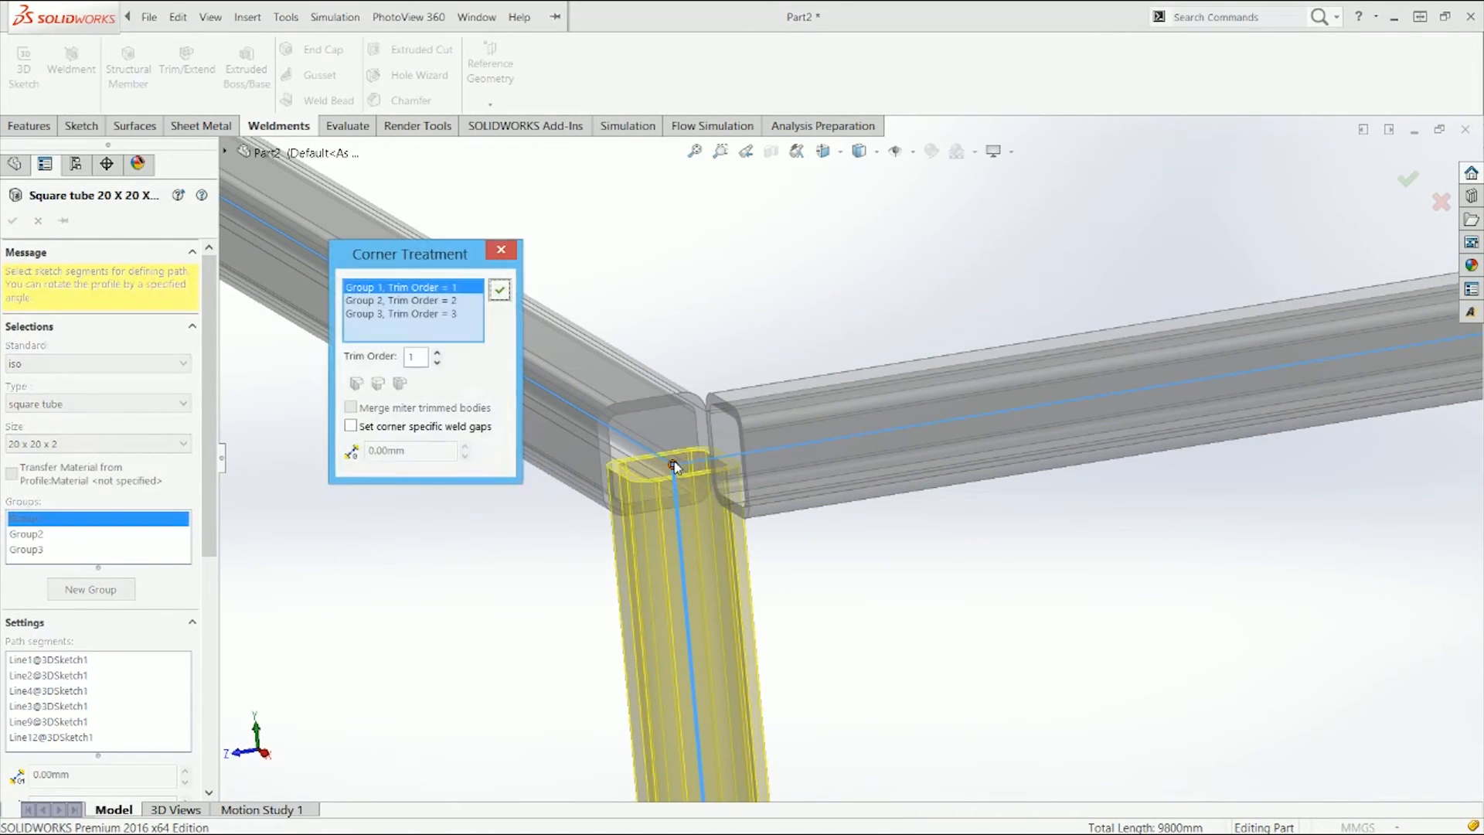
left_click(452, 301)
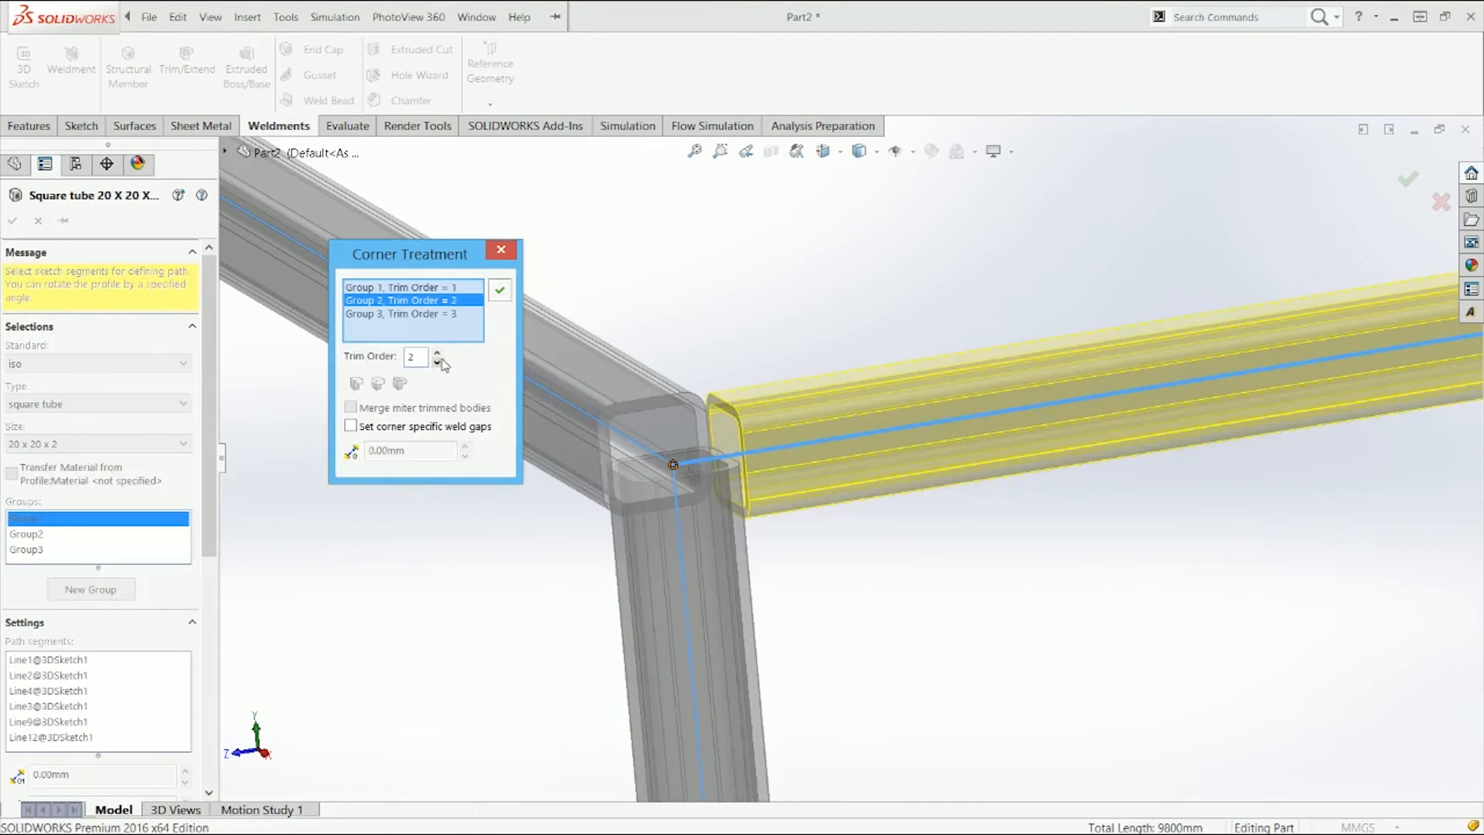
left_click(438, 361)
left_click(452, 314)
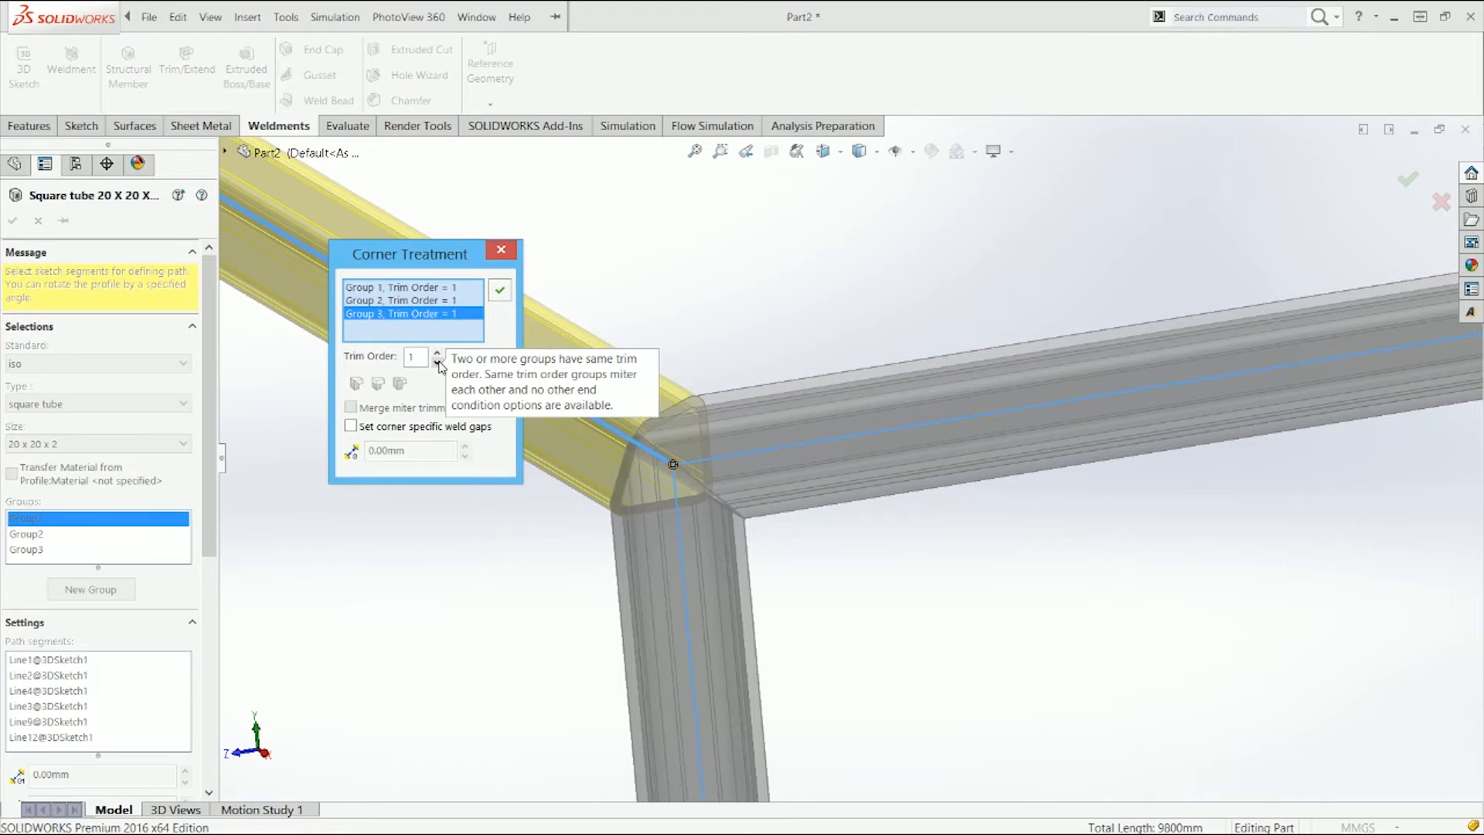
Step: Apply the top corner treatment and finish the structural member
scroll(1091, 513, "up", 3)
middle_click_drag(977, 563, 1016, 575)
scroll(1004, 576, "down", 5)
scroll(1017, 576, "up", 5)
scroll(1016, 568, "down", 6)
middle_click_drag(1009, 504, 542, 286)
left_click(500, 291)
left_click(12, 220)
Step: Edit the structural member again and at the other top corner set all three groups' trim order to 1, then apply
scroll(495, 317, "up", 5)
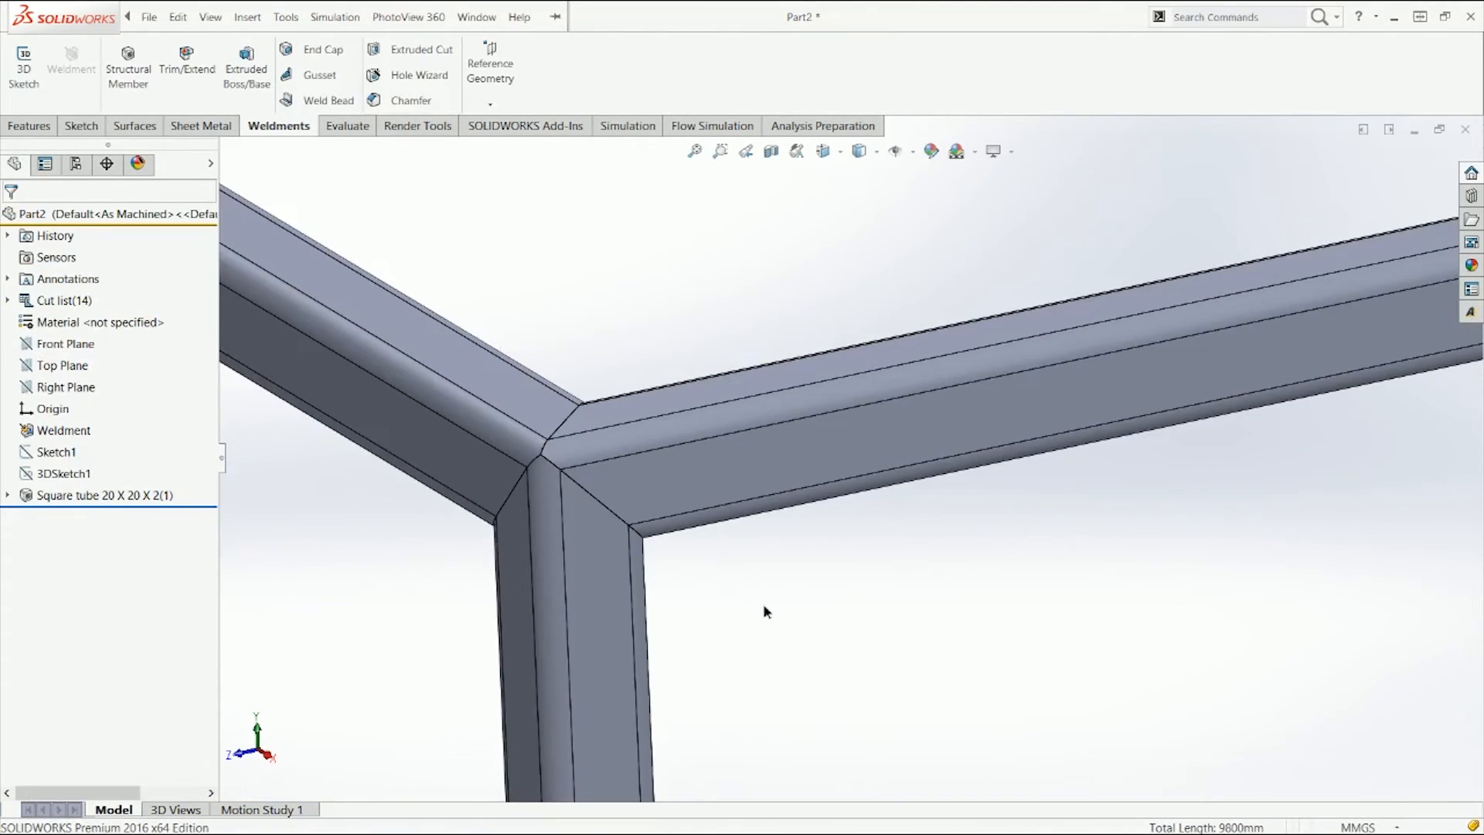
scroll(618, 498, "down", 2)
middle_click_drag(621, 495, 603, 455)
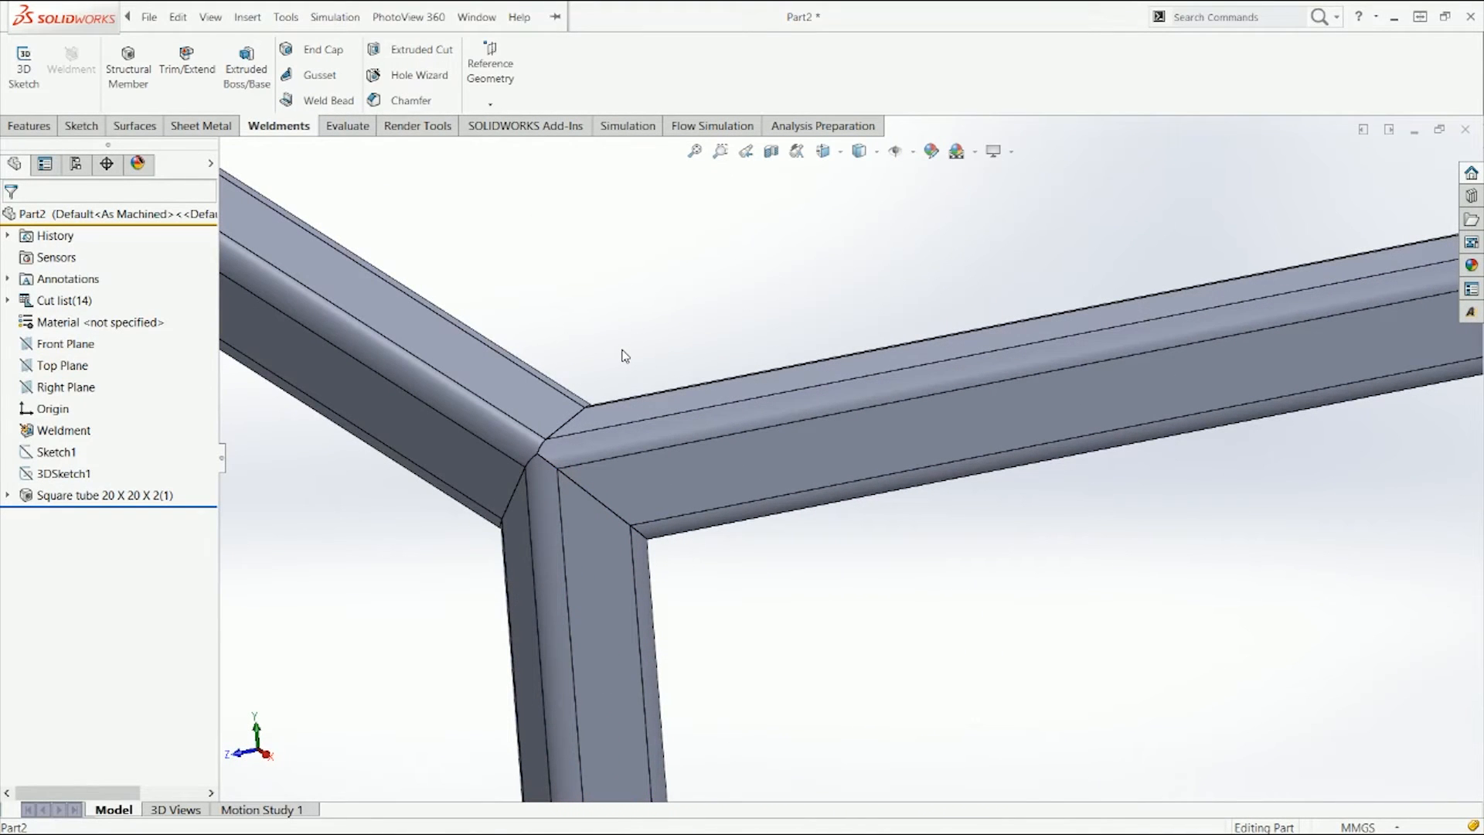
right_click_drag(619, 375, 745, 275)
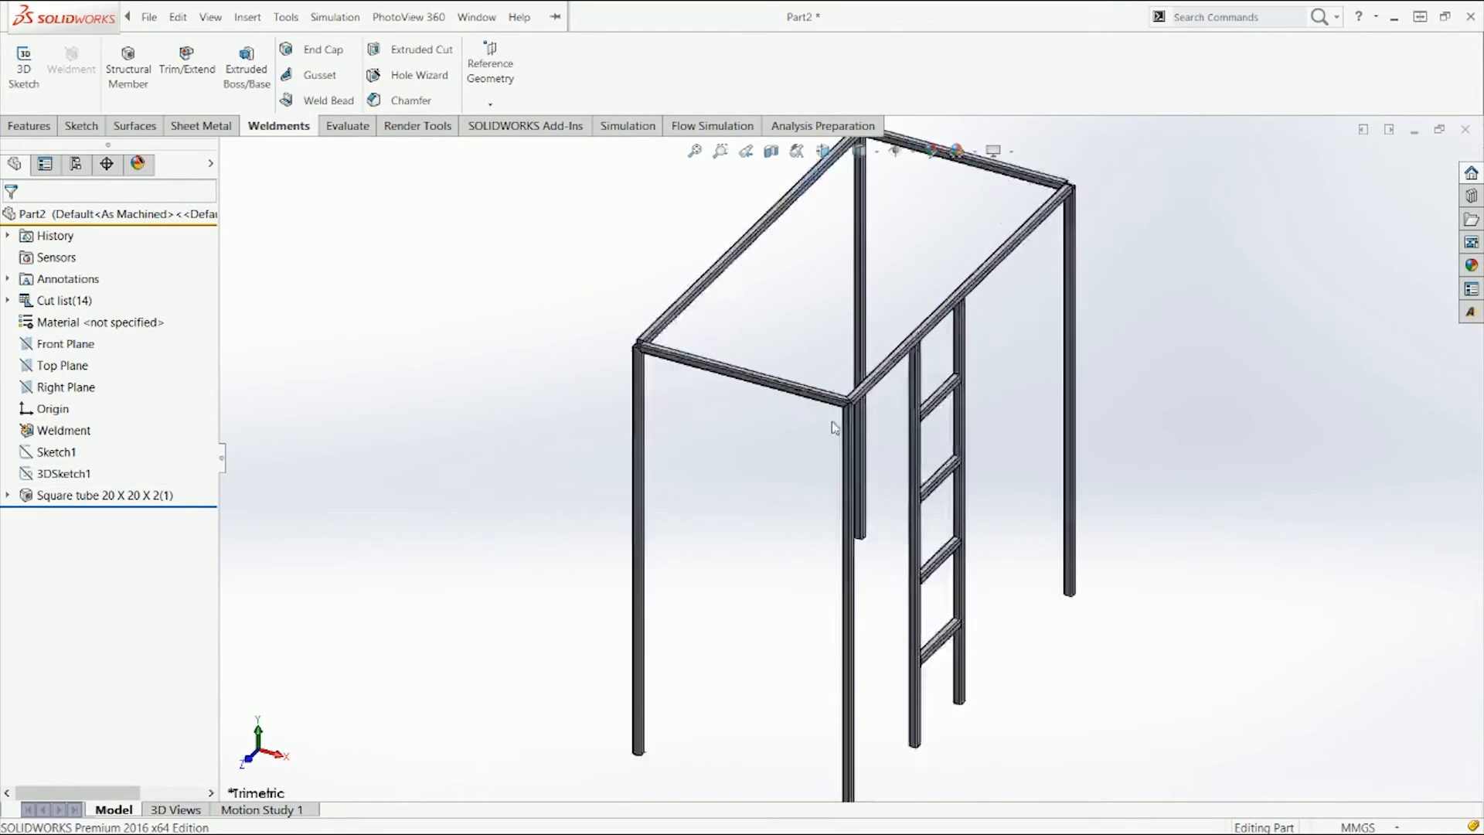
scroll(835, 410, "down", 5)
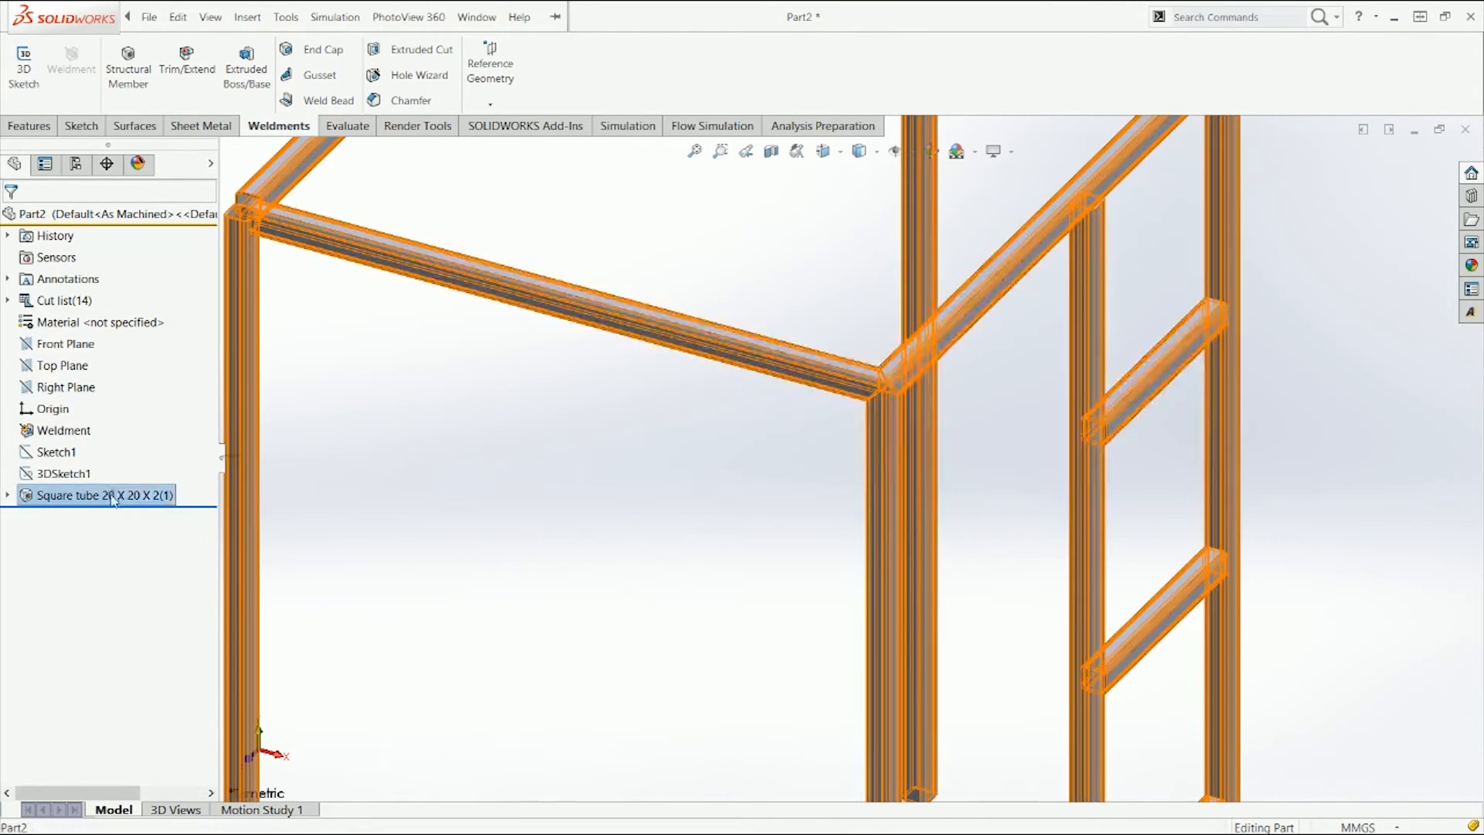
right_click(108, 494)
left_click(132, 423)
left_click(241, 212)
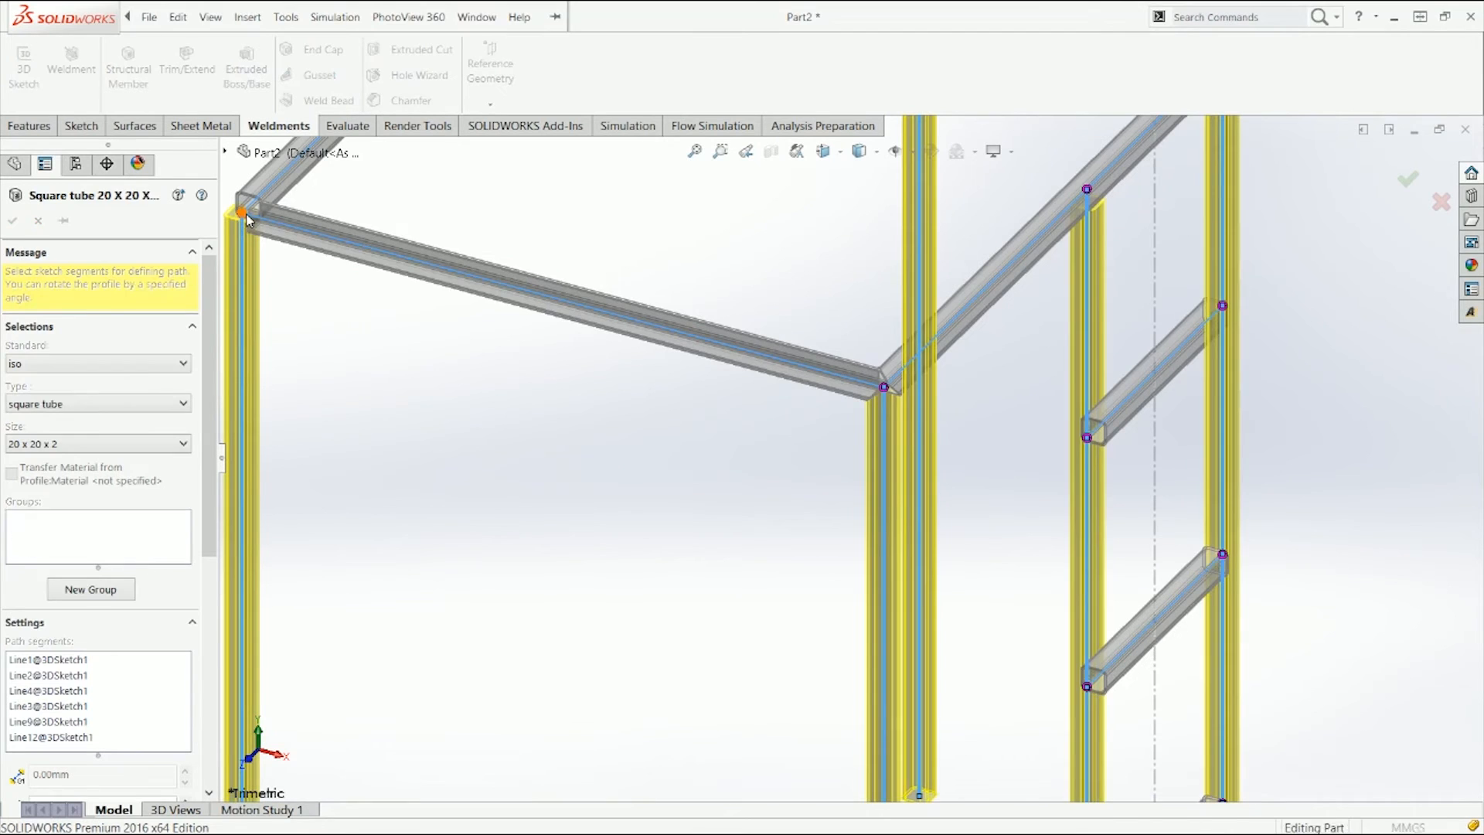
left_click(451, 302)
left_click(437, 352)
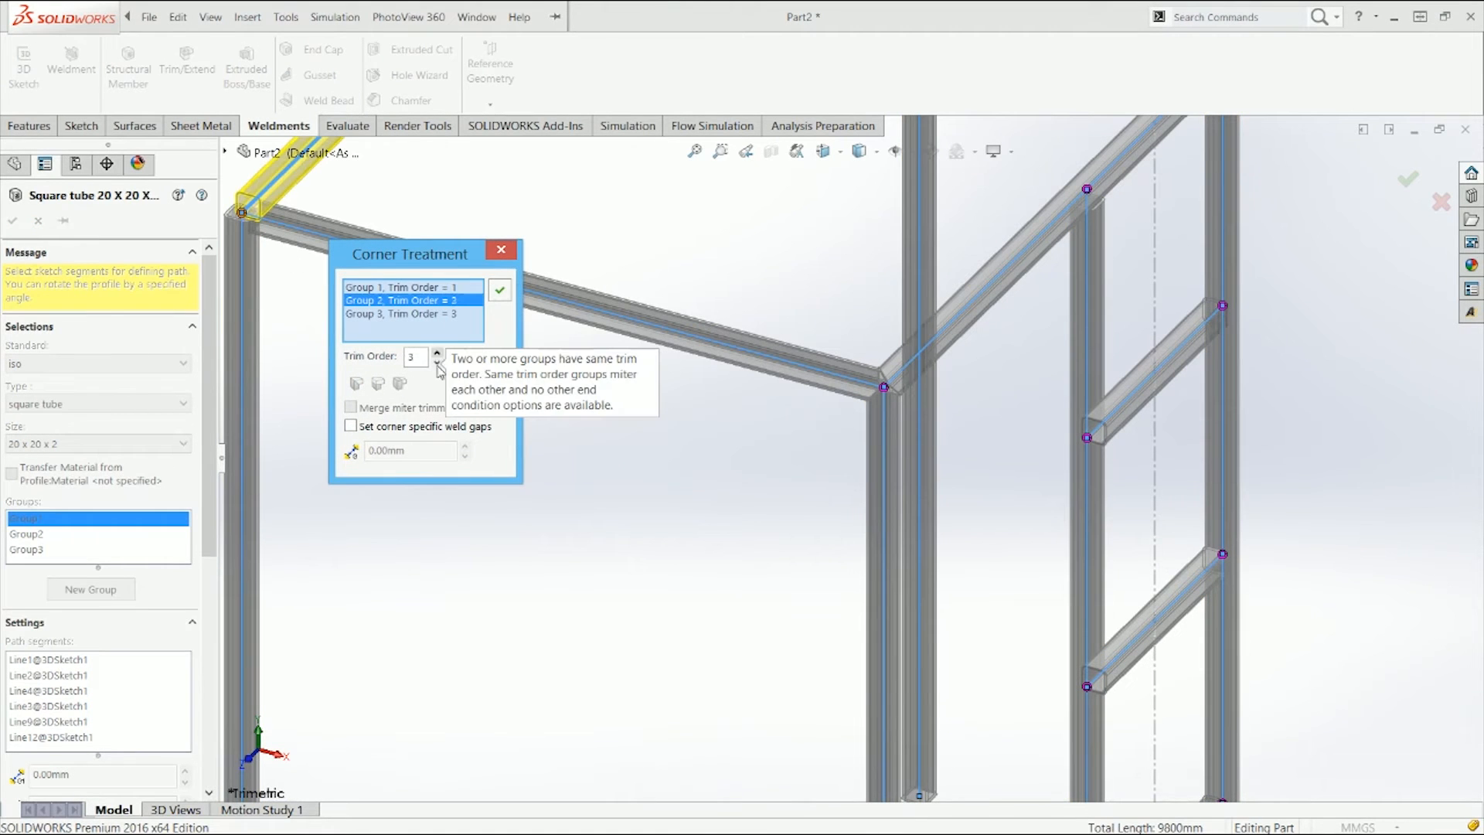
left_click(433, 313)
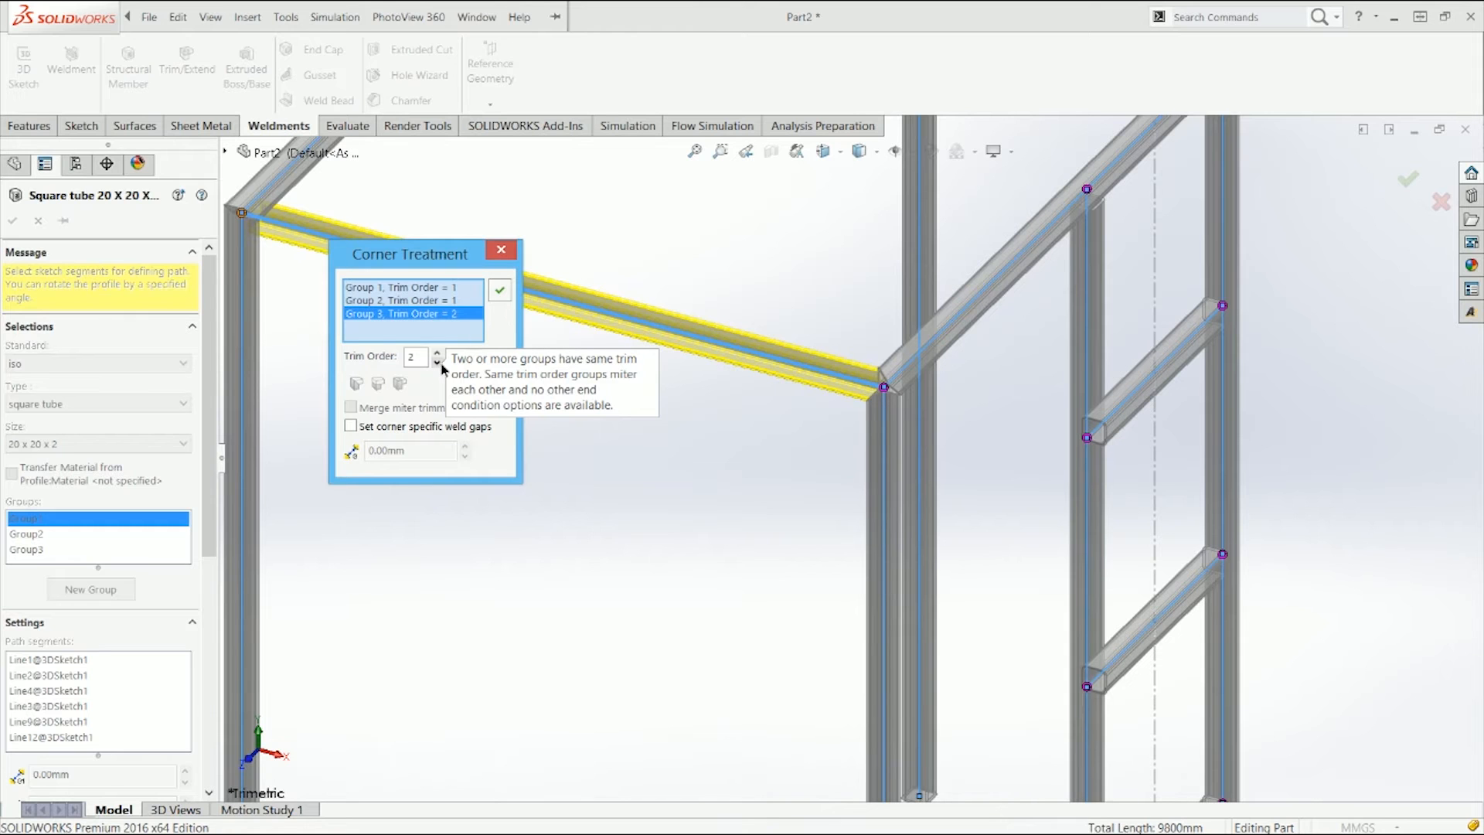
middle_click_drag(567, 416, 591, 433, "ctrl")
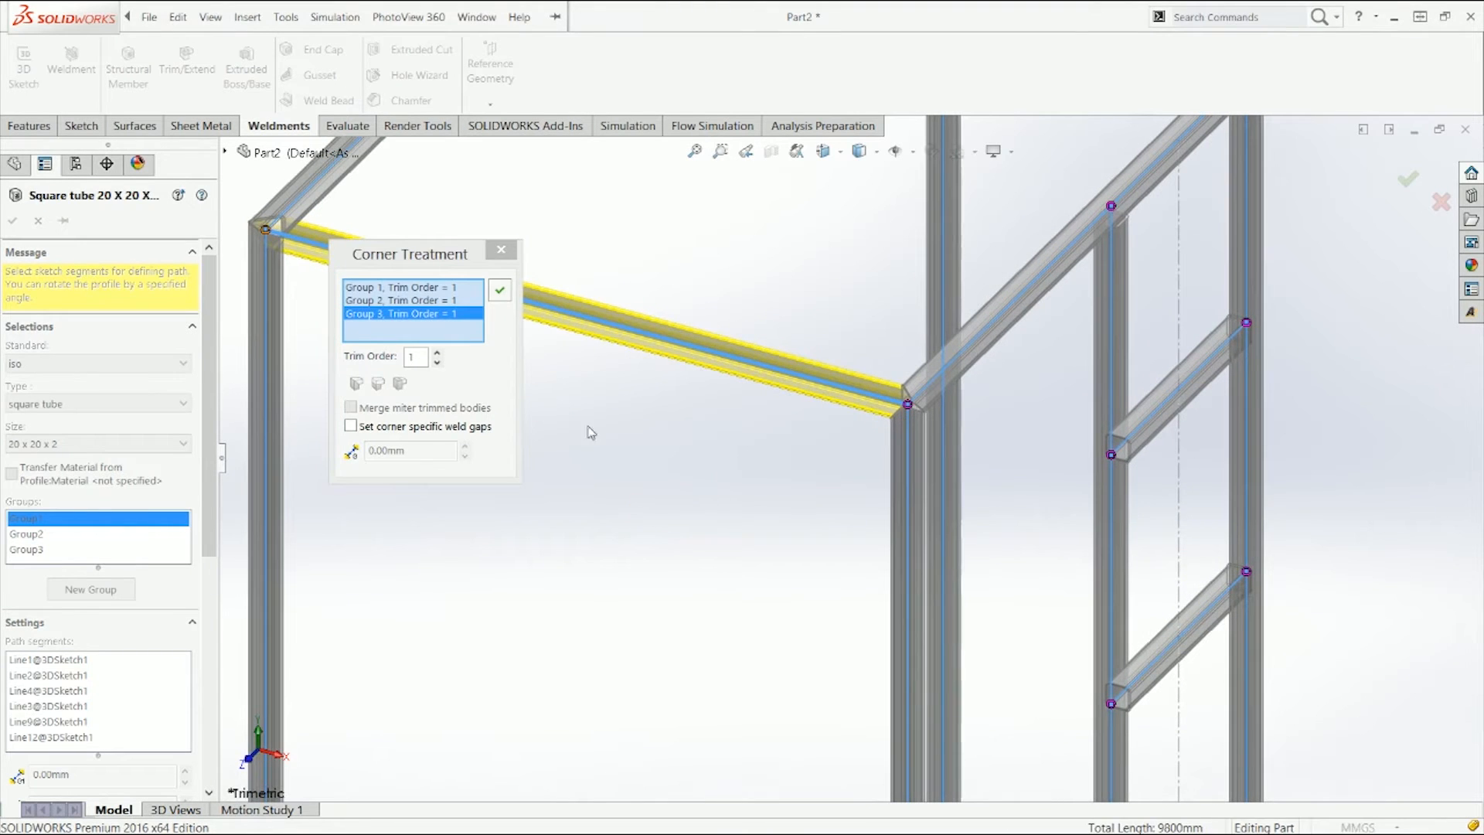
left_click(507, 294)
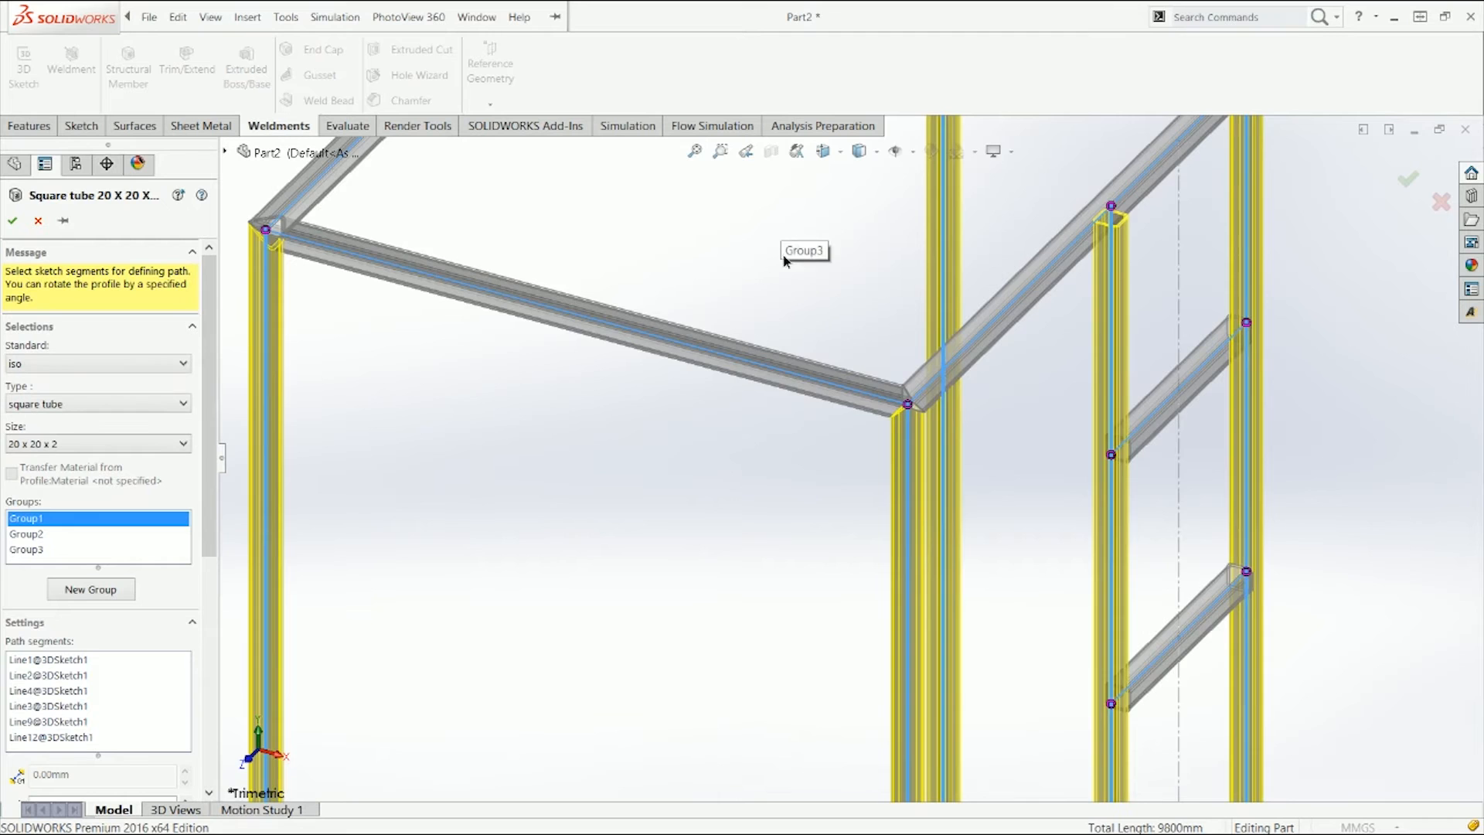
middle_click_drag(780, 249, 625, 564)
middle_click_drag(928, 370, 790, 534, "ctrl")
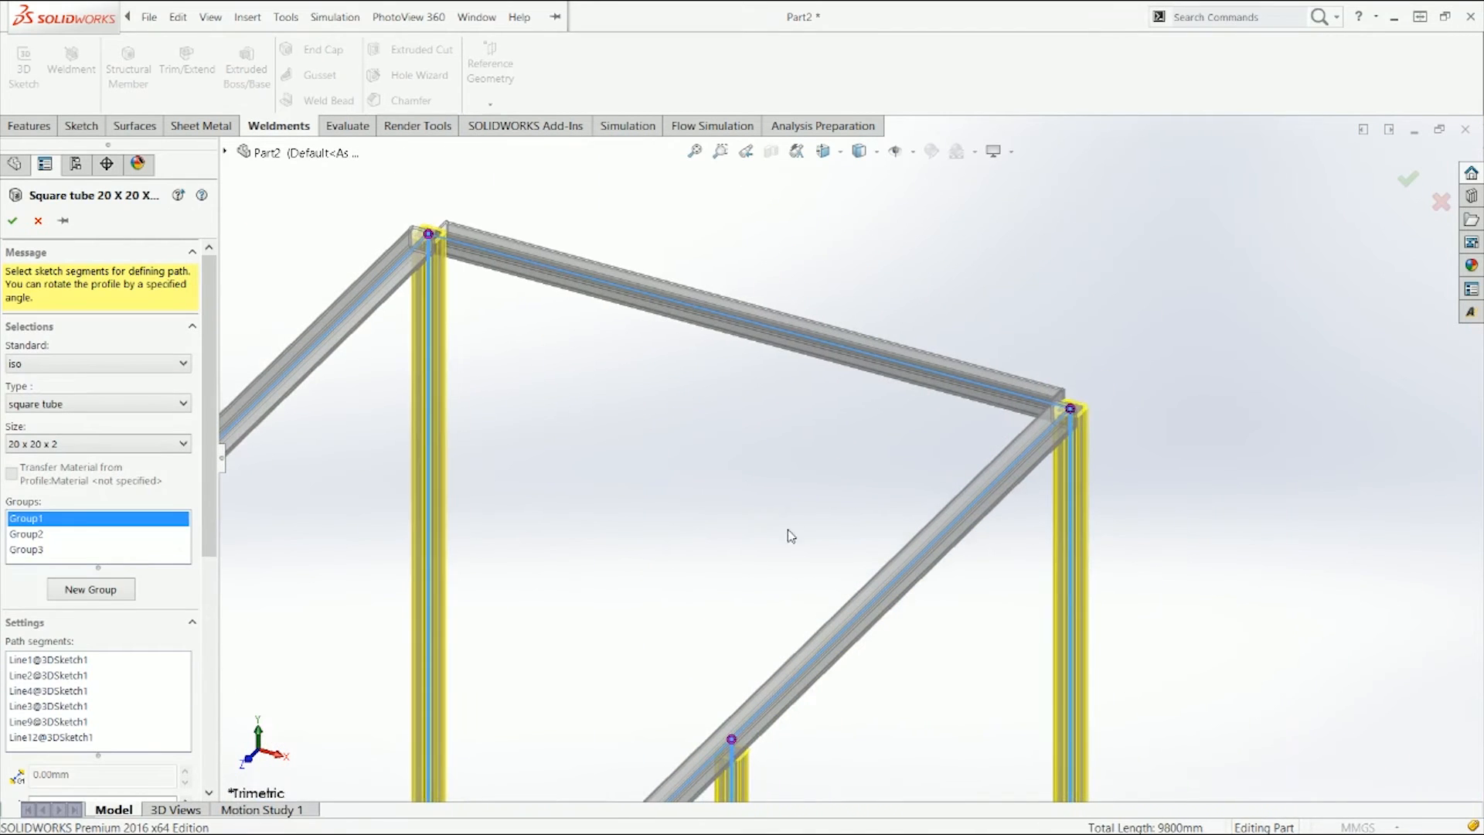
Step: Open corner treatment at the right top frame corner, set Group 2 and Group 3 trim order to 1, and apply
left_click(1071, 410)
left_click(414, 314)
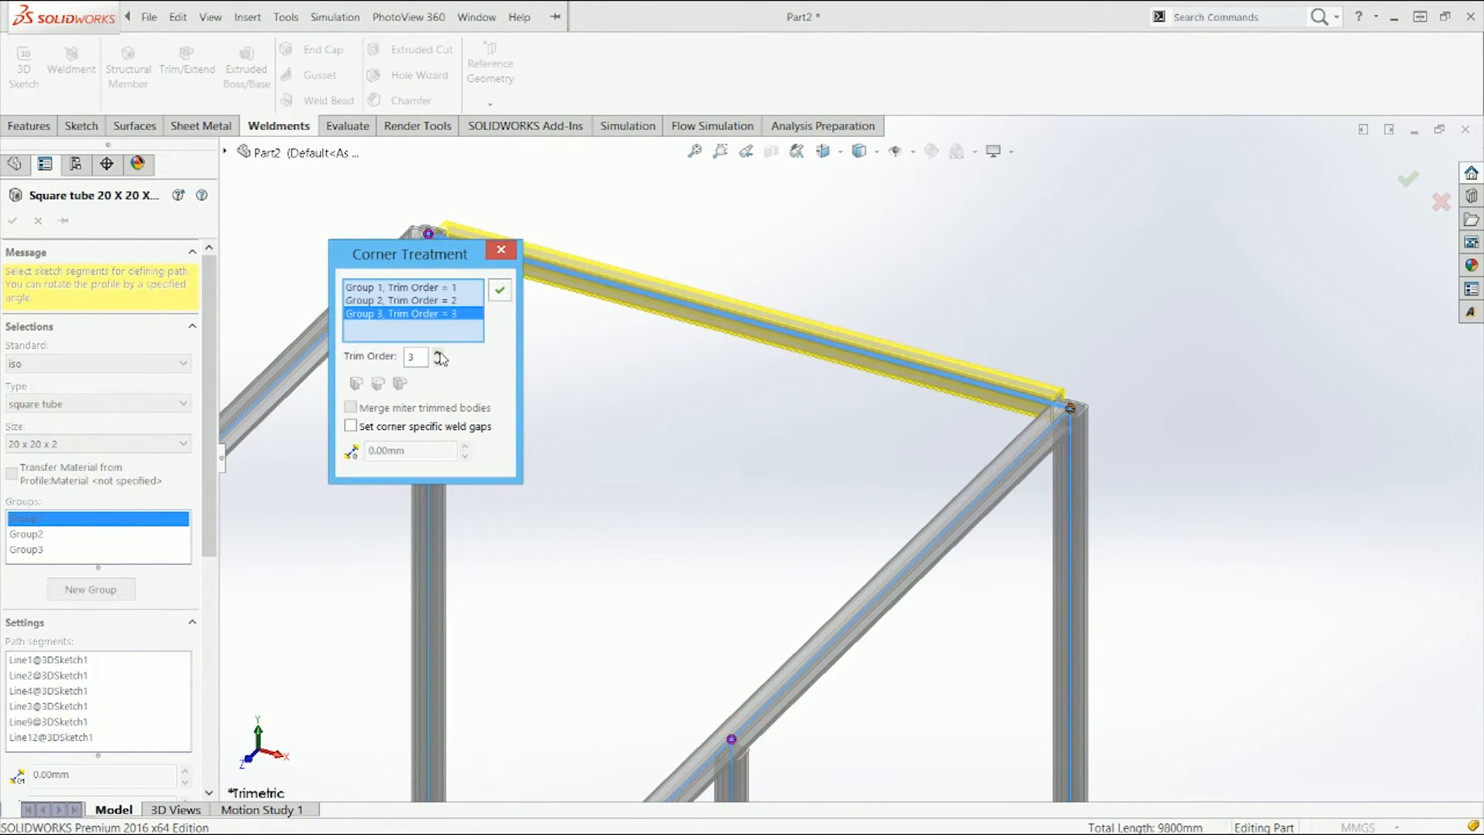
left_click(438, 365)
left_click(452, 301)
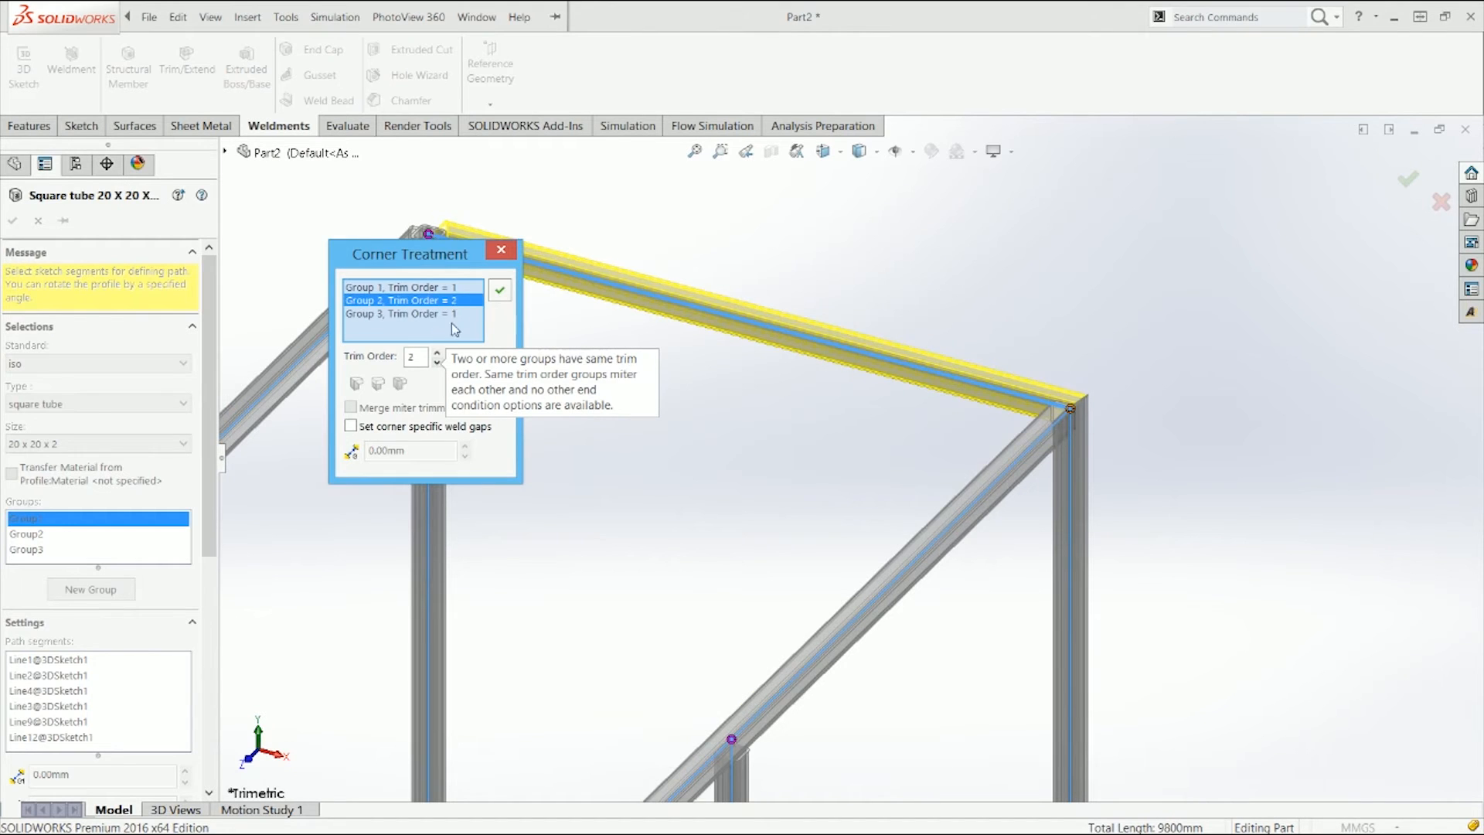
left_click(437, 362)
left_click(500, 290)
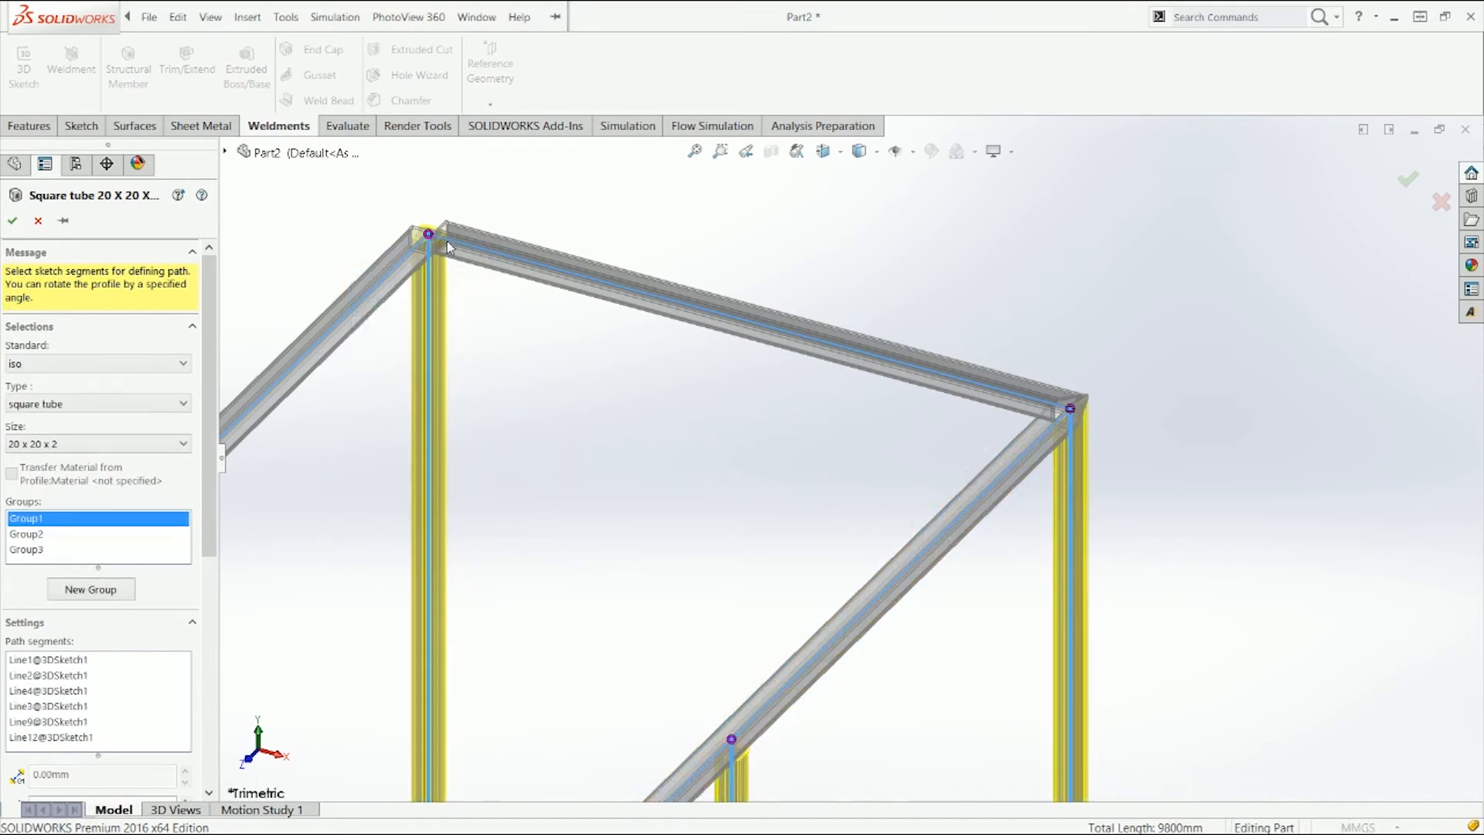
Step: At the left top frame corner set all three groups' trim order to 1, apply, and finish the structural member
left_click(426, 240)
left_click(417, 301)
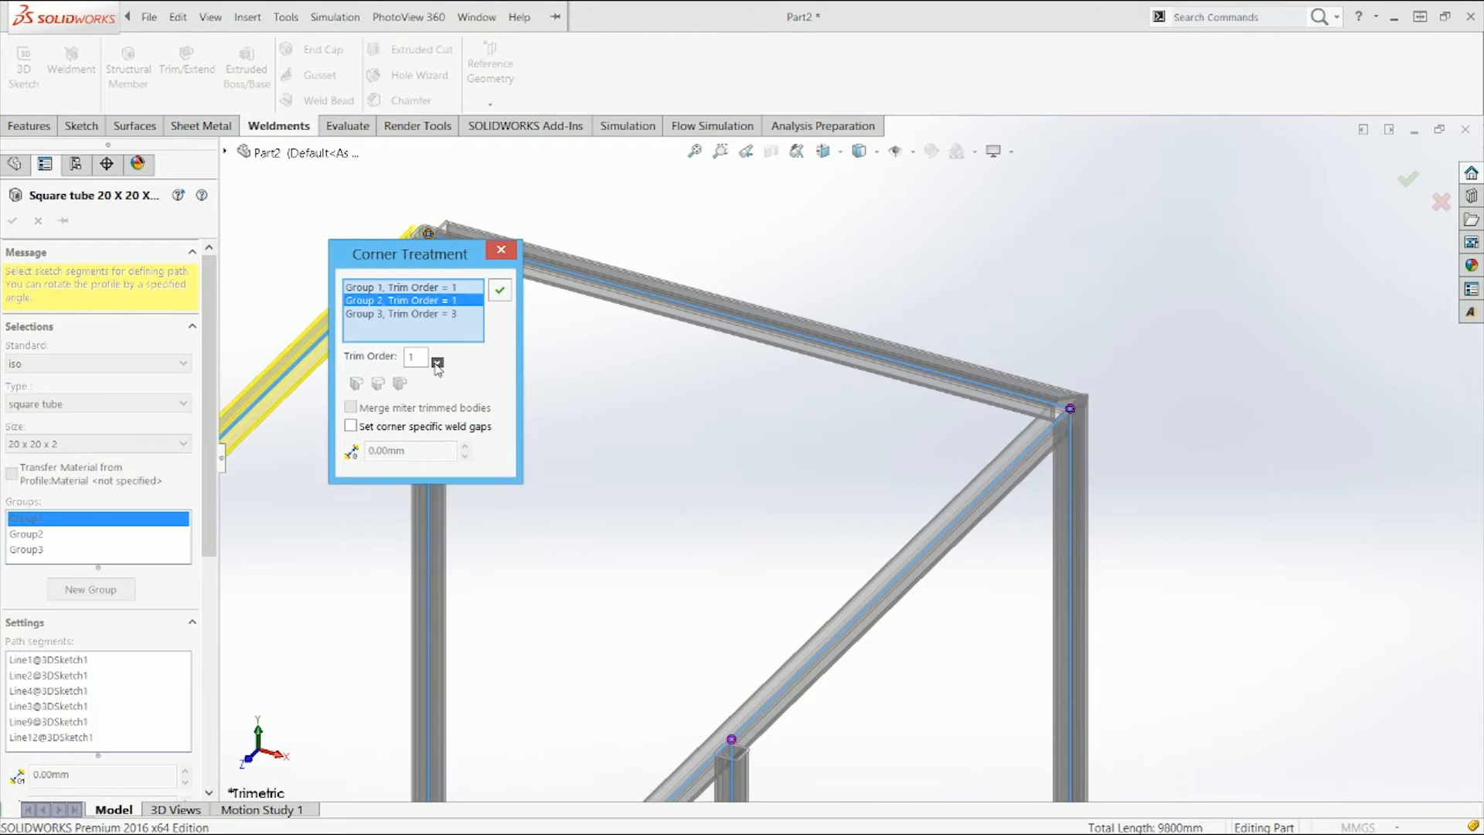
left_click(443, 314)
left_click(437, 362)
left_click(438, 363)
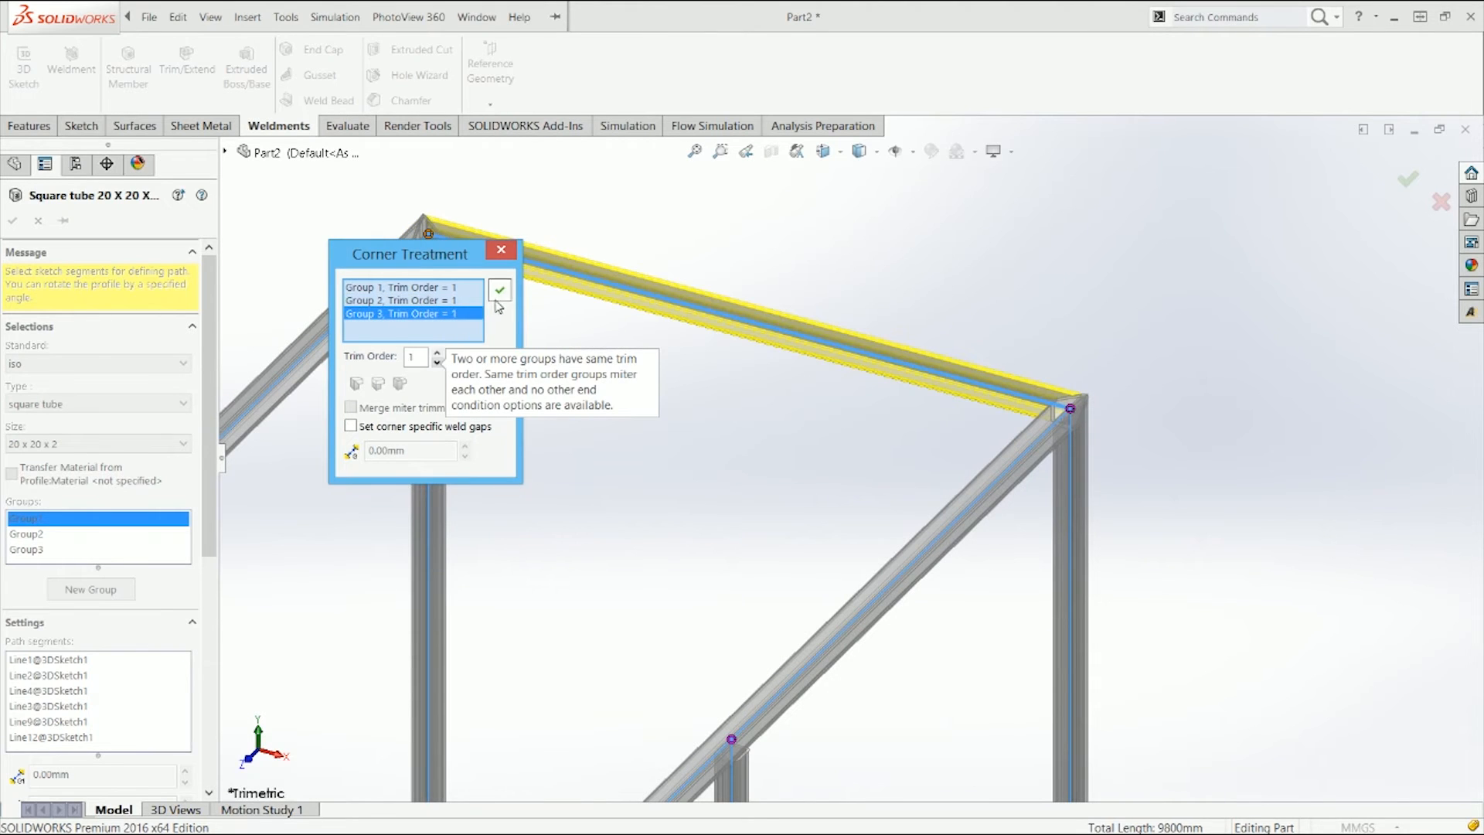
left_click(499, 291)
left_click(13, 222)
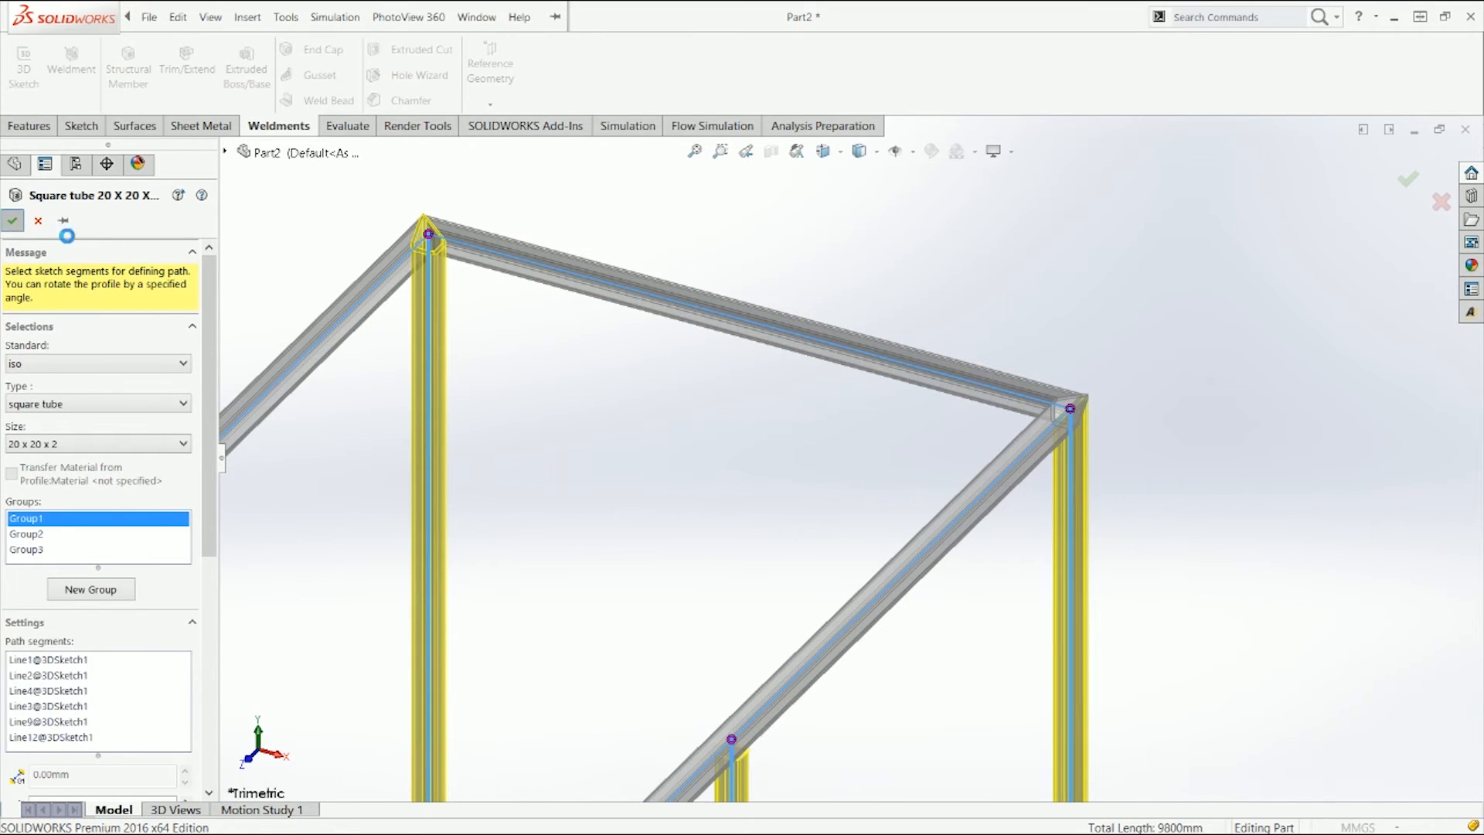
key("f")
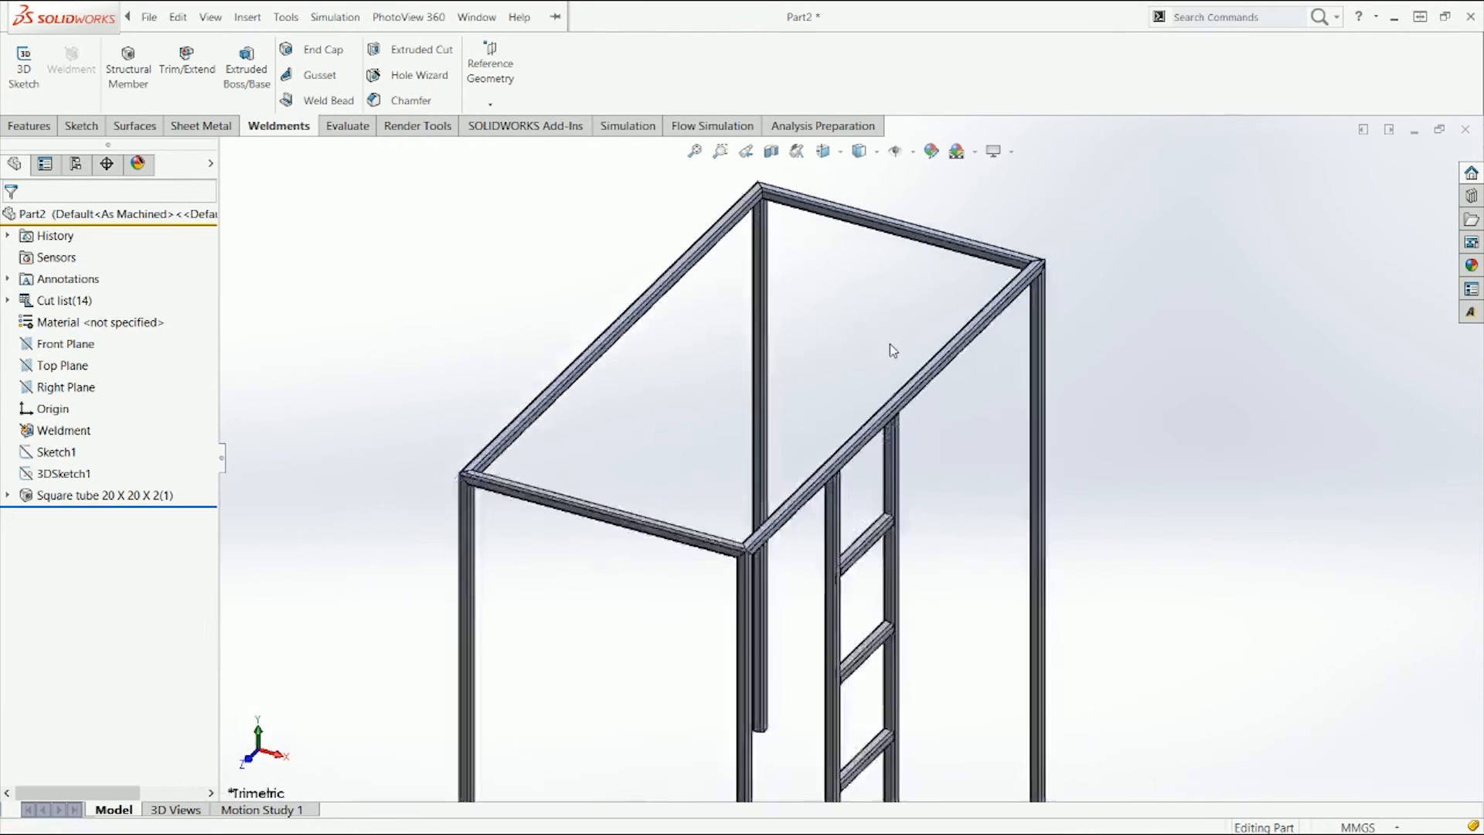
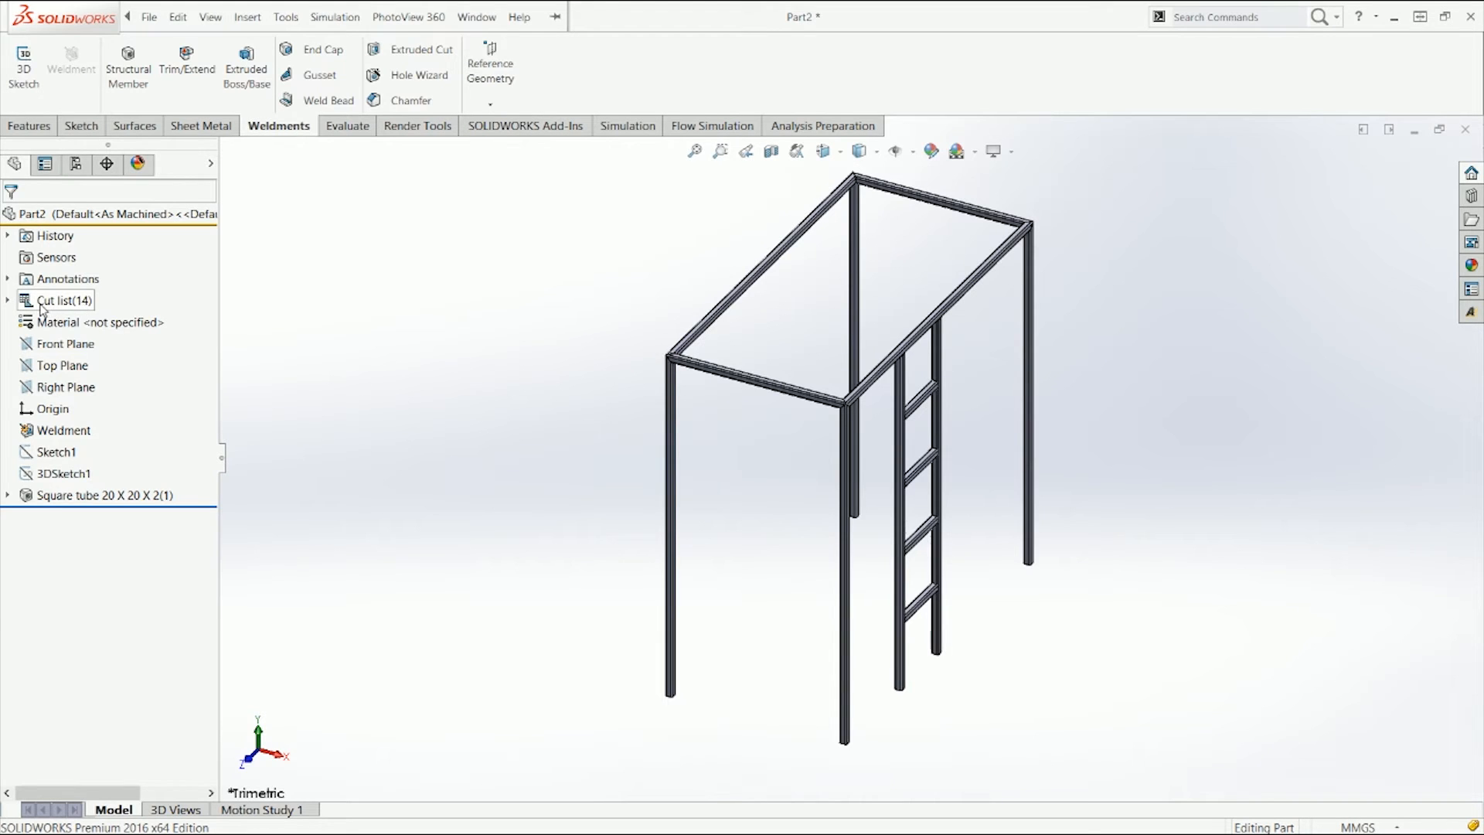
Step: Isolate one vertical leg body from the first square tube cut list folder
left_click(7, 300)
left_click(70, 325)
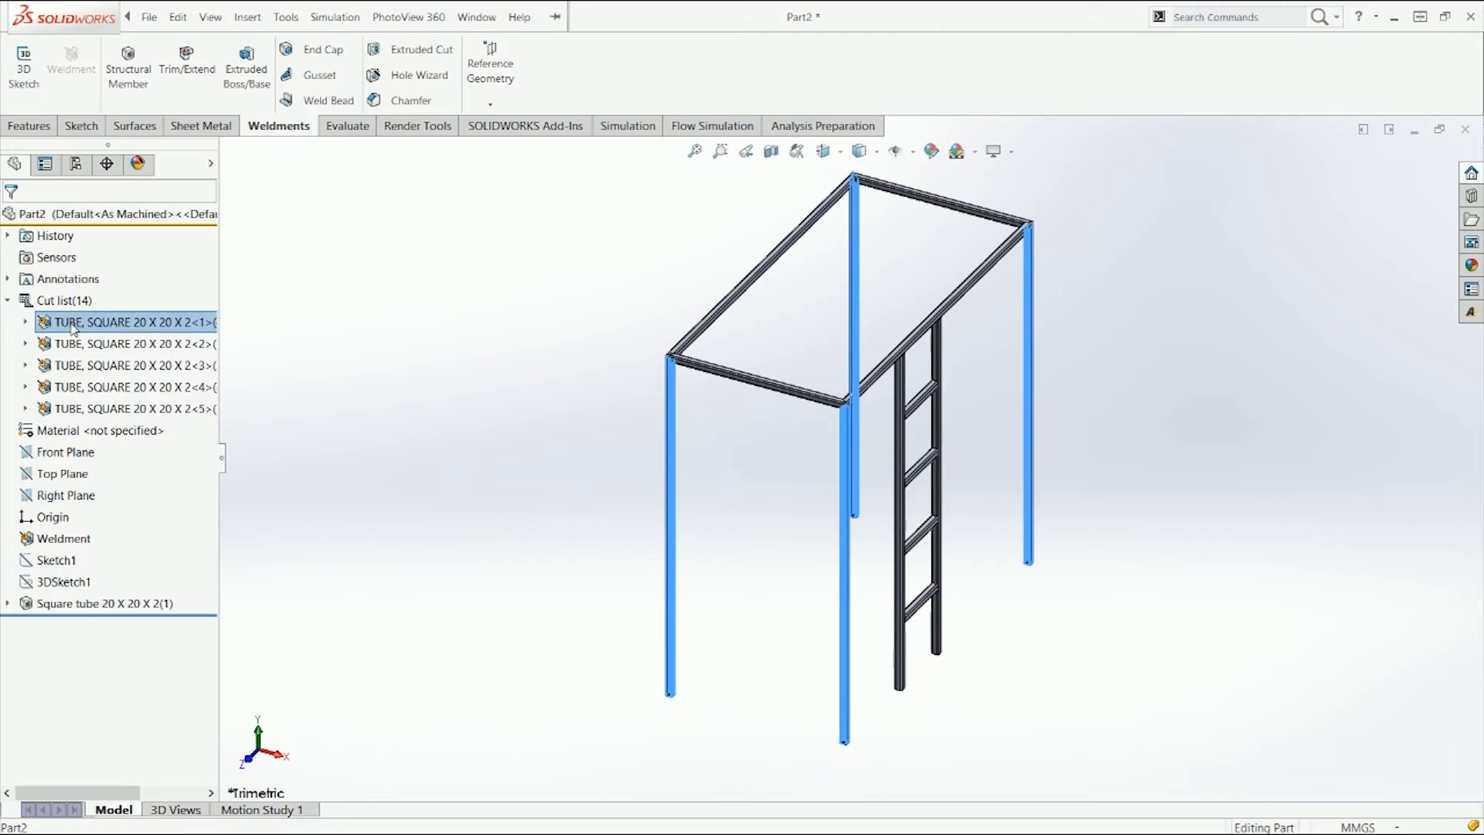
left_click(25, 322)
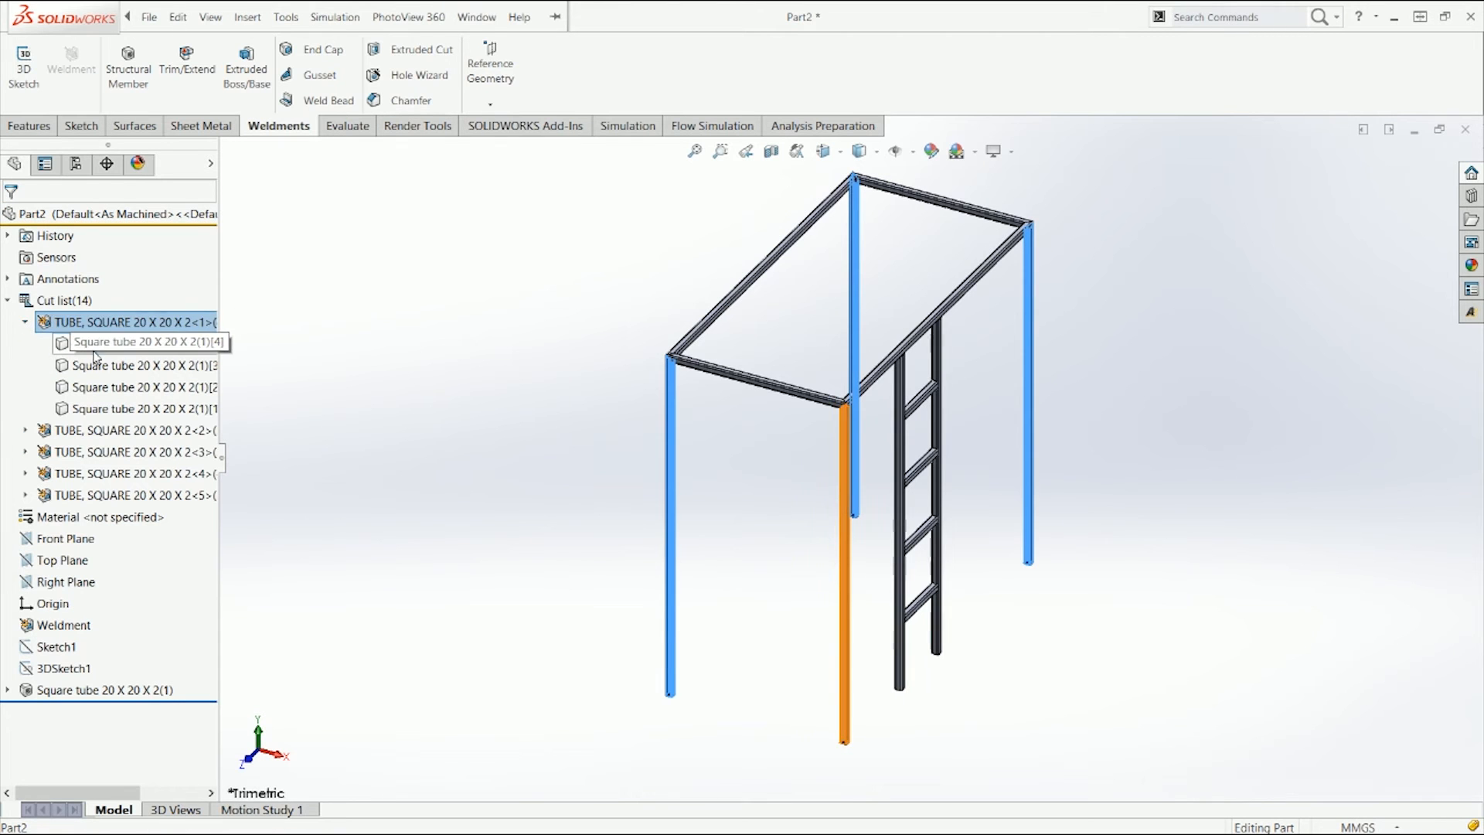
left_click(94, 351)
left_click(69, 327)
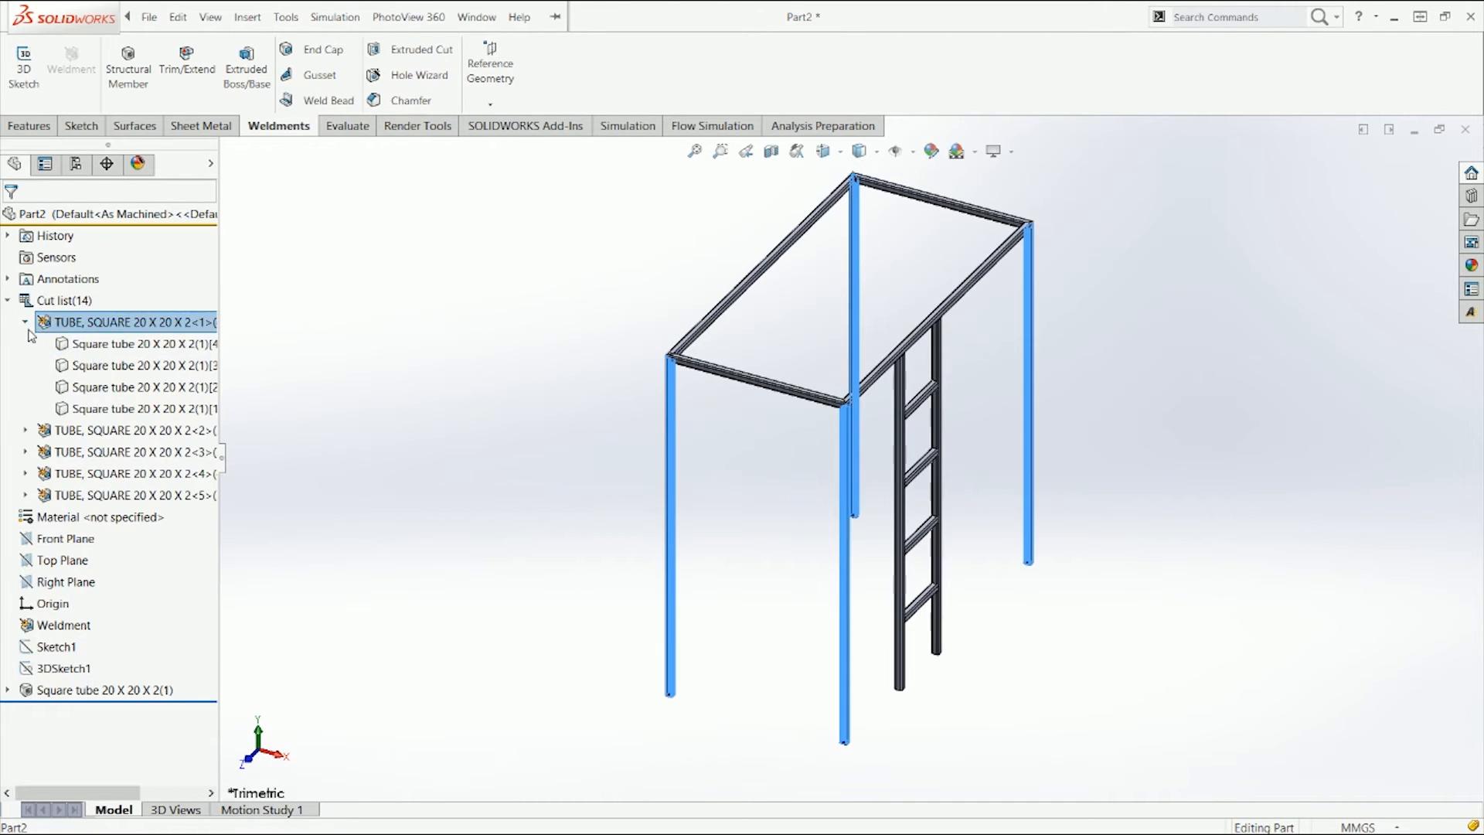
right_click(80, 347)
left_click(146, 395)
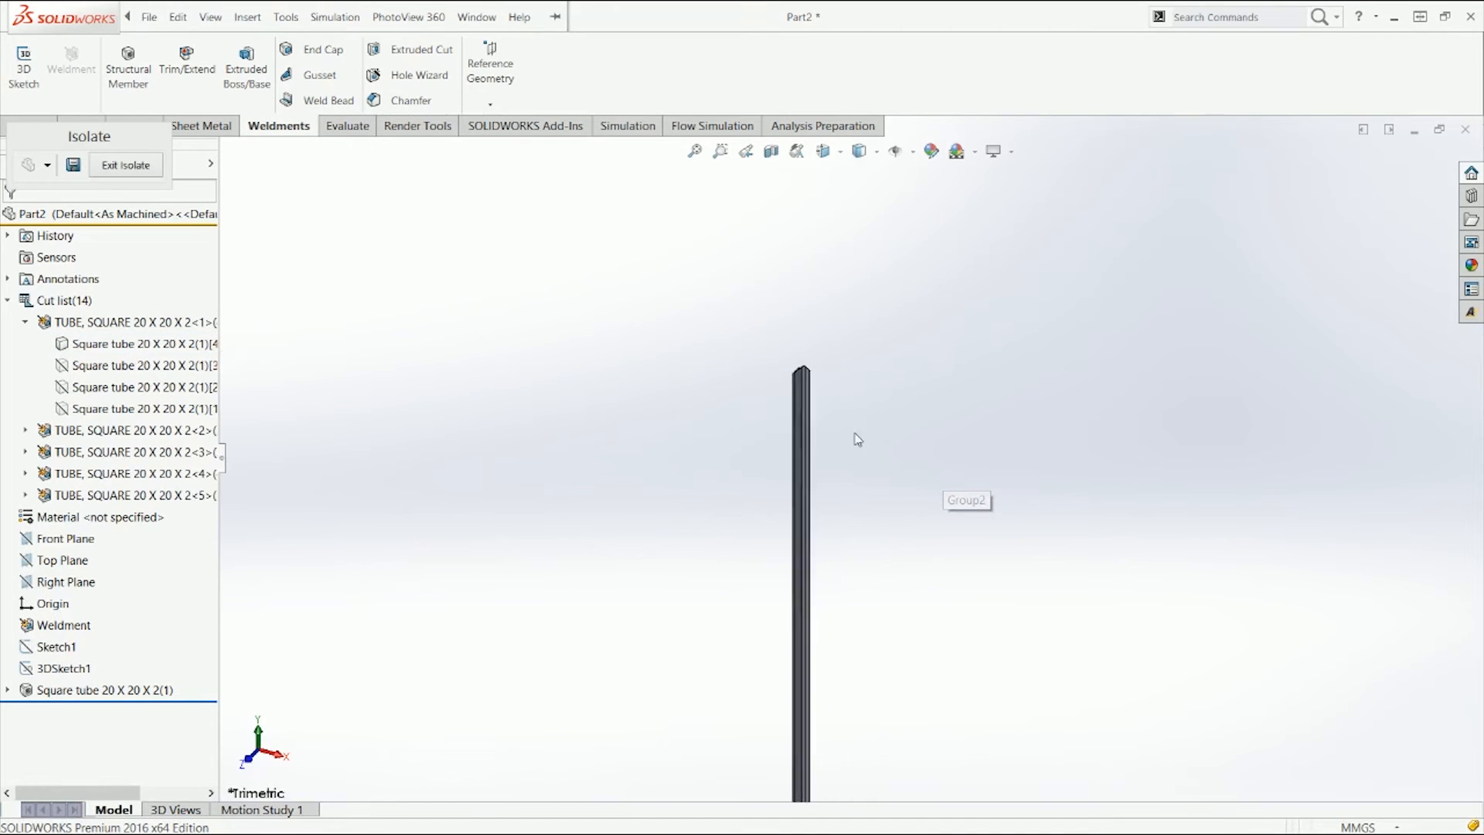
Step: Examine the isolated leg's mitered top end closely, then exit isolation and fit the whole frame in view
scroll(797, 356, "down", 8)
middle_click_drag(860, 595, 719, 649)
scroll(893, 685, "down", 5)
middle_click_drag(835, 566, 749, 460)
scroll(822, 572, "down", 5)
middle_click_drag(822, 572, 862, 545)
scroll(785, 489, "up", 8)
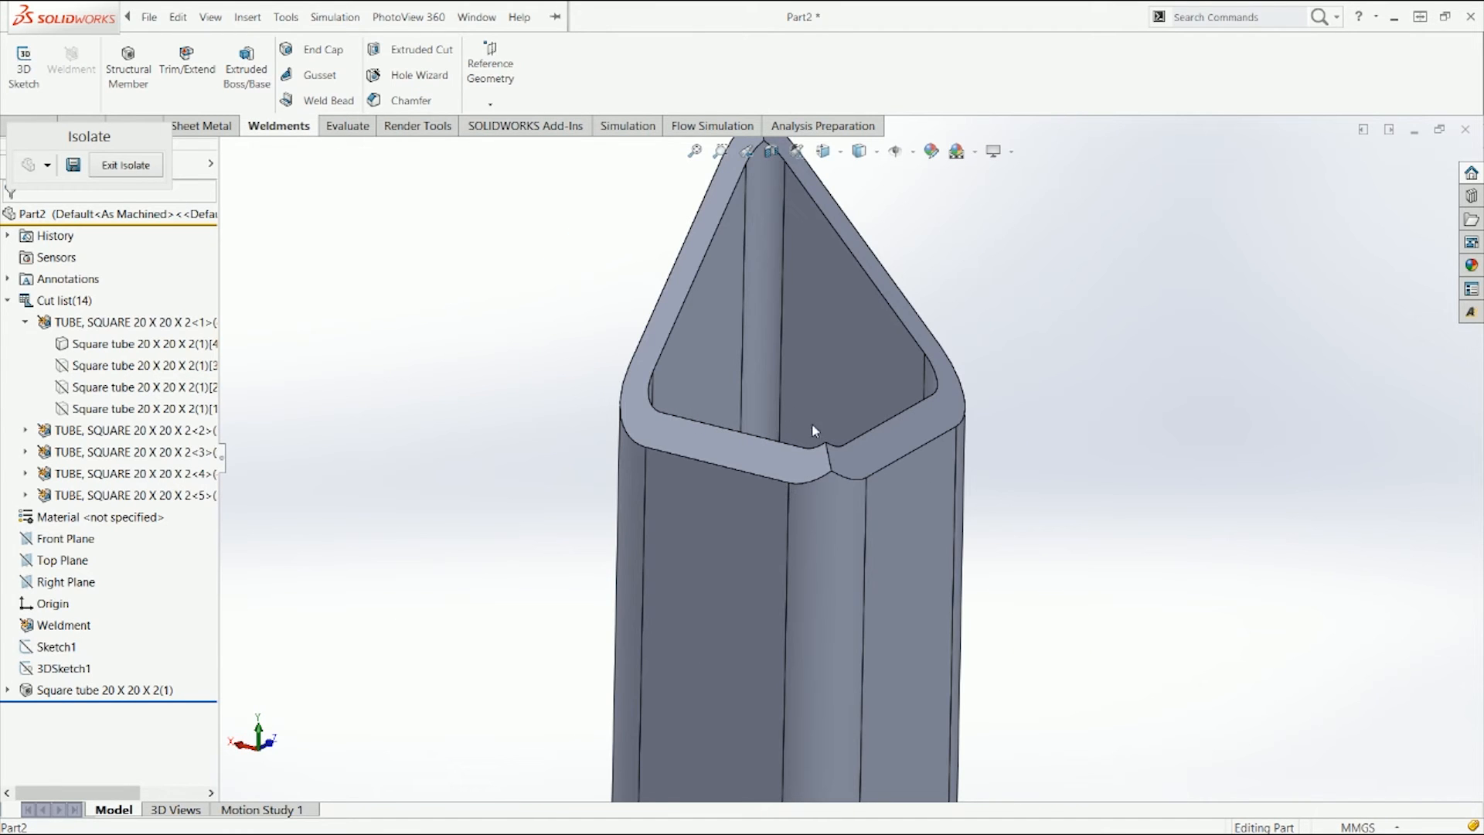
scroll(838, 464, "down", 4)
middle_click_drag(837, 464, 909, 459)
scroll(828, 424, "up", 3)
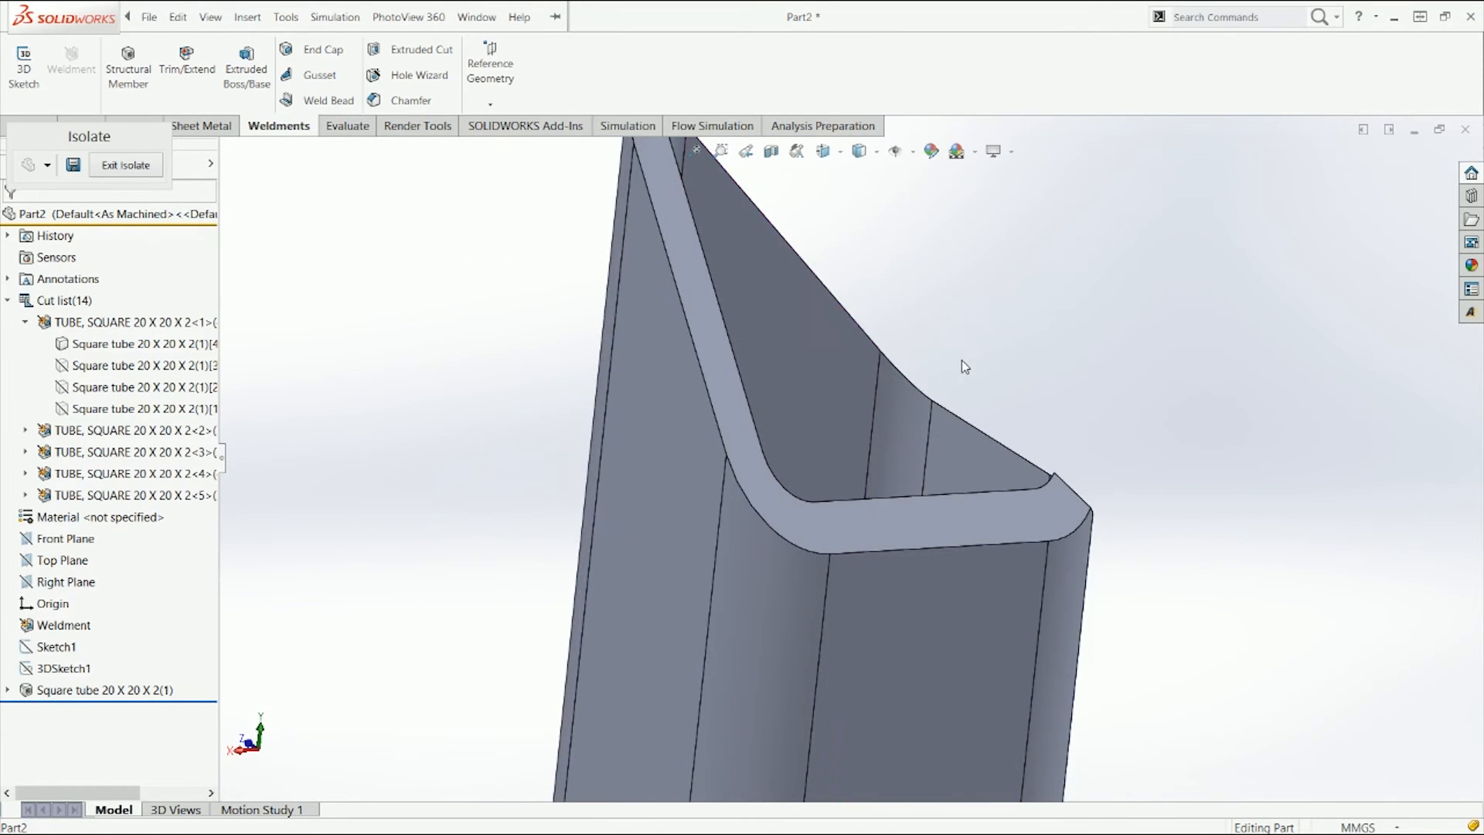
right_click_drag(961, 360, 1225, 208)
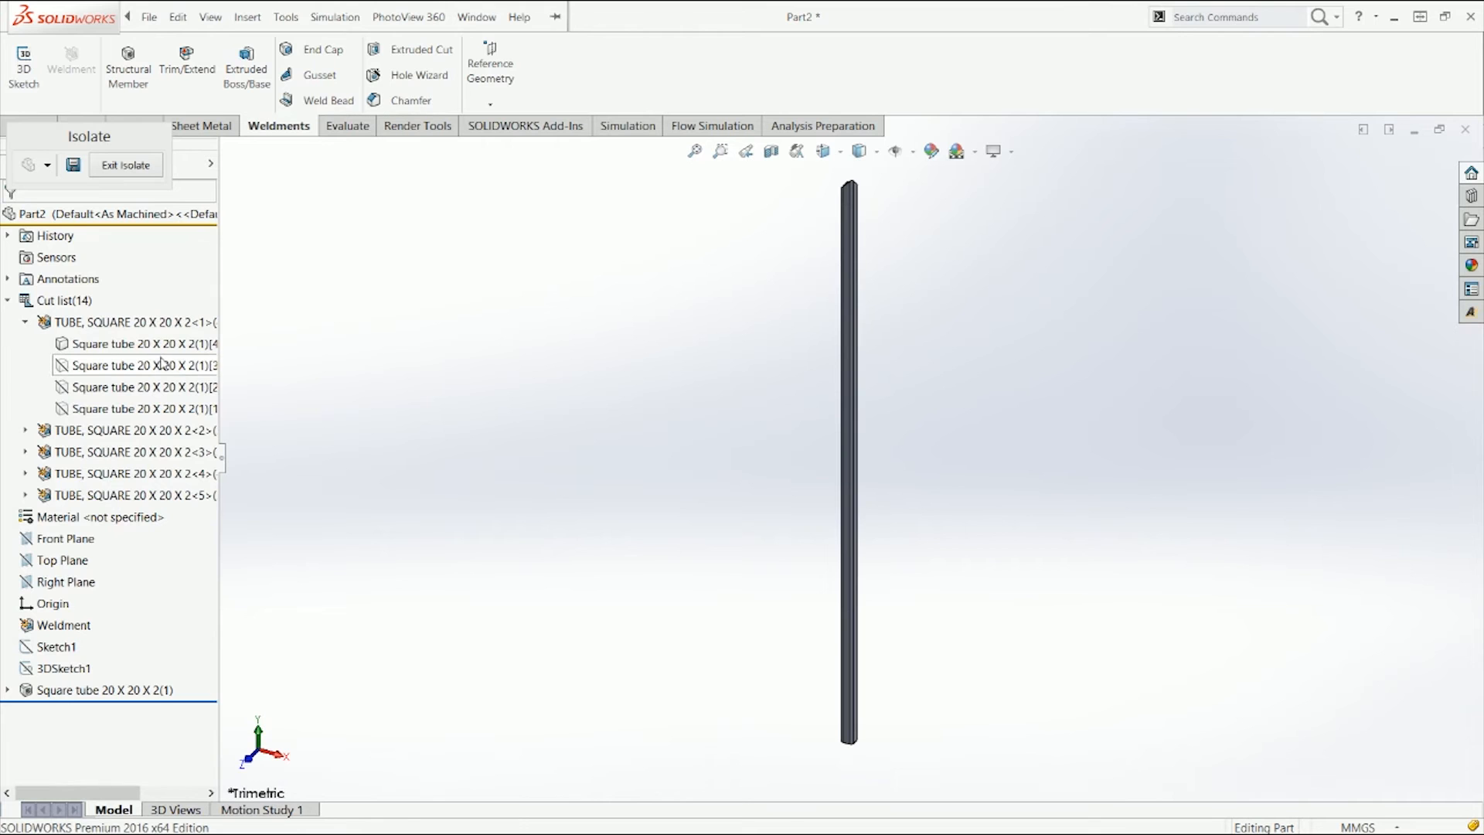
left_click(128, 164)
key("f")
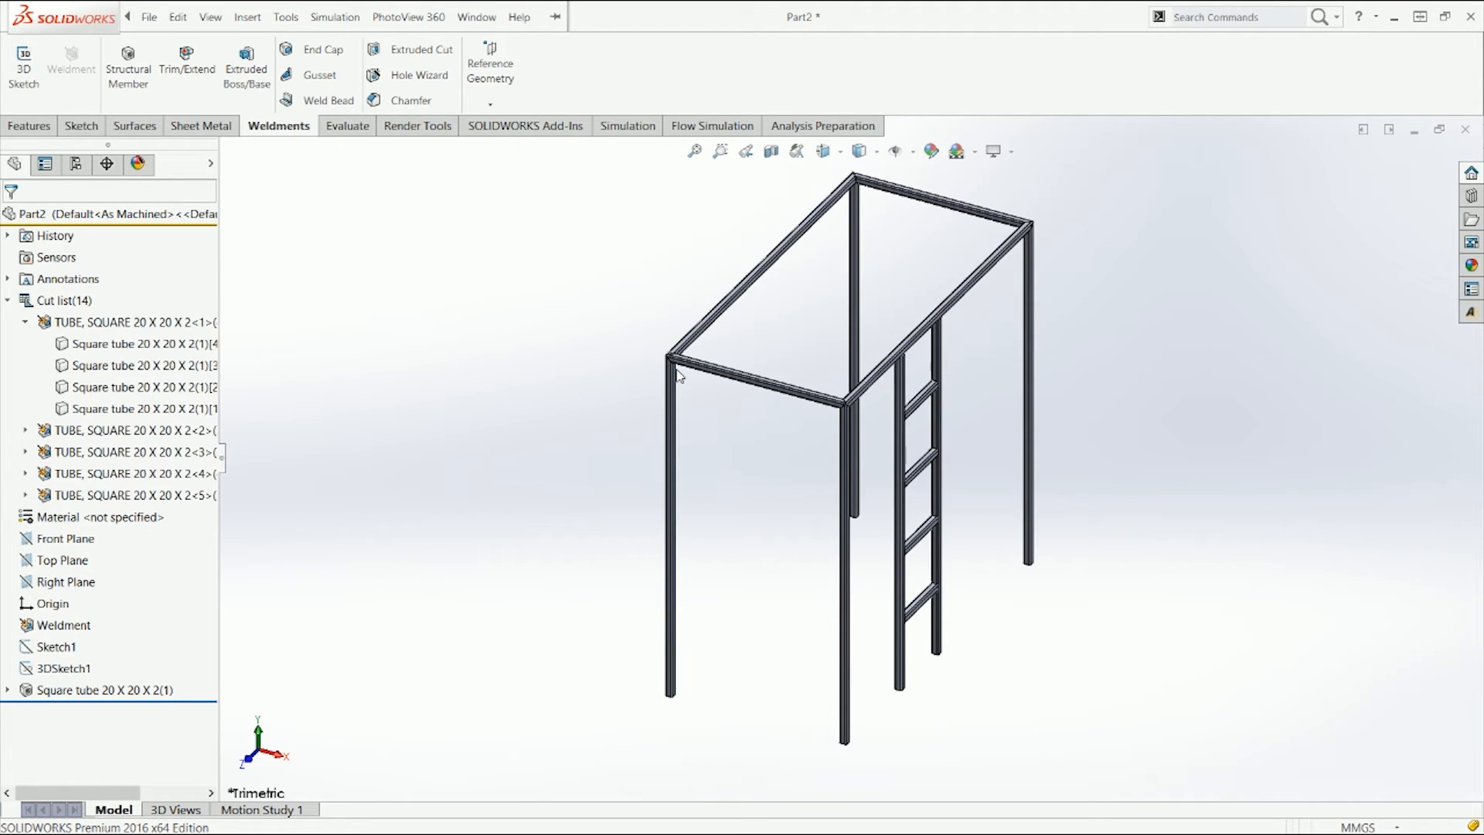
Step: Review the cut list folders one by one, highlighting each group of tube members and individual bodies in the frame
left_click(27, 323)
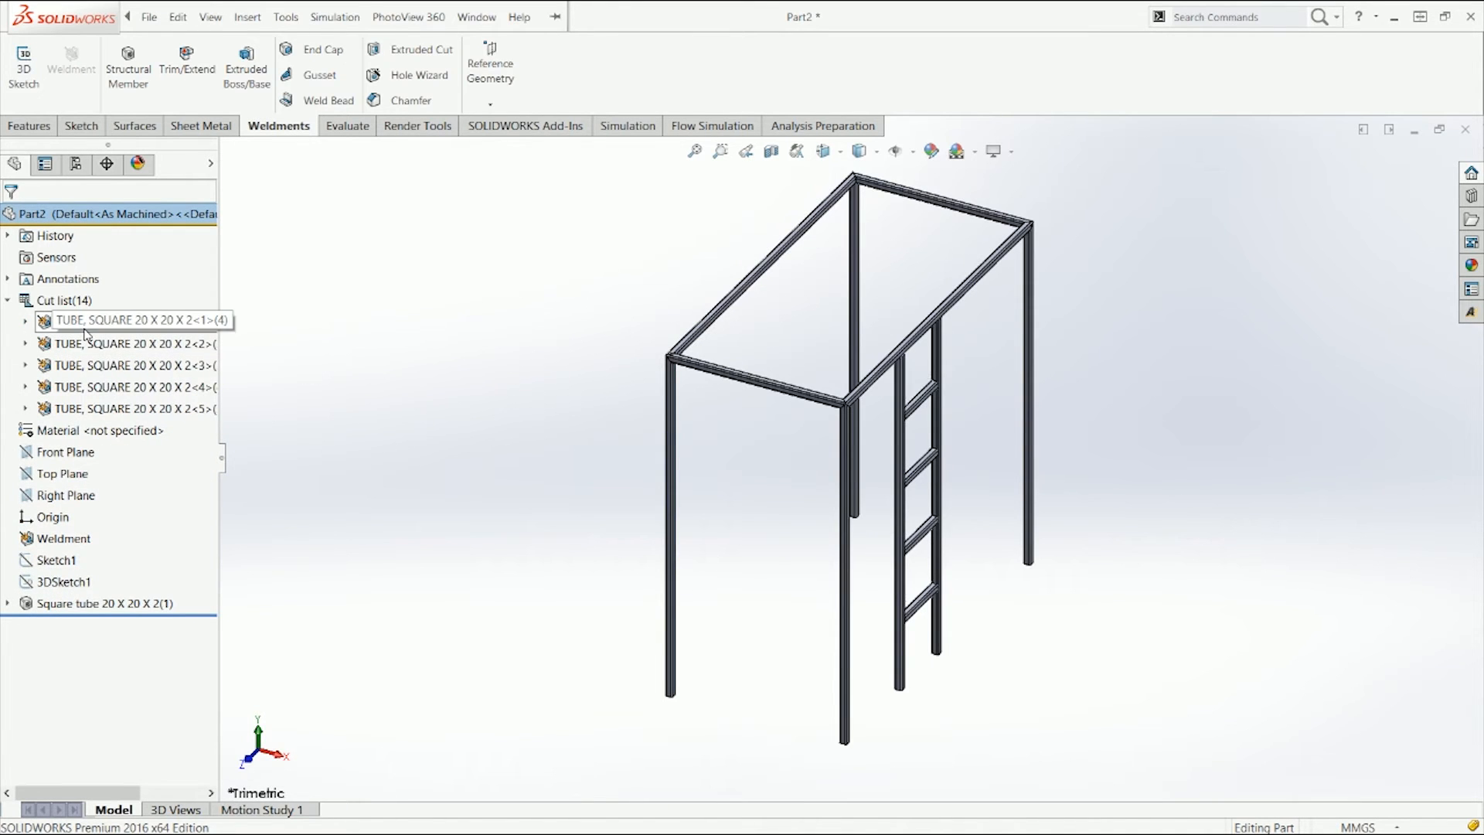
left_click(139, 322)
left_click(343, 385)
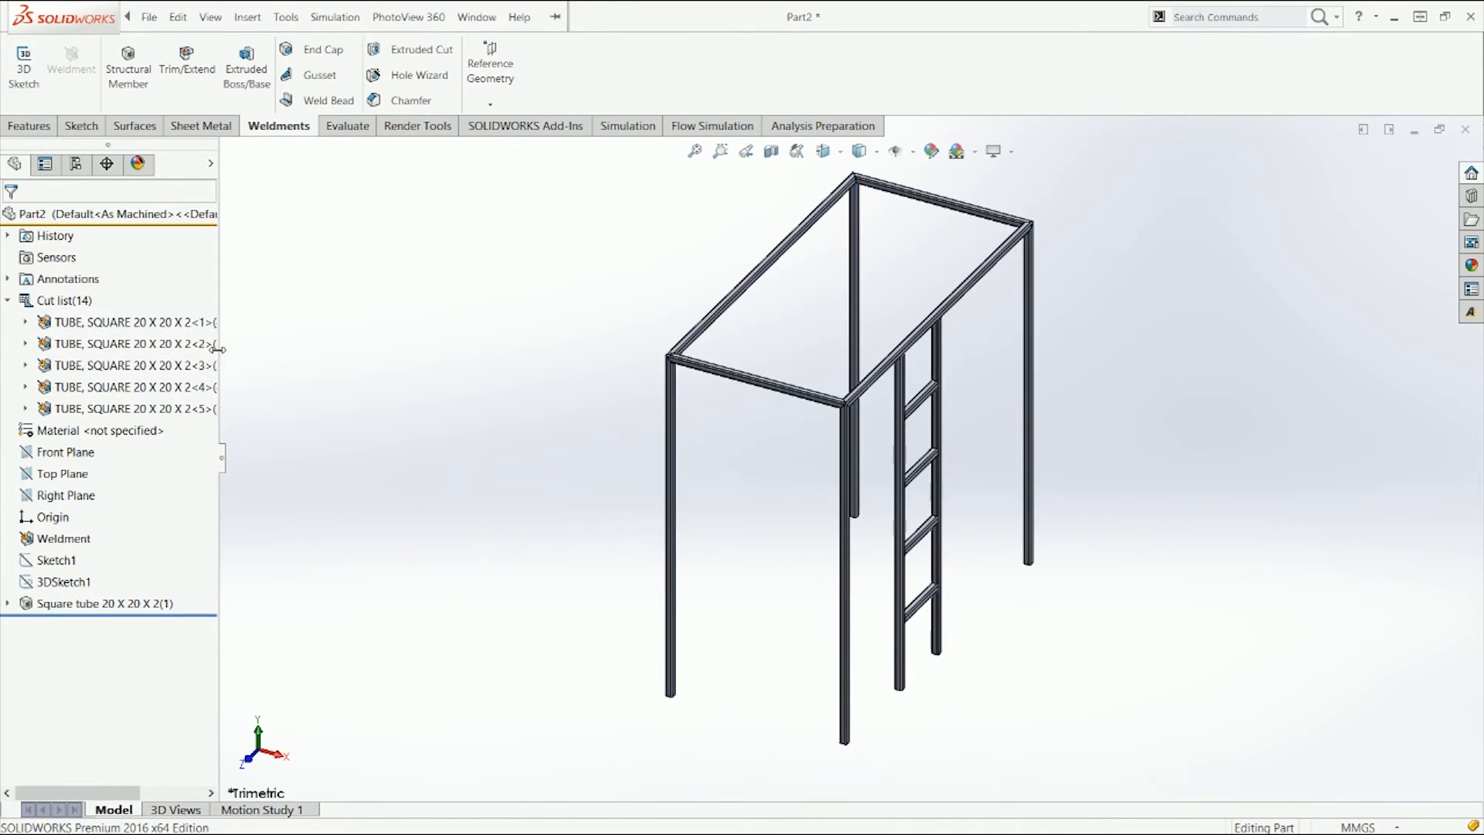
left_click(200, 345)
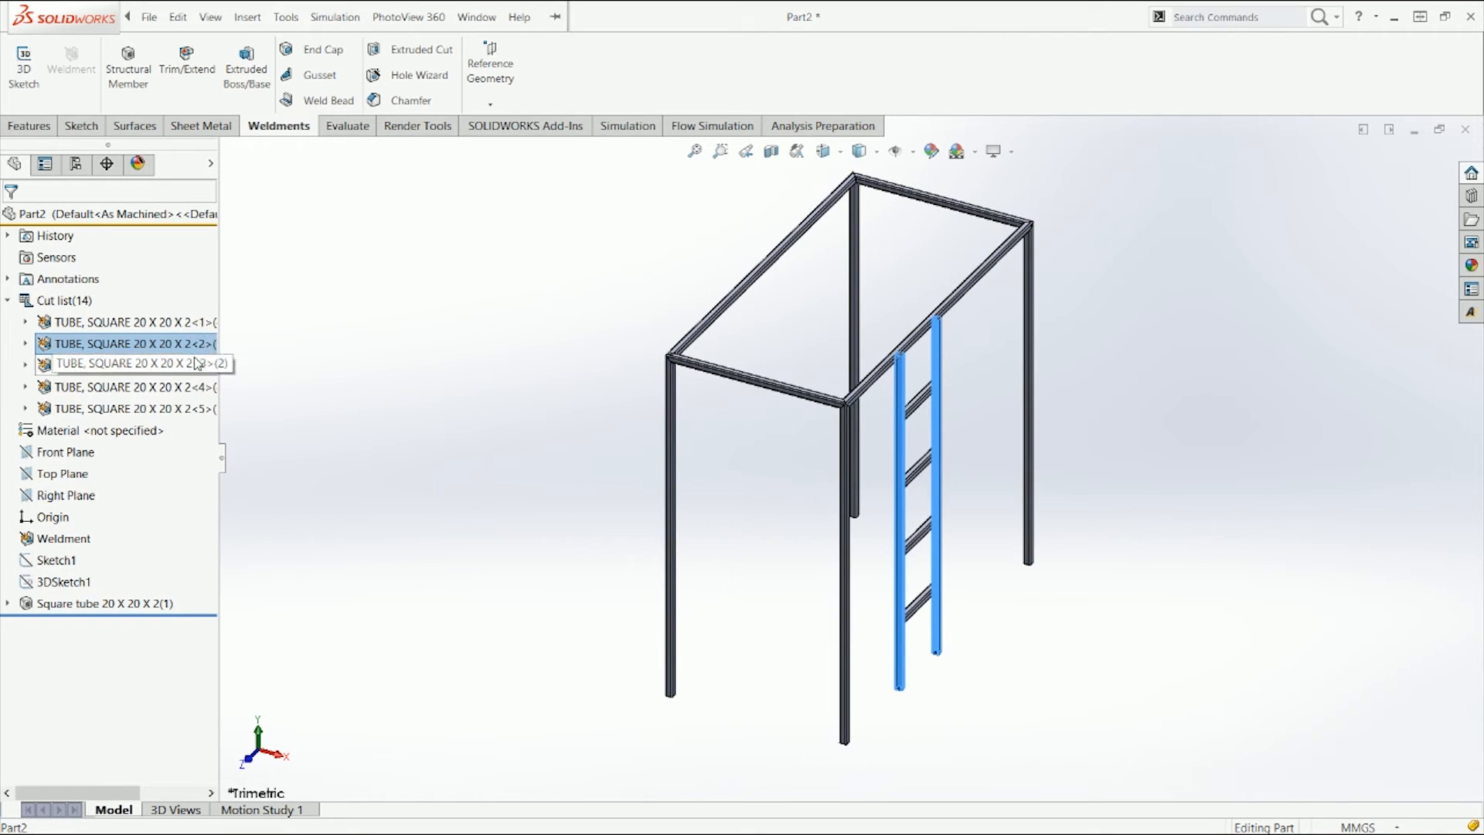
left_click(404, 384)
middle_click_drag(539, 422, 522, 359)
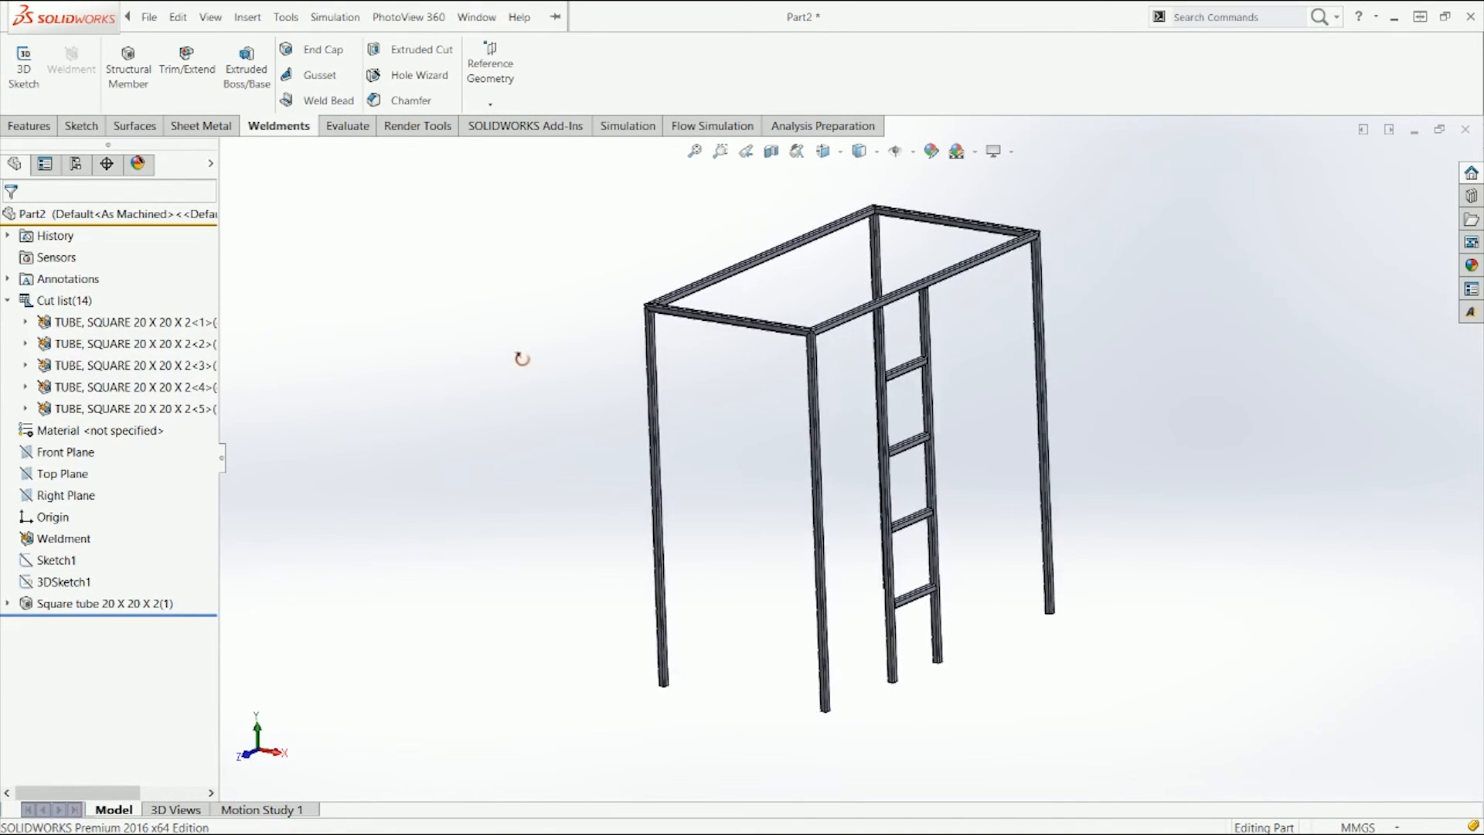
left_click(191, 366)
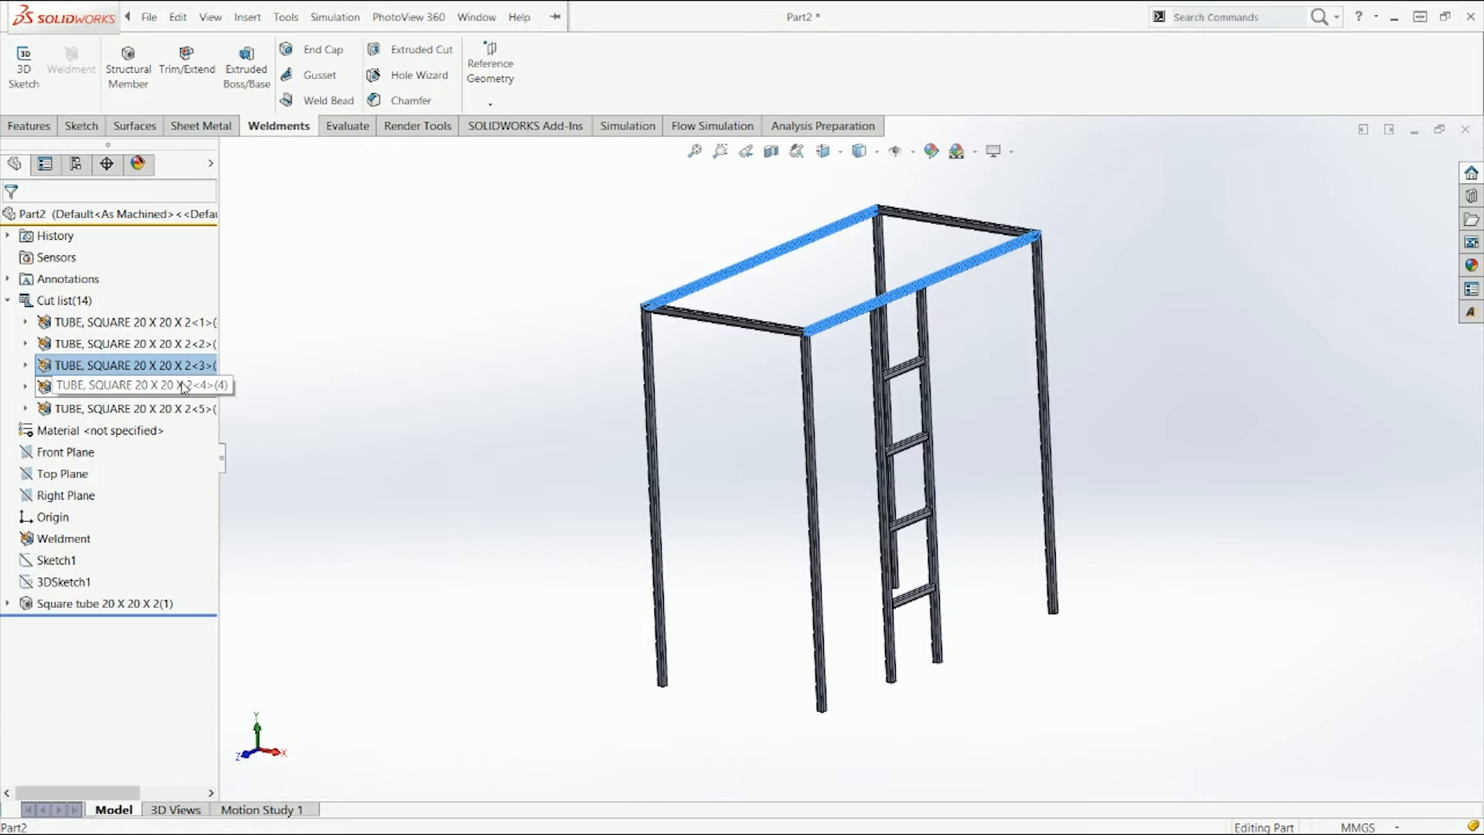
left_click(184, 386)
left_click(152, 410)
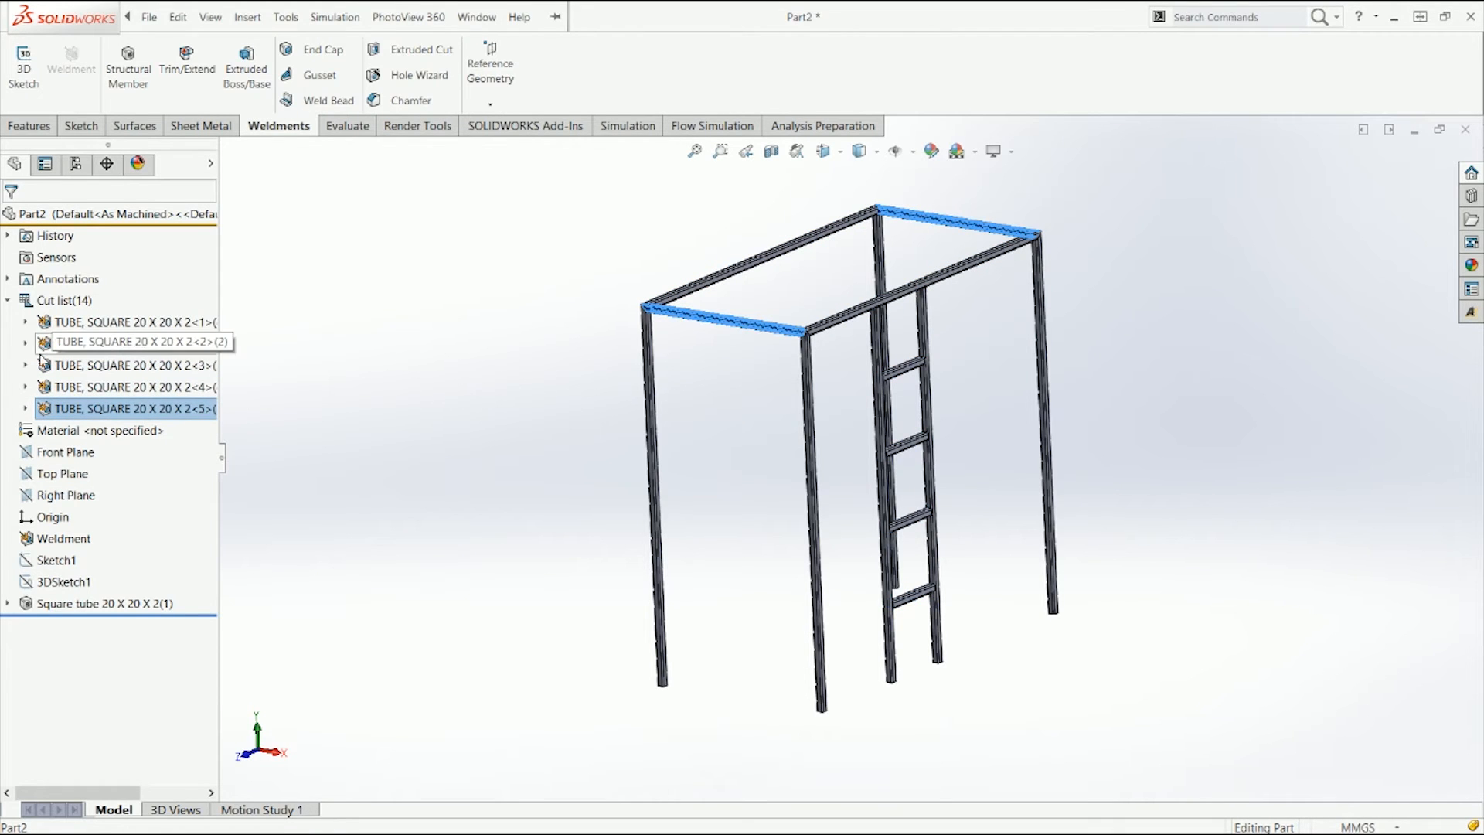
left_click(98, 328)
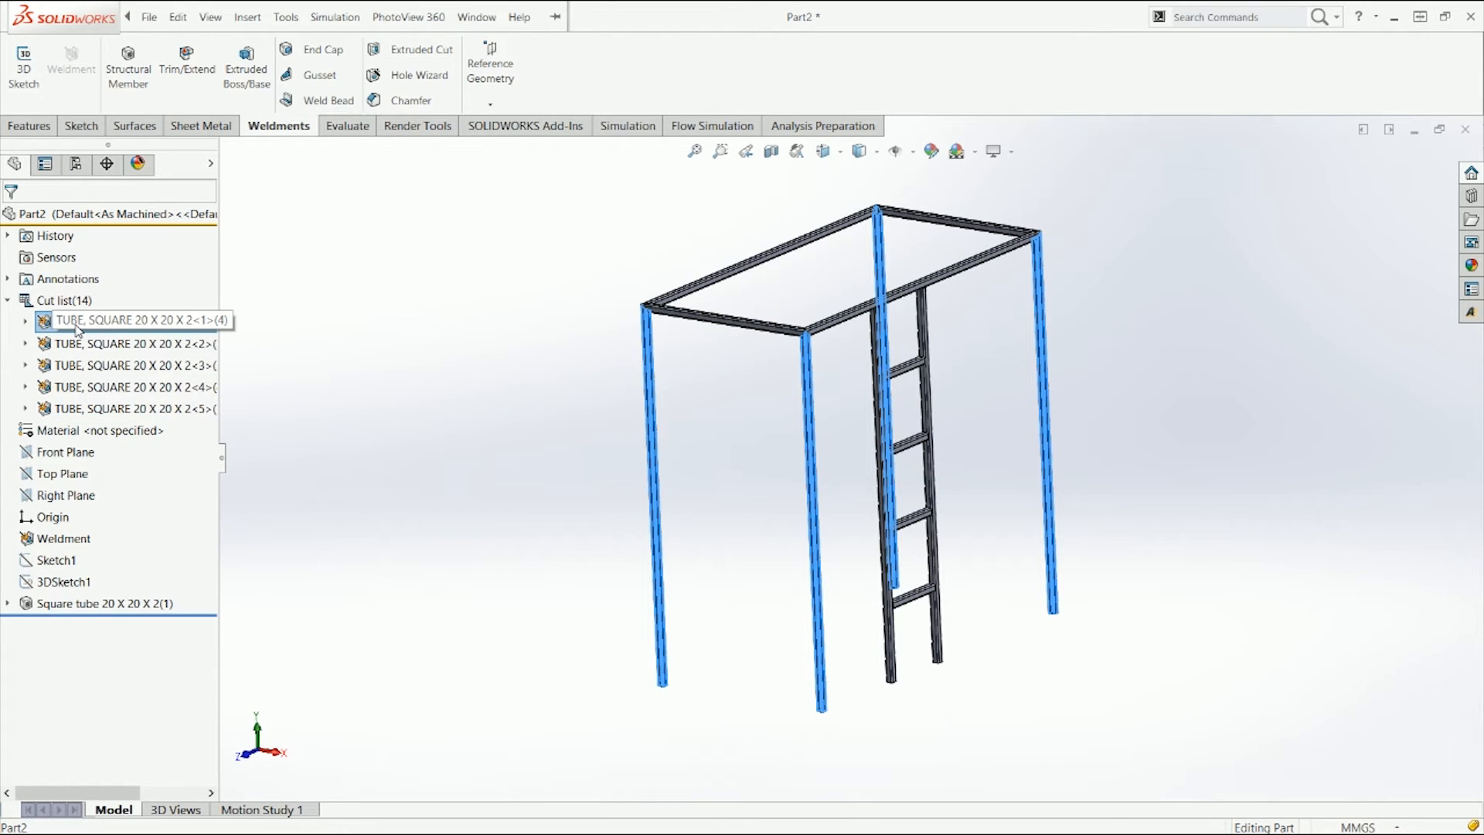
left_click(25, 322)
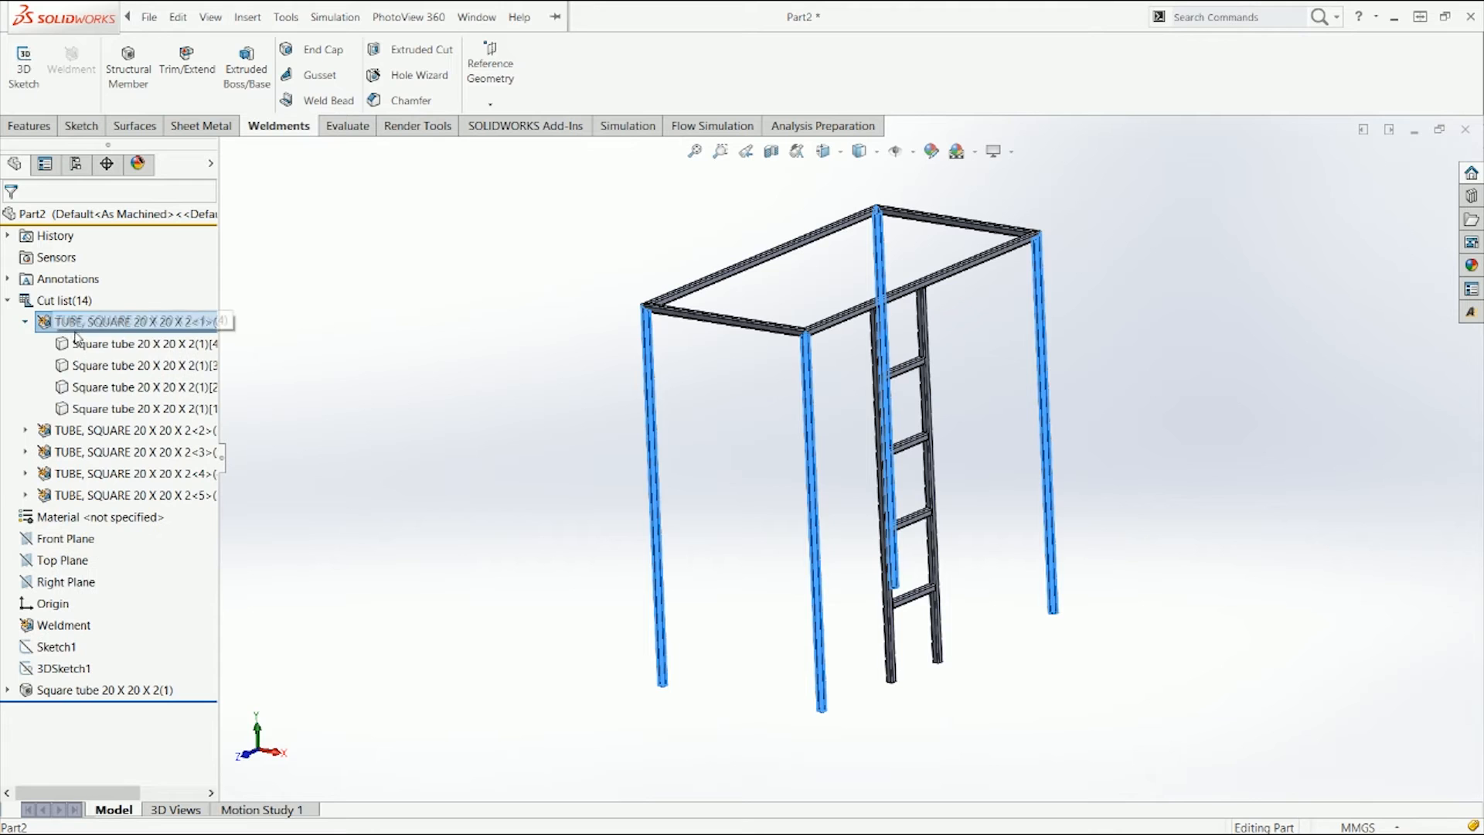
left_click(116, 343)
left_click(135, 367)
left_click(135, 387)
left_click(134, 408)
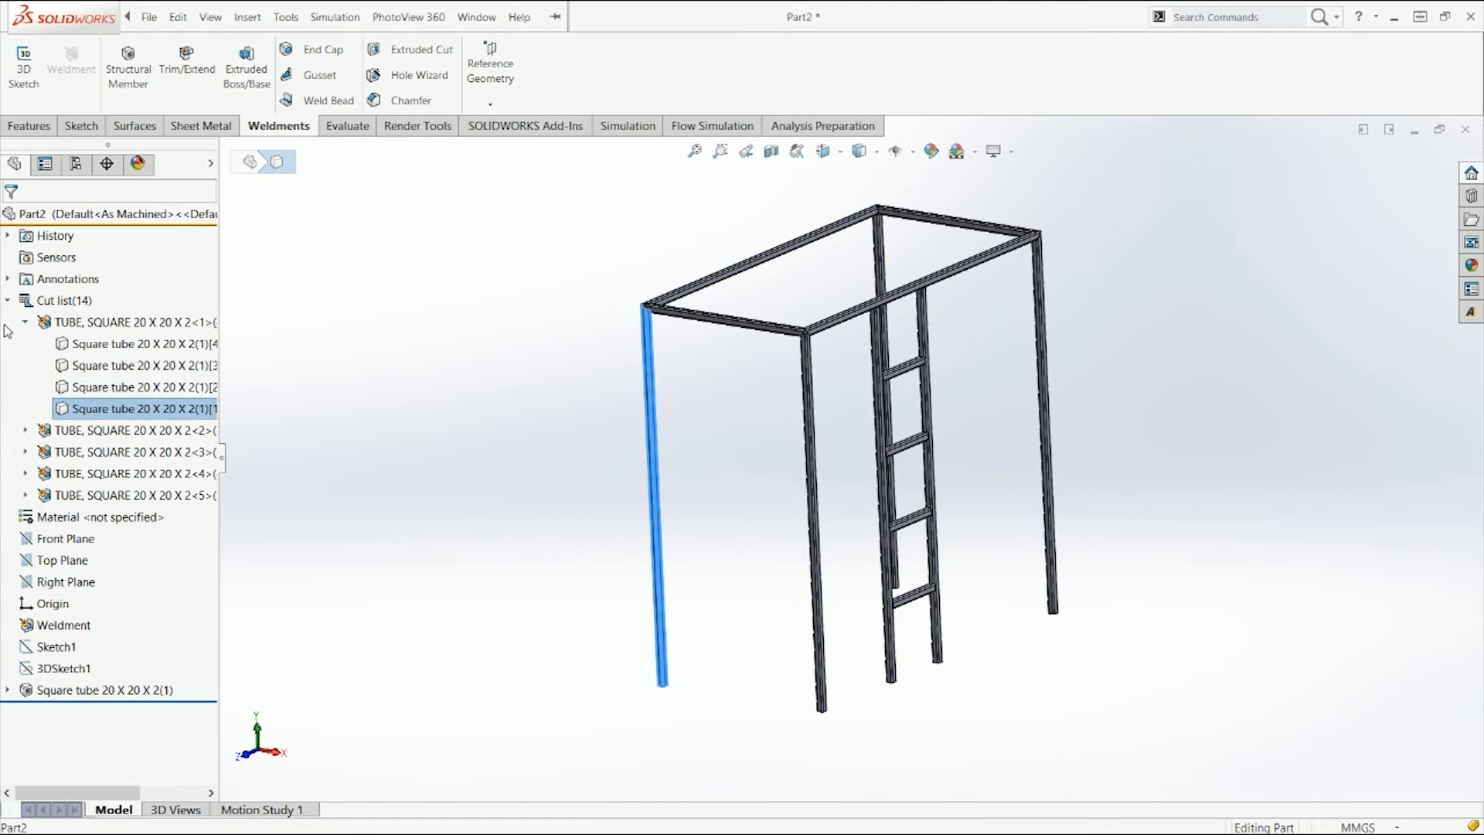
left_click(25, 322)
left_click(671, 391)
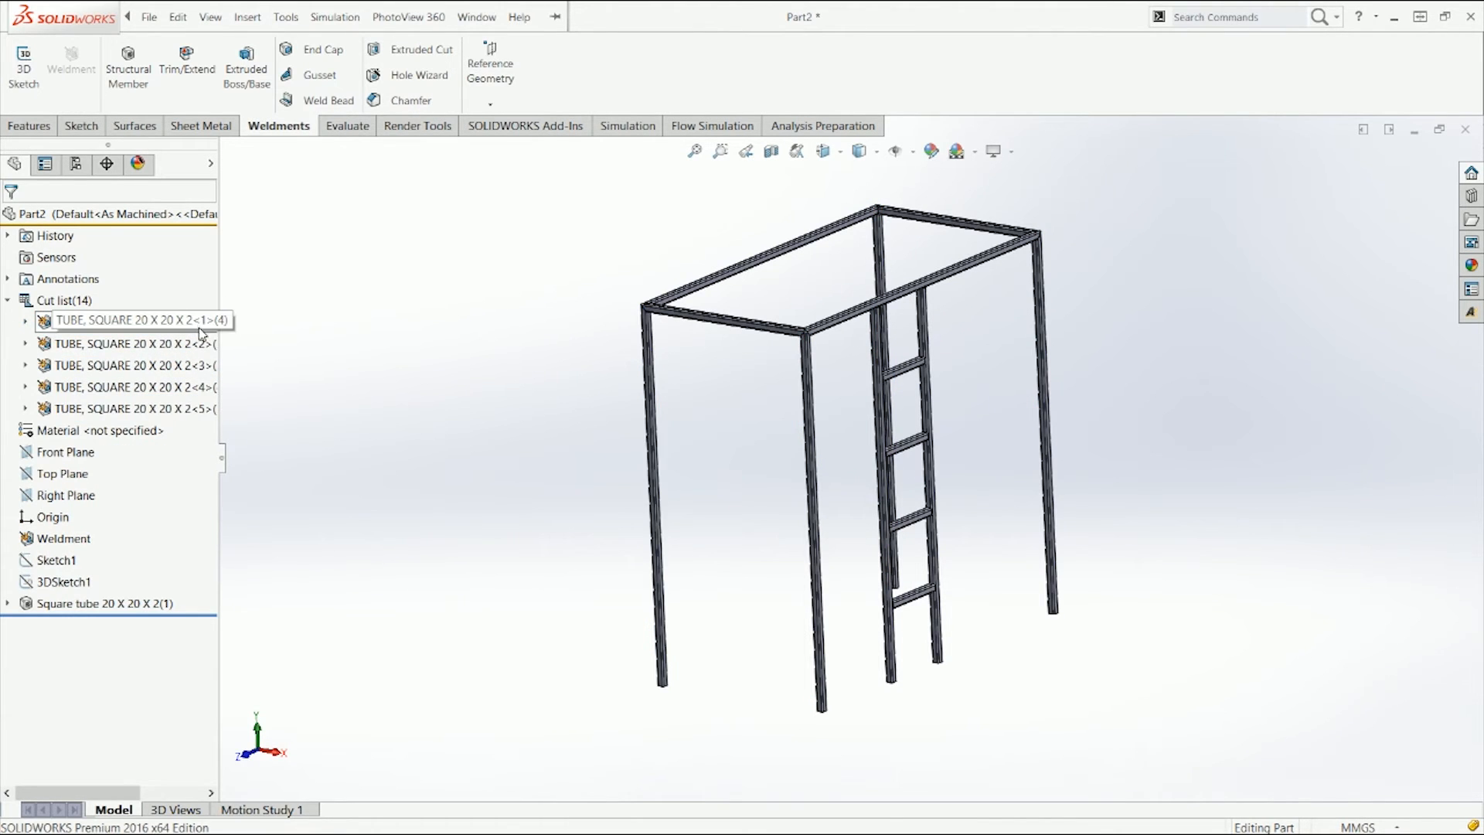
left_click(132, 322)
left_click(155, 343)
left_click(186, 365)
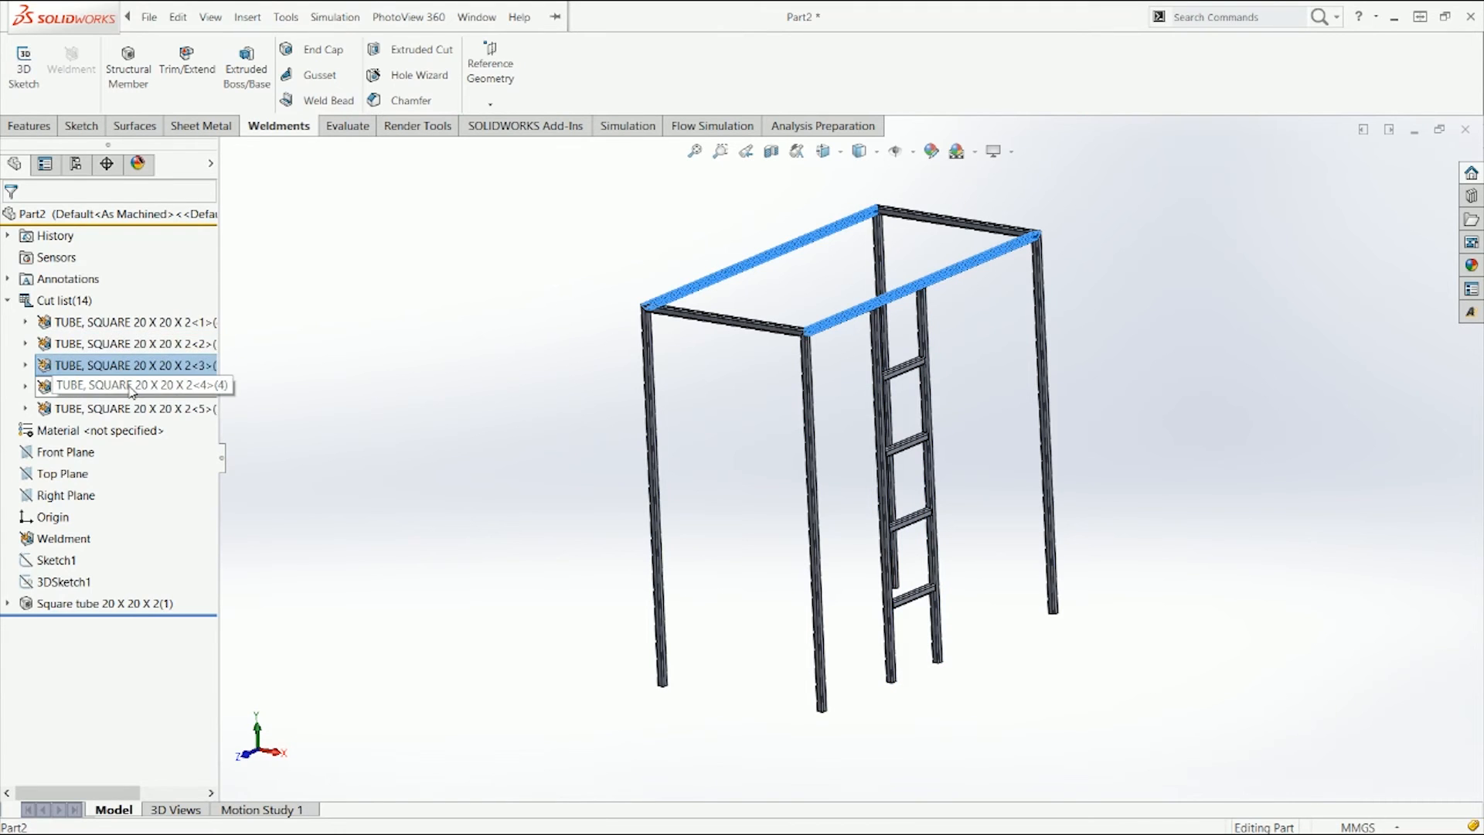
left_click(131, 386)
left_click(131, 408)
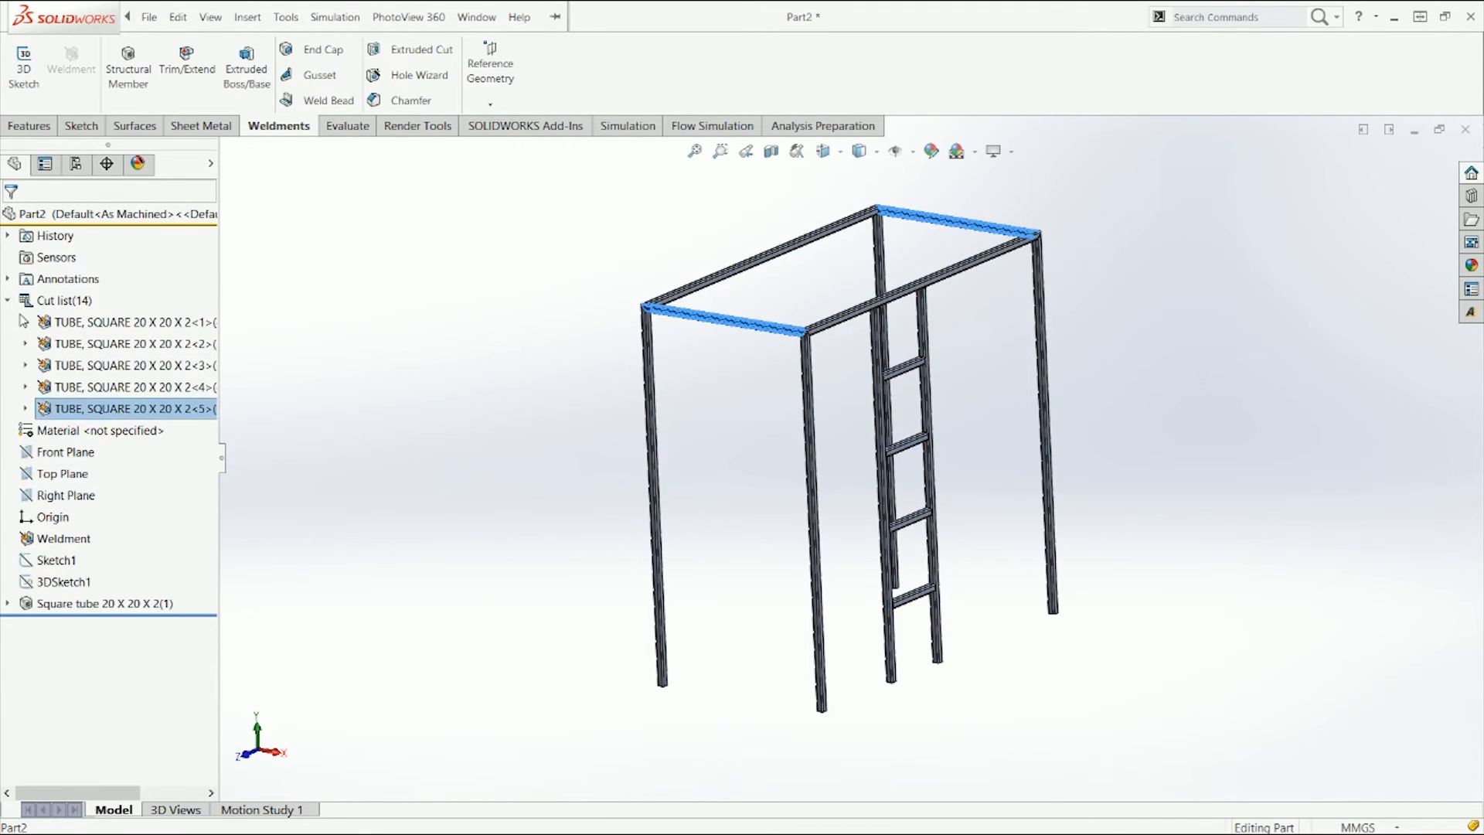
left_click(7, 300)
left_click(541, 414)
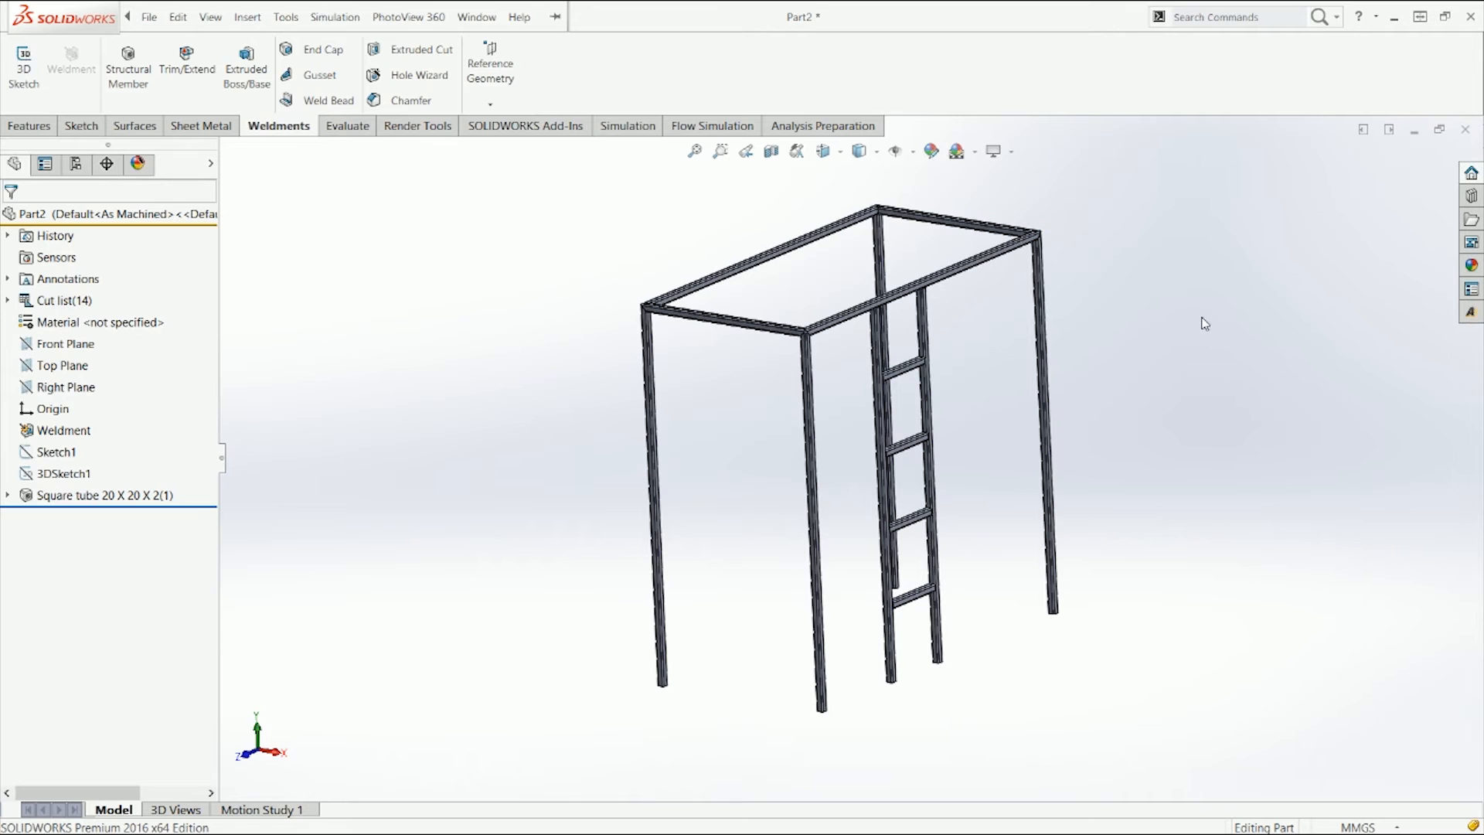
Step: Show 3DSketch1 and inspect the top-left corner joint against the sketch lines in front view
middle_click_drag(1069, 416, 1008, 469)
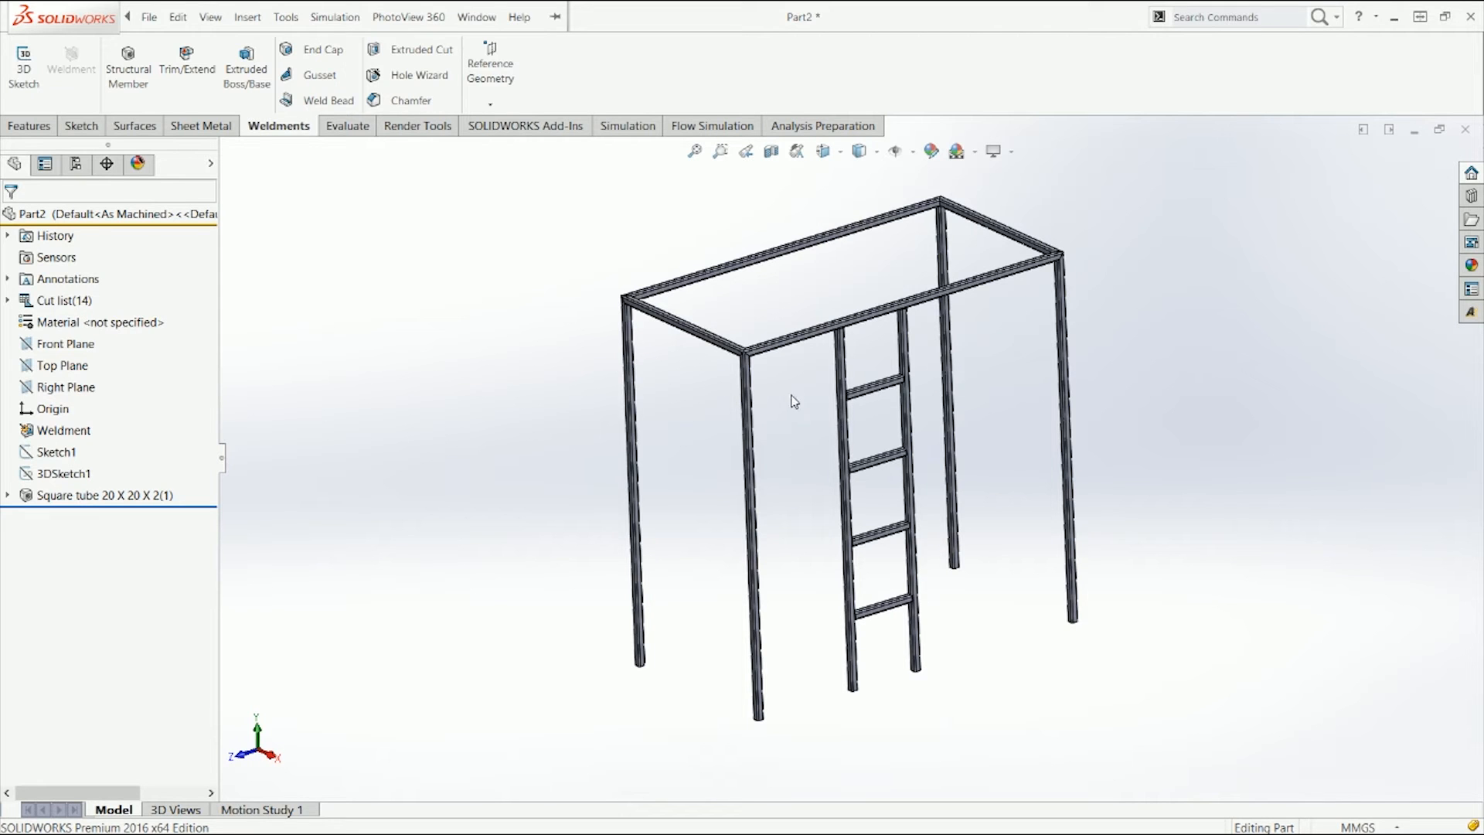
left_click(64, 473)
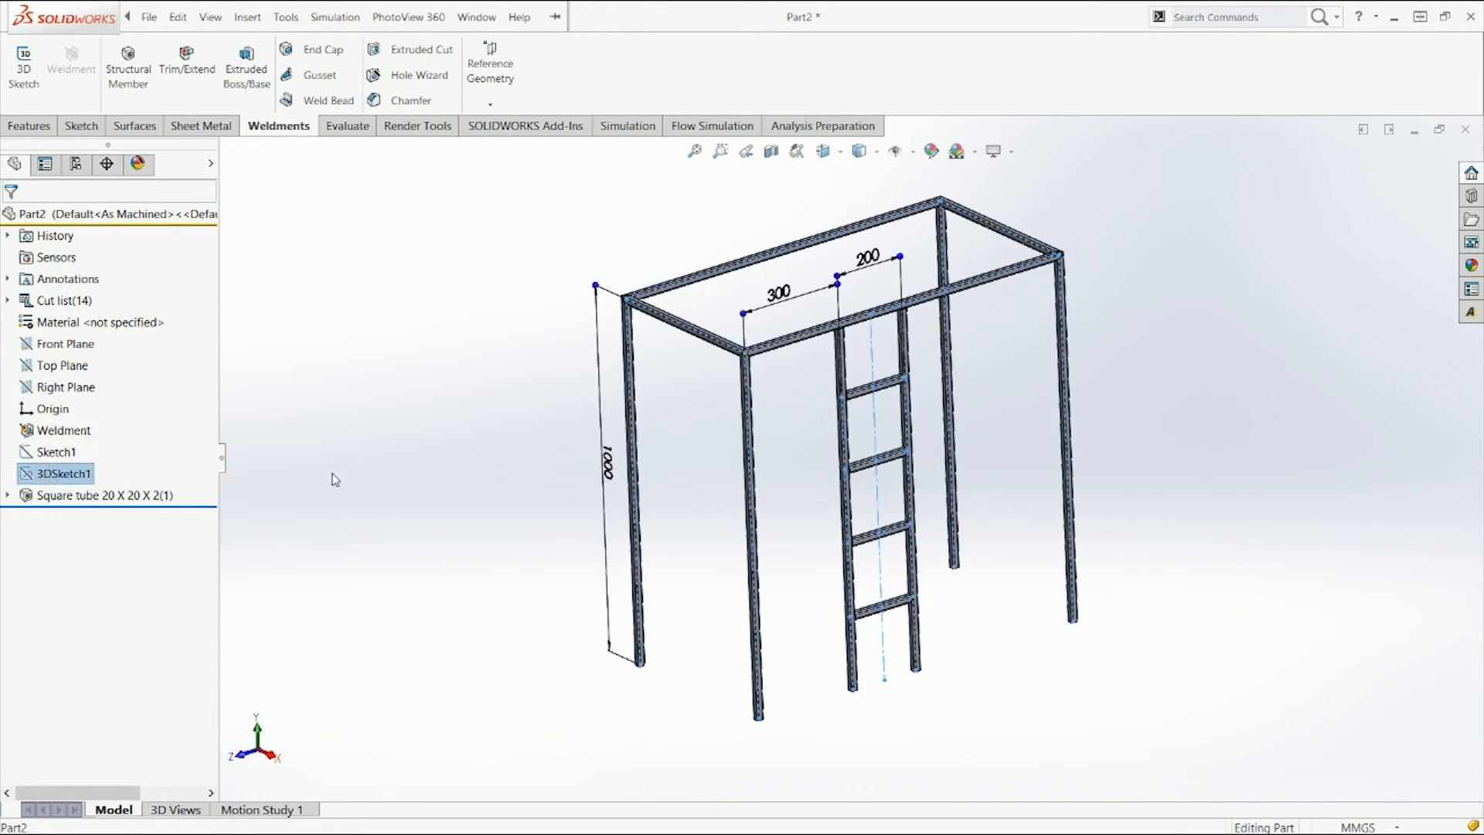
key("ctrl+1")
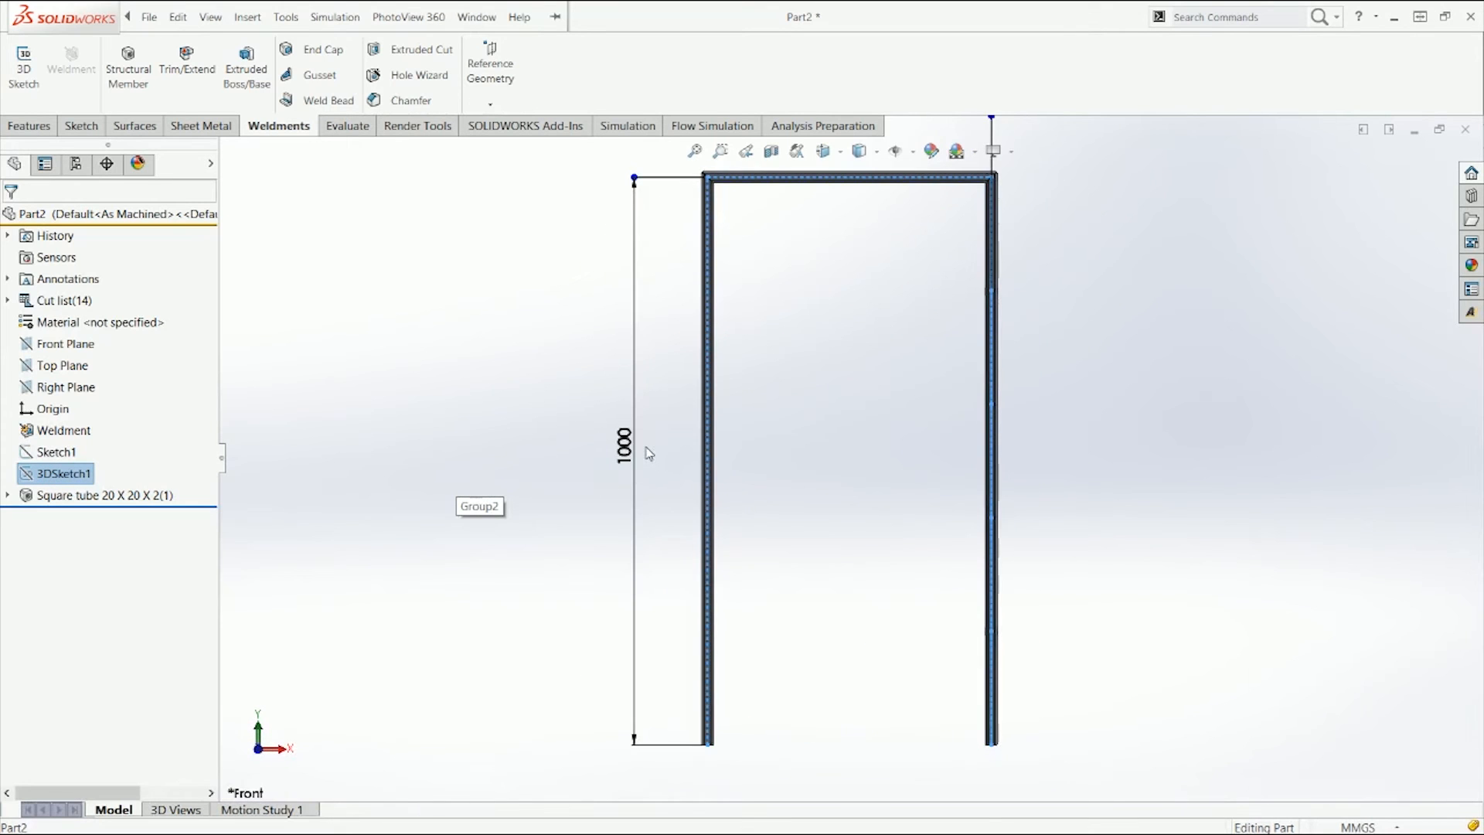
left_click(860, 405)
left_click(42, 475)
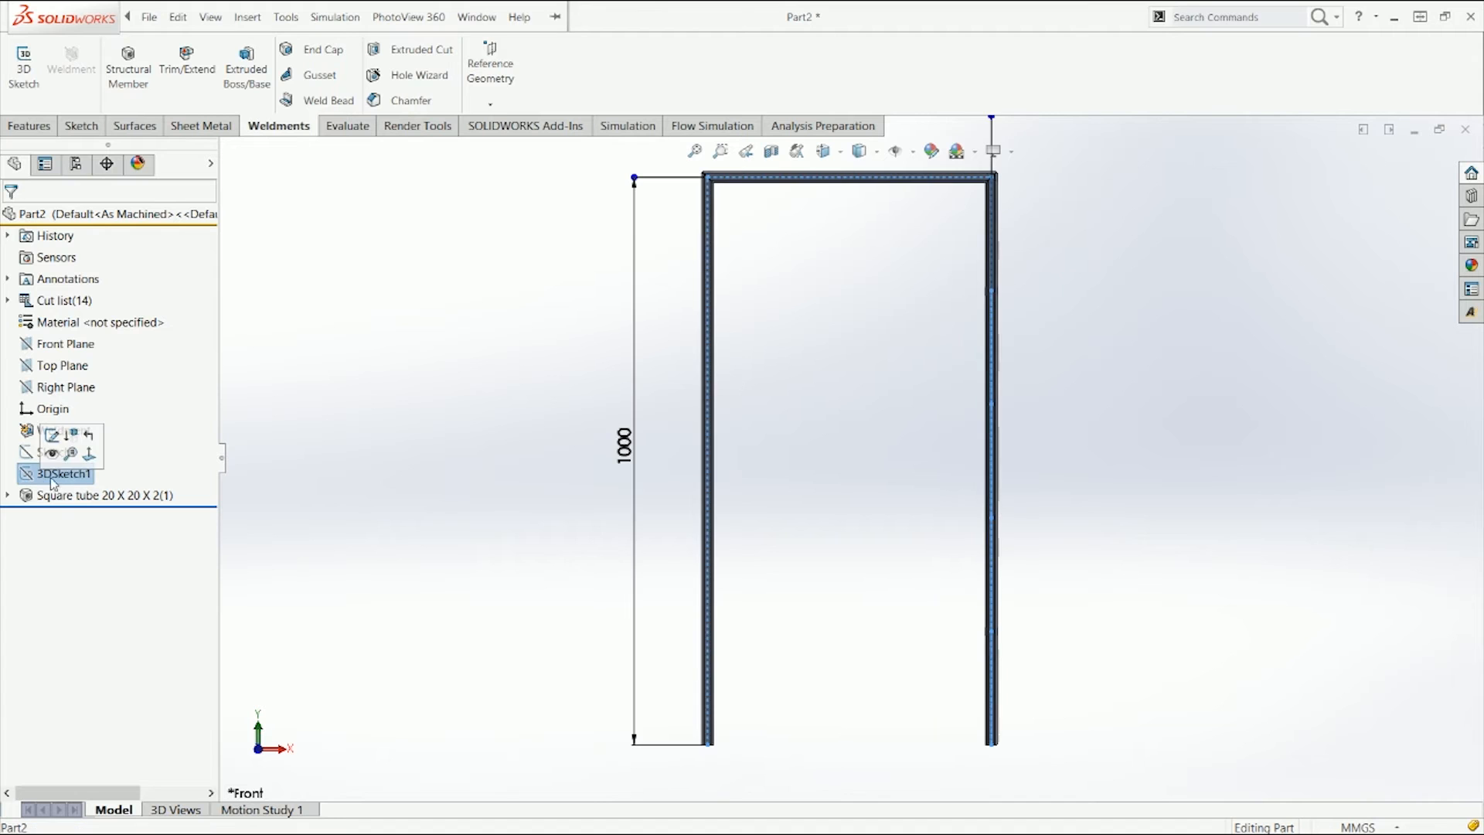
scroll(742, 242, "down", 5)
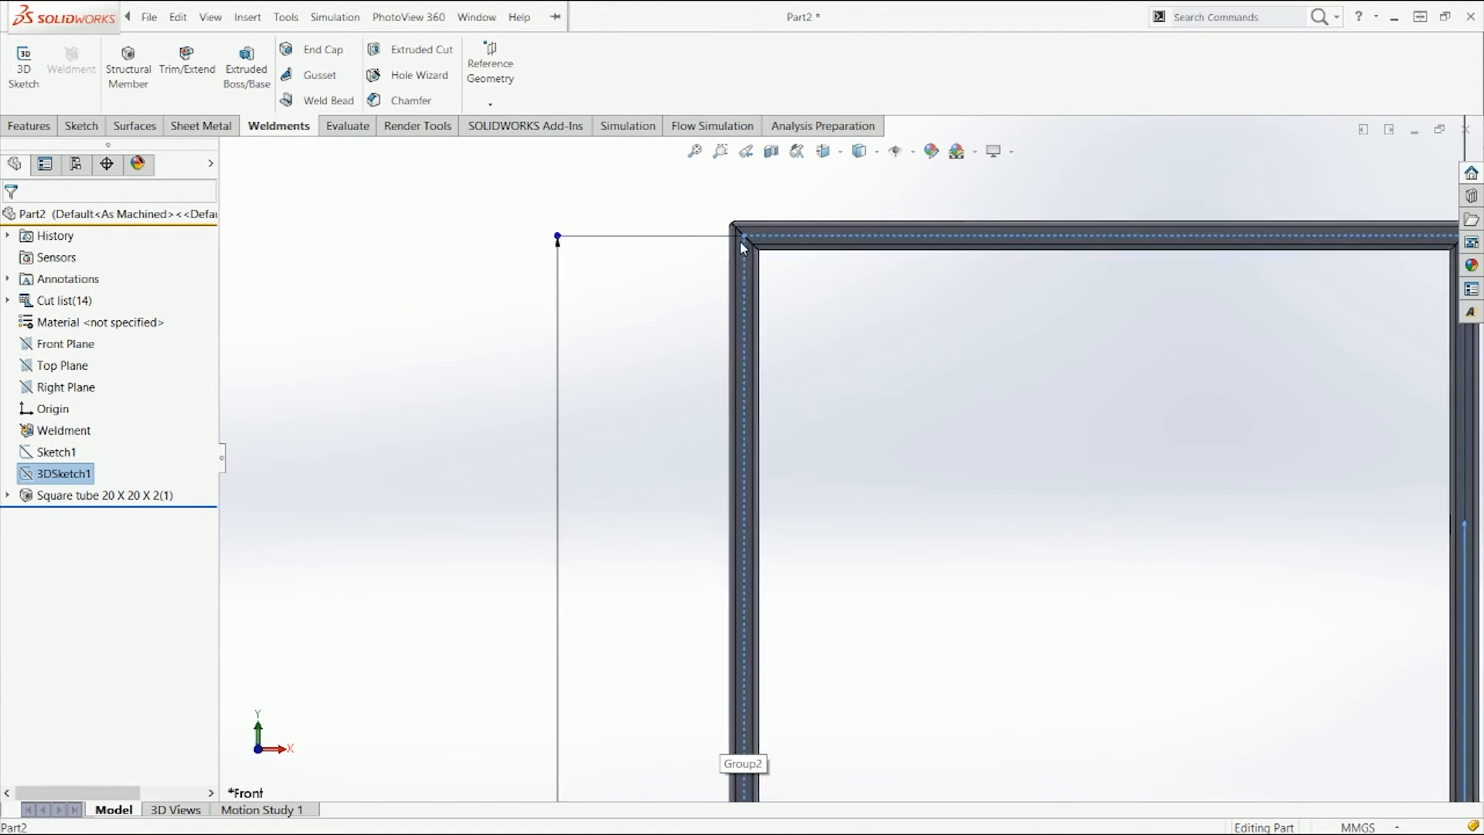
scroll(727, 287, "down", 5)
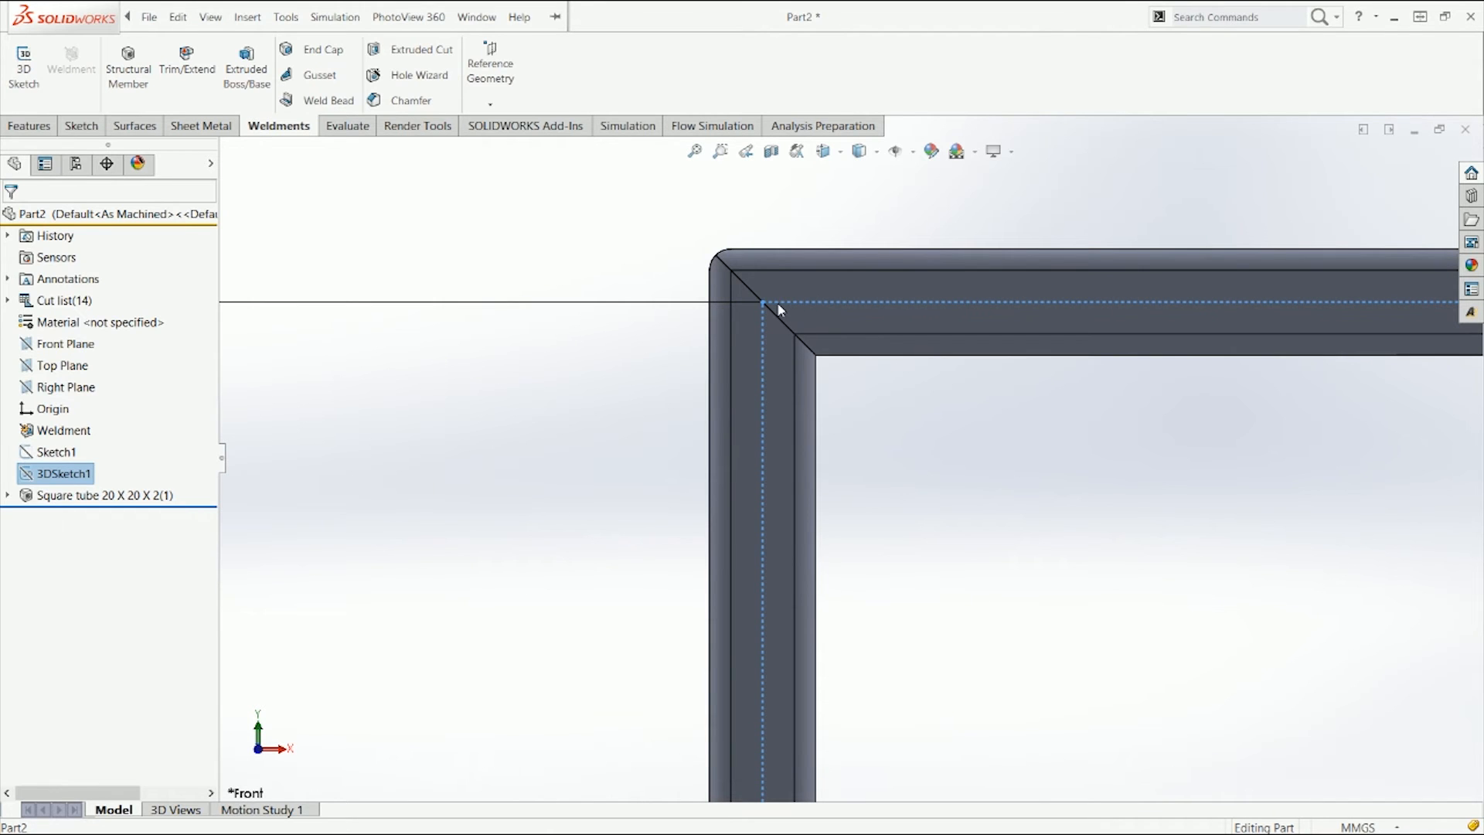
scroll(777, 303, "up", 3)
middle_click_drag(869, 317, 646, 387)
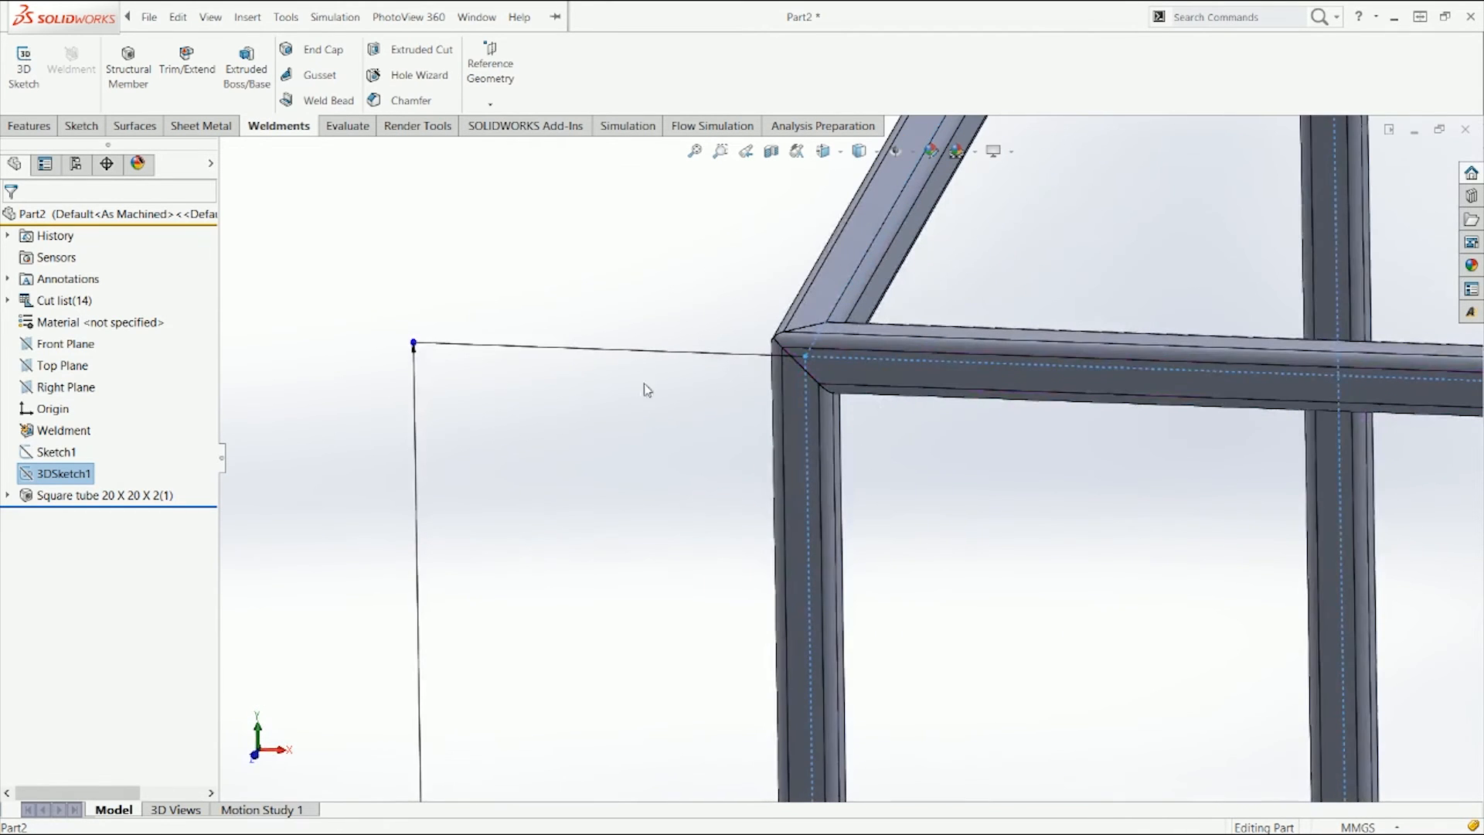
left_click(640, 305)
key("ctrl+7")
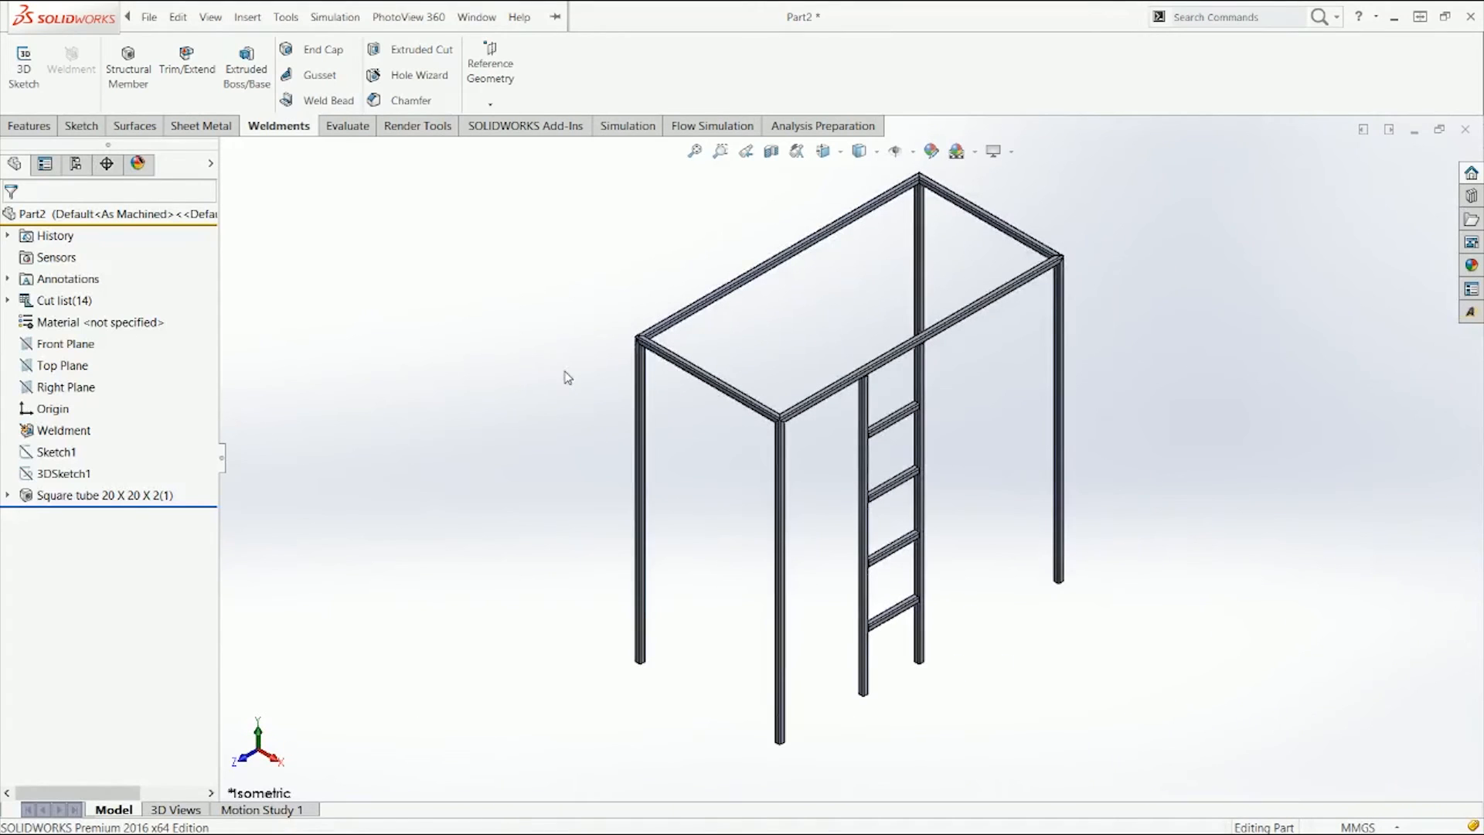
Step: Measure the distance between the top frame member's upper face and the Top Plane
left_click(74, 368)
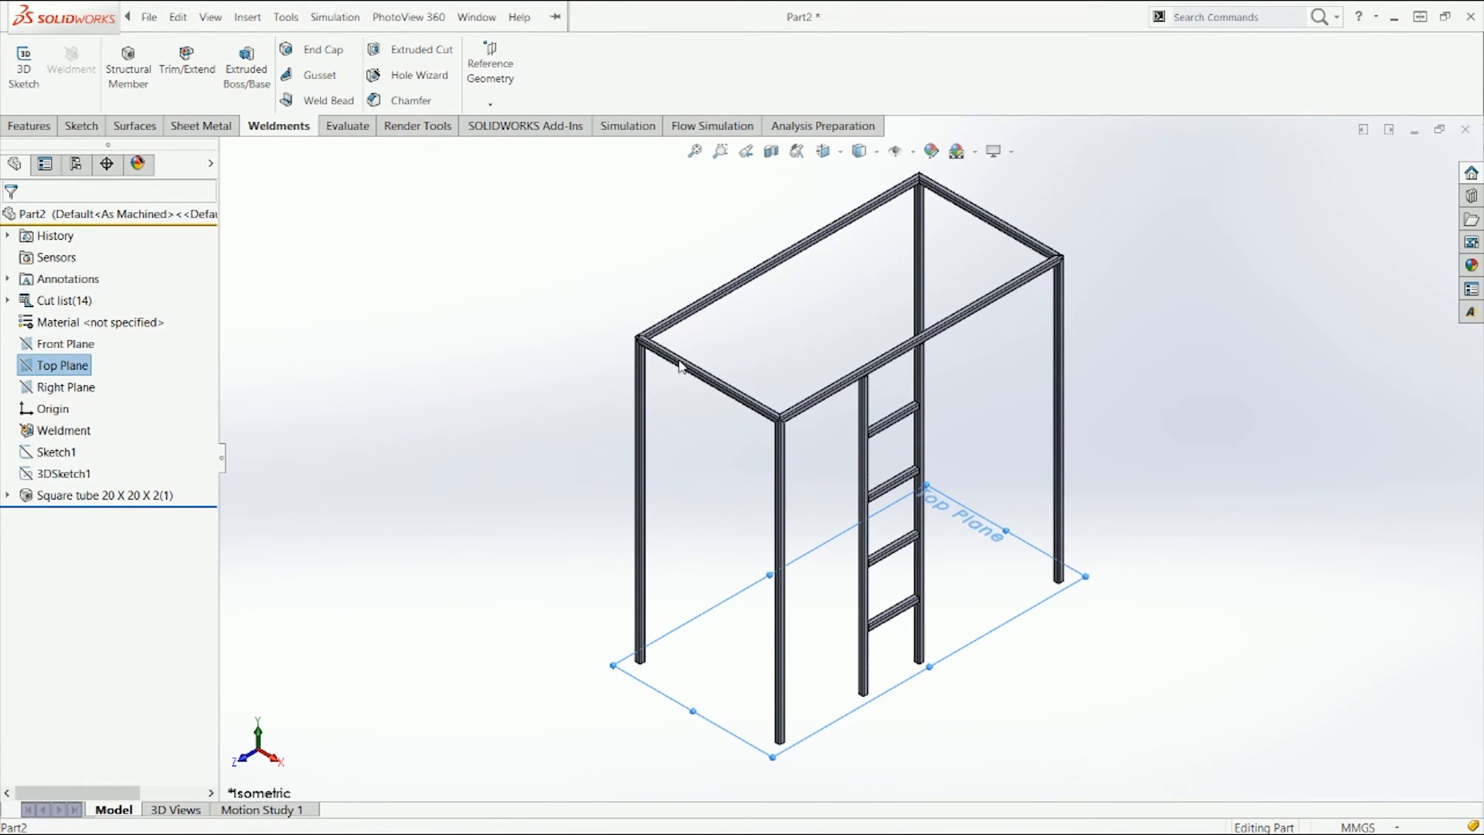
scroll(696, 364, "down", 5)
scroll(715, 378, "down", 3)
left_click(552, 382)
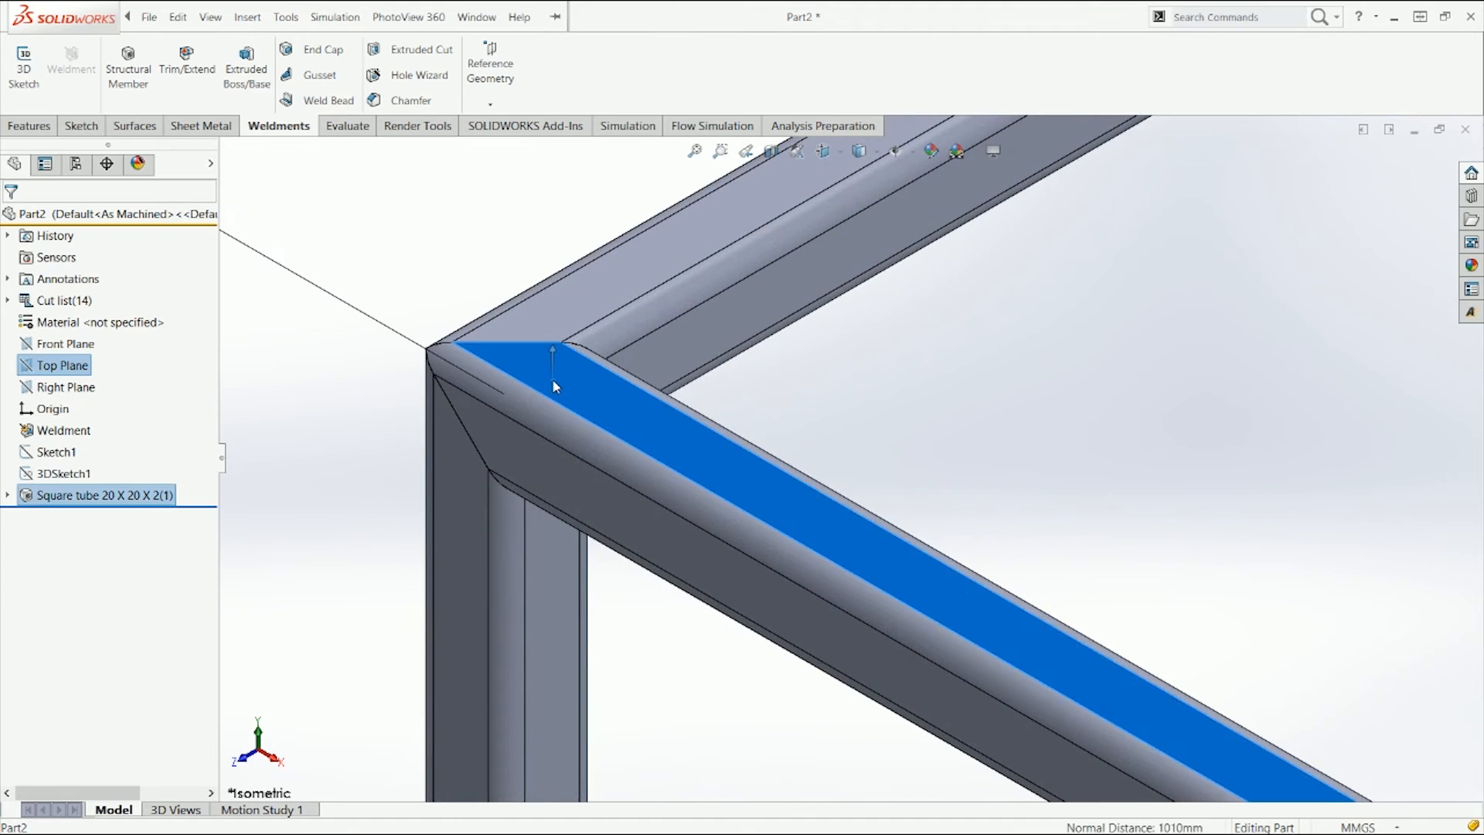
scroll(424, 275, "up", 3)
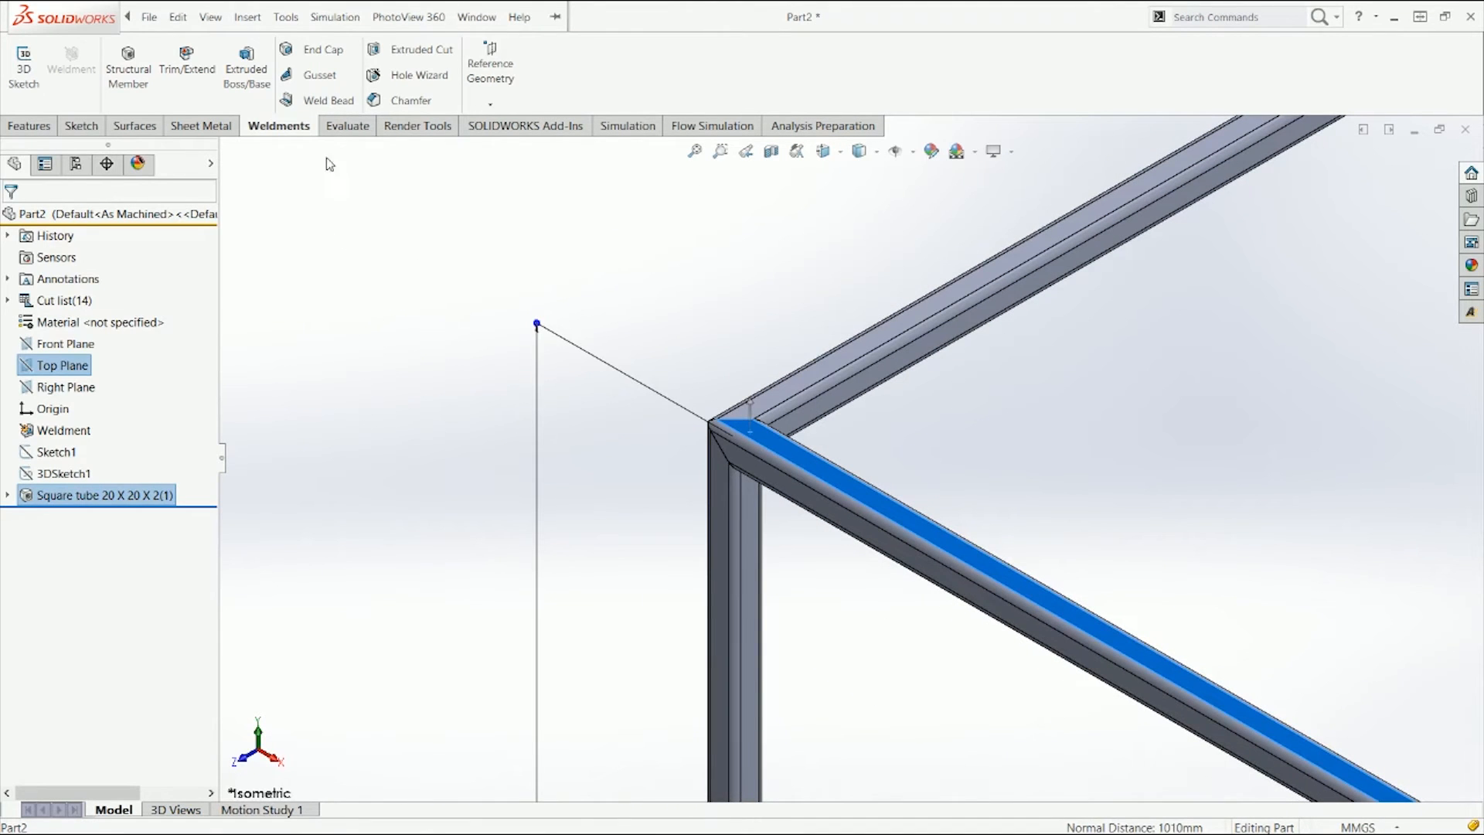
left_click(348, 125)
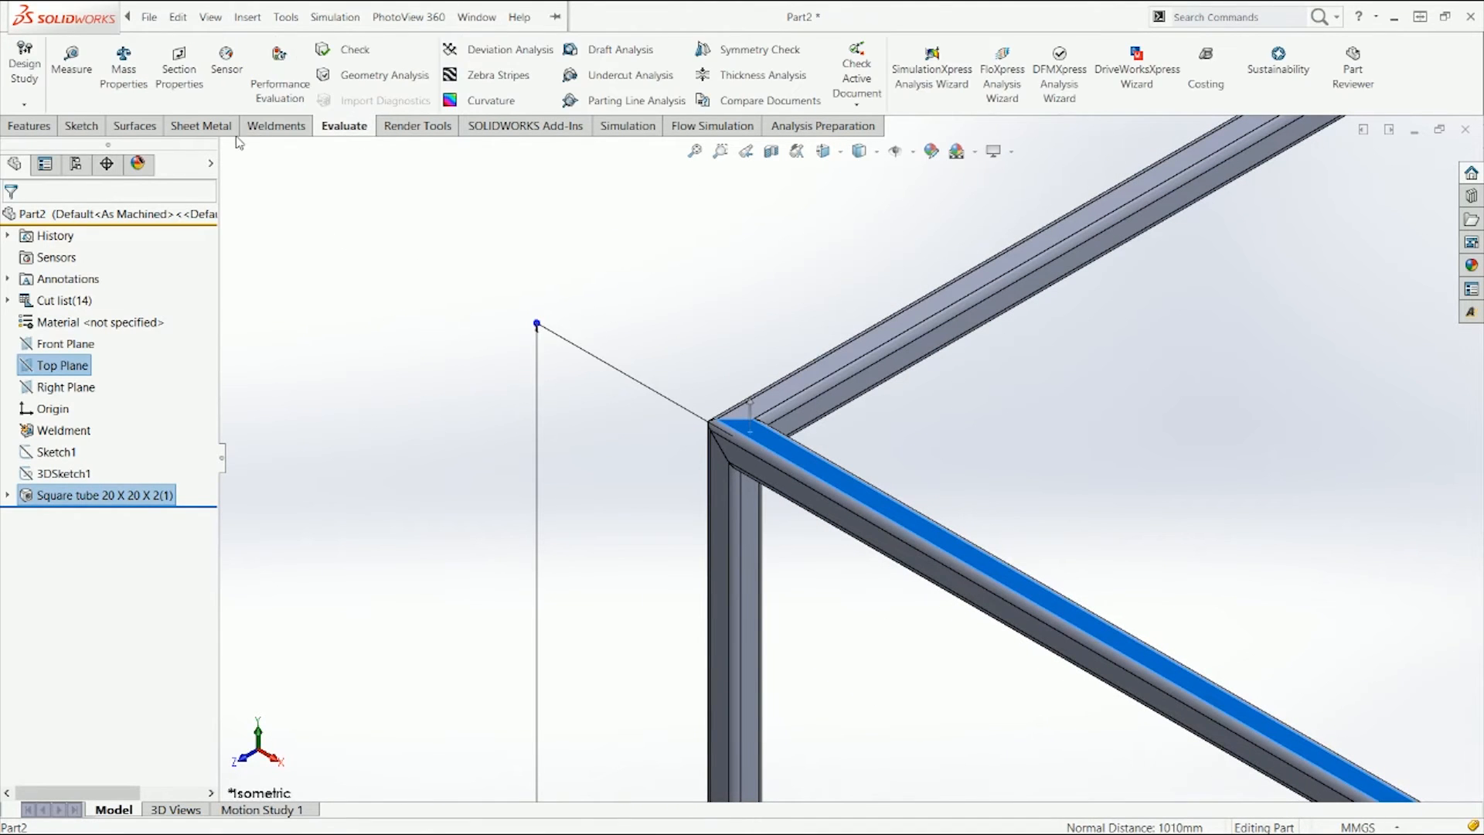
left_click(71, 77)
scroll(850, 649, "up", 2)
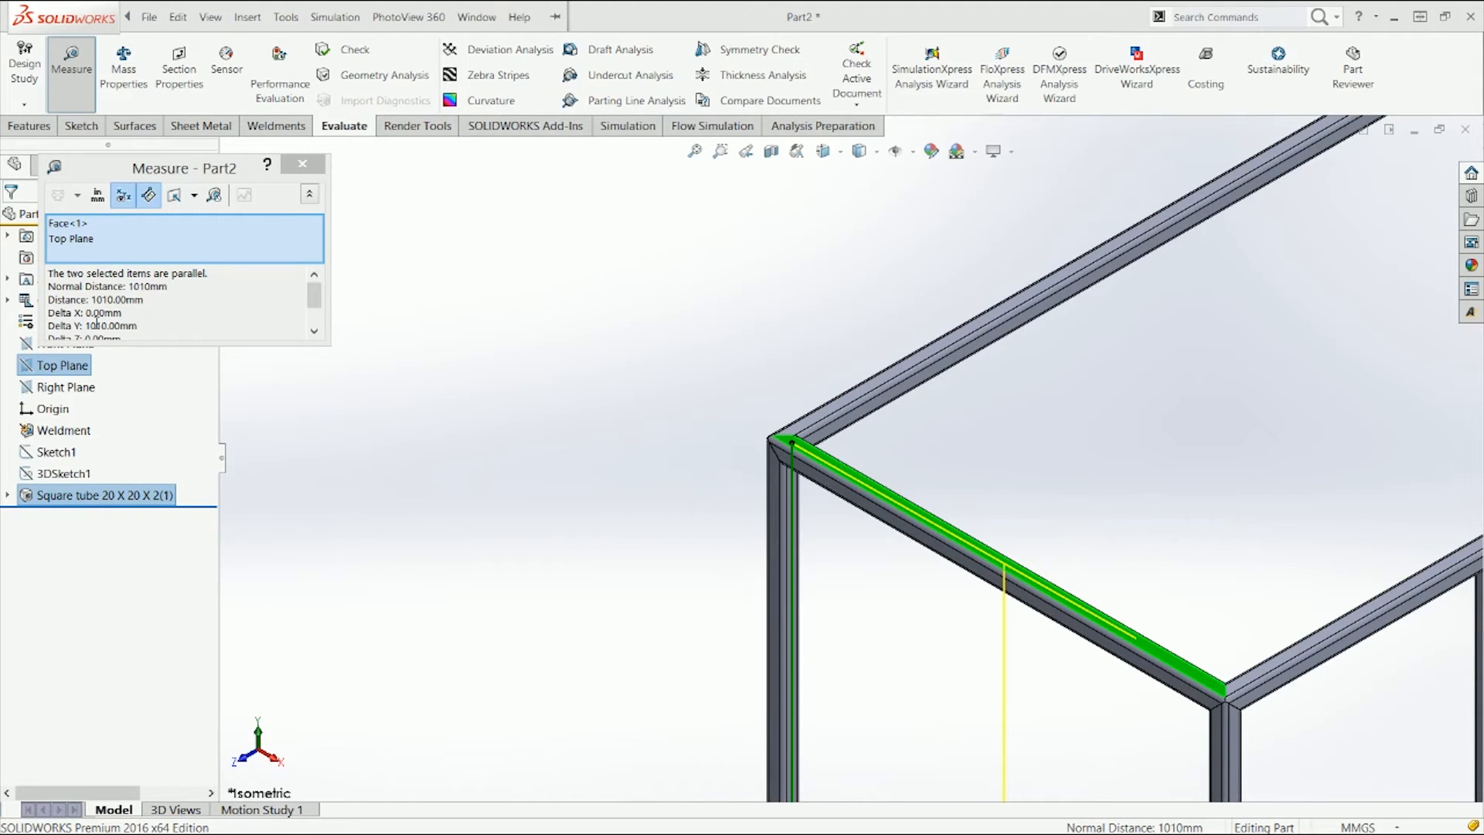
left_click(302, 164)
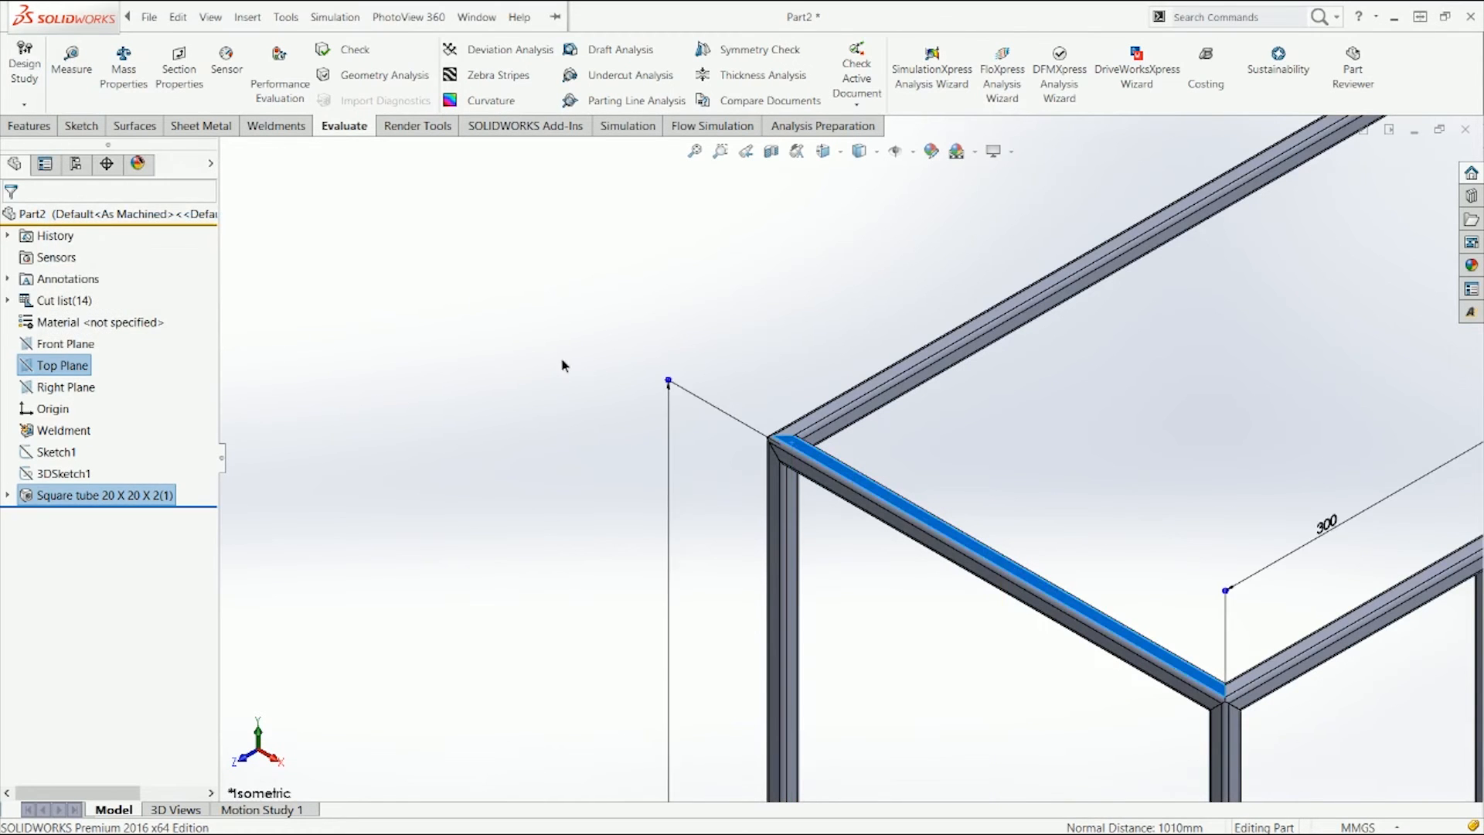
left_click(564, 362)
scroll(574, 363, "up", 2)
middle_click_drag(574, 363, 594, 381)
key("ctrl+1")
middle_click_drag(785, 322, 756, 345)
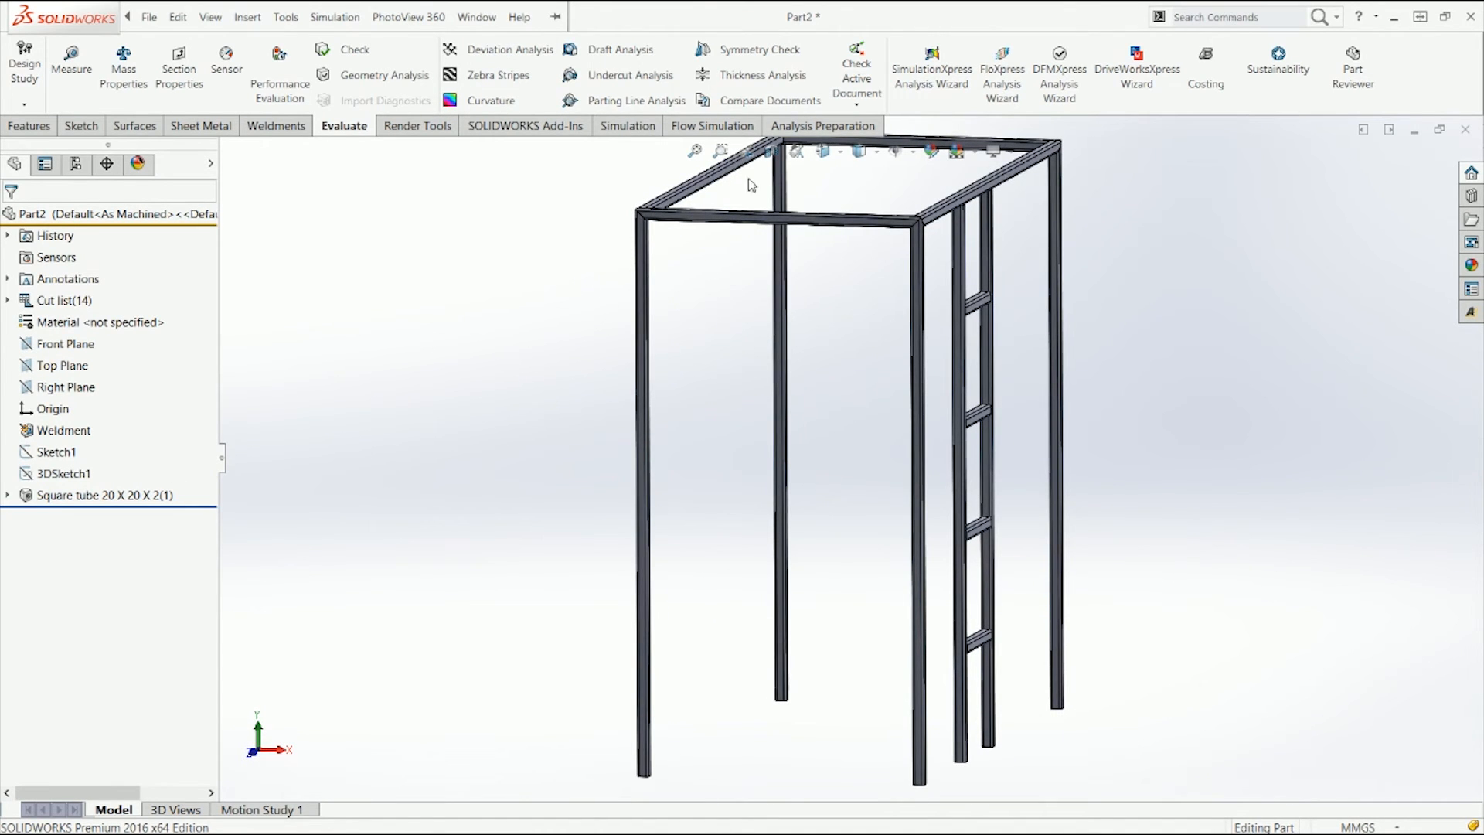
Step: Zoom into the top-left corner joint in front view with 3DSketch1 shown, then return to the isometric view
scroll(804, 178, "down", 3)
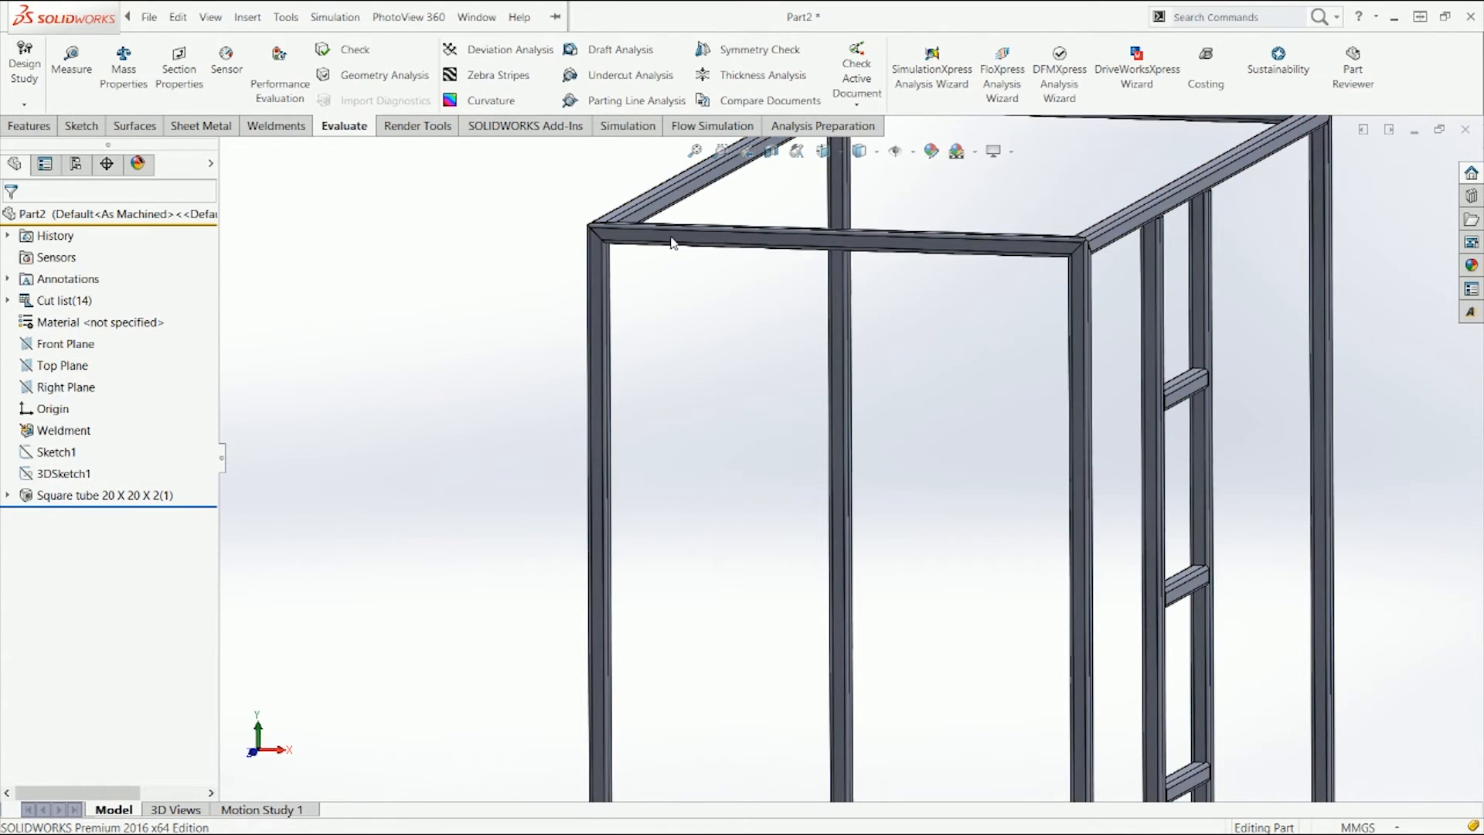
key("ctrl+1")
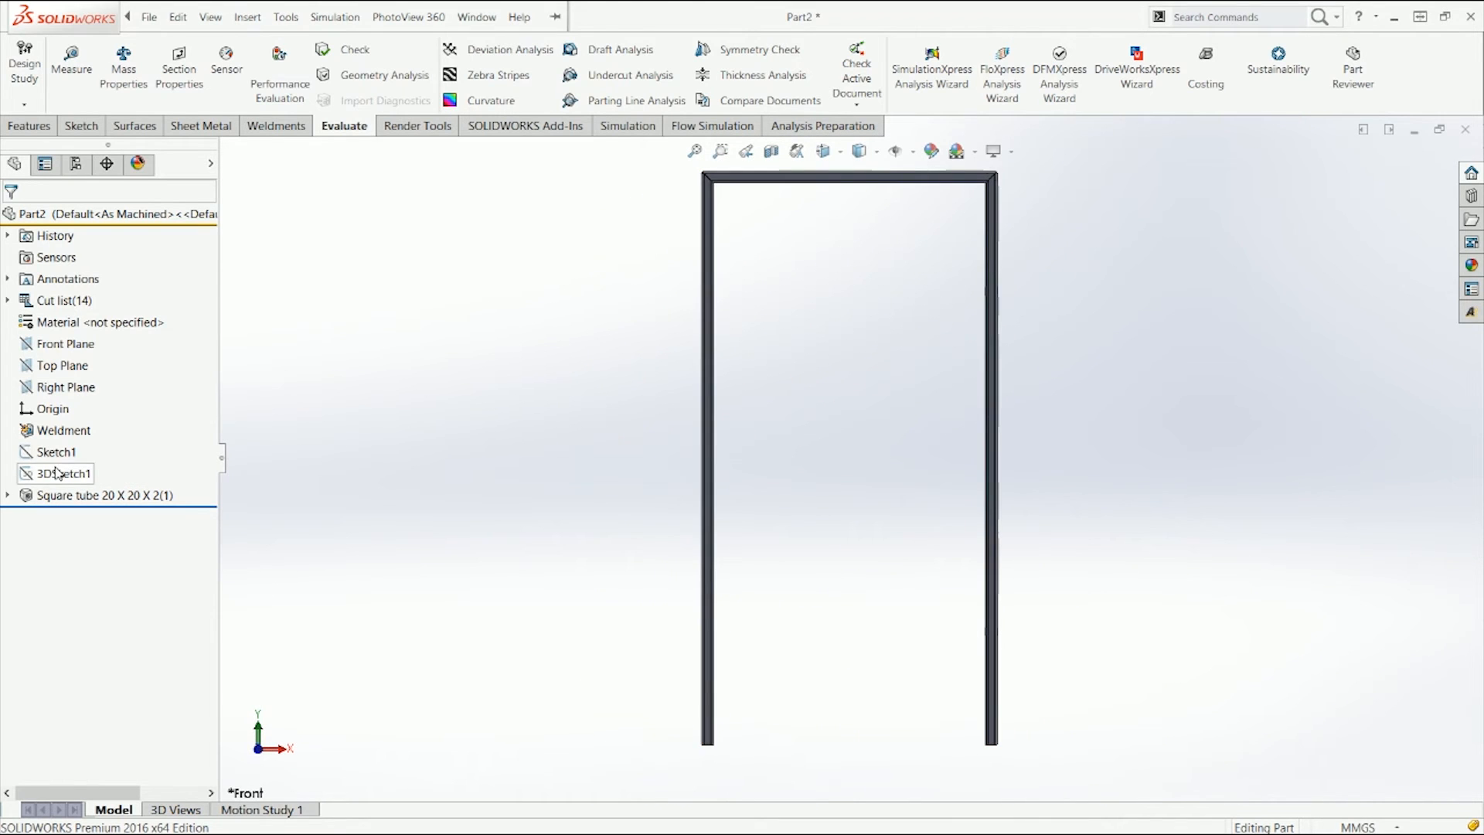
left_click(60, 474)
scroll(752, 232, "down", 5)
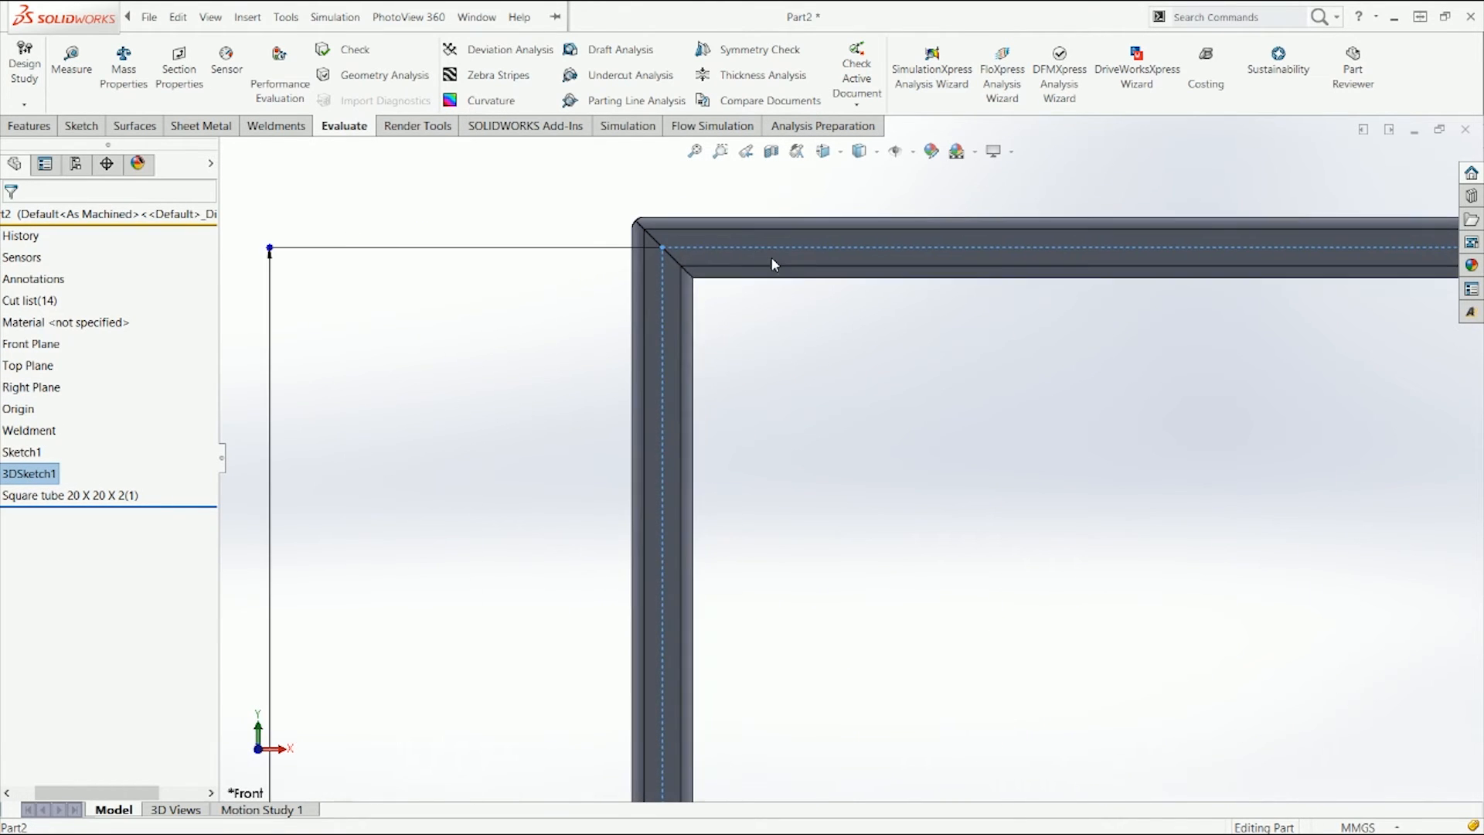
left_click(778, 411)
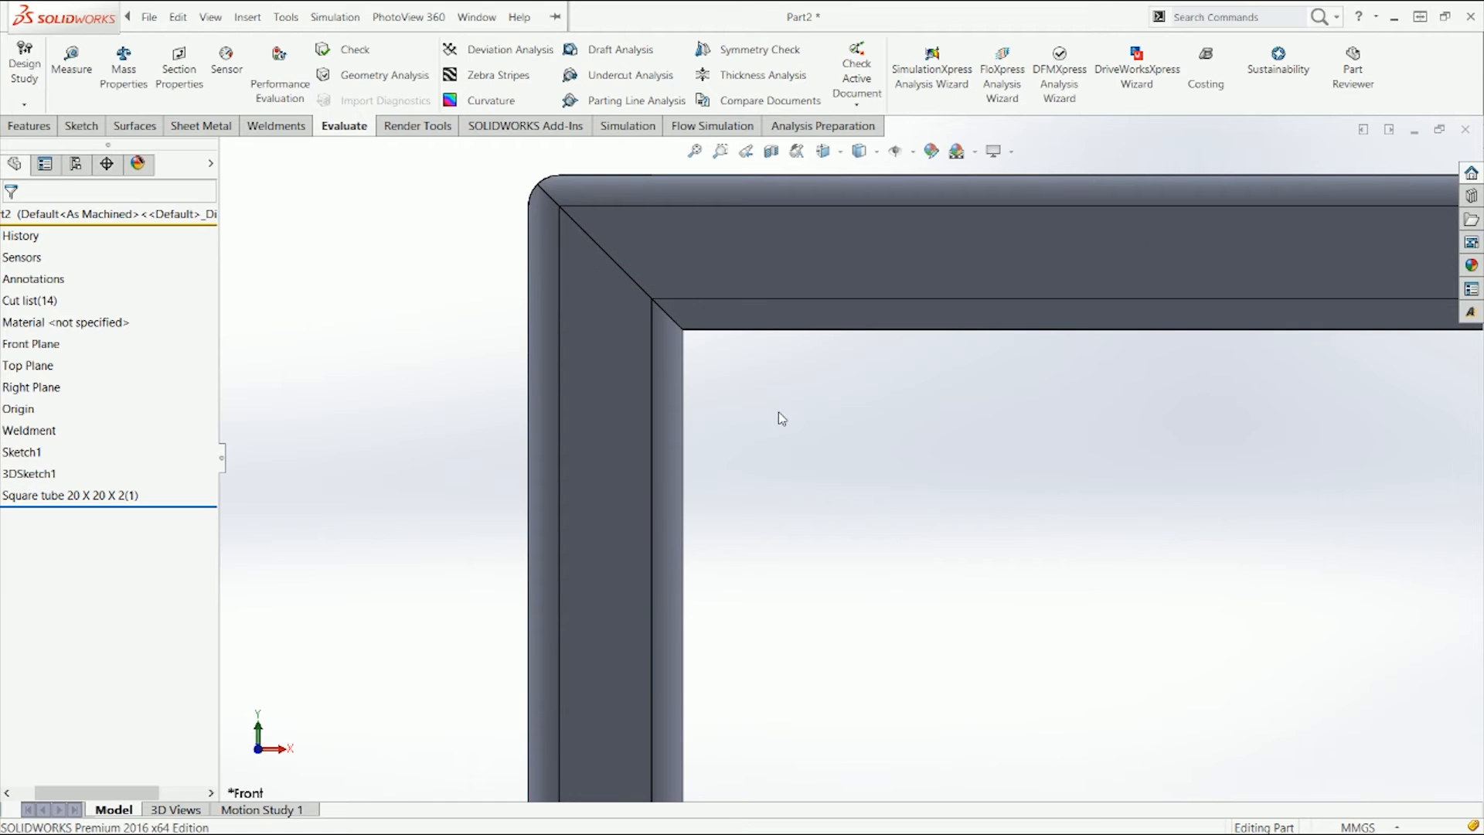
left_click(27, 473)
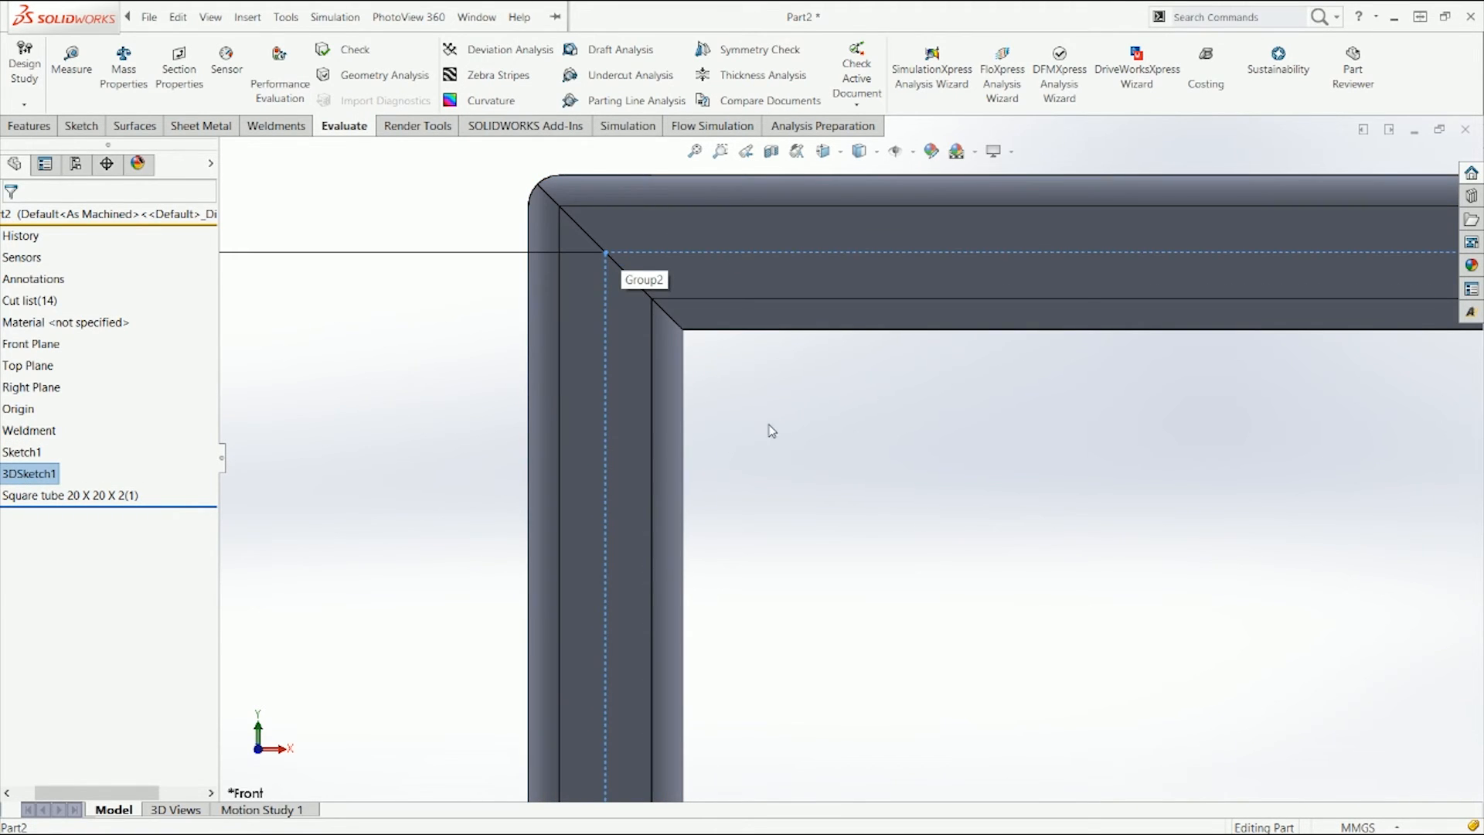
scroll(819, 467, "up", 10)
left_click(937, 551)
key("ctrl+7")
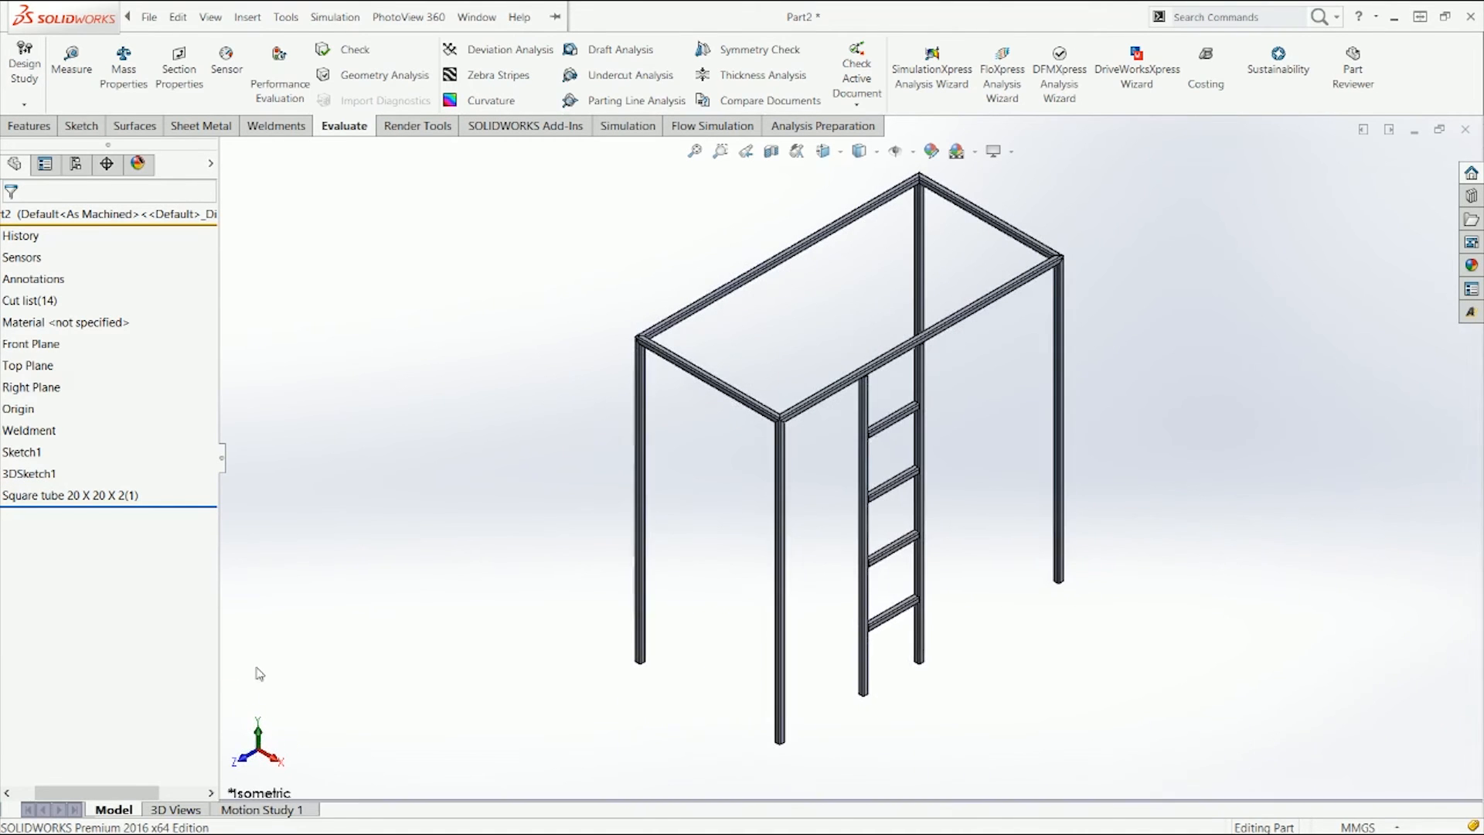
left_click_drag(131, 793, 108, 793)
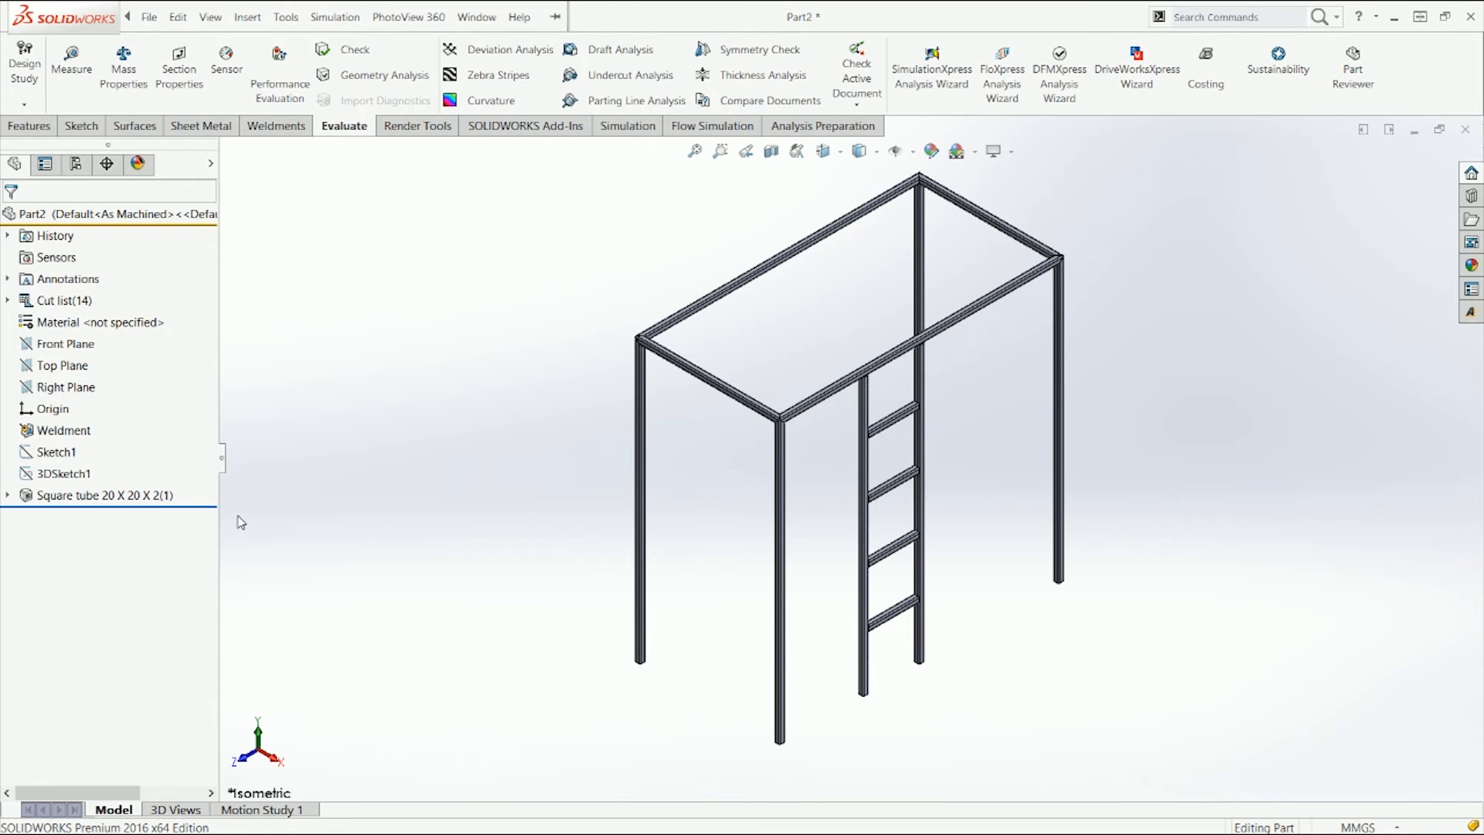
Step: Edit the Square tube 20 X 20 X 2 structural member feature and delete all three of its groups
right_click(153, 497)
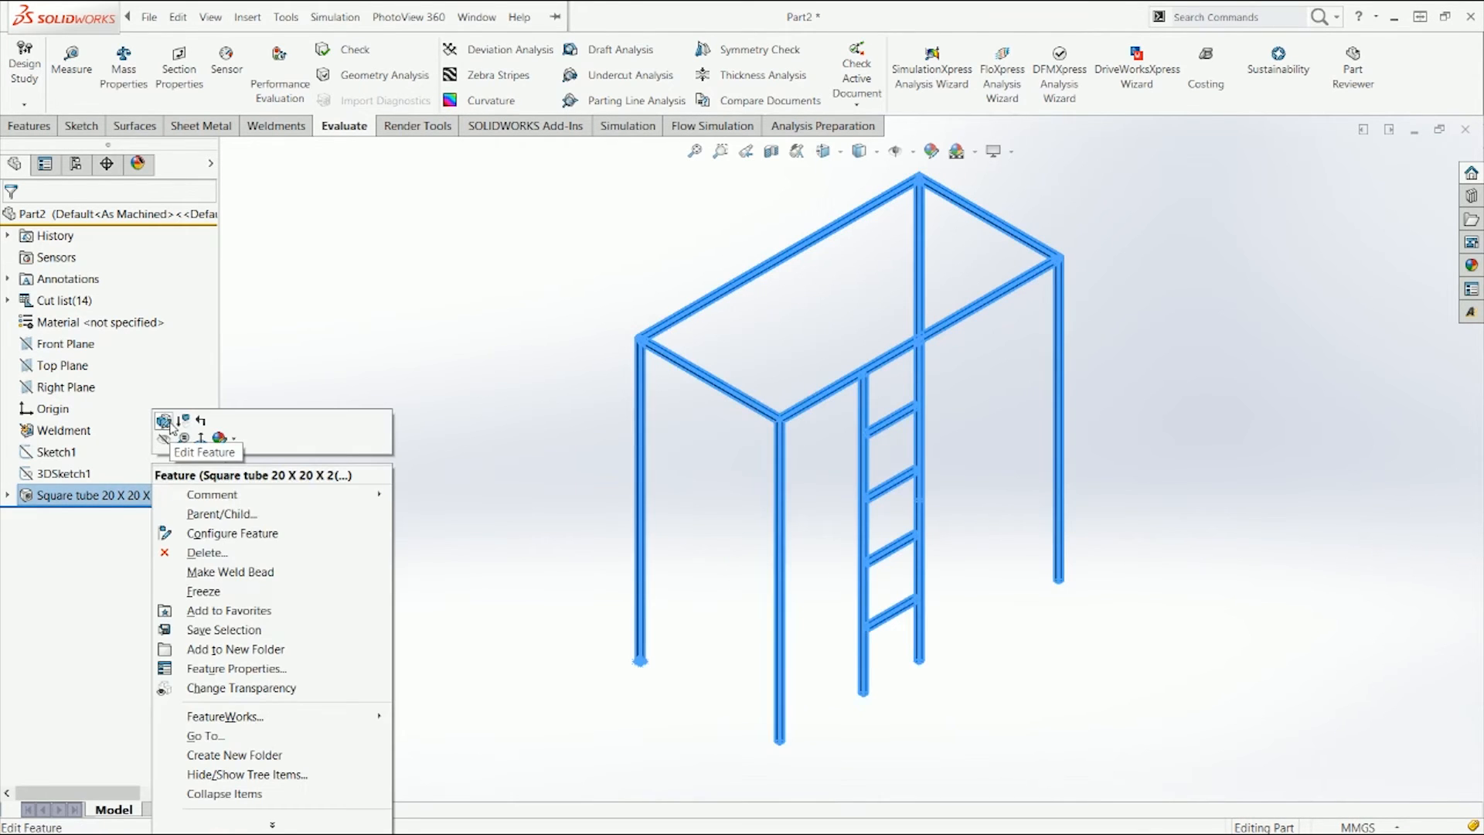
left_click(414, 304)
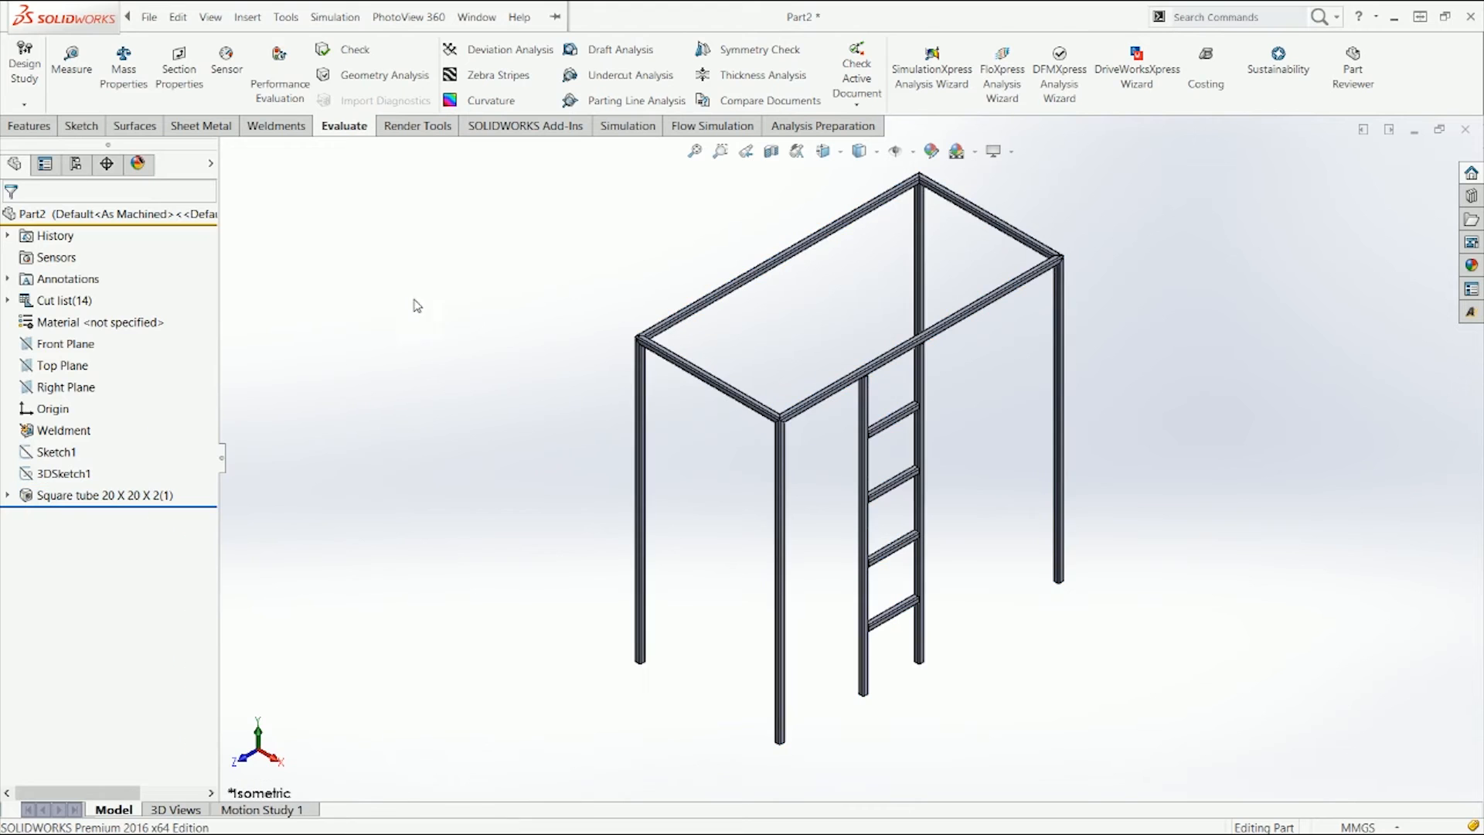
left_click(157, 497)
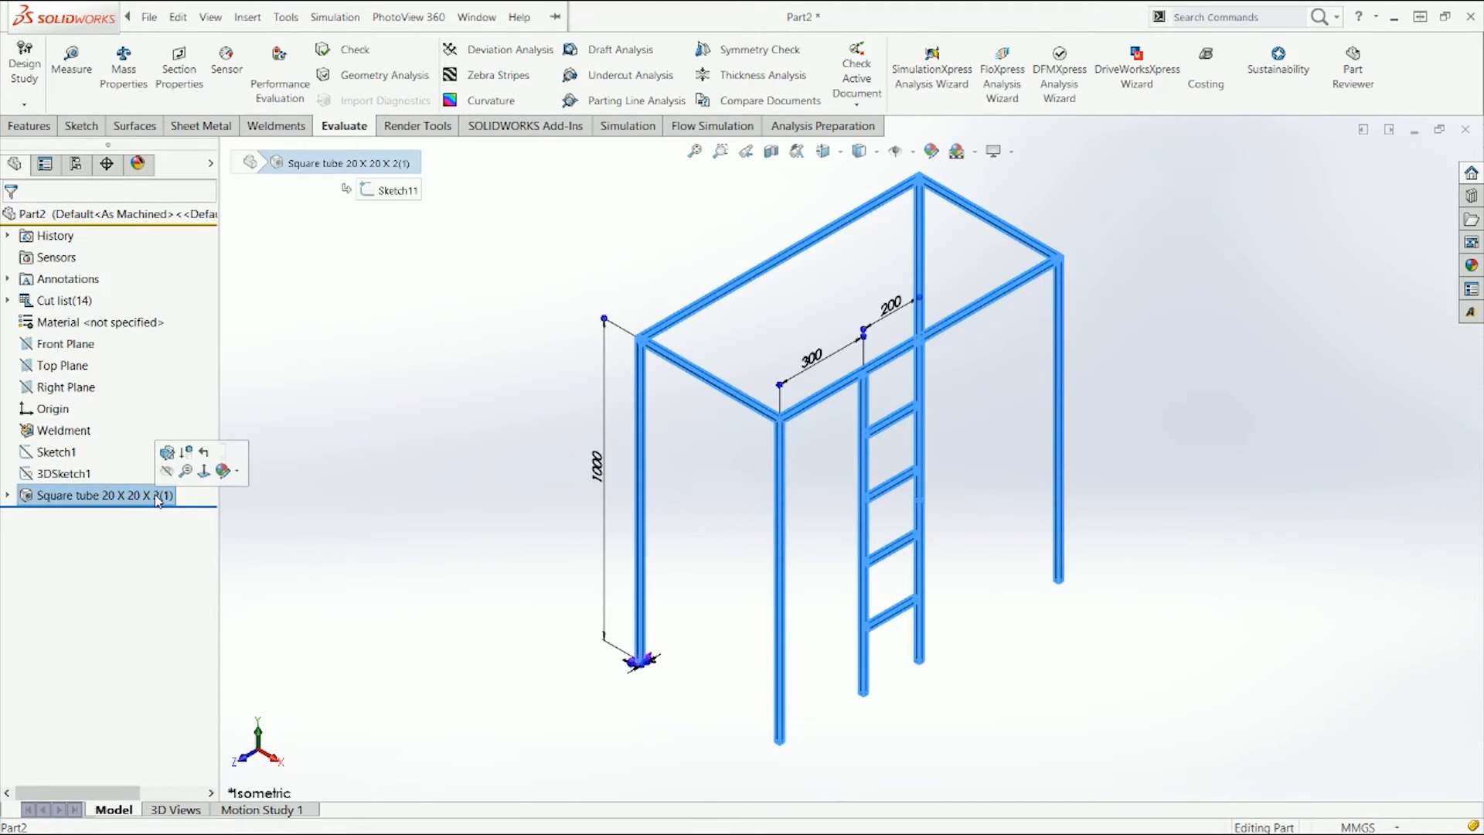
left_click(167, 452)
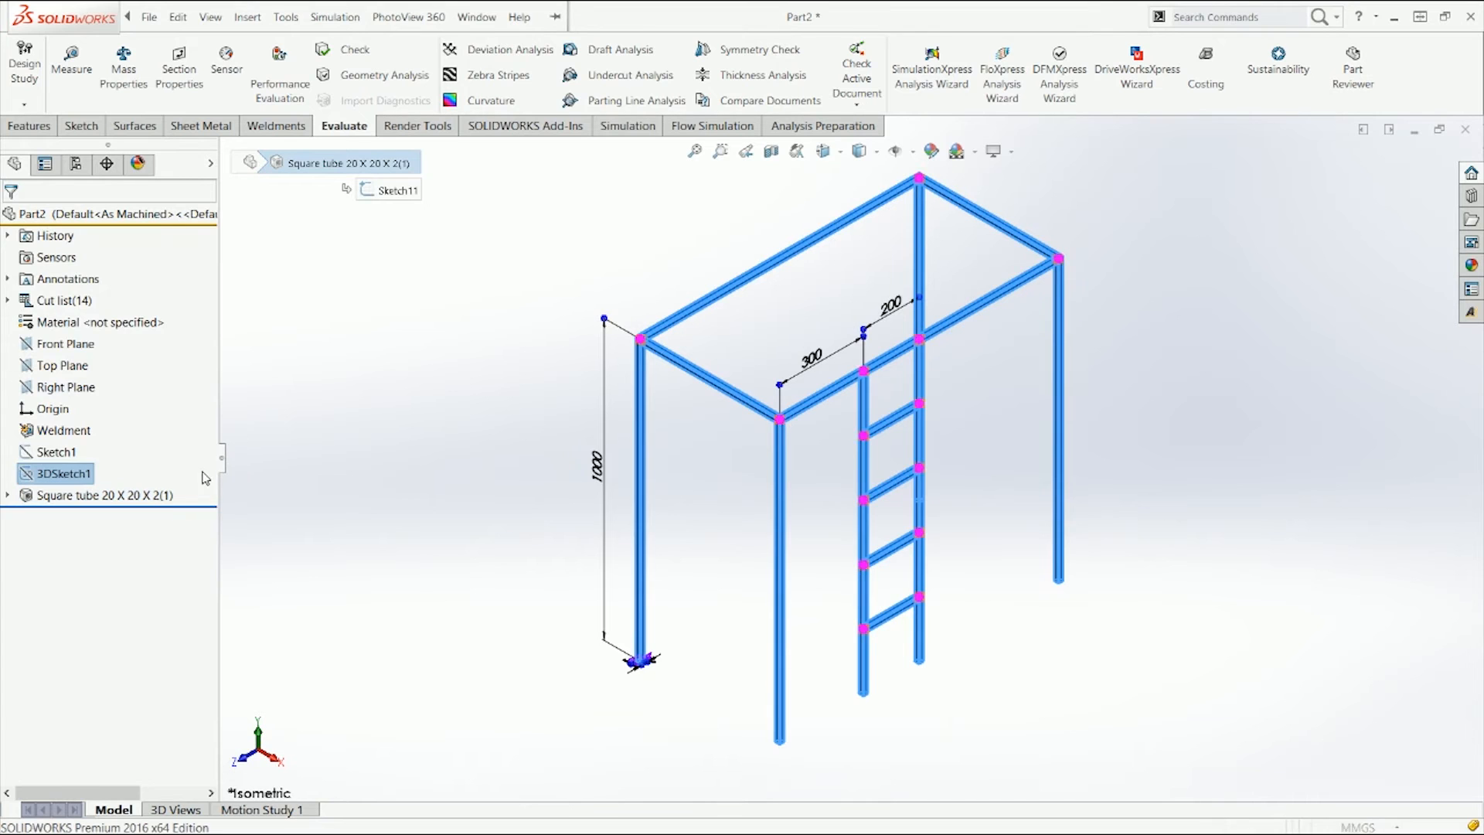
right_click(117, 536)
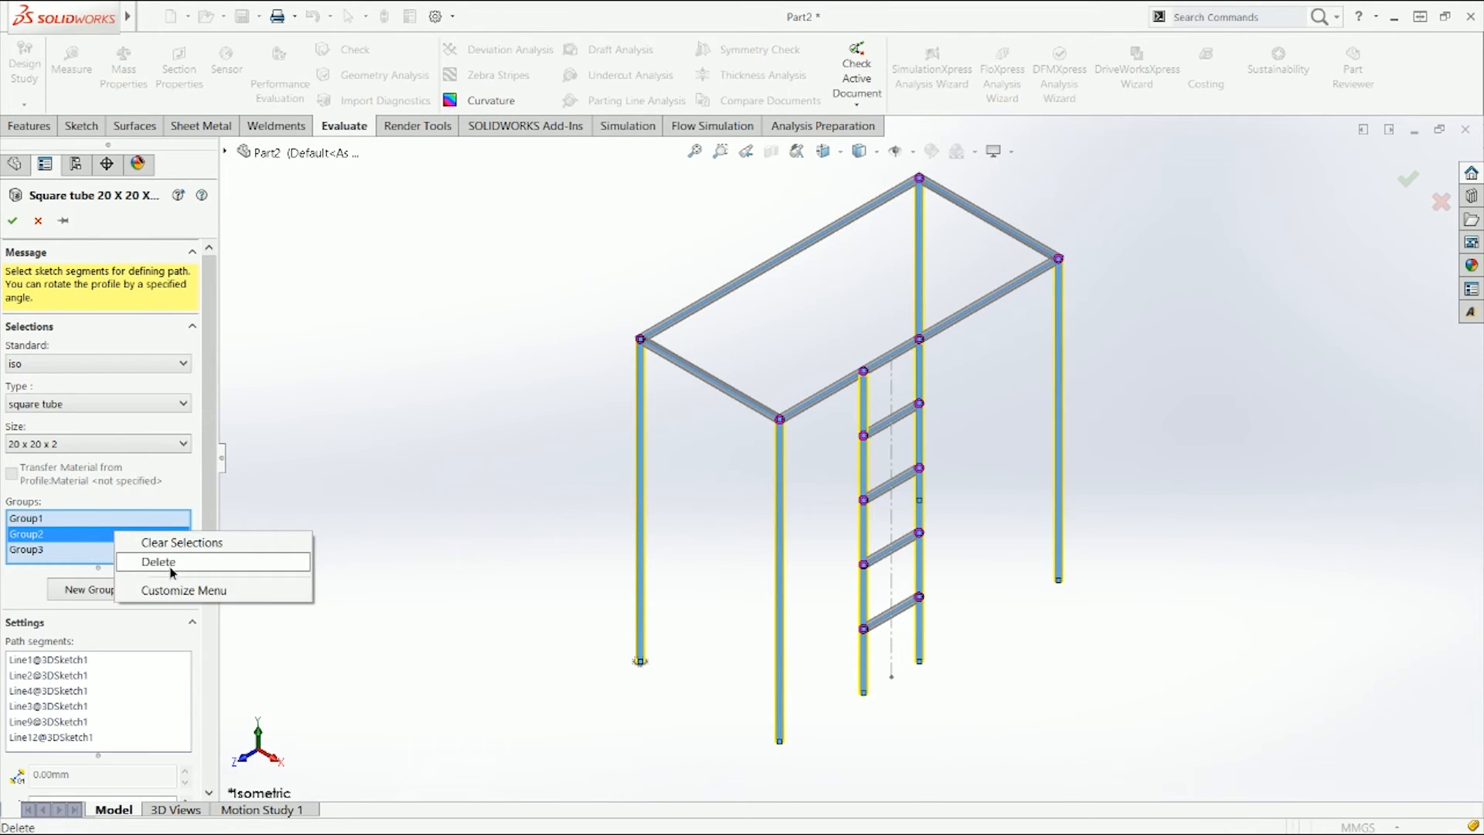
left_click(170, 566)
right_click(90, 540)
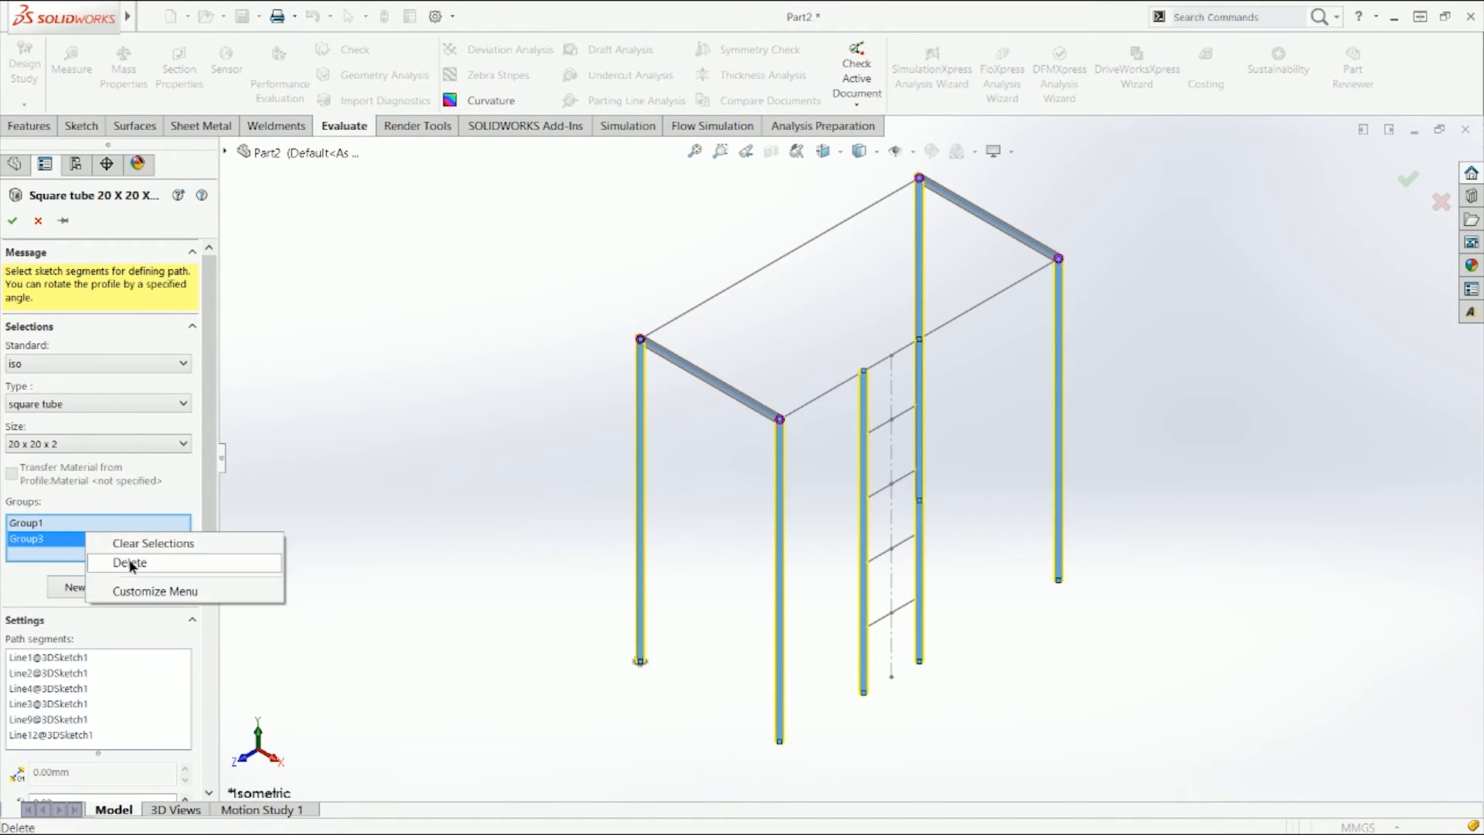
left_click(124, 560)
right_click(95, 526)
left_click(139, 555)
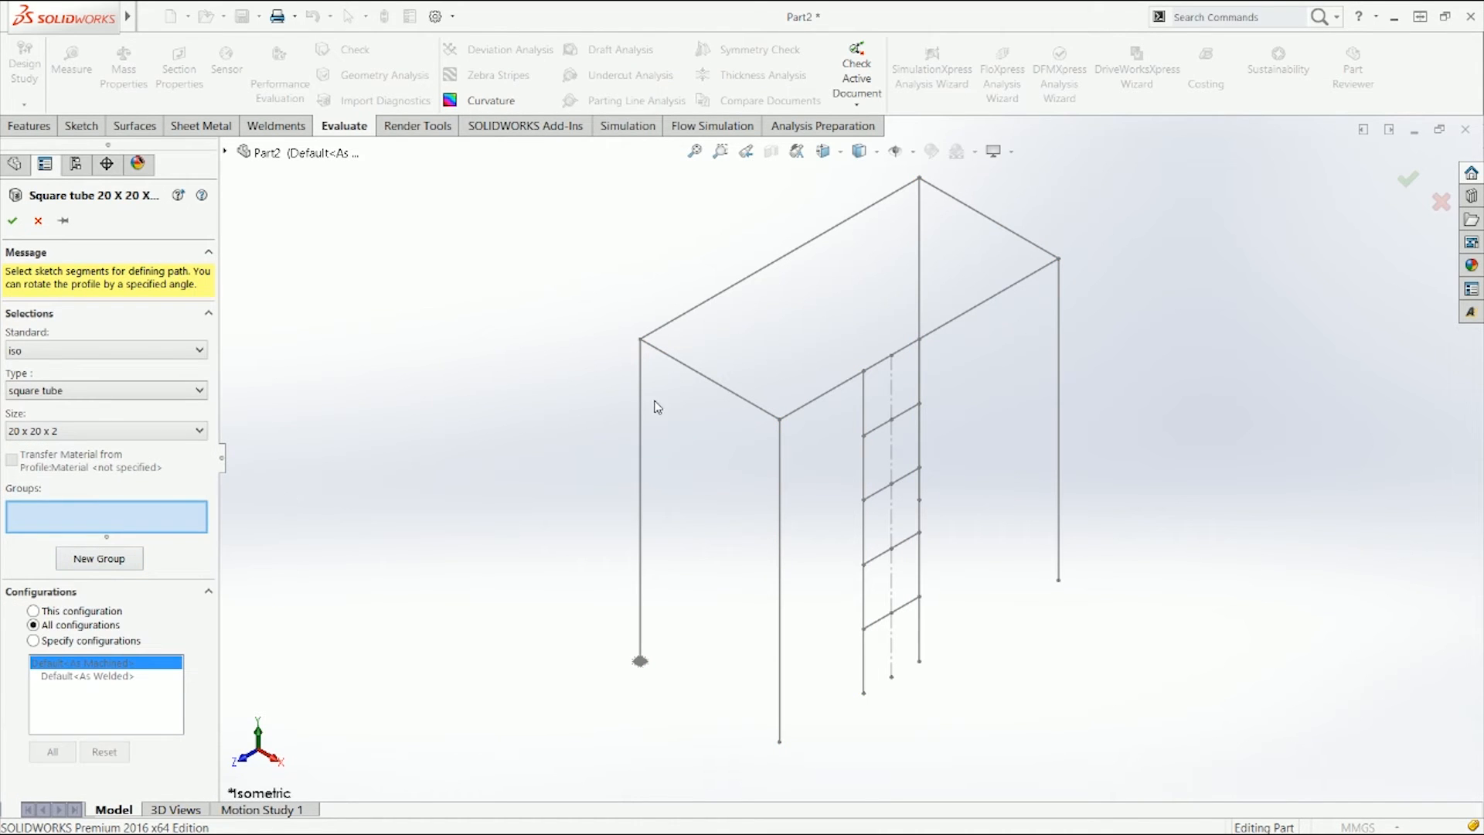
Step: Select the four corner leg lines as a new group and locate their profile at the left edge midpoint
left_click(642, 360)
left_click(780, 456)
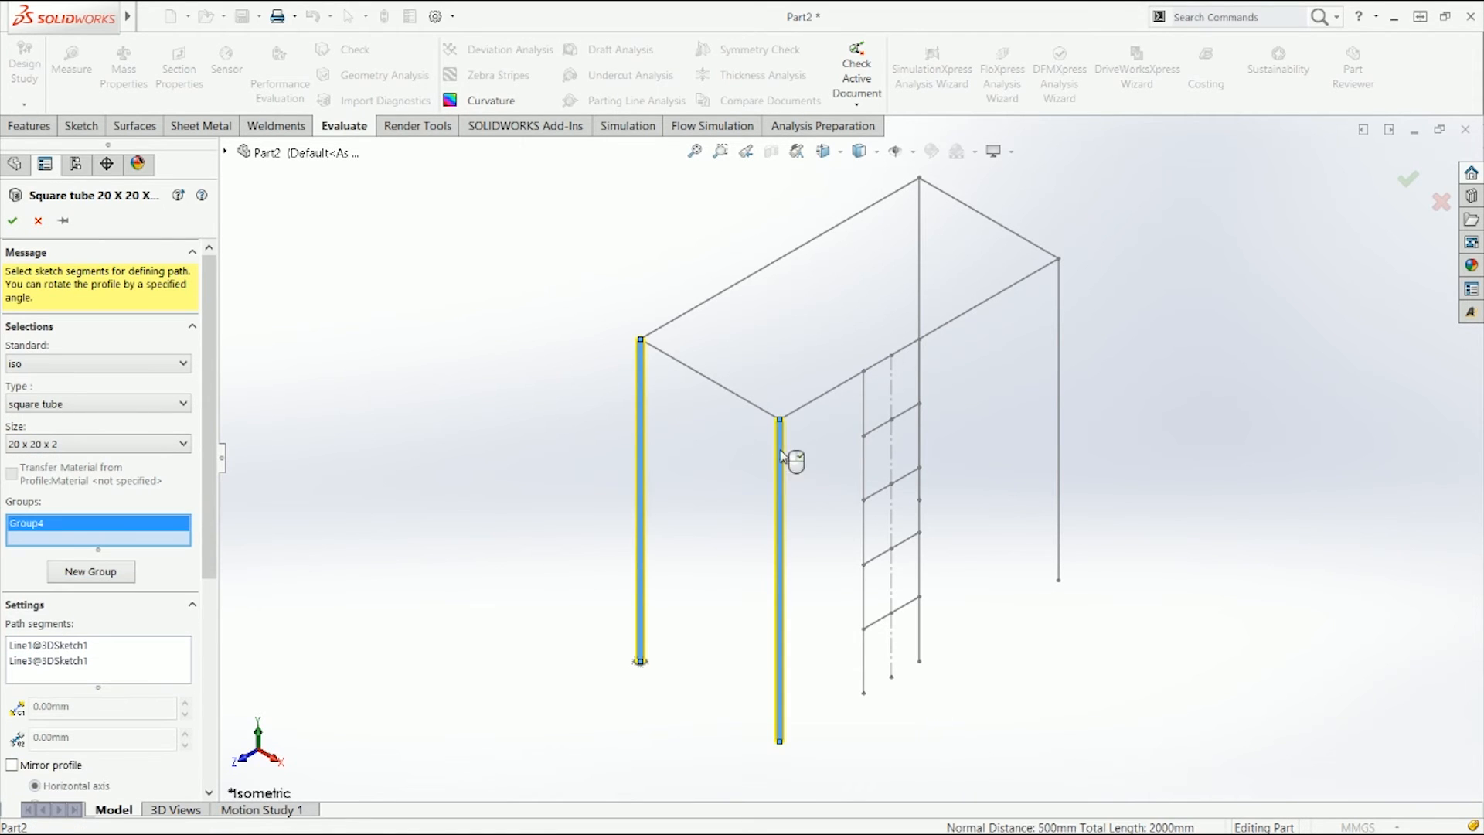
left_click(920, 224)
left_click(1061, 327)
left_click_drag(203, 546, 204, 746)
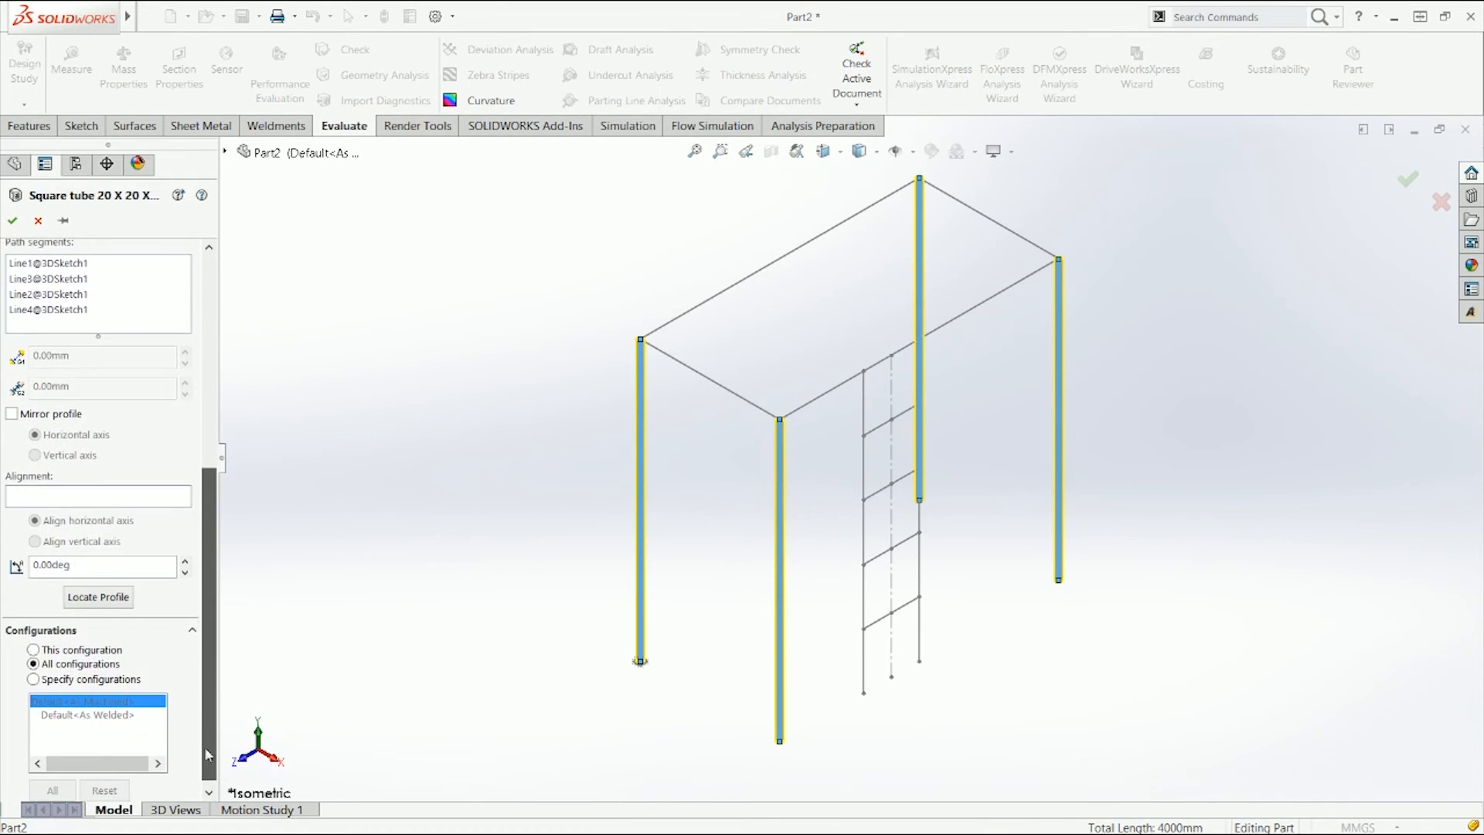
left_click(109, 607)
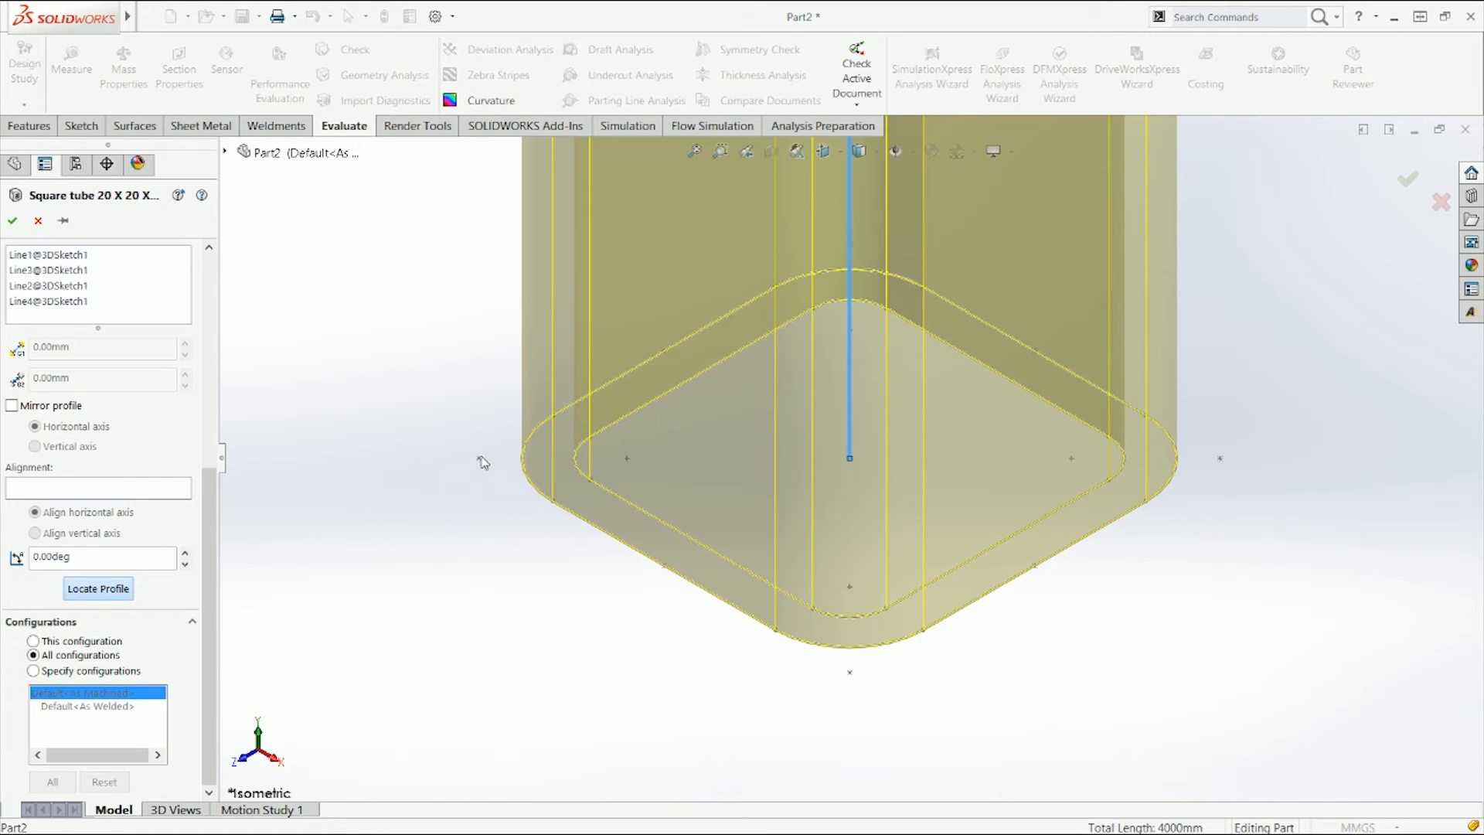
left_click(478, 458)
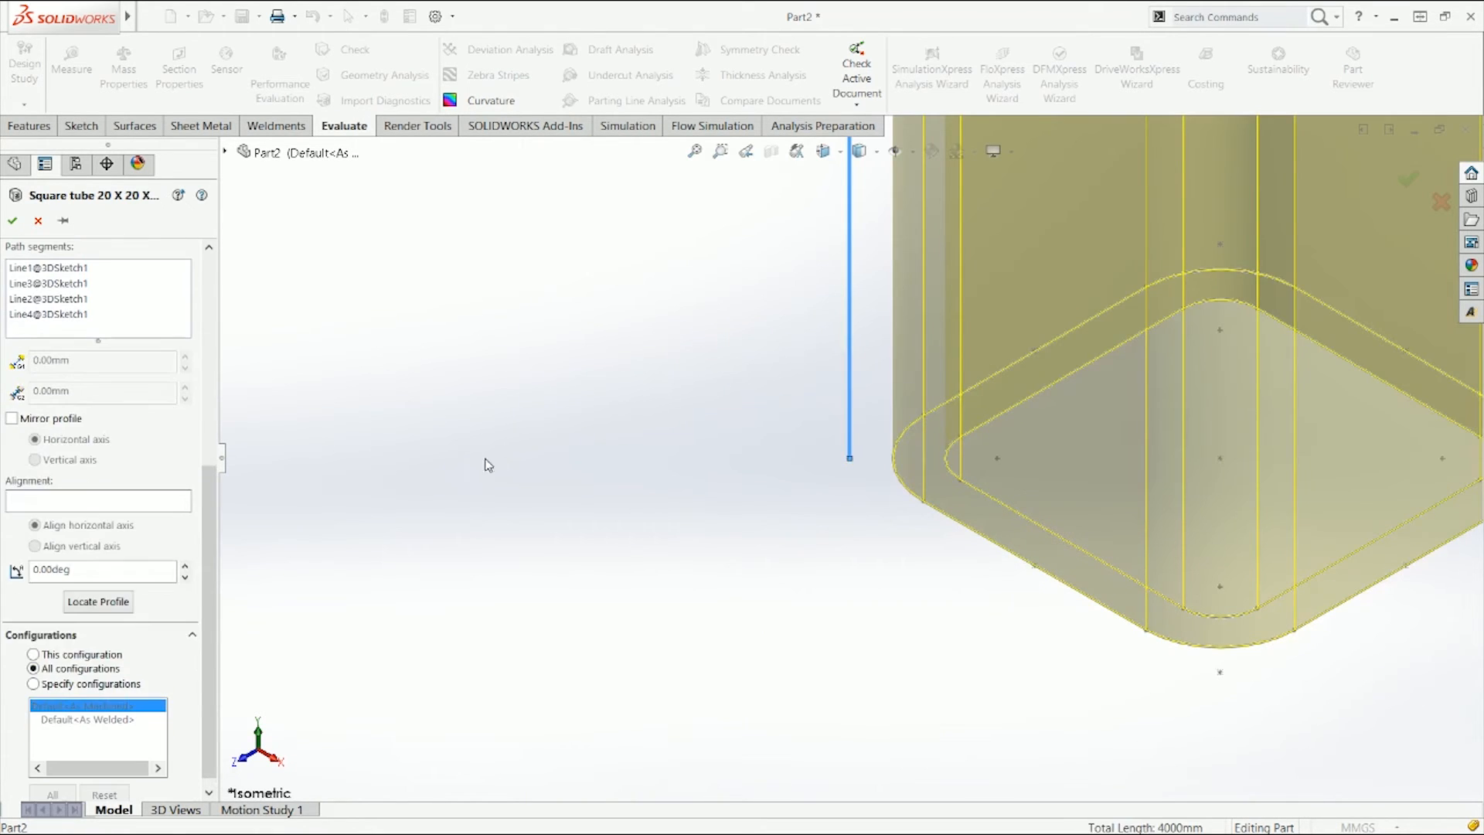
Step: Examine where the relocated profile sits relative to the sketch lines on the corner legs
scroll(855, 475, "up", 3)
mouse_move(816, 508)
middle_mouse_down()
mouse_move(812, 524)
mouse_move(807, 484)
middle_mouse_up()
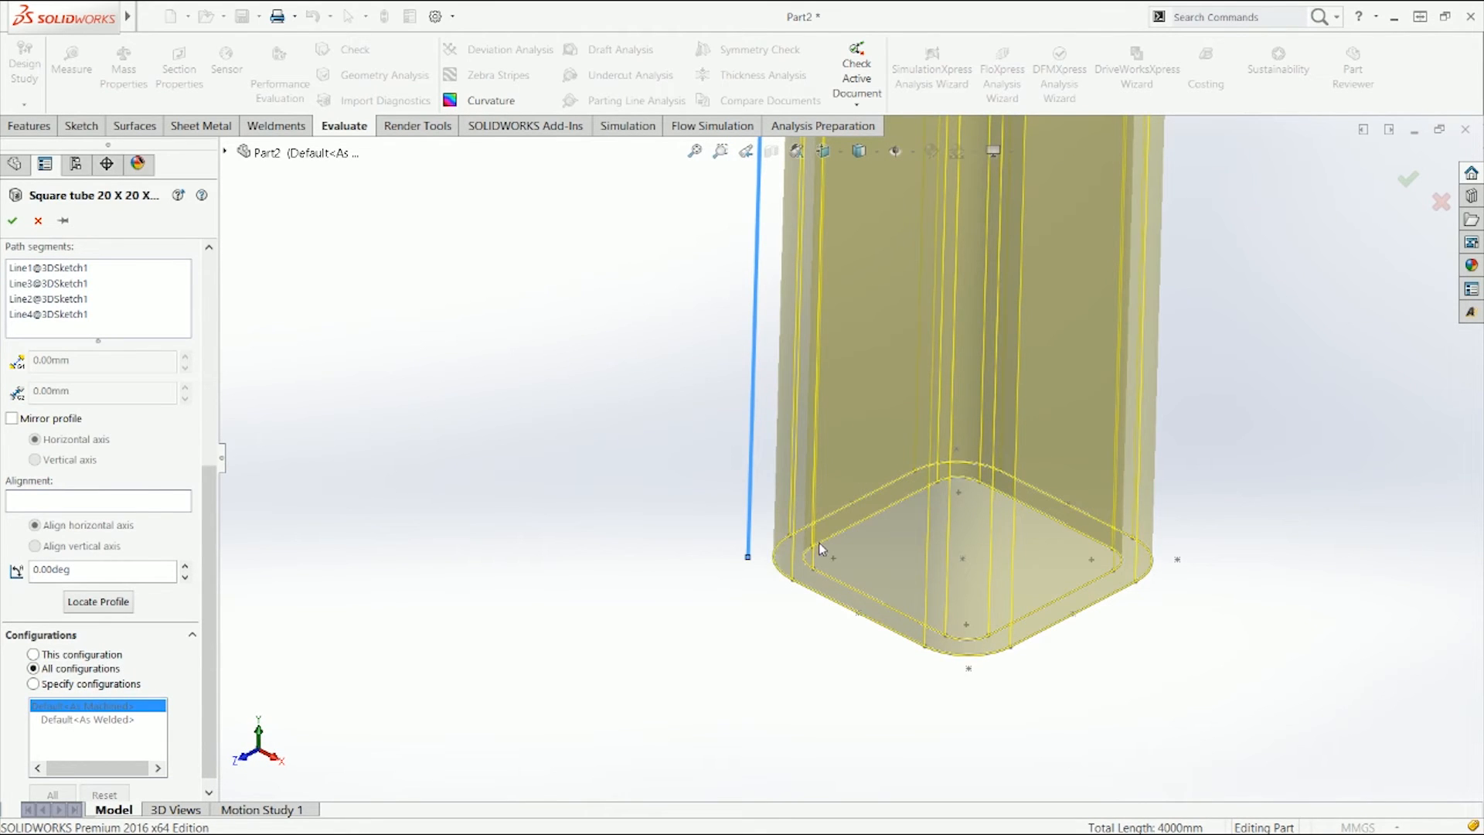
scroll(739, 564, "up", 5)
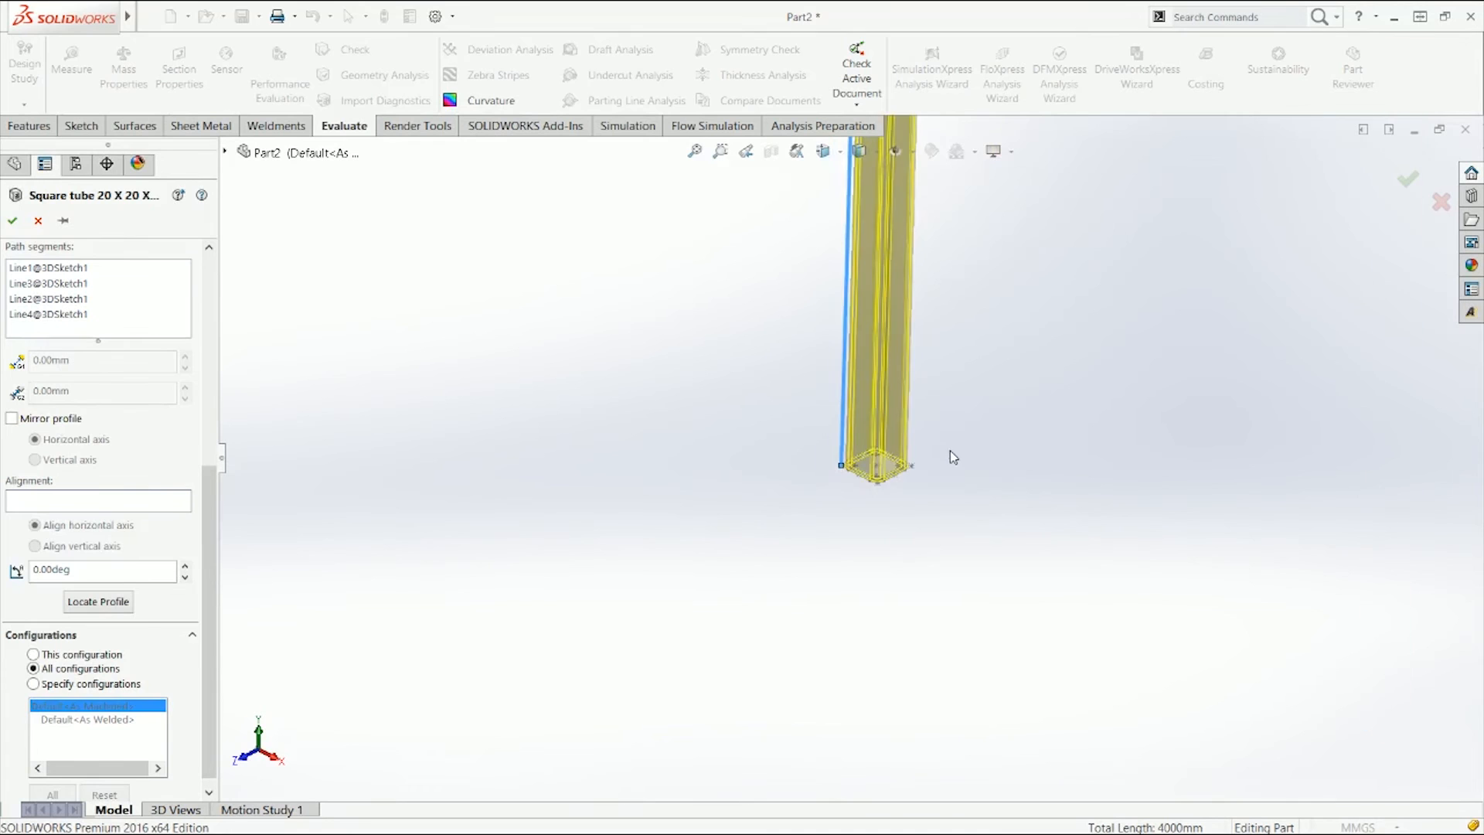
scroll(878, 444, "down", 4)
scroll(824, 522, "up", 7)
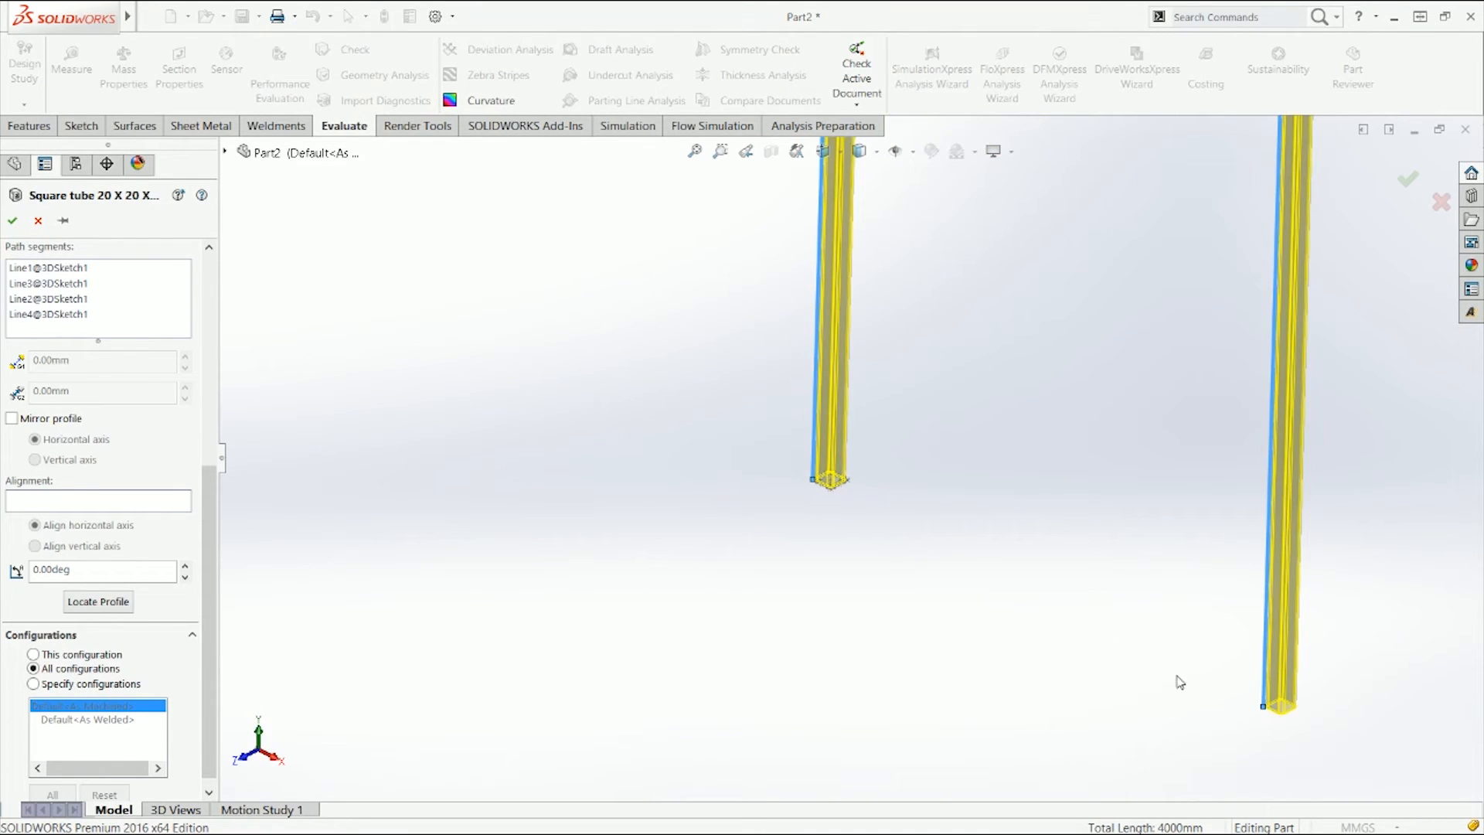
scroll(1250, 666, "down", 3)
scroll(997, 533, "up", 6)
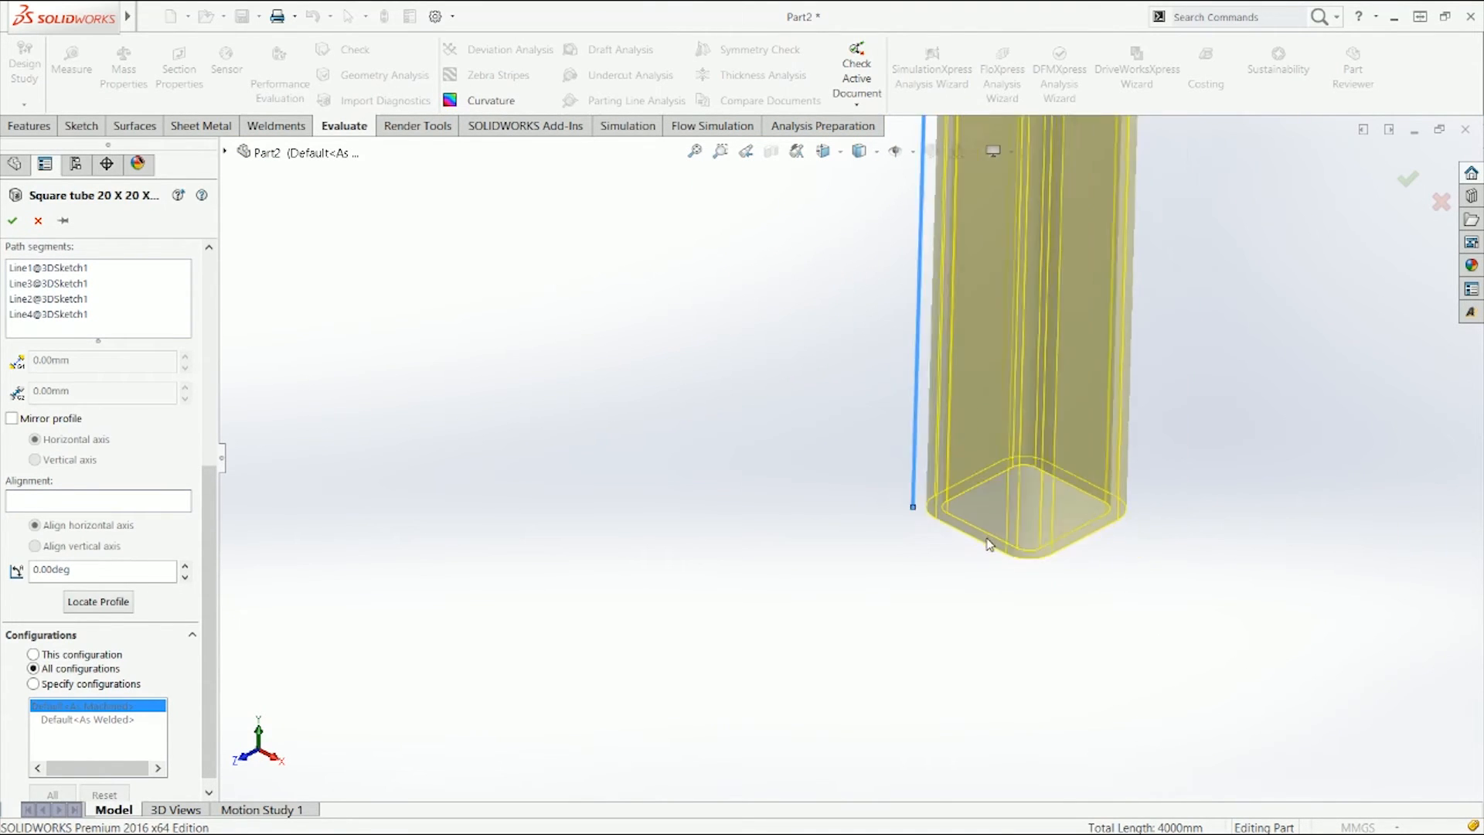
scroll(1049, 326, "down", 5)
scroll(864, 387, "up", 5)
scroll(734, 379, "down", 4)
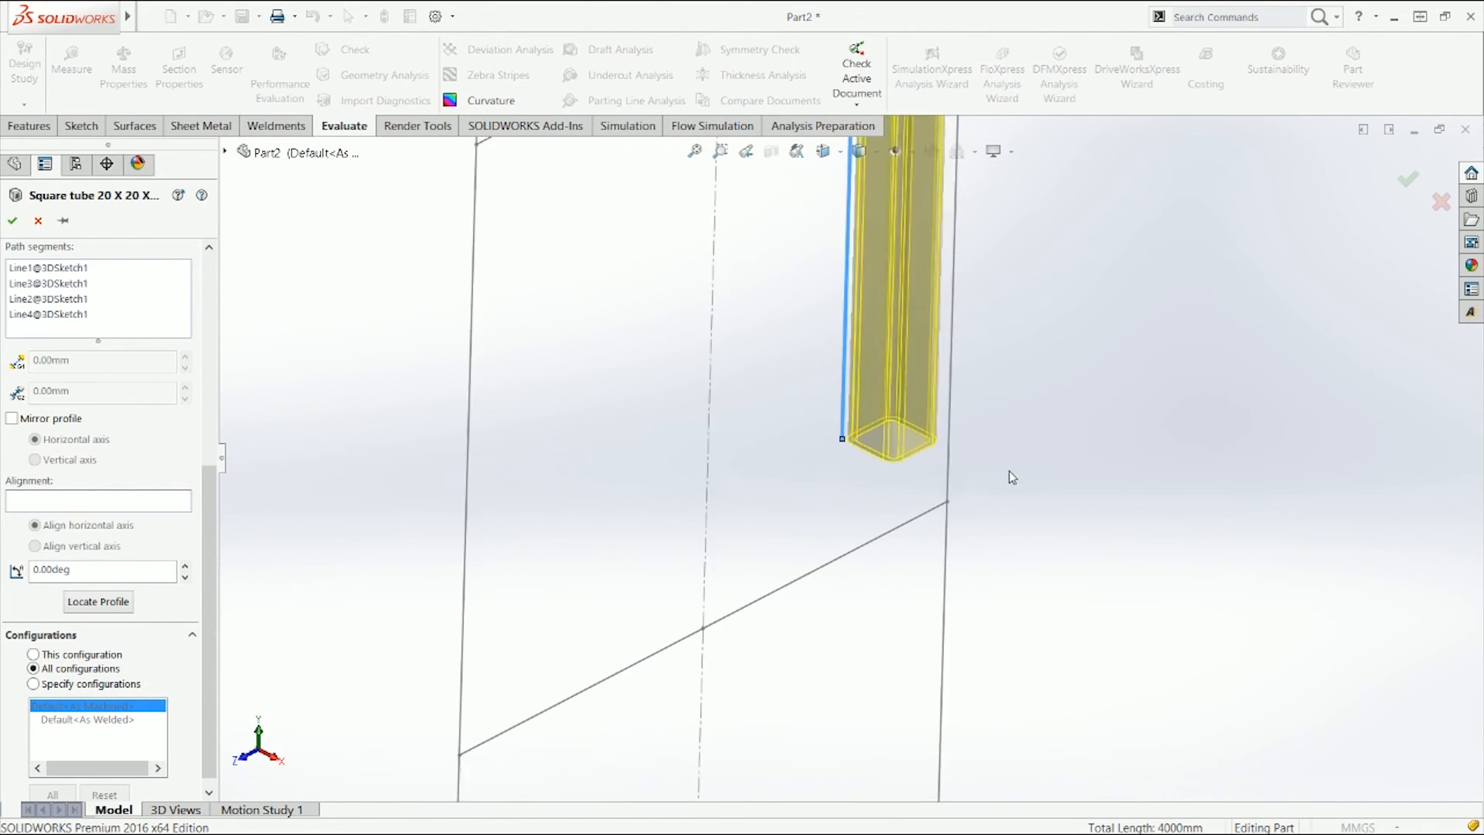
scroll(908, 484, "up", 7)
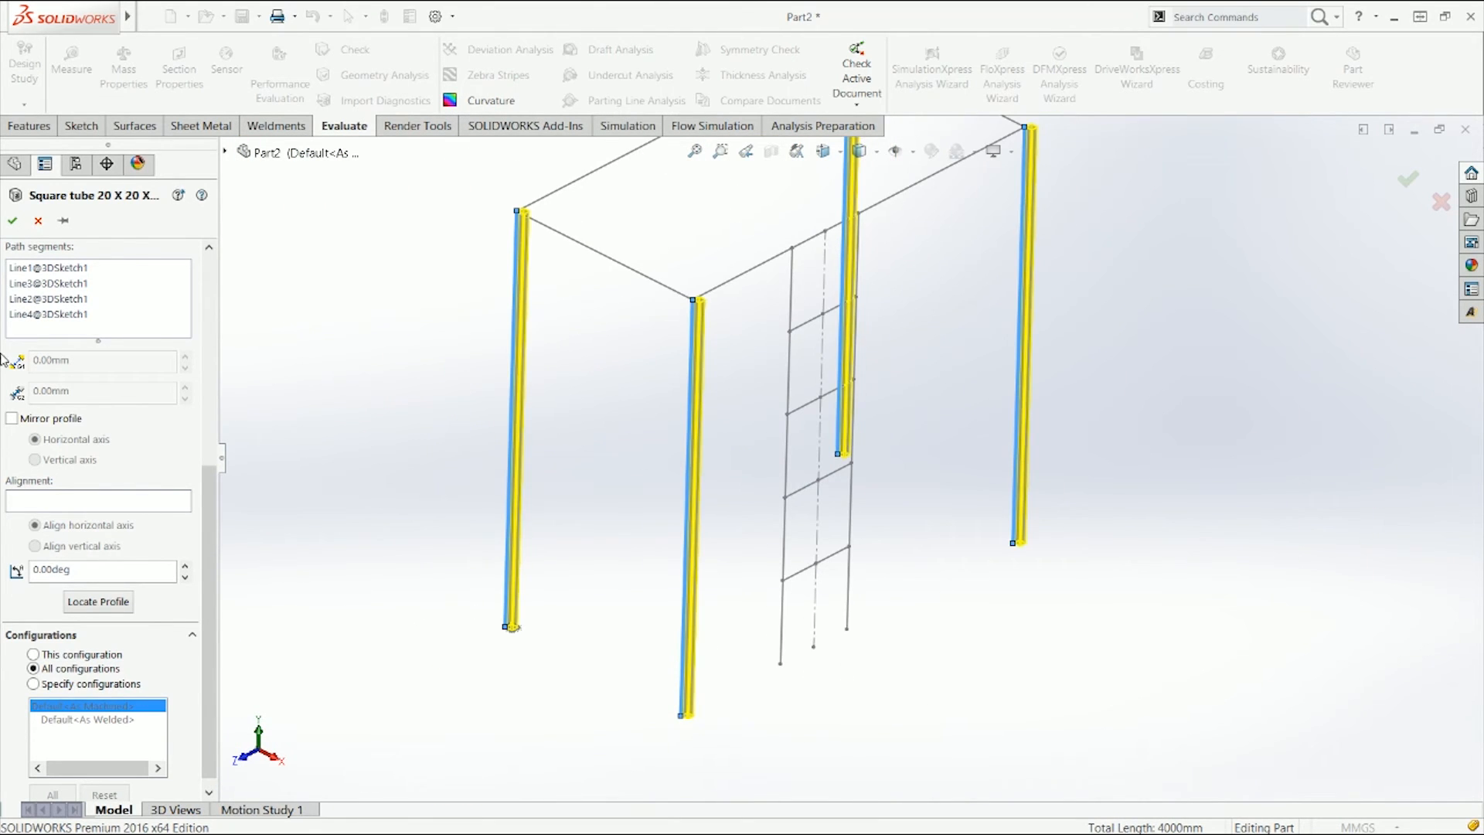
left_click(788, 387)
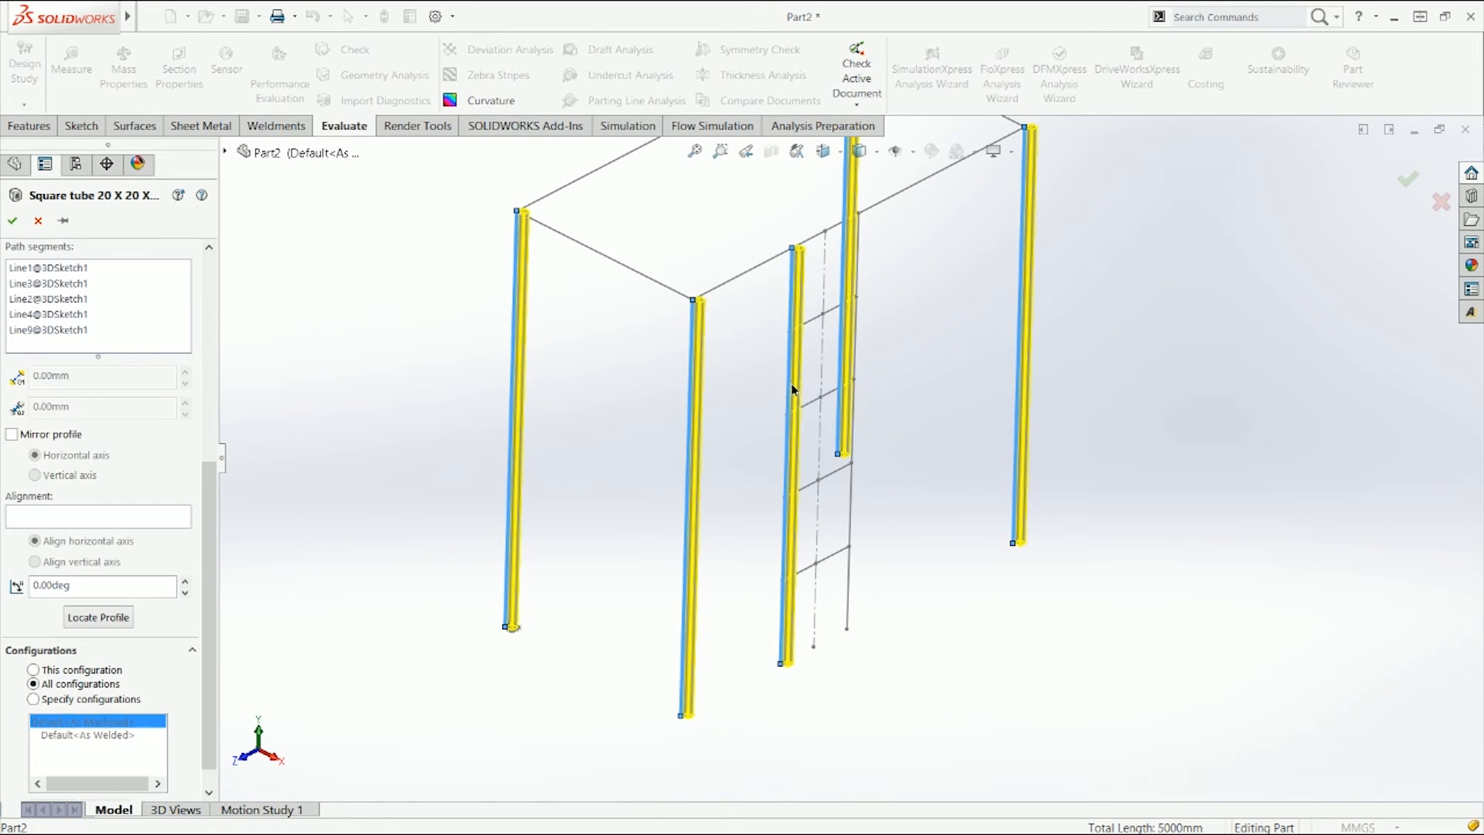
left_click(792, 389)
scroll(56, 422, "up", 5)
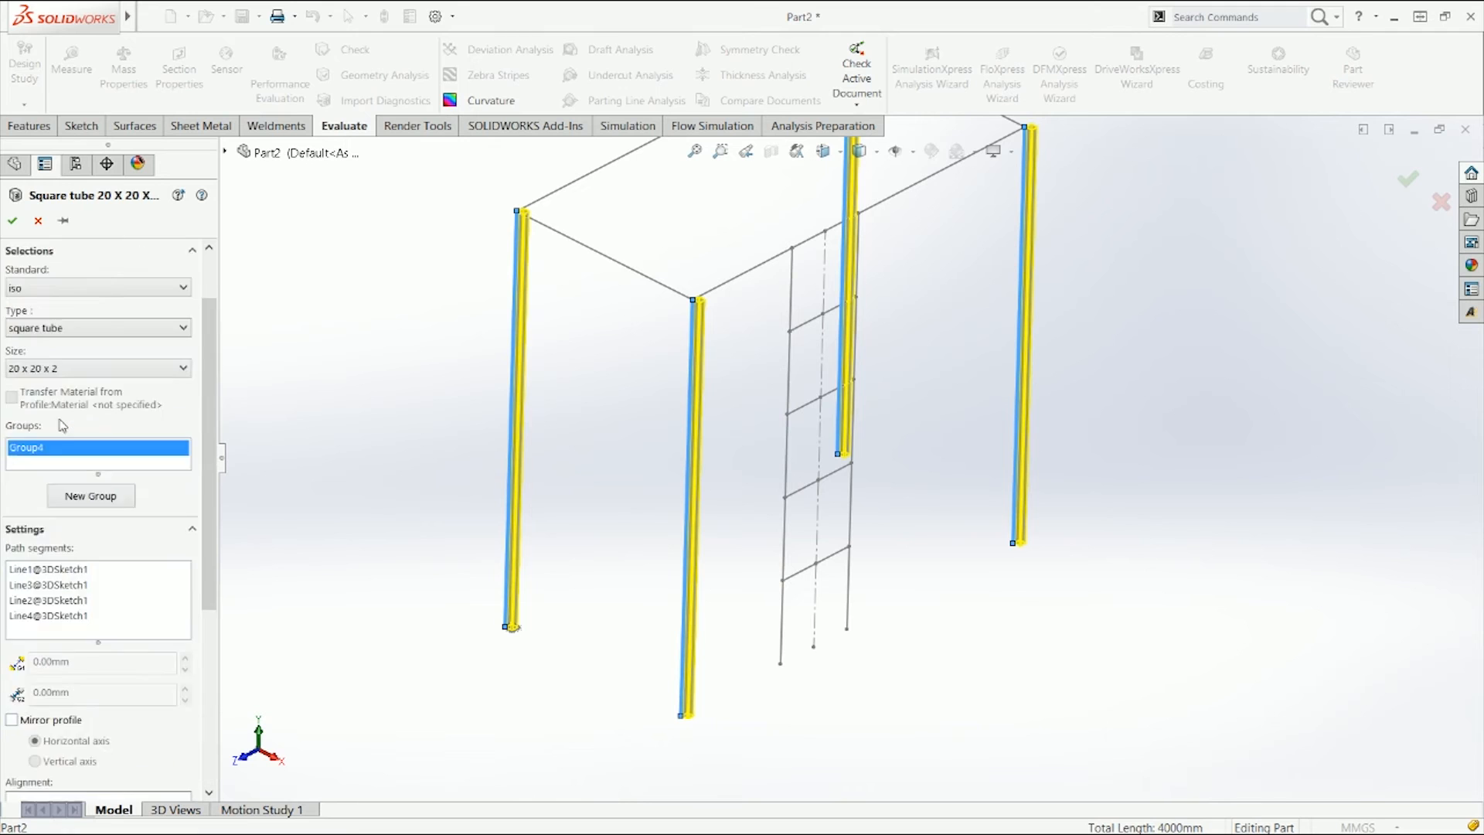
Step: Create a new group from the two ladder upright lines and locate their profile at a point on its edge
left_click(112, 569)
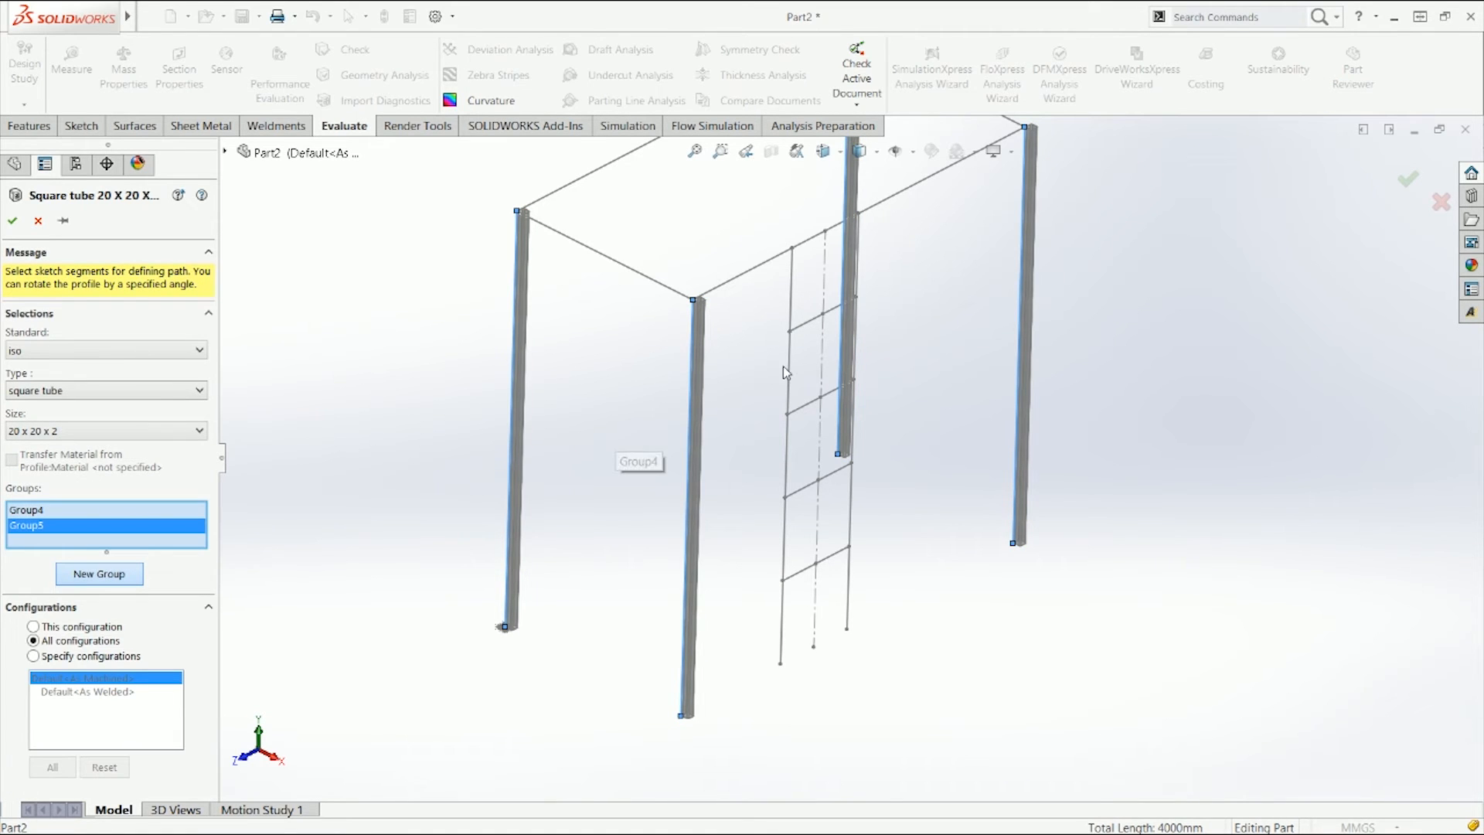
left_click(792, 303)
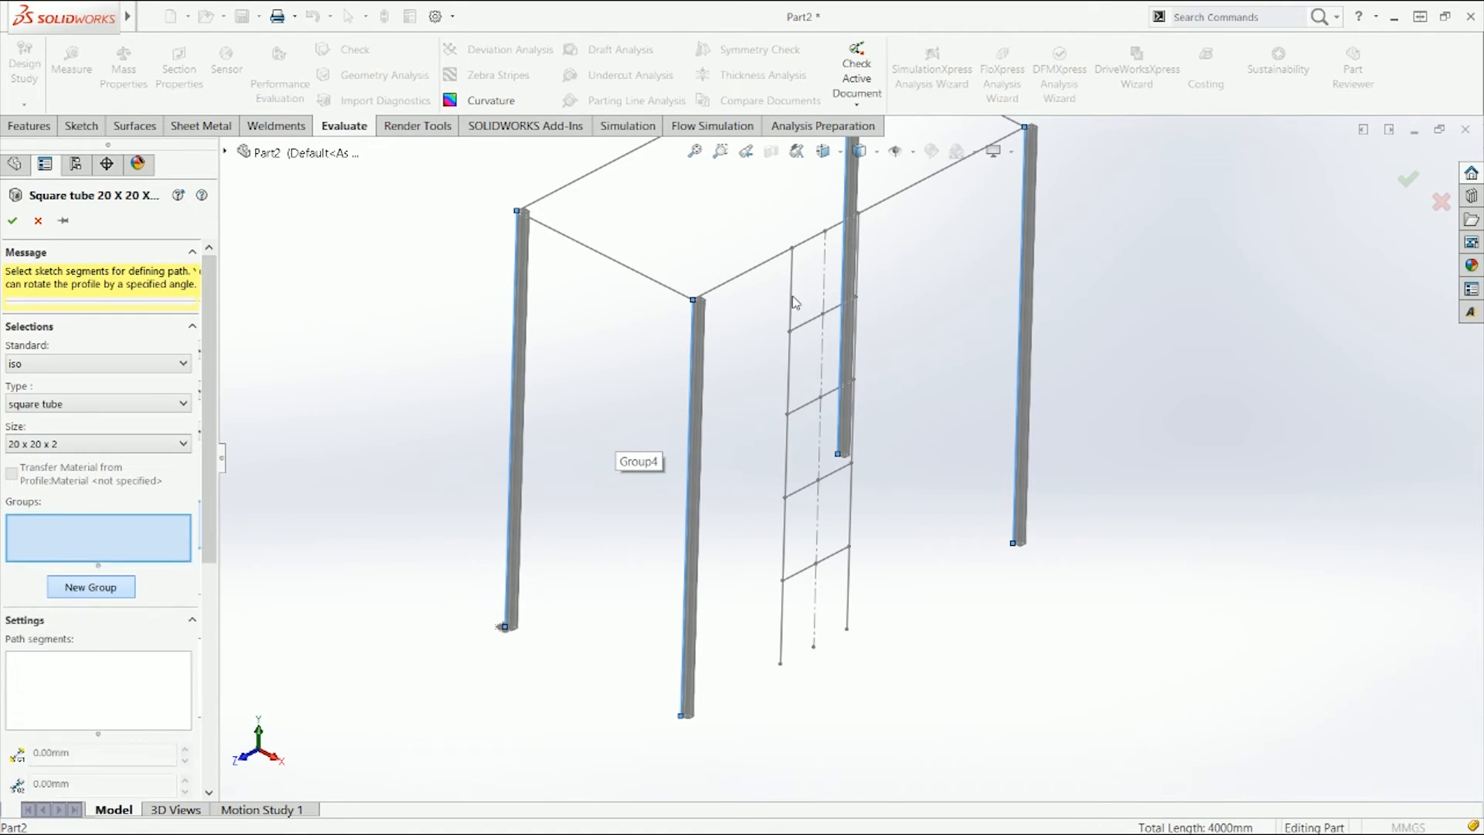
left_click(855, 267)
scroll(61, 603, "down", 5)
left_click(108, 592)
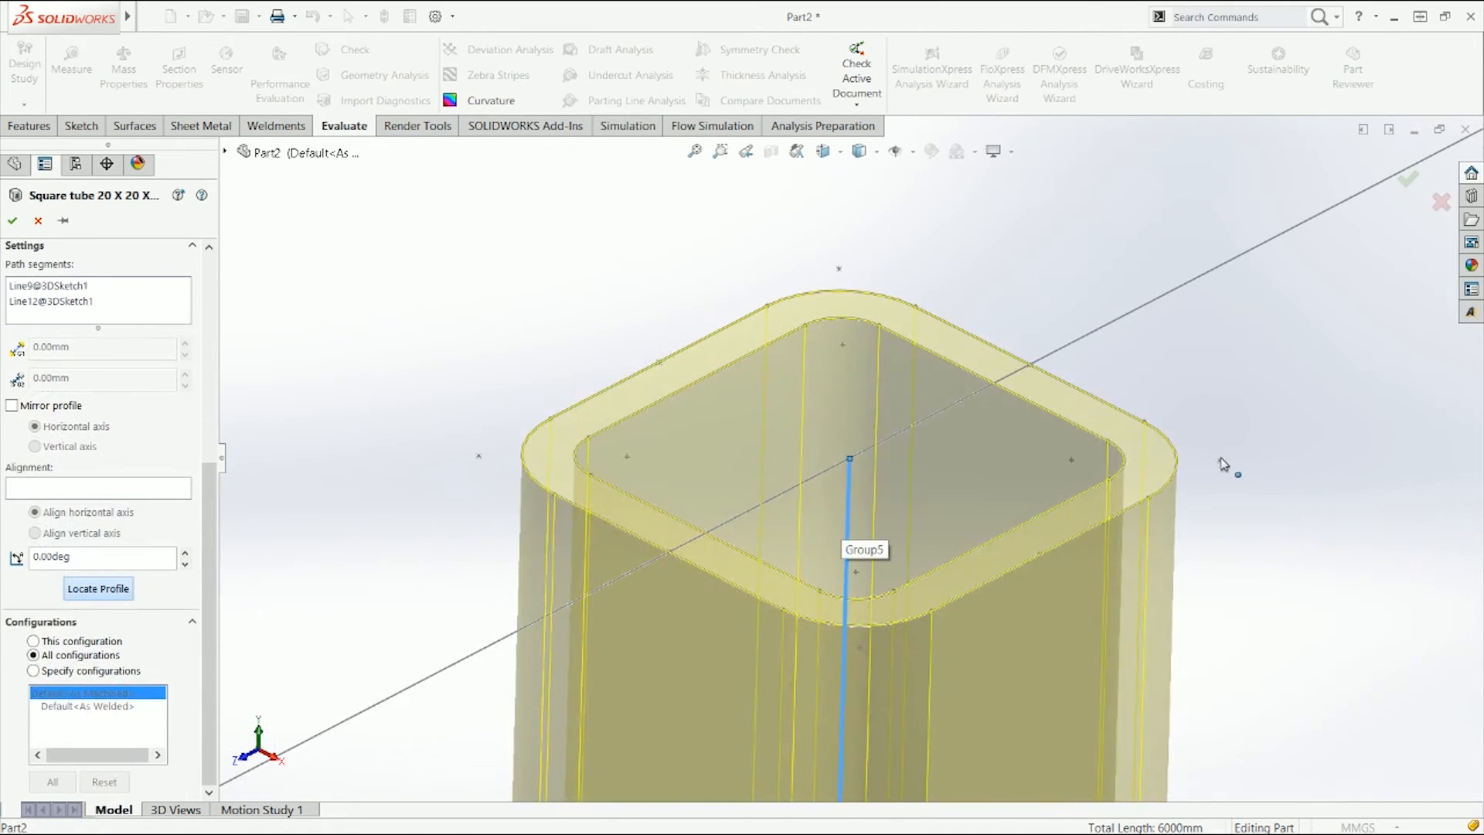
left_click(1040, 555)
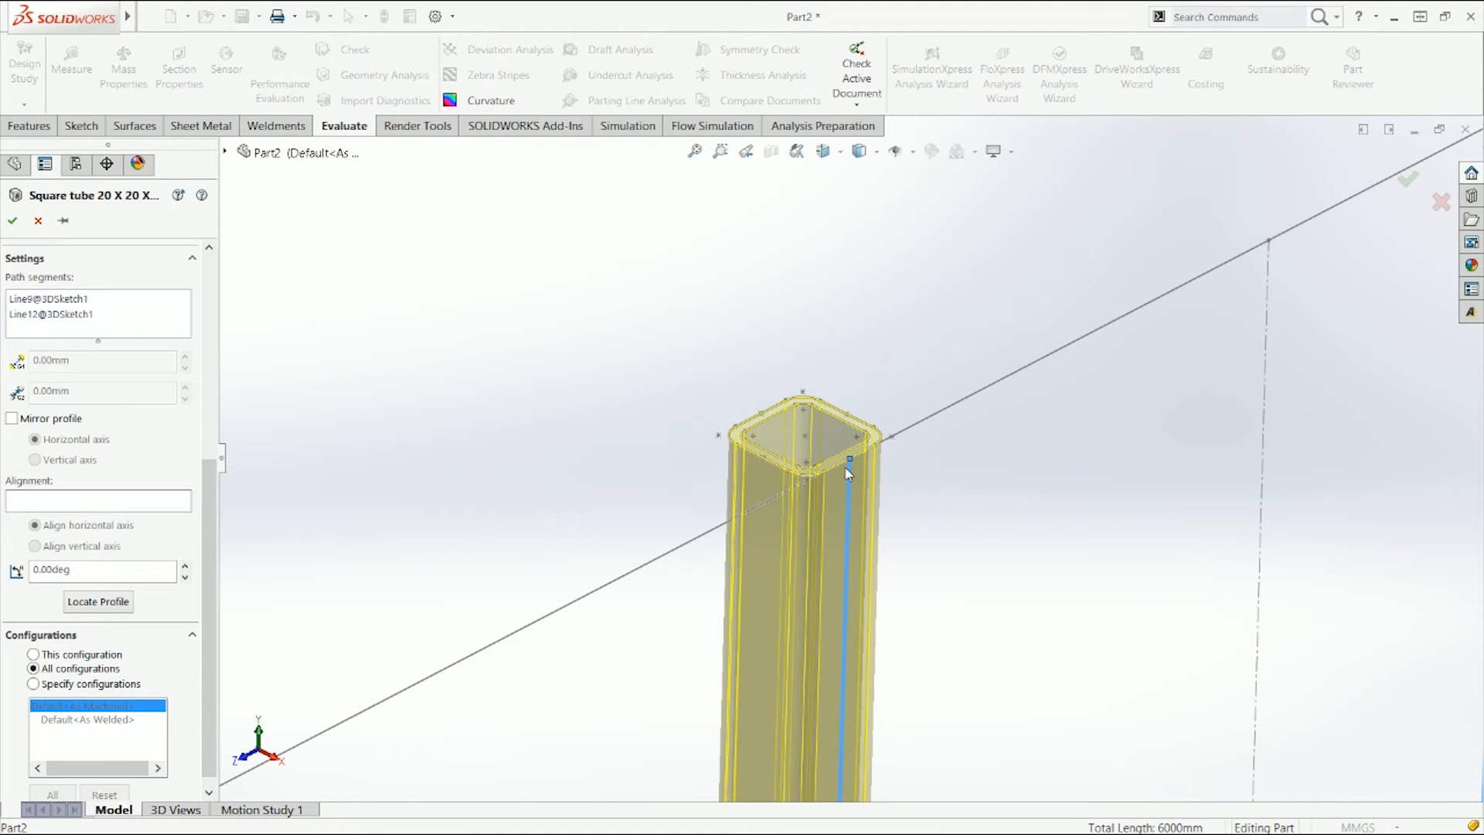
Step: Confirm the structural member feature with its two new groups and switch to front view
scroll(848, 473, "up", 3)
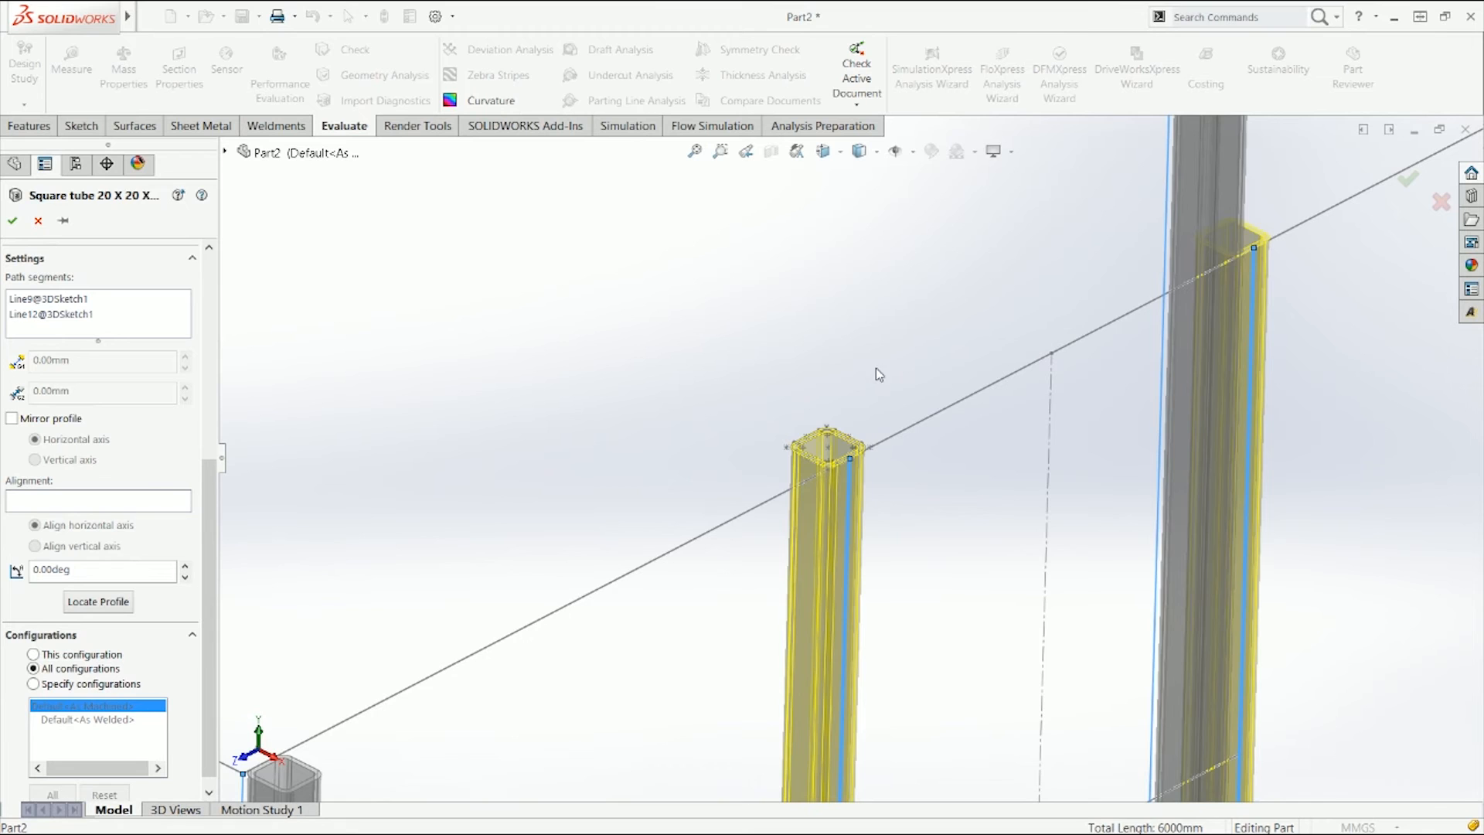
middle_click_drag(871, 341, 862, 339)
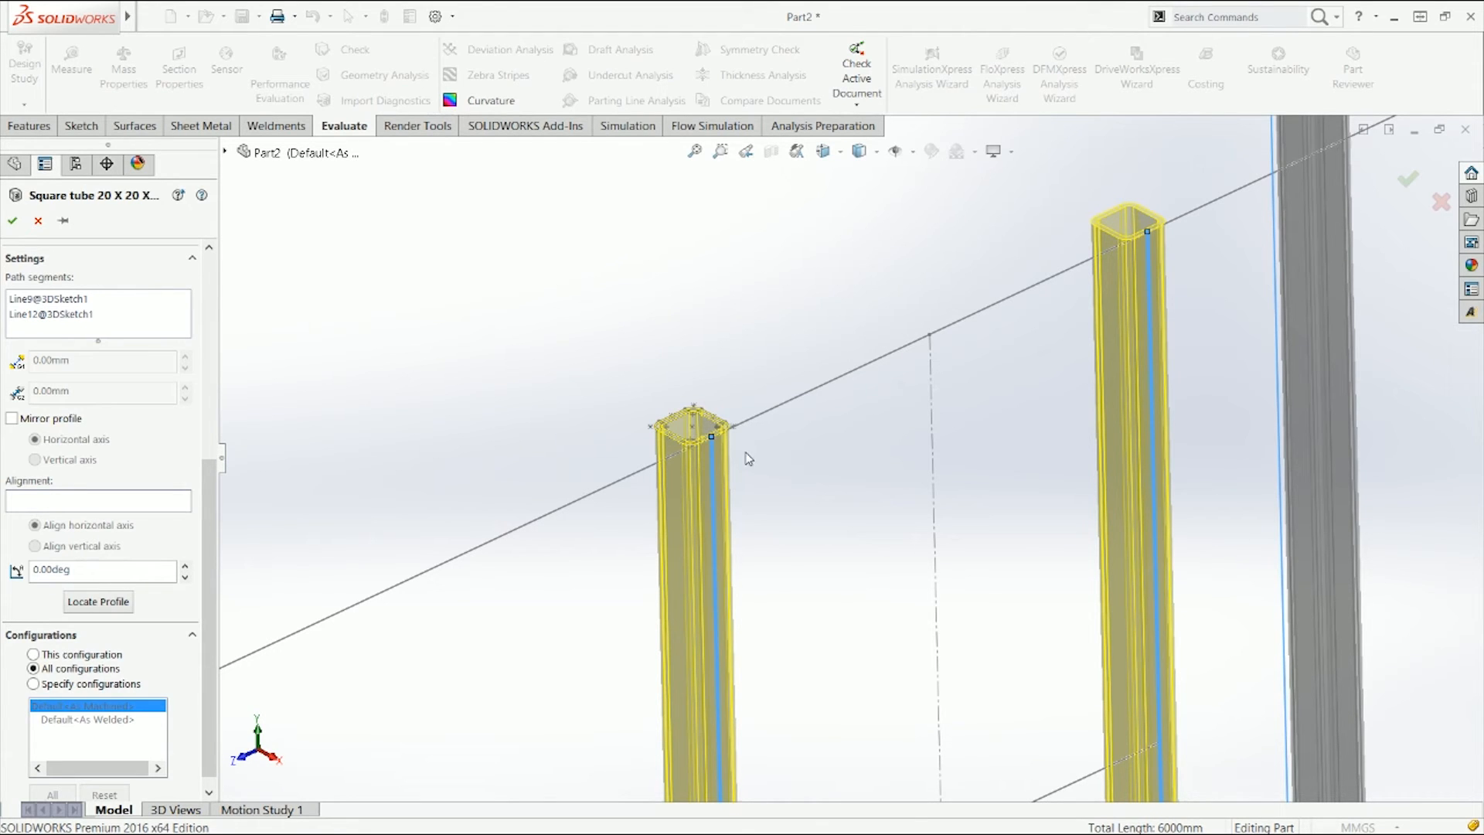
scroll(760, 437, "up", 5)
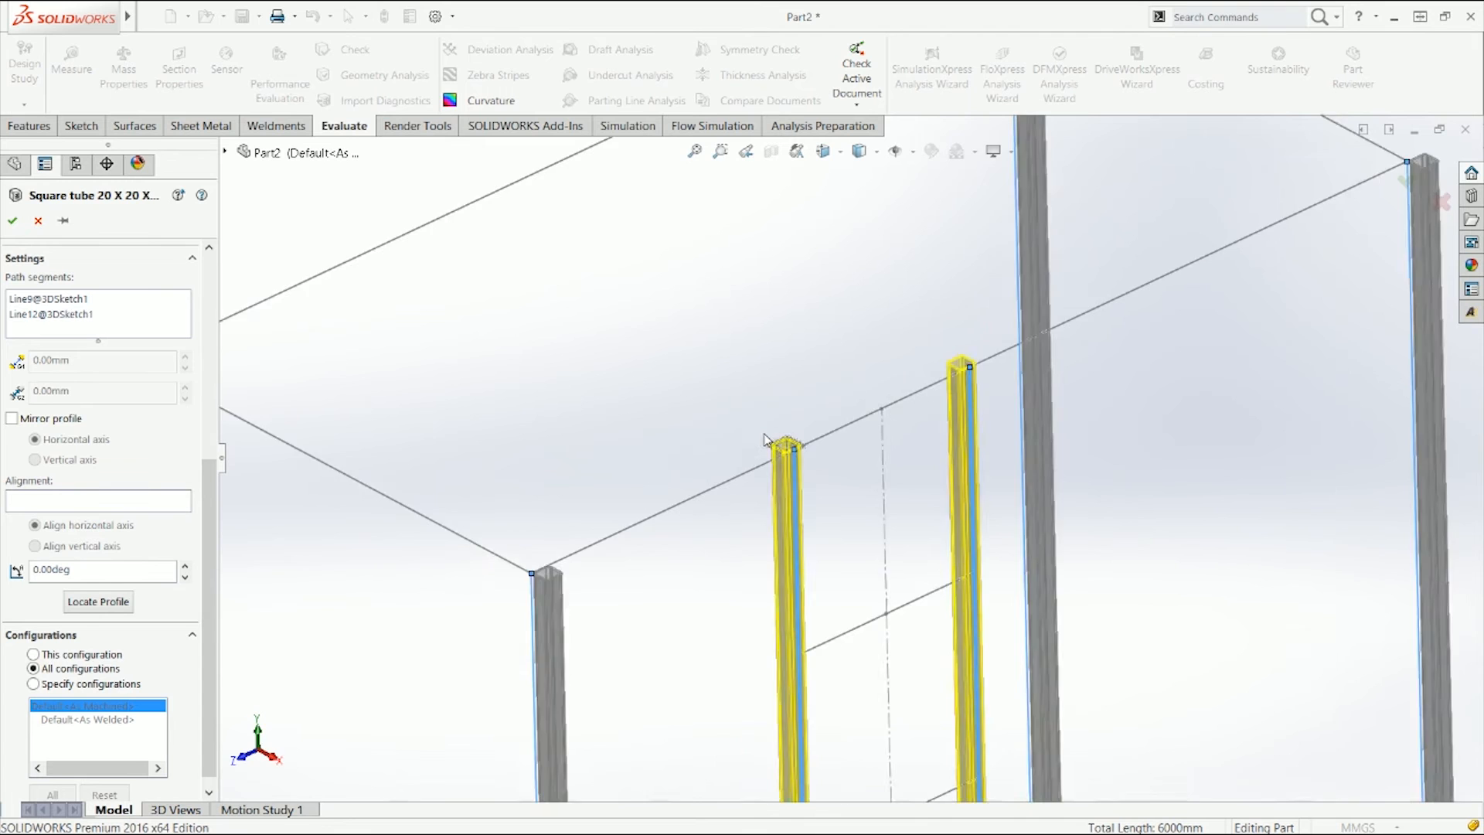
left_click(1408, 181)
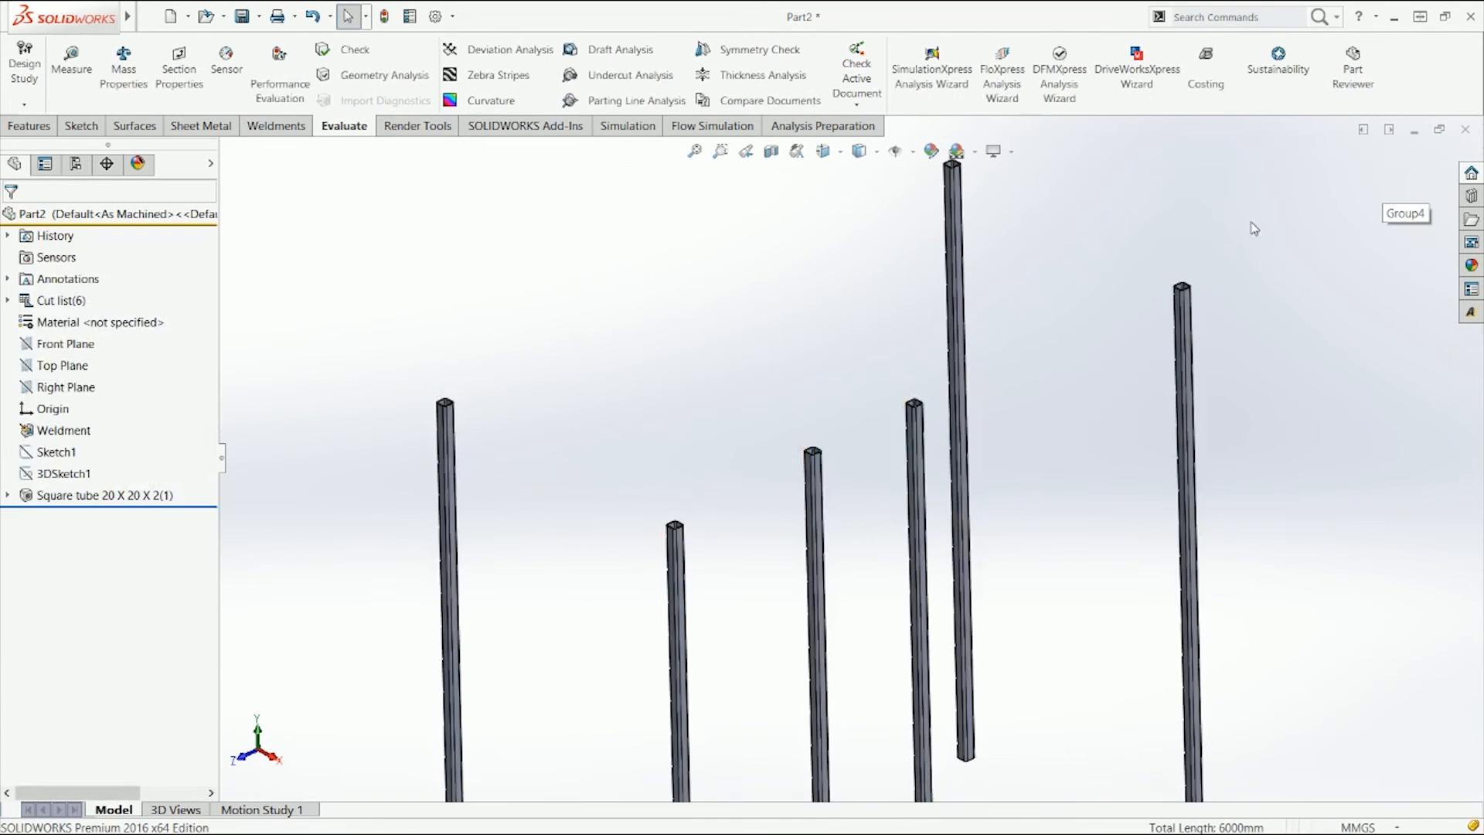
key("ctrl+1")
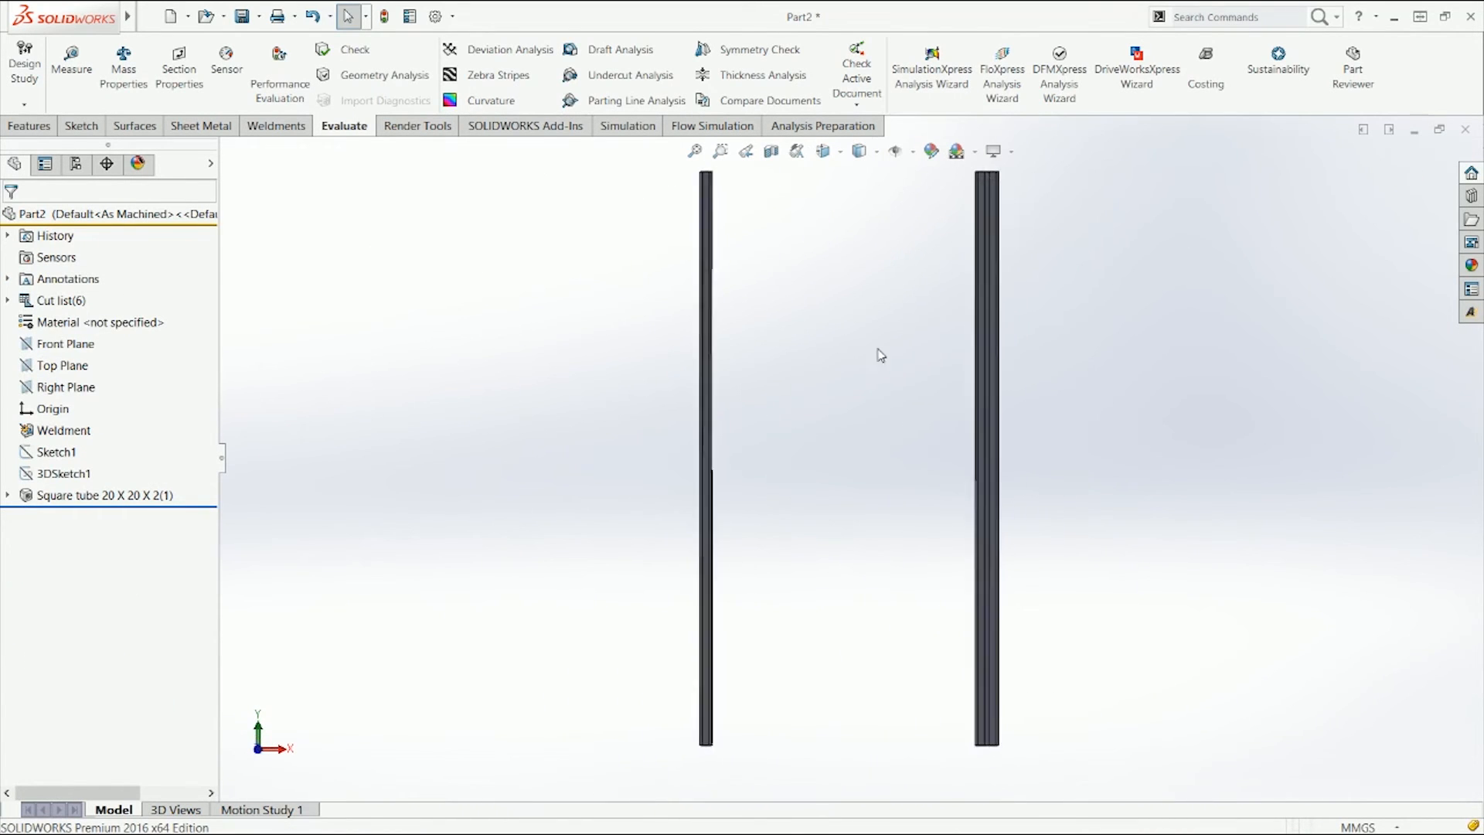
Step: Examine the leg and ladder upright profiles closely in front view
middle_click_drag(928, 301, 914, 304)
scroll(956, 213, "down", 6)
key("ctrl+1")
left_click(939, 208)
left_click(1052, 234)
scroll(897, 267, "down", 5)
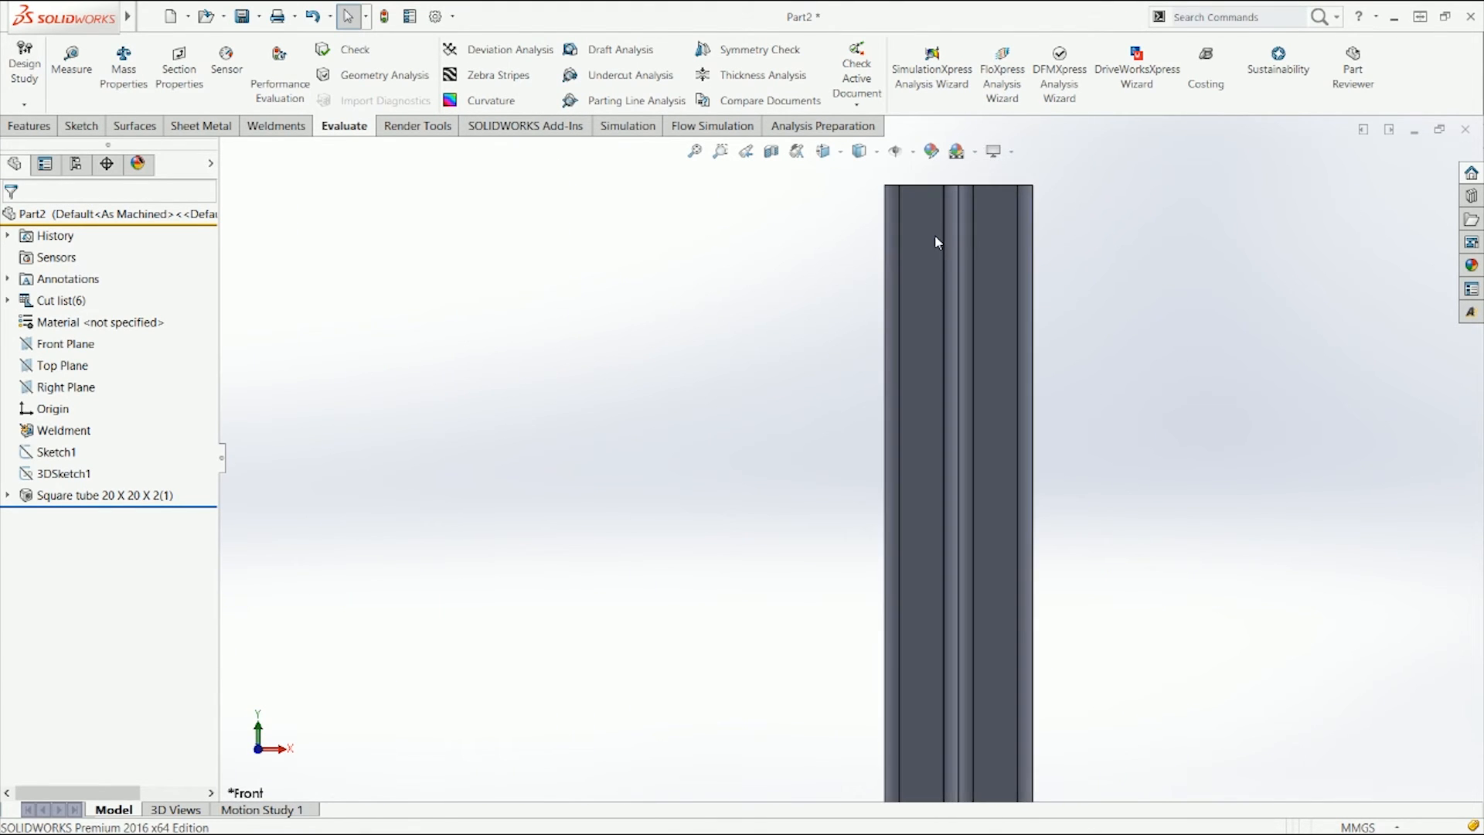
left_click(985, 228)
middle_click_drag(984, 228, 885, 291)
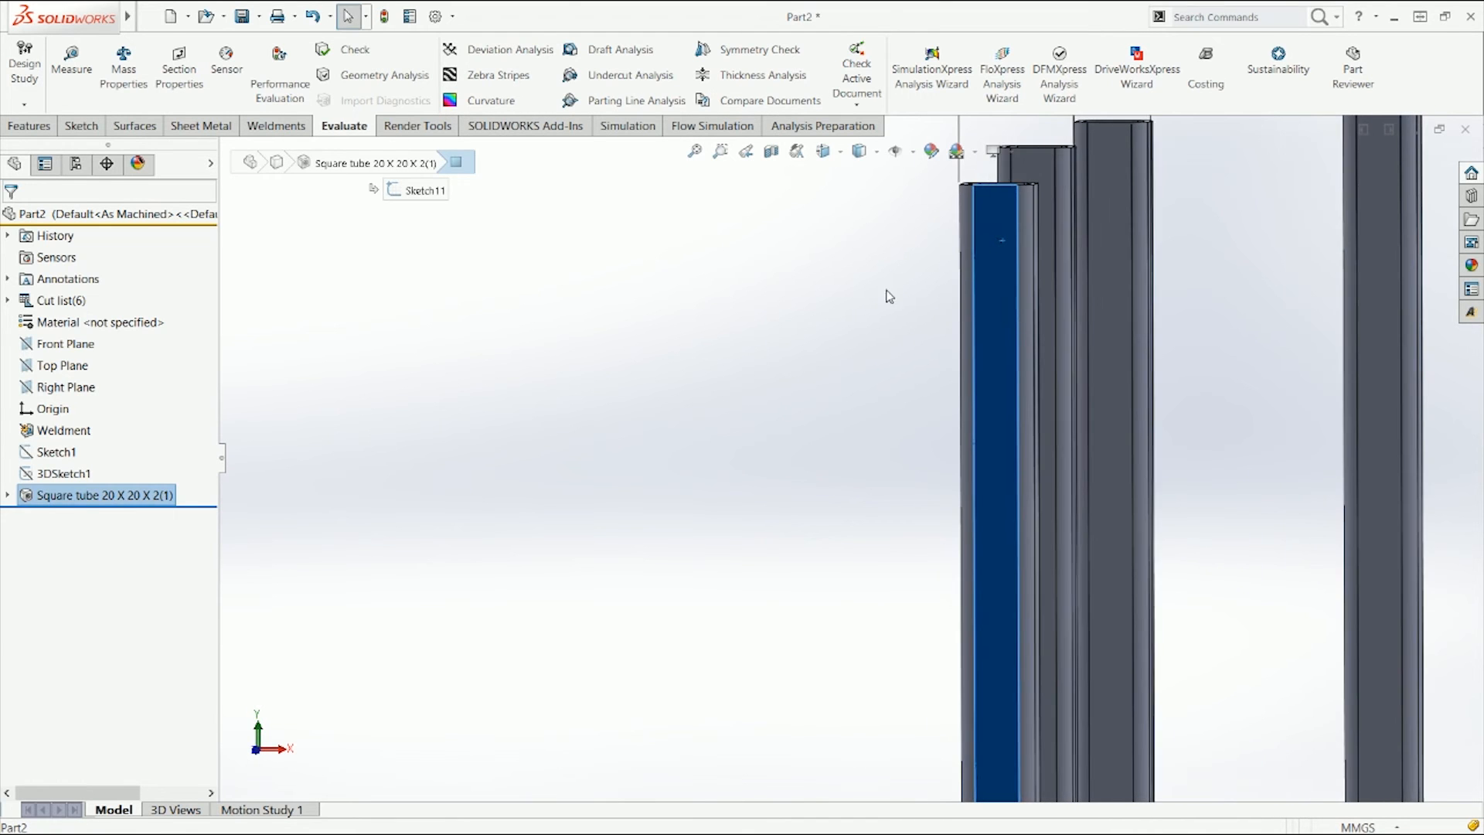
left_click(885, 291)
Step: Edit the structural member feature and add a new group with the two long top side lines
key("ctrl+7")
right_click(87, 498)
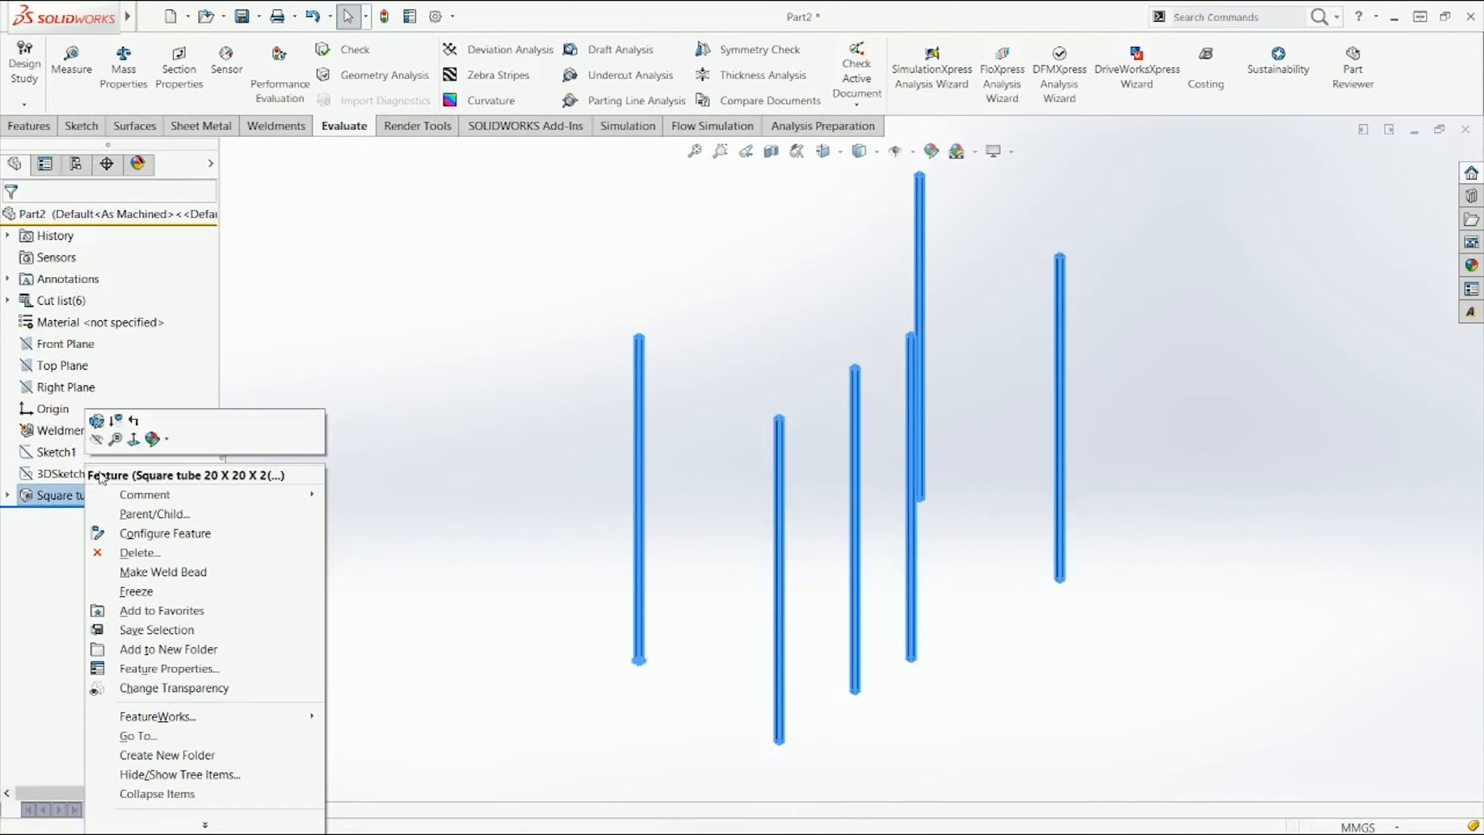
left_click(110, 424)
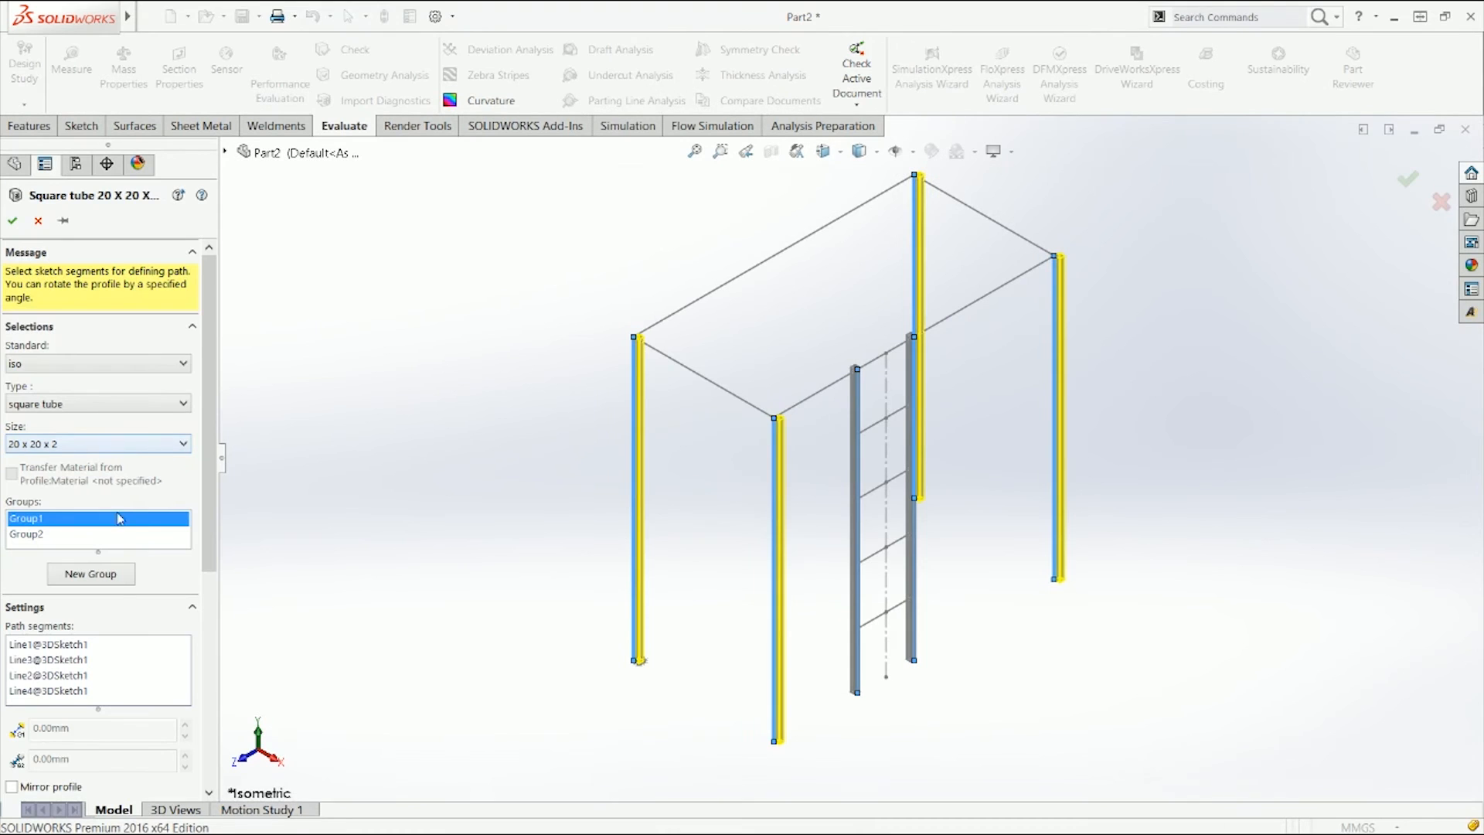
left_click(98, 574)
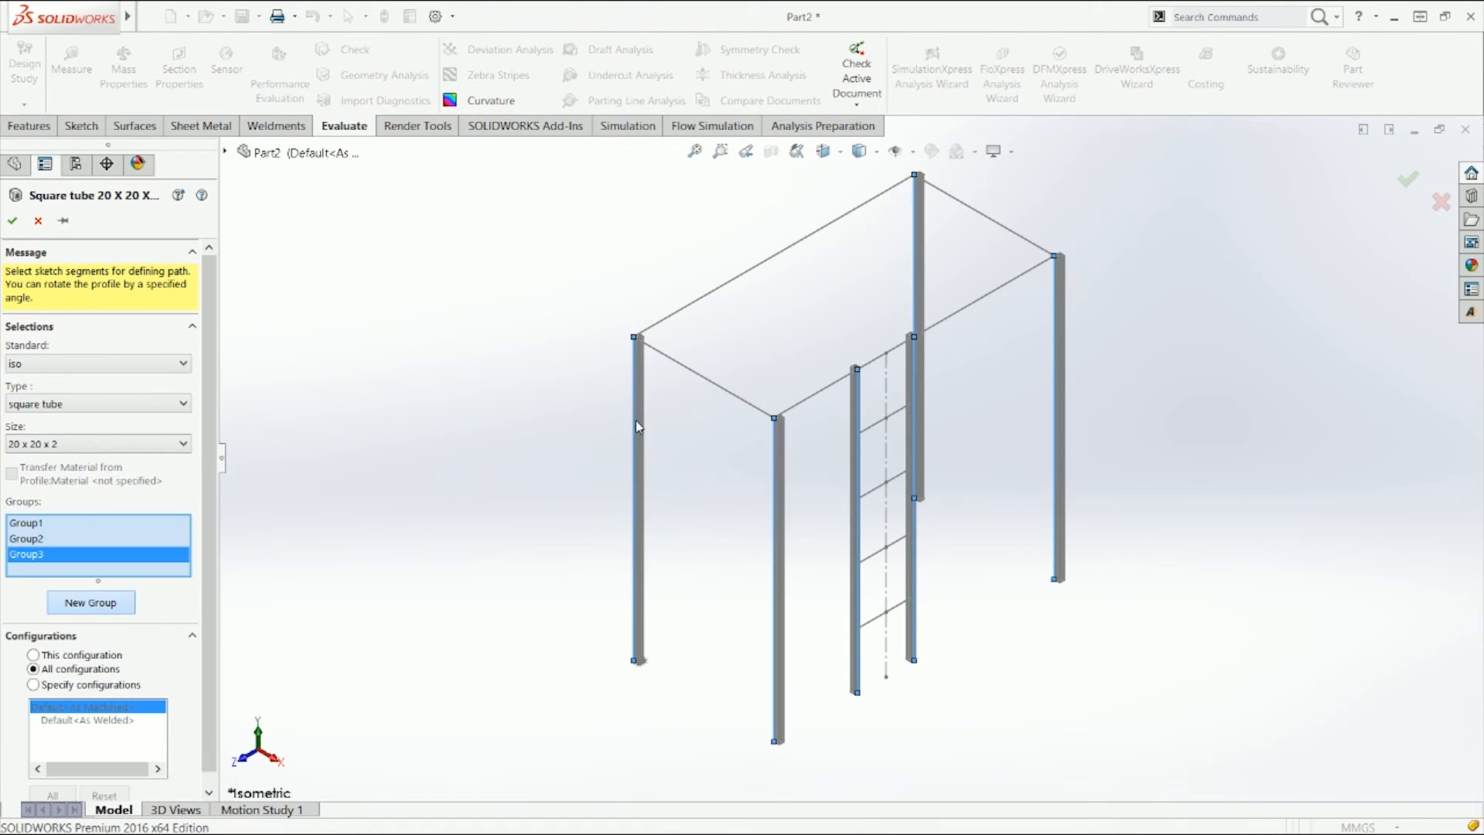
left_click(682, 320)
left_click(957, 323)
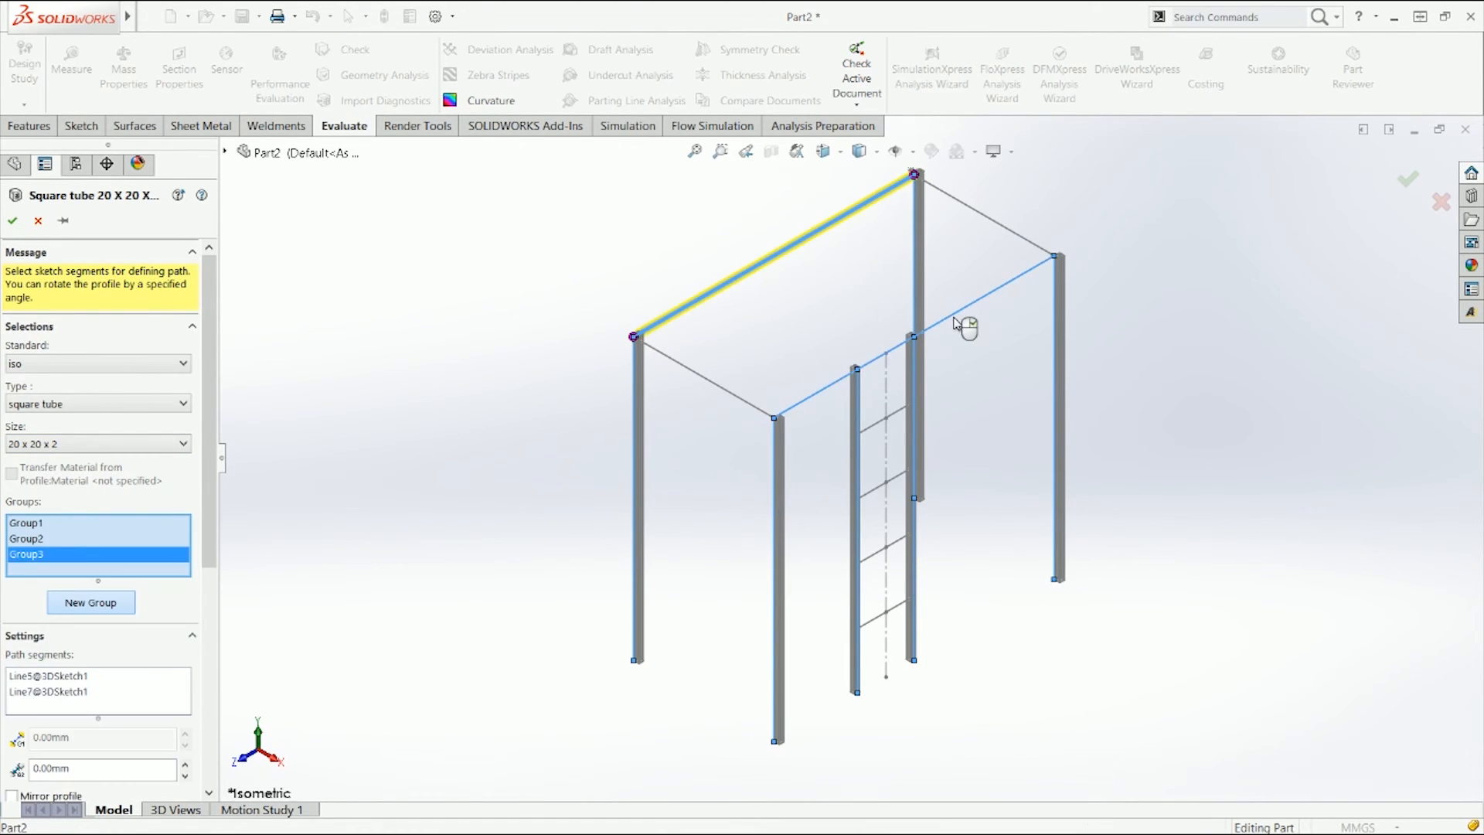
Step: Locate the new group's profile at its upper-left corner point
scroll(605, 362, "down", 7)
scroll(882, 354, "down", 8)
middle_click_drag(866, 560, 824, 354)
key("ctrl+1")
scroll(686, 210, "down", 5)
scroll(902, 289, "down", 5)
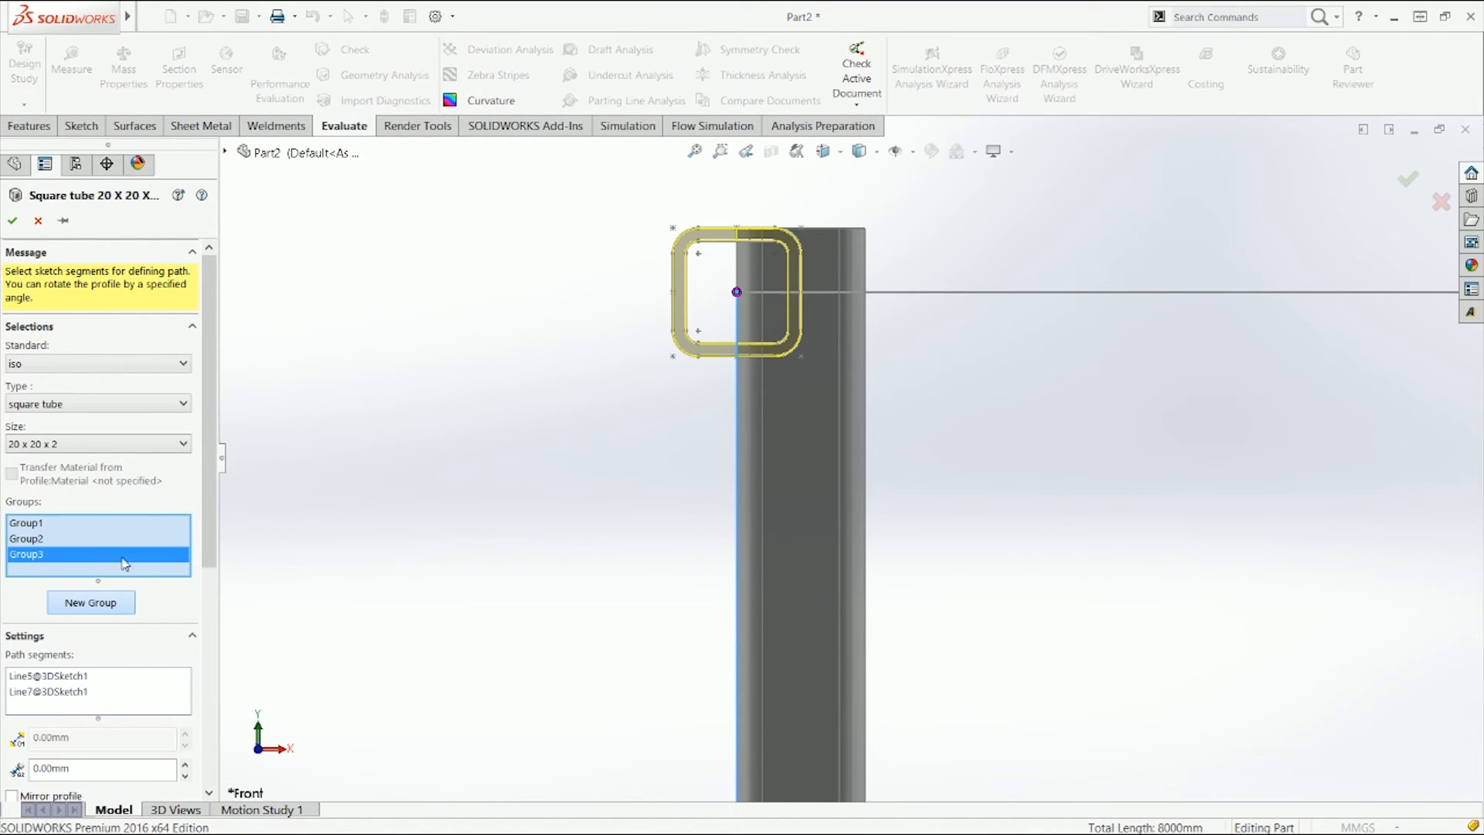
scroll(207, 606, "down", 5)
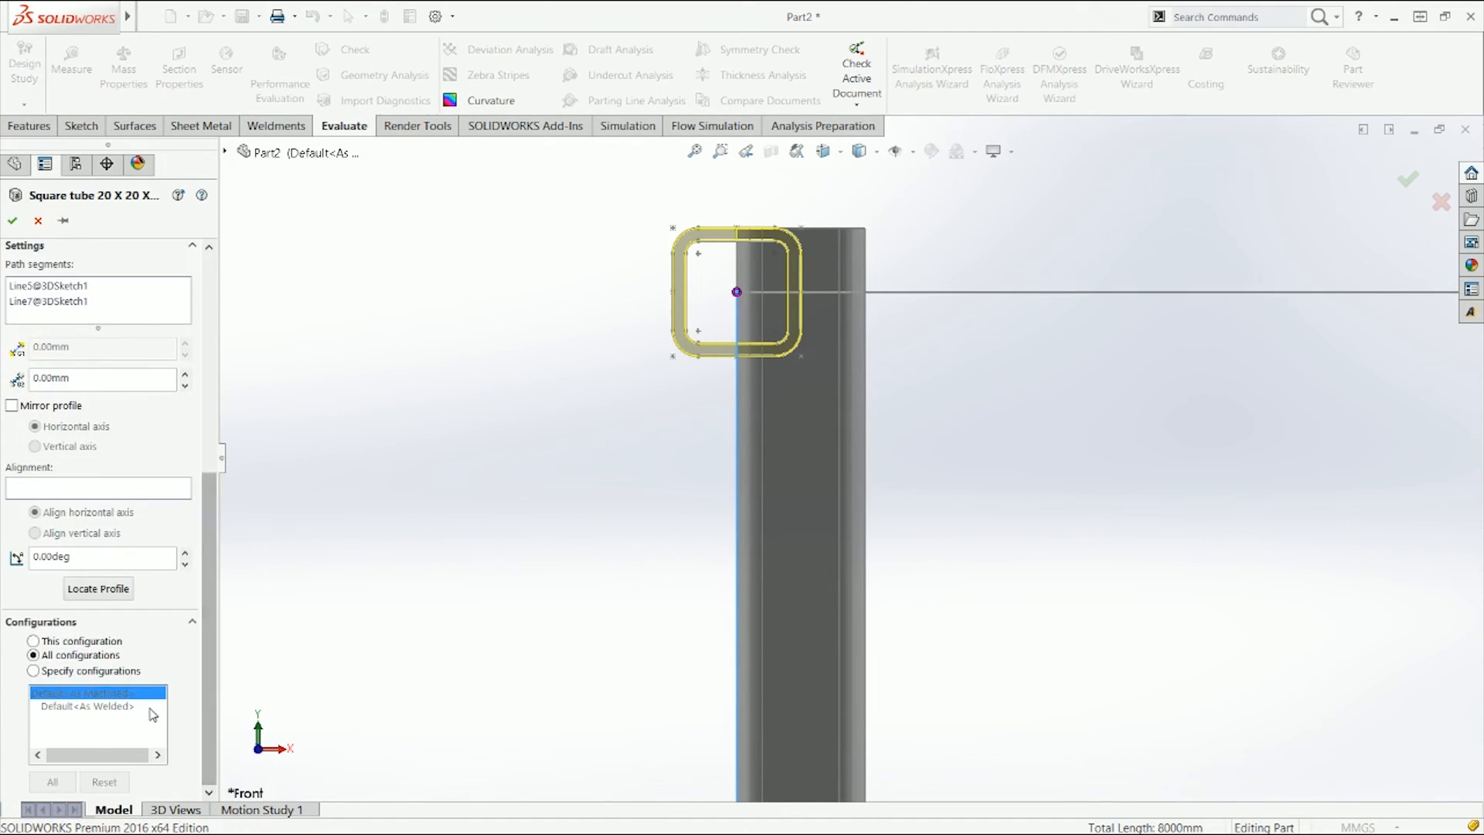
left_click(112, 589)
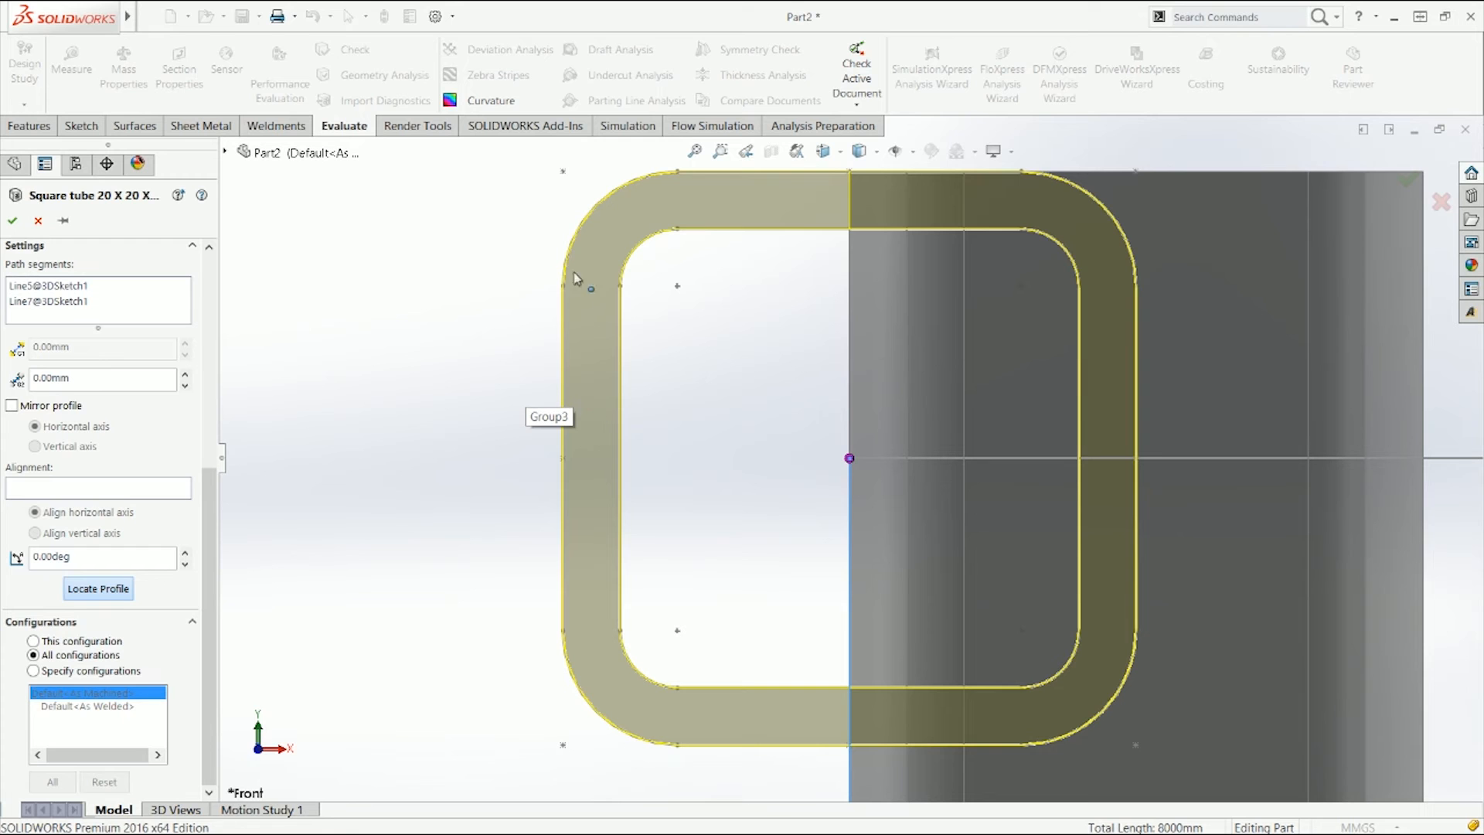
left_click(564, 173)
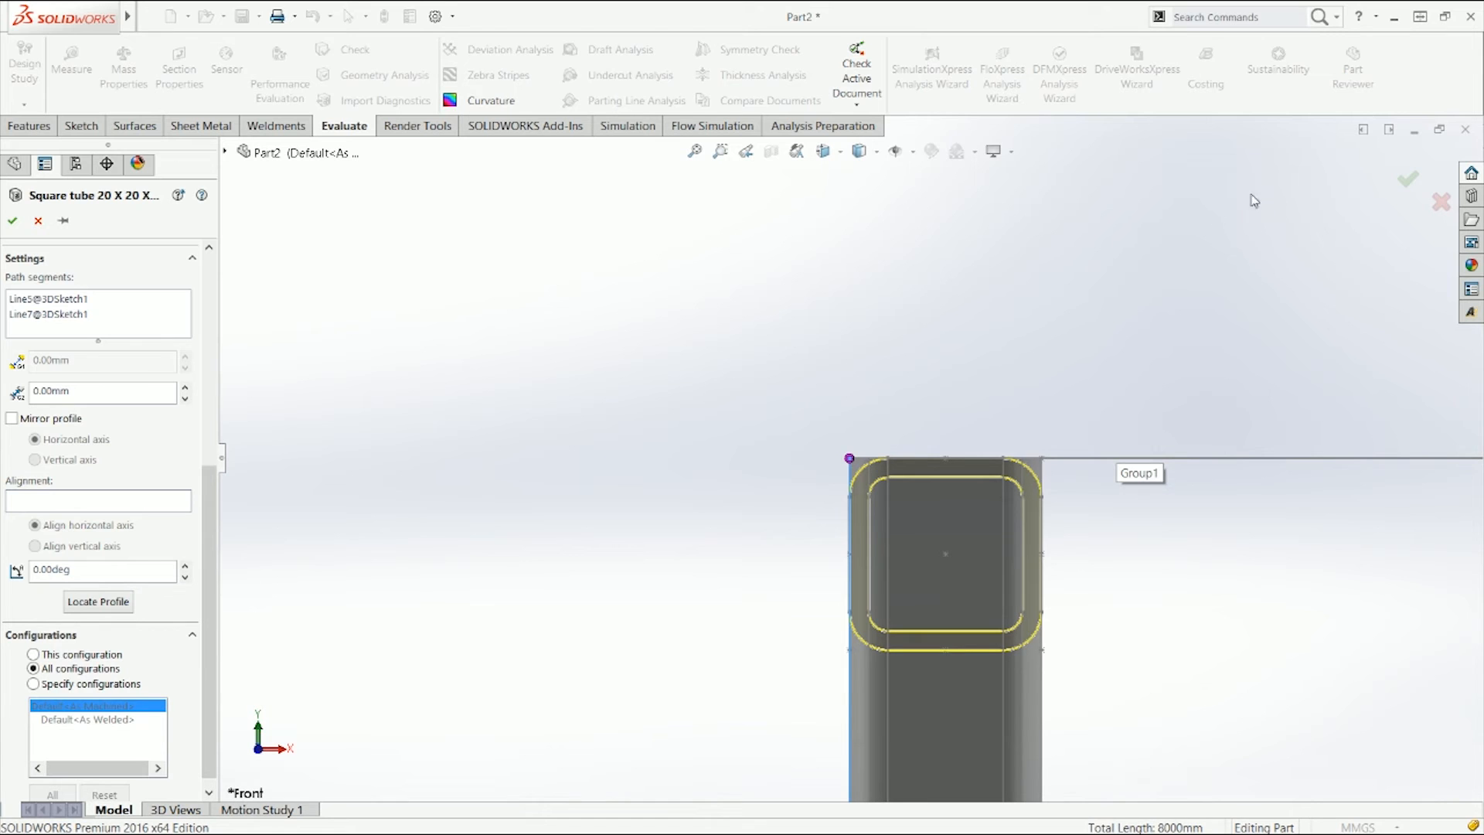
Step: Create another group from the two short top crossbar lines
scroll(152, 576, "up", 8)
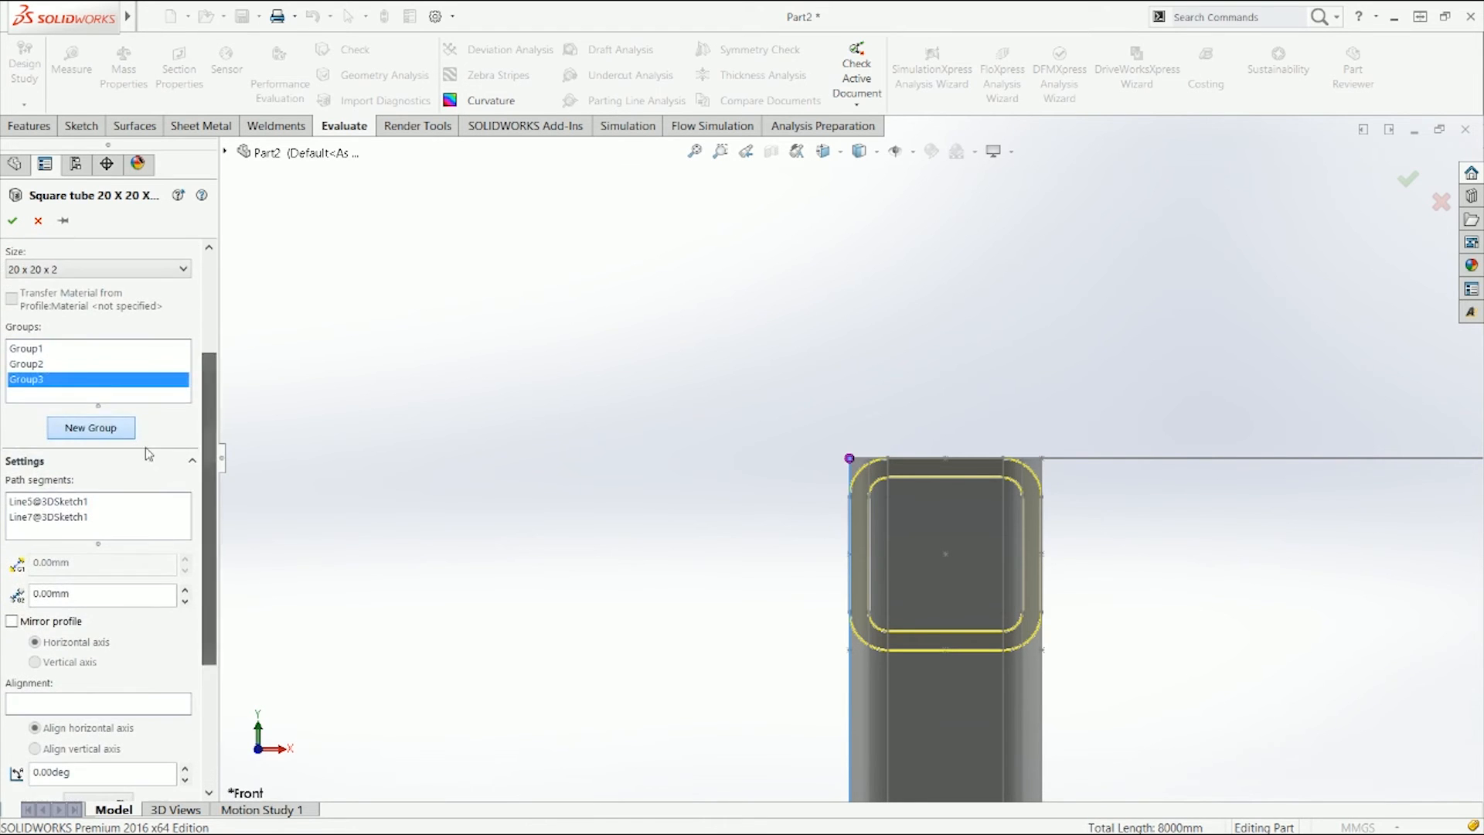
key("ctrl+7")
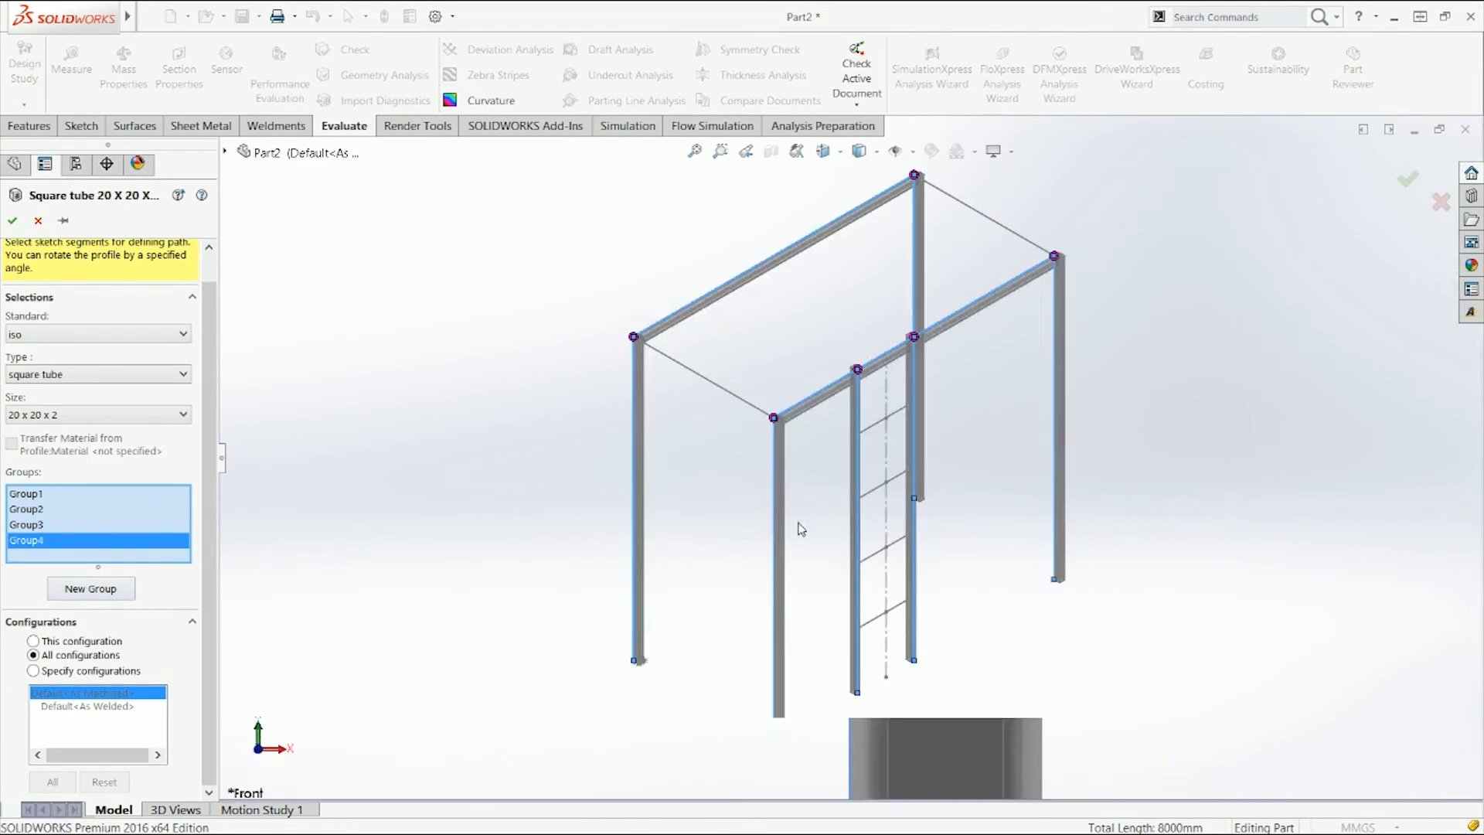
left_click(1010, 231)
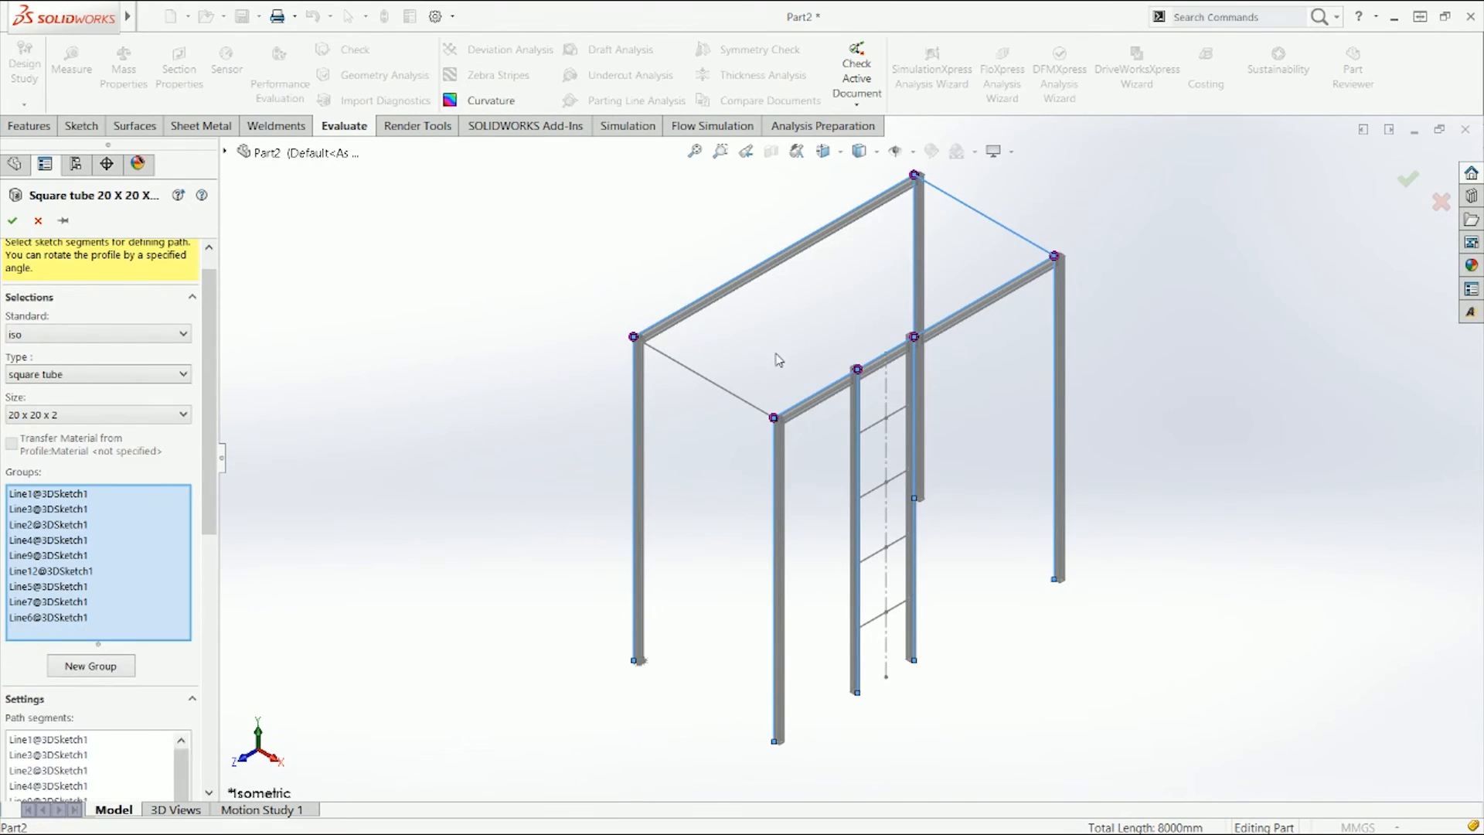
left_click(729, 392)
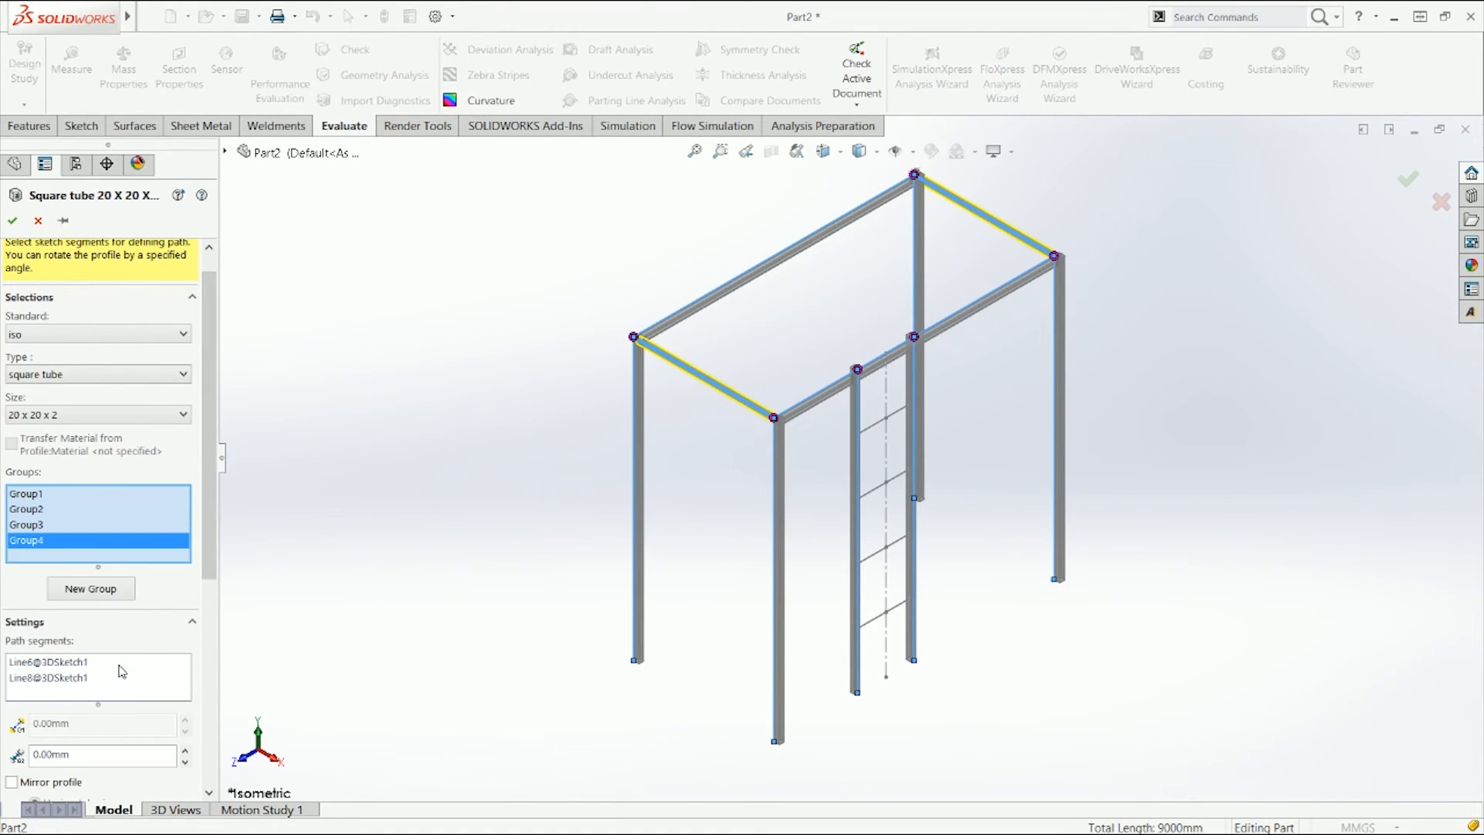
Step: Locate the crossbar group's profile at its upper-left corner point
scroll(122, 570, "down", 5)
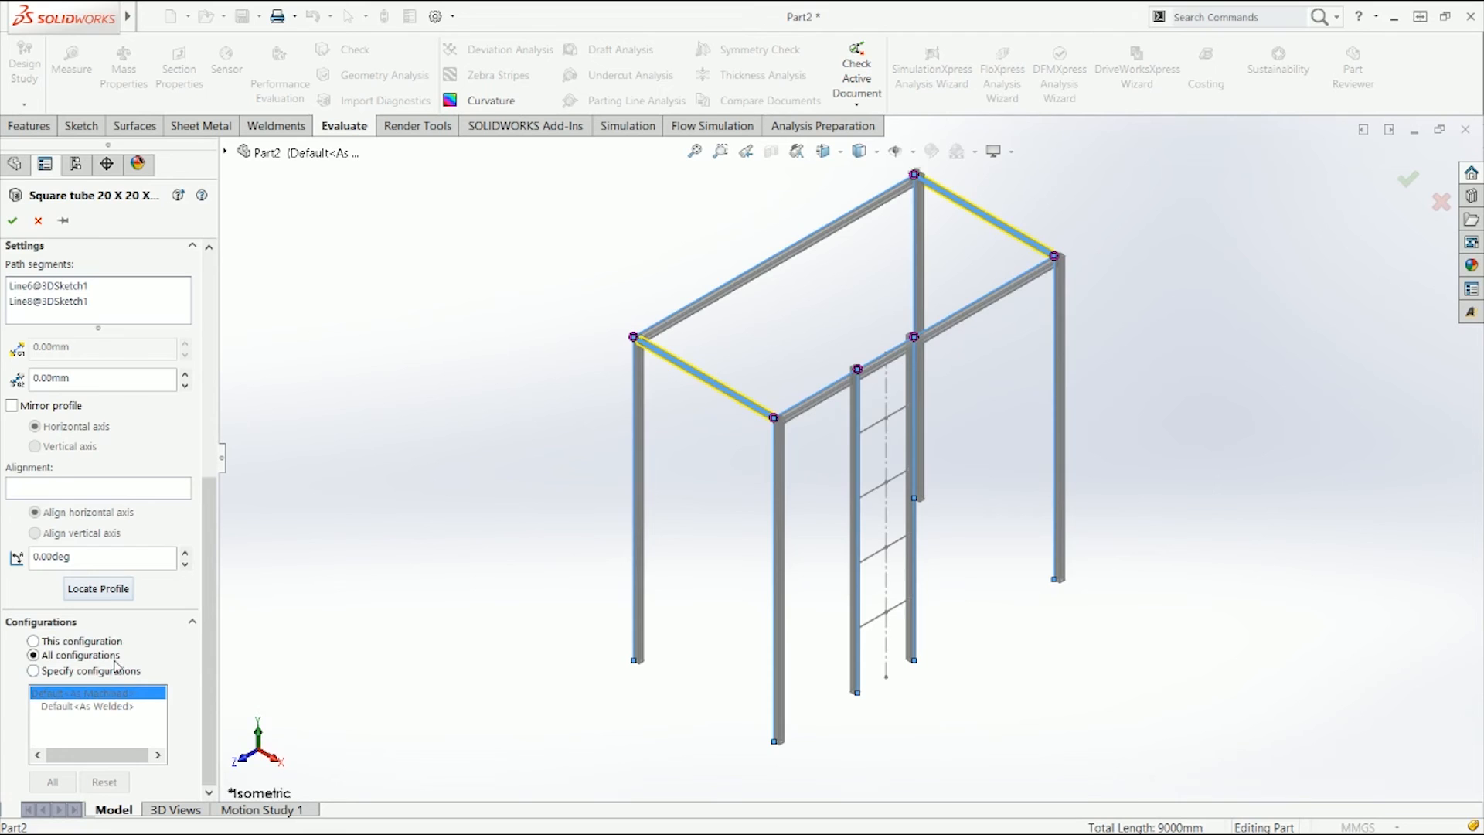
left_click(103, 590)
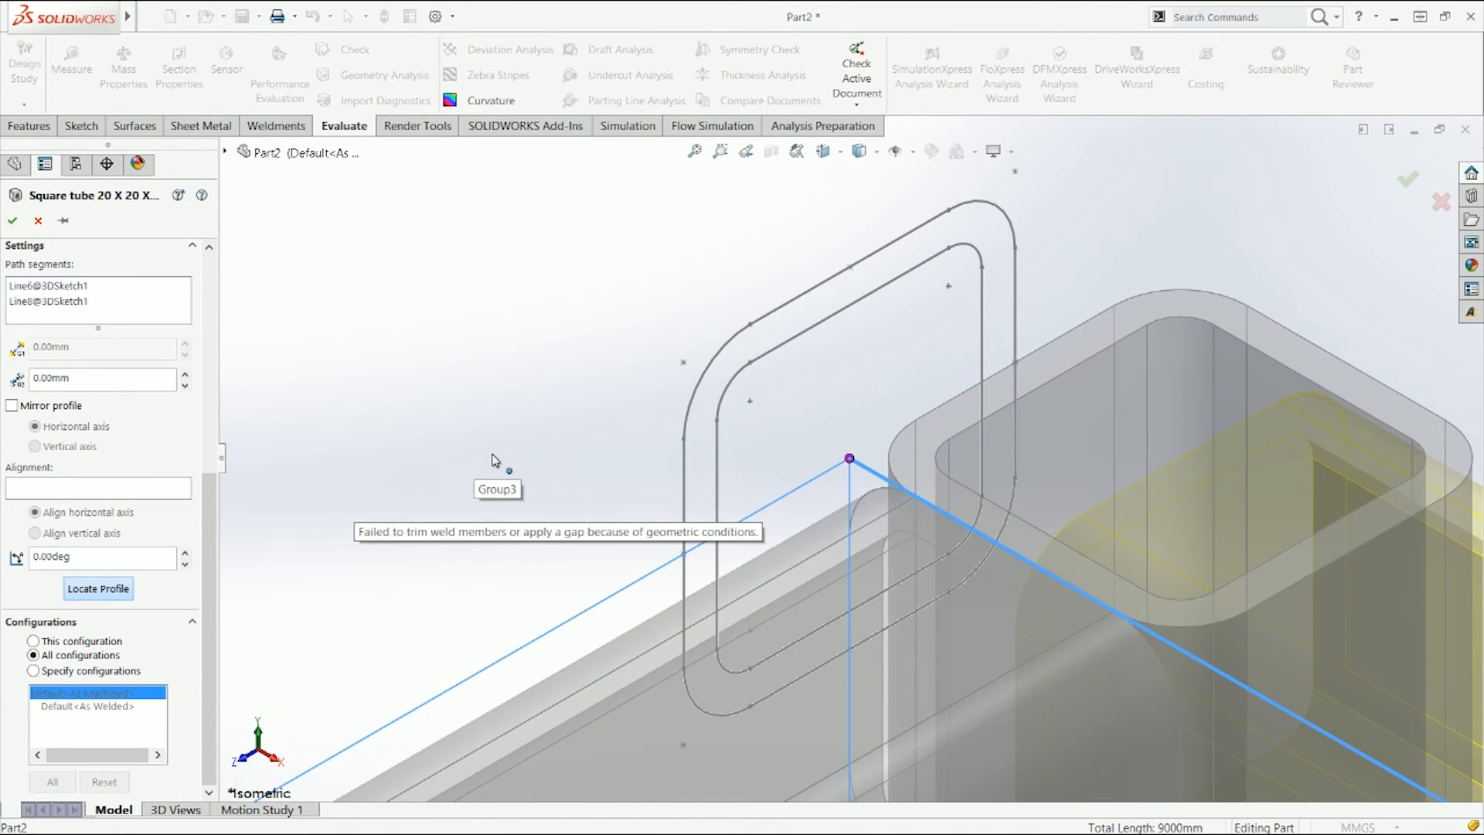
left_click(493, 460)
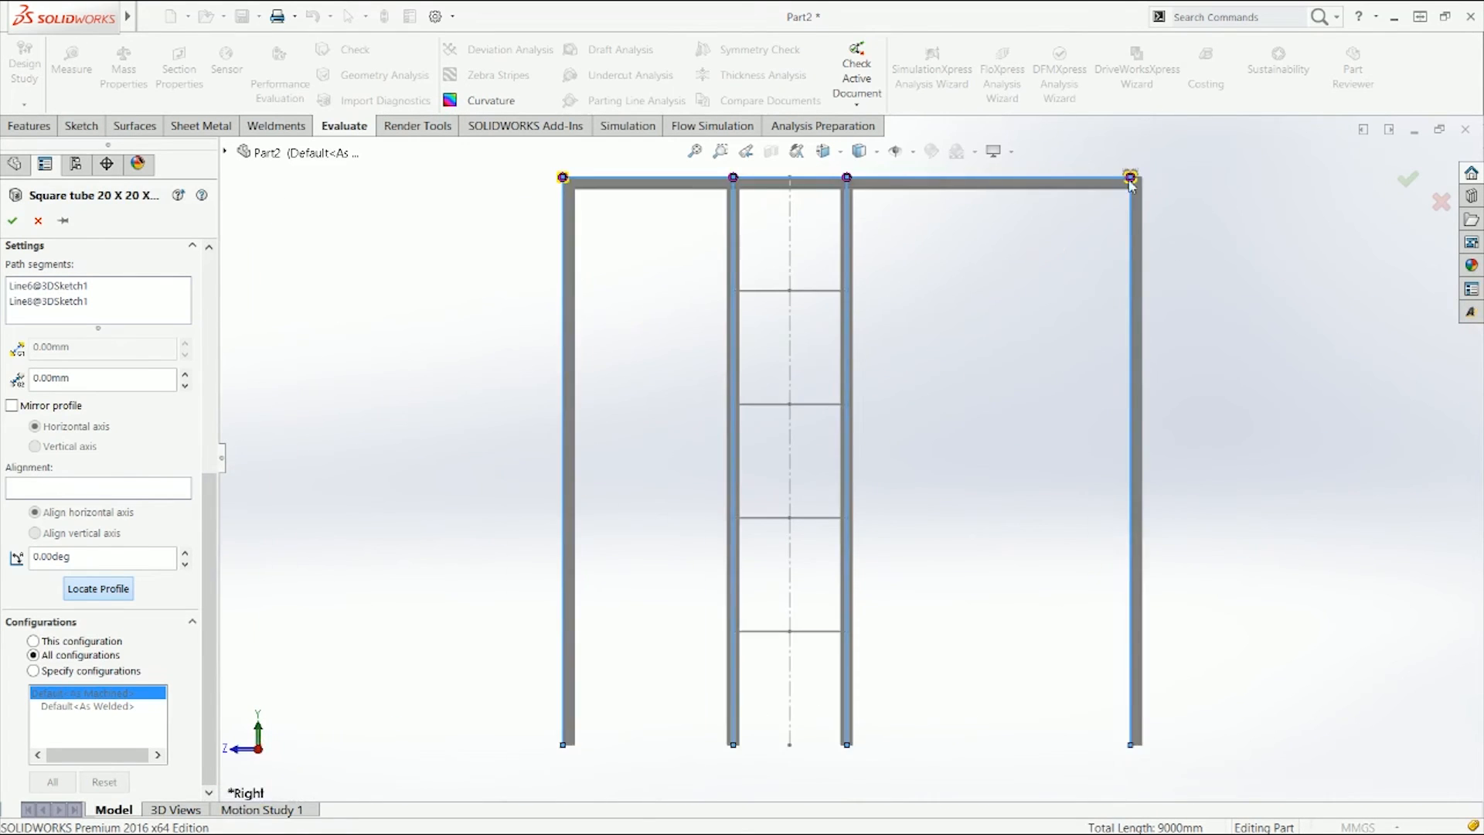
left_click(1130, 179)
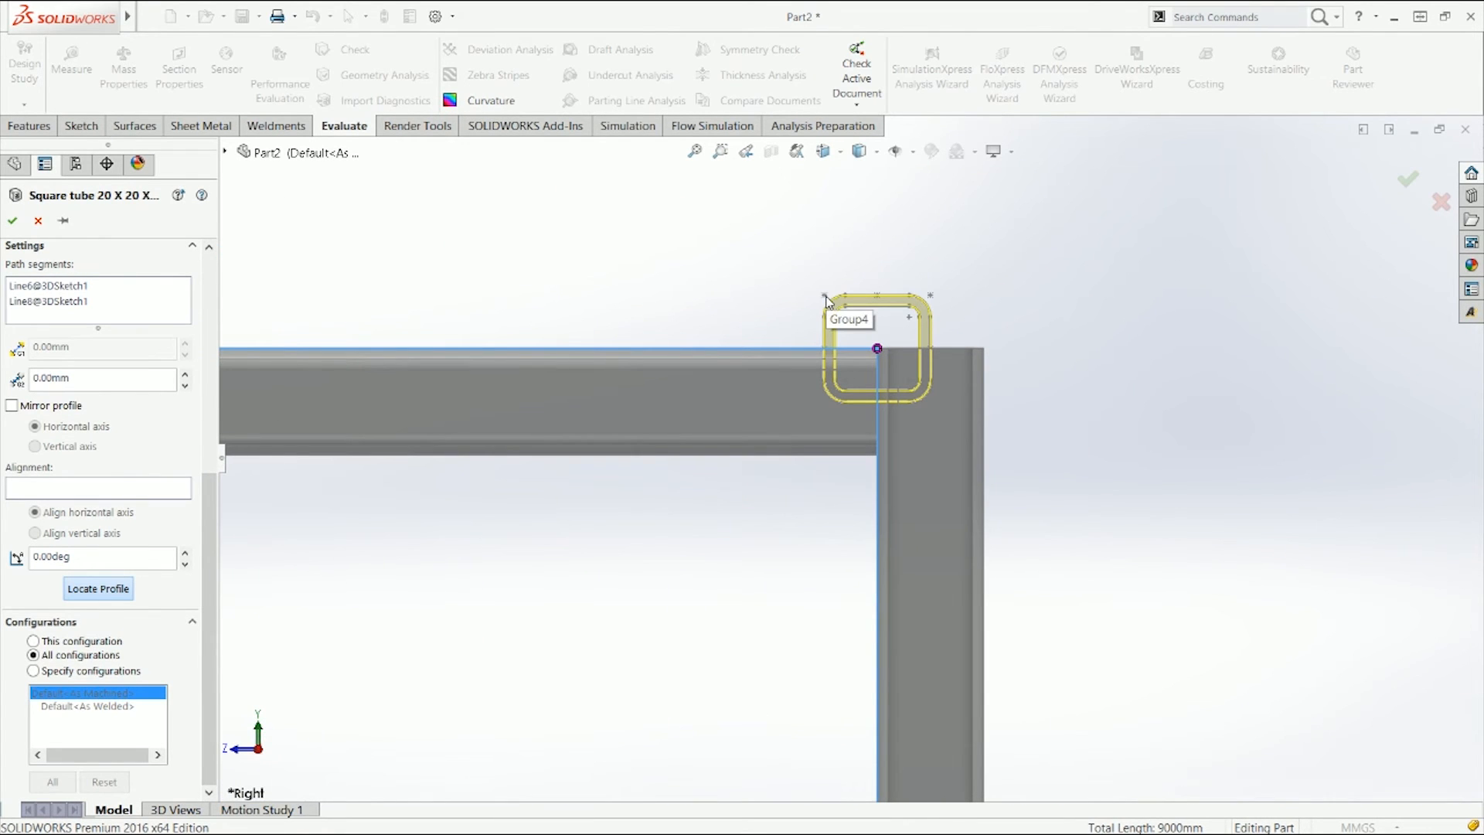
left_click(824, 299)
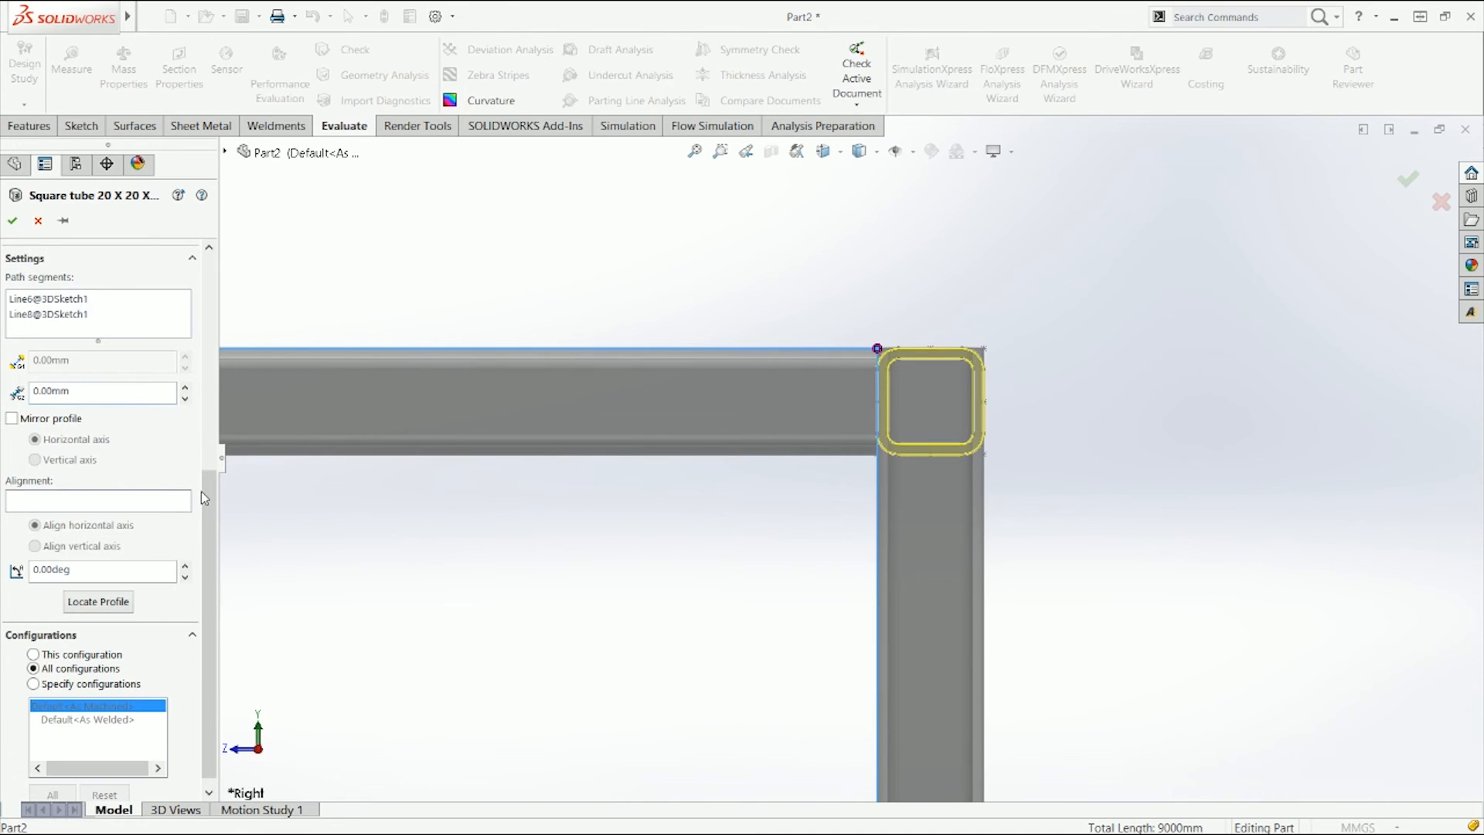
Step: Create a new group containing the four ladder rung lines
left_click_drag(202, 492, 203, 429)
left_click(91, 340)
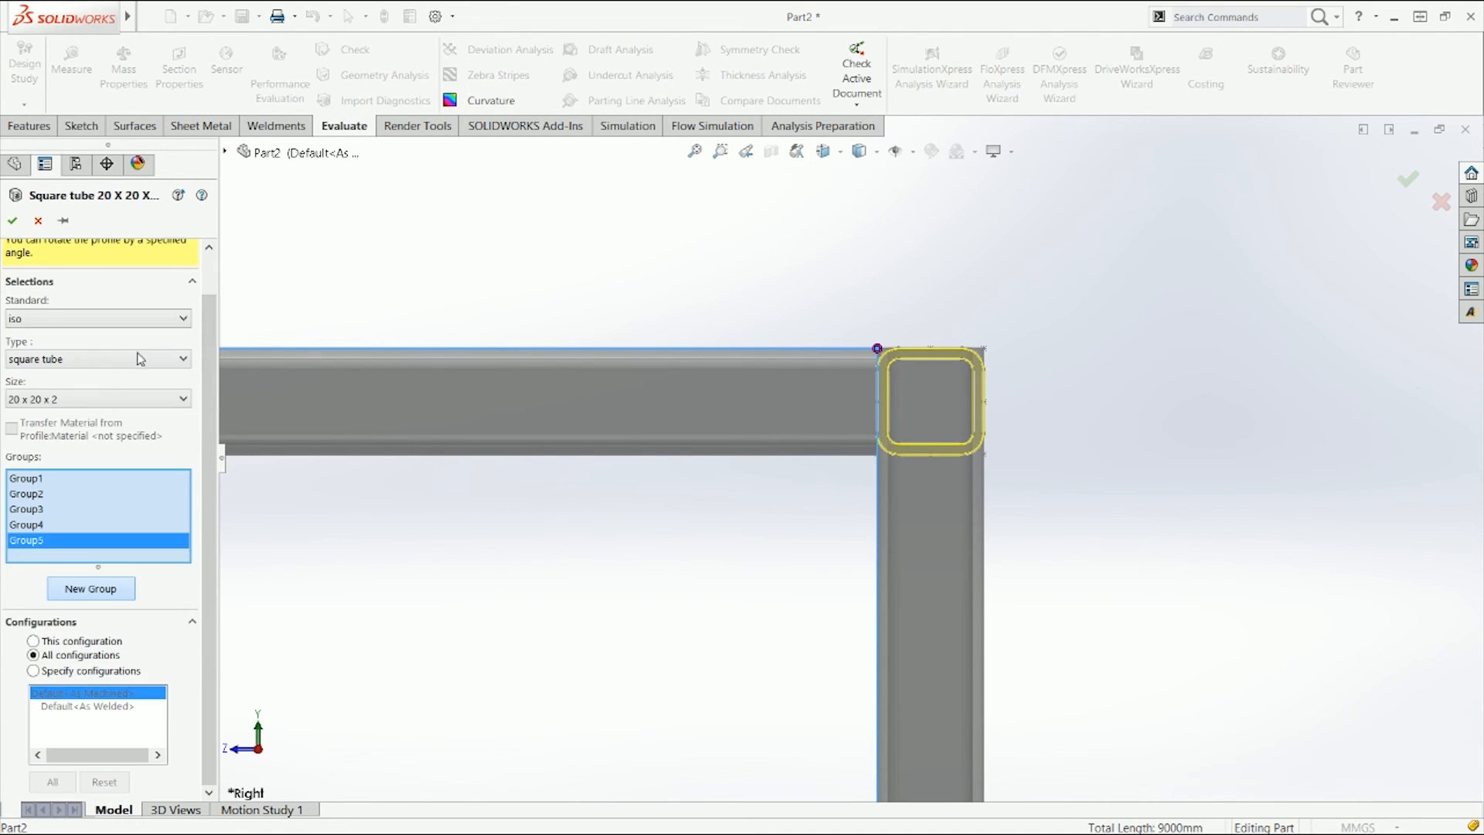
key("ctrl+7")
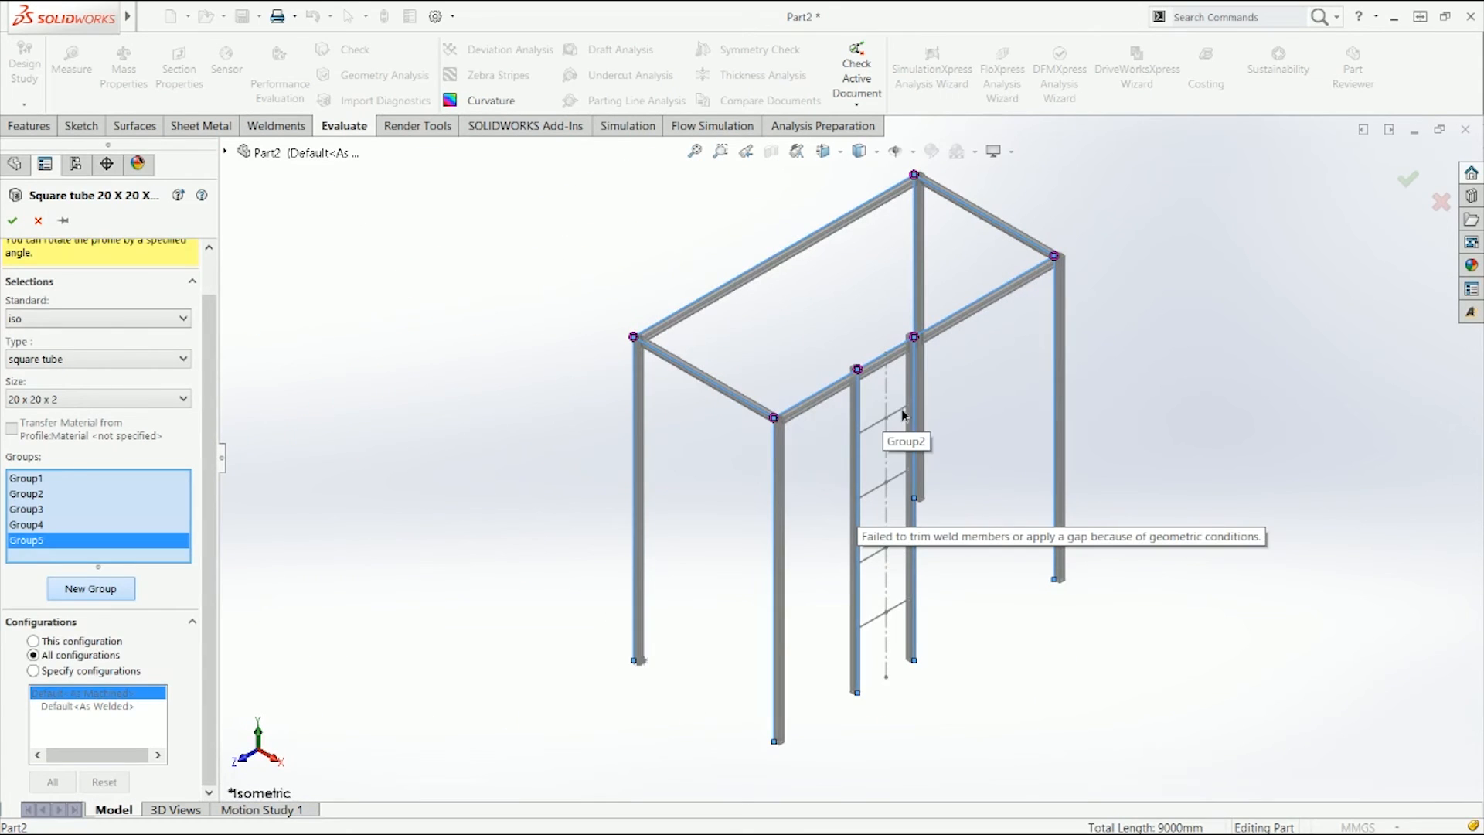
left_click(901, 410)
left_click(897, 476)
left_click(897, 545)
left_click(912, 609)
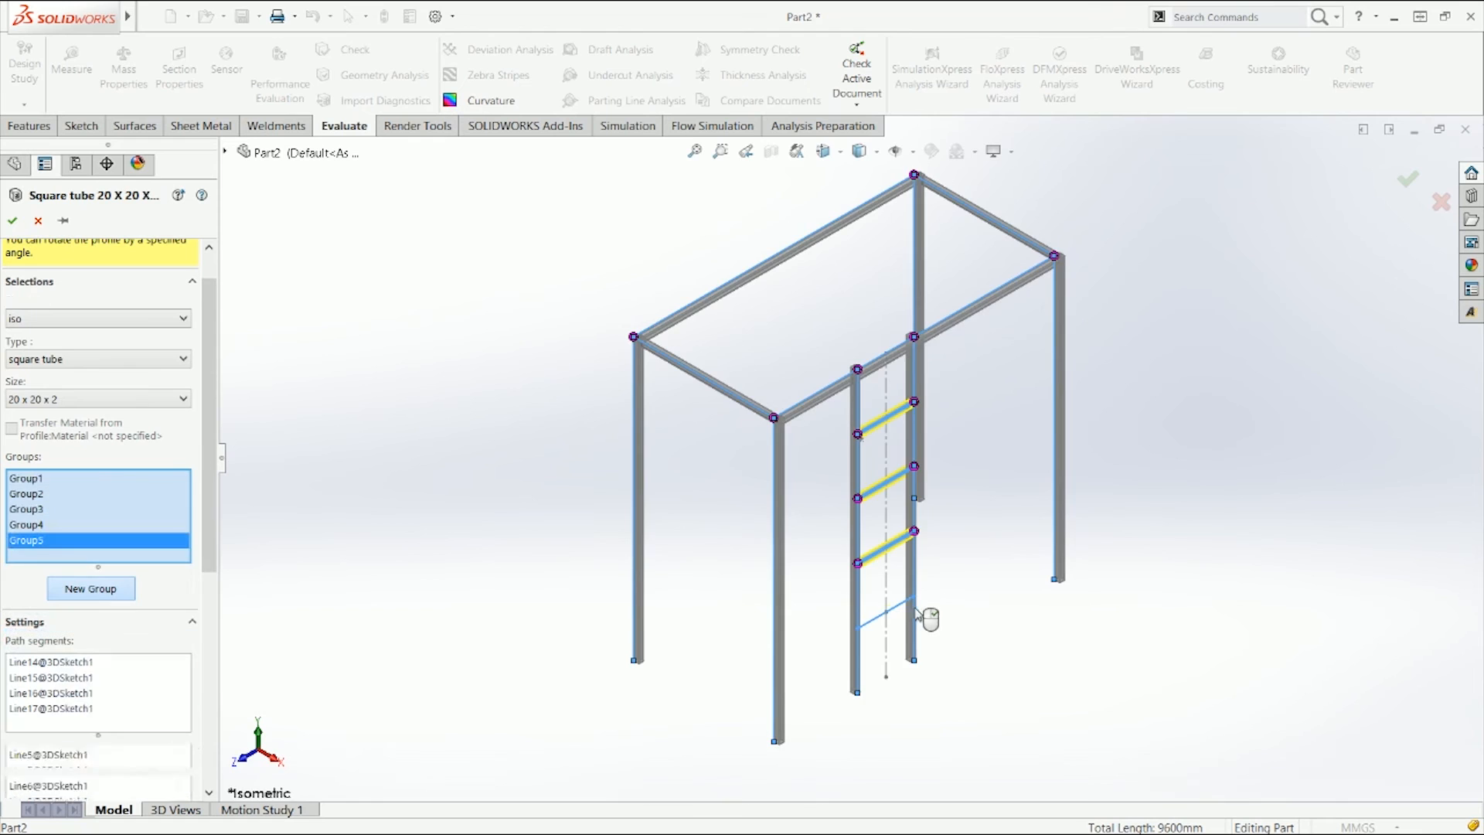
Step: Locate the rung group's profile at the midpoint of its right edge
key("ctrl+1")
scroll(999, 285, "down", 4)
scroll(976, 291, "up", 3)
scroll(909, 315, "down", 1)
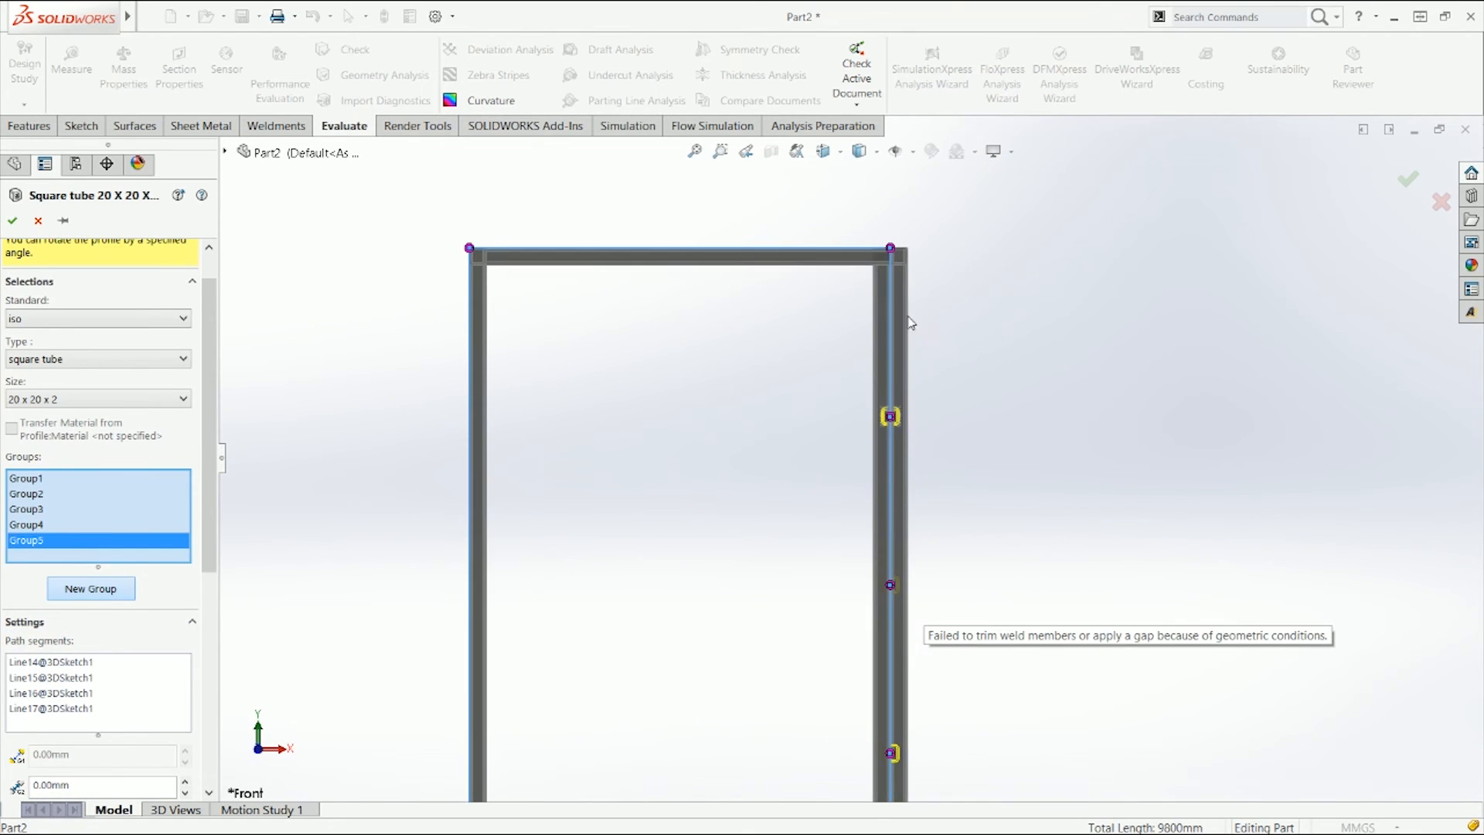
scroll(116, 671, "down", 5)
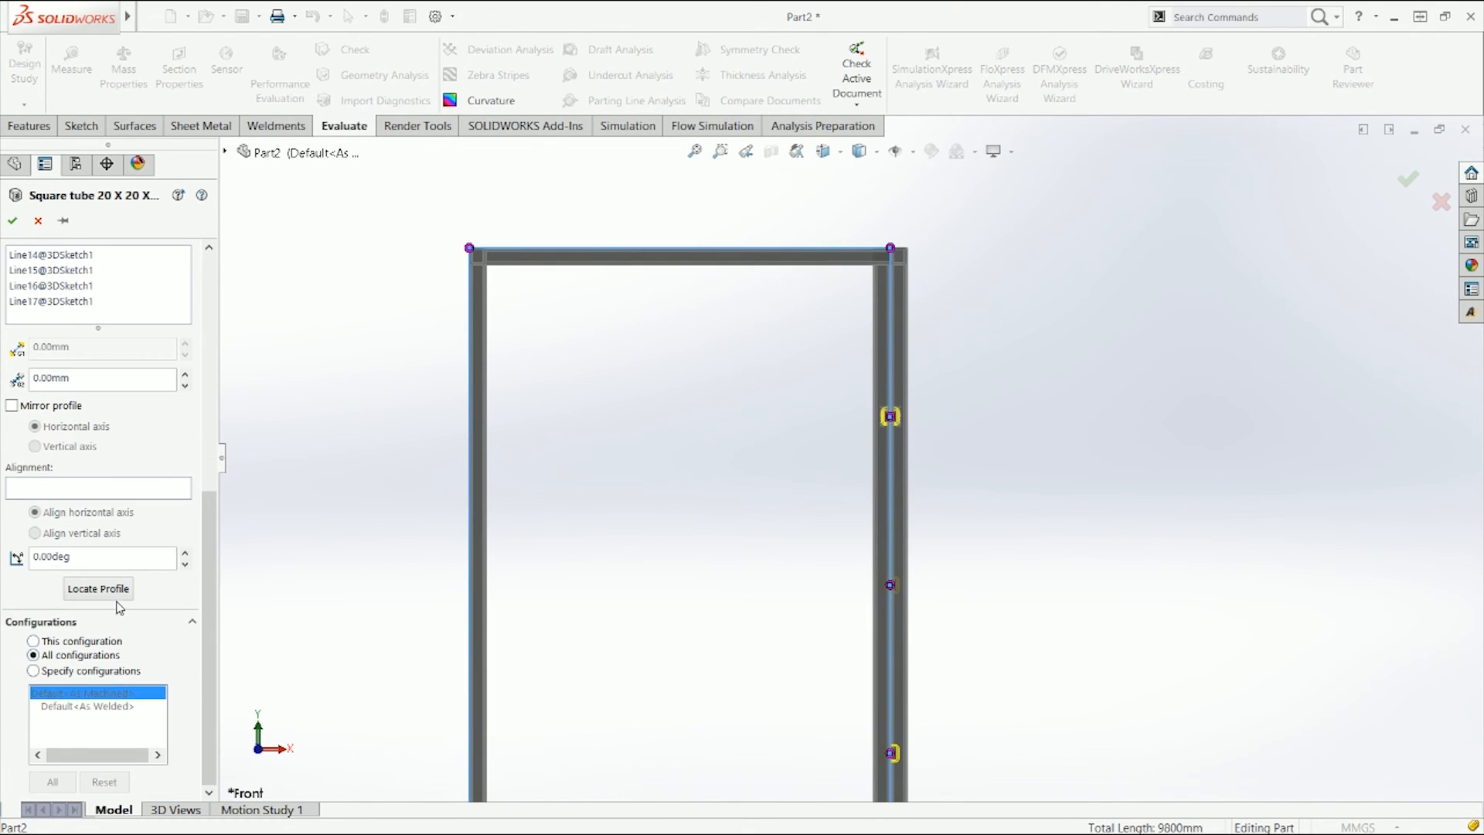
left_click(116, 594)
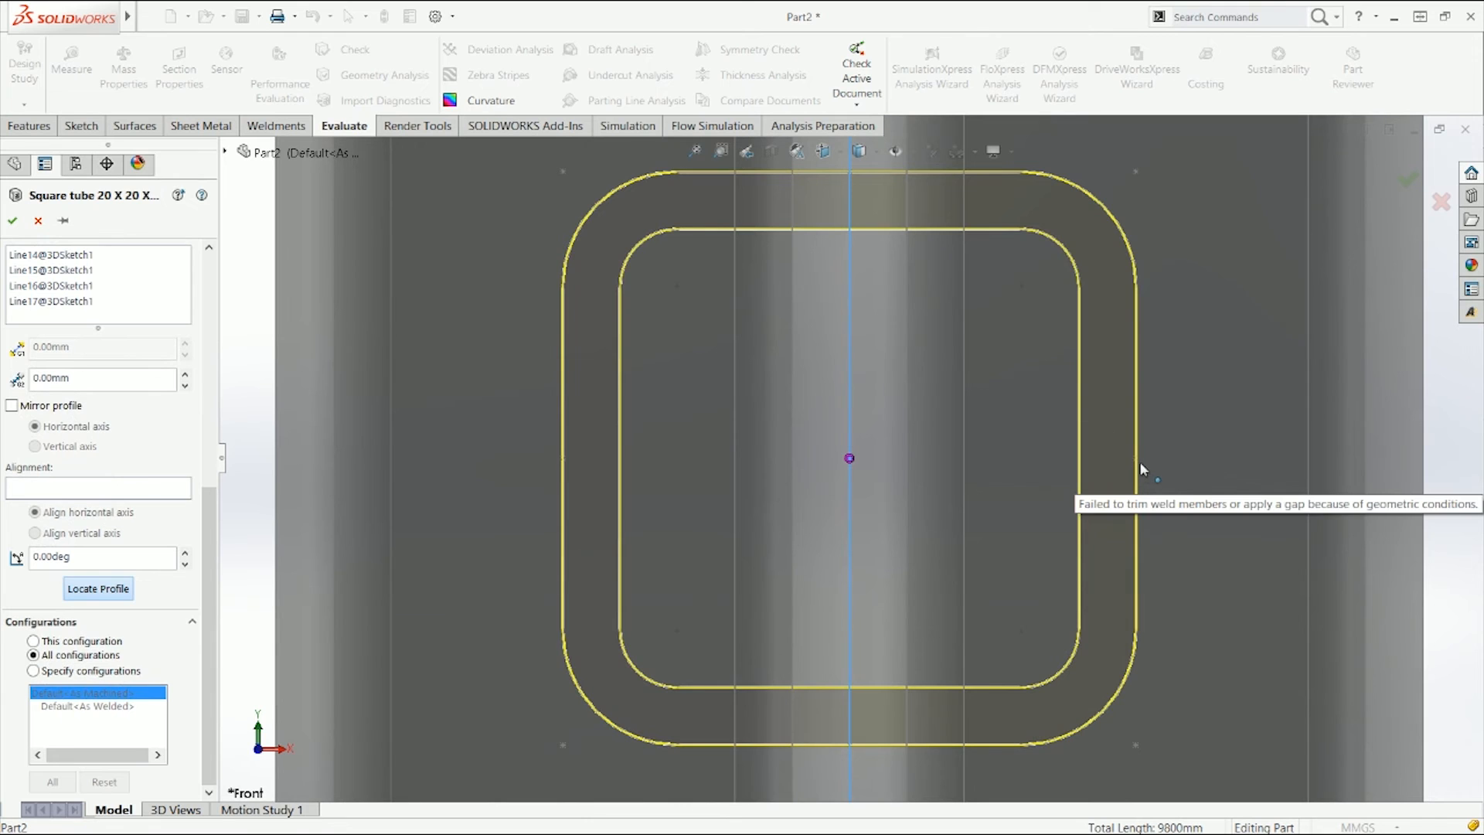
left_click(1138, 459)
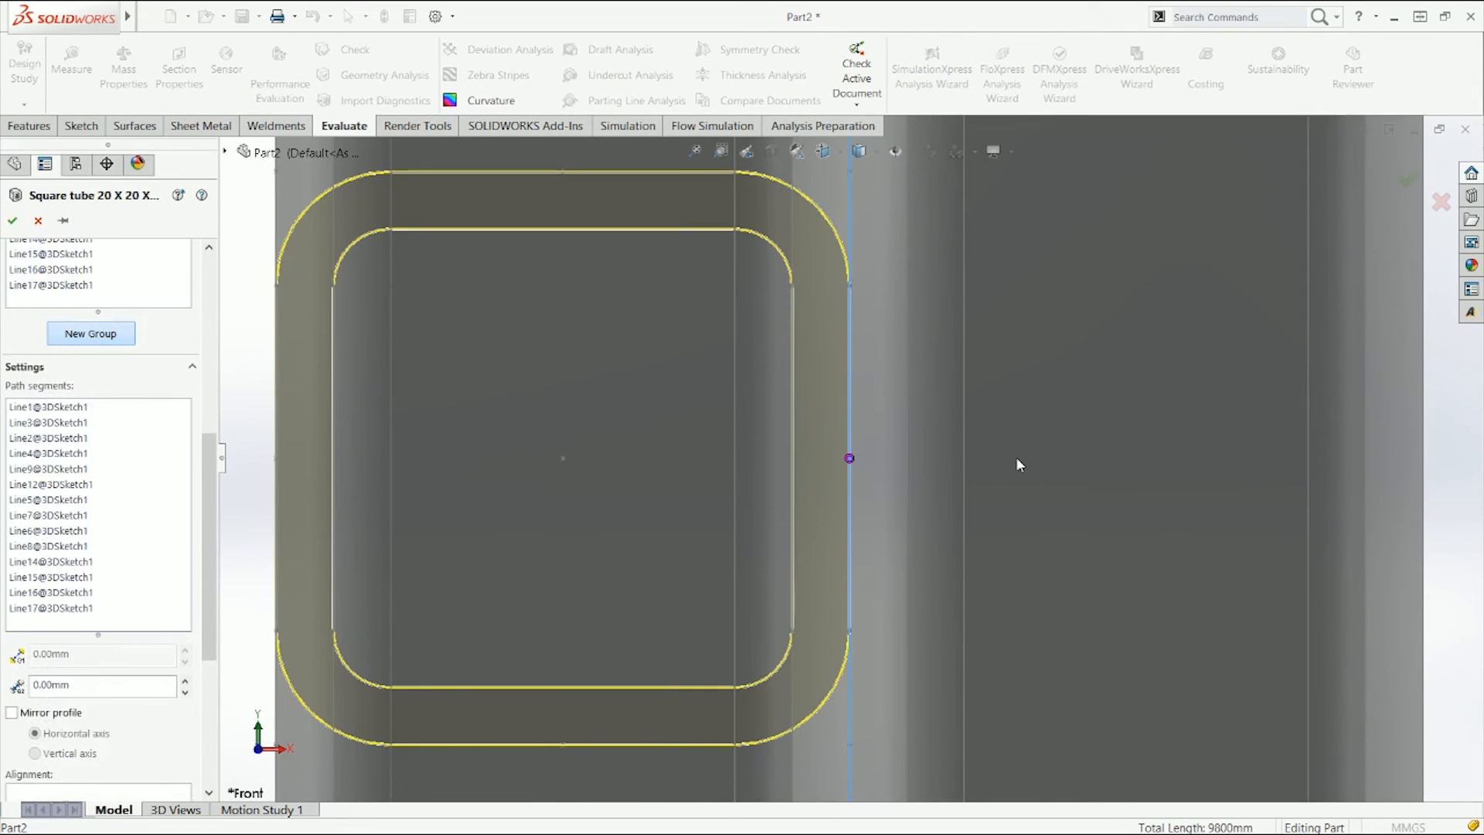
Step: Confirm the structural member feature and inspect the finished frame
left_click(13, 222)
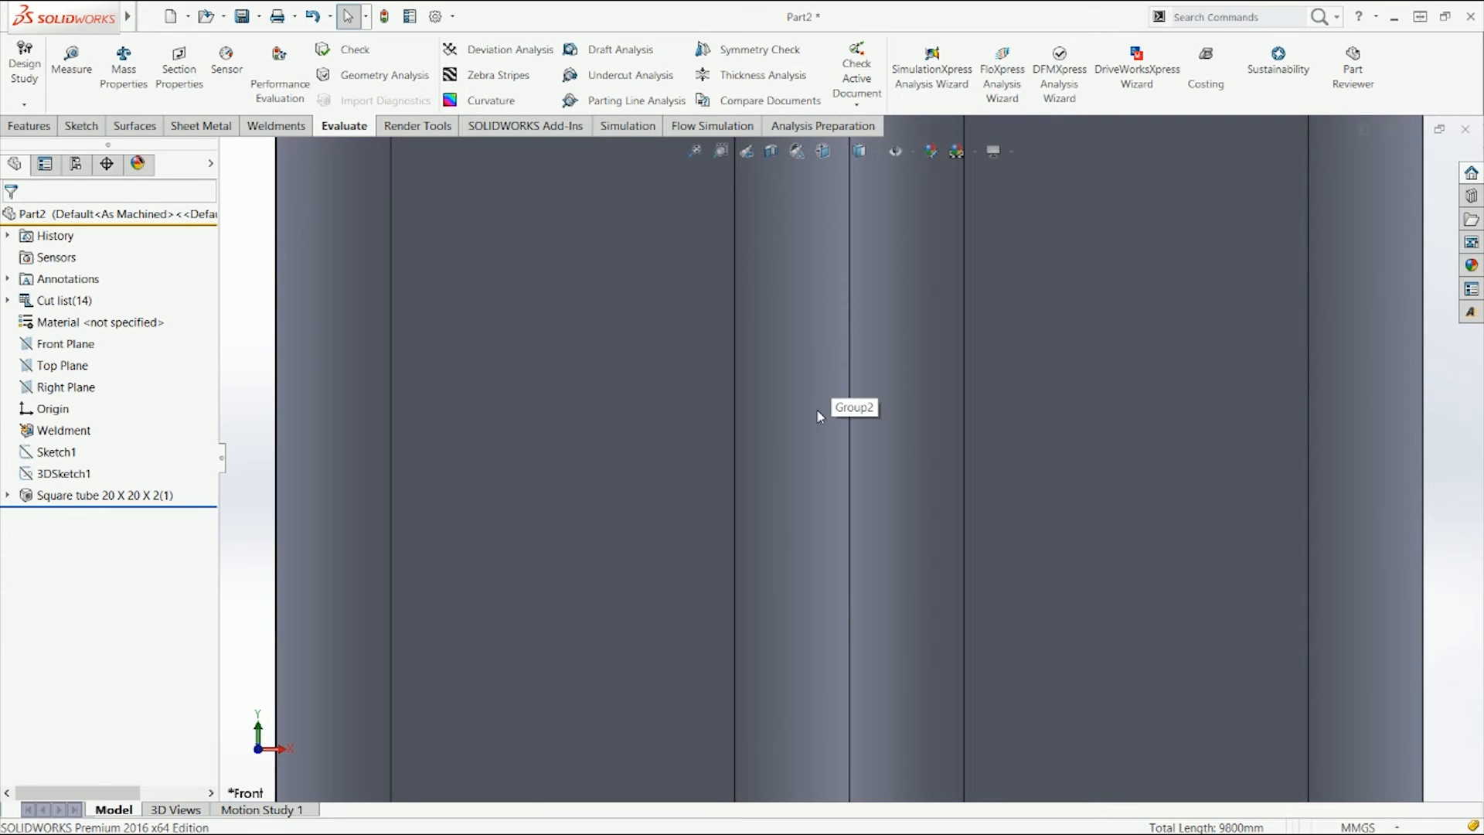
key("ctrl+7")
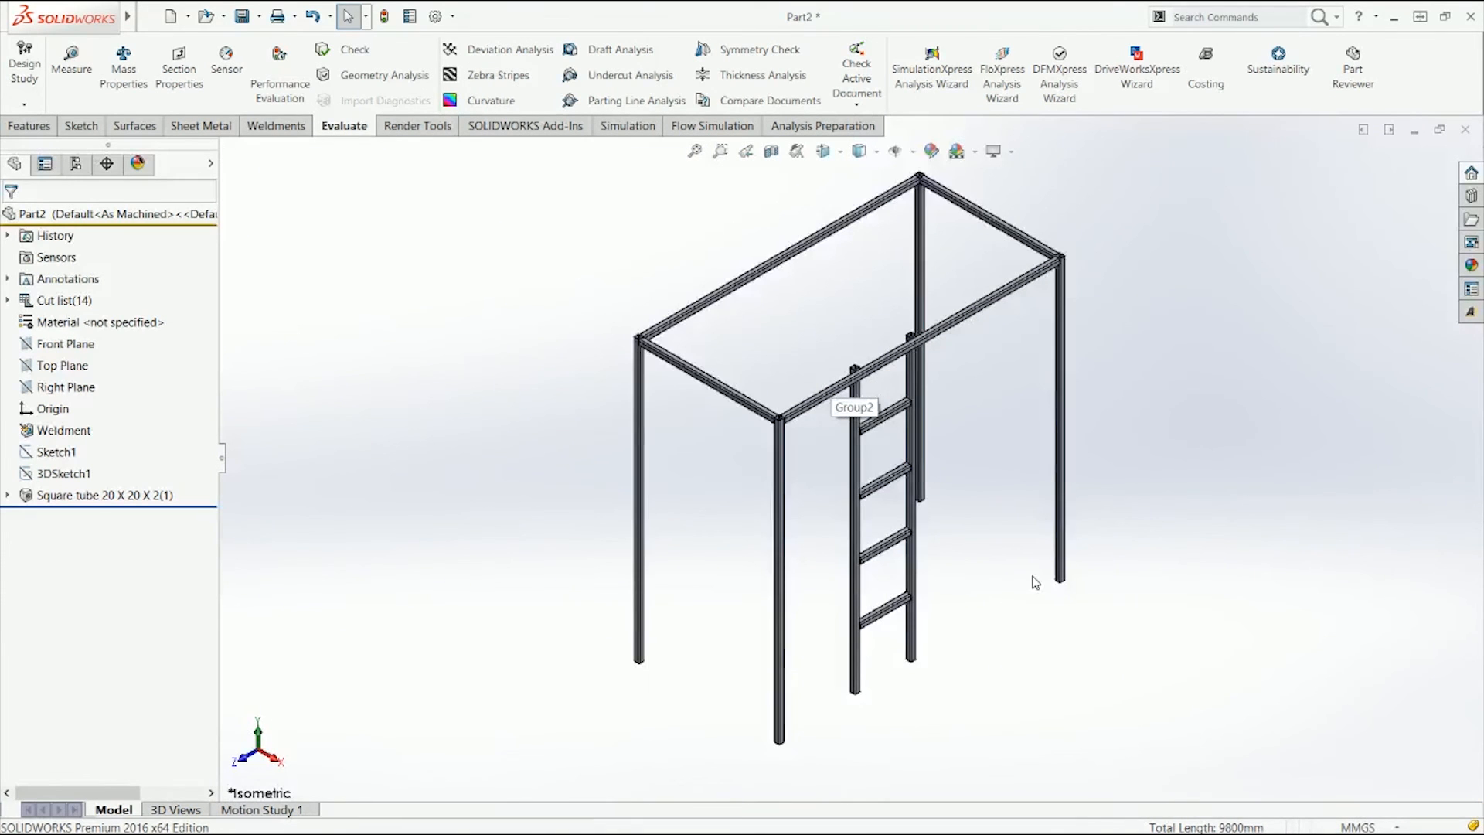
scroll(839, 353, "down", 5)
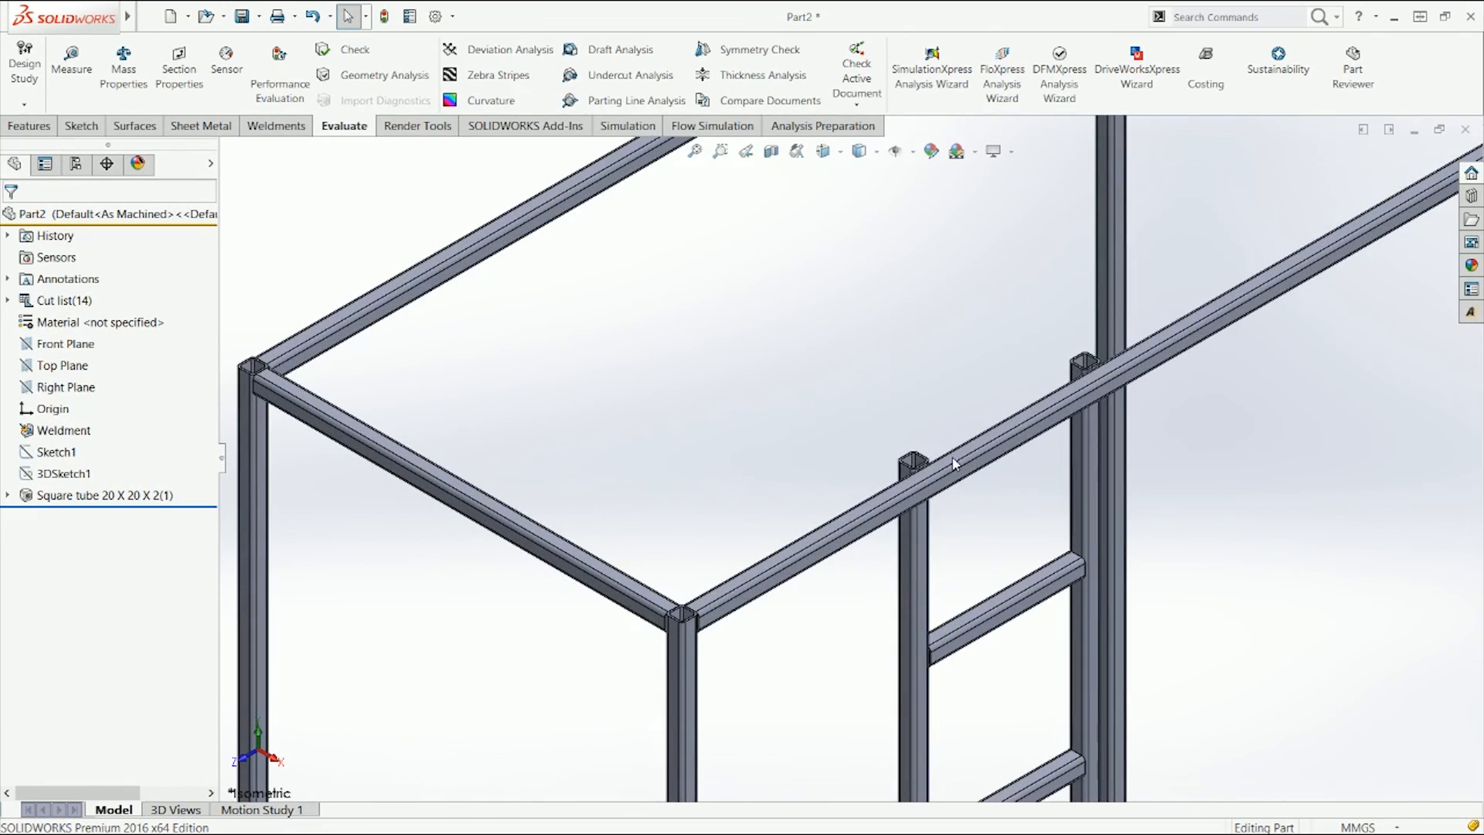
middle_click_drag(985, 472, 1110, 313)
key("ctrl+7")
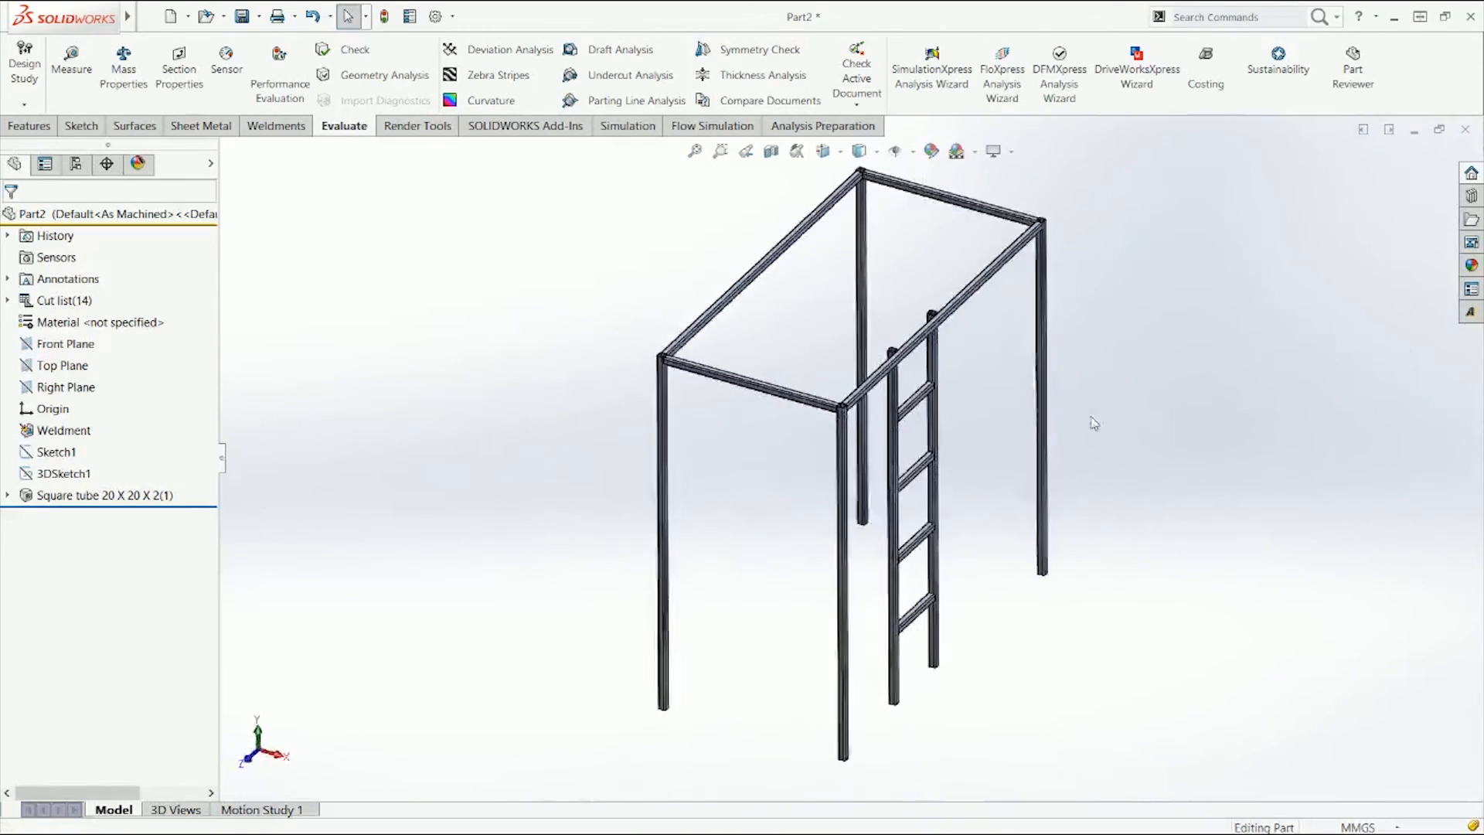
Step: Open the 3D sketch for editing to review its dimensions, then exit the sketch
left_click(83, 475)
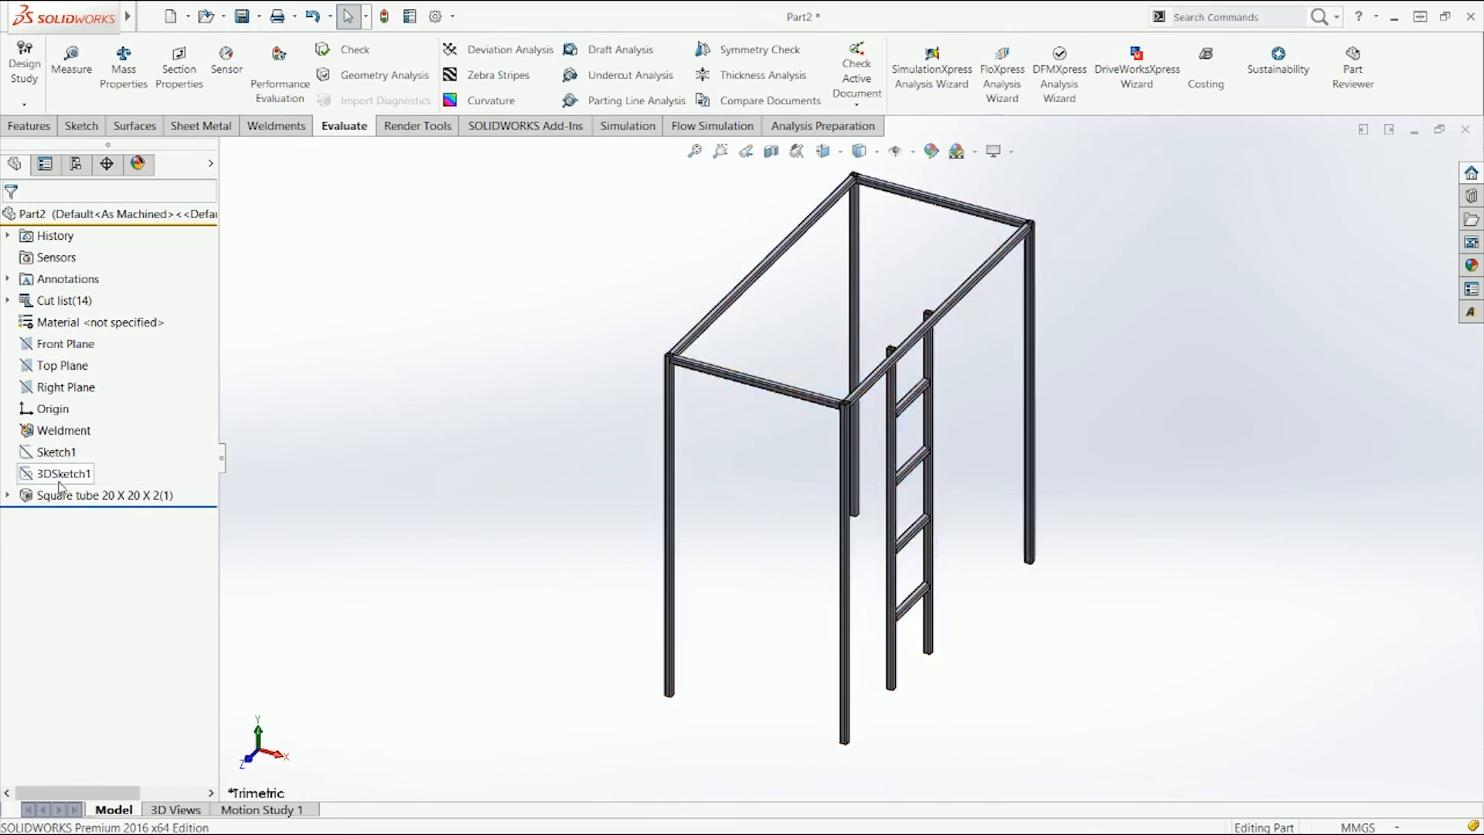
left_click(60, 474)
left_click(71, 437)
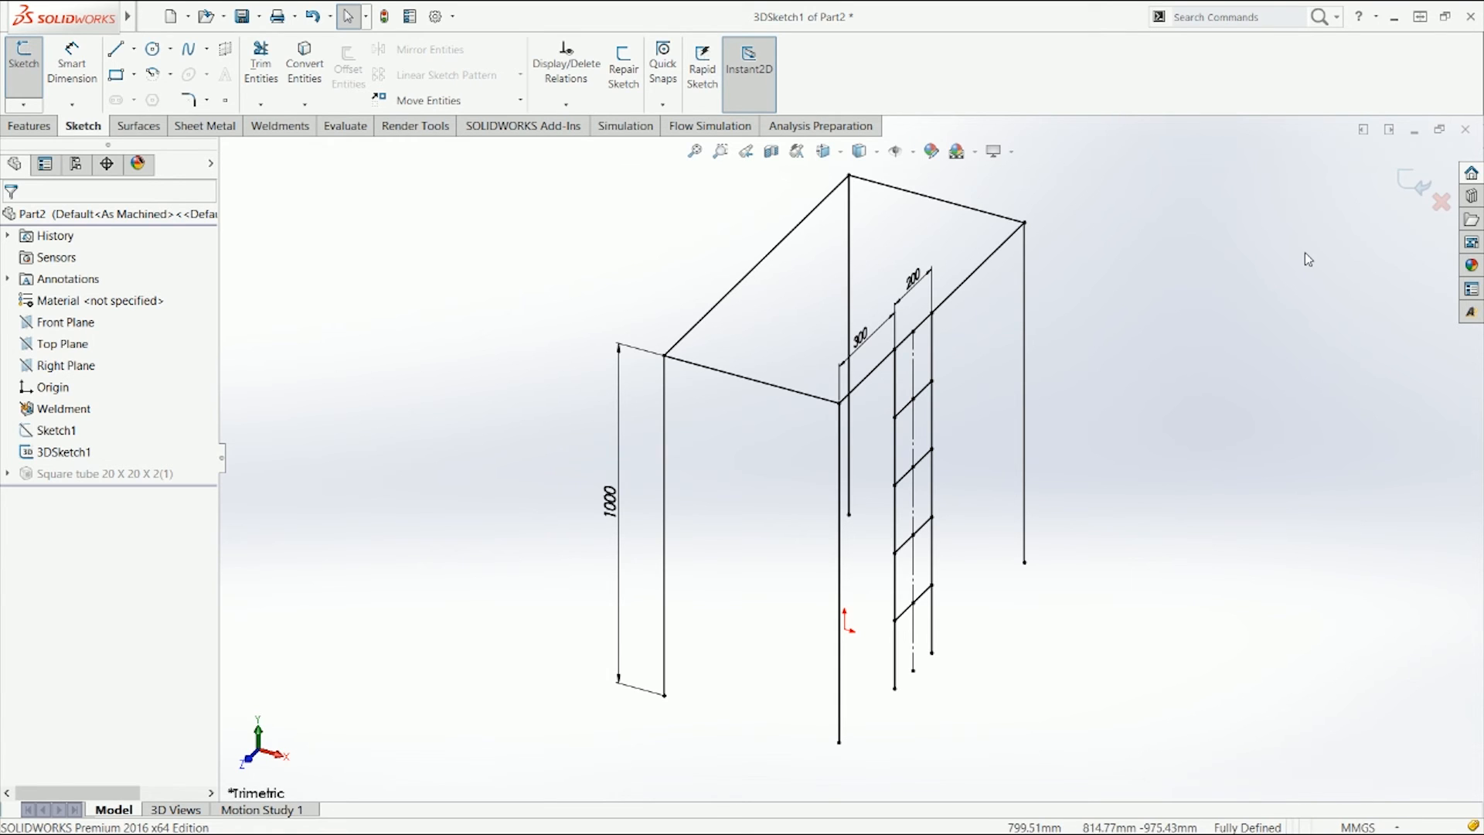
left_click(1407, 185)
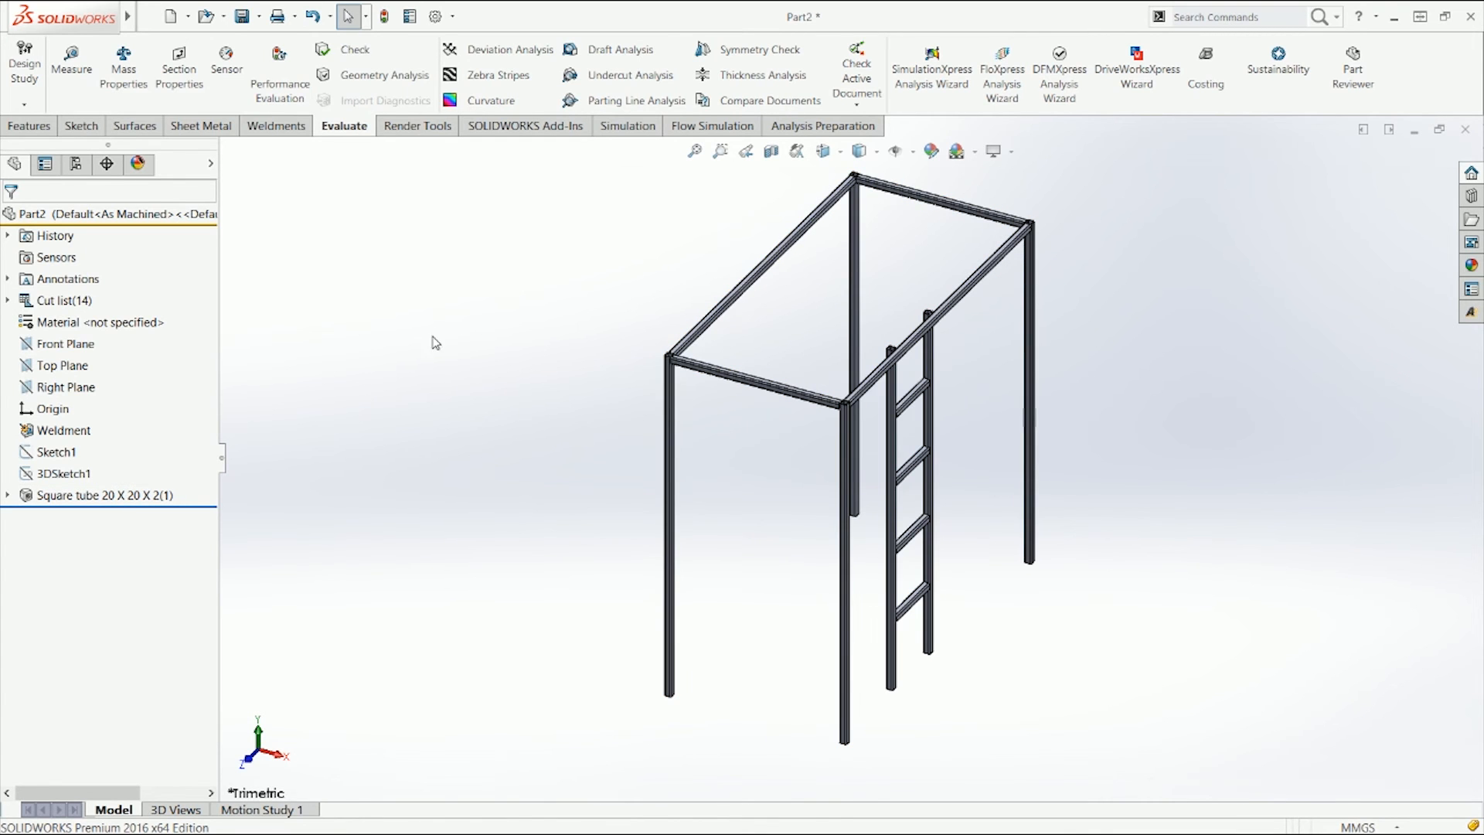
Step: Reopen the square tube structural member for editing and open the corner treatment at the top corner
scroll(633, 335, "down", 6)
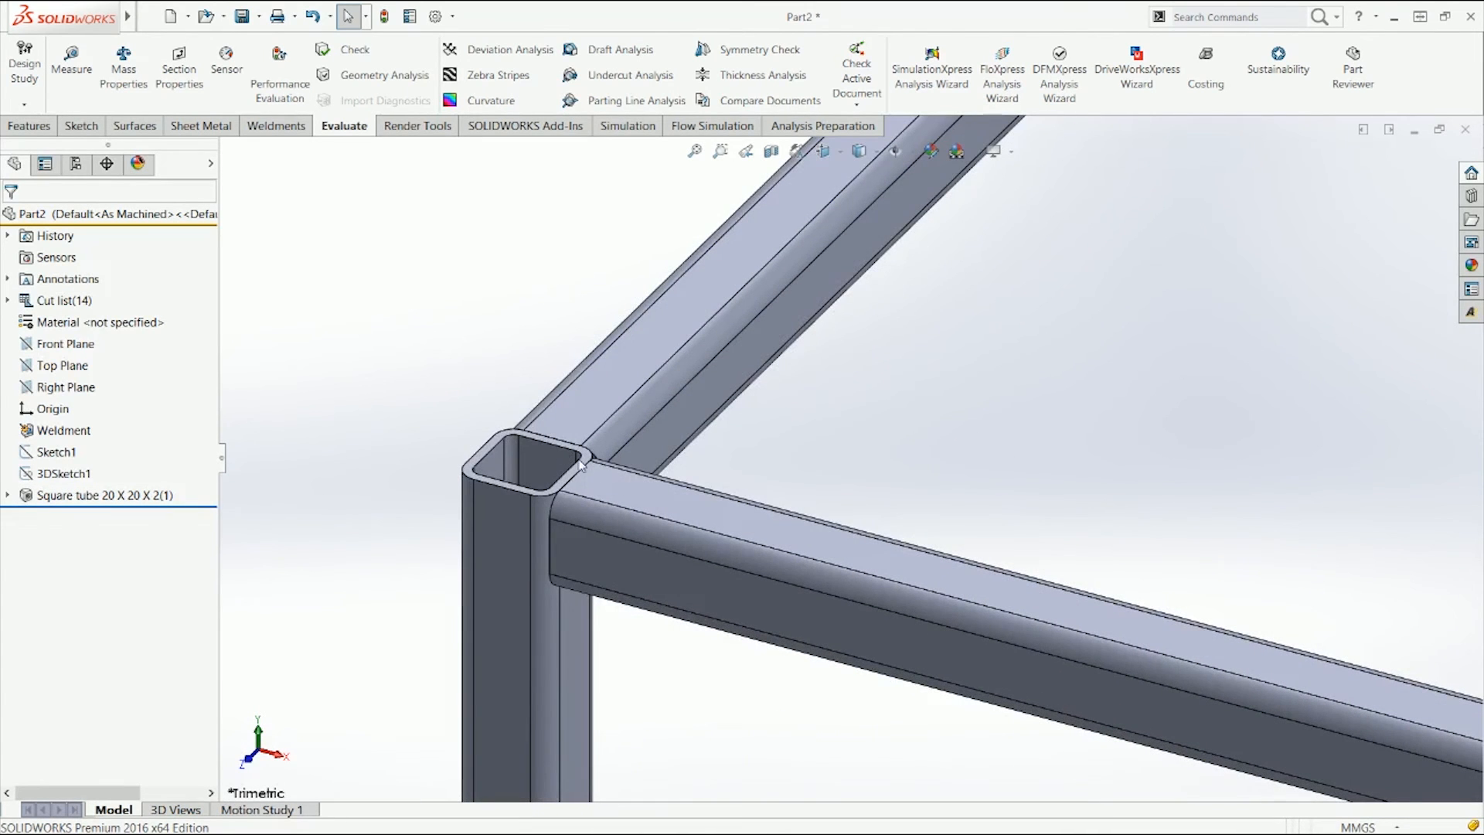
scroll(581, 464, "down", 2)
left_click(70, 496)
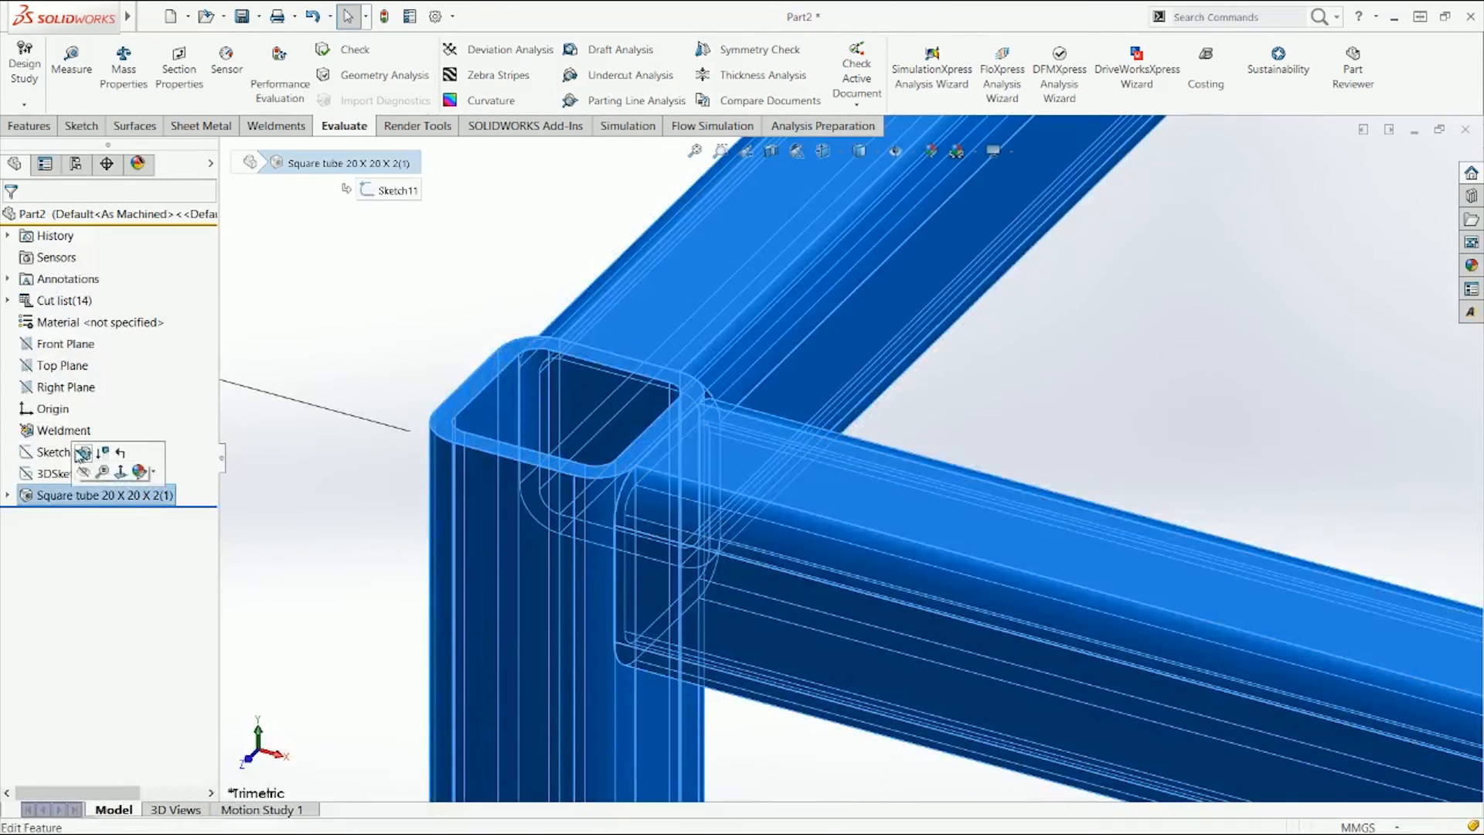
left_click(82, 454)
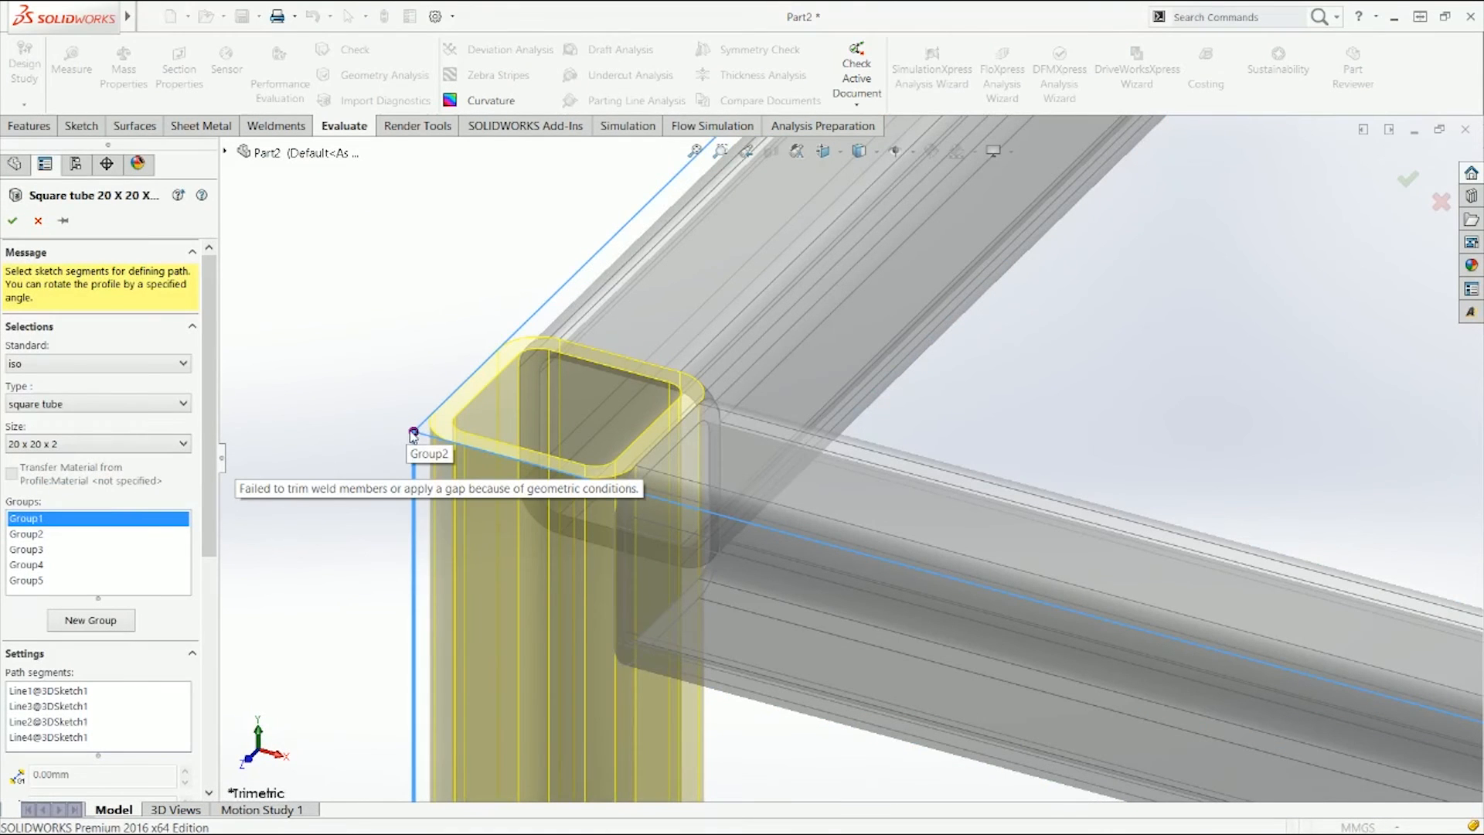
left_click(414, 433)
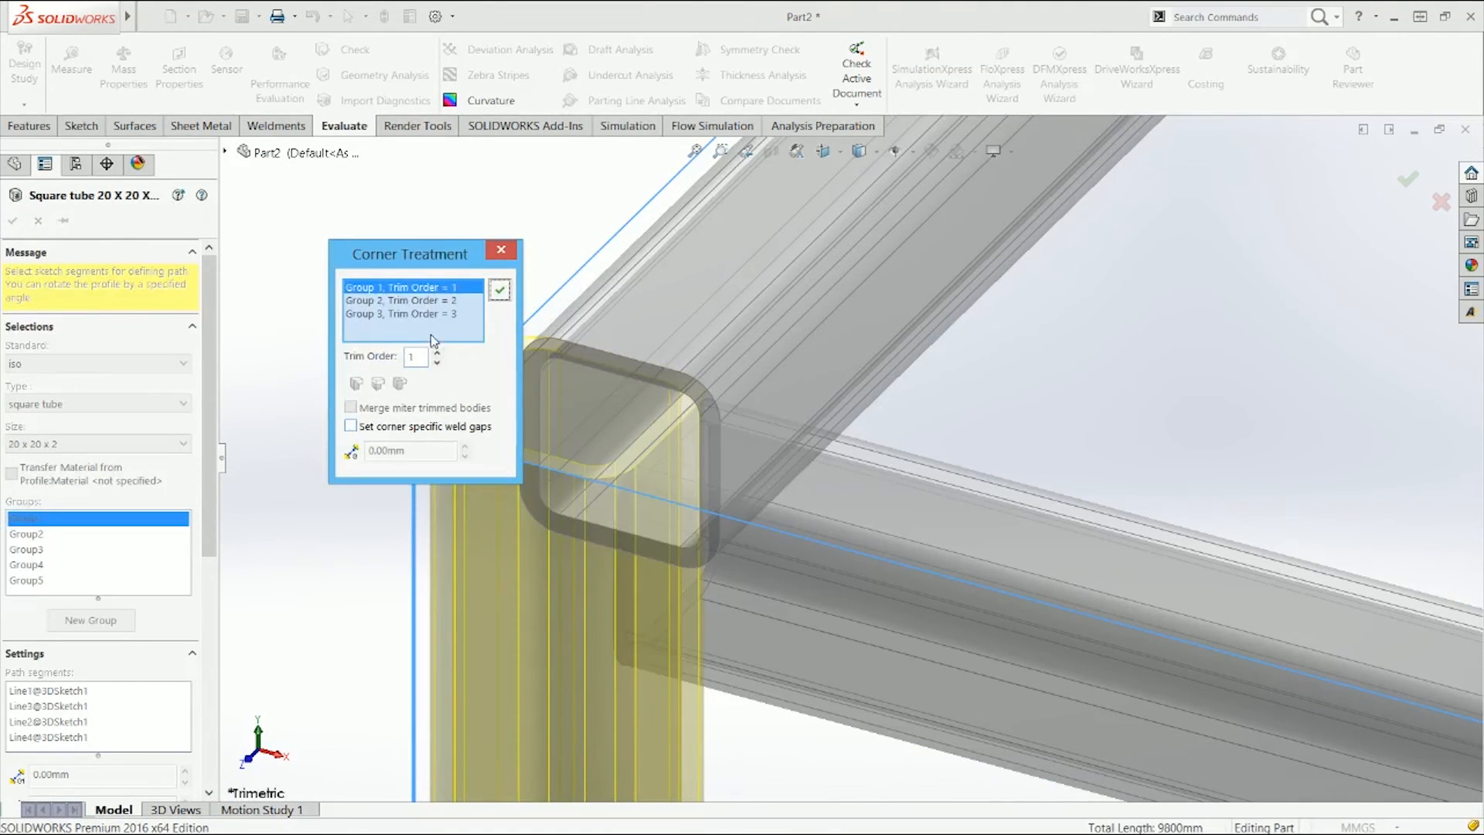
Step: Set the corner's trim order to 2 for groups 1 and 2, then confirm the structural member
left_click(450, 301)
left_click(448, 313)
left_click(446, 302)
left_click(442, 289)
left_click(437, 352)
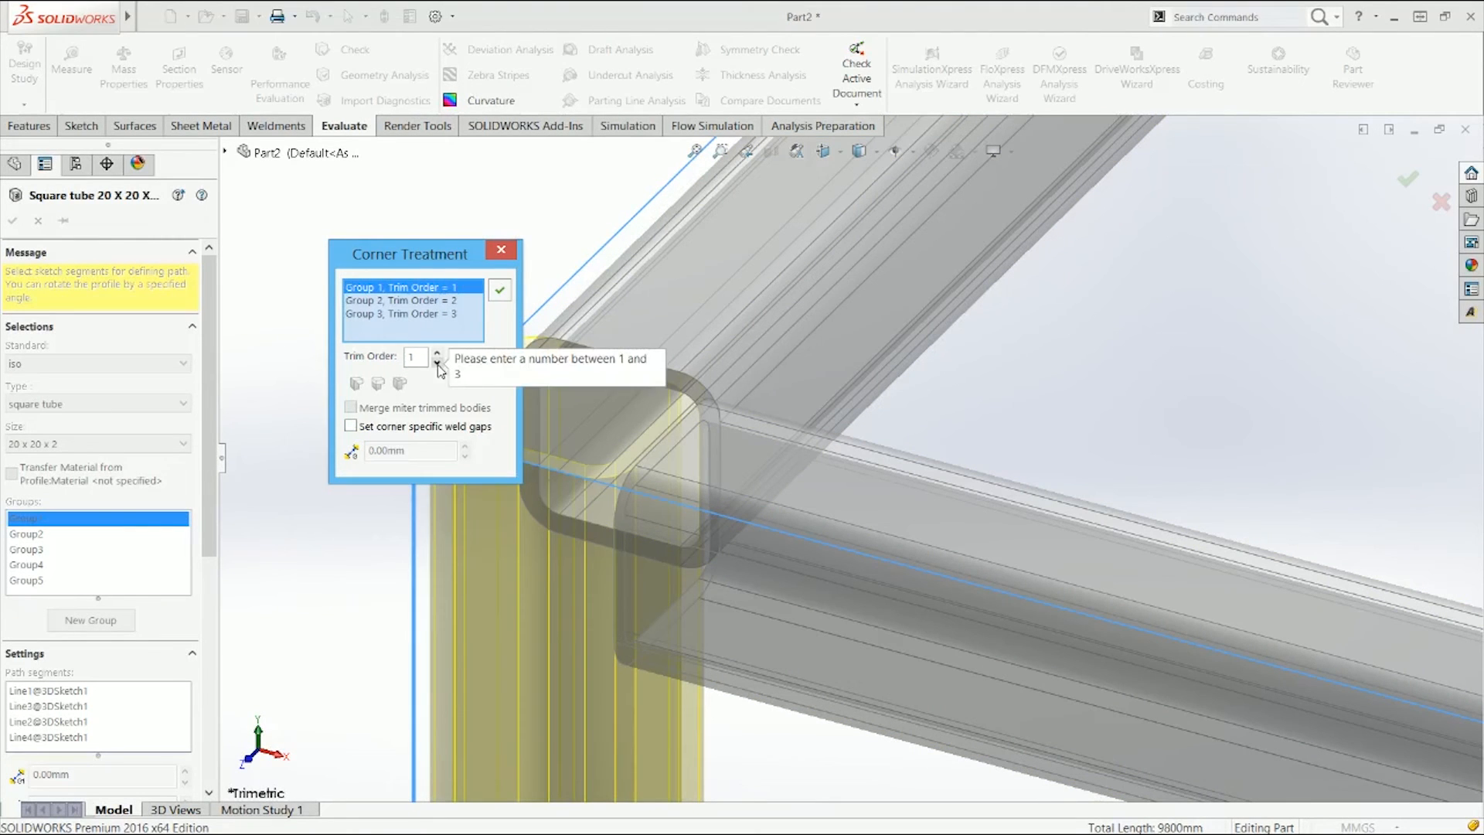
left_click(454, 301)
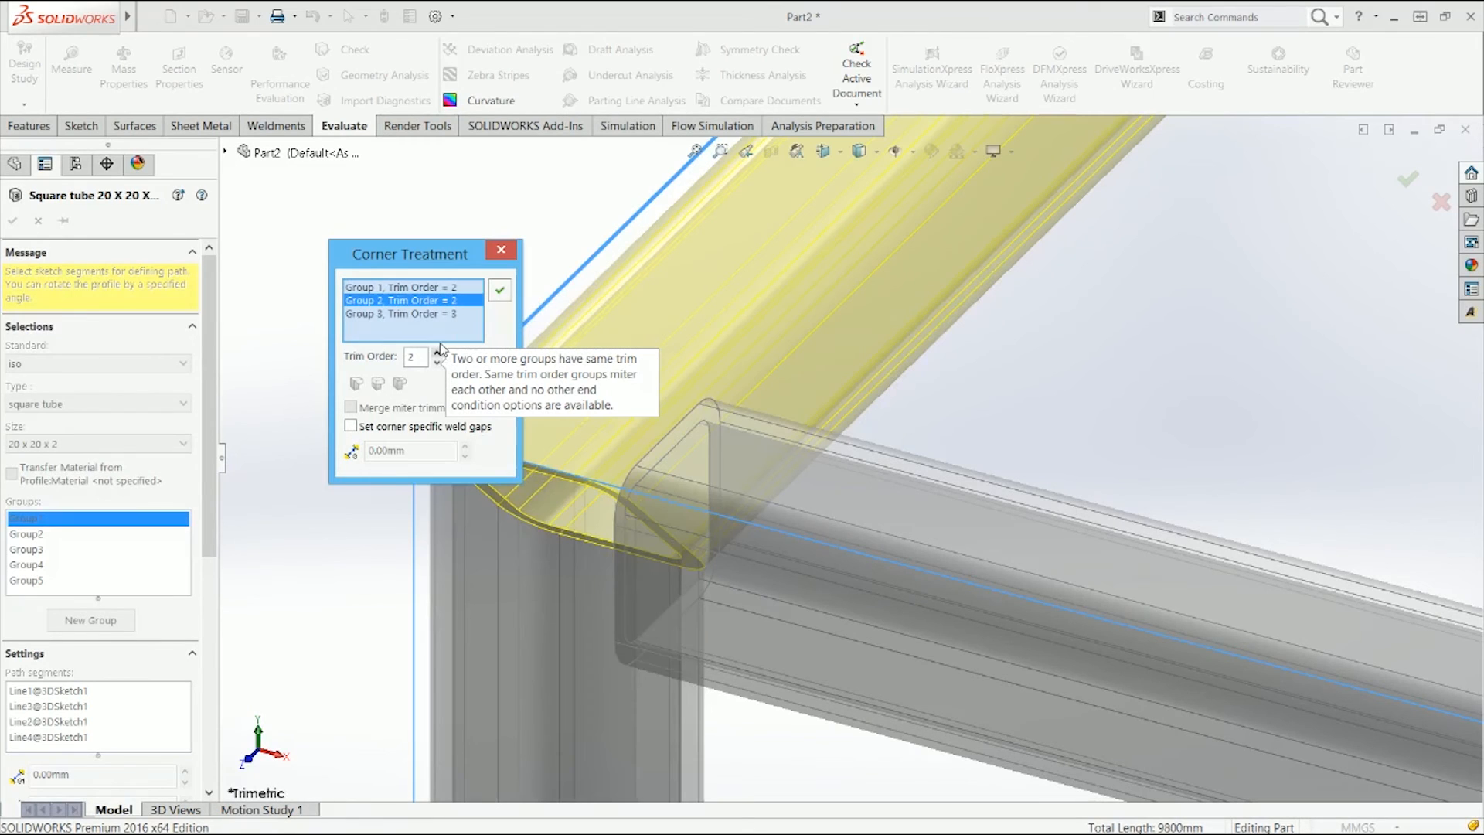
left_click(454, 290)
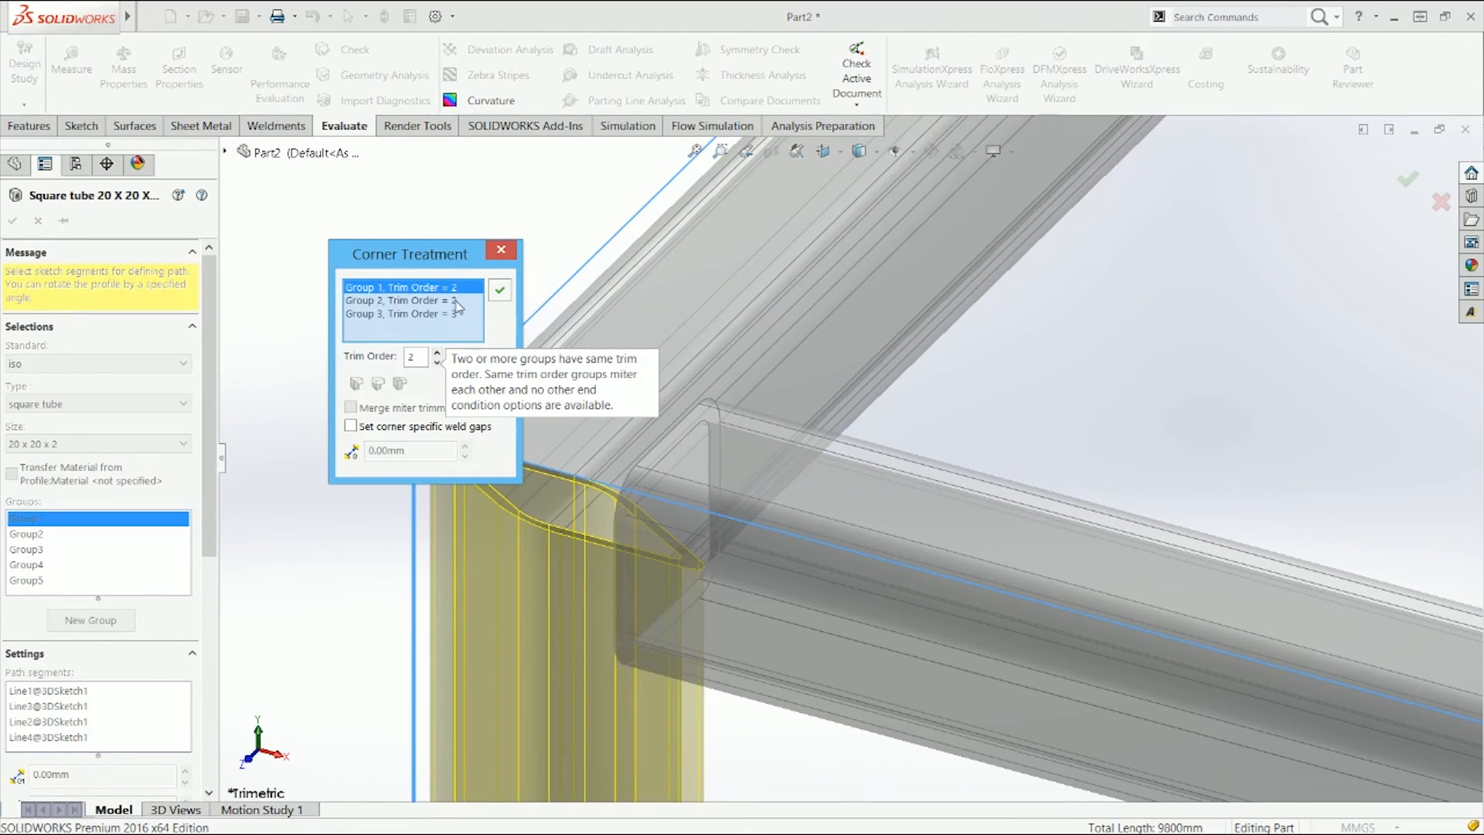
left_click(436, 362)
left_click(500, 290)
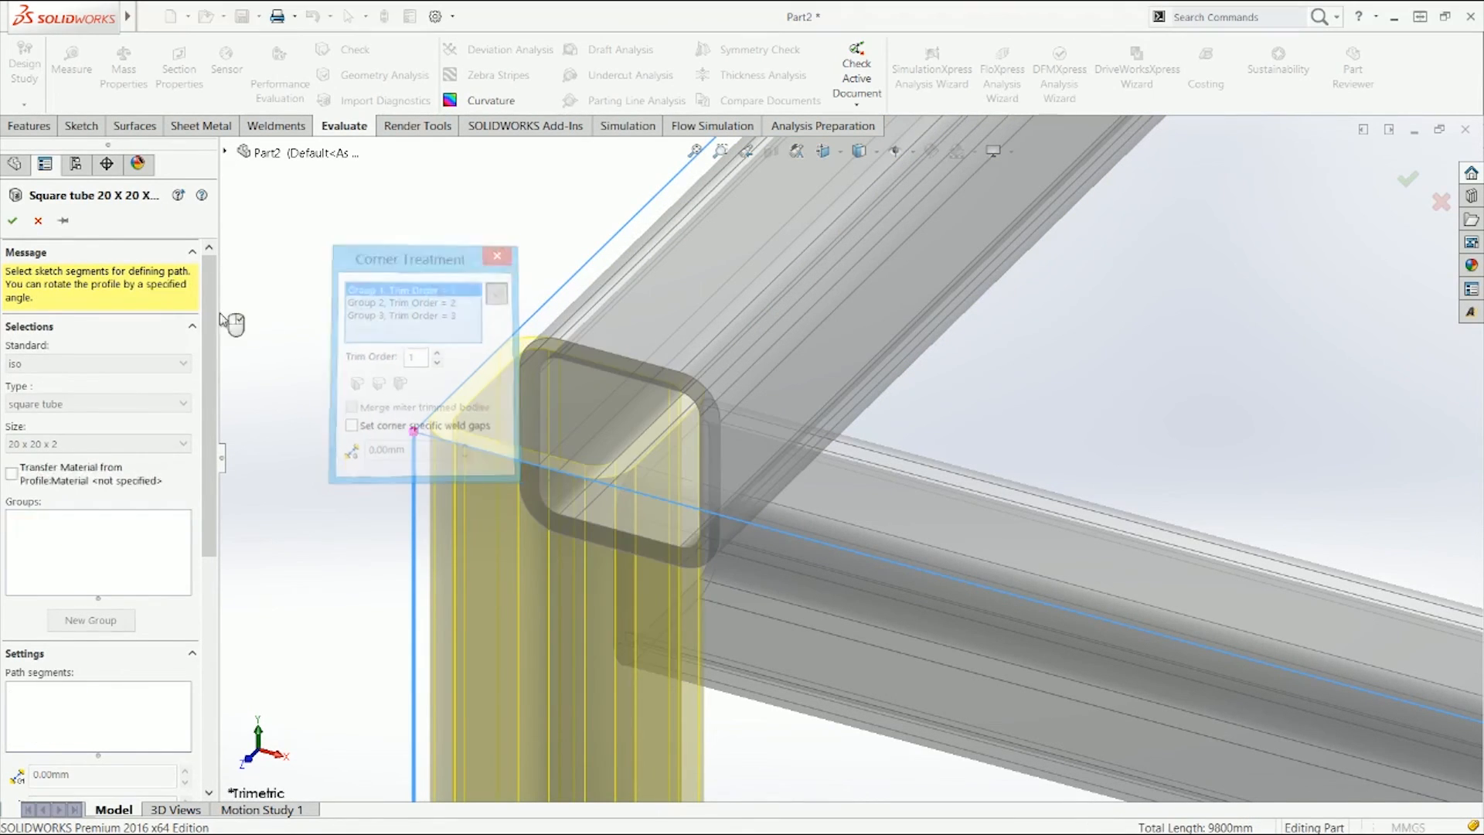
left_click(12, 220)
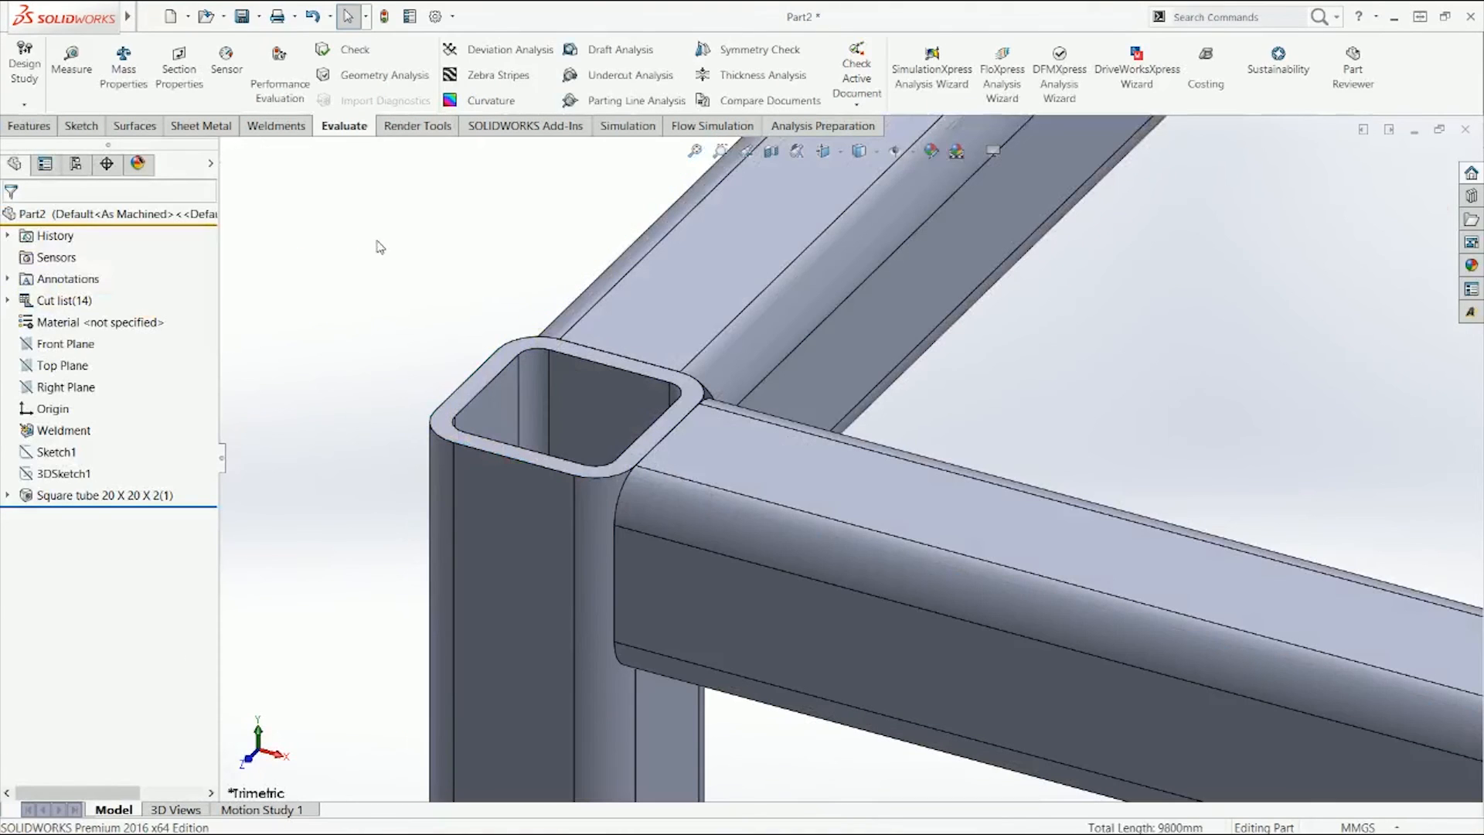
Step: Add an end cap on the top face of the corner's vertical tube, with its thickness directed outward
scroll(307, 343, "up", 2)
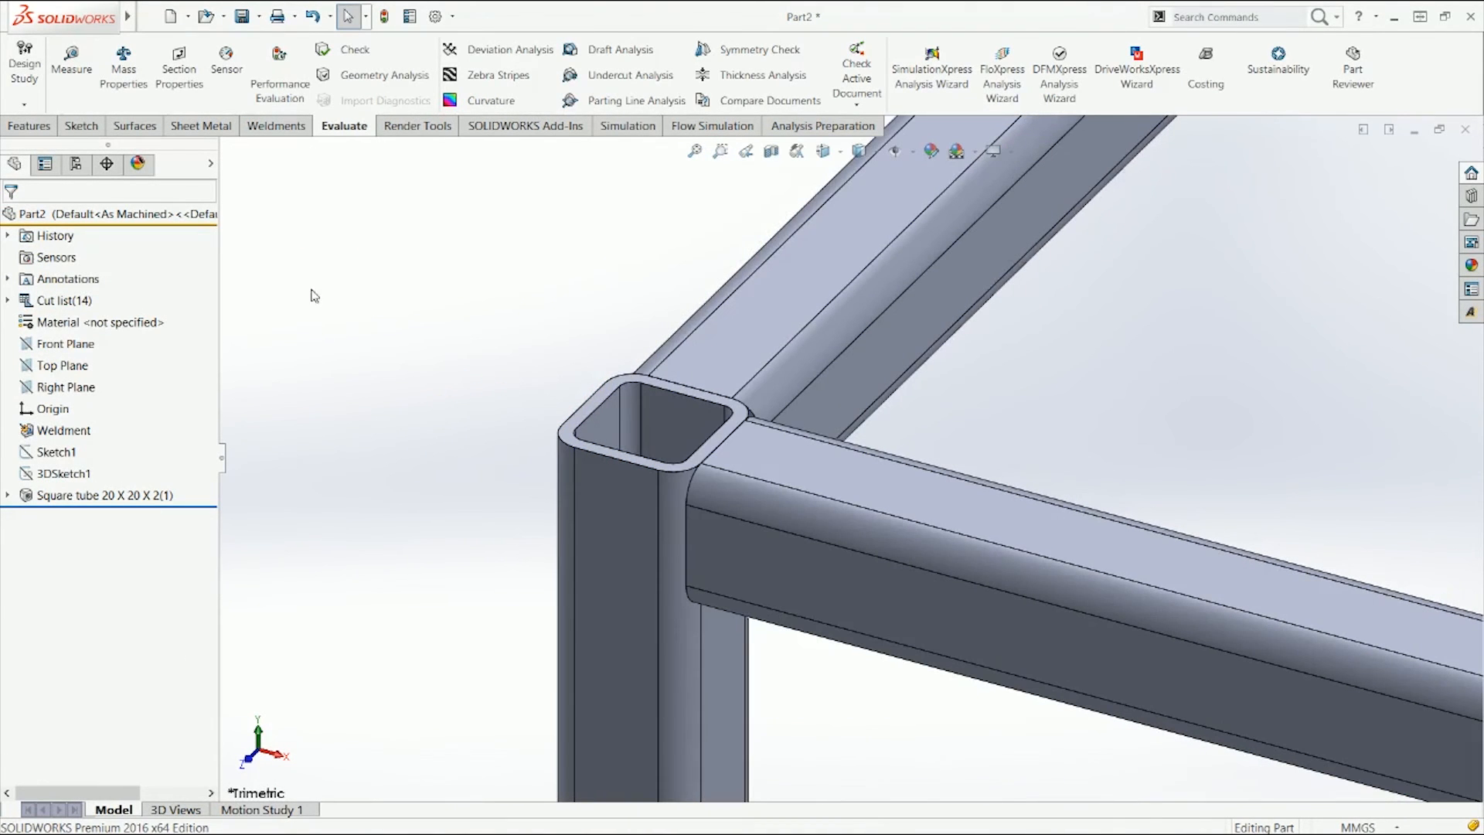
left_click(277, 125)
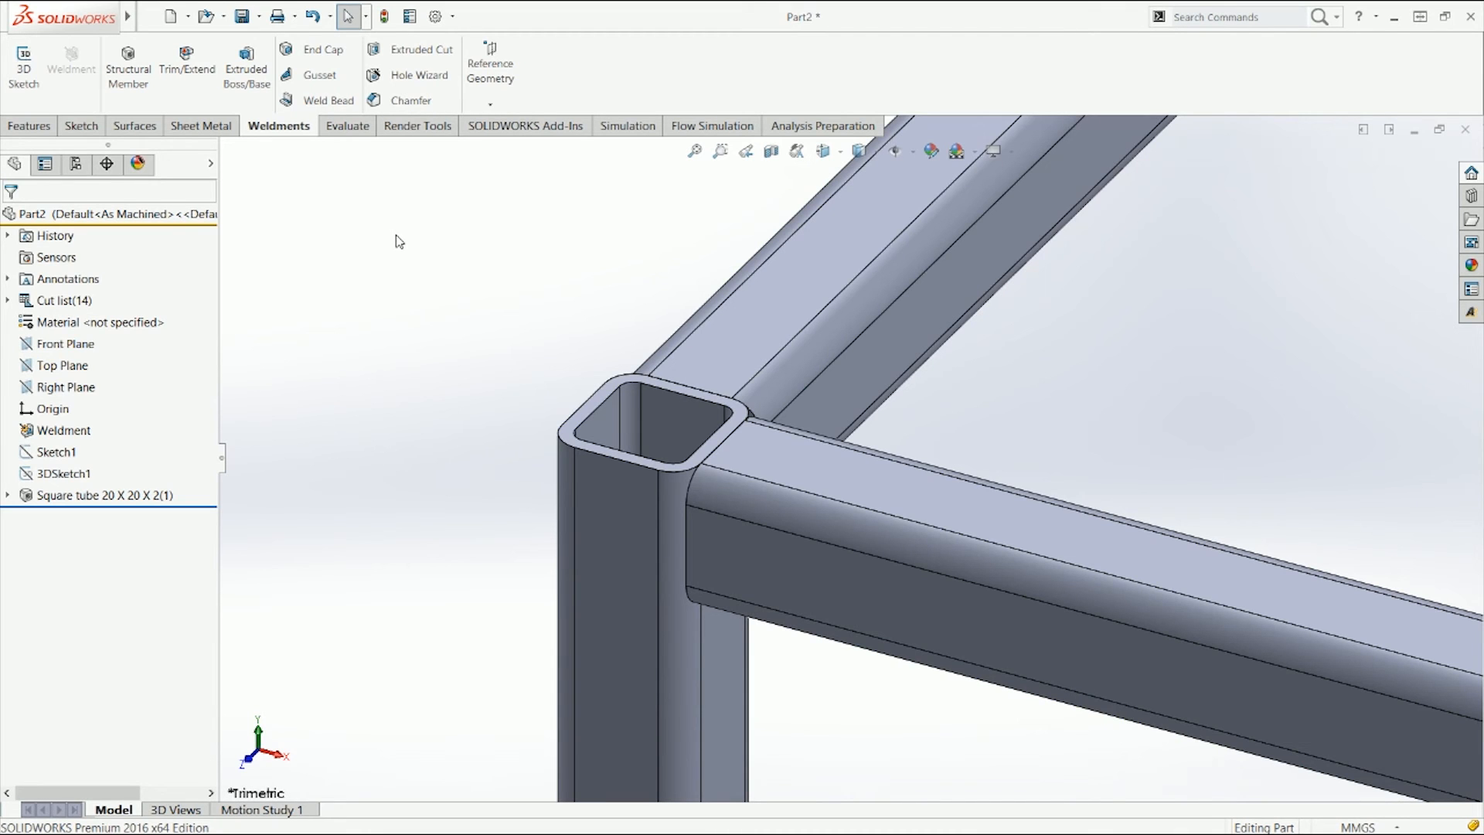
left_click(323, 54)
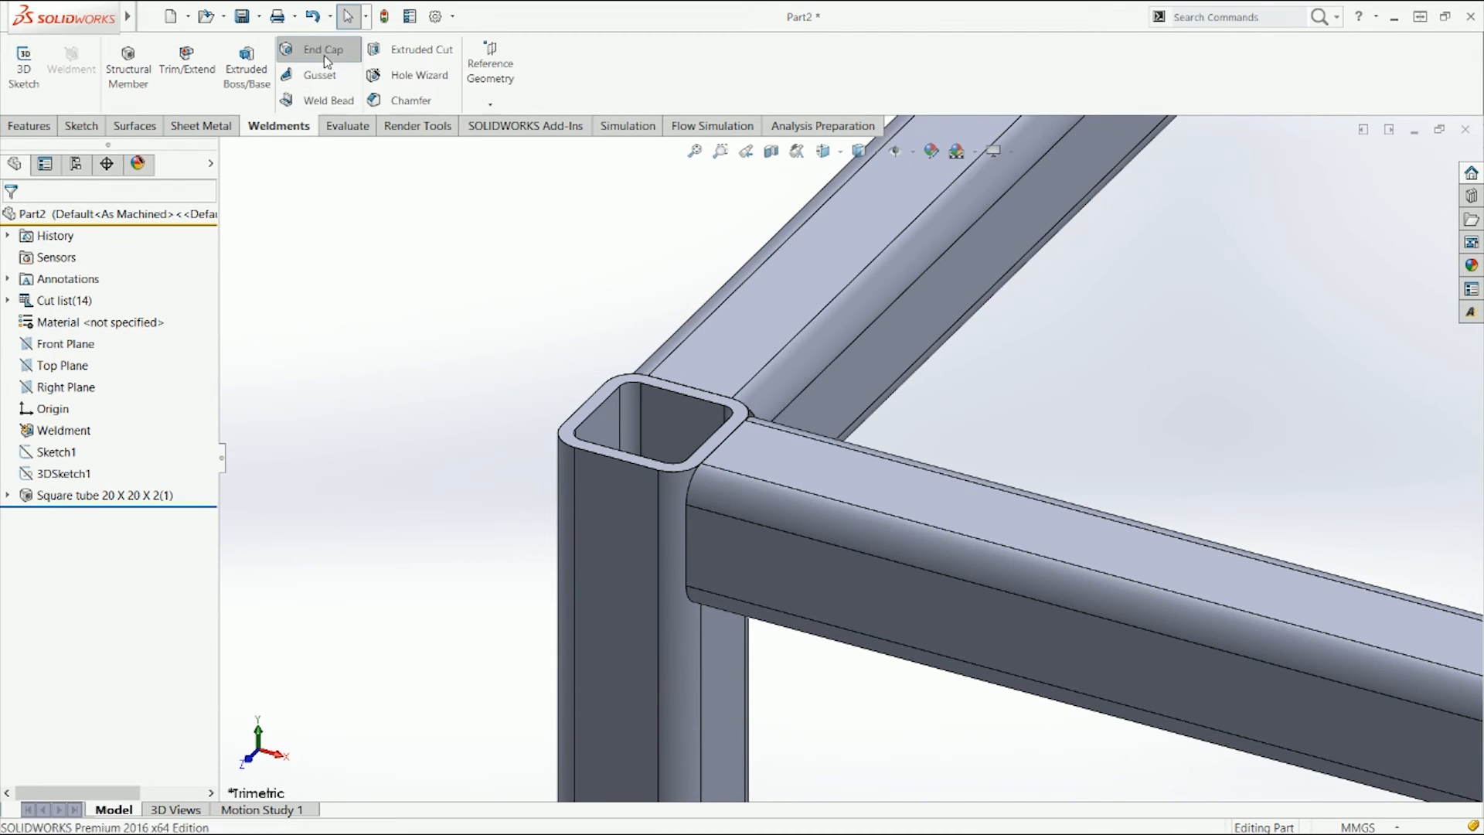
scroll(652, 423, "down", 3)
left_click(610, 341)
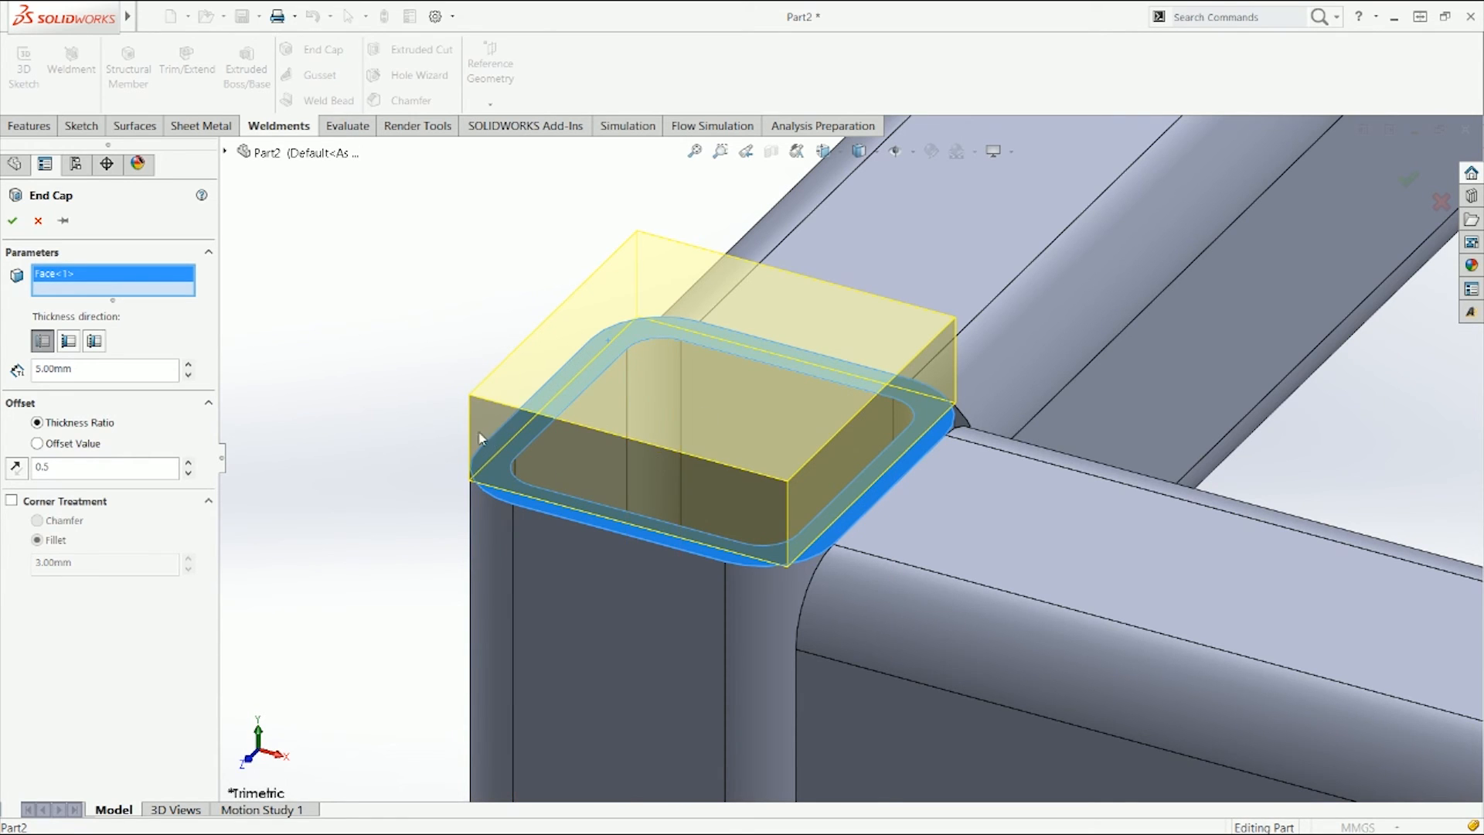
left_click(67, 348)
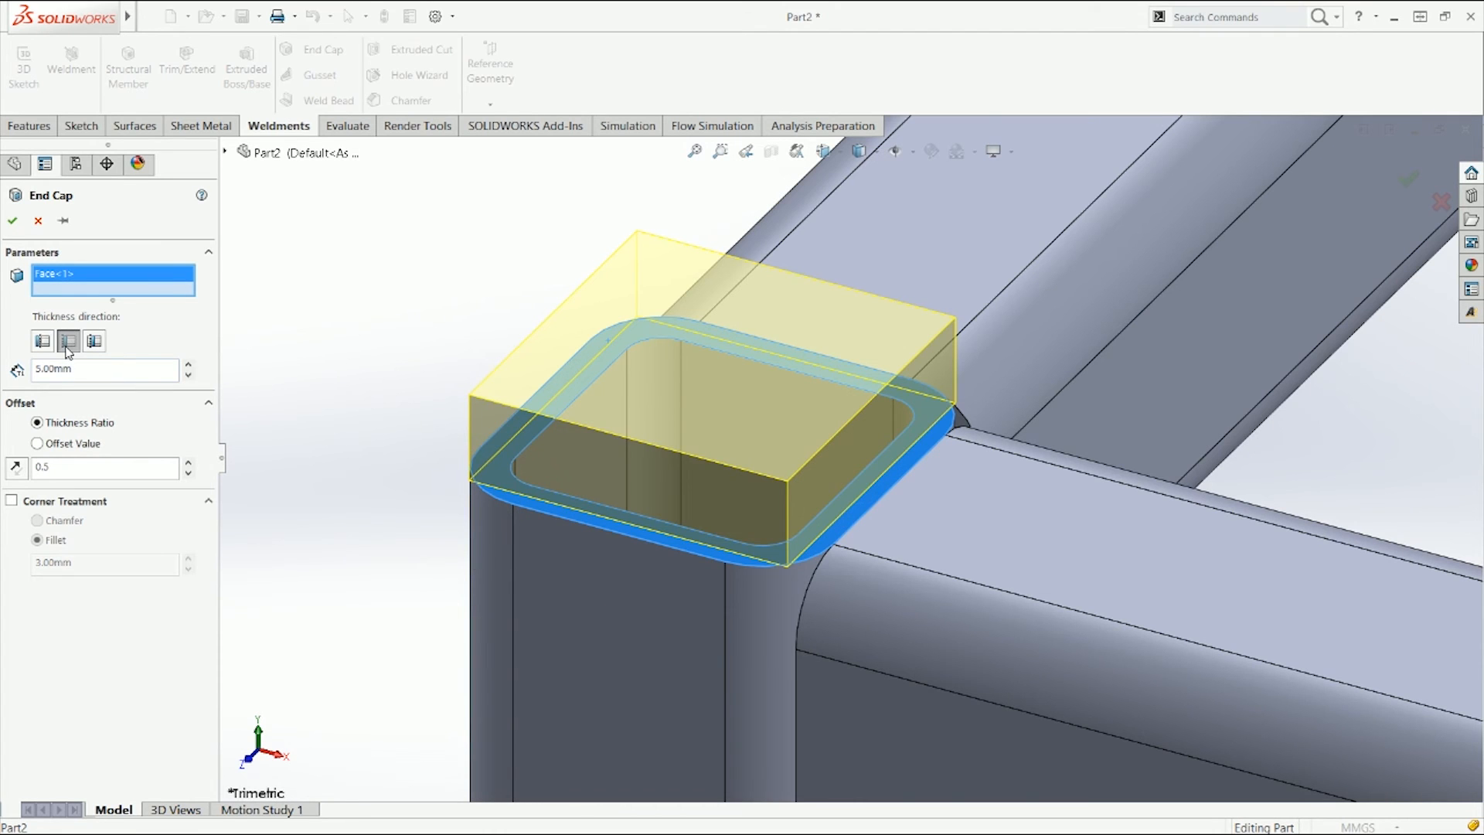
left_click(42, 340)
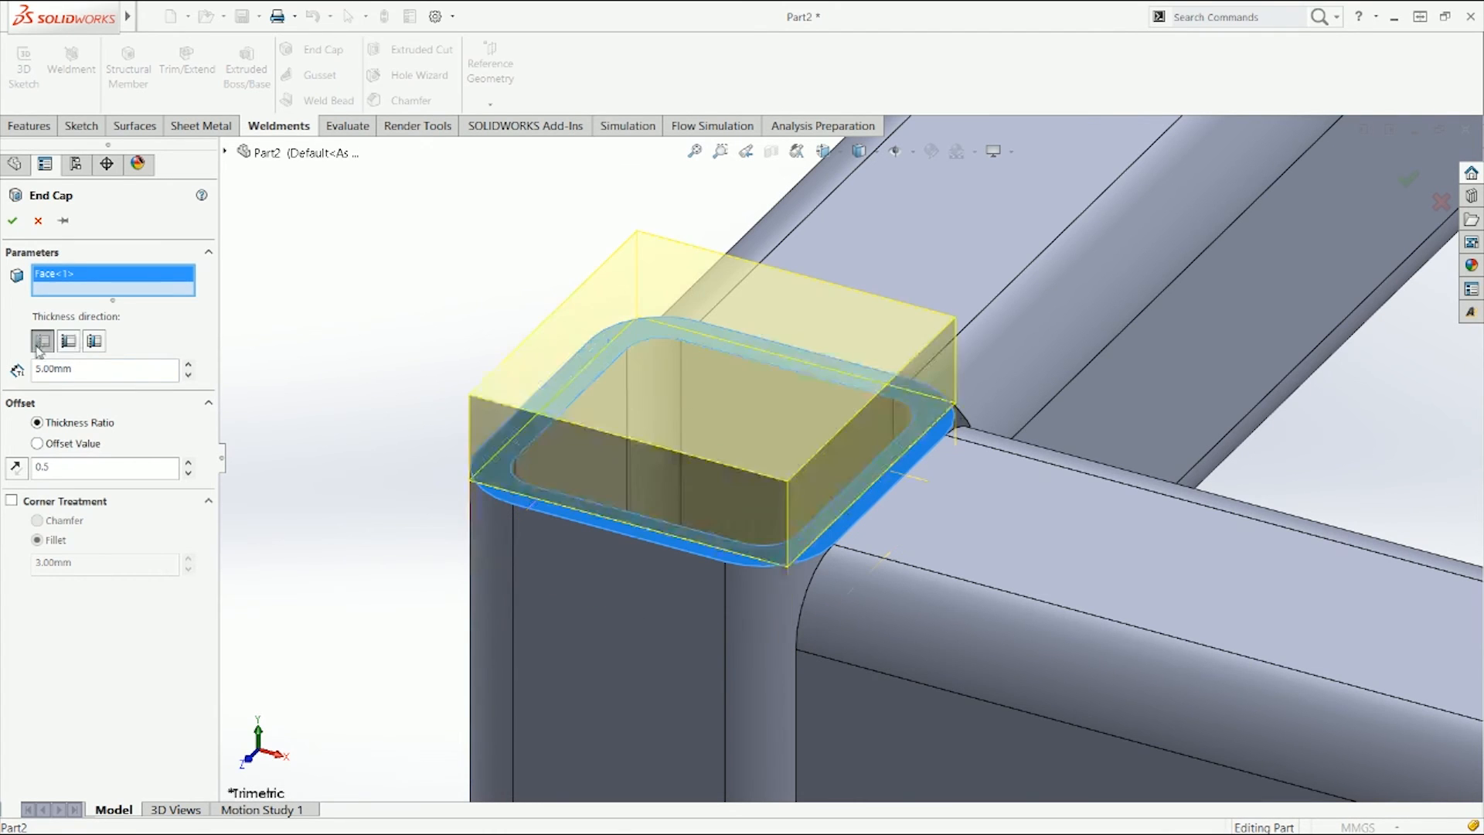
left_click(99, 345)
left_click(73, 347)
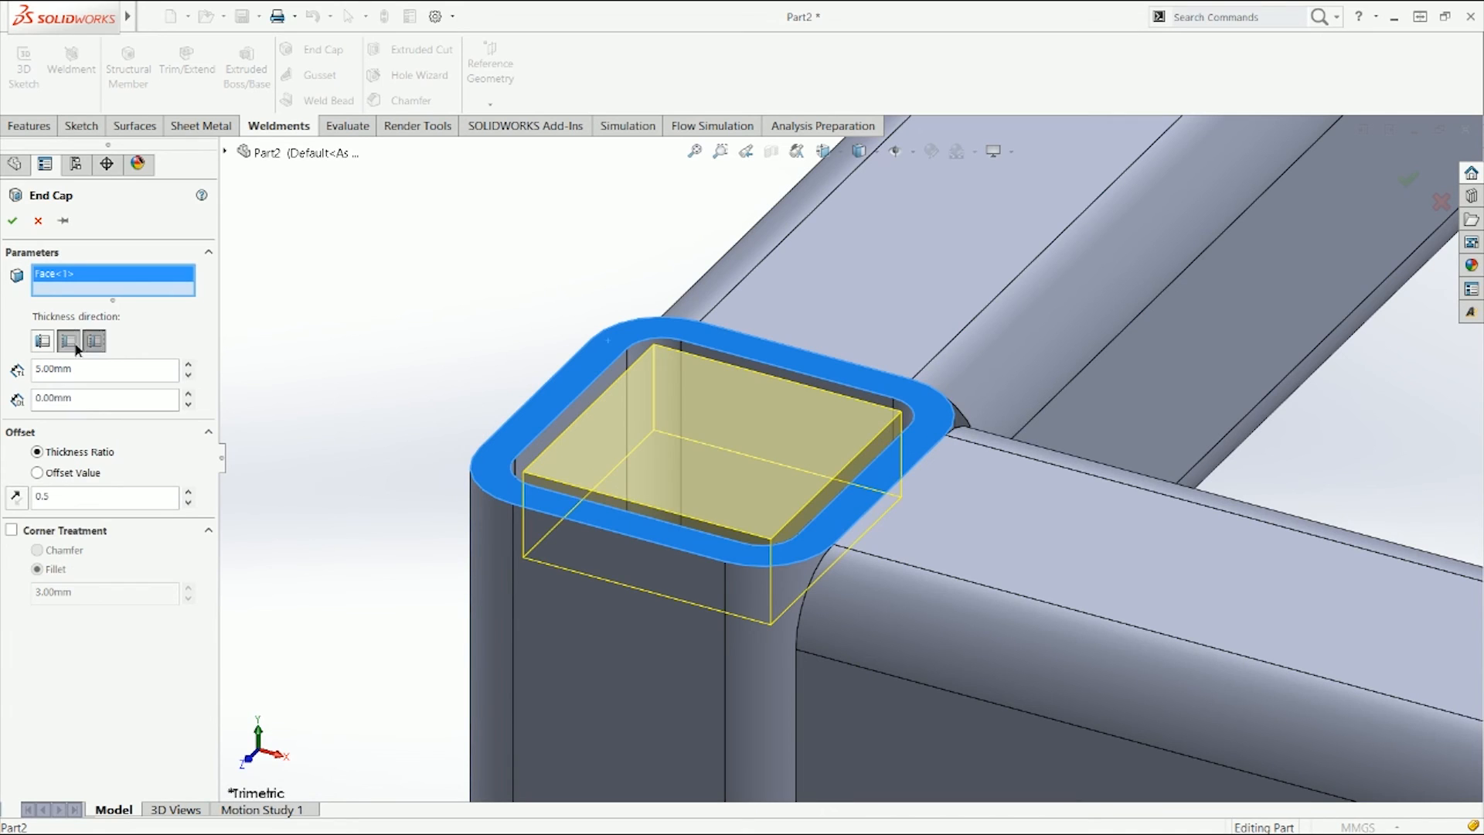
left_click(94, 348)
left_click(68, 344)
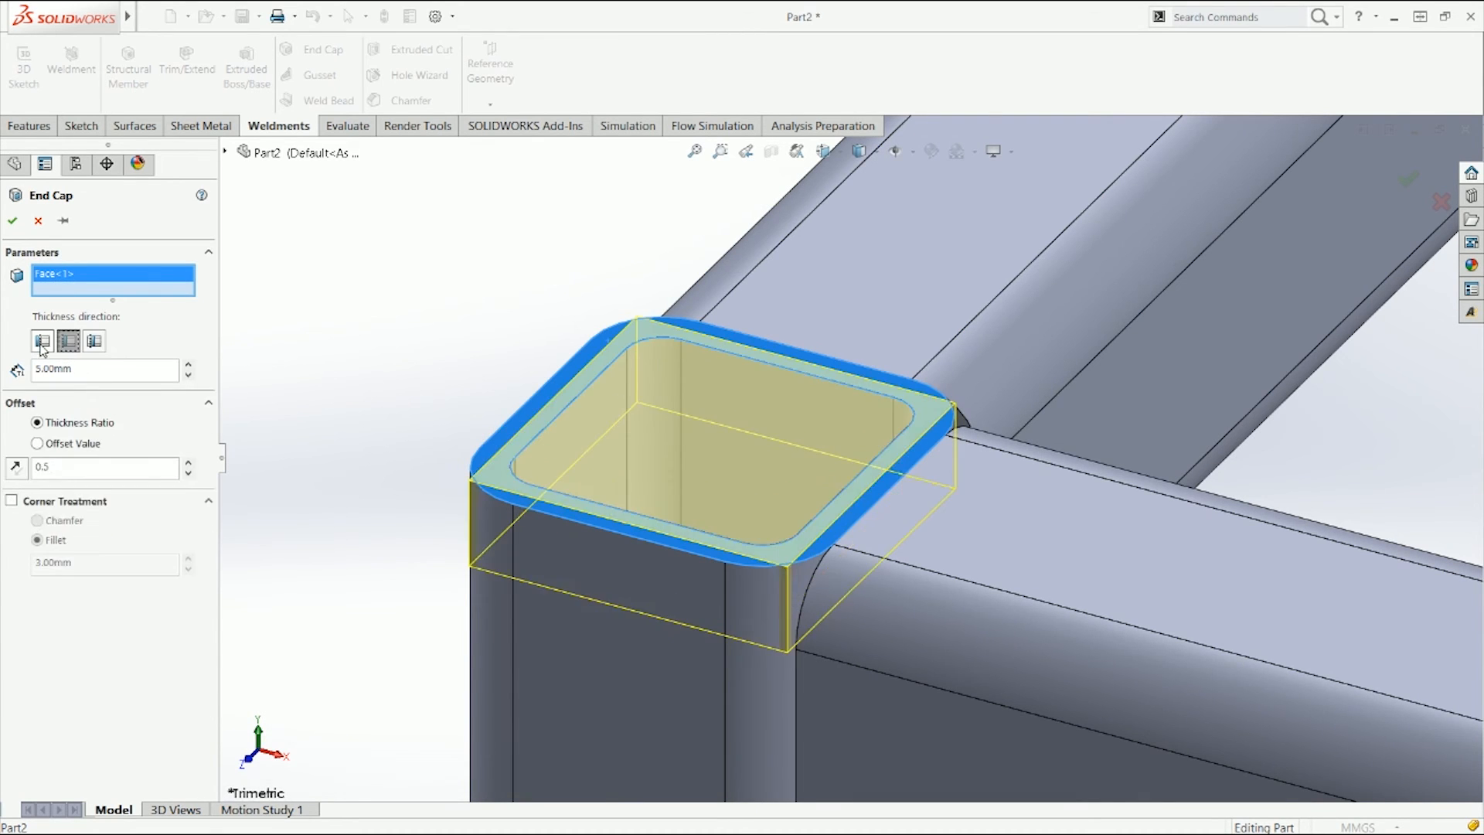
left_click(42, 346)
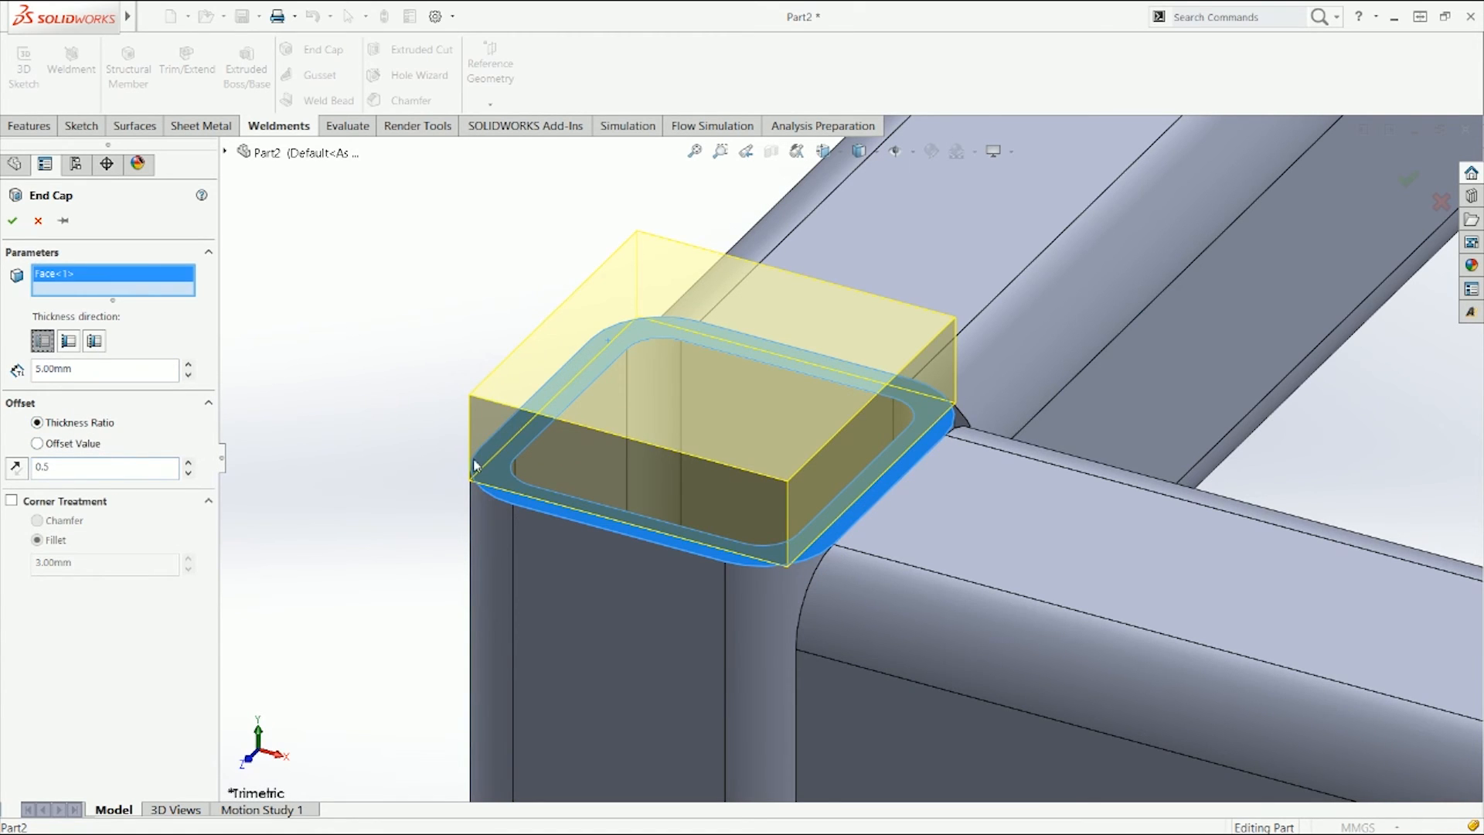
left_click(90, 469)
left_click(12, 221)
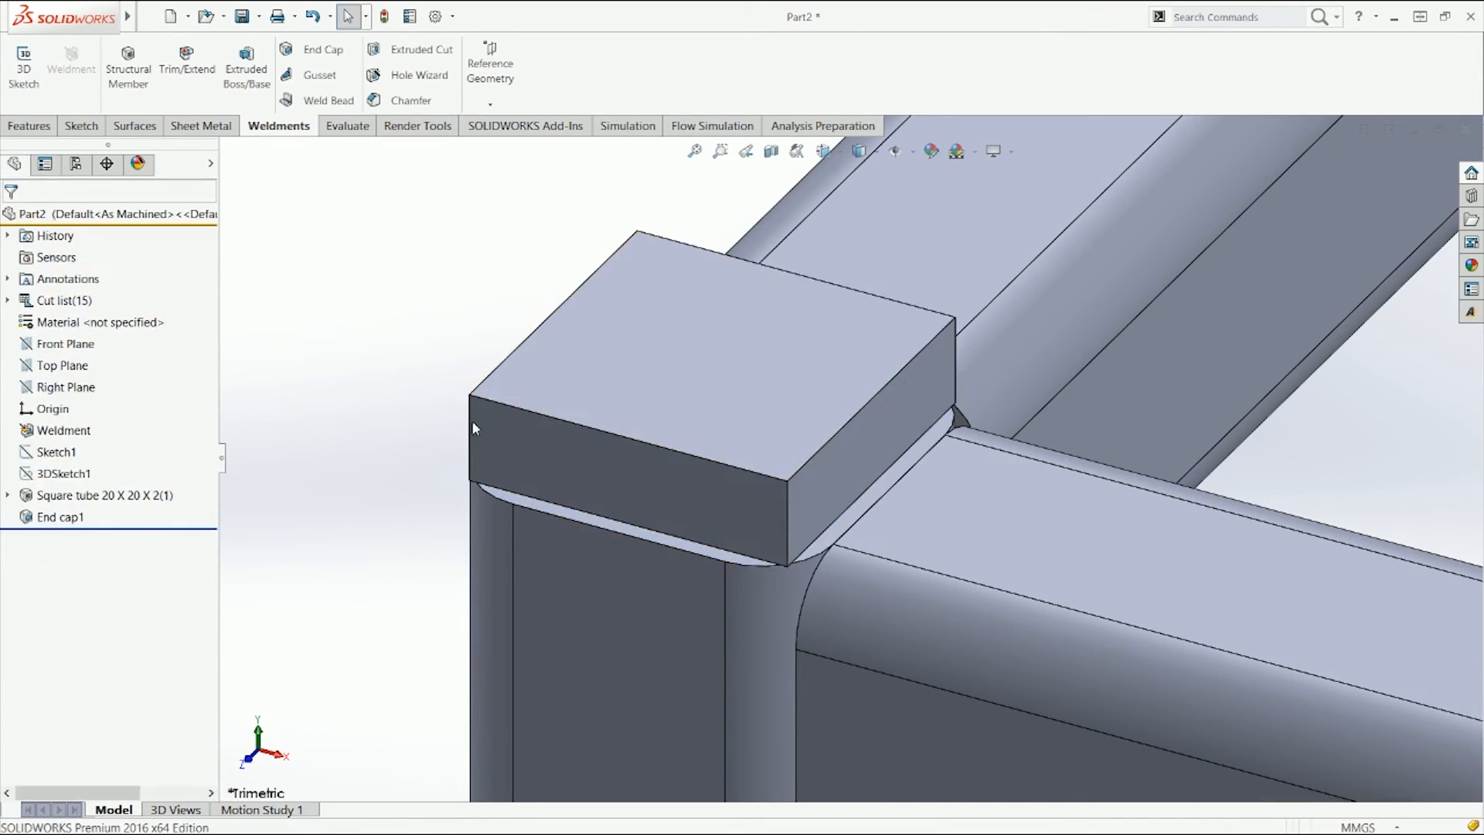
left_click(108, 498)
left_click(370, 523)
right_click(82, 518)
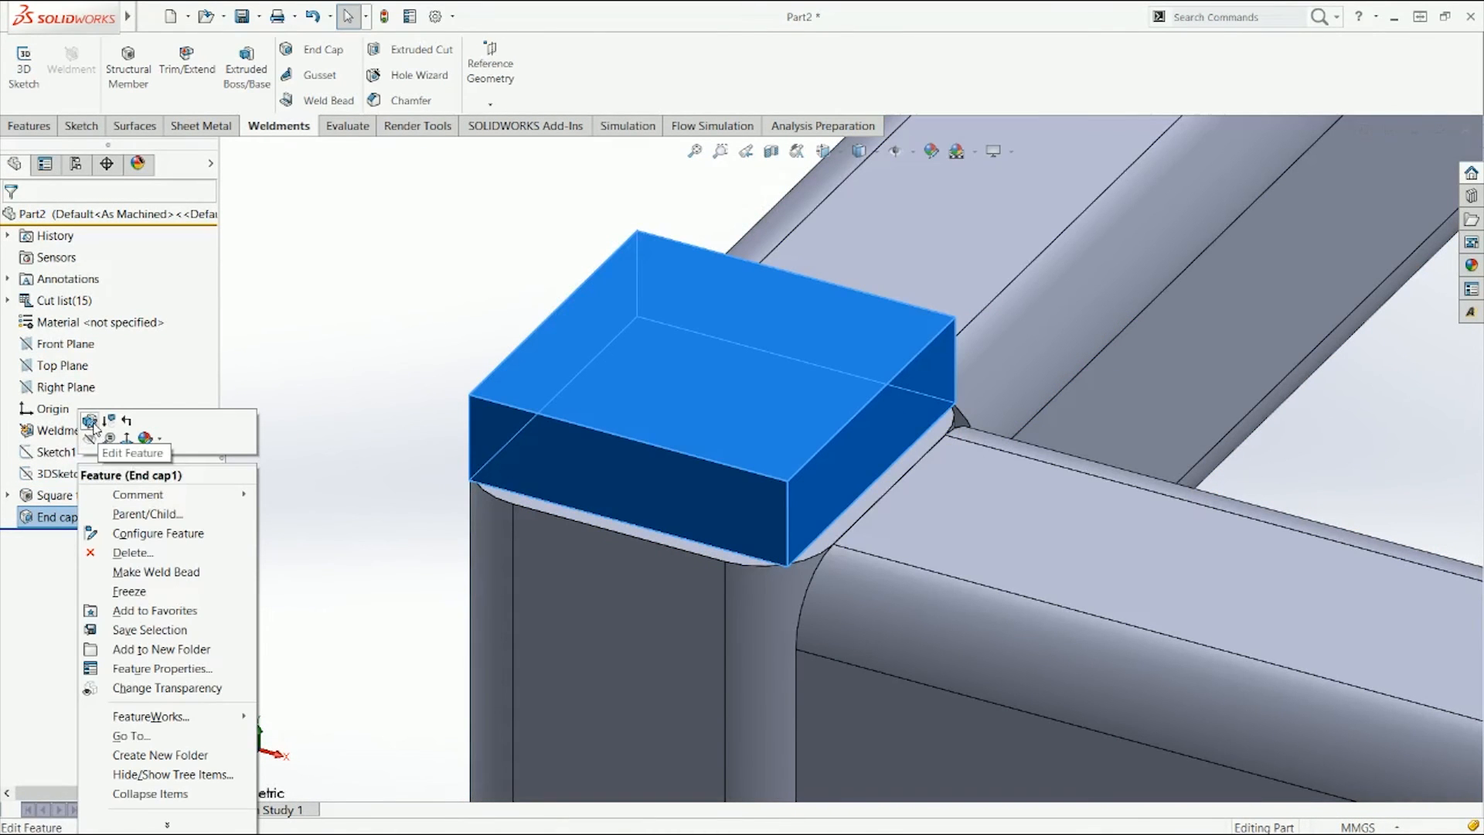
left_click(90, 421)
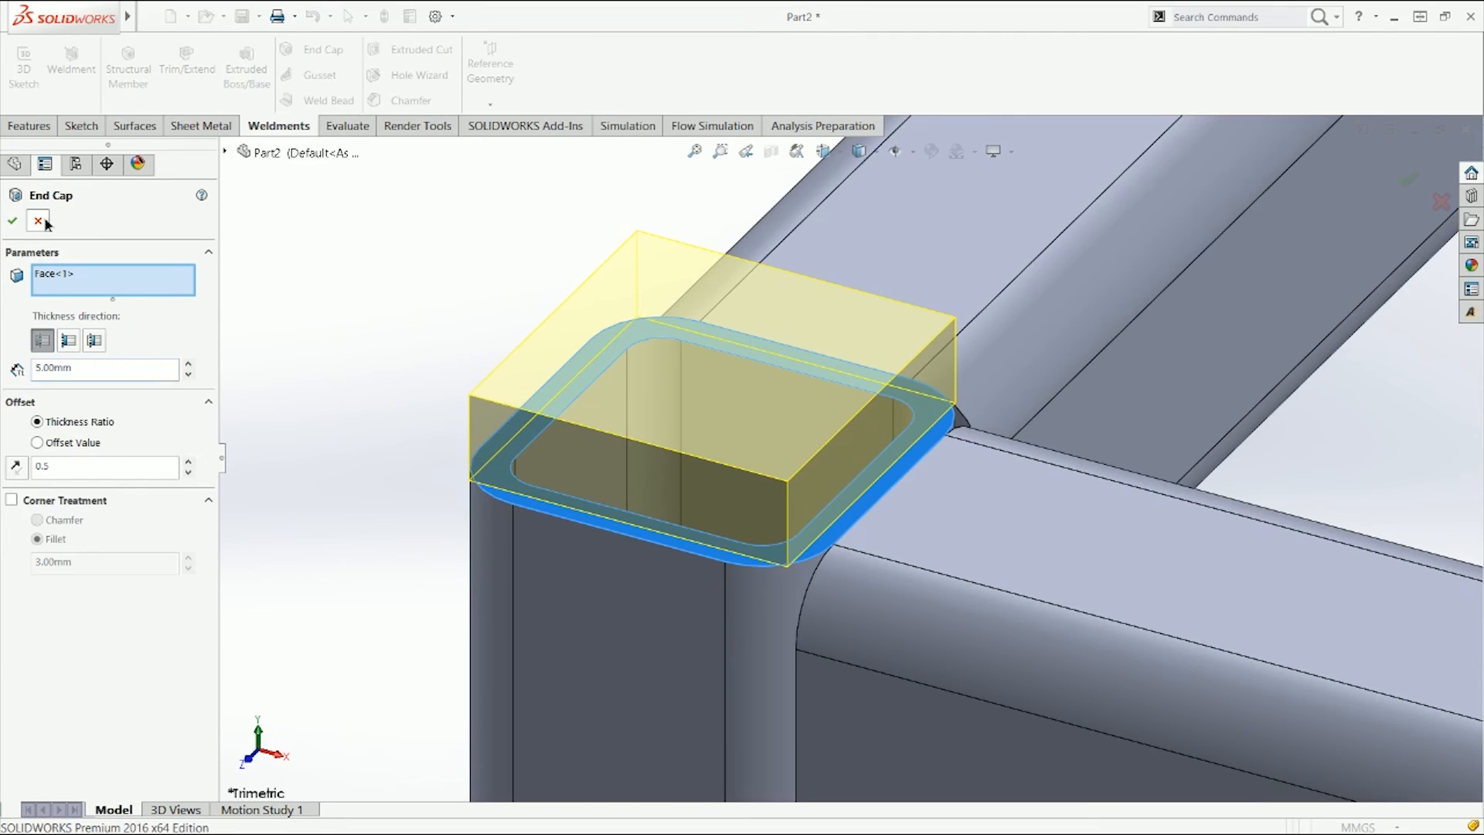
left_click(43, 221)
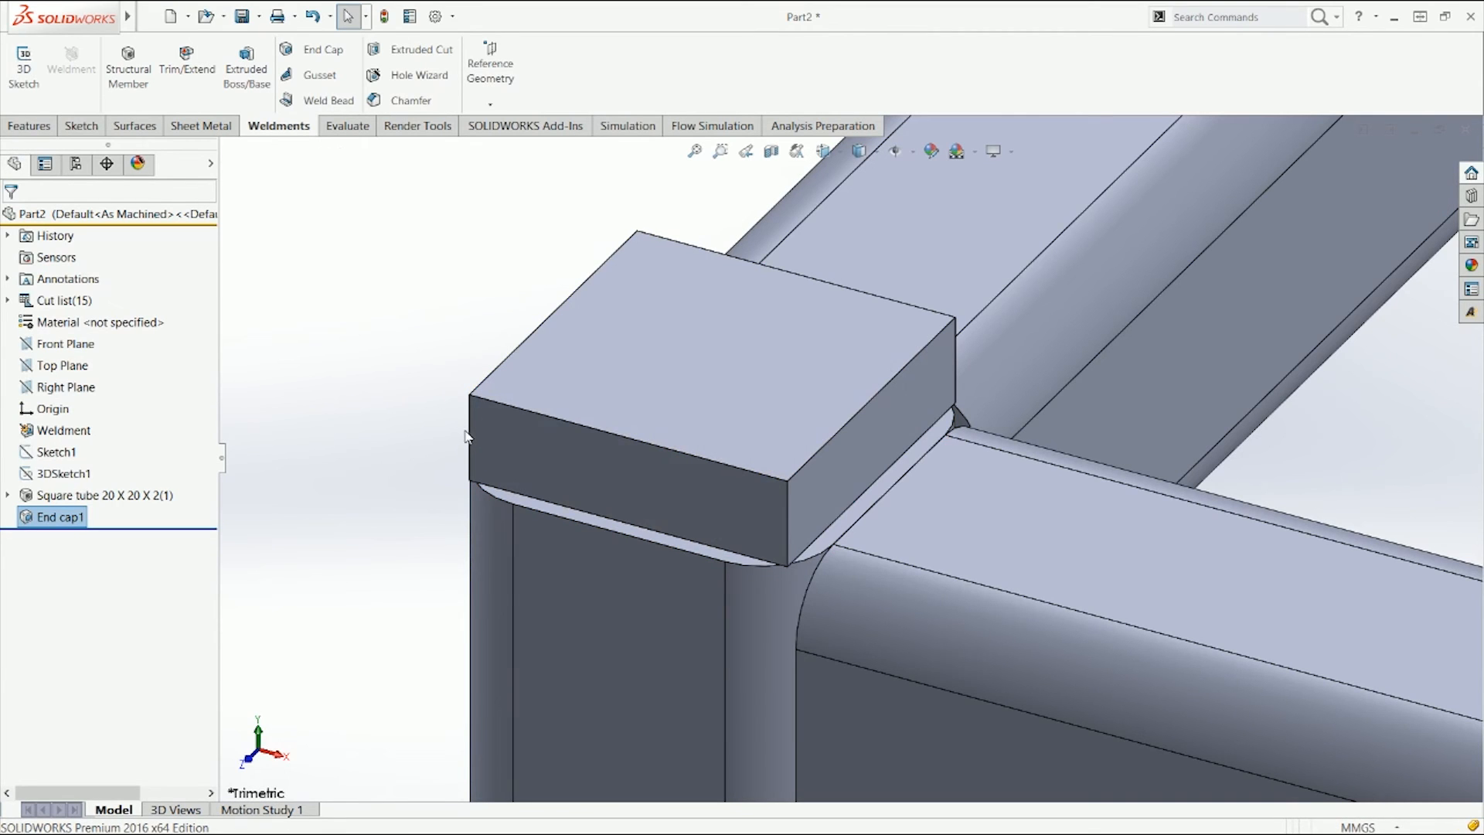
Step: Reopen the end cap for editing and set its offset thickness ratio to 0.5
left_click(469, 433)
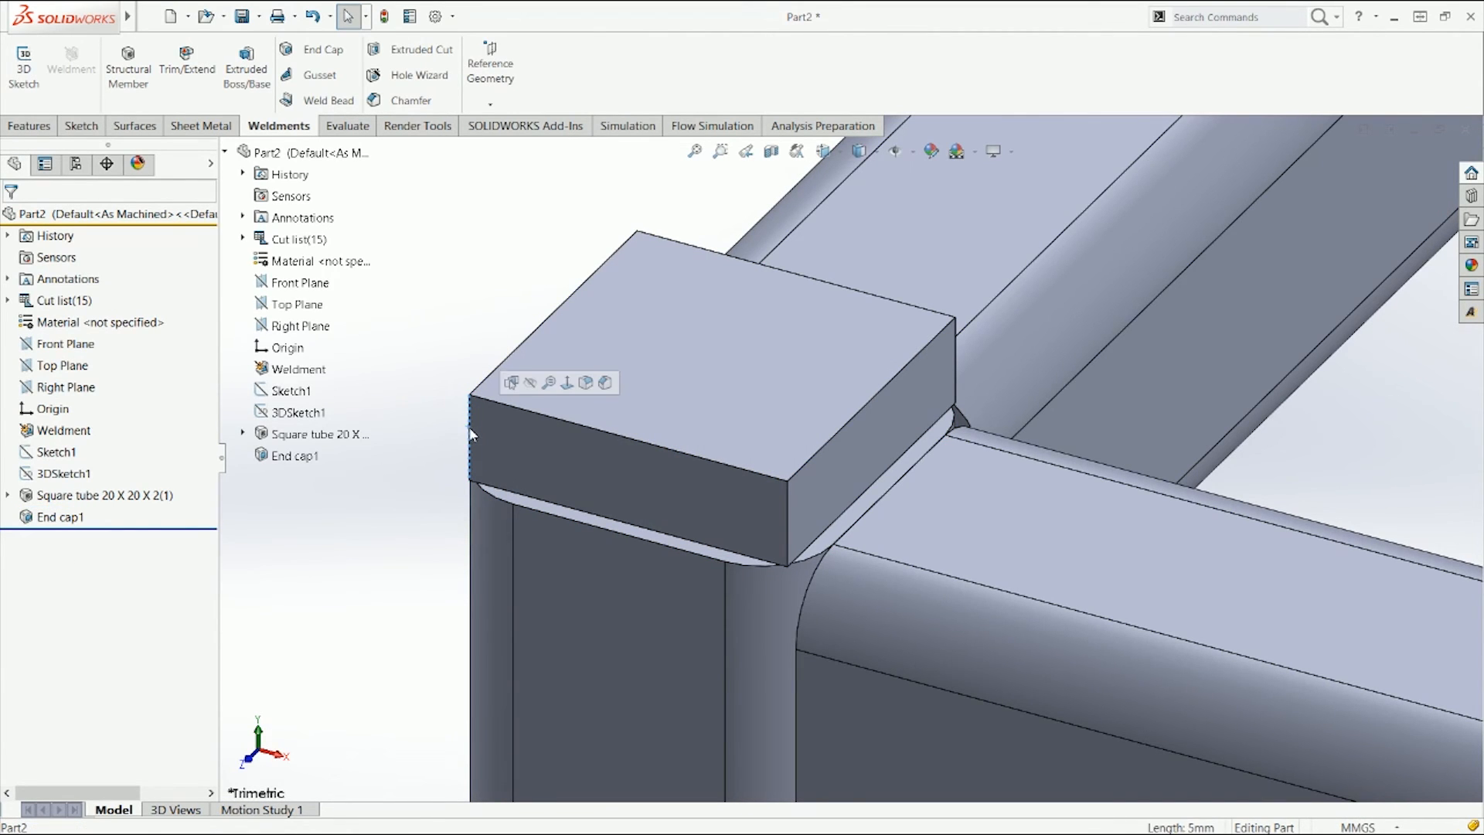
right_click(58, 517)
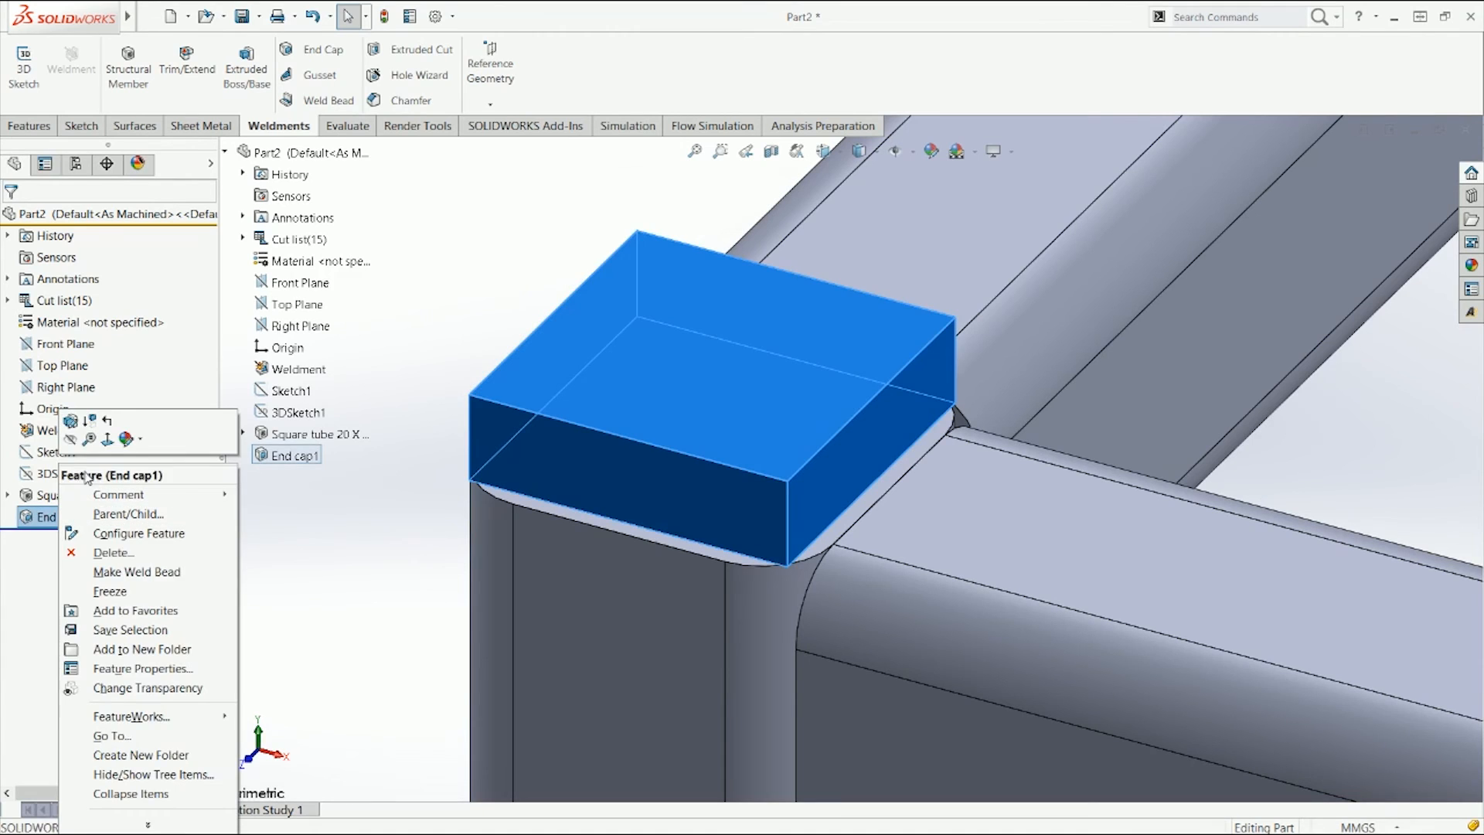
left_click(71, 421)
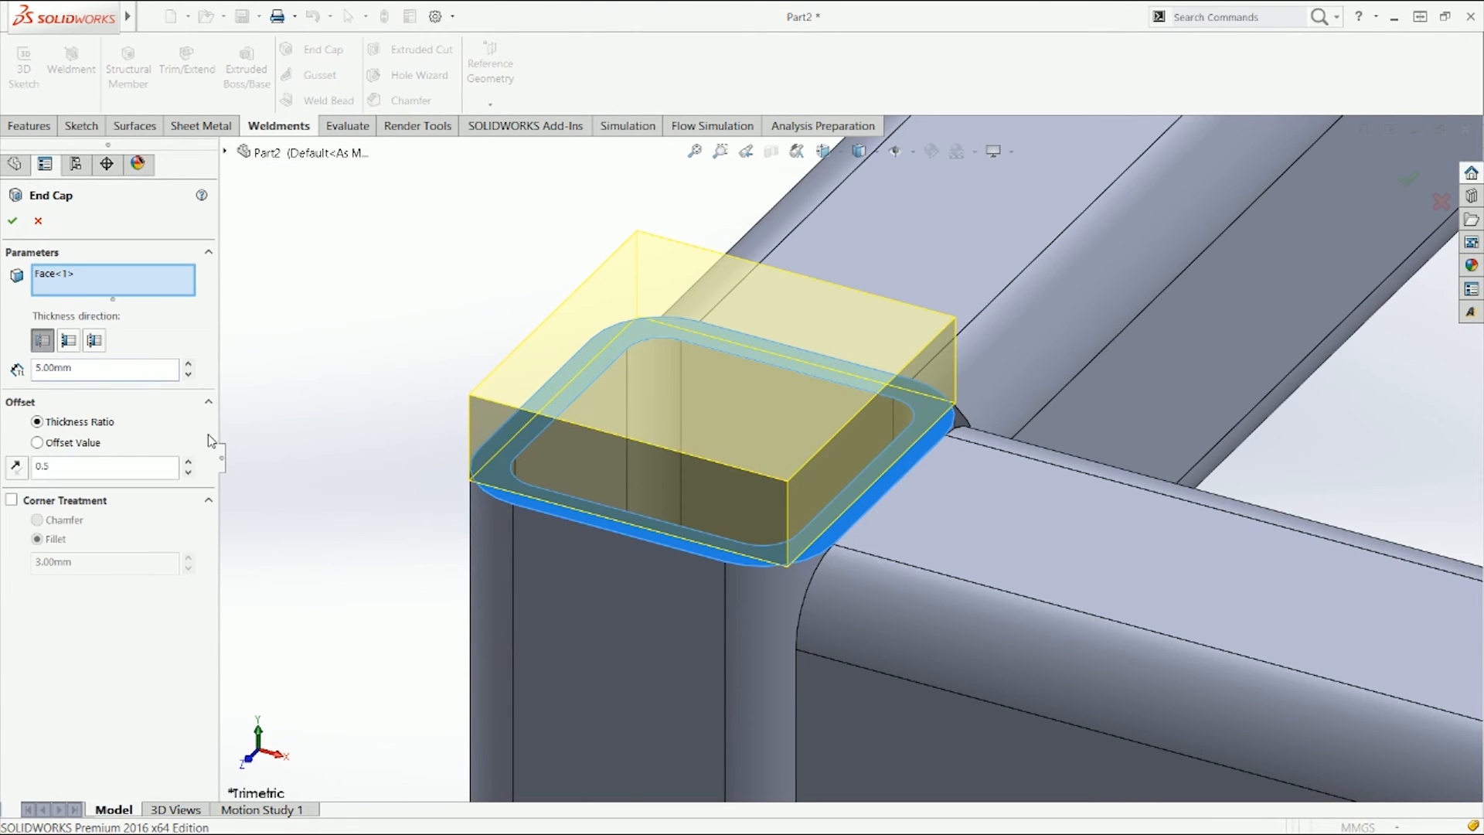
left_click(188, 462)
left_click(188, 462)
left_click(188, 462)
left_click(188, 472)
left_click(188, 473)
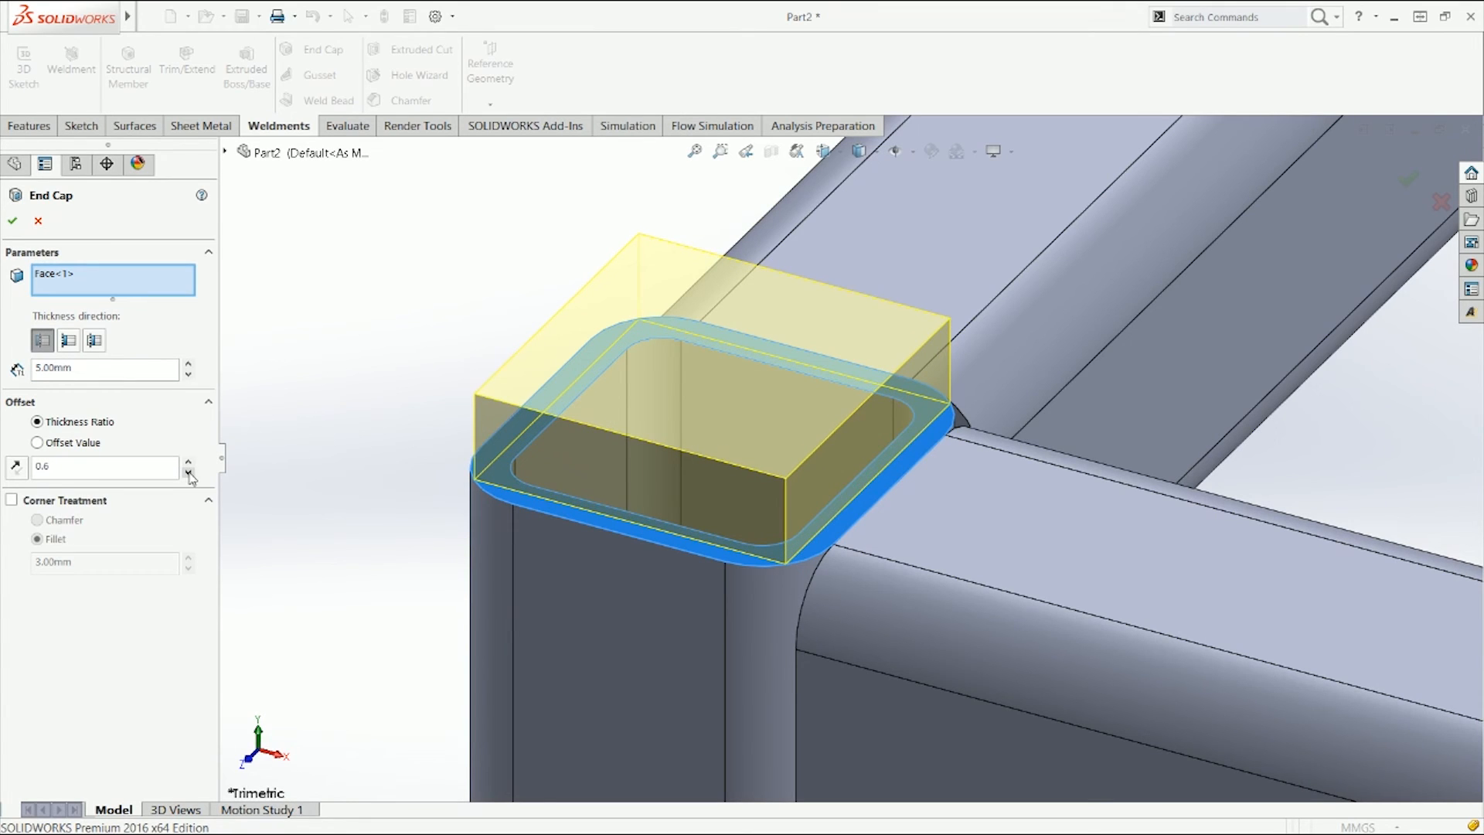
left_click_drag(108, 473, 3, 479)
type(".5")
key("Return")
Step: View the end cap from the top and zoom in to examine its offset from the tube edges
middle_click_drag(307, 532, 387, 477)
scroll(464, 452, "down", 2)
scroll(629, 484, "down", 2)
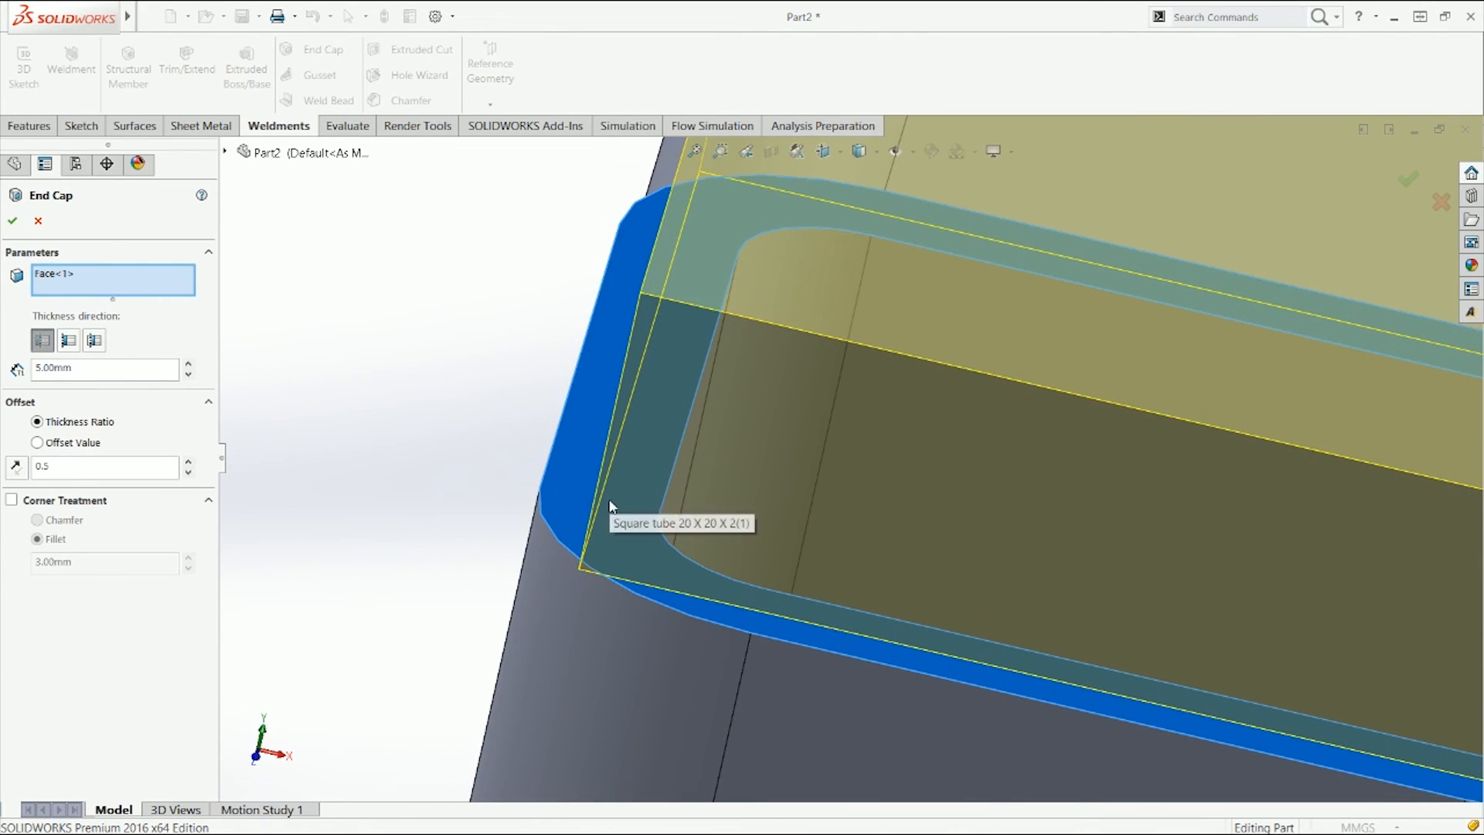
scroll(619, 506, "down", 3)
key("ctrl+1")
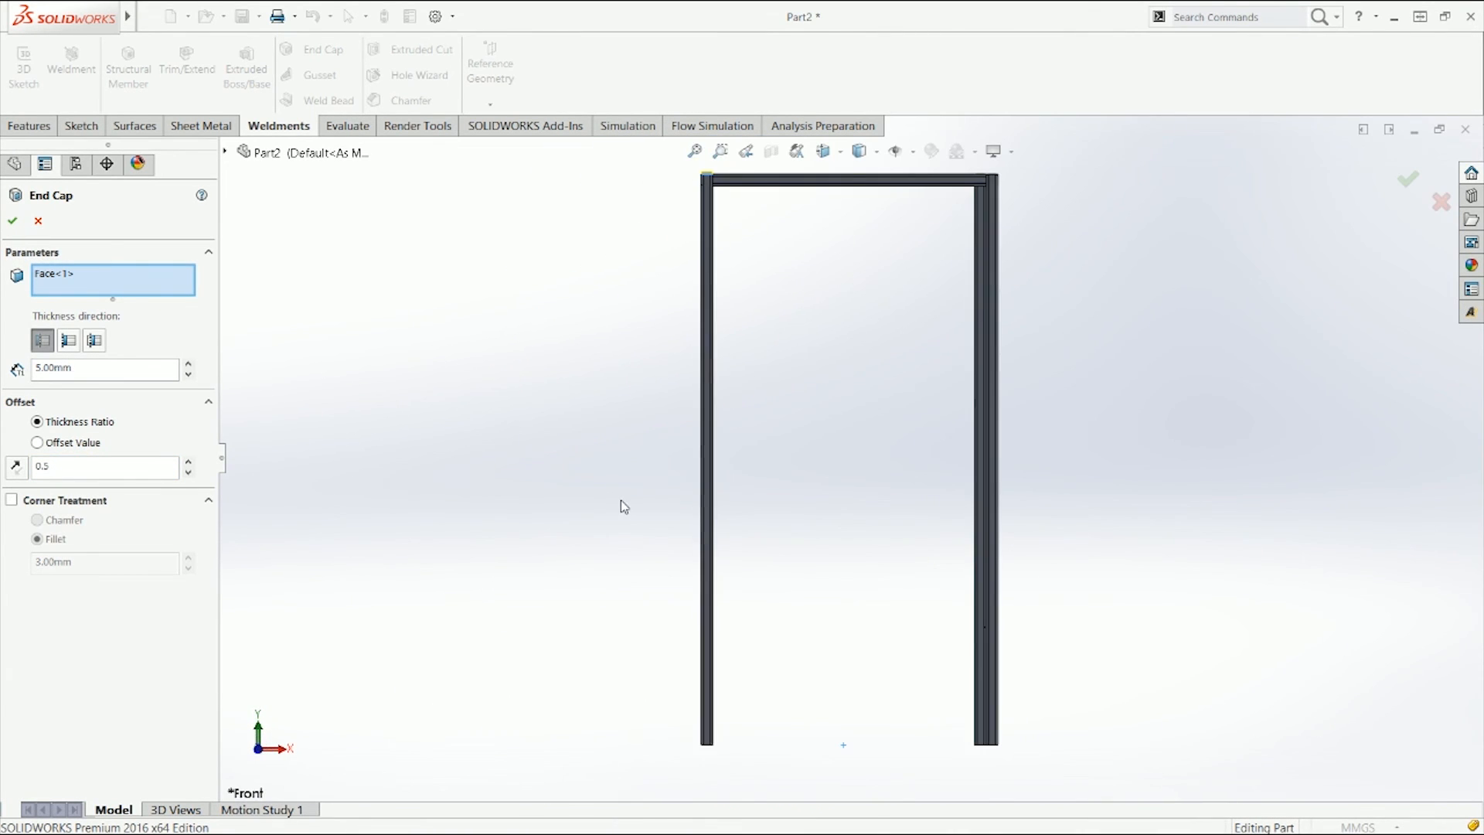
key("ctrl+4")
key("ctrl+6")
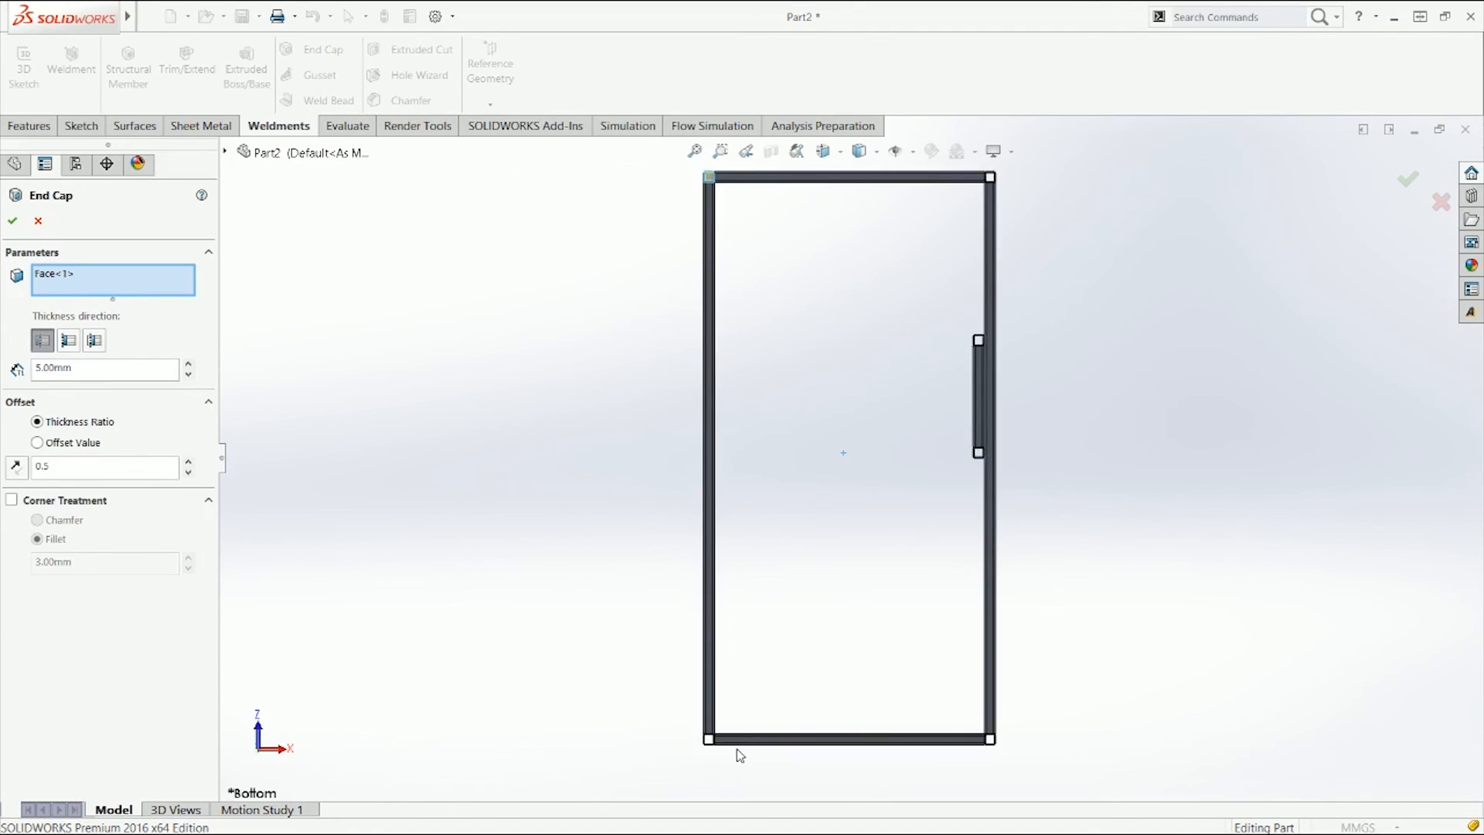
key("ctrl+5")
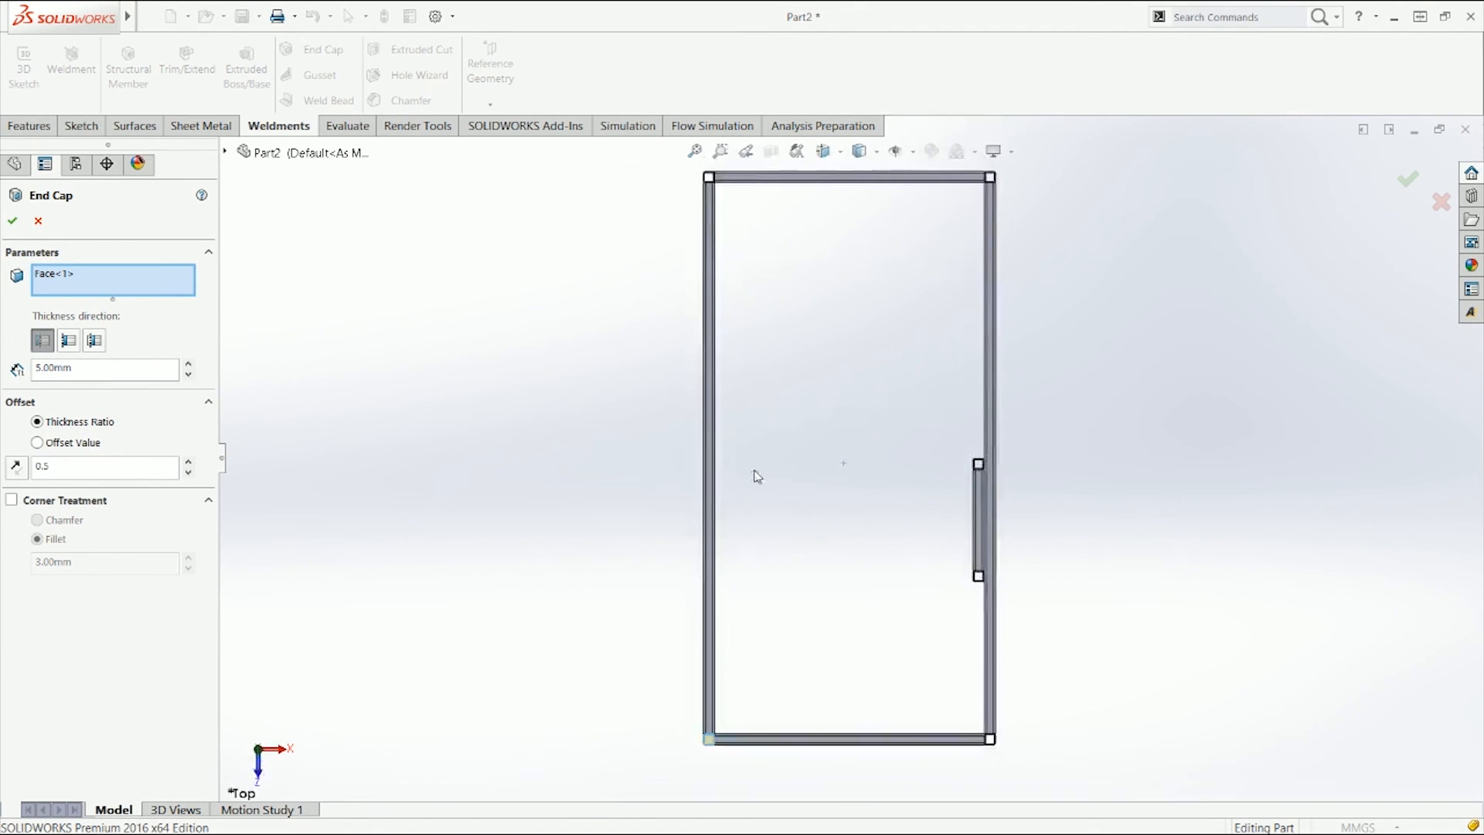
scroll(583, 606, "down", 10)
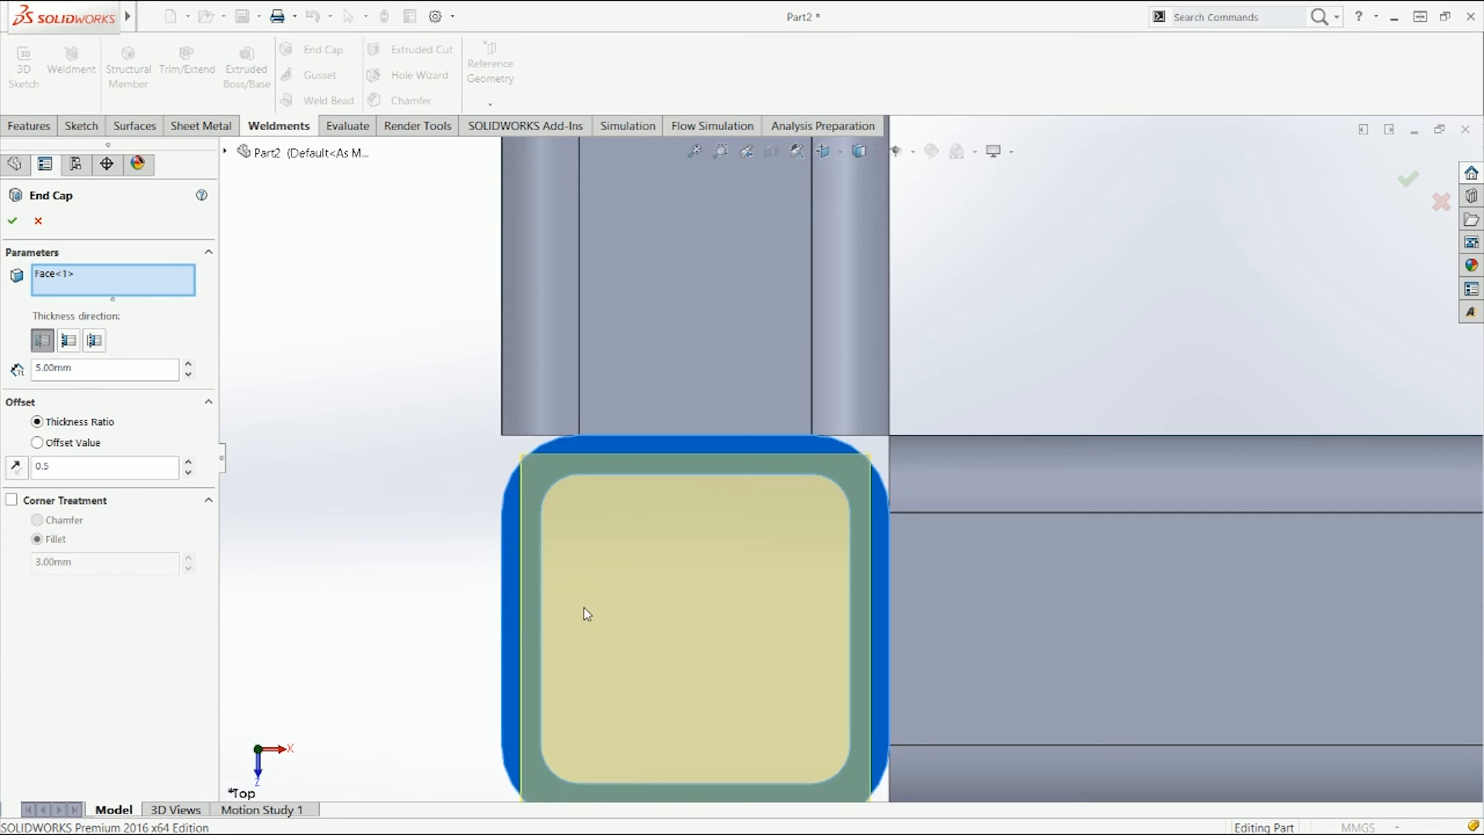
scroll(572, 609, "down", 3)
scroll(526, 497, "up", 2)
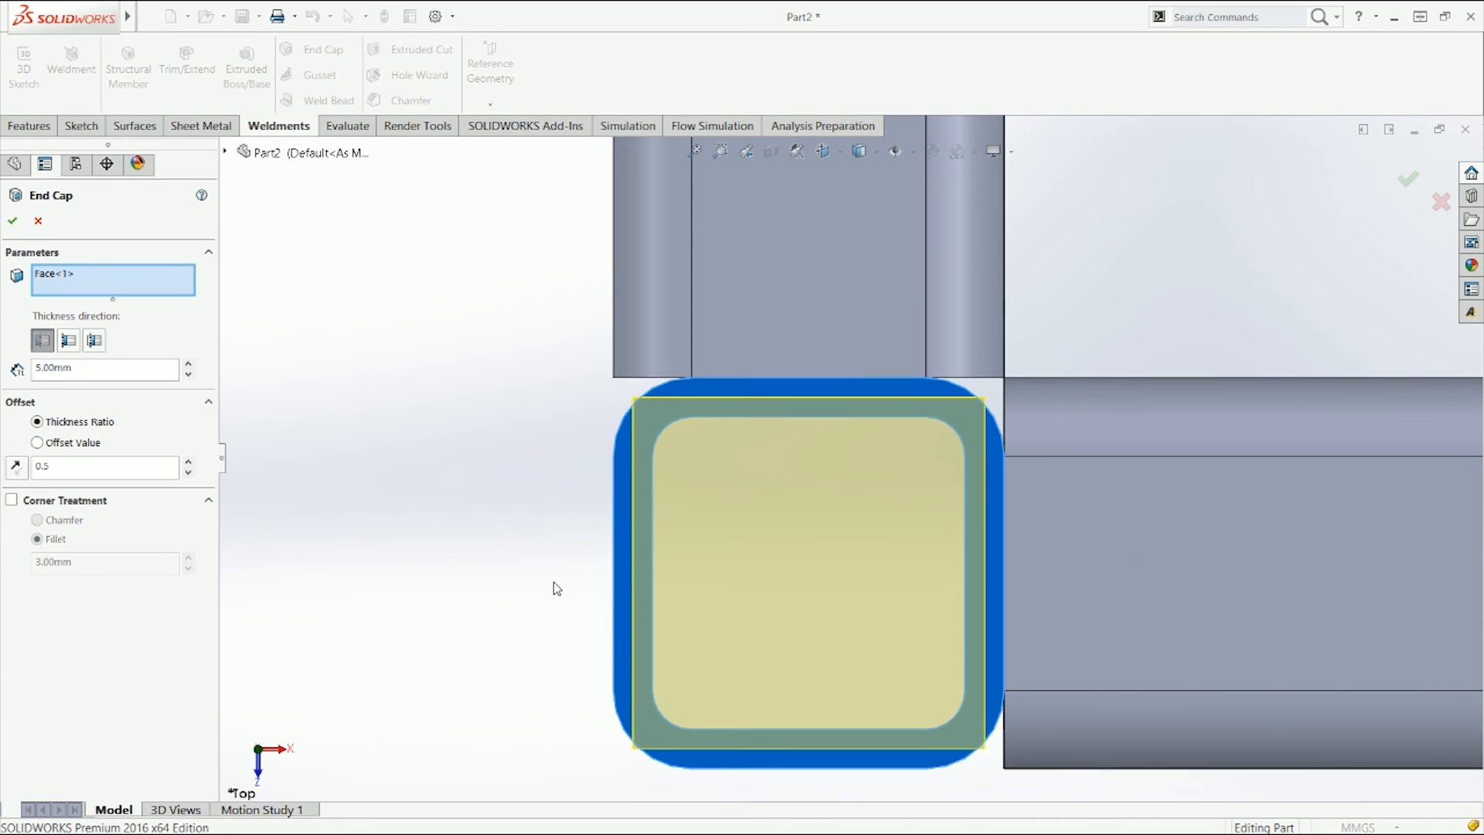
scroll(710, 697, "down", 2)
Step: Set the end cap's offset thickness ratio to 0.1
left_click(188, 462)
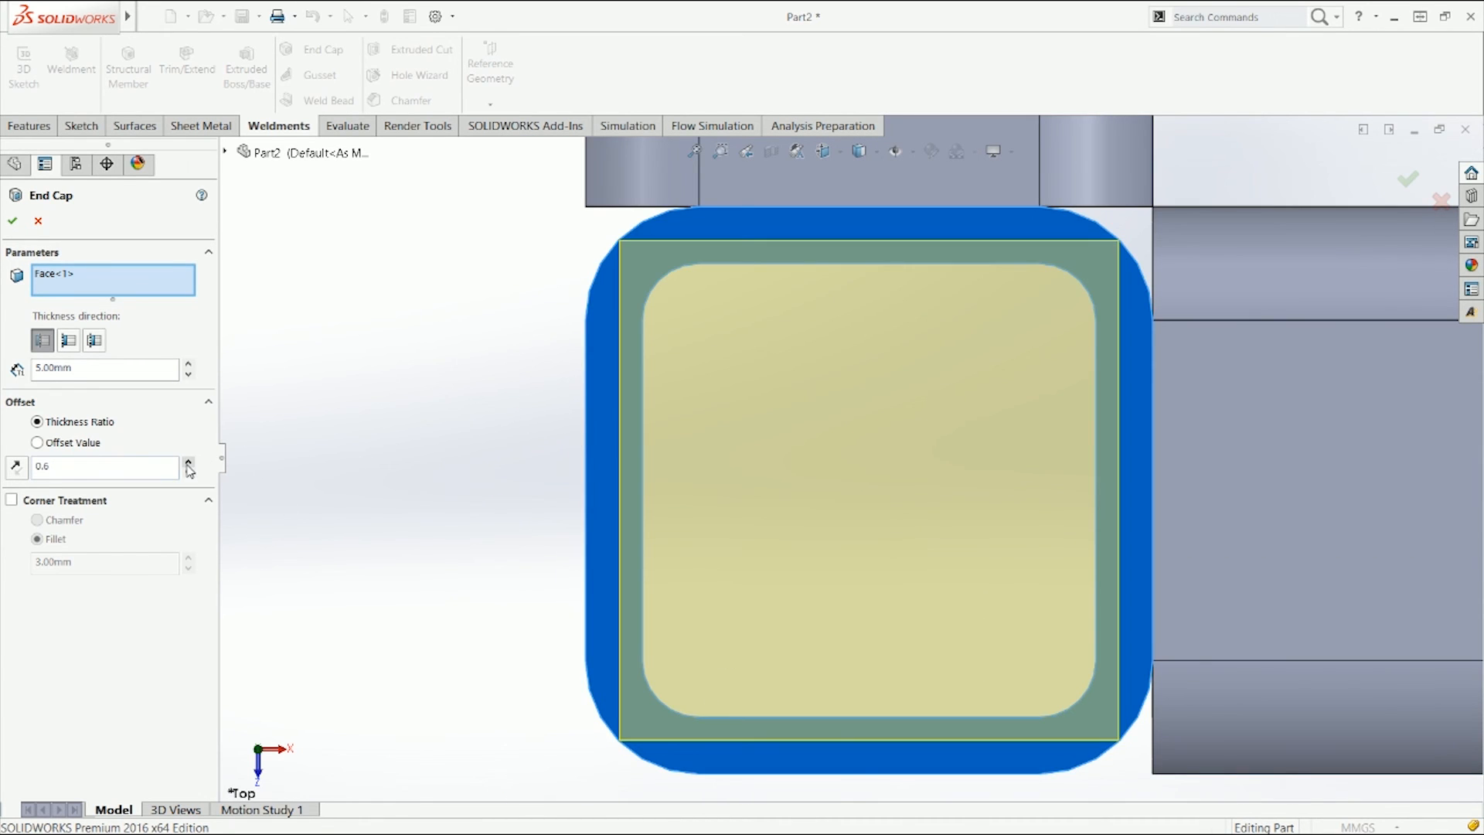
left_click(187, 462)
left_click(188, 462)
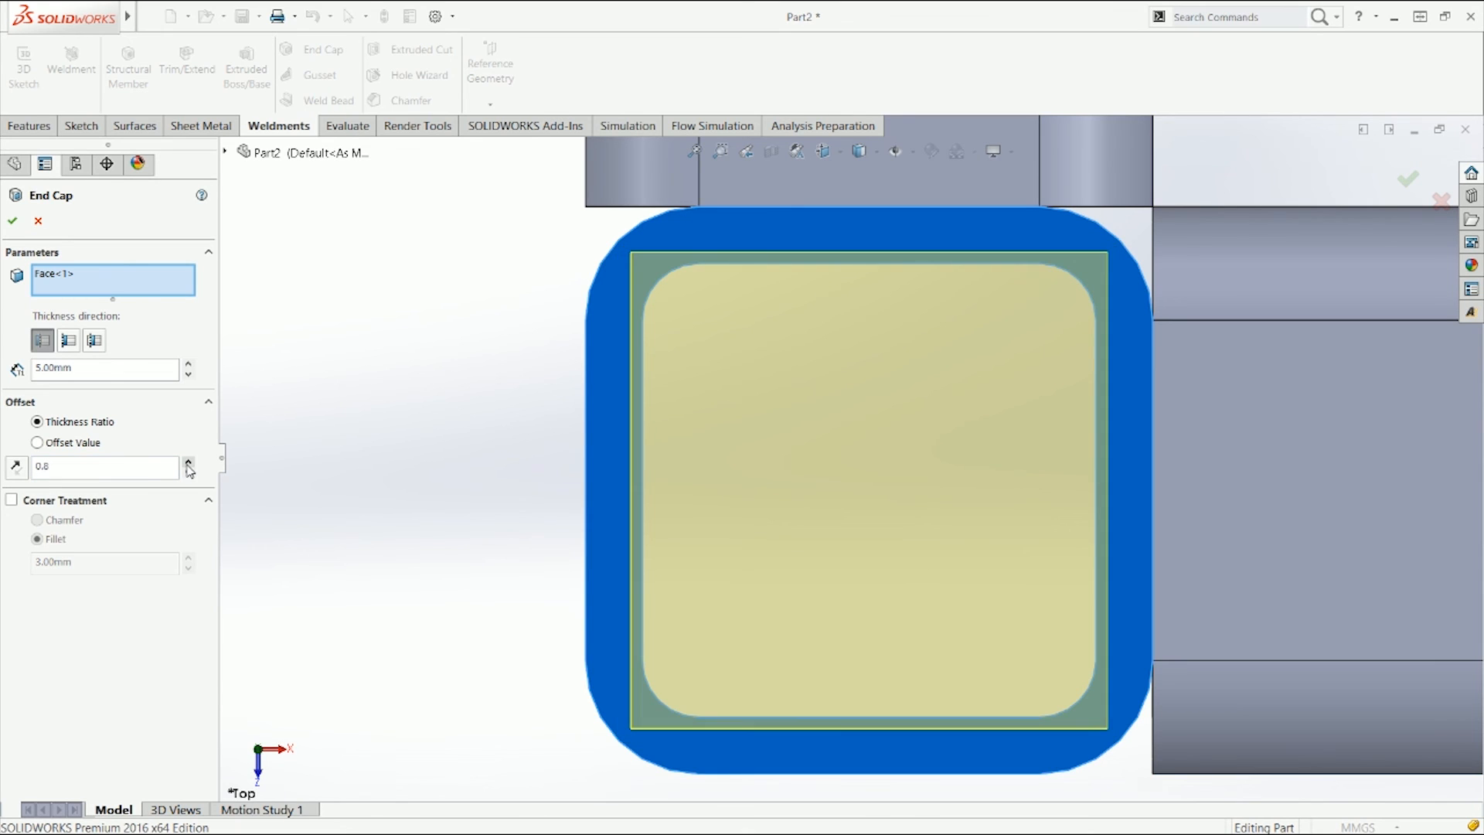
left_click(188, 462)
left_click(188, 462)
left_click(188, 463)
left_click(188, 463)
left_click(188, 462)
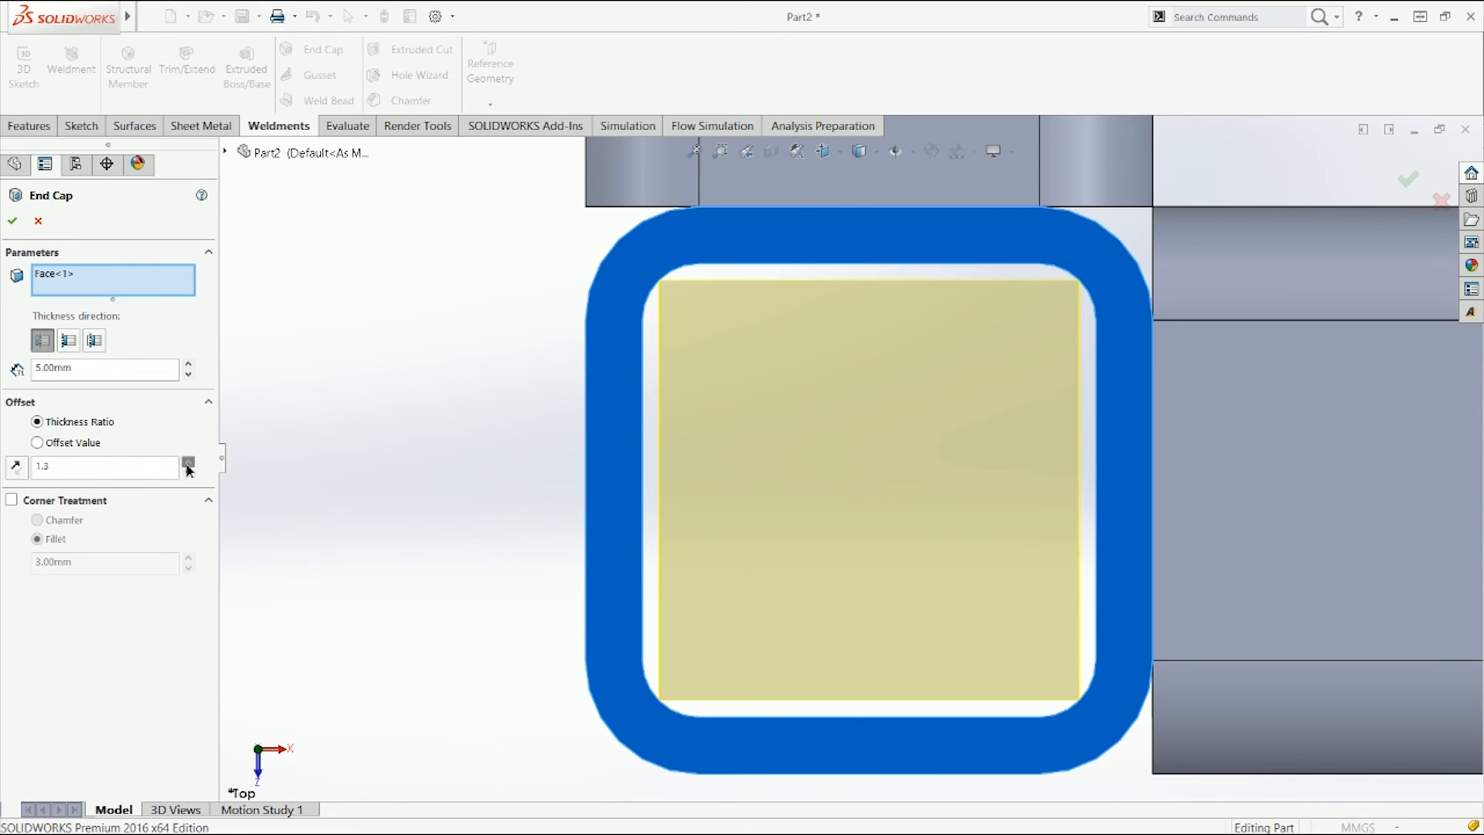
left_click(188, 462)
left_click(188, 472)
left_click(189, 472)
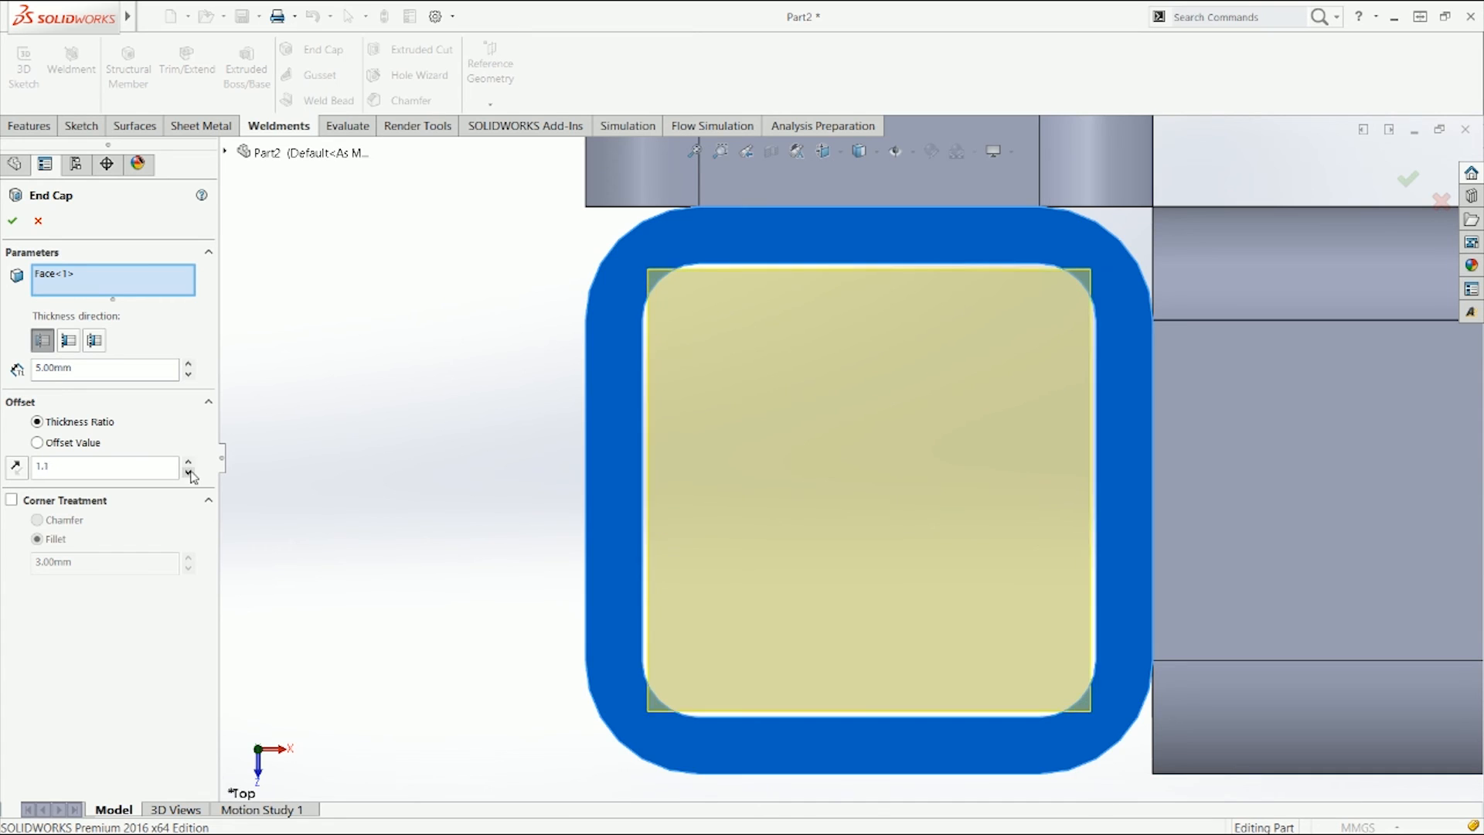
left_click(189, 472)
left_click(189, 471)
left_click(188, 472)
left_click(189, 472)
left_click(189, 471)
left_click(189, 471)
left_click(188, 472)
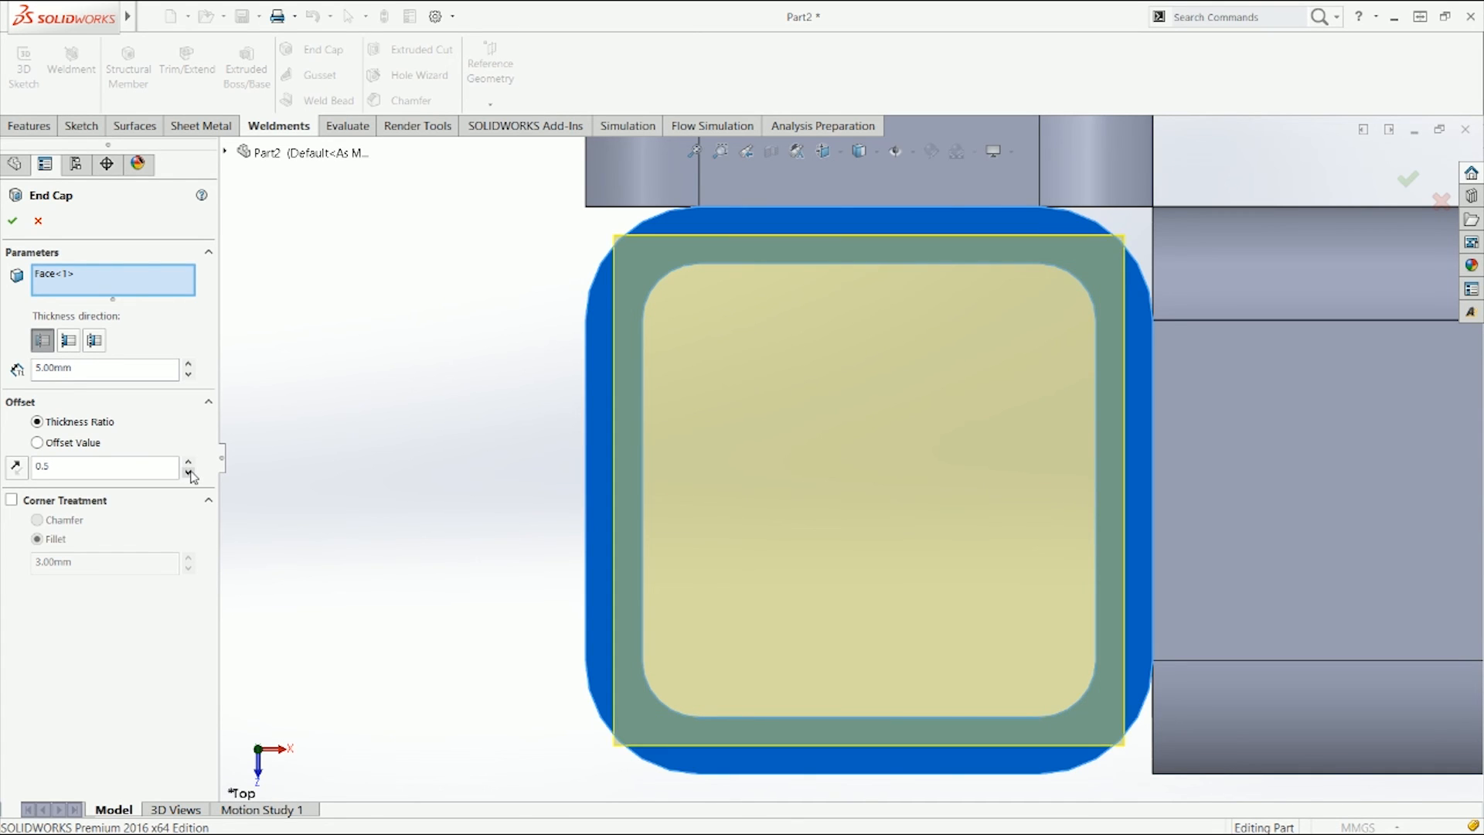
left_click(189, 471)
left_click(188, 471)
left_click(189, 471)
left_click(189, 471)
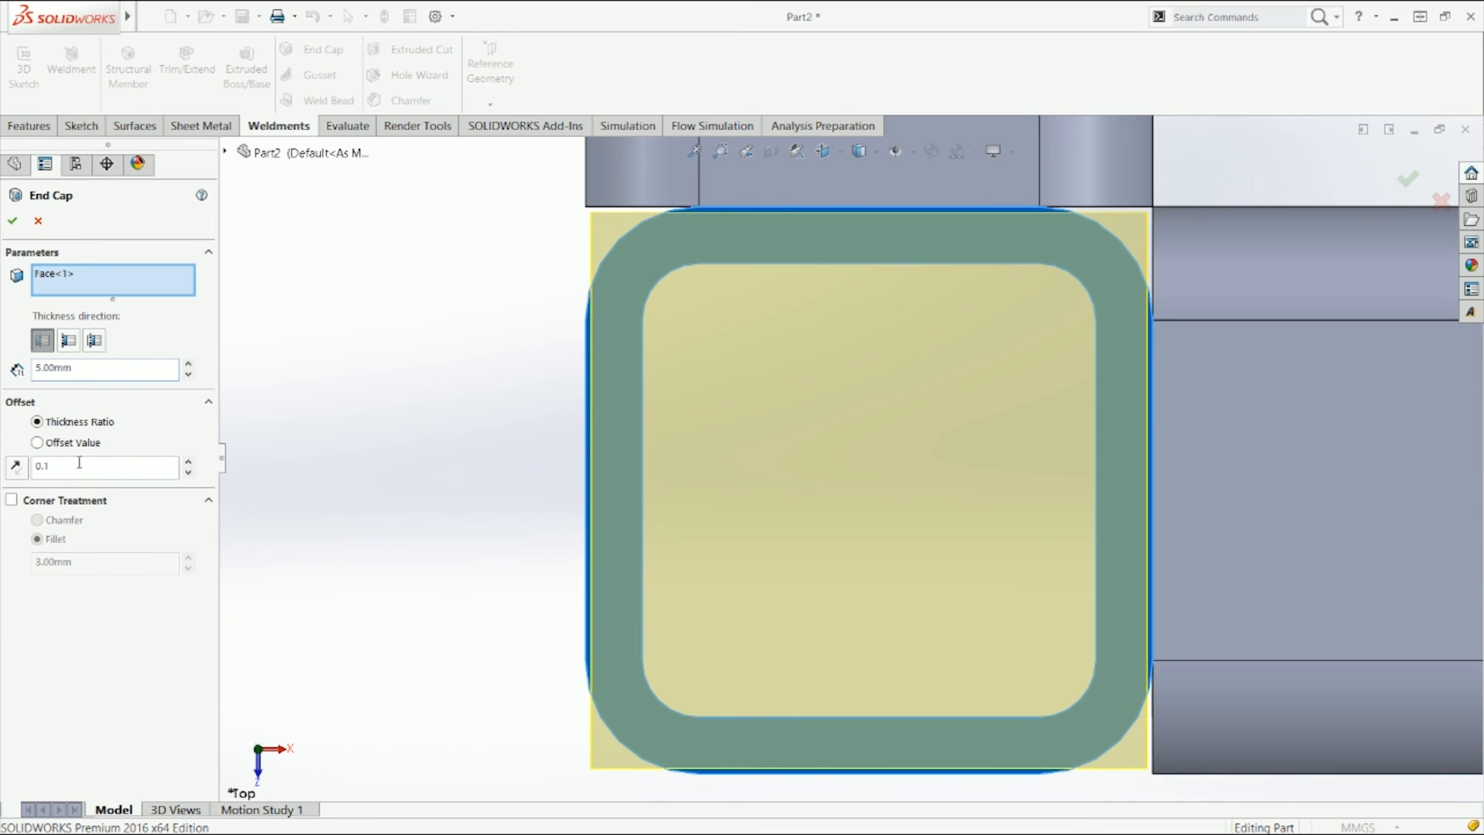
Step: Enable a chamfer corner treatment on the end cap and set its thickness to 1.00 mm
left_click(56, 503)
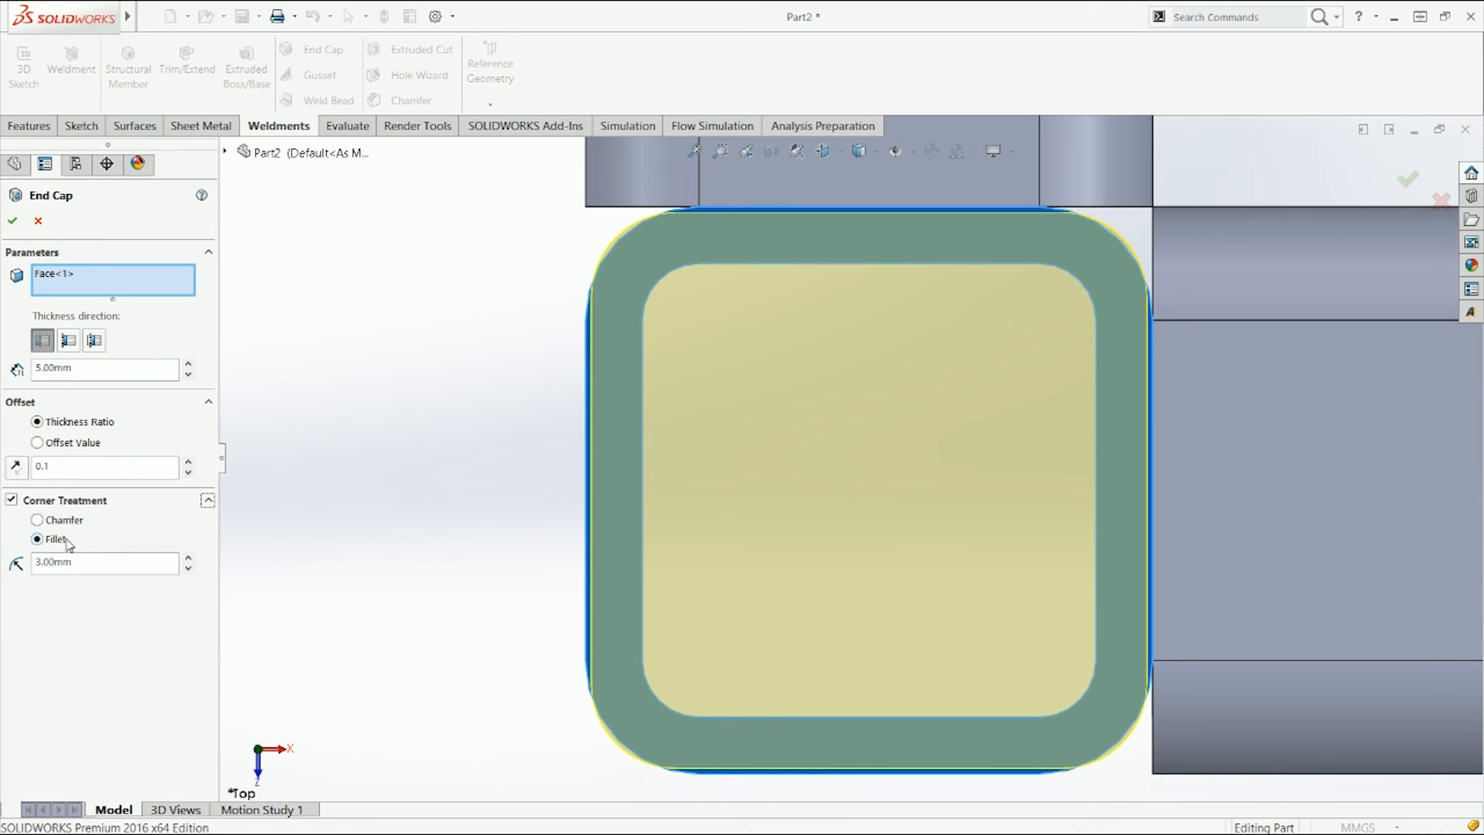
left_click(68, 520)
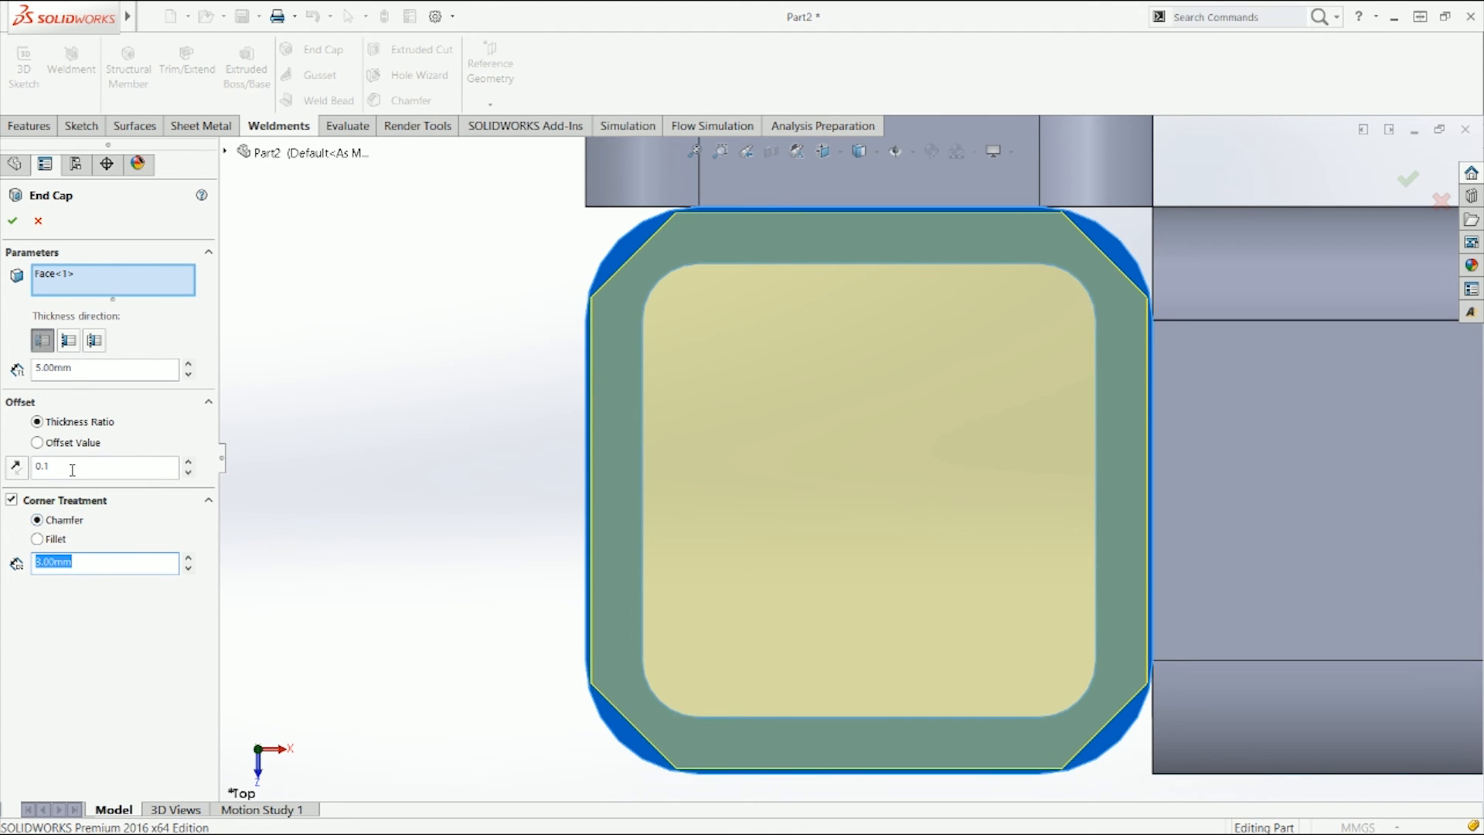
middle_click_drag(325, 464, 290, 263)
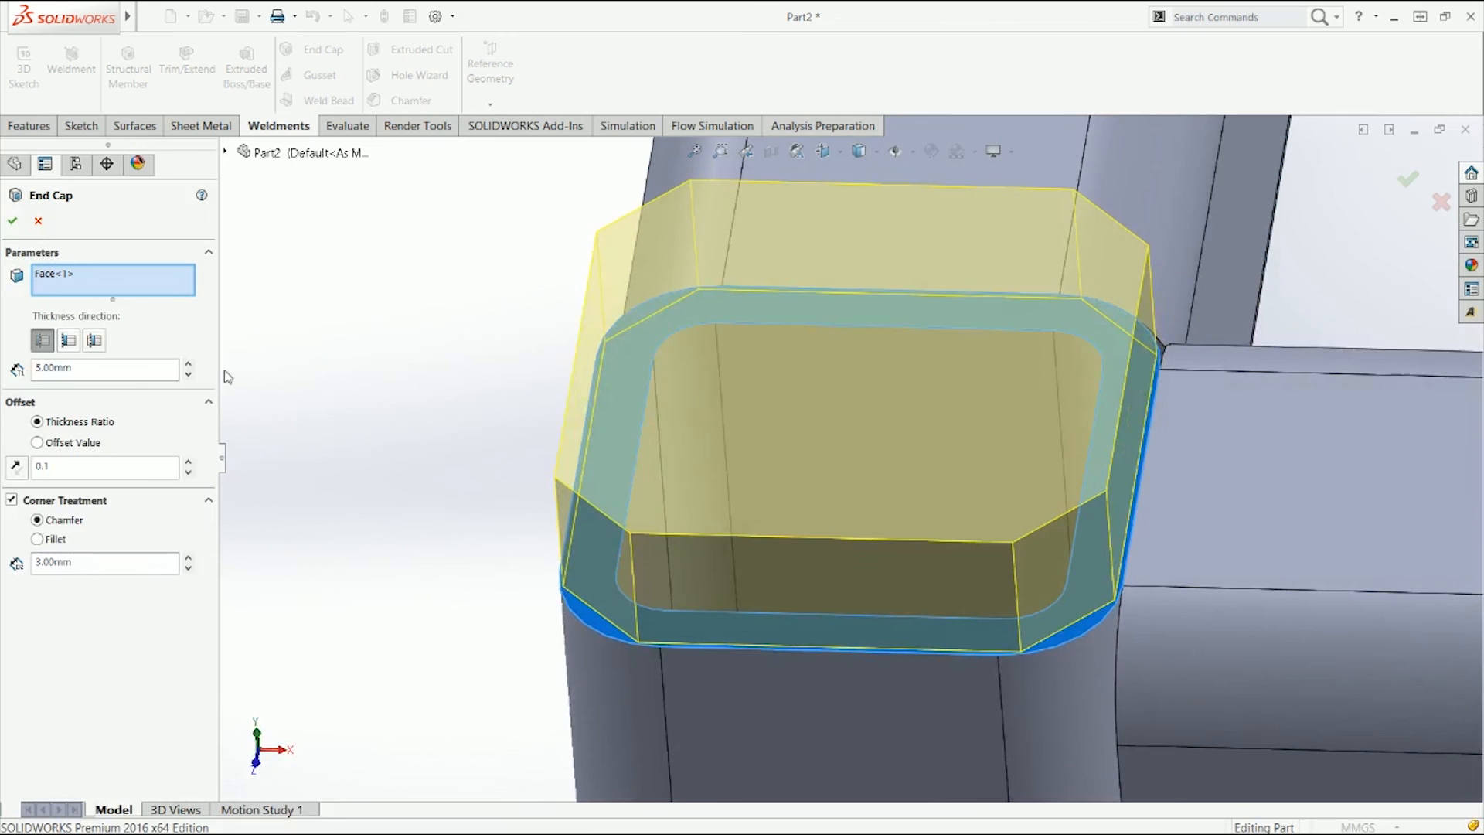
left_click(188, 375)
left_click(188, 375)
left_click(188, 375)
left_click(188, 375)
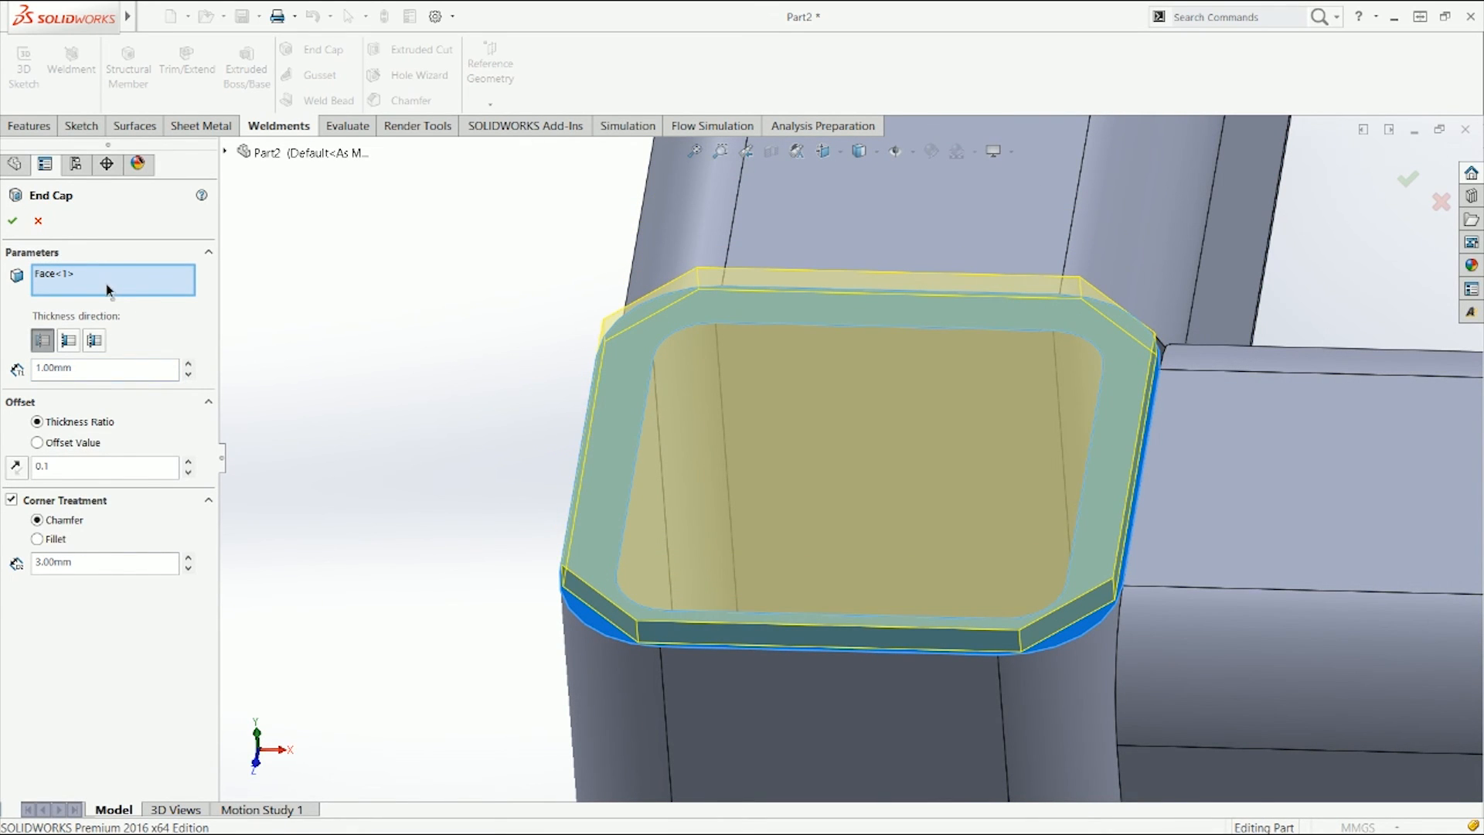
Step: Replace the end cap's face with the bottom face of a frame leg and re-enable the chamfer corner treatment
scroll(633, 523, "up", 6)
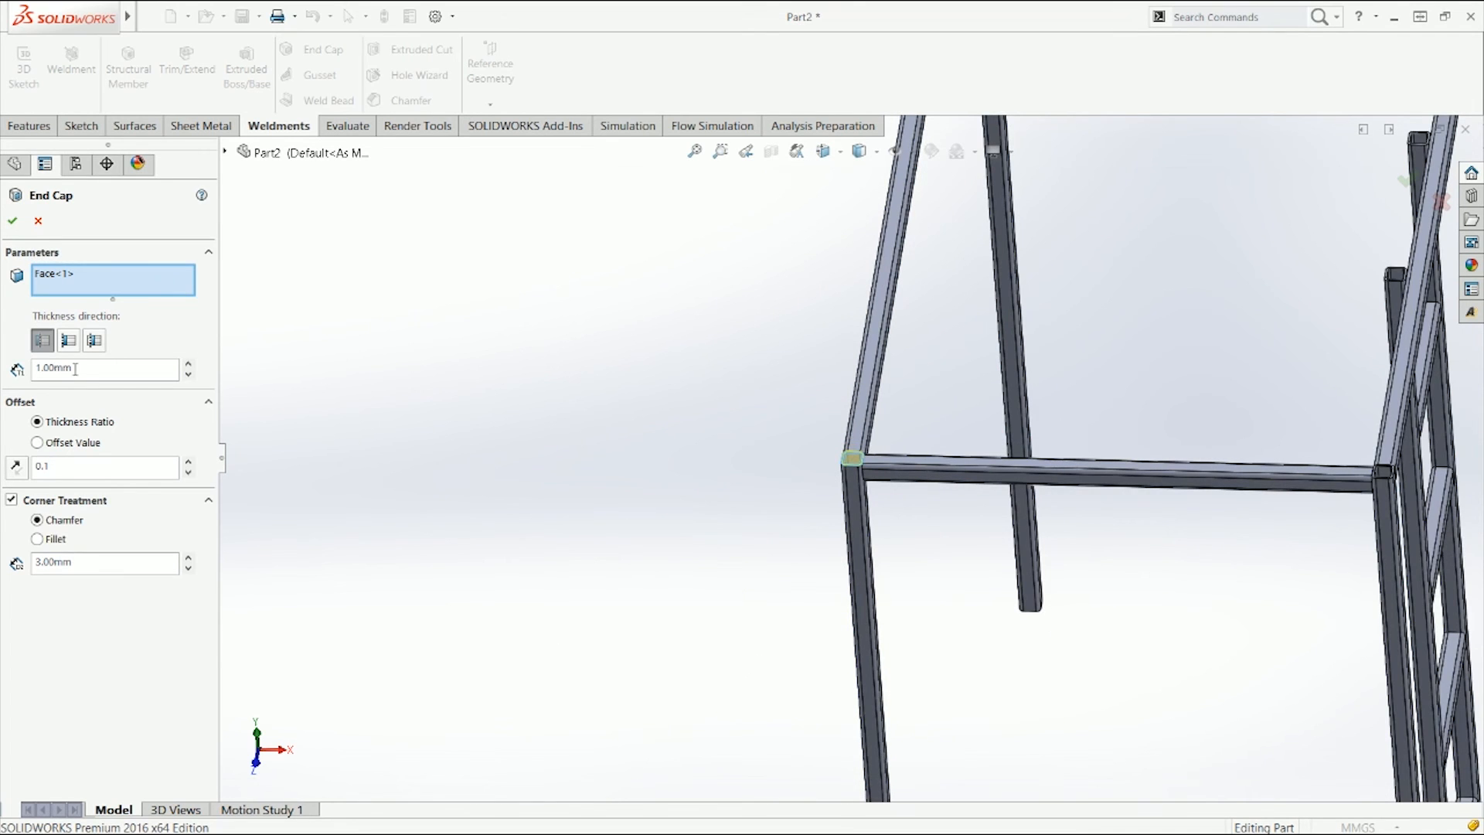
middle_click_drag(792, 706, 901, 677)
scroll(903, 708, "up", 2)
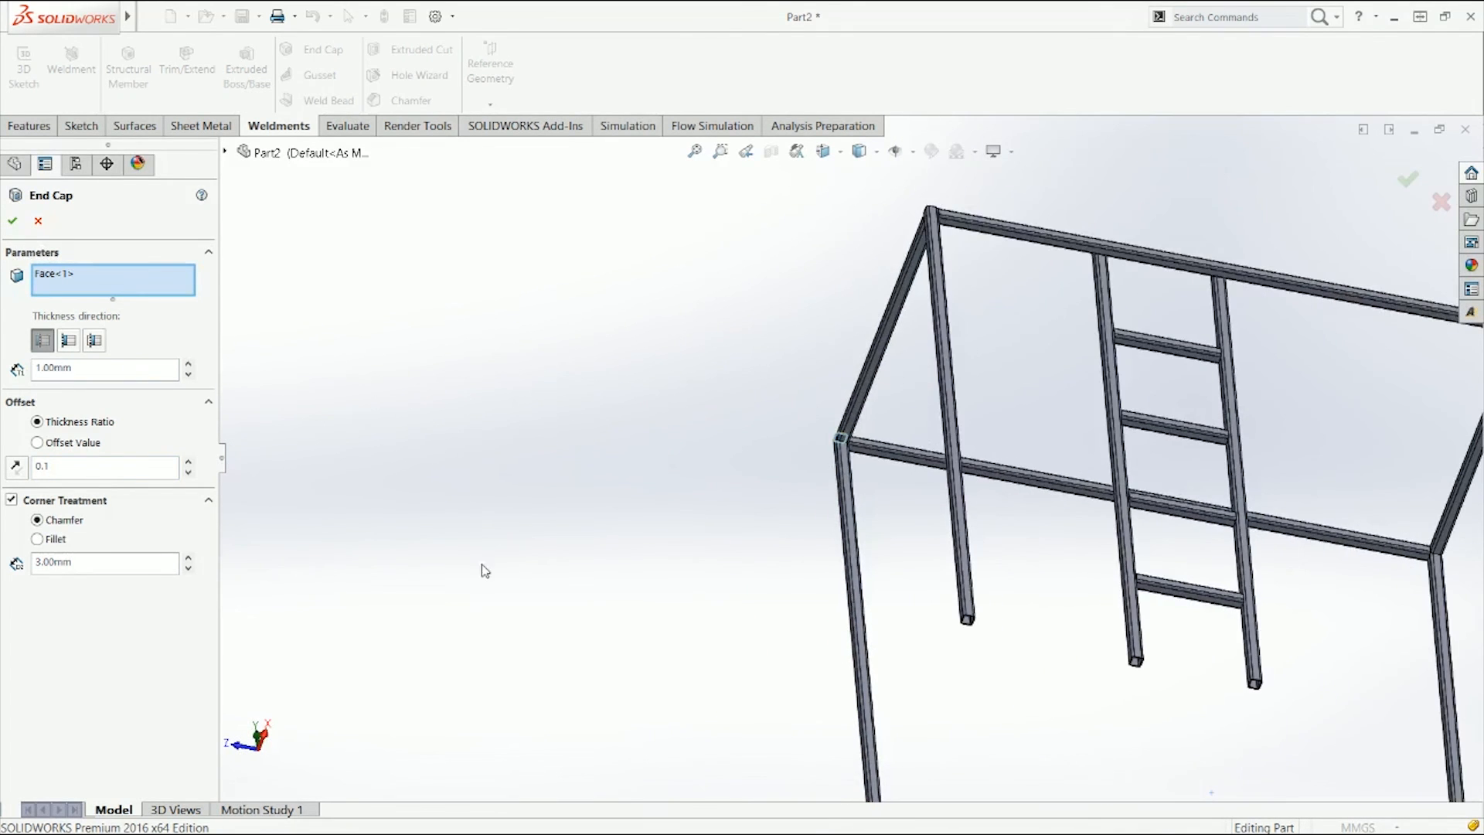
right_click(136, 274)
left_click(163, 284)
scroll(973, 764, "down", 5)
scroll(877, 787, "up", 5)
scroll(782, 663, "down", 5)
scroll(872, 497, "down", 3)
scroll(851, 629, "down", 3)
left_click(868, 639)
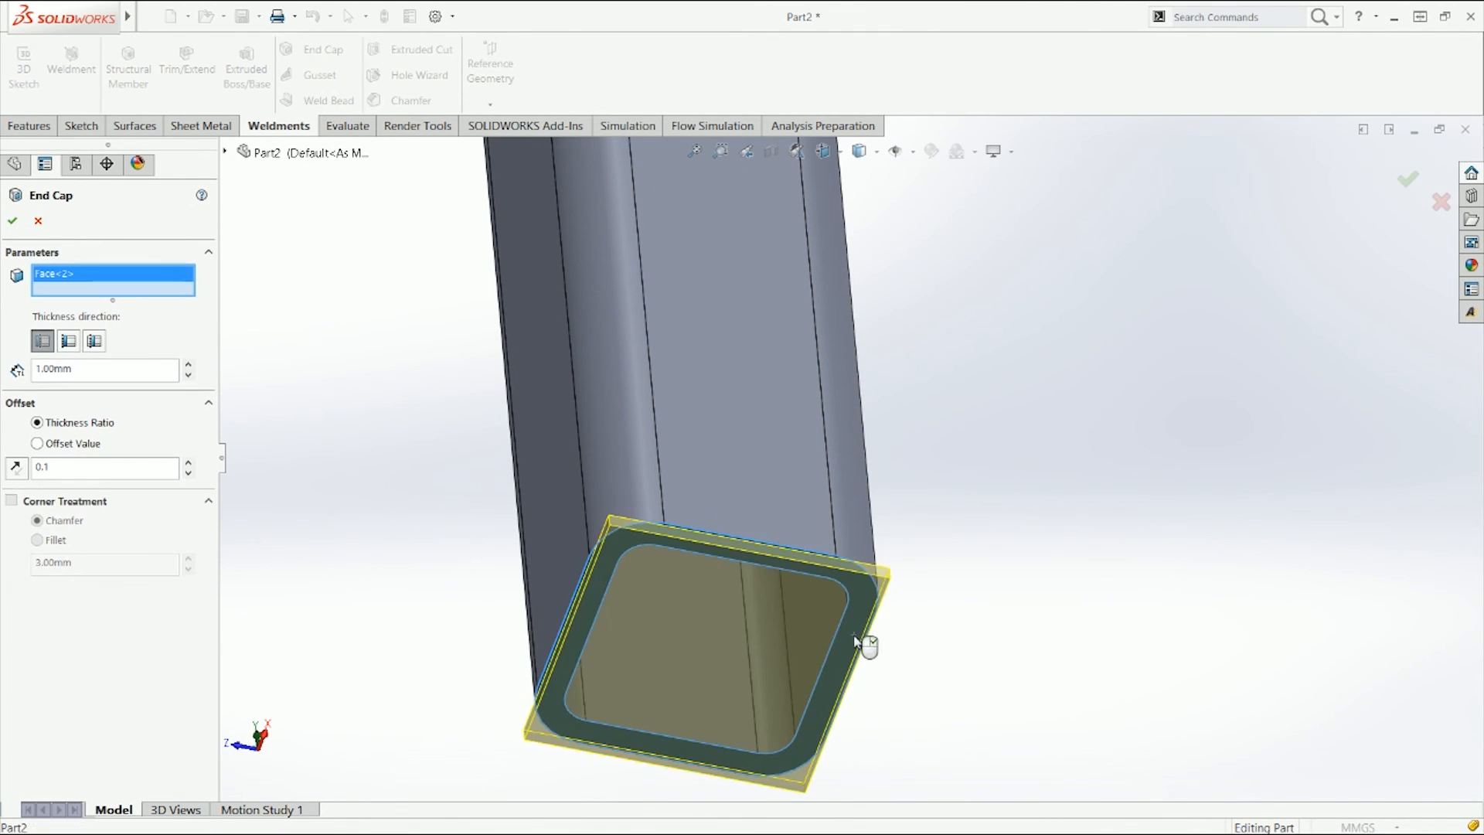
scroll(956, 479, "up", 5)
scroll(956, 479, "up", 3)
left_click(54, 504)
Step: Add the bottom faces of three more legs to the end cap's face selection
scroll(843, 418, "up", 2)
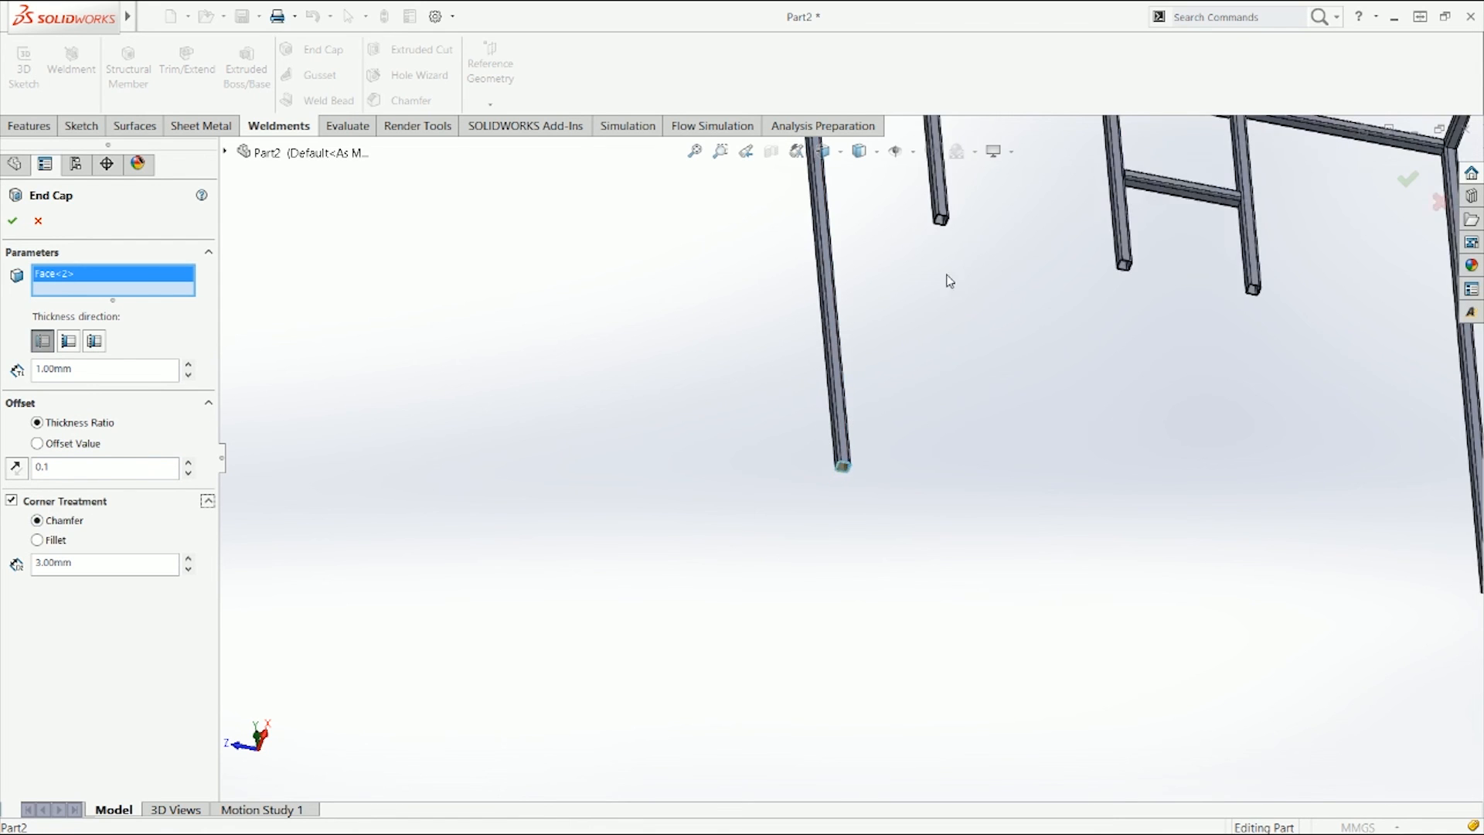
scroll(901, 368, "down", 5)
left_click(895, 370)
scroll(974, 463, "up", 5)
scroll(1160, 541, "down", 2)
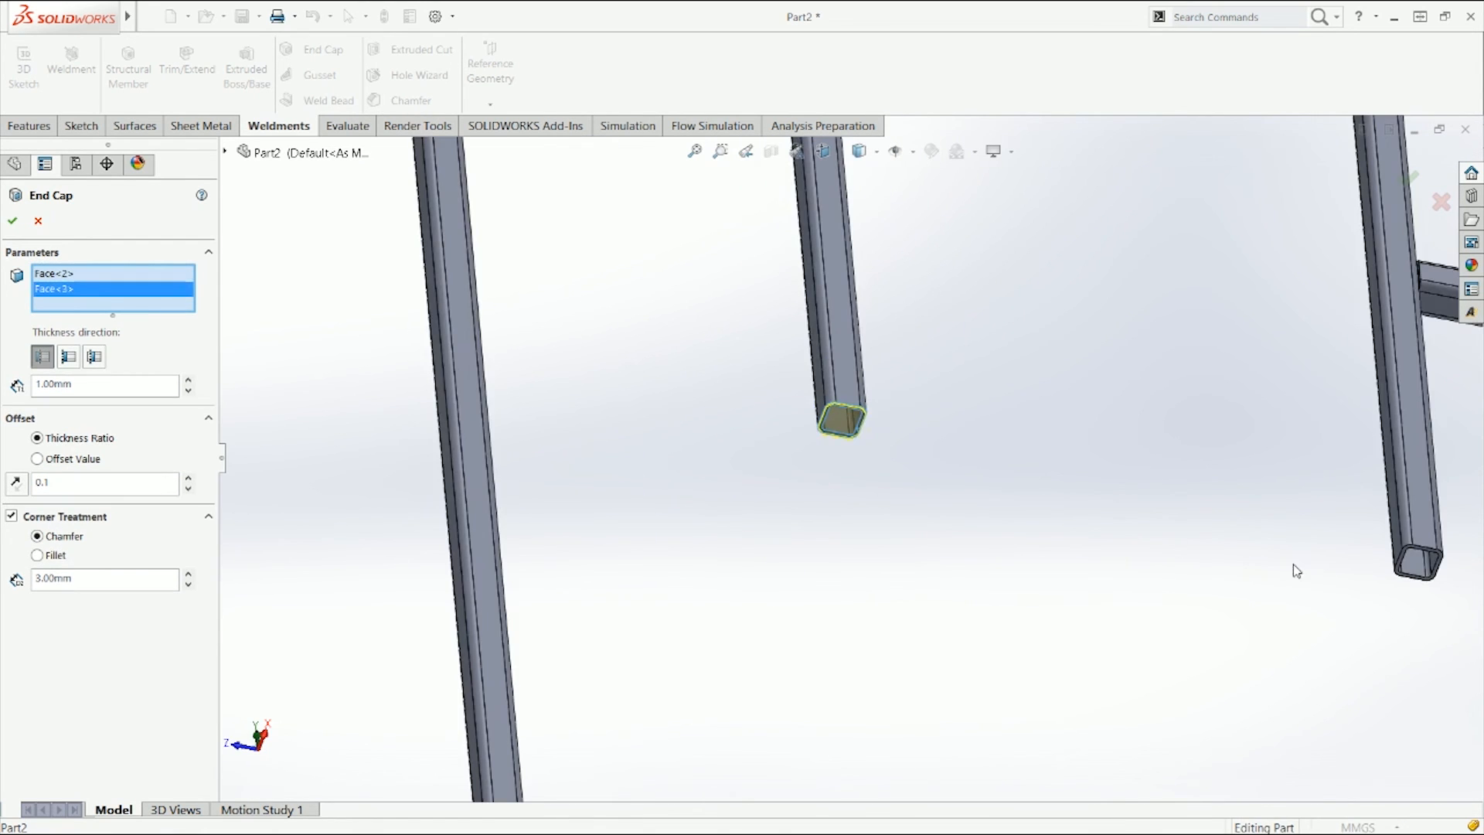
scroll(1297, 571, "down", 4)
left_click(1276, 562)
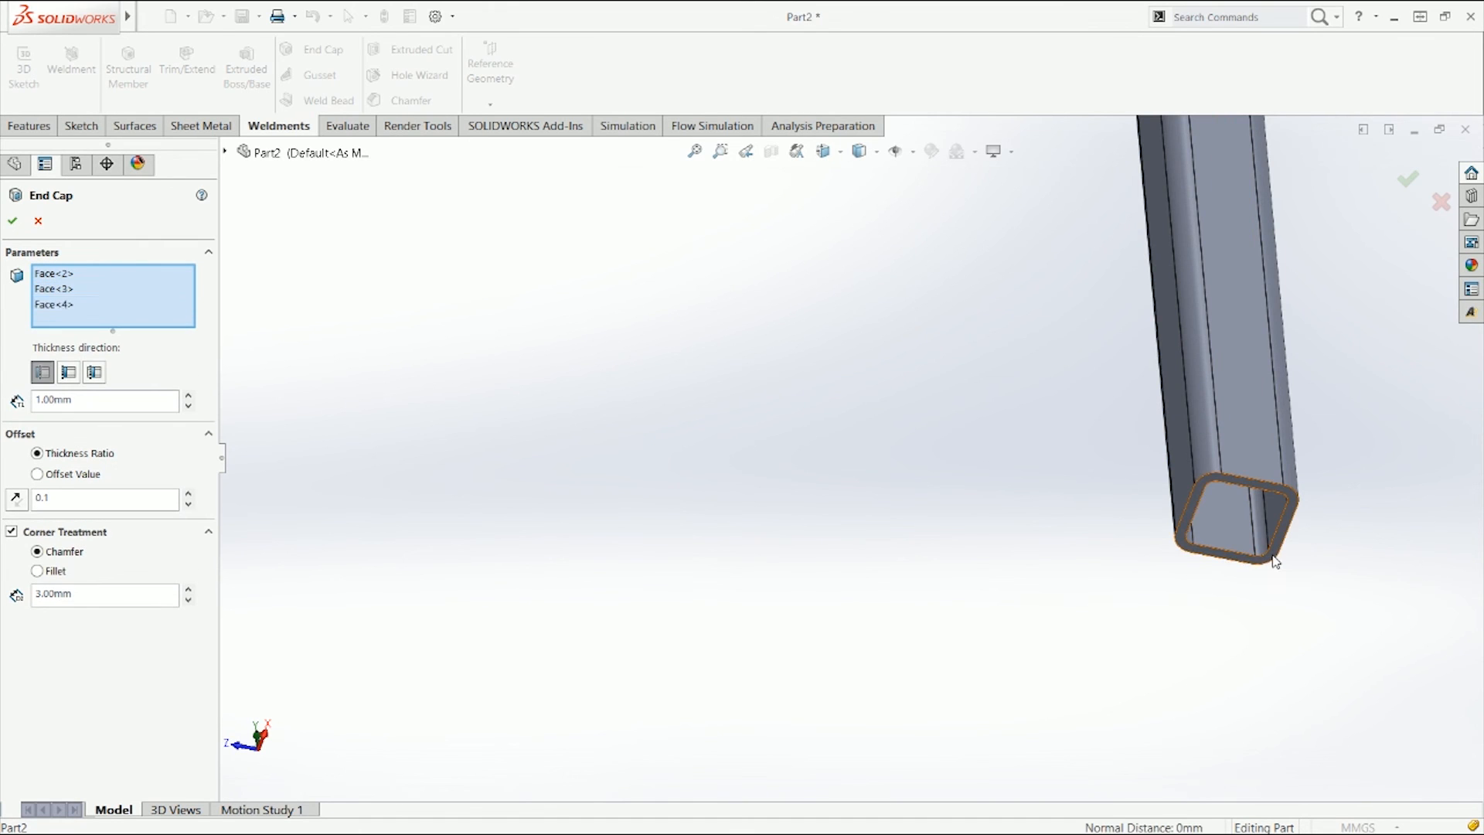
scroll(1275, 562, "up", 4)
scroll(1282, 564, "down", 4)
left_click(1055, 453)
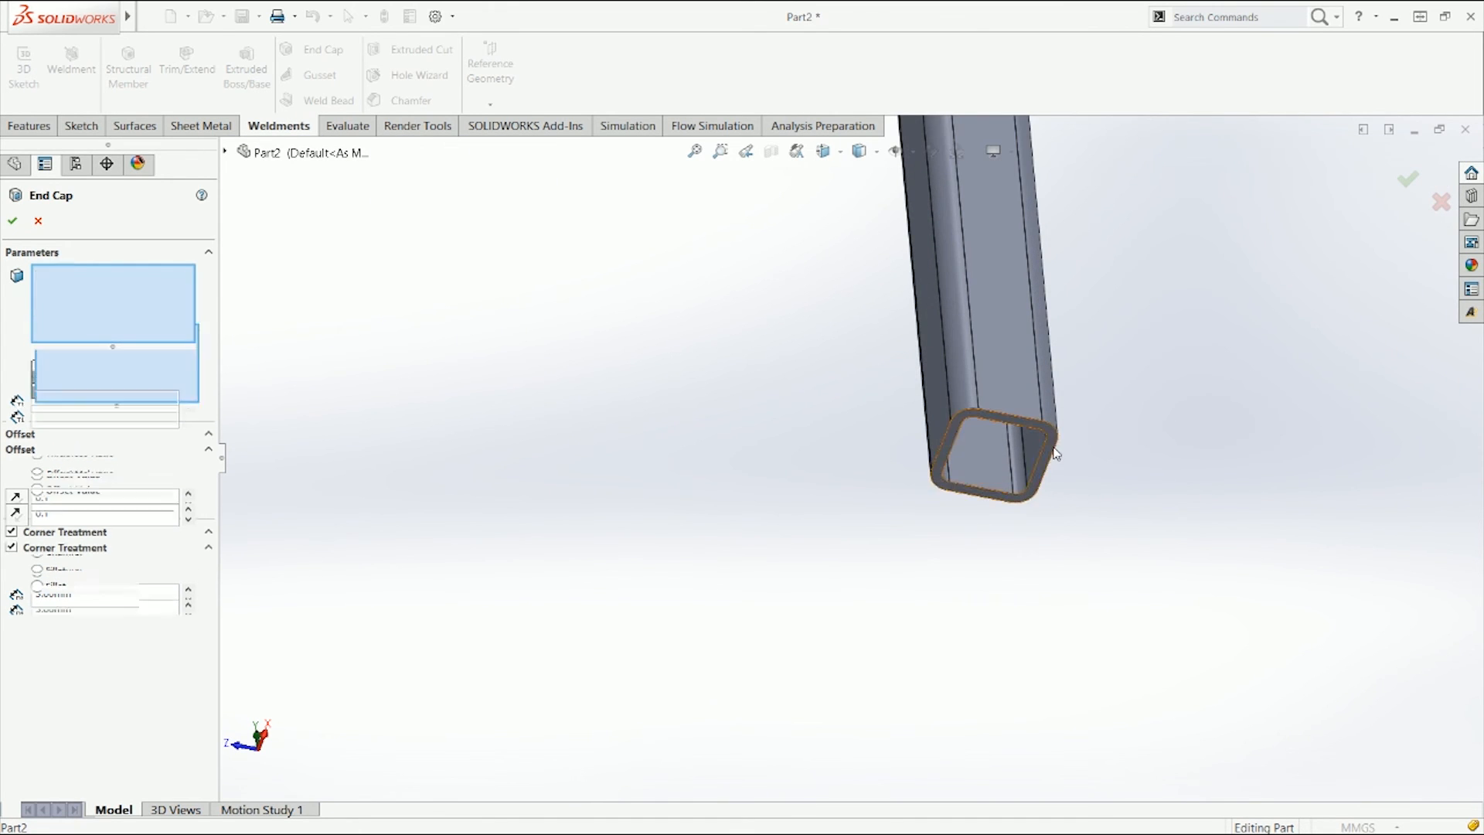
Step: Add the bottom faces of the last two legs to the end cap and confirm it
scroll(1067, 464, "up", 5)
scroll(1080, 670, "down", 5)
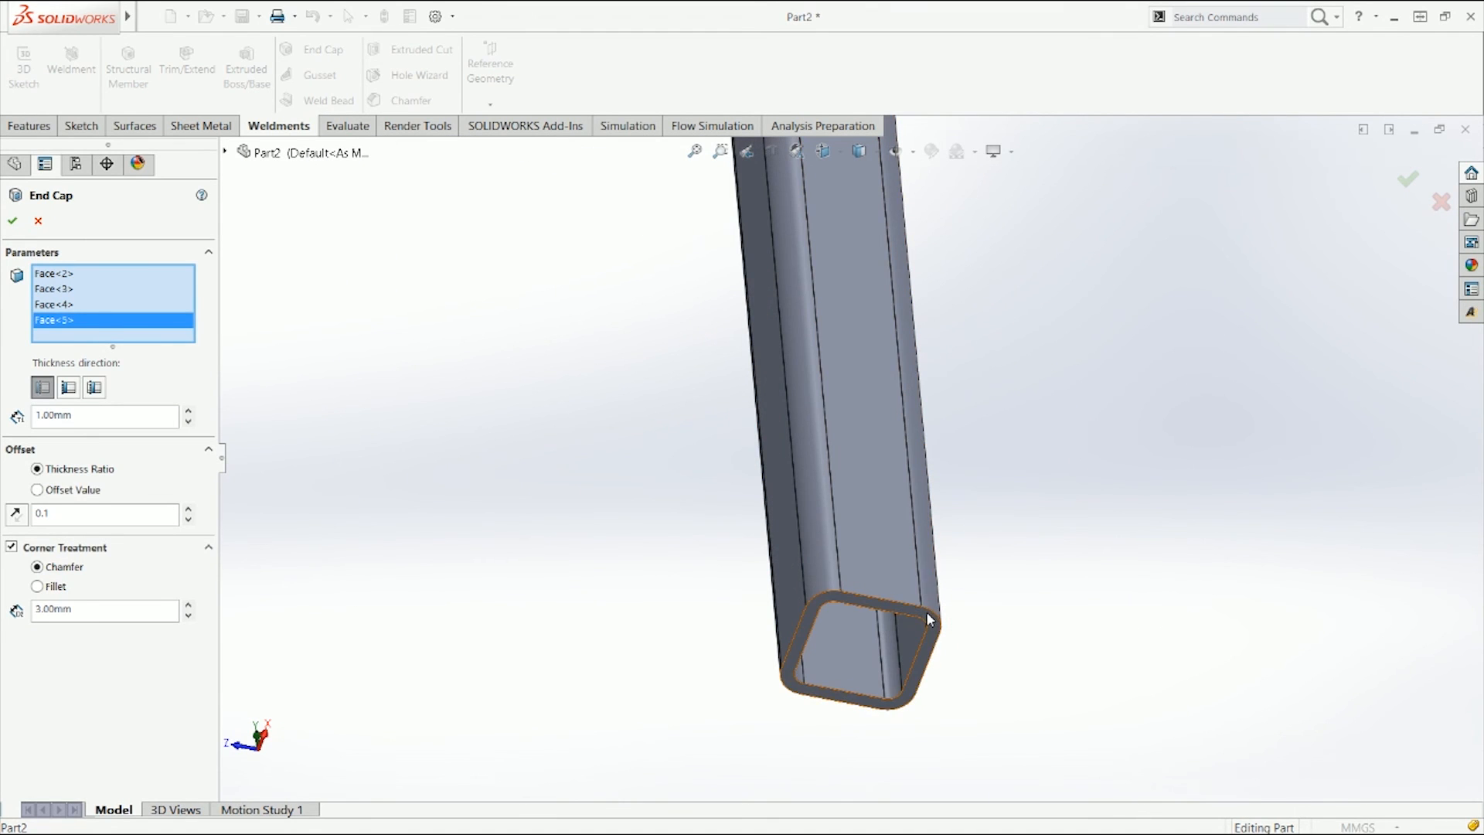
left_click(929, 618)
scroll(989, 464, "up", 5)
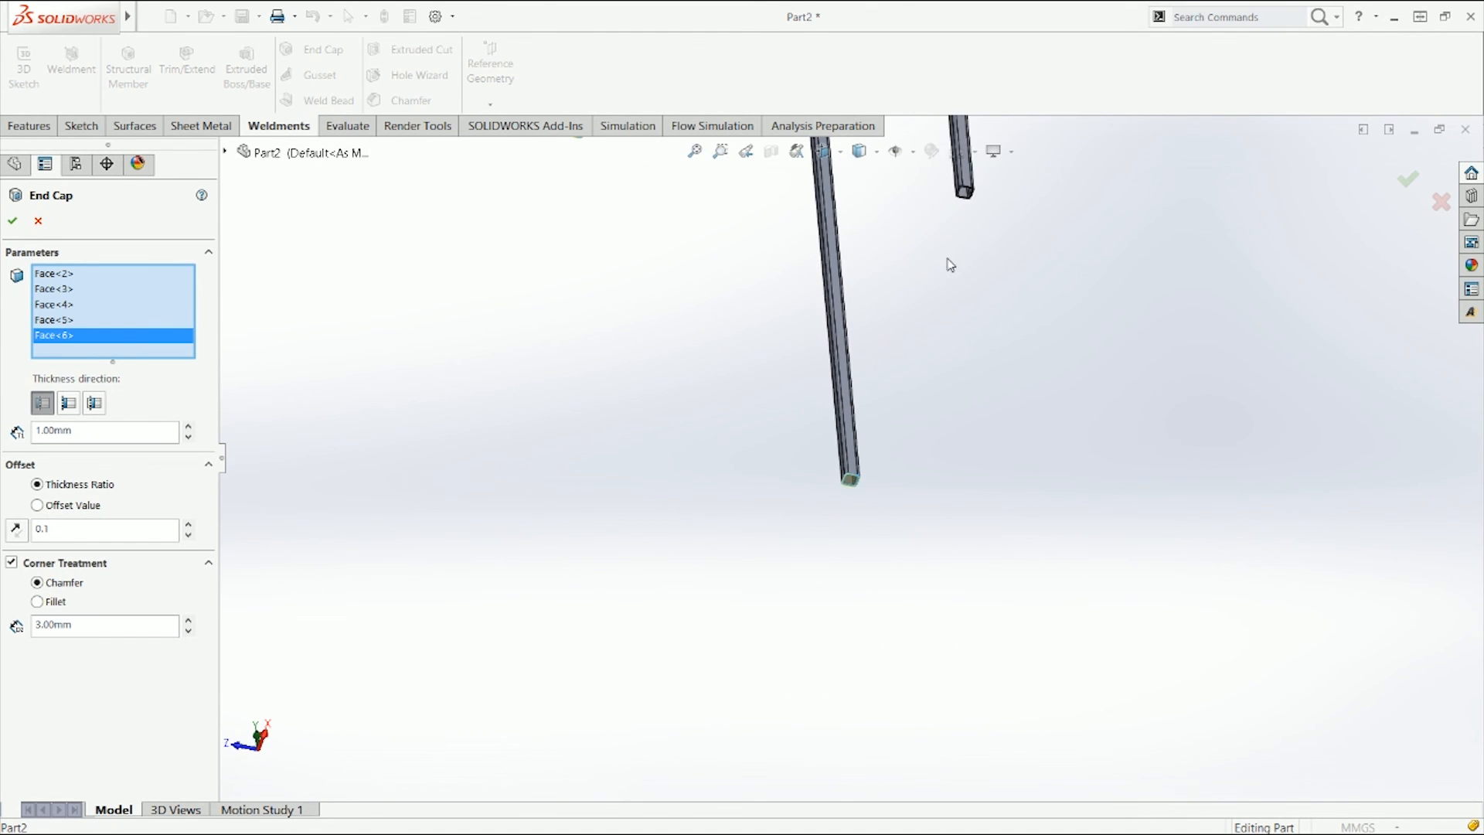
scroll(950, 265, "down", 5)
left_click(855, 431)
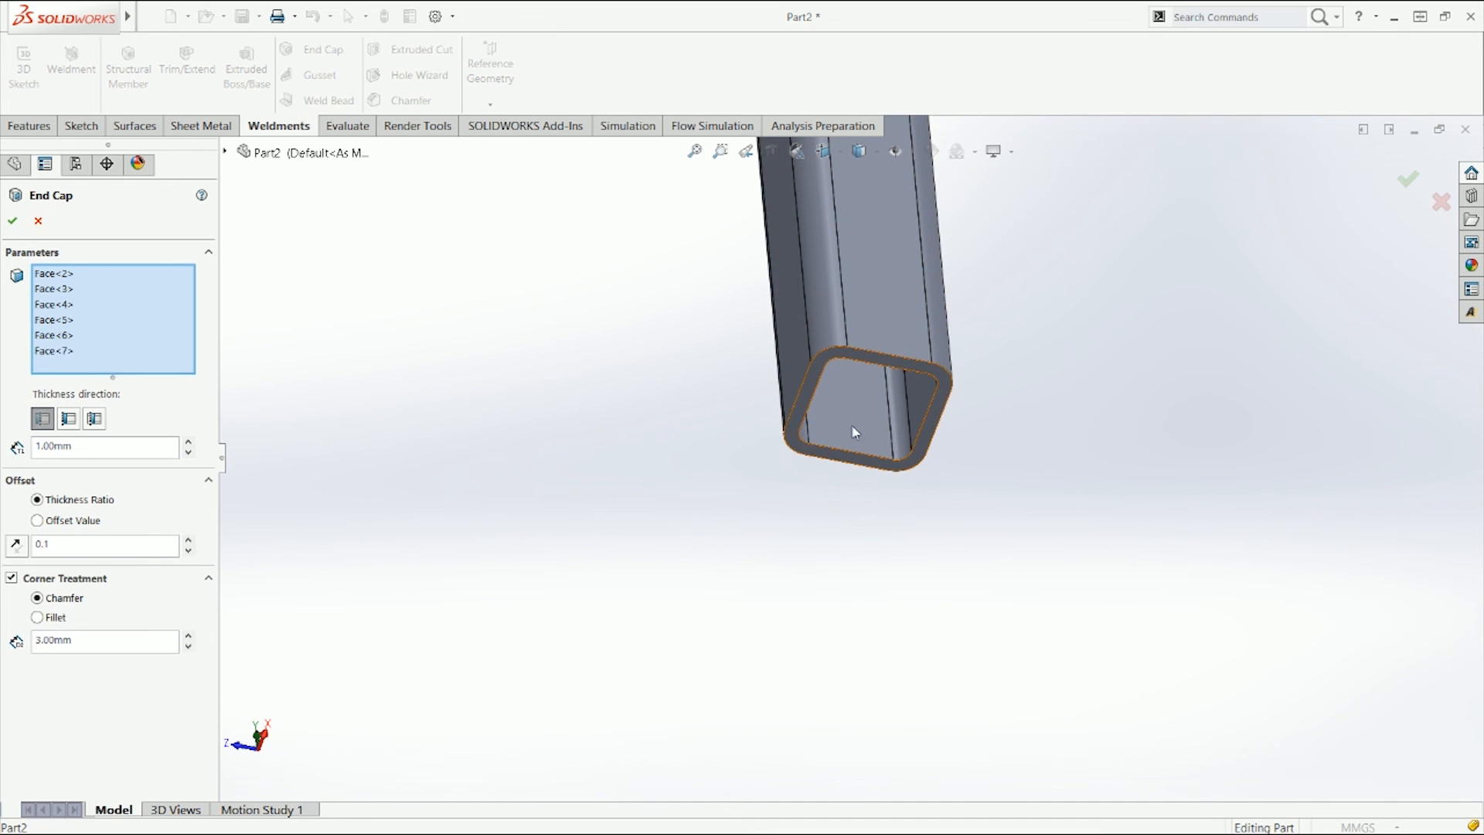
left_click(12, 221)
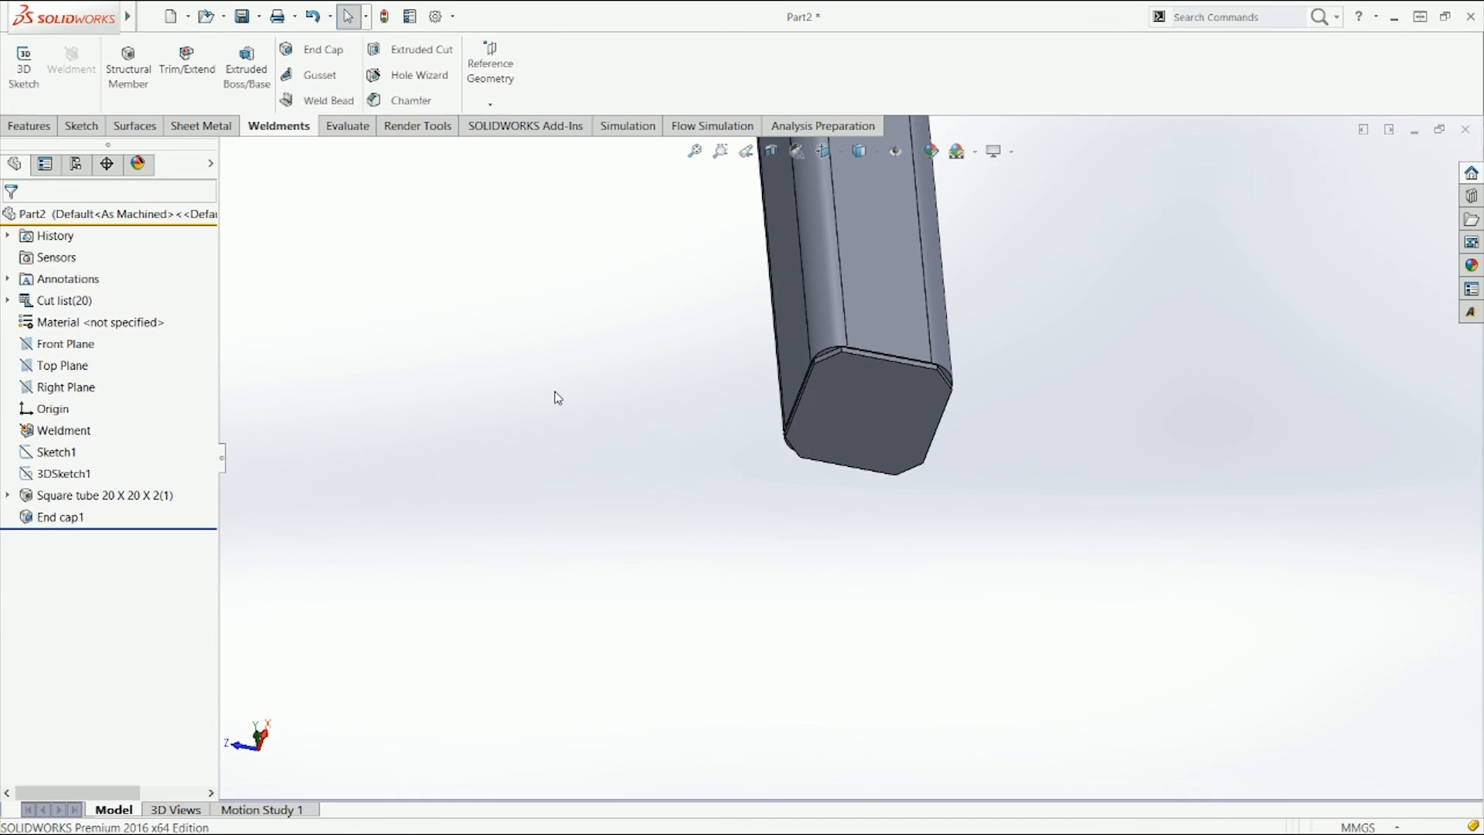
Step: Start a gusset and select the two inner faces at a top frame corner as its supporting faces
key("ctrl+7")
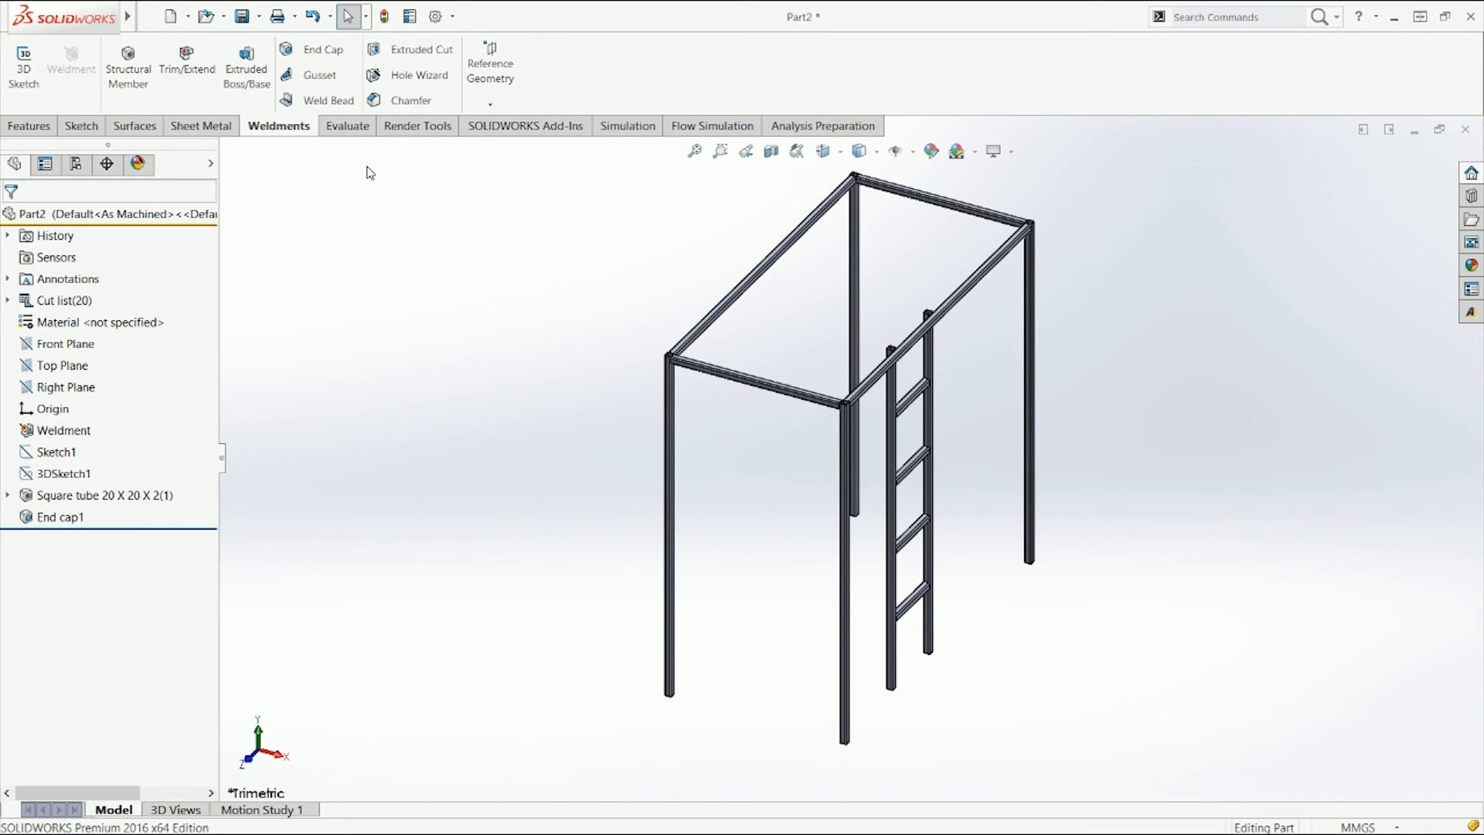
left_click(321, 76)
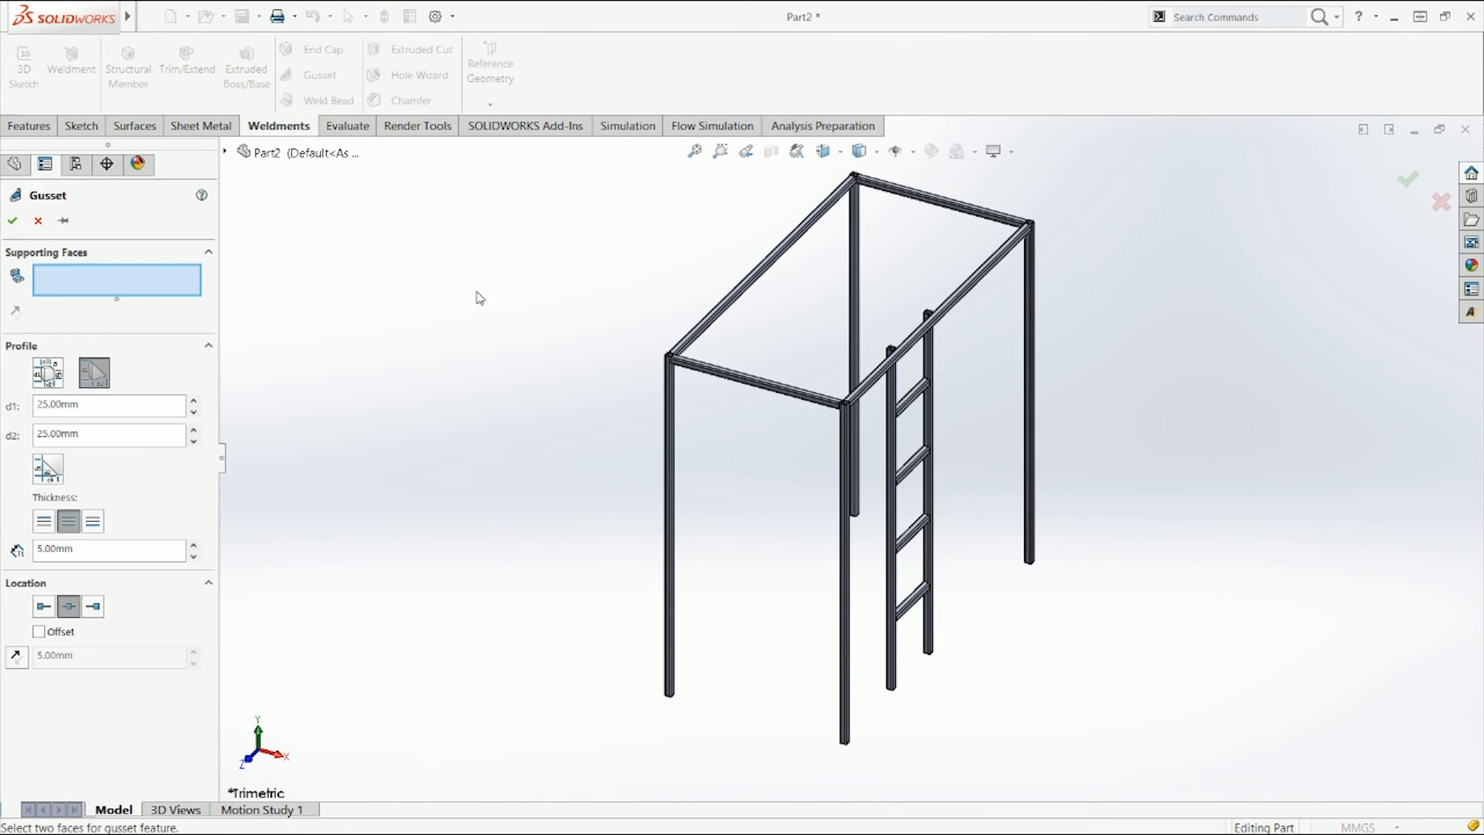
middle_click_drag(561, 404, 514, 248)
scroll(709, 321, "down", 5)
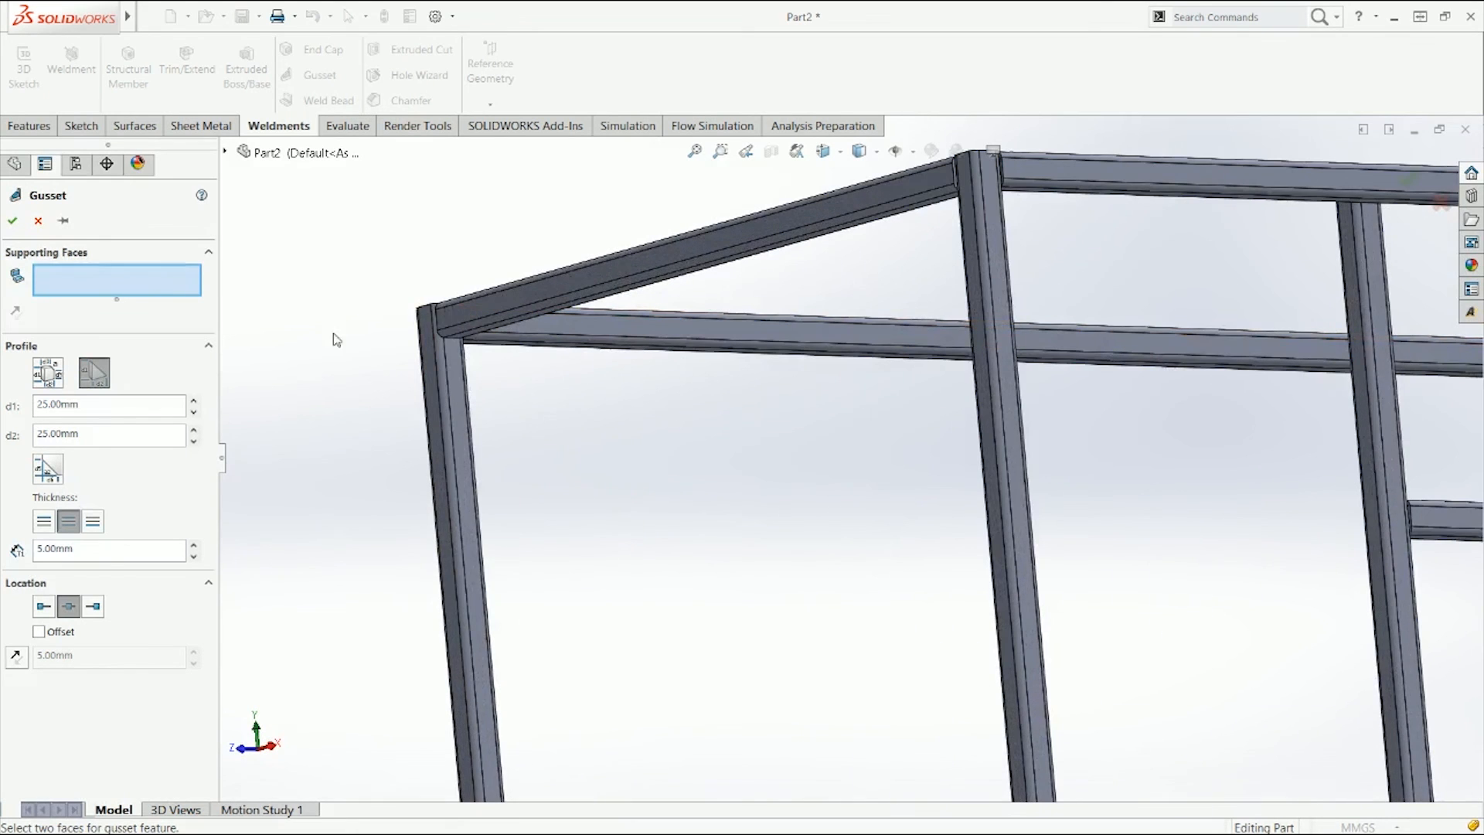
scroll(504, 374, "down", 2)
scroll(631, 391, "up", 2)
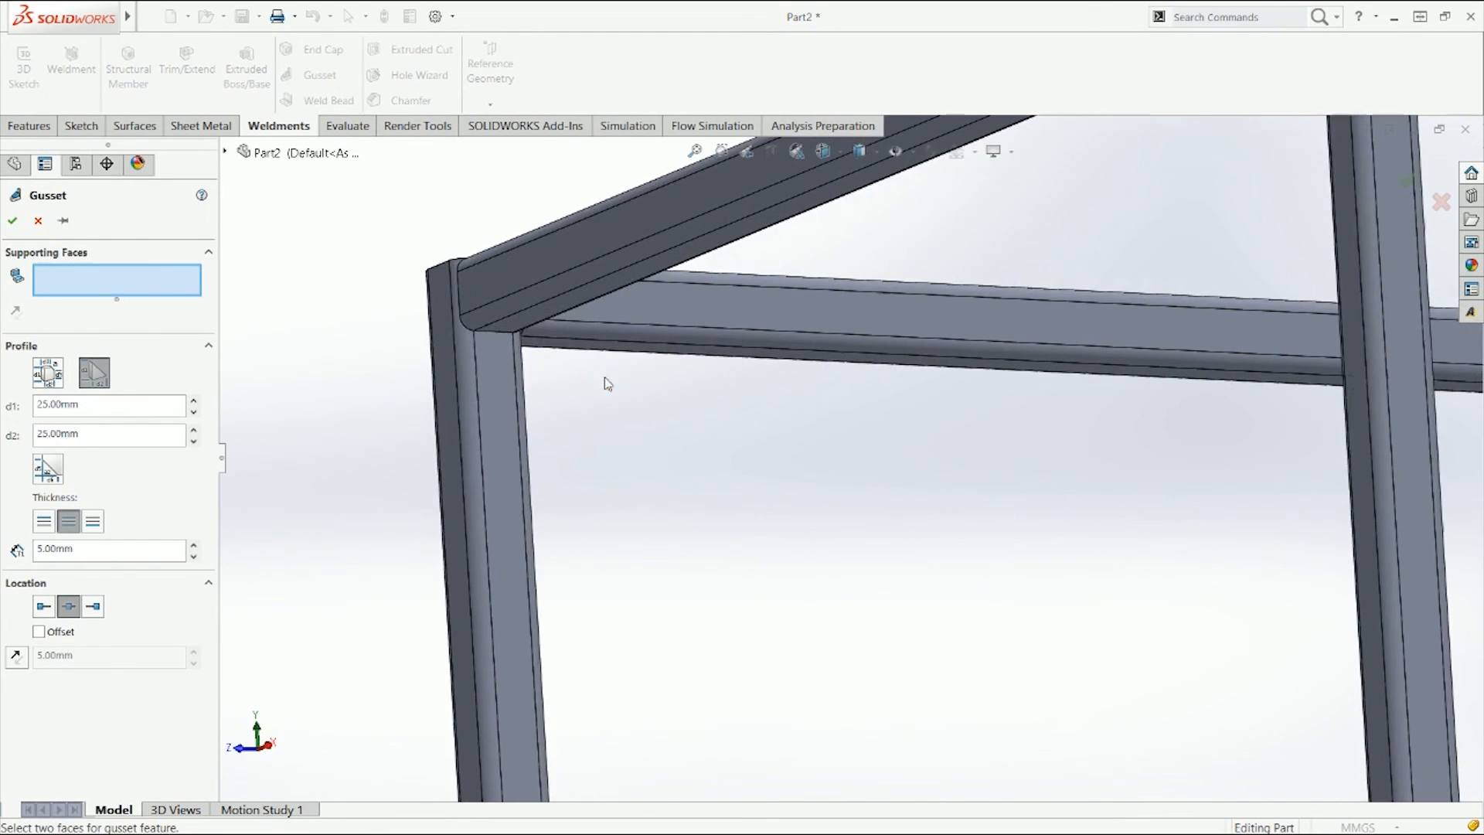
left_click(499, 365)
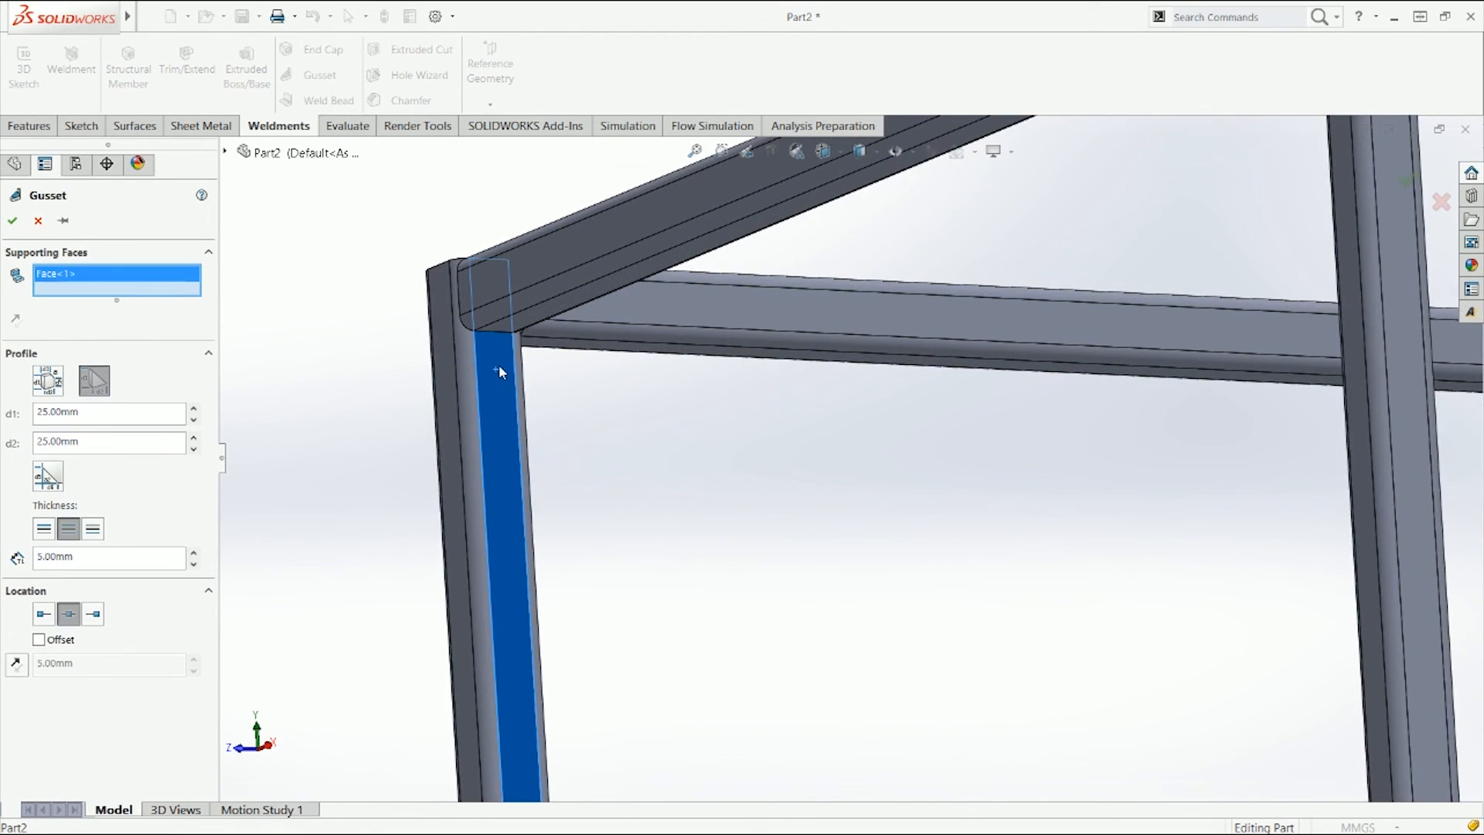
left_click(531, 324)
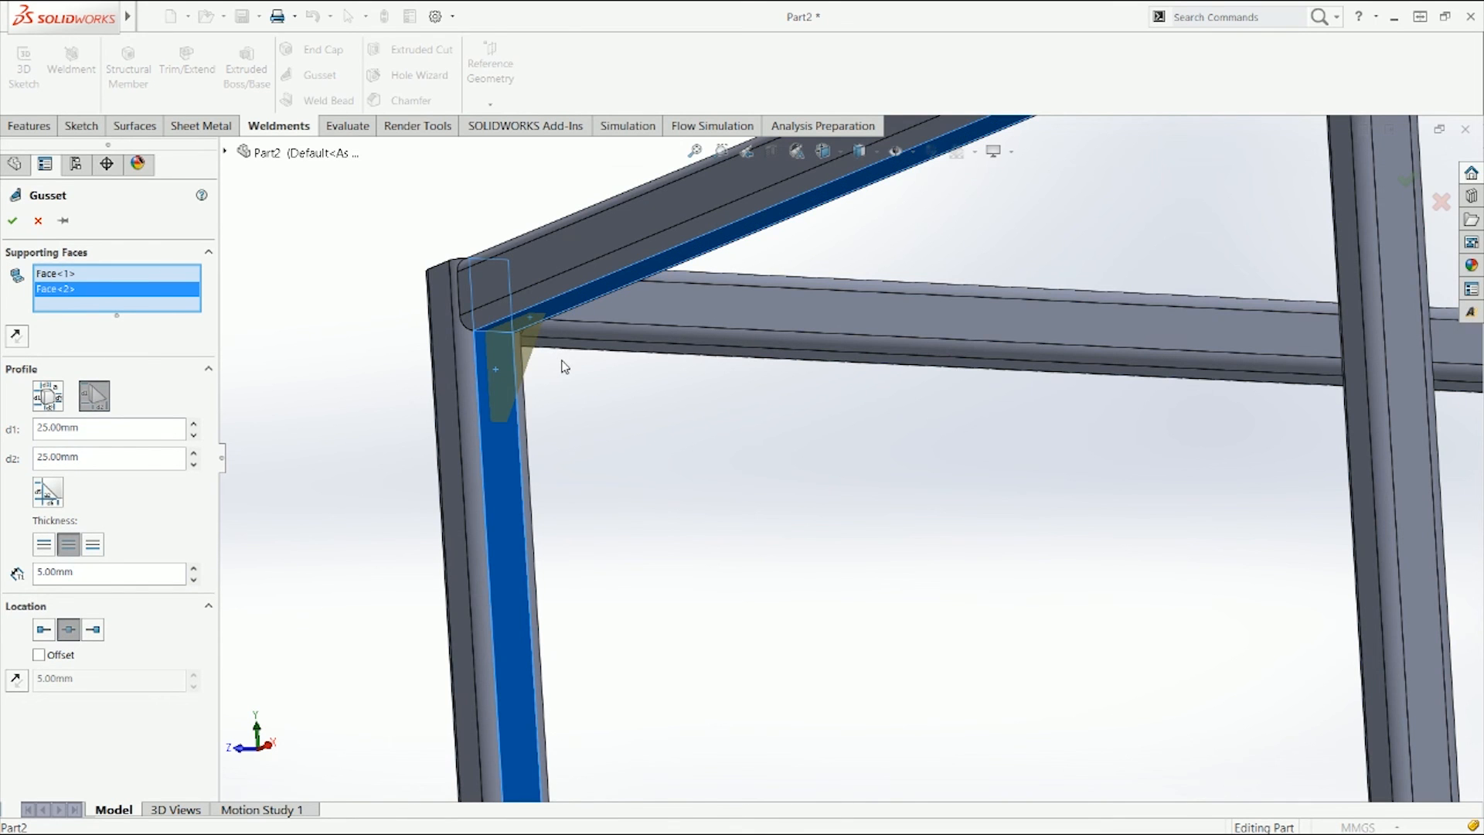
Step: Swap one gusset supporting face for the inner face of the vertical tube at another top corner
scroll(565, 366, "down", 3)
mouse_move(744, 514)
middle_mouse_down()
mouse_move(686, 464)
mouse_move(686, 480)
mouse_move(749, 489)
middle_mouse_up()
scroll(749, 489, "up", 6)
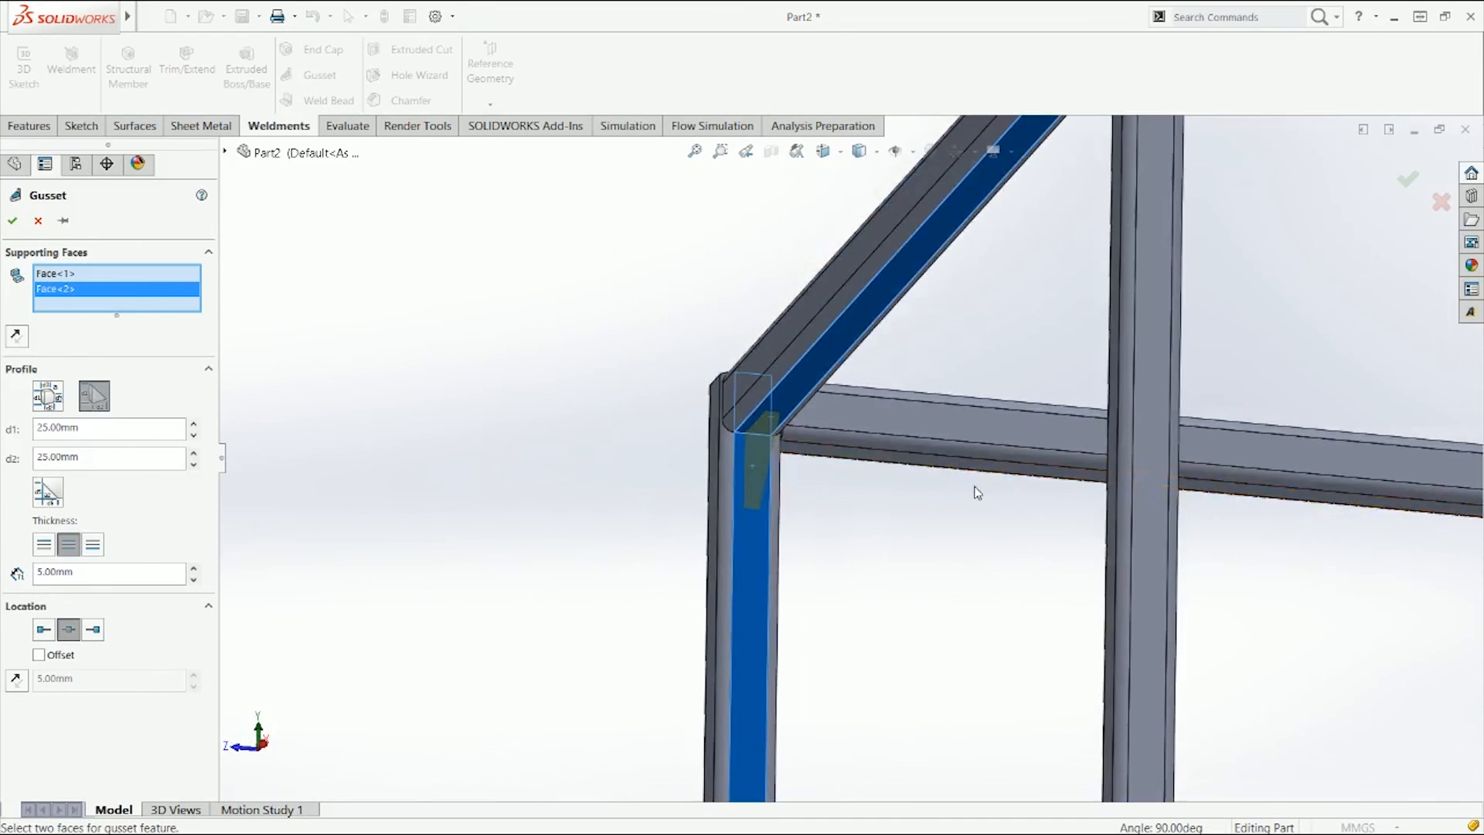
scroll(1020, 497, "up", 4)
scroll(944, 461, "down", 10)
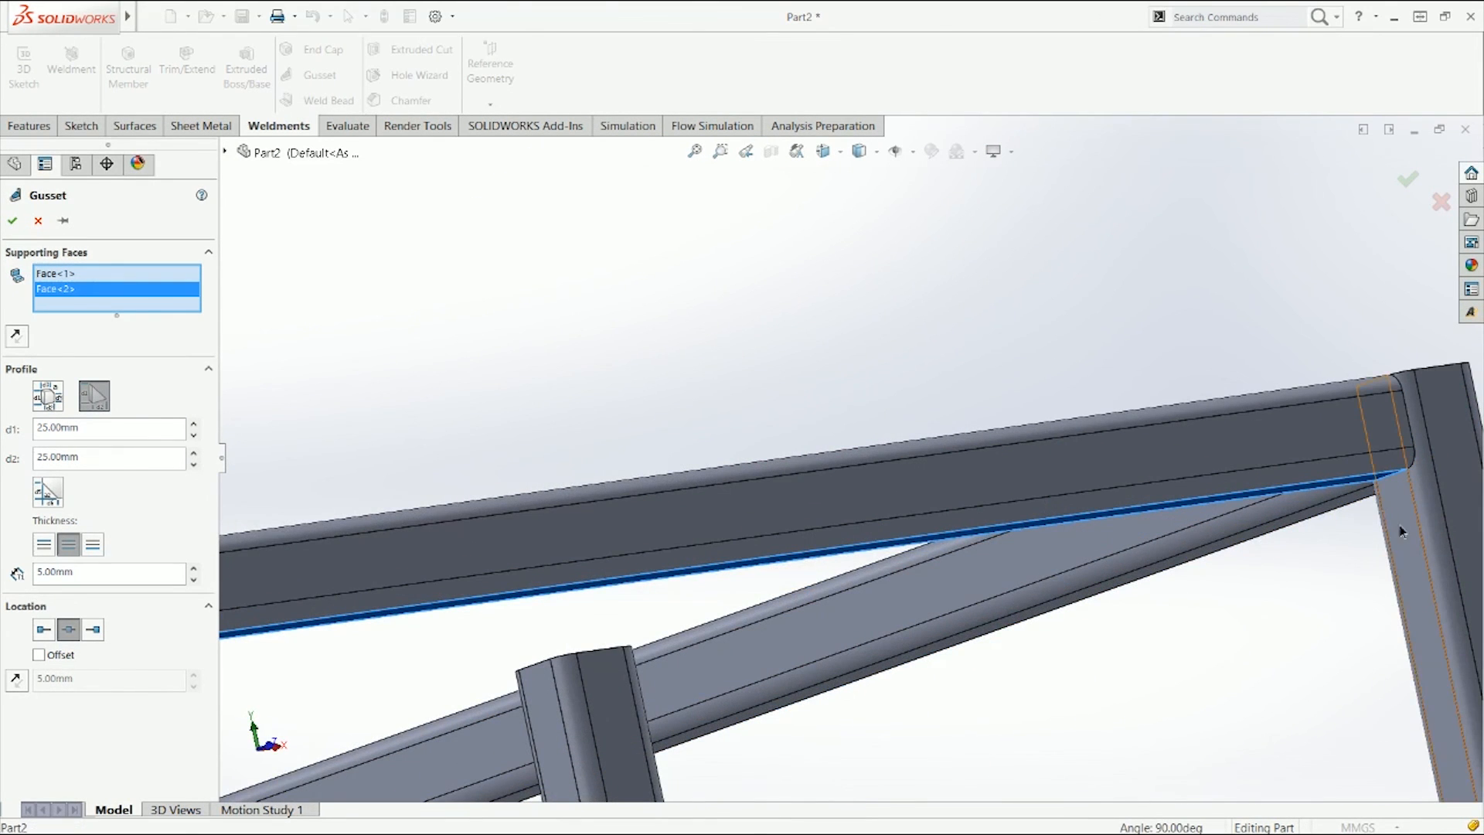
left_click(1391, 543)
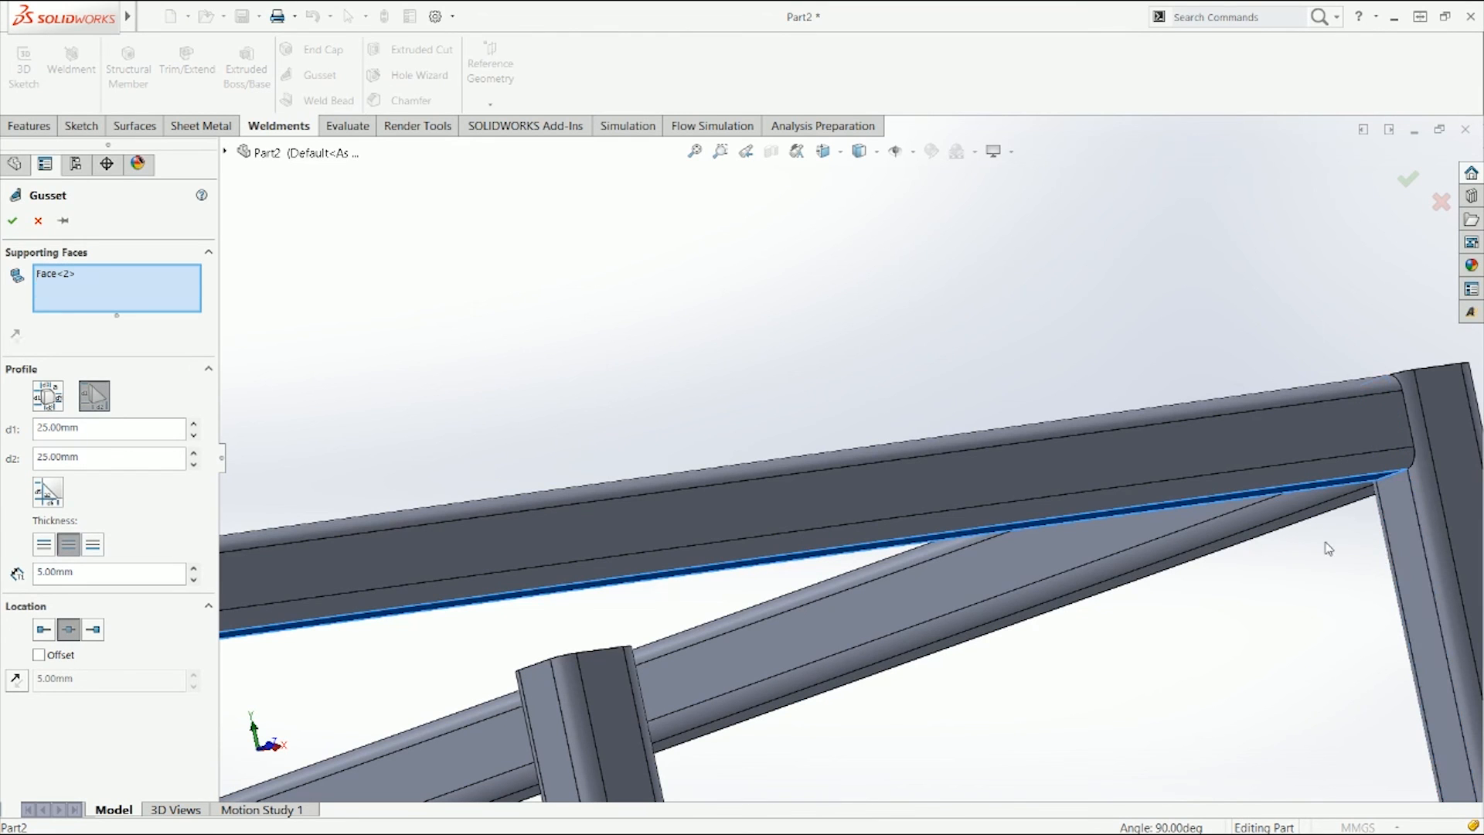
left_click(1384, 530)
Step: Set the gusset to a triangular profile with a chamfered inner corner
scroll(1132, 608, "up", 4)
middle_click_drag(838, 596, 660, 637)
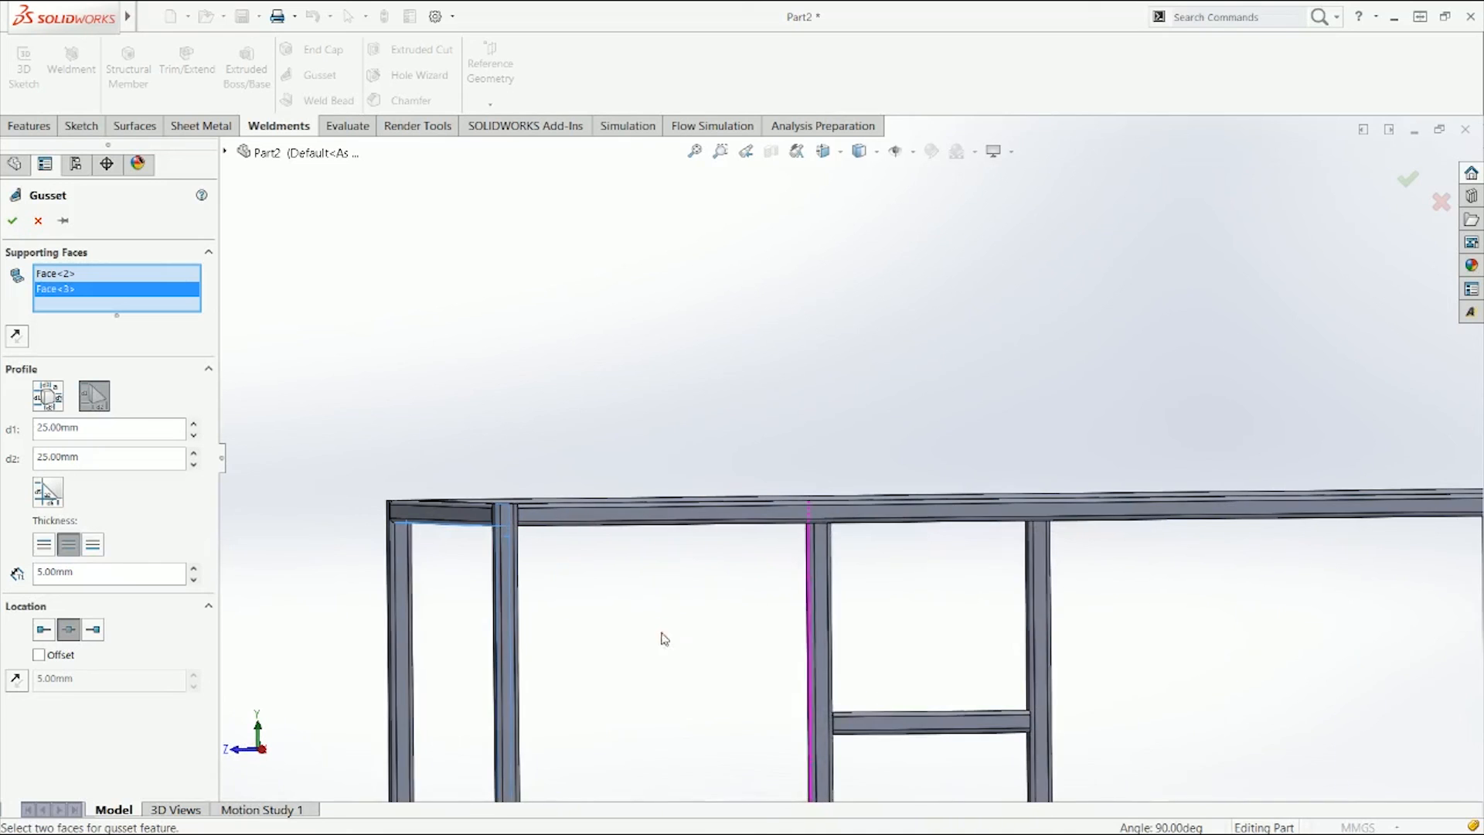
scroll(474, 536, "down", 4)
middle_click_drag(526, 539, 722, 461)
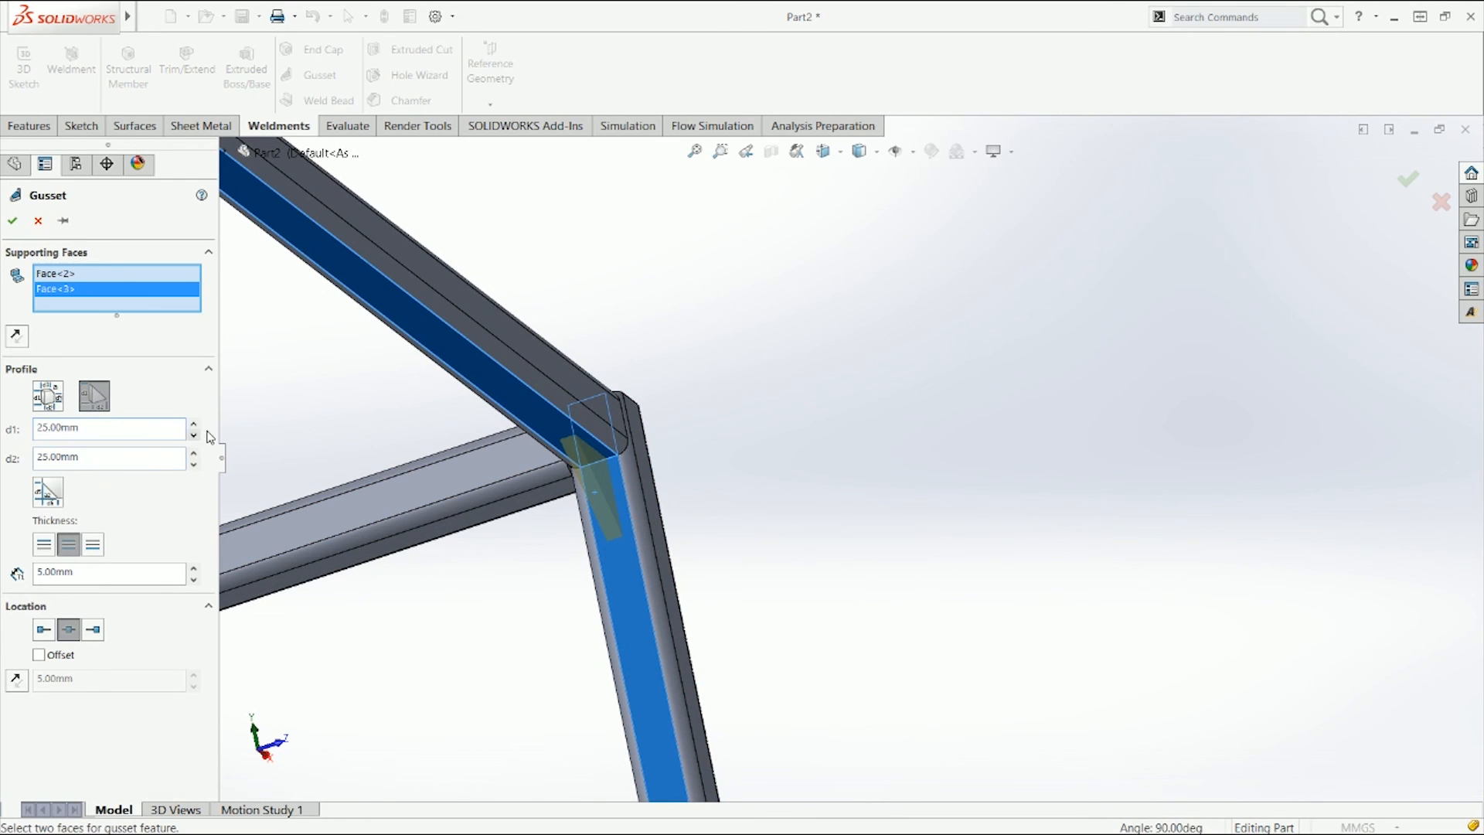
left_click(48, 398)
middle_click_drag(553, 576, 464, 650)
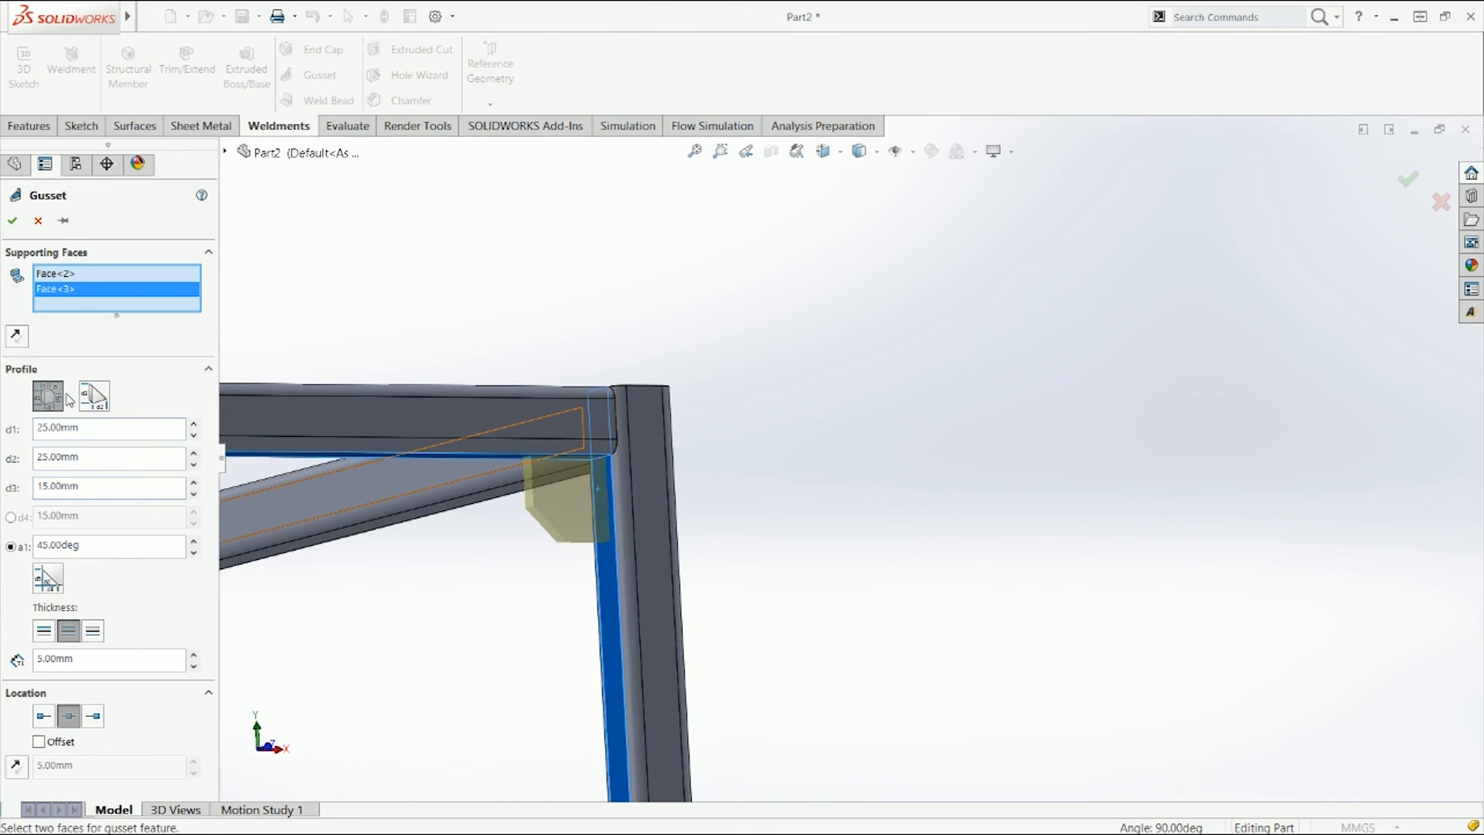
left_click(93, 397)
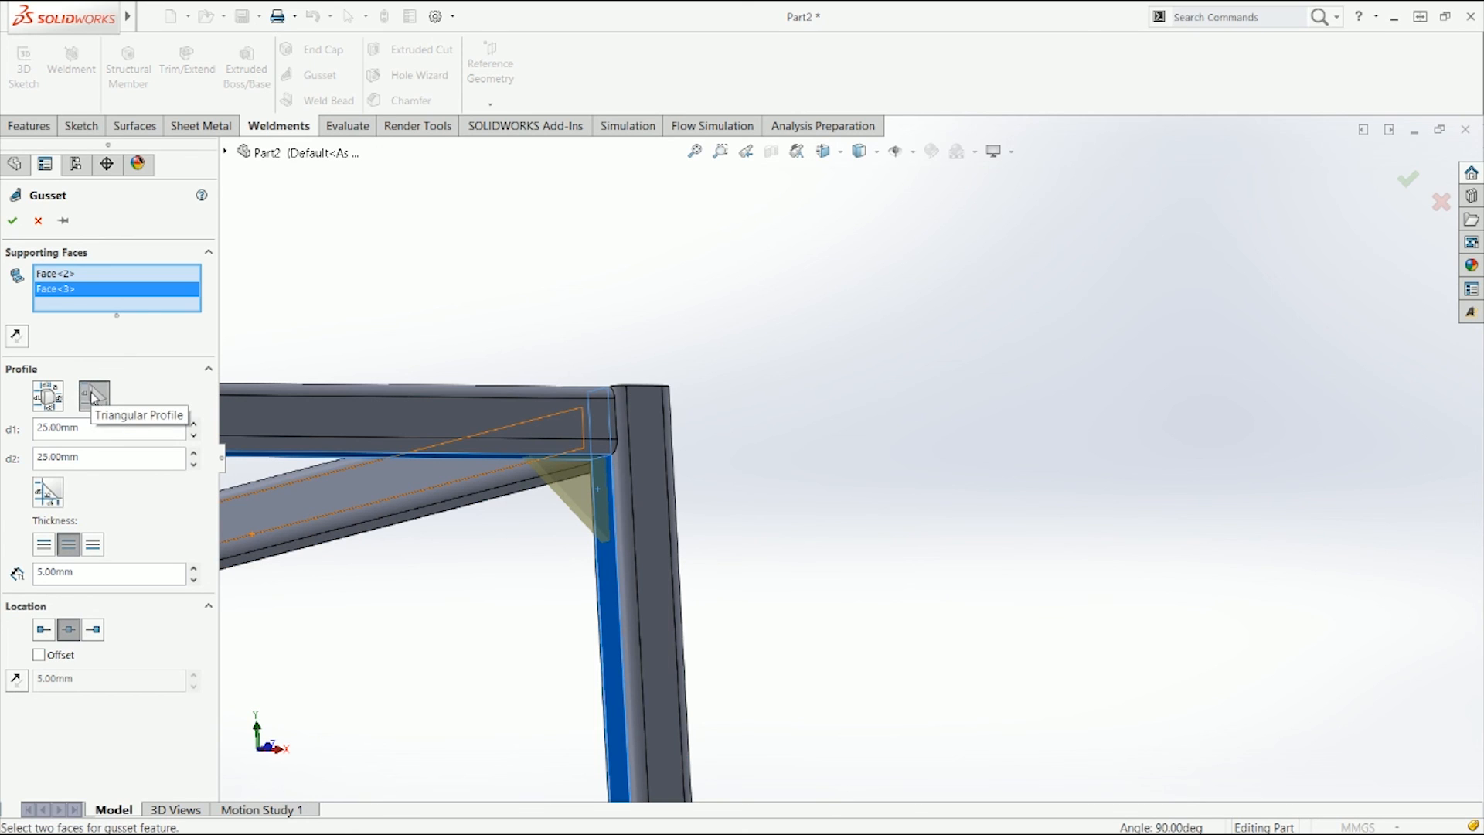
left_click(61, 500)
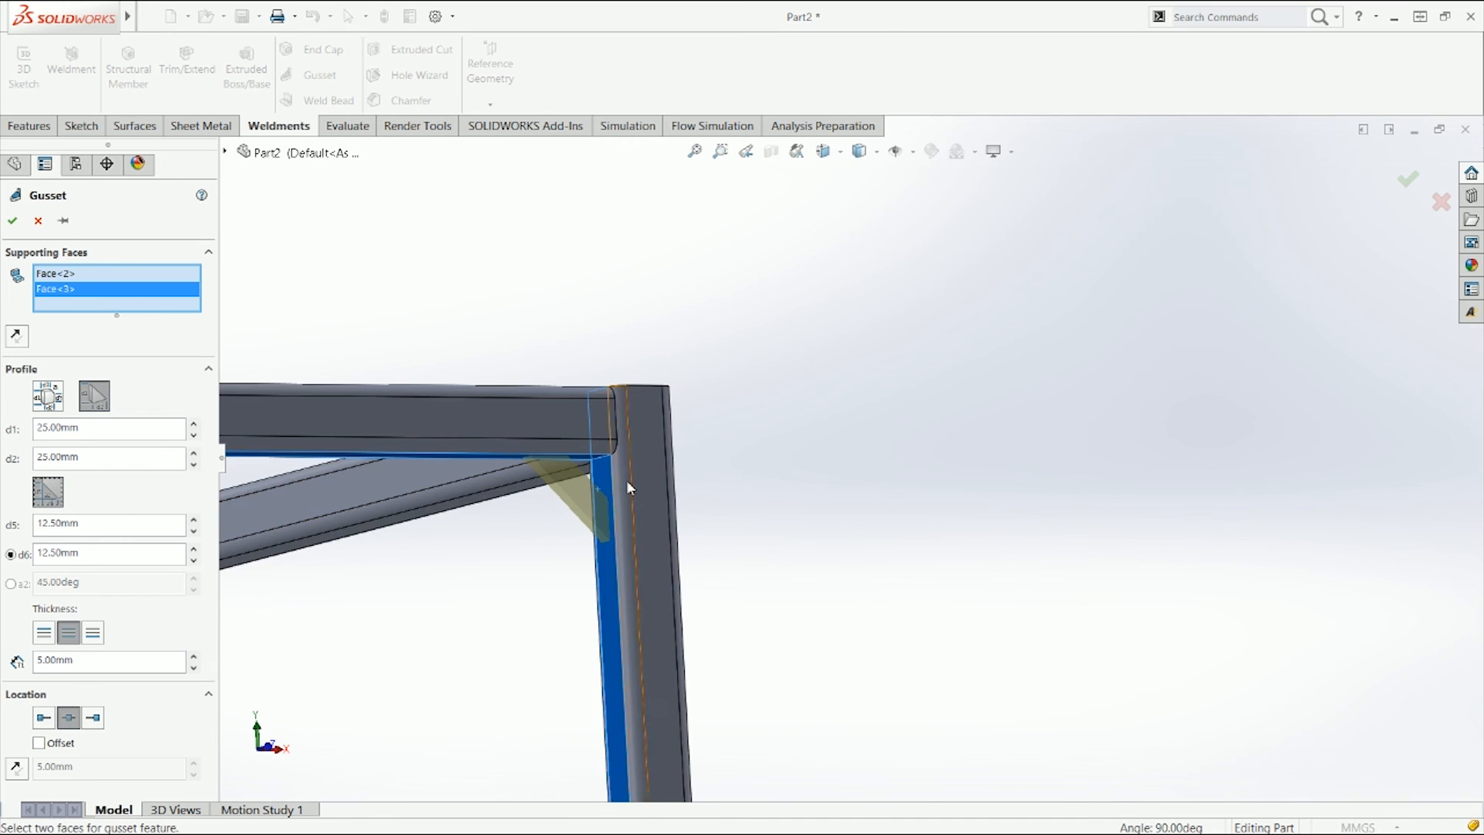
Step: Remove the chamfer from the gusset profile so it becomes a plain triangle
scroll(626, 480, "down", 3)
middle_click_drag(601, 481, 523, 530)
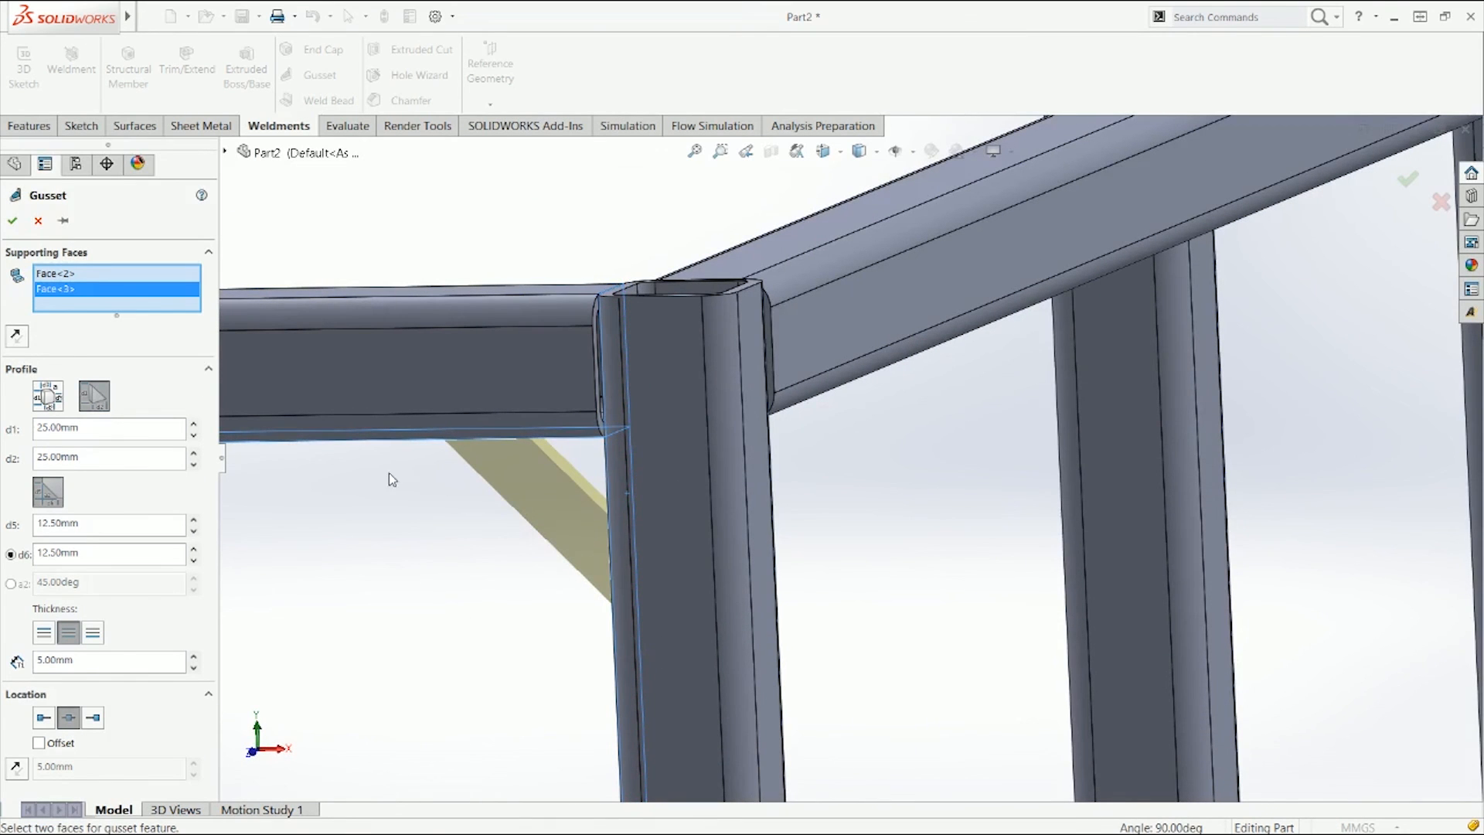
left_click(51, 502)
left_click(51, 502)
left_click(51, 502)
left_click(51, 503)
left_click(48, 491)
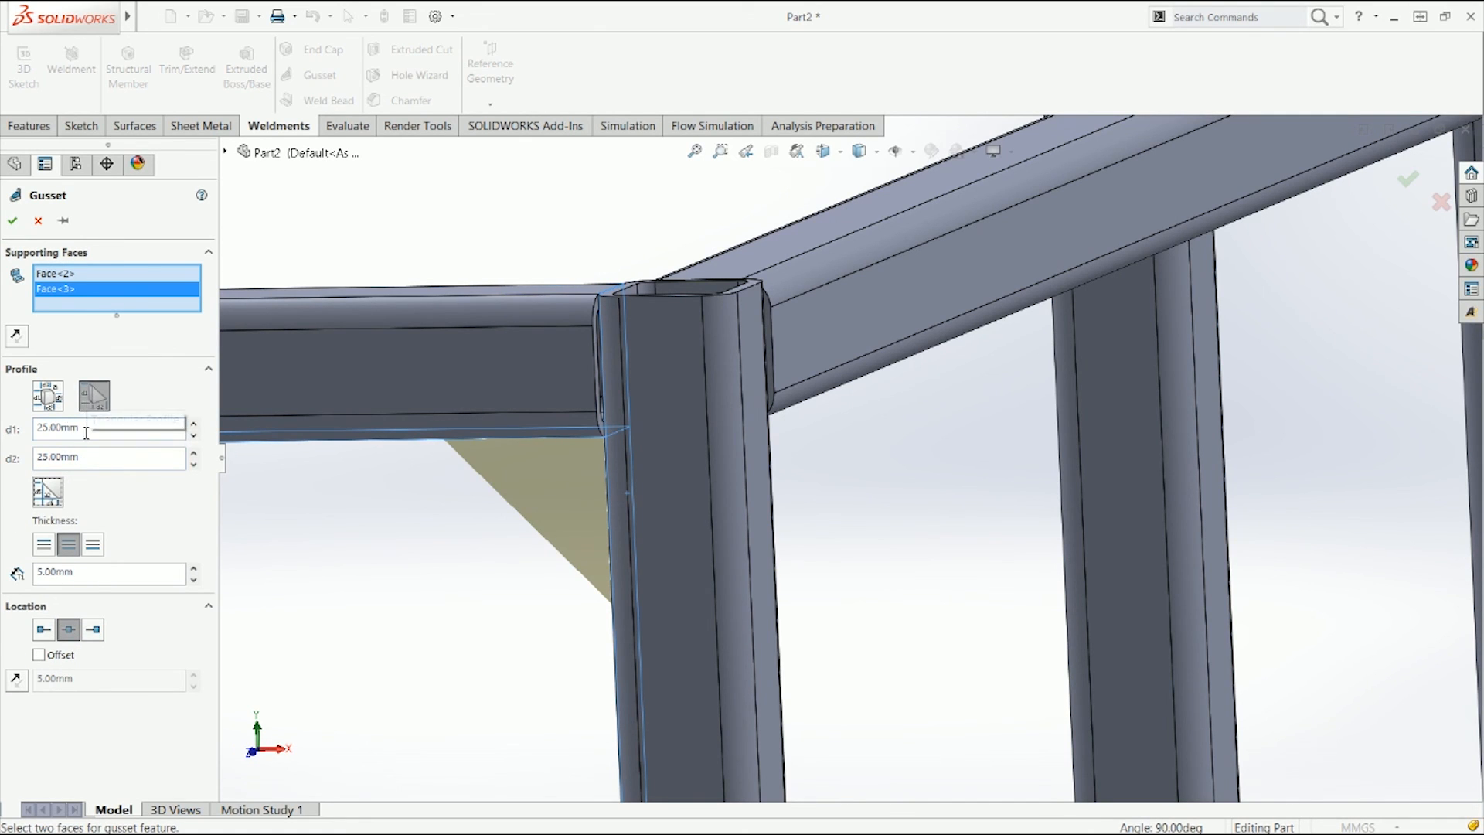
Step: Step the gusset's d1 and d2 lengths up and back down to 25 mm
left_click(195, 425)
left_click(195, 424)
left_click(195, 425)
left_click(195, 425)
left_click(195, 425)
left_click(195, 425)
left_click(194, 424)
left_click(196, 434)
left_click(194, 434)
left_click(194, 434)
left_click(194, 435)
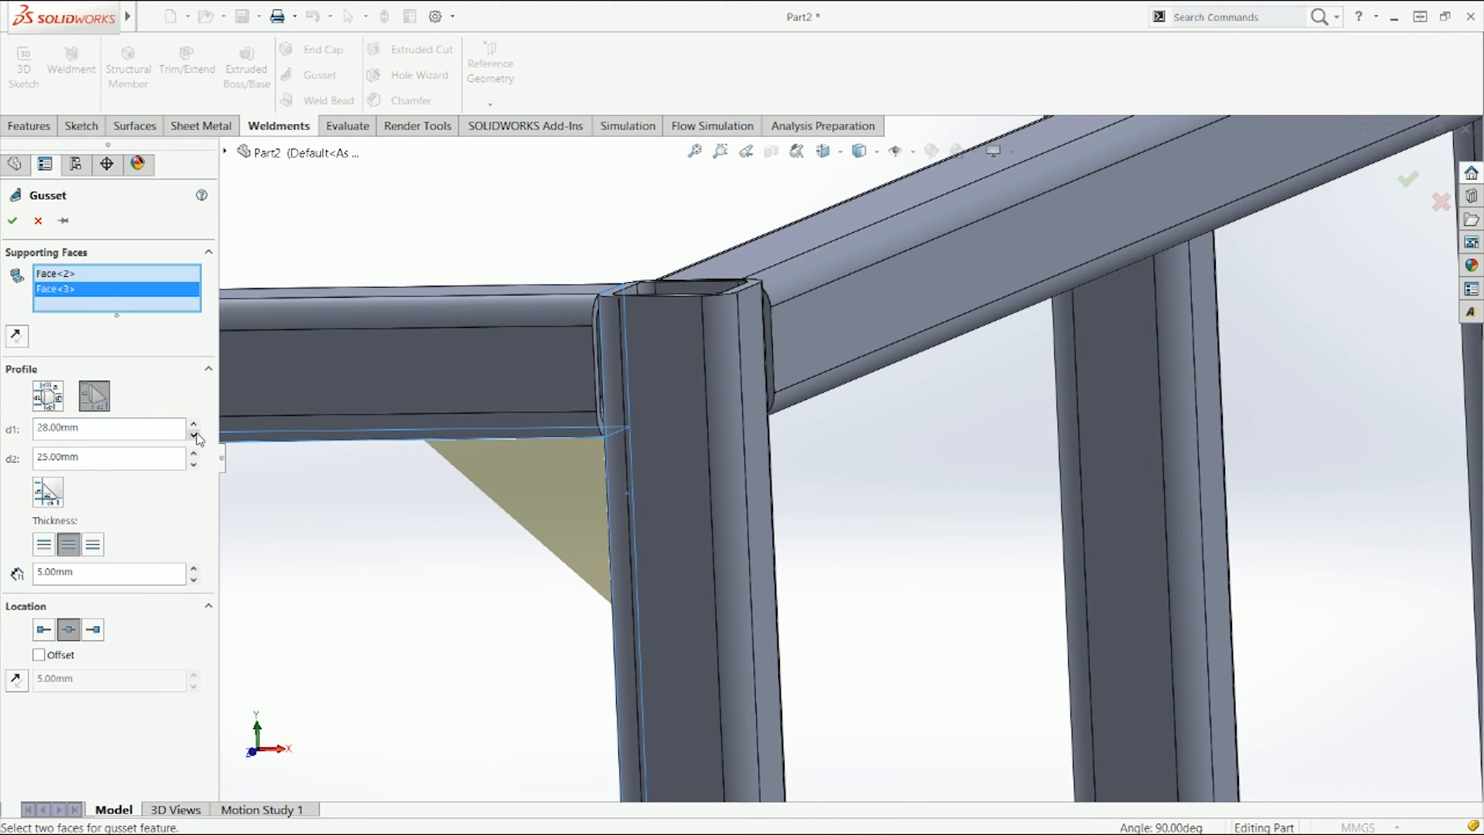
left_click(194, 435)
left_click(194, 435)
left_click(195, 437)
left_click(194, 454)
left_click(194, 454)
left_click(194, 454)
left_click(194, 454)
left_click(194, 454)
left_click(194, 467)
left_click(193, 467)
left_click(194, 467)
left_click(193, 467)
left_click(193, 467)
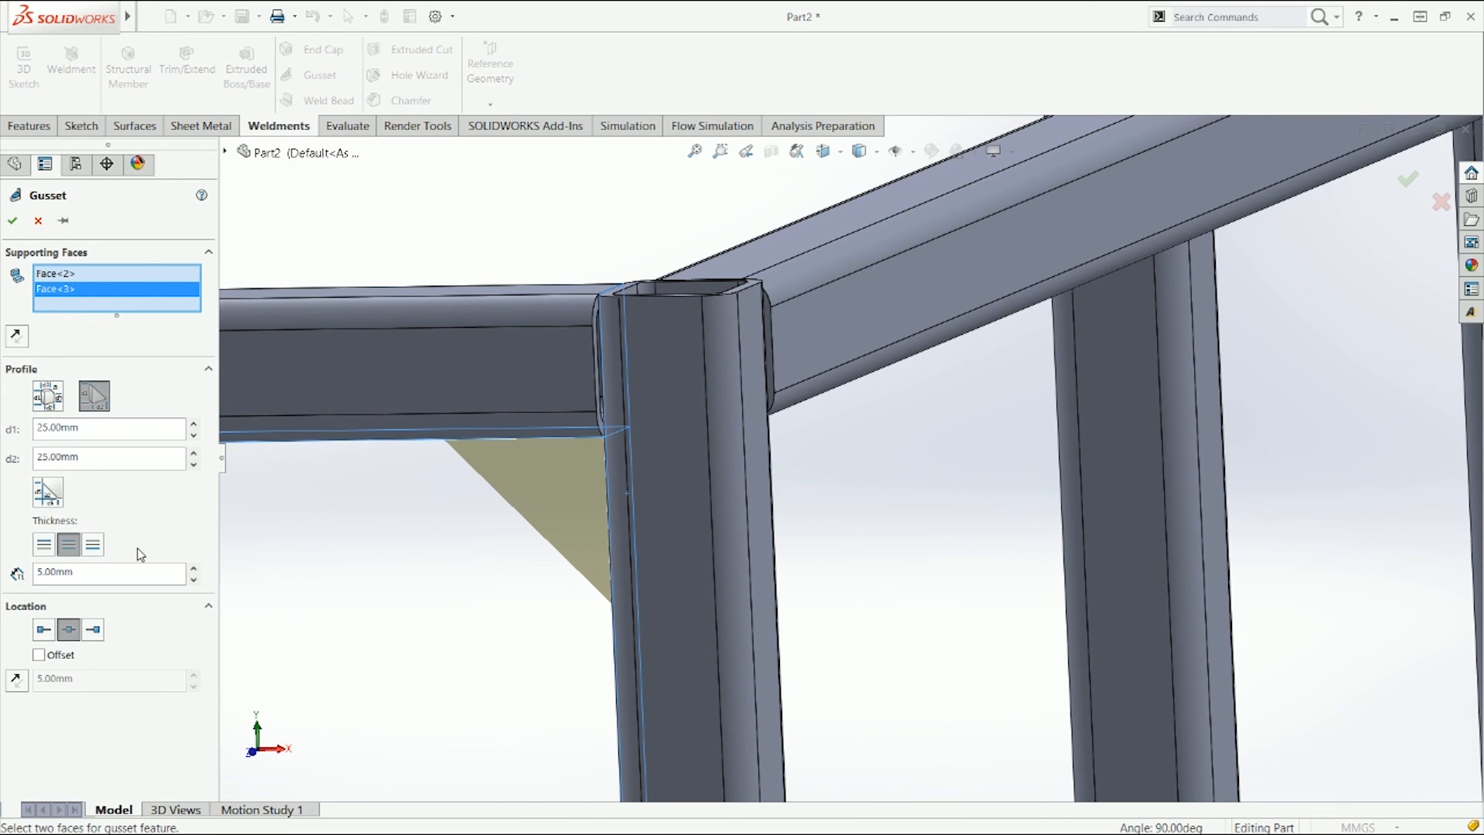
Step: Try other gusset thickness values and thickness sides, finishing with 5 mm on both sides
middle_click_drag(246, 556, 1210, 366)
scroll(1210, 366, "up", 3)
scroll(1198, 408, "down", 10)
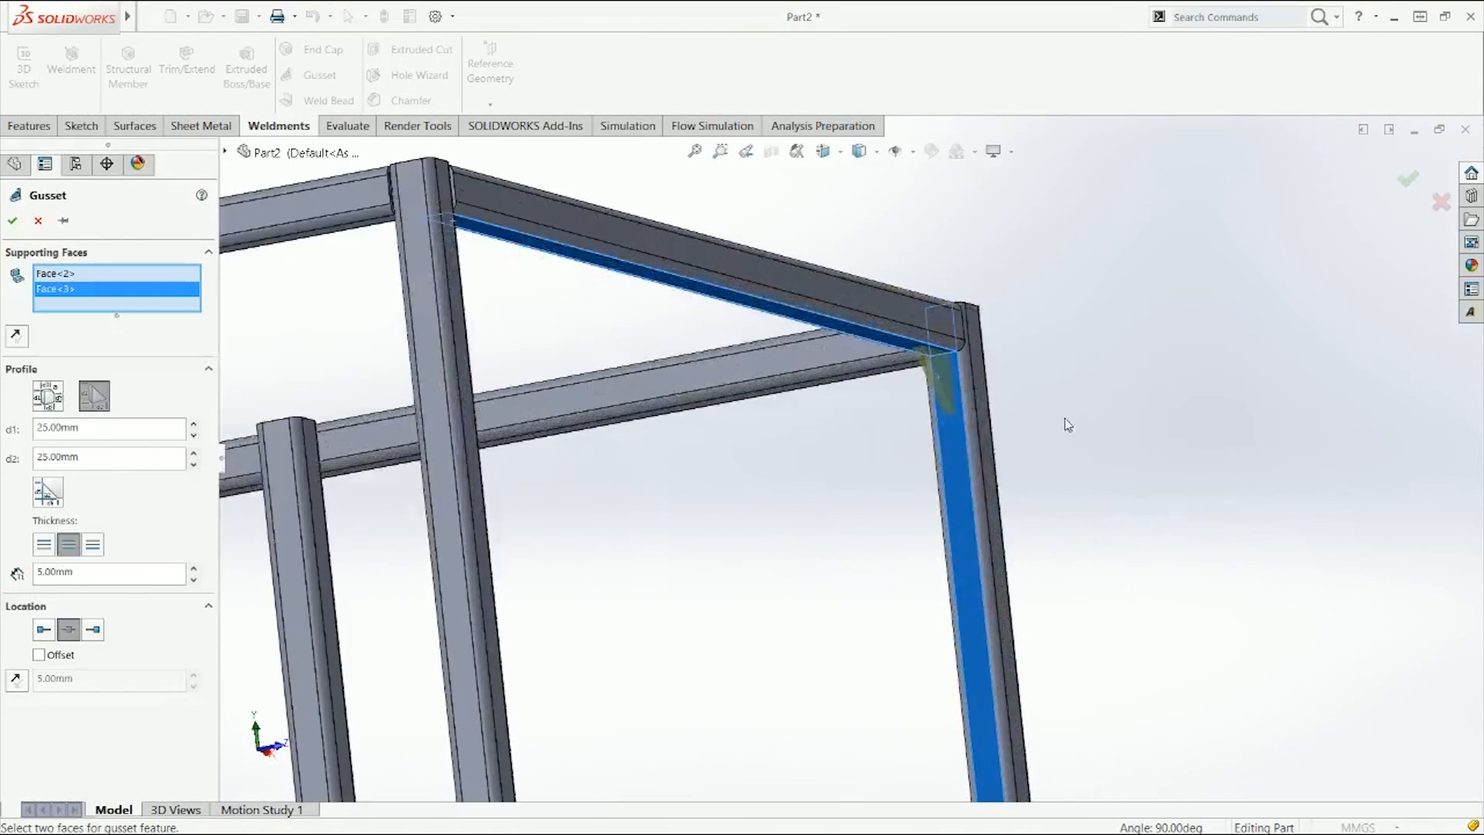
left_click(193, 566)
left_click(193, 567)
left_click(193, 567)
left_click(194, 566)
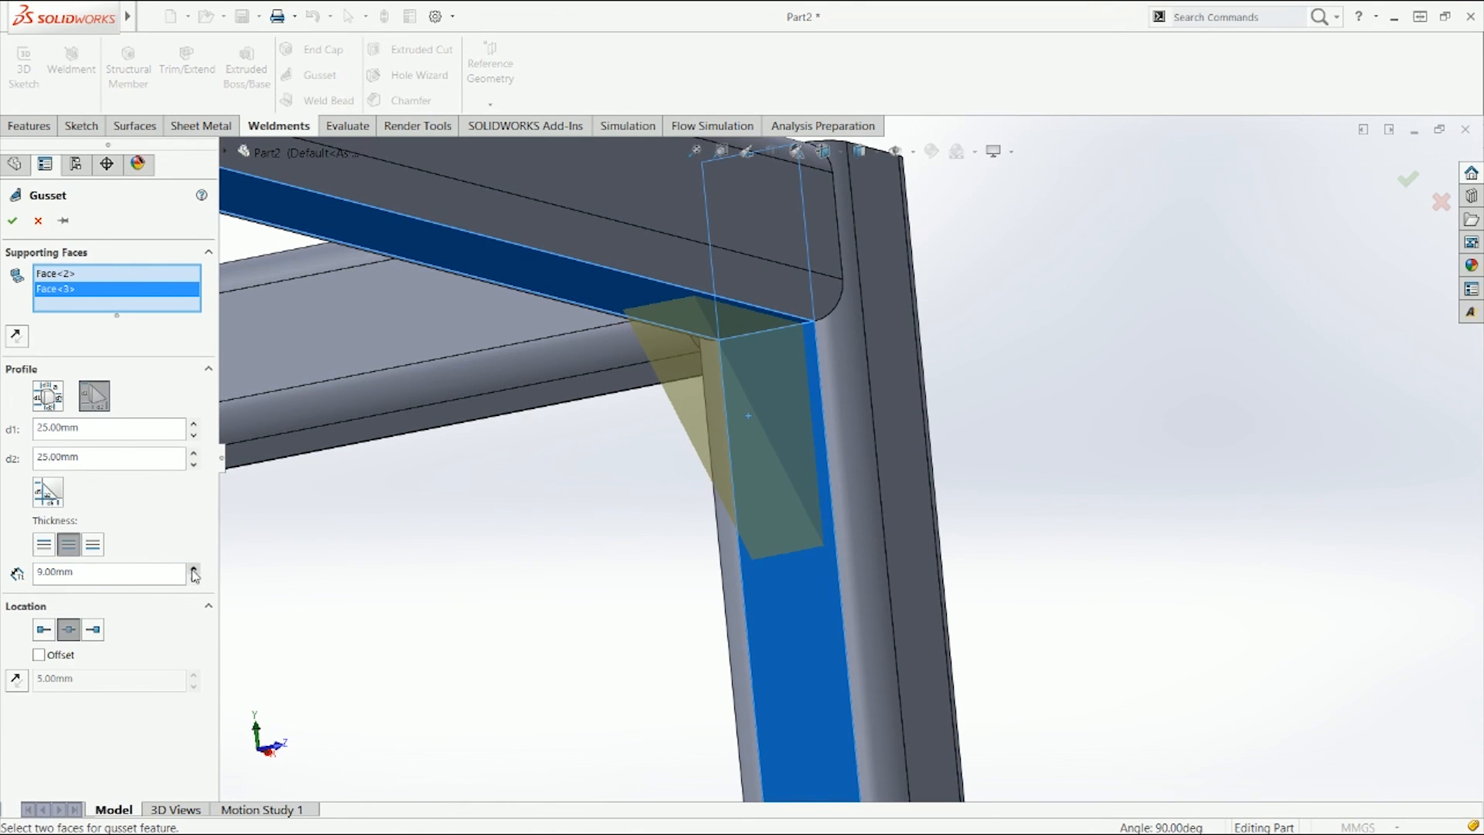
left_click(93, 545)
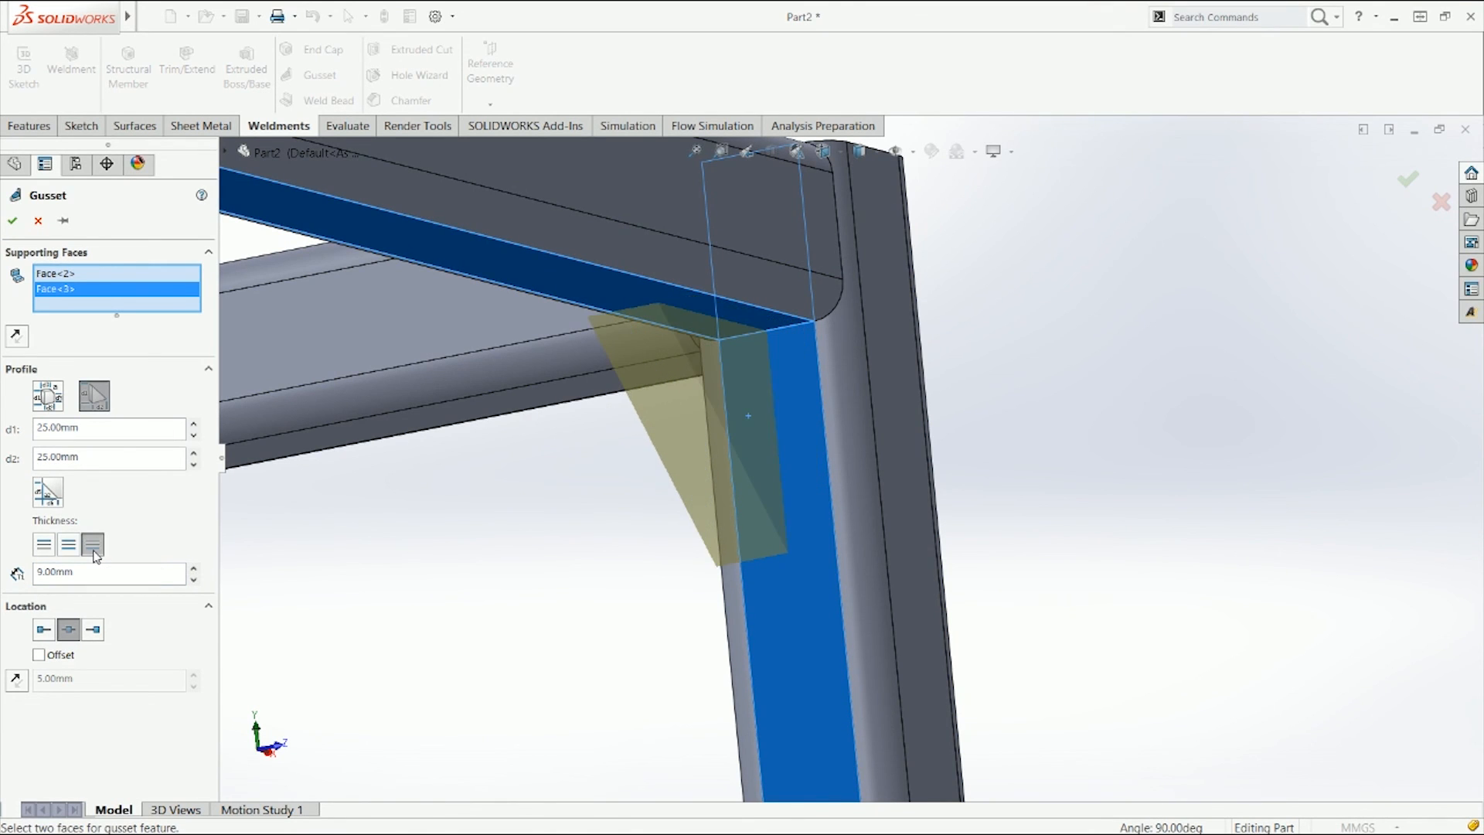
left_click(44, 545)
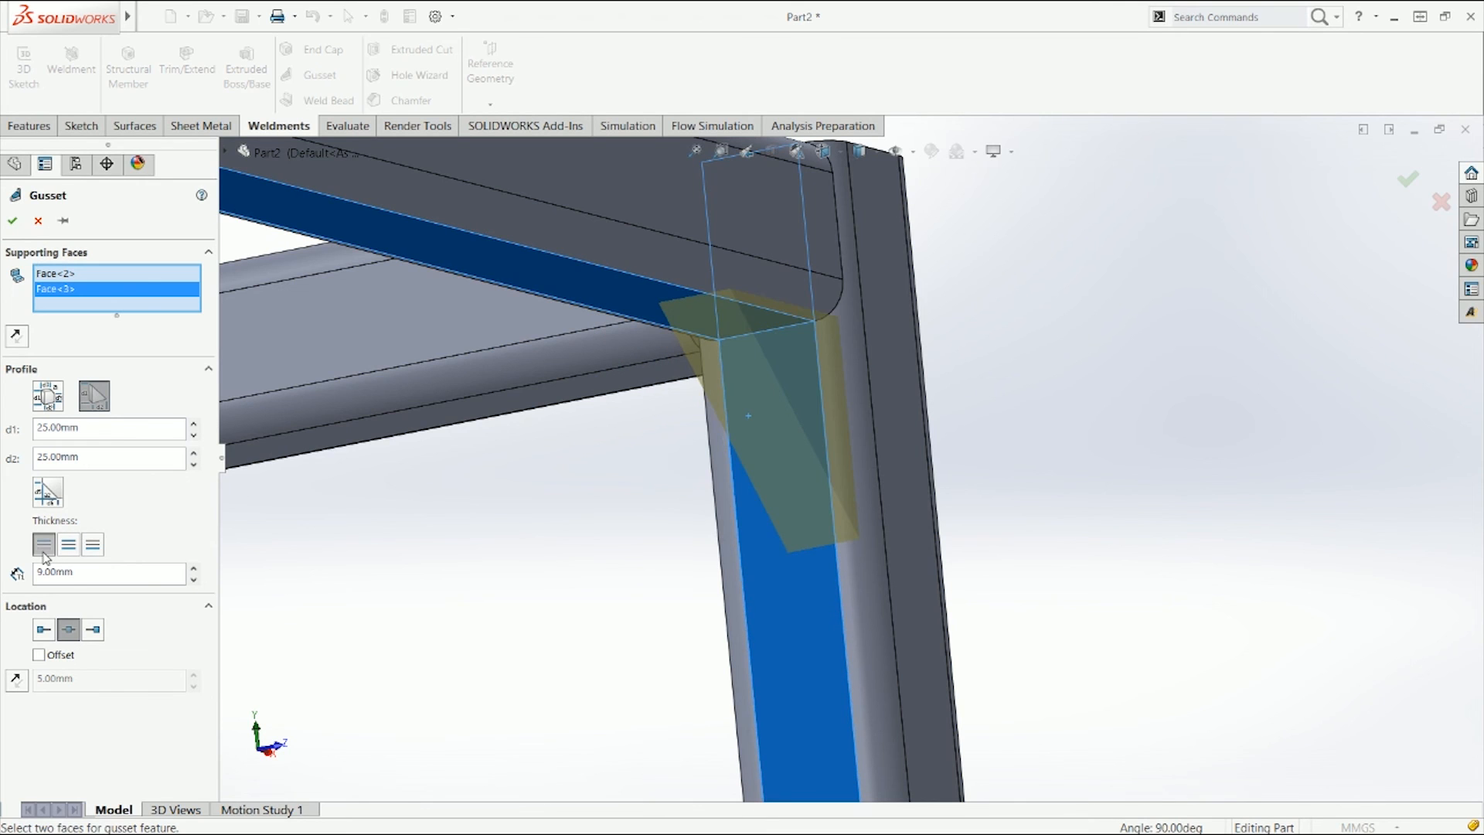
left_click(68, 550)
left_click_drag(80, 574, 7, 581)
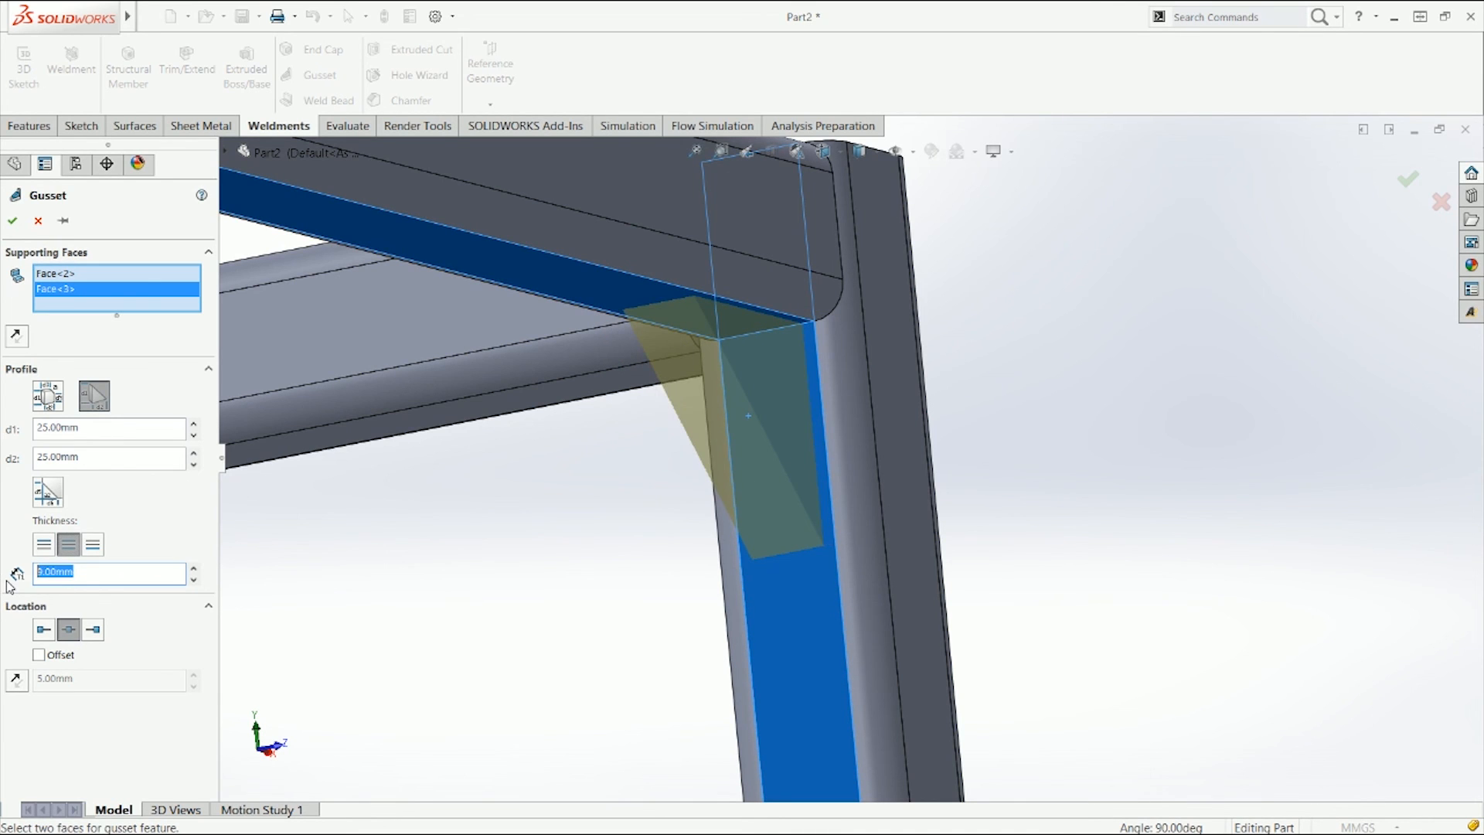
type("5")
key("Return")
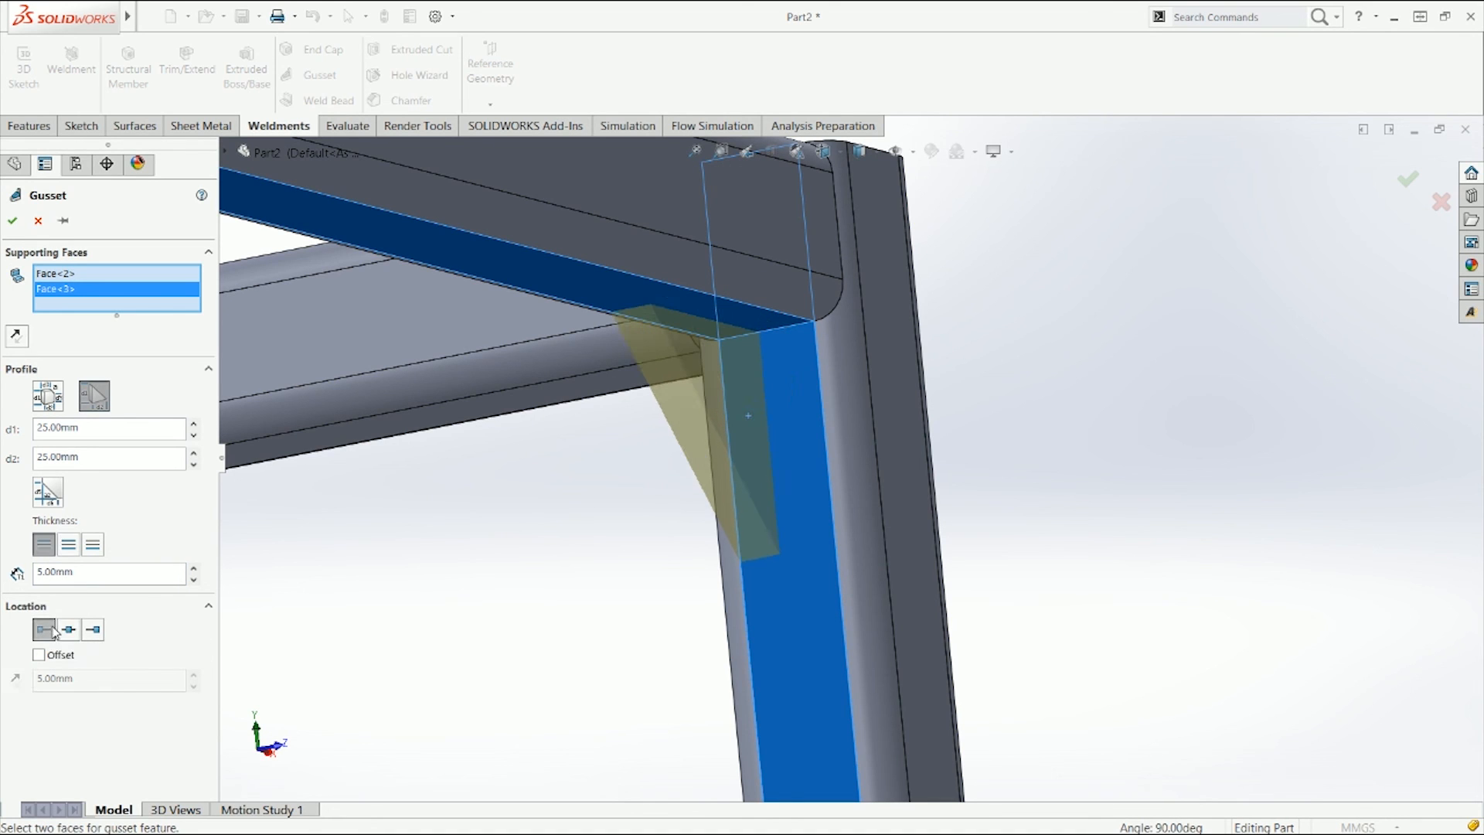
Step: Try the gusset's location and offset options, then accept it at the mid location without offset
left_click(92, 630)
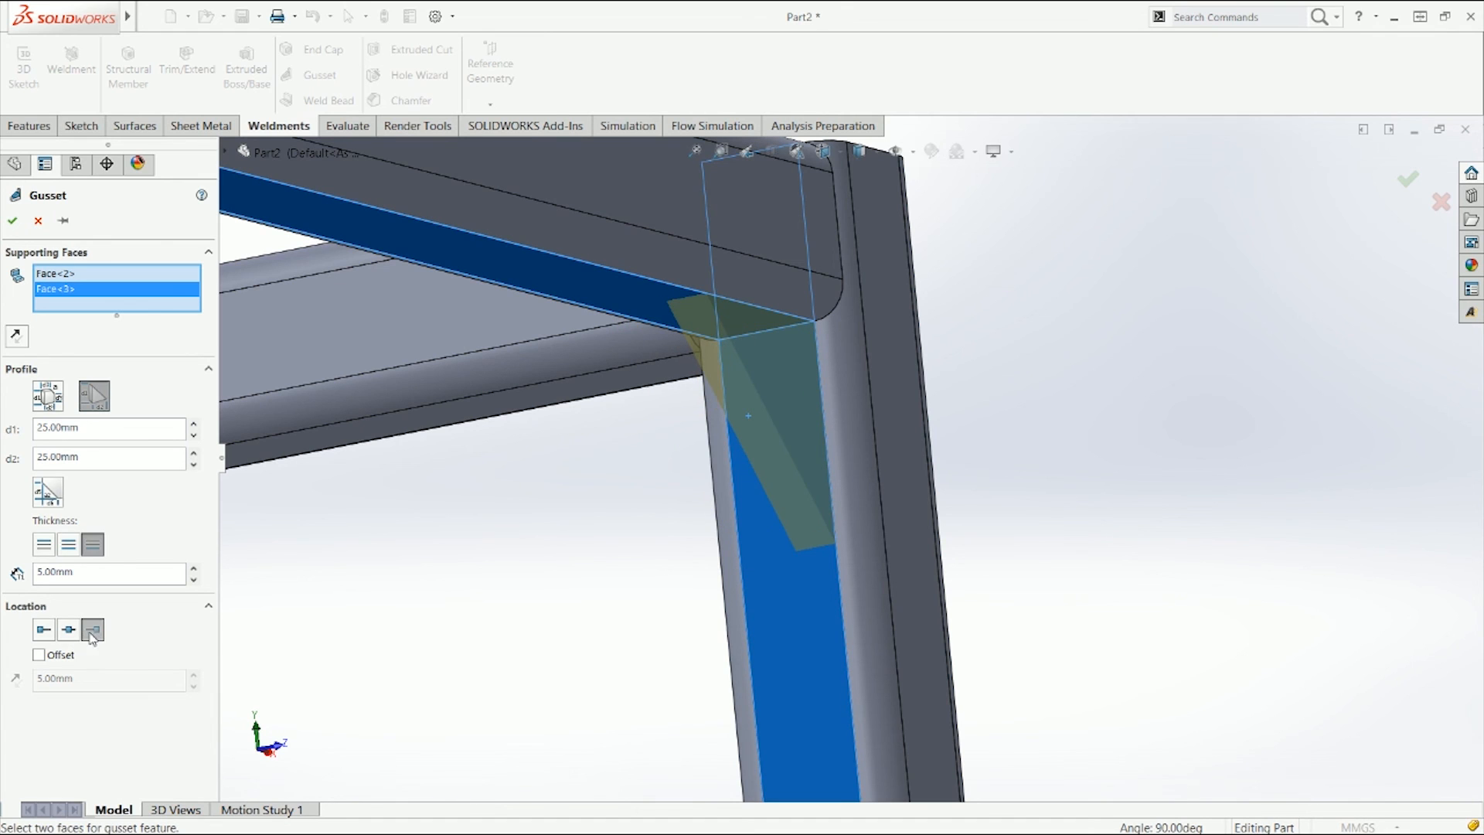
left_click(44, 629)
left_click(39, 655)
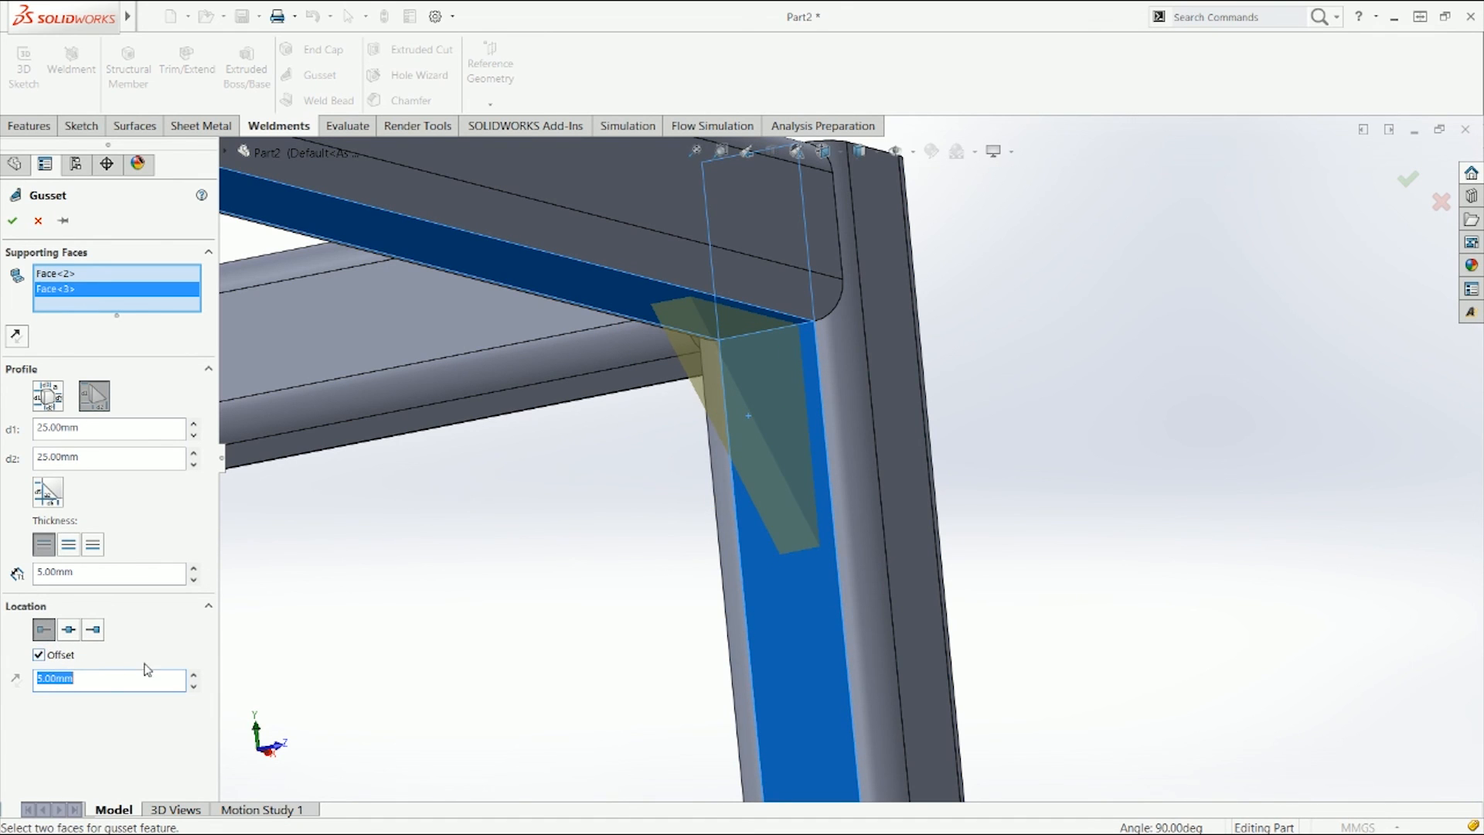
left_click(195, 686)
left_click(195, 686)
left_click(195, 686)
left_click(194, 686)
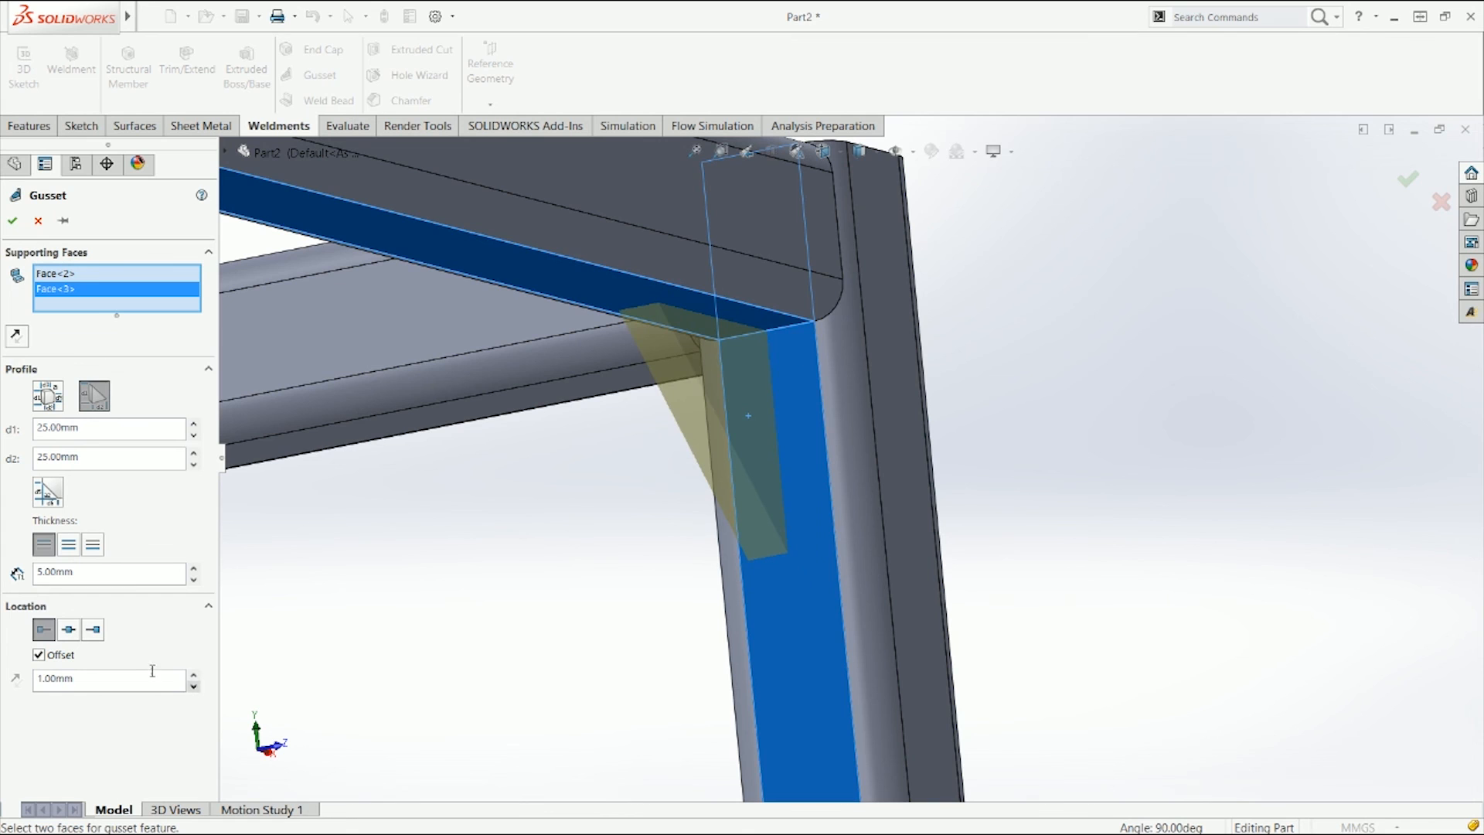
left_click(93, 635)
left_click(194, 673)
left_click(194, 672)
left_click(194, 672)
left_click(194, 672)
left_click(69, 635)
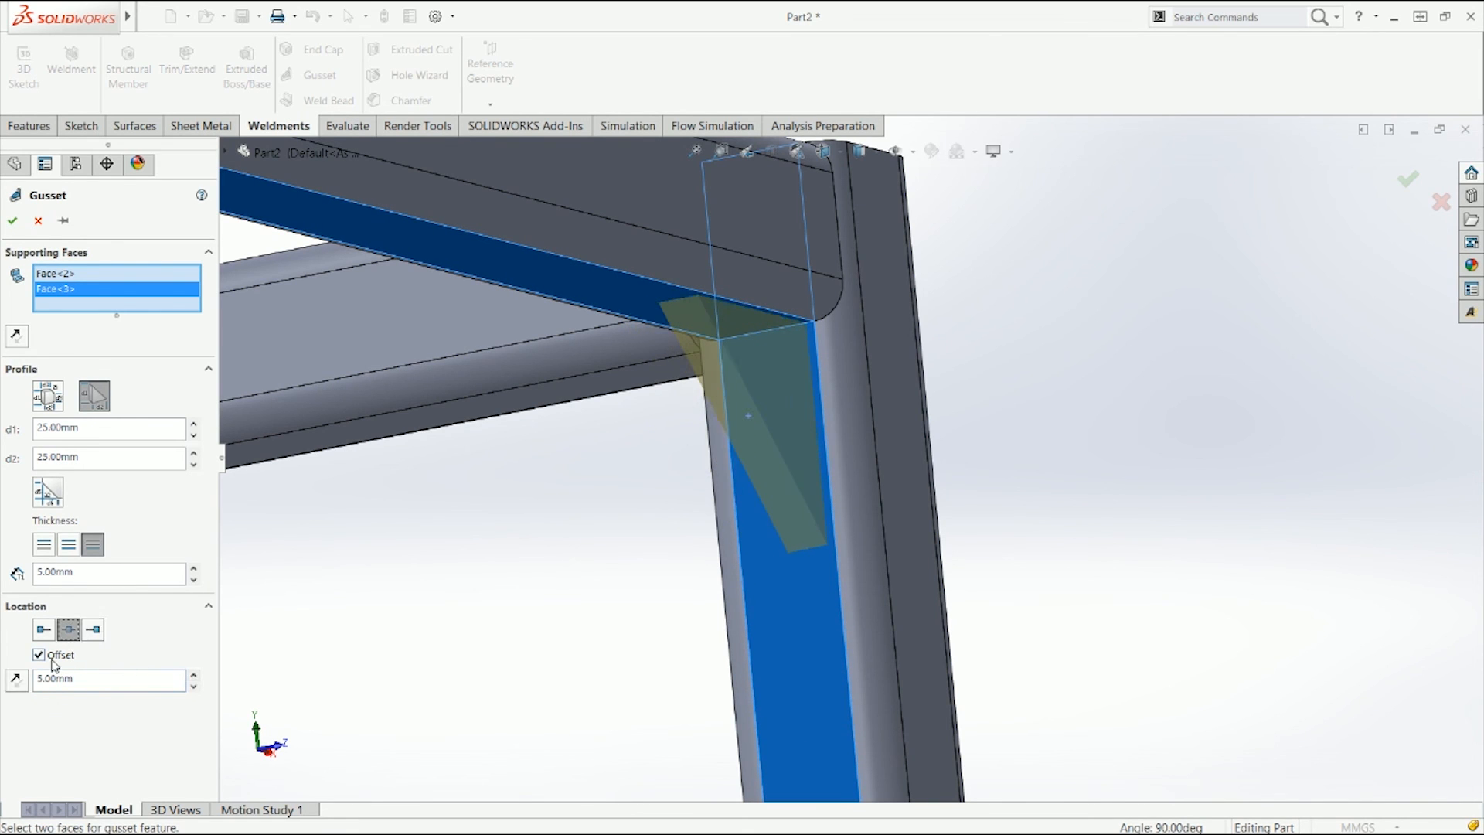
left_click(15, 681)
left_click(15, 684)
left_click(16, 685)
left_click(18, 686)
left_click(20, 687)
left_click(21, 686)
left_click(20, 687)
left_click(38, 655)
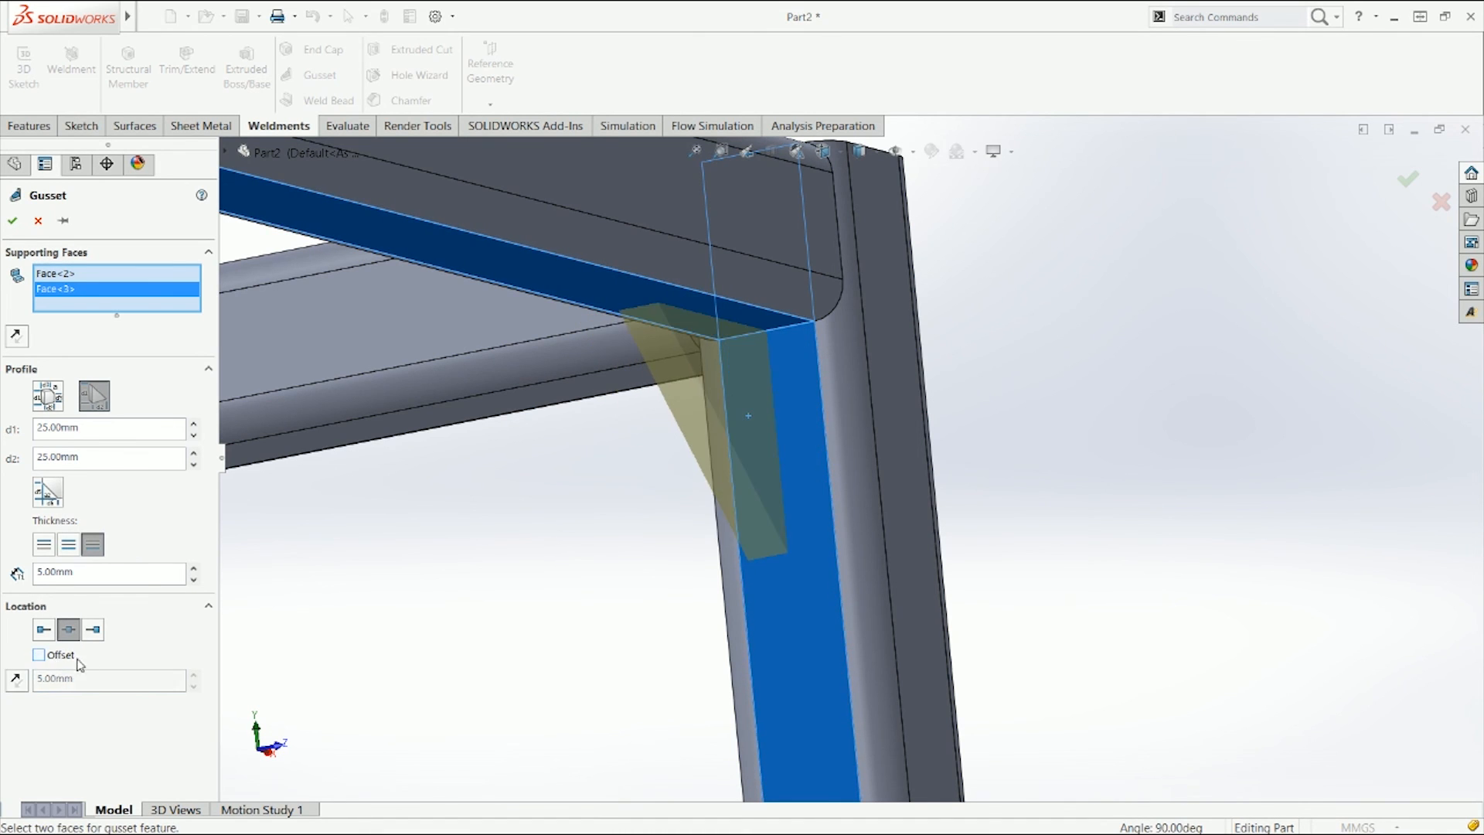
left_click(12, 221)
Step: Open the gusset feature's definition for review and close it without changes
scroll(788, 452, "up", 2)
middle_click_drag(788, 452, 765, 433)
right_click(58, 539)
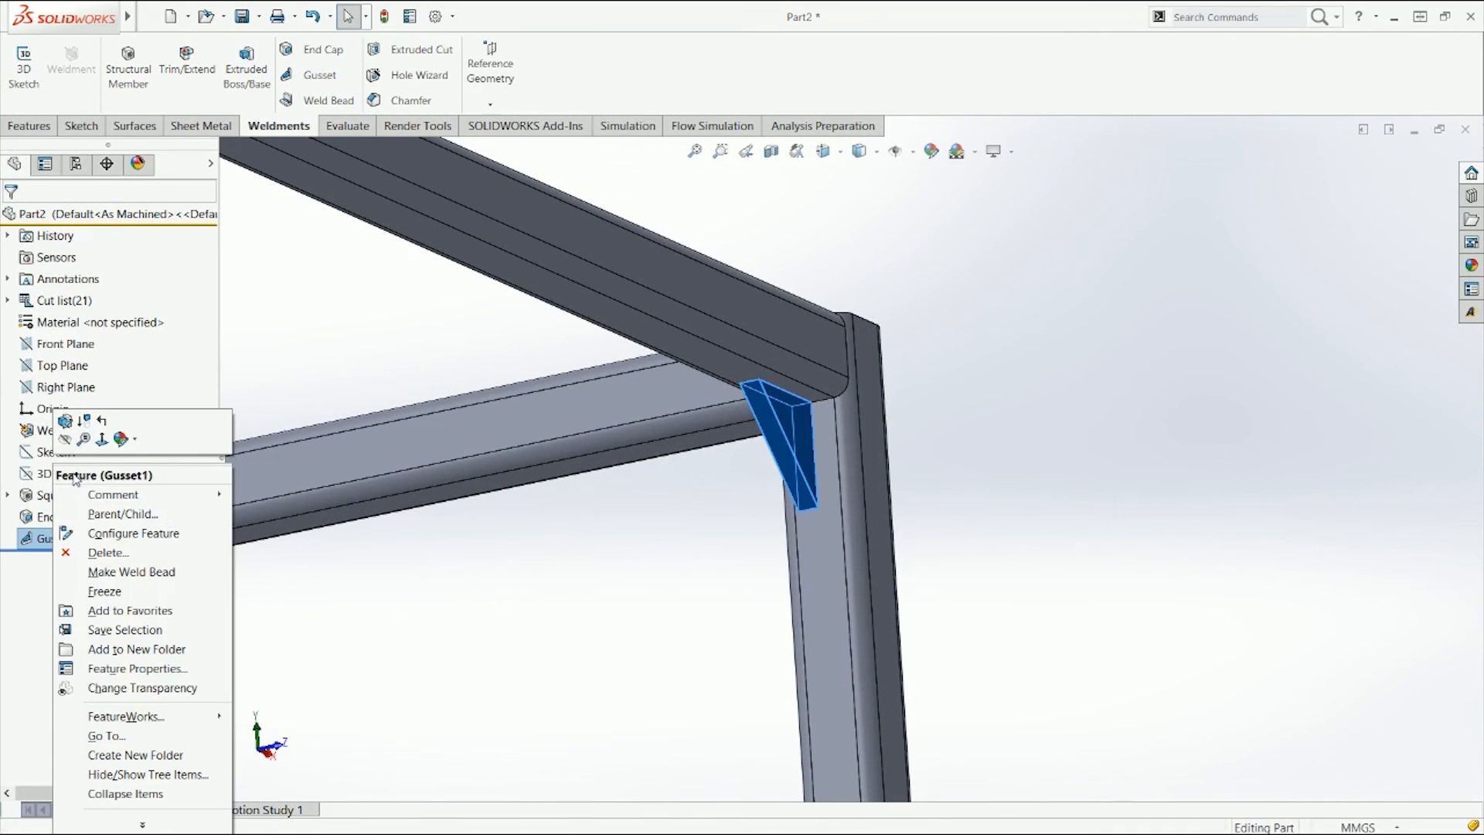
left_click(70, 414)
right_click(57, 538)
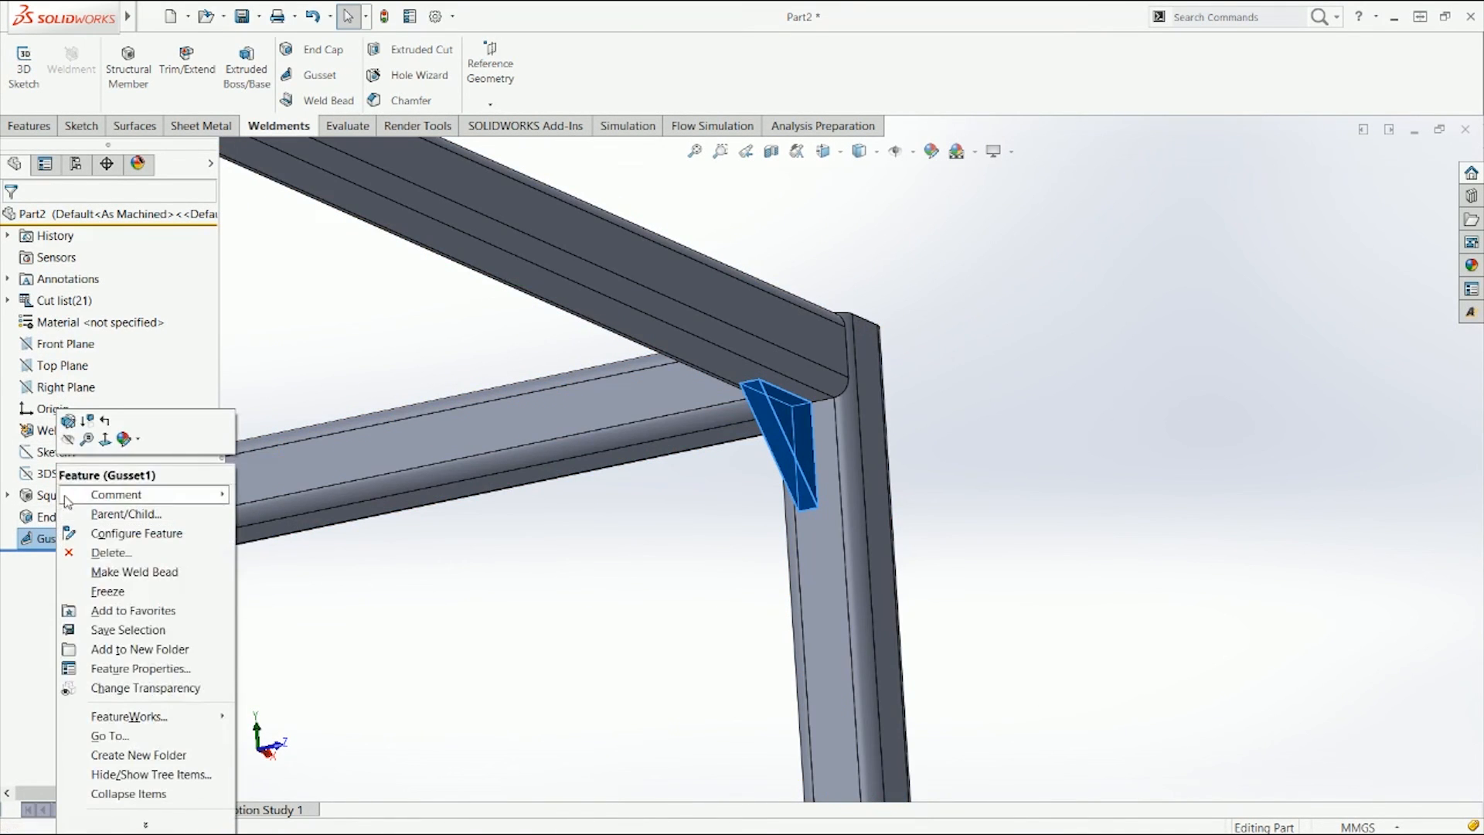
left_click(69, 421)
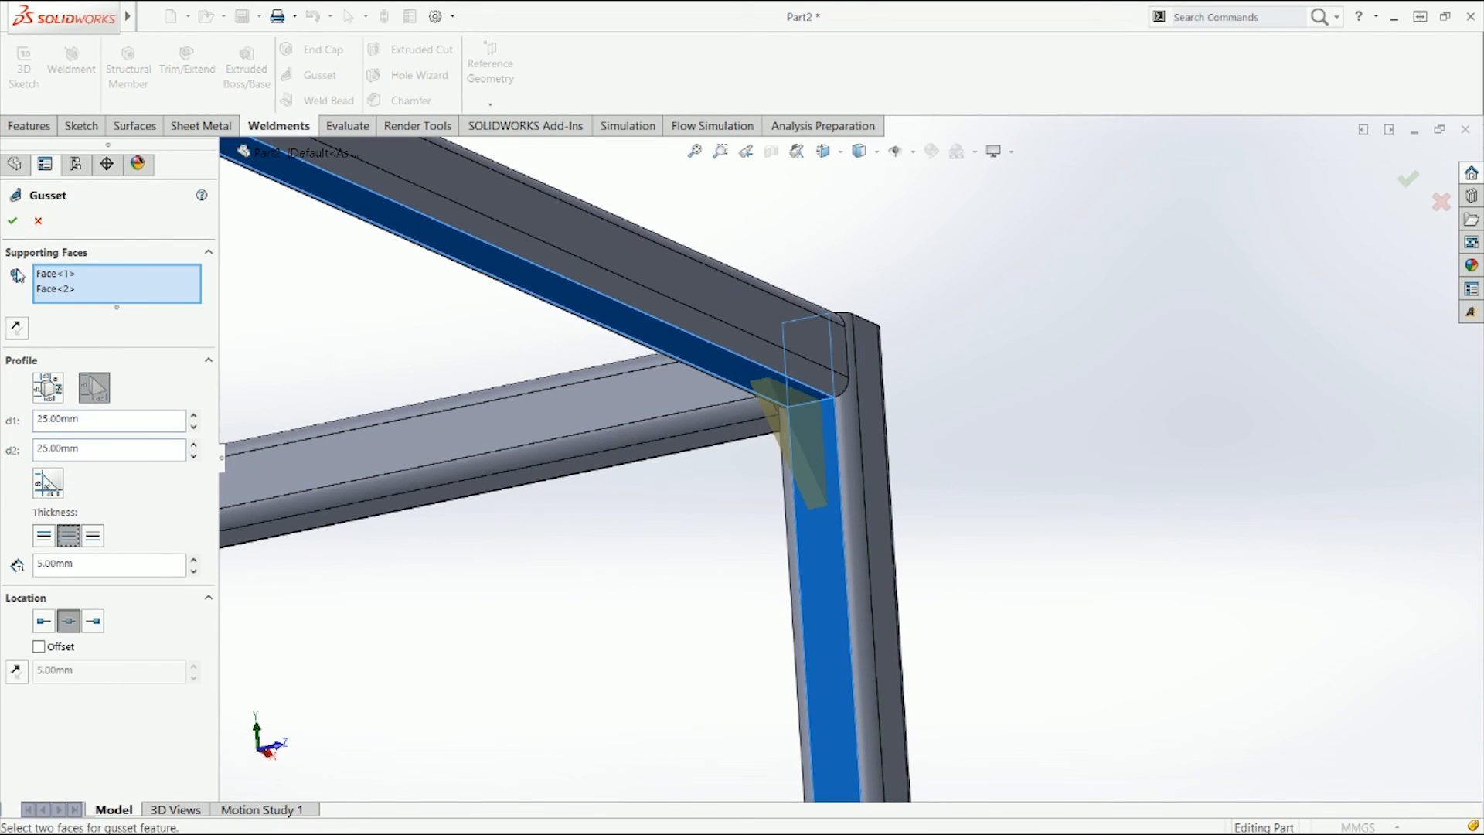
left_click(12, 220)
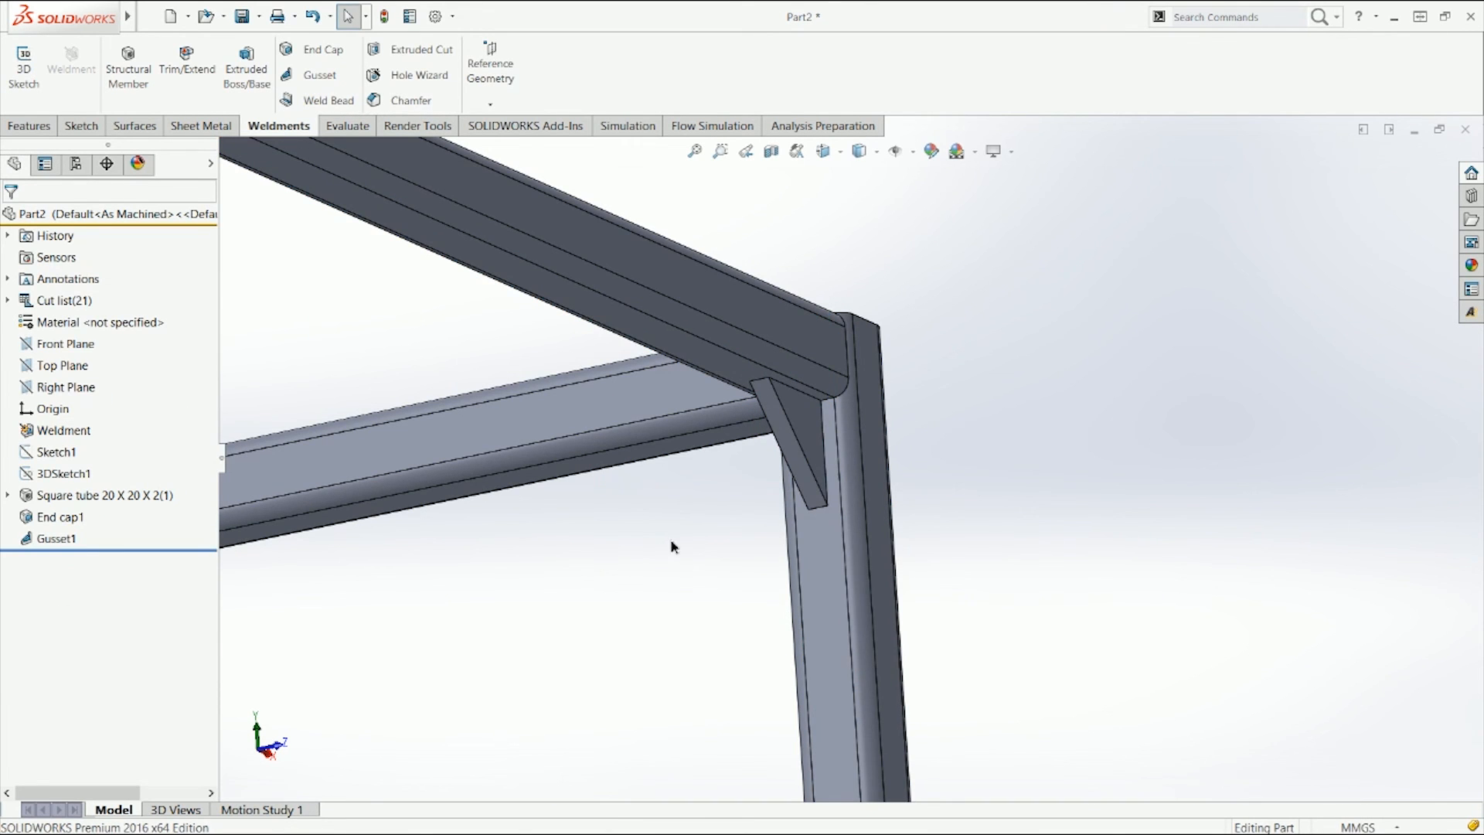
key("ctrl+7")
scroll(882, 442, "down", 1)
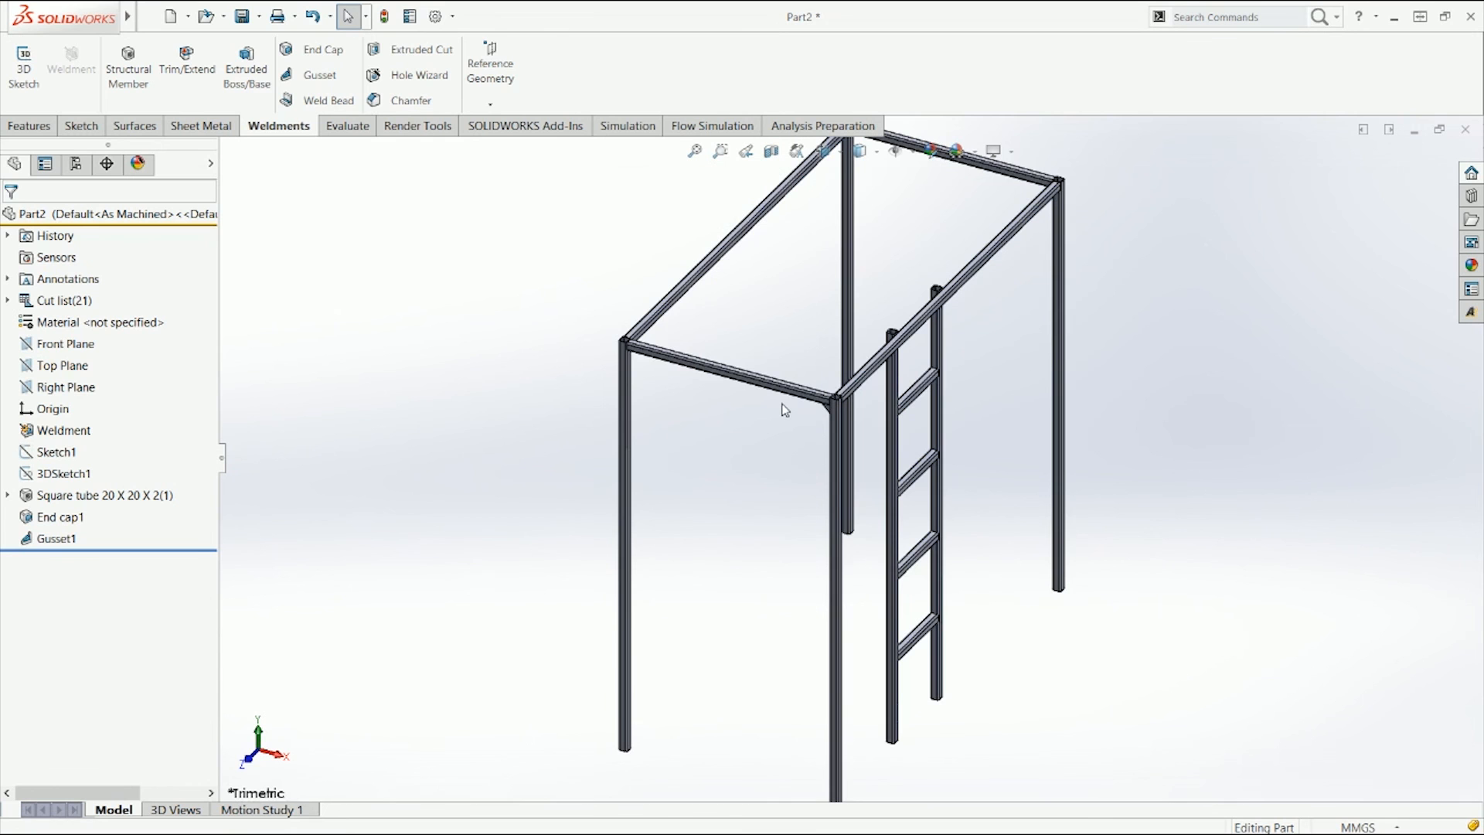
scroll(675, 371, "down", 5)
key("ctrl+7")
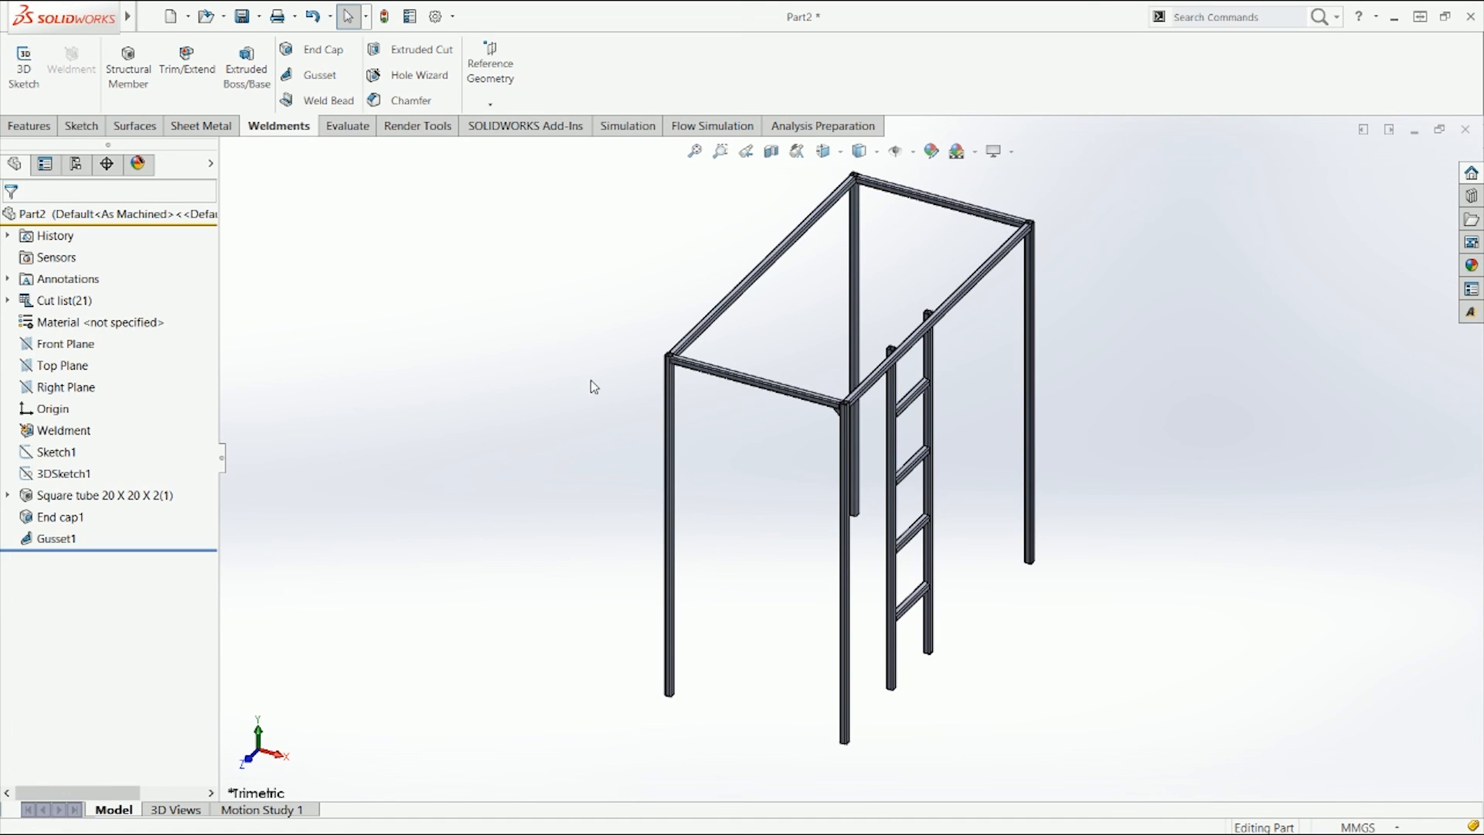
key("ctrl+7")
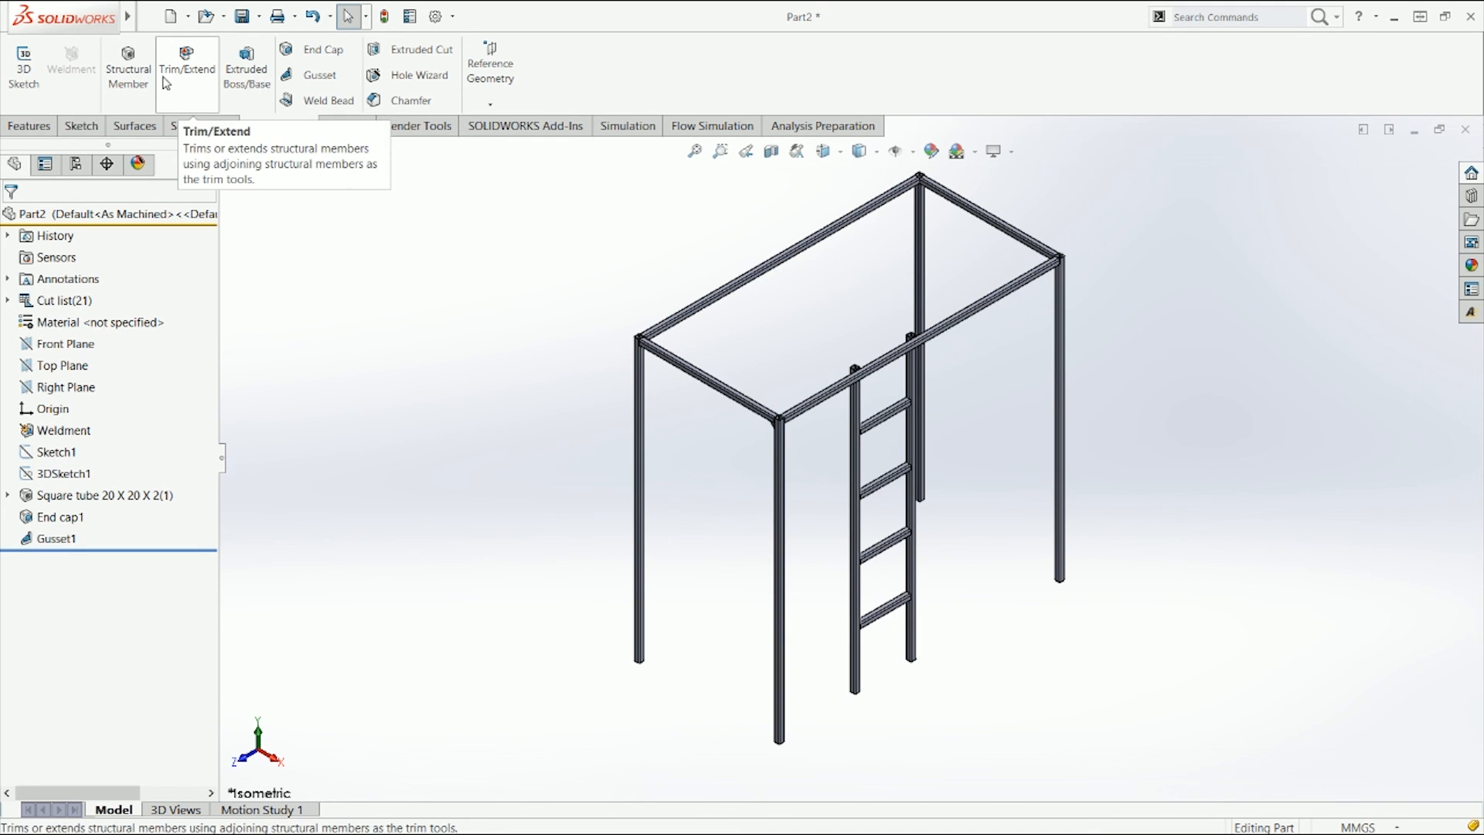
left_click(129, 68)
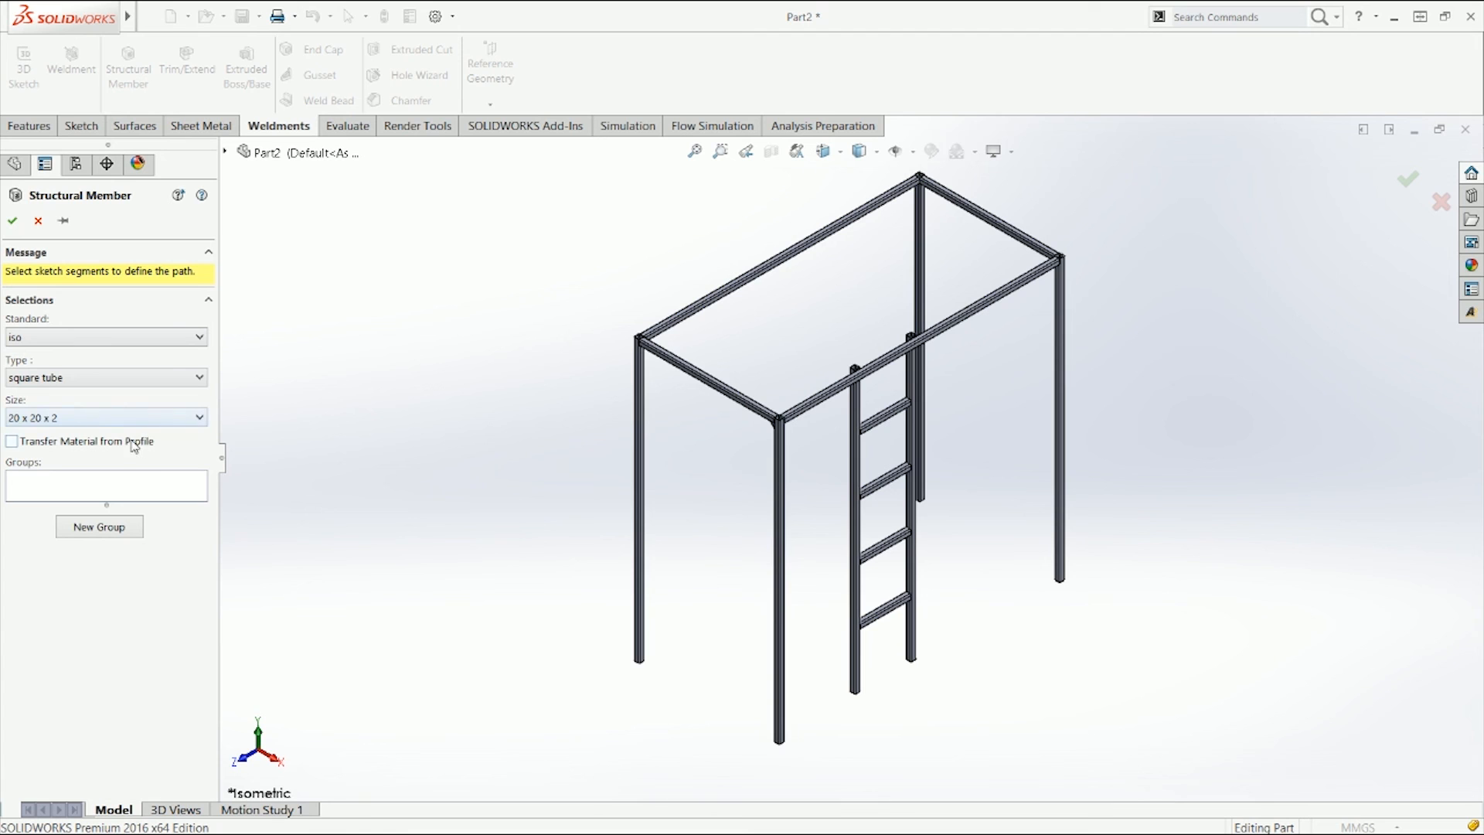
key("Escape")
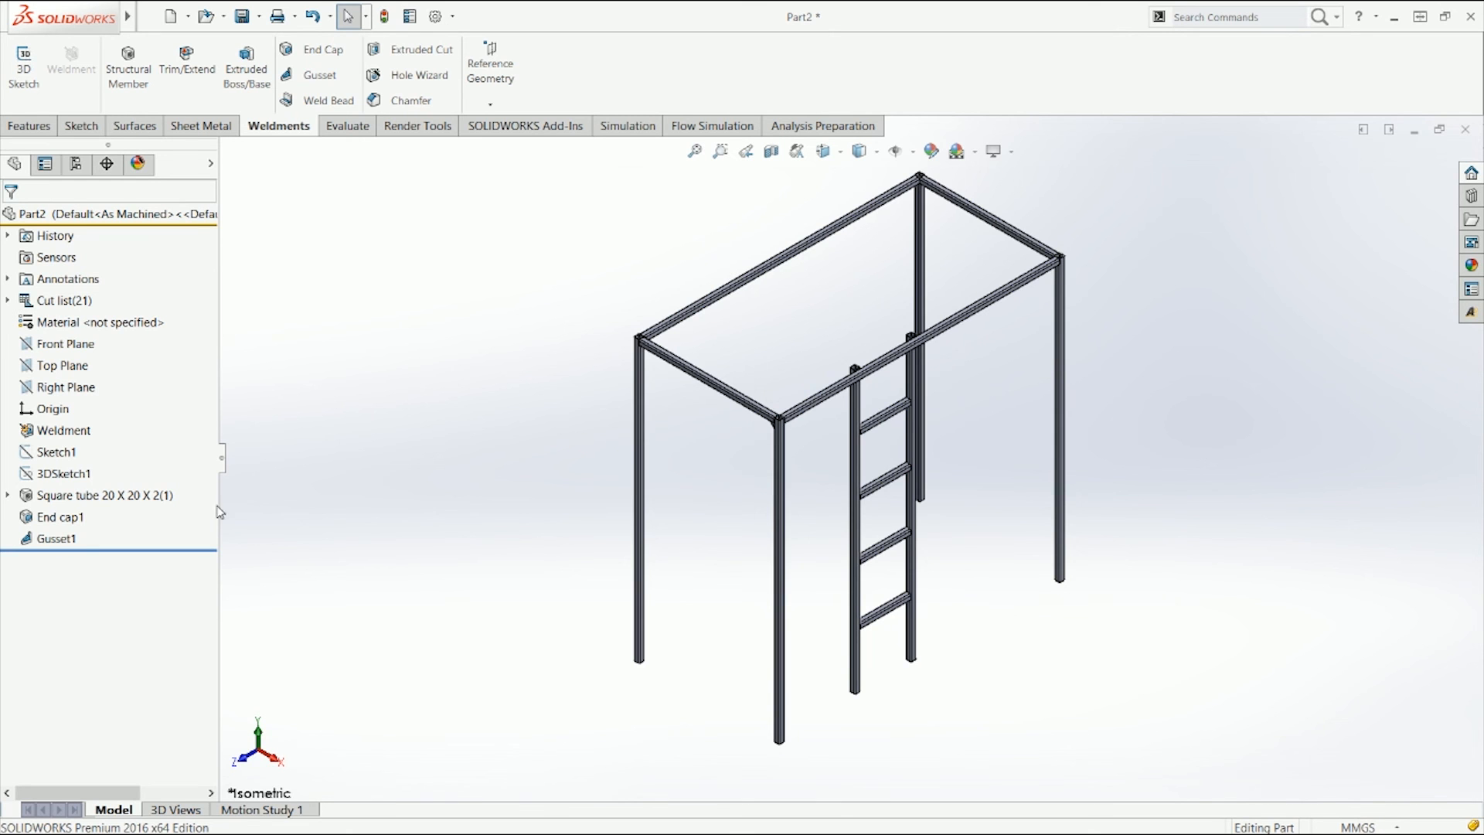
Step: Open the square tube structural member's definition, browse its standard, type and size lists, and cancel
right_click(147, 497)
key("Escape")
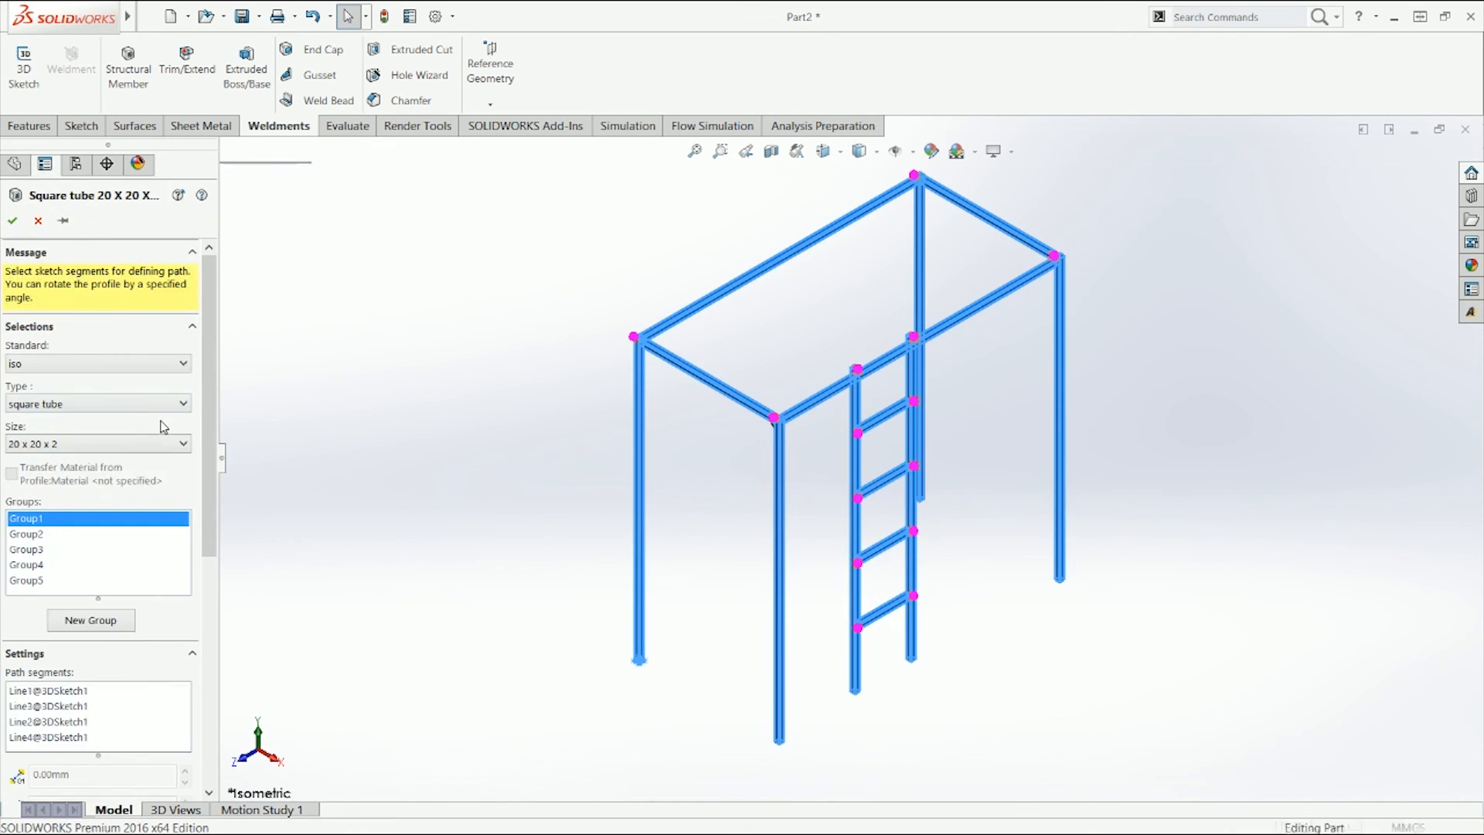
left_click(70, 363)
left_click(66, 362)
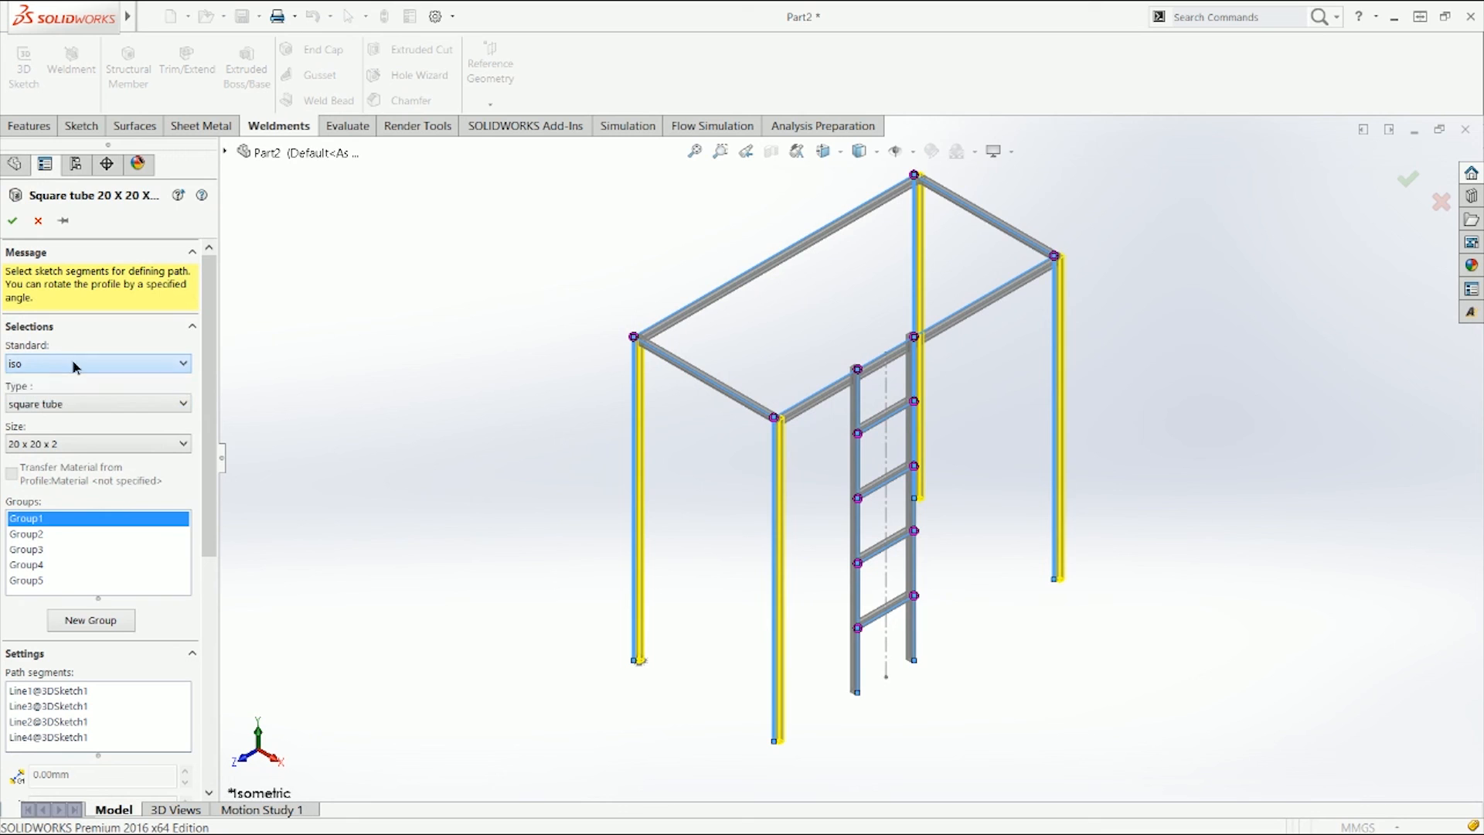
left_click(75, 403)
left_click(92, 399)
left_click(81, 445)
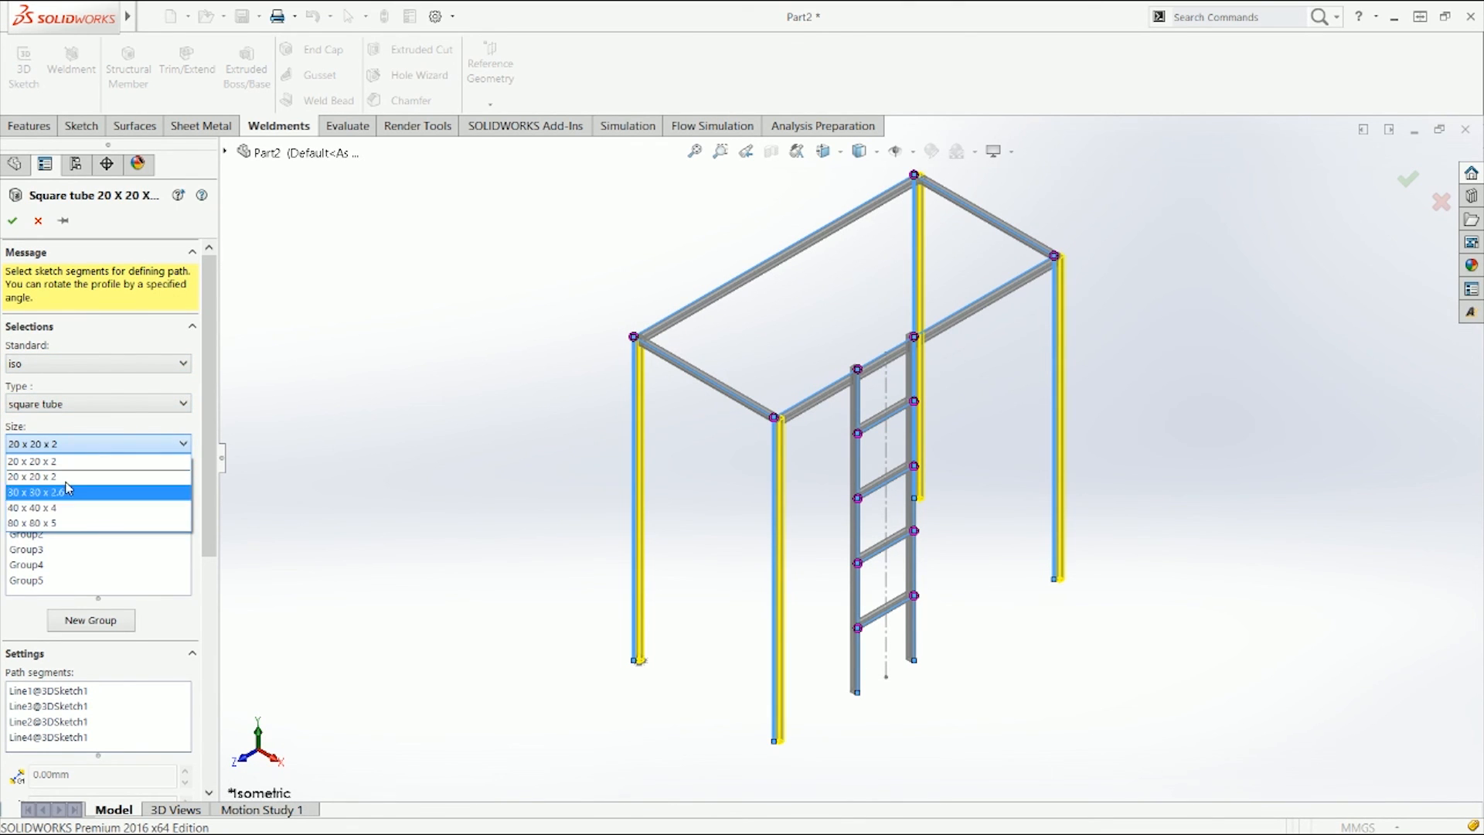
left_click(89, 444)
left_click(92, 403)
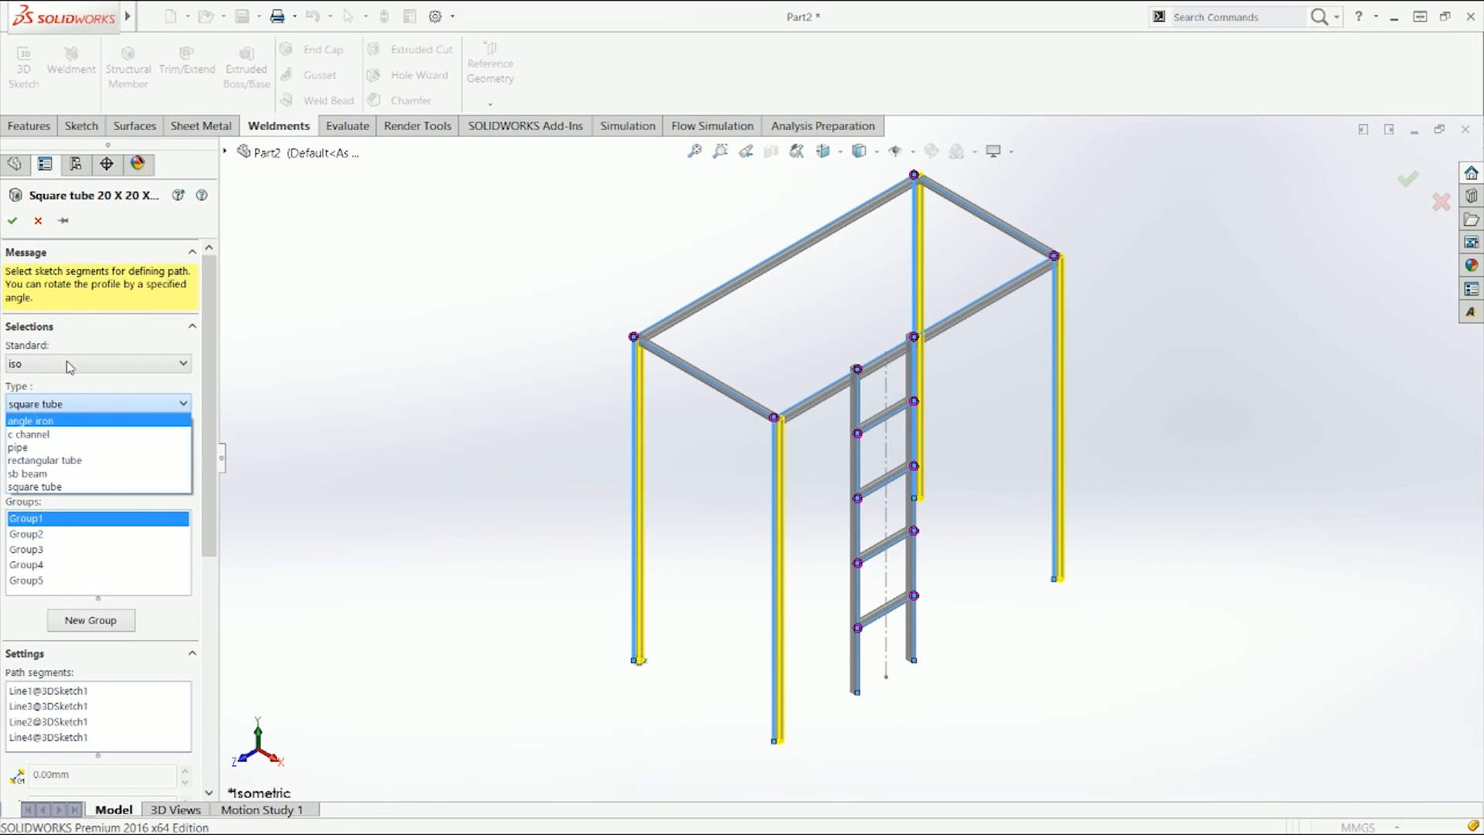
left_click(35, 222)
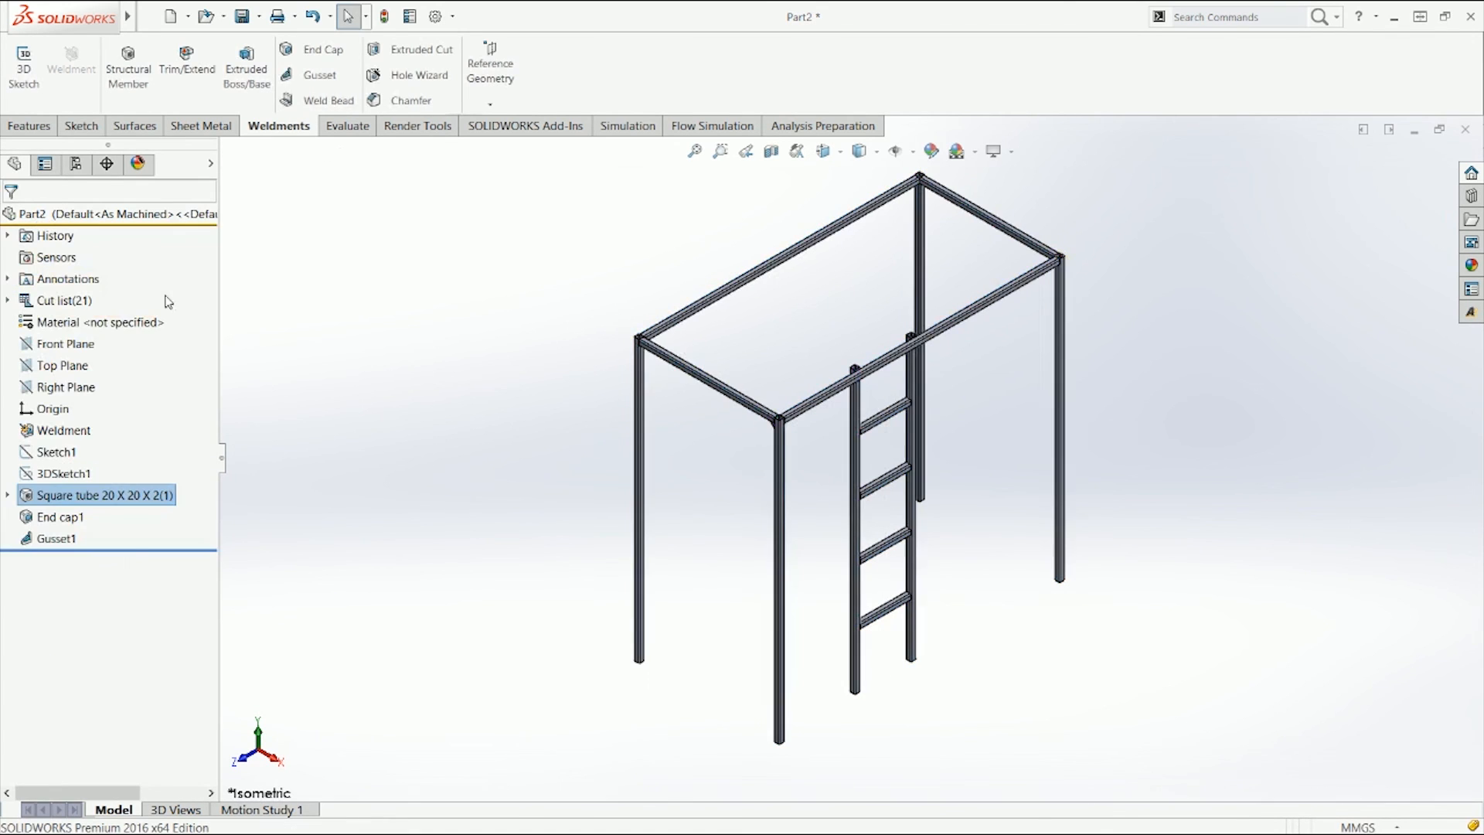